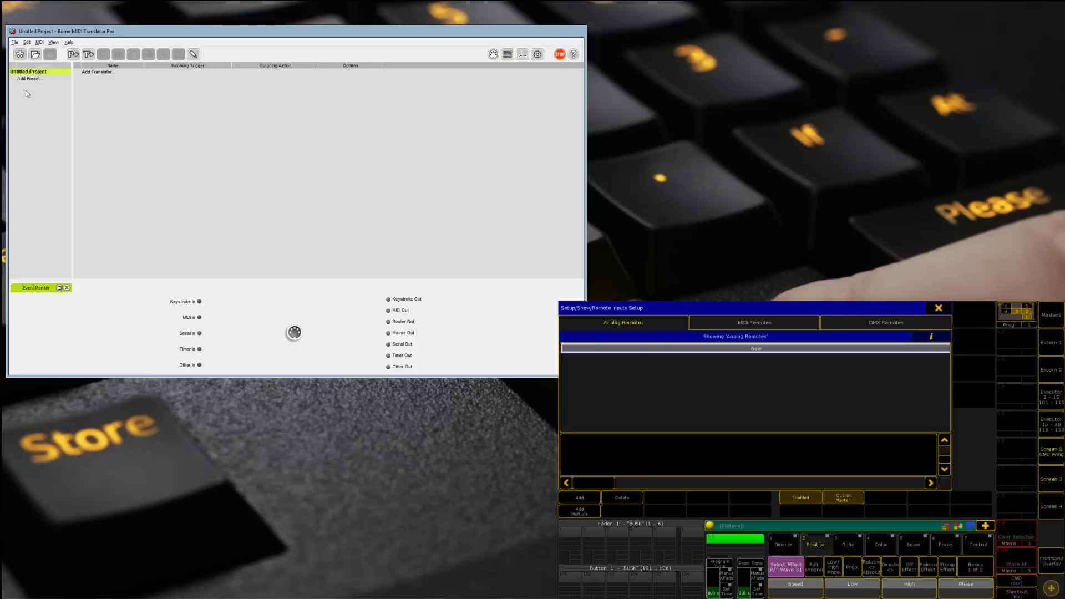
Save the untitled project as APC40MA2.bmtp.
{"action": "left_click", "coordinate": [16, 43]}
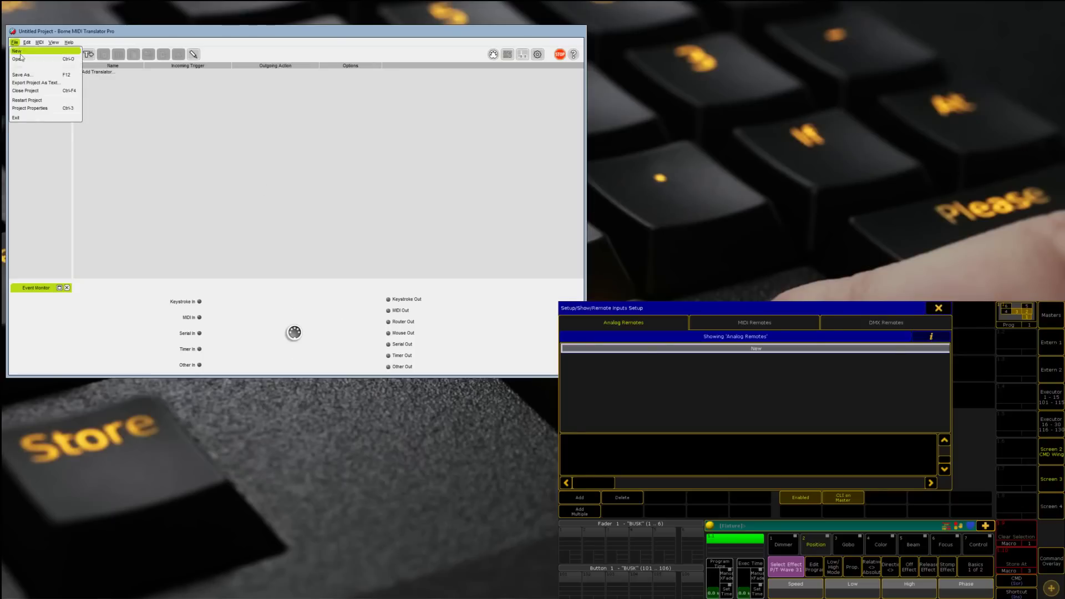
{"action": "left_click", "coordinate": [41, 78]}
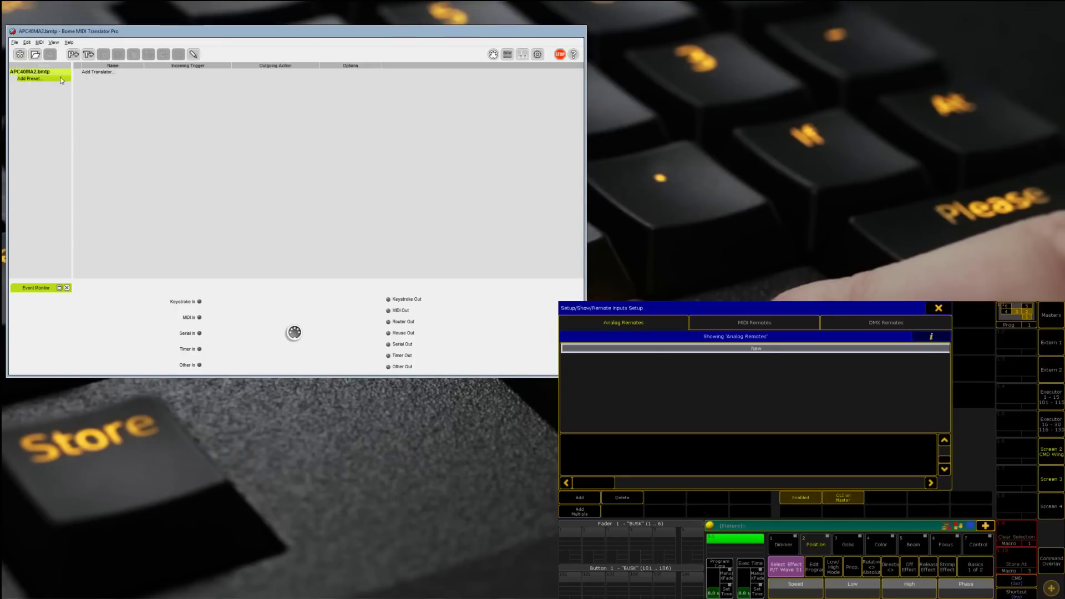
{"action": "left_click", "coordinate": [103, 73]}
Route Akai APC40 input to Bome MIDI Translator 1 Virtual Out, and Bome MIDI Translator 1 Virtual In to Akai APC40 output.
{"action": "left_click", "coordinate": [53, 43]}
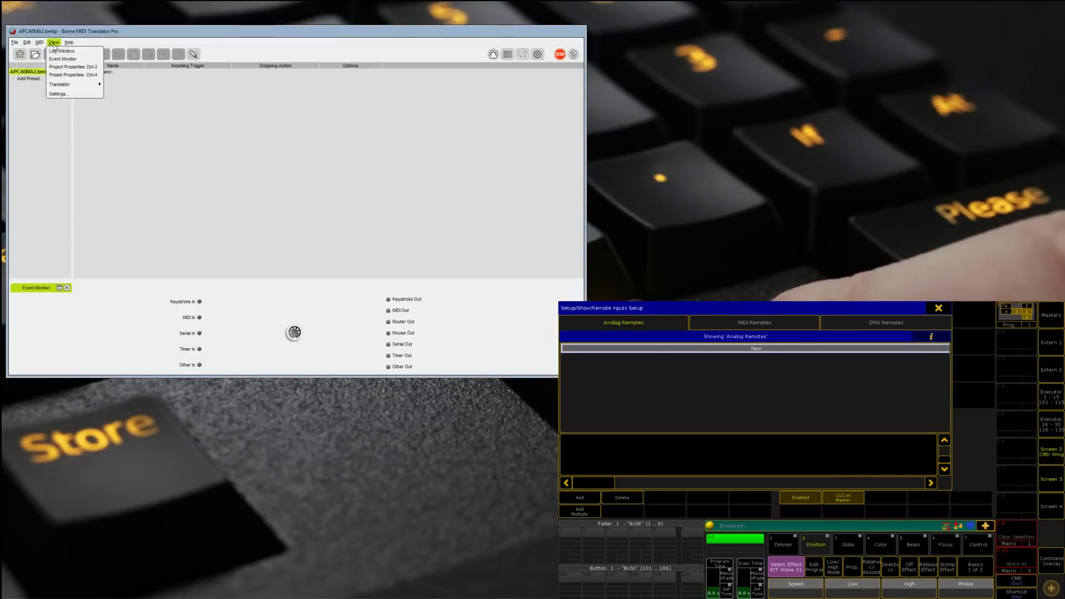
{"action": "mouse_move", "coordinate": [39, 43]}
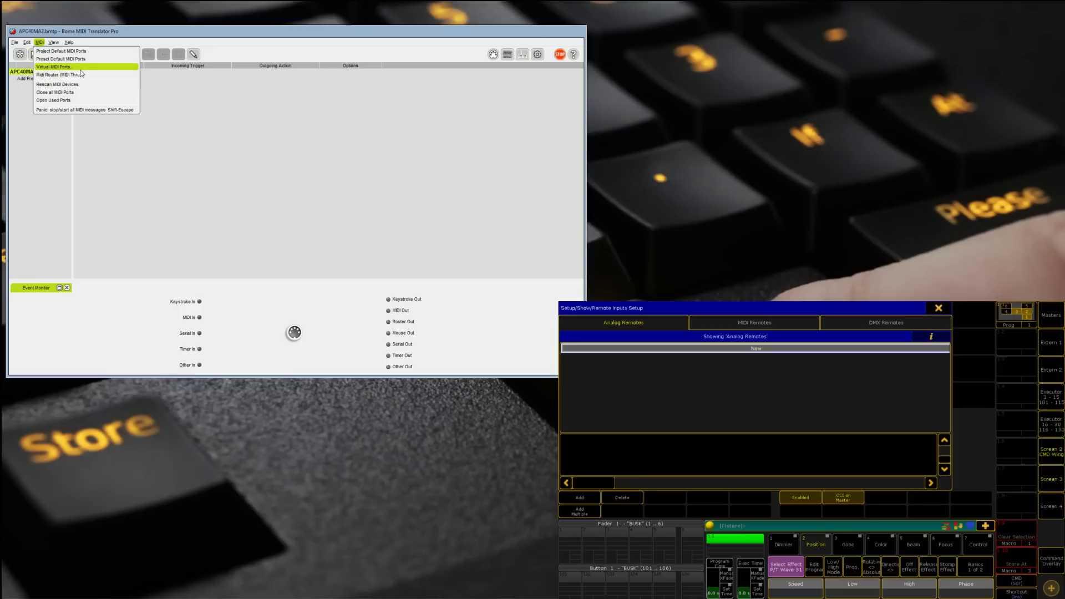
{"action": "left_click", "coordinate": [82, 53]}
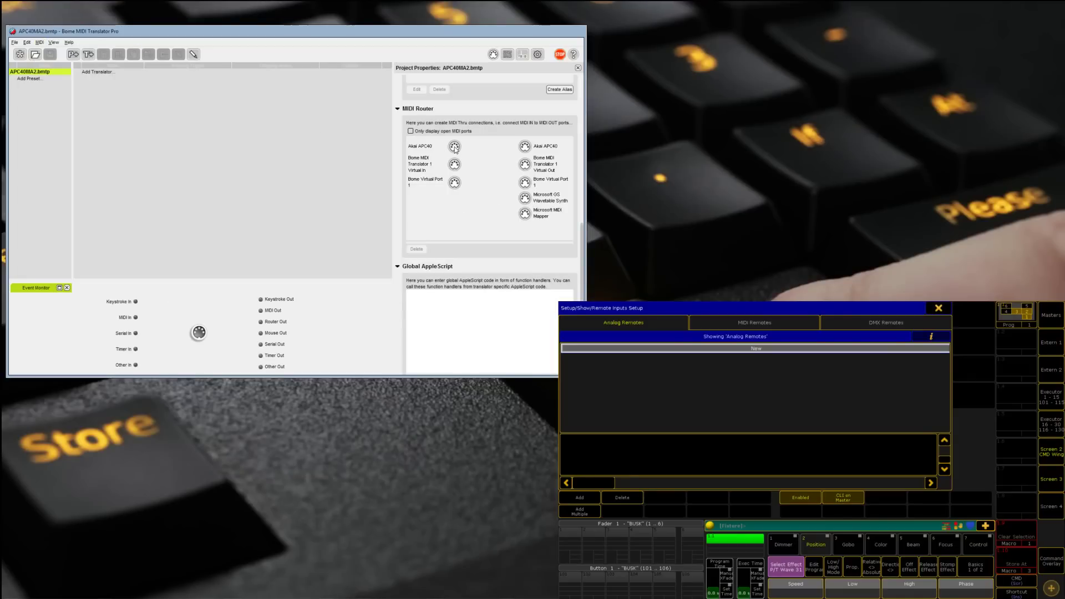
{"action": "left_click_drag", "start_coordinate": [455, 148], "coordinate": [531, 171]}
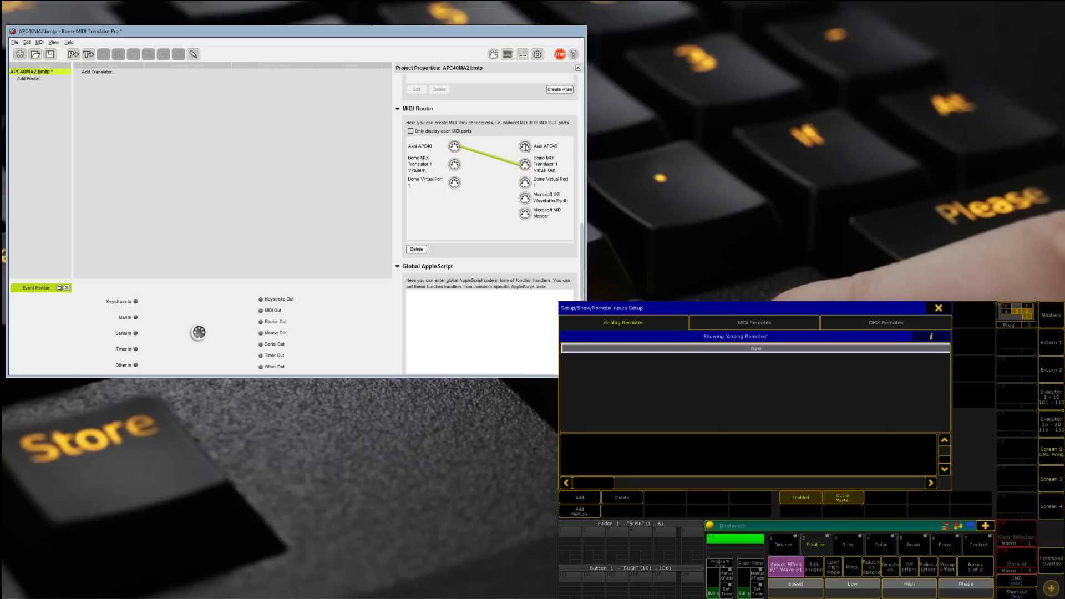
{"action": "mouse_move", "coordinate": [526, 148]}
{"action": "left_mouse_down"}
{"action": "mouse_move", "coordinate": [455, 189]}
{"action": "mouse_move", "coordinate": [513, 144]}
{"action": "left_mouse_up"}
{"action": "left_click_drag", "start_coordinate": [456, 166], "coordinate": [526, 147]}
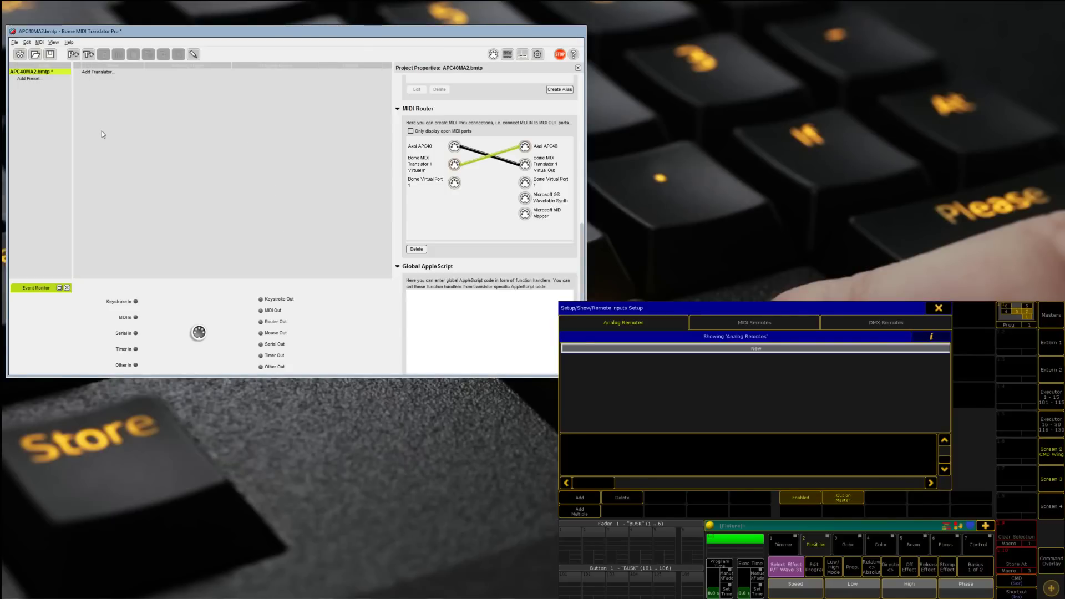
{"action": "left_click", "coordinate": [96, 74]}
{"action": "left_click", "coordinate": [577, 68]}
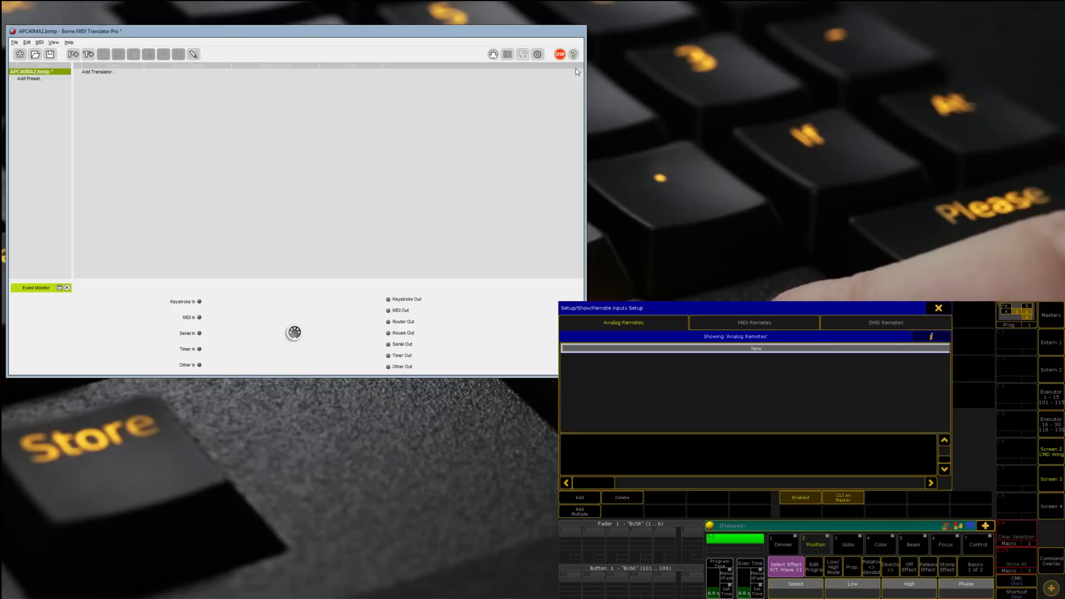
Add a new translator in a new preset and name it Fader 1.
{"action": "double_click", "coordinate": [98, 75]}
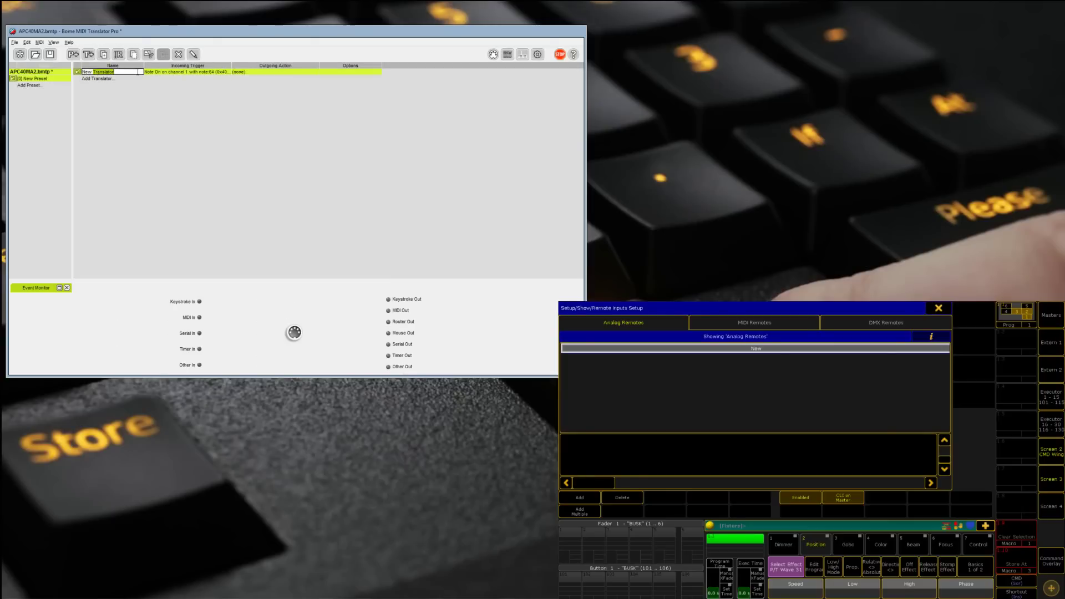
{"action": "left_click", "coordinate": [210, 72]}
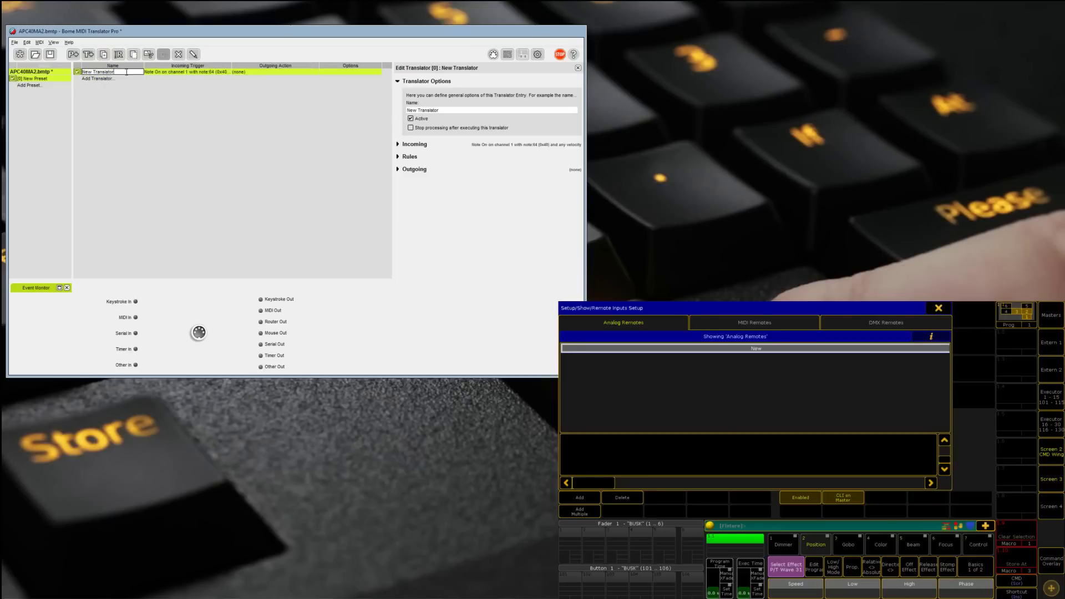
{"action": "left_click", "coordinate": [100, 71]}
{"action": "type", "text": "Fader 1"}
{"action": "key", "text": "Return"}
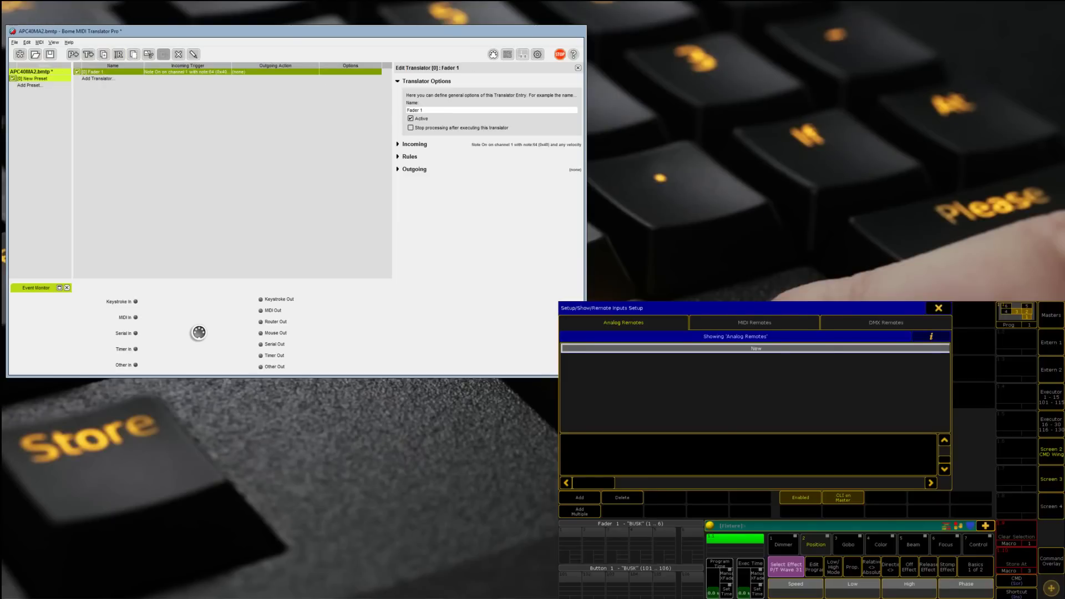
Set Fader 1's incoming trigger to a Control Change message and enable MIDI capture for it.
{"action": "left_click", "coordinate": [420, 145]}
{"action": "left_click", "coordinate": [434, 171]}
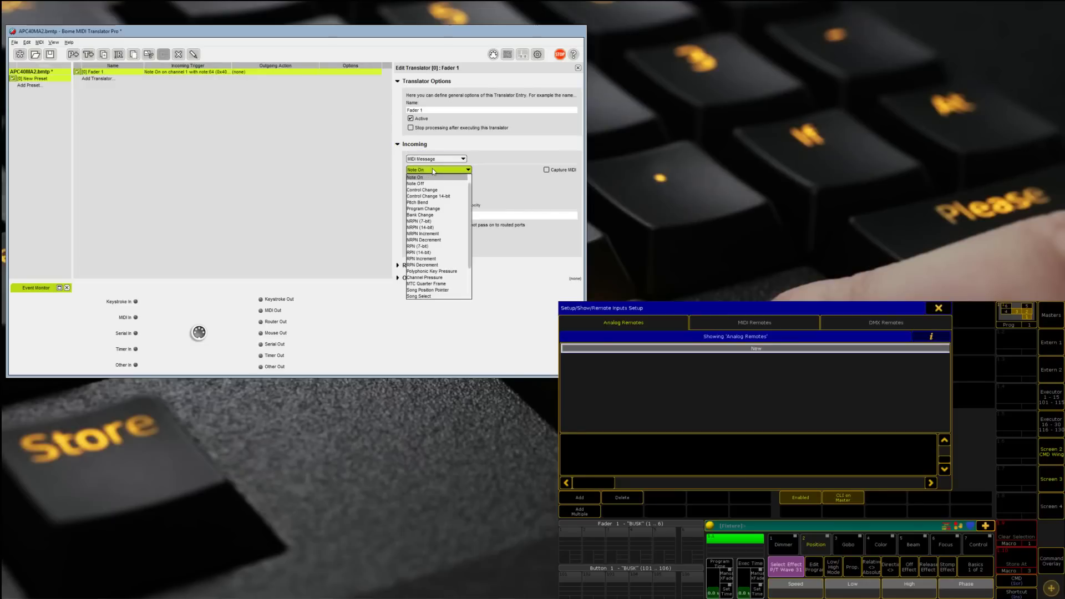
{"action": "left_click", "coordinate": [442, 195]}
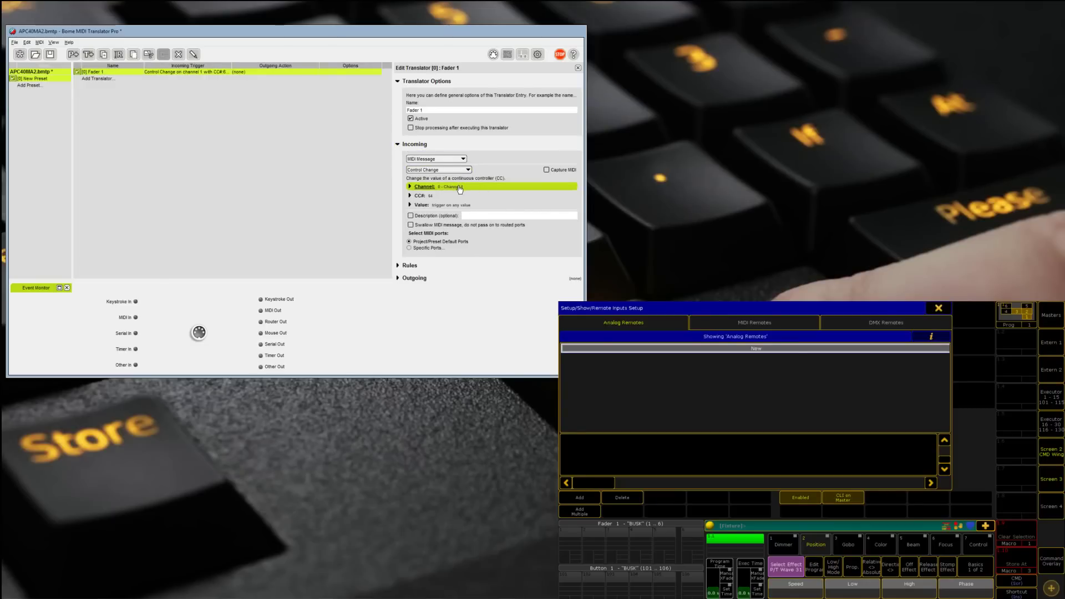
{"action": "left_click", "coordinate": [546, 170]}
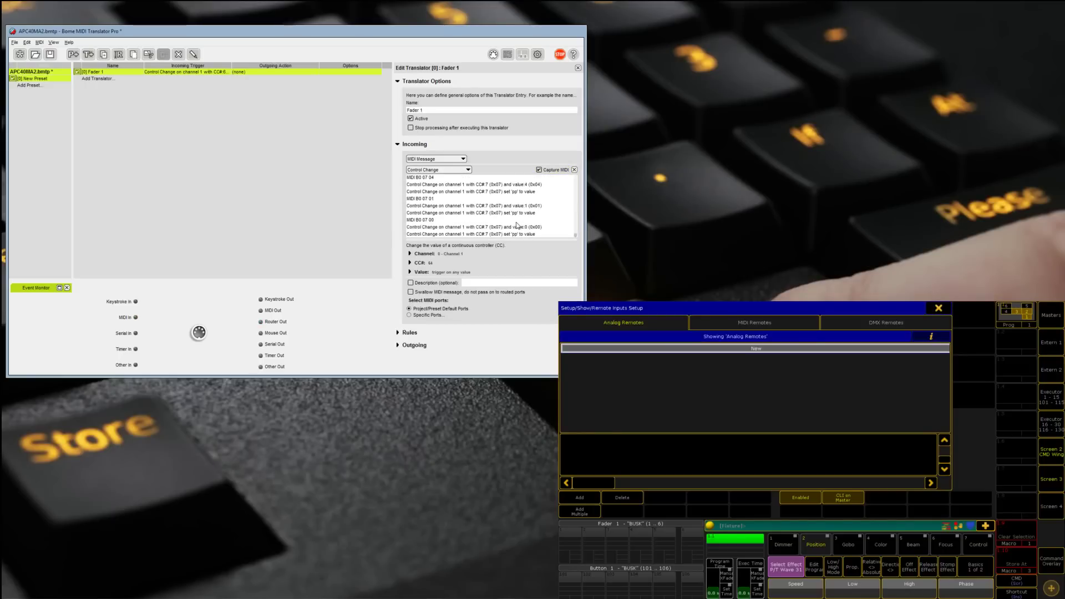
Set the incoming trigger's controller number to the fixed CC# 7.
{"action": "left_click", "coordinate": [435, 268]}
{"action": "left_click", "coordinate": [432, 280]}
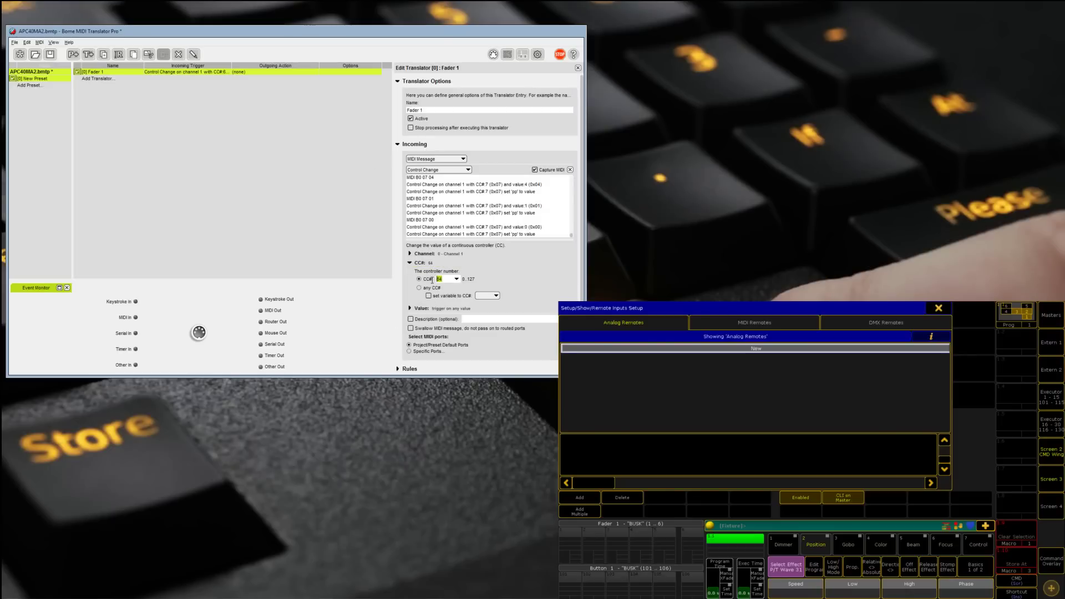
{"action": "type", "text": "7"}
{"action": "left_click", "coordinate": [419, 288]}
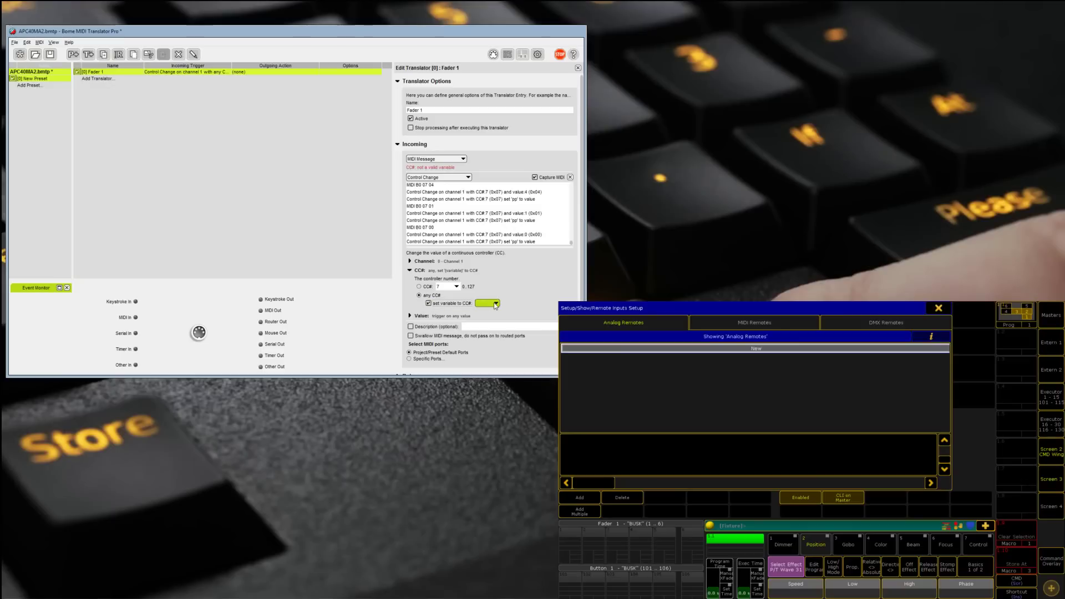
{"action": "left_click", "coordinate": [490, 311]}
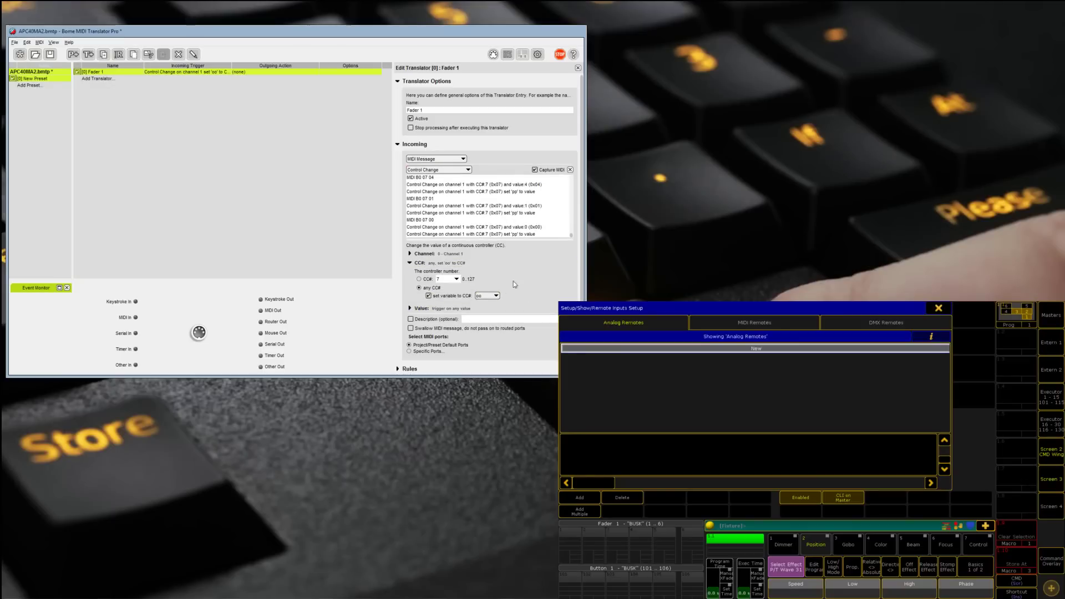
{"action": "left_click", "coordinate": [419, 279]}
Make the incoming trigger accept any controller value and store it in the variable oo.
{"action": "left_click", "coordinate": [421, 308]}
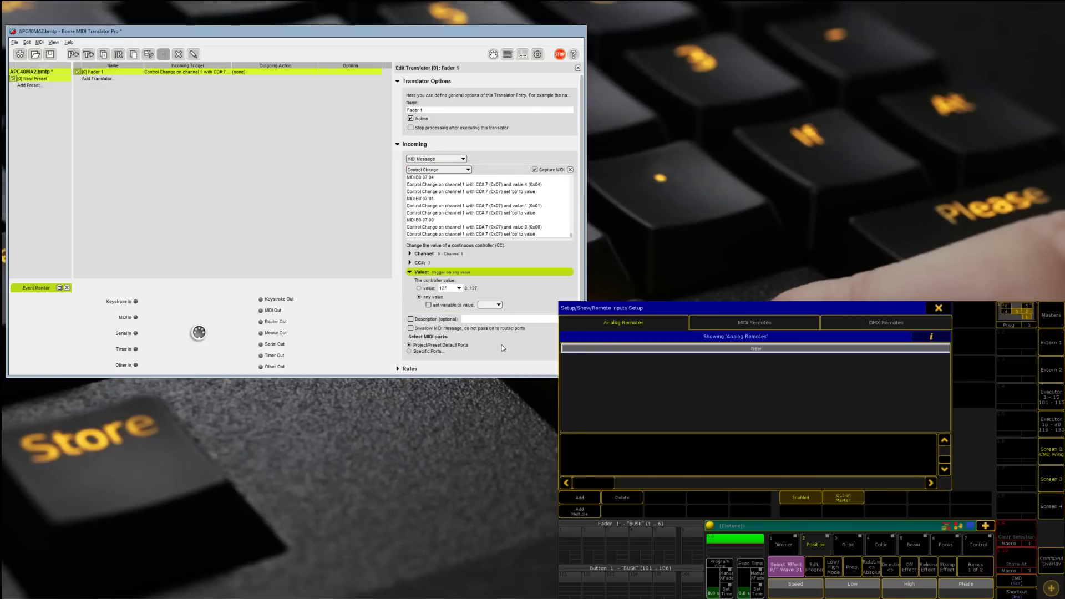
{"action": "left_click", "coordinate": [433, 307]}
{"action": "left_click", "coordinate": [493, 312]}
{"action": "left_click", "coordinate": [496, 321]}
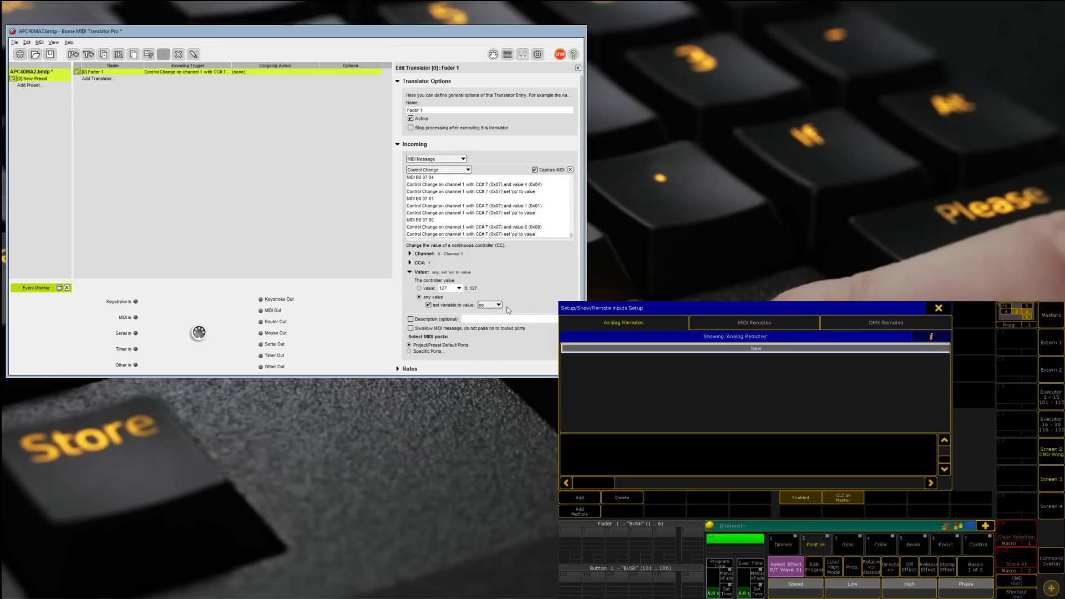
Set Fader 1's outgoing action to a Note On MIDI message on 10 - Channel 11.
{"action": "left_click", "coordinate": [398, 81]}
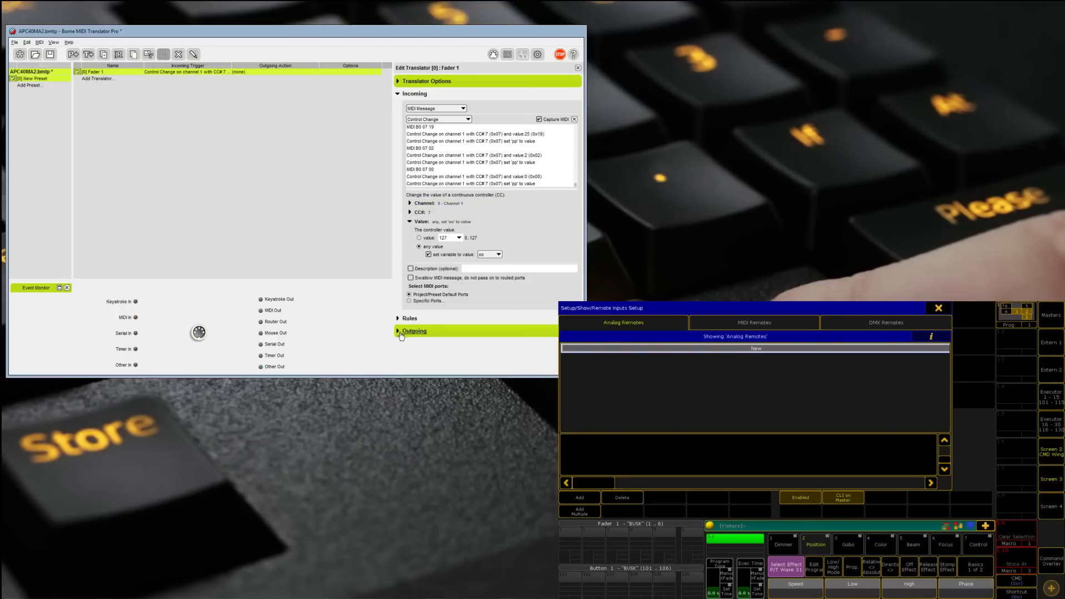
{"action": "left_click", "coordinate": [471, 330]}
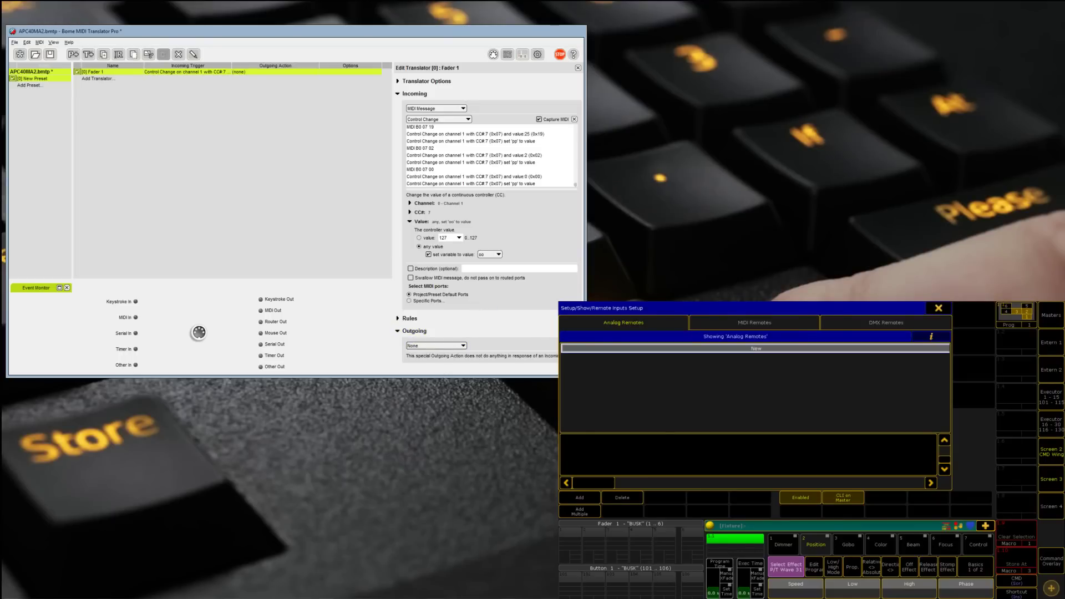
{"action": "left_click", "coordinate": [436, 346]}
{"action": "left_click", "coordinate": [432, 361]}
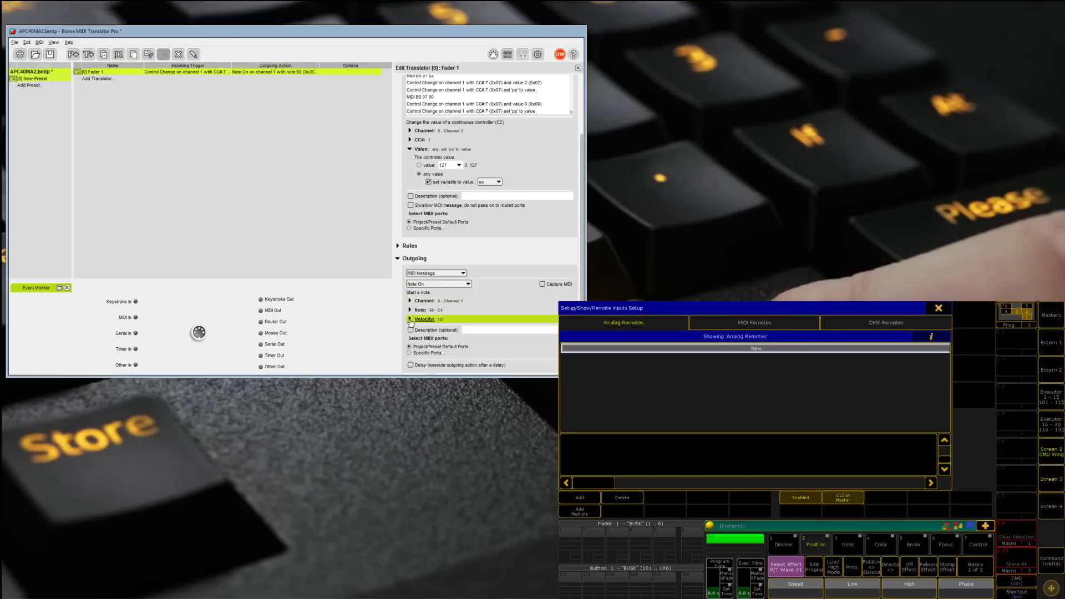
{"action": "left_click", "coordinate": [410, 302]}
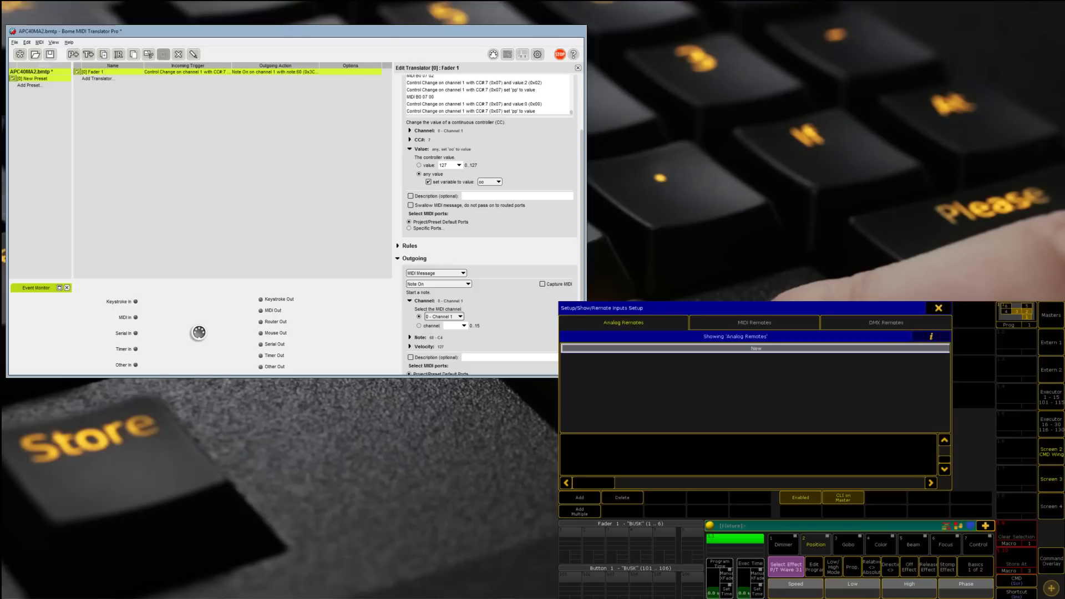
{"action": "type", "text": "10"}
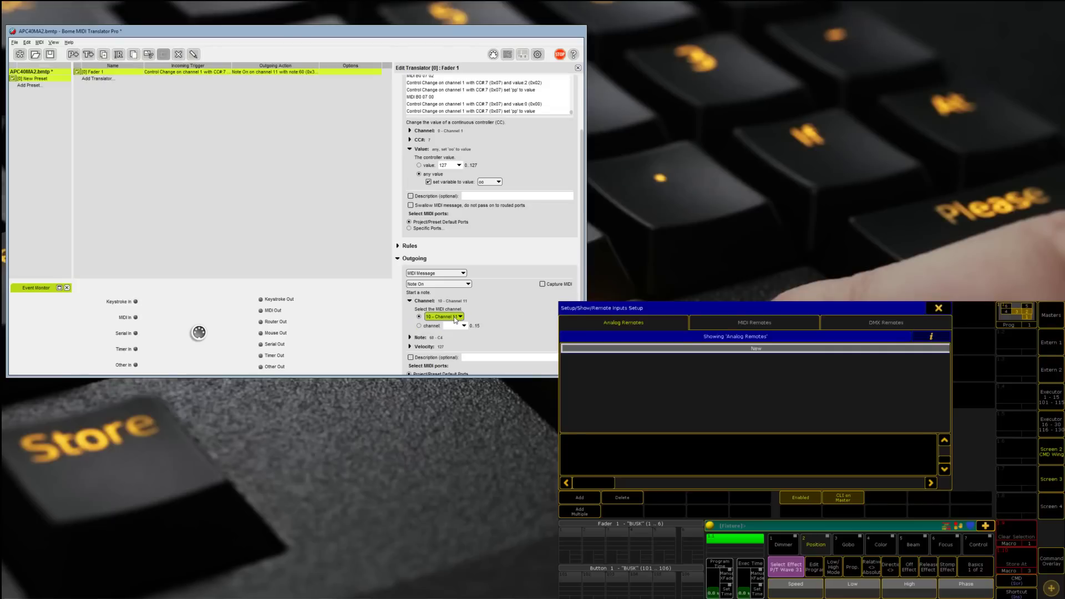
Set the outgoing message's note to 0 and its velocity to the variable oo.
{"action": "scroll", "coordinate": [448, 344], "scroll_direction": "down", "scroll_amount": 1}
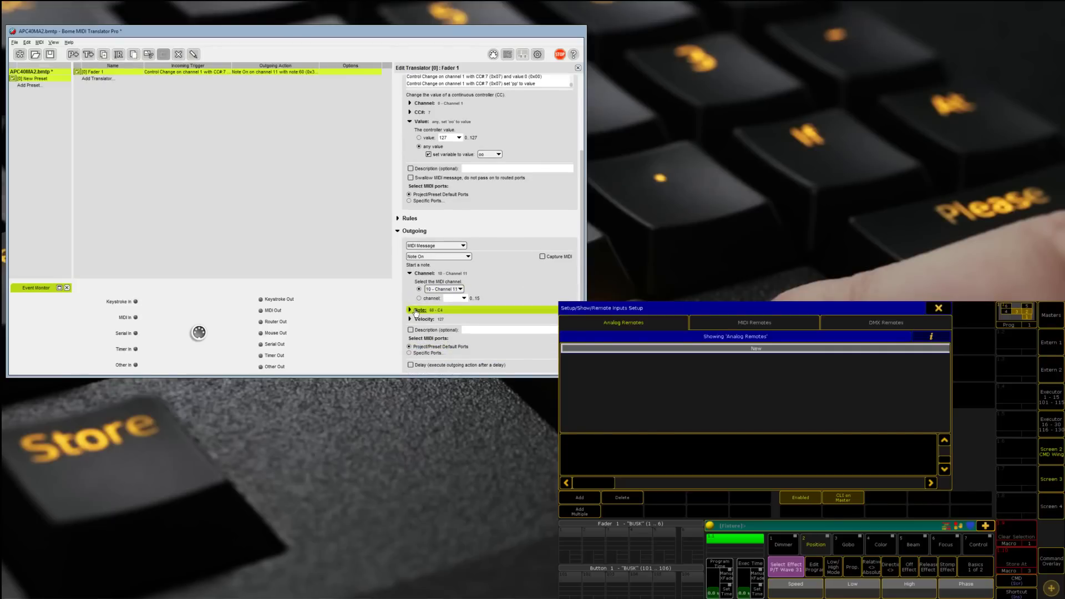
{"action": "left_click", "coordinate": [448, 309]}
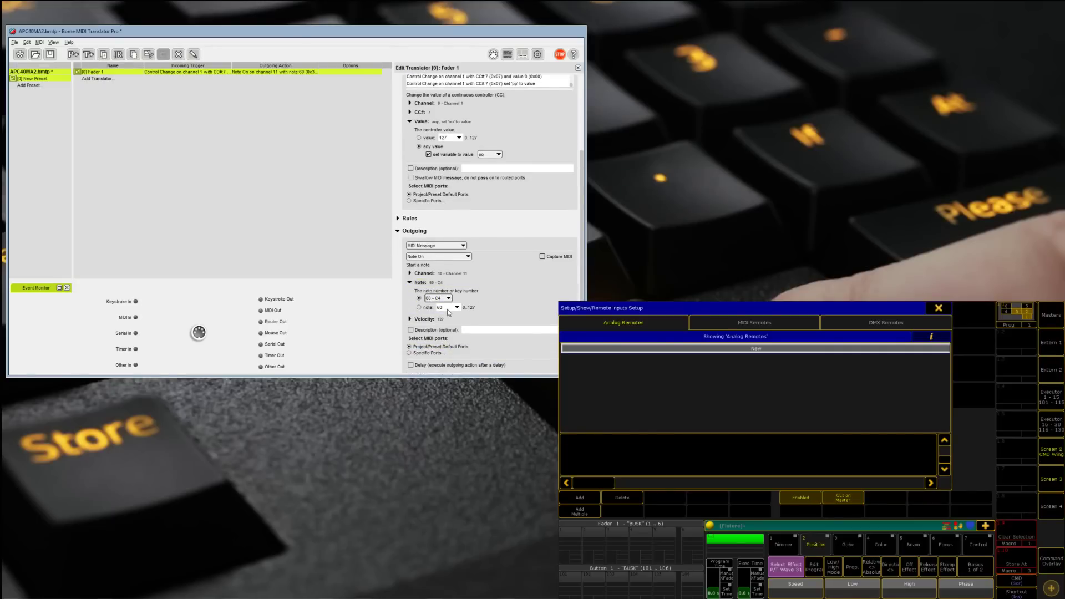
{"action": "key", "text": "0"}
{"action": "left_click", "coordinate": [416, 319]}
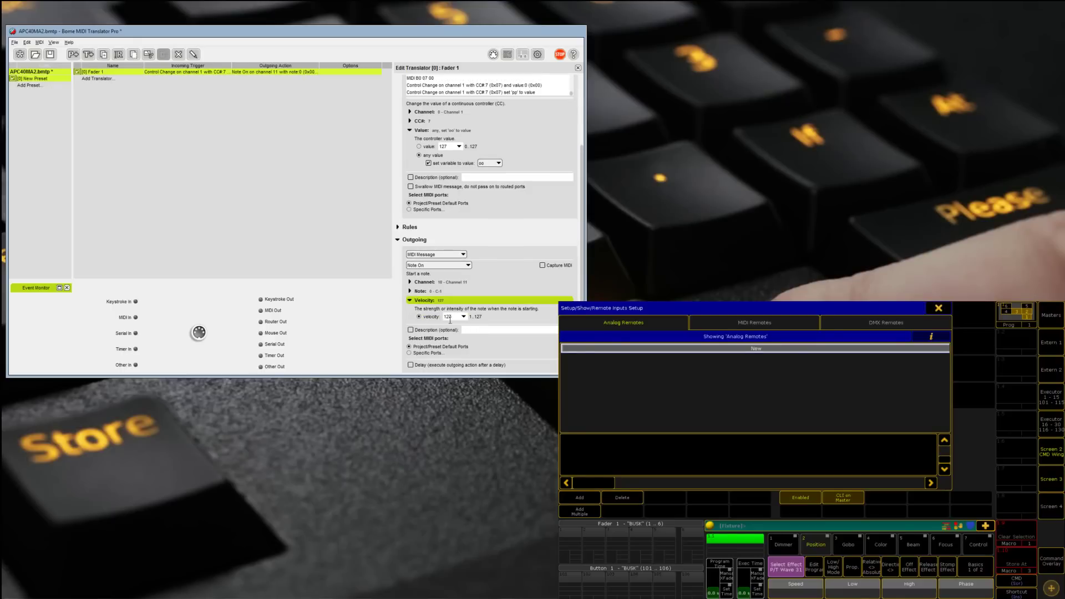
{"action": "left_click", "coordinate": [463, 318]}
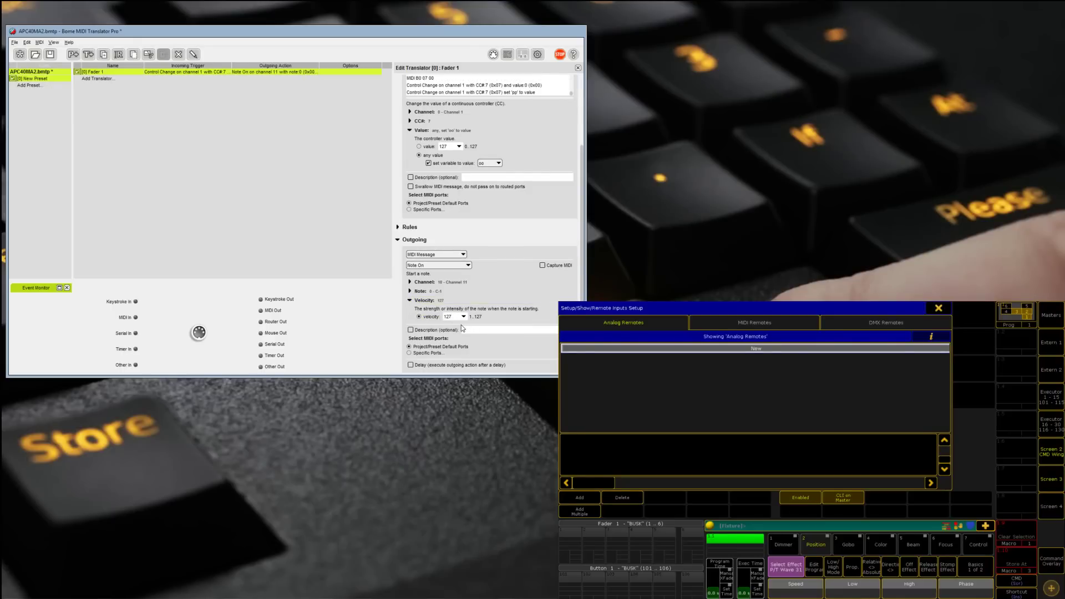
{"action": "type", "text": "oo"}
{"action": "left_click", "coordinate": [461, 329]}
Switch to the lighting console's Remote Inputs Setup and delete all existing MIDI remotes.
{"action": "left_click", "coordinate": [747, 322]}
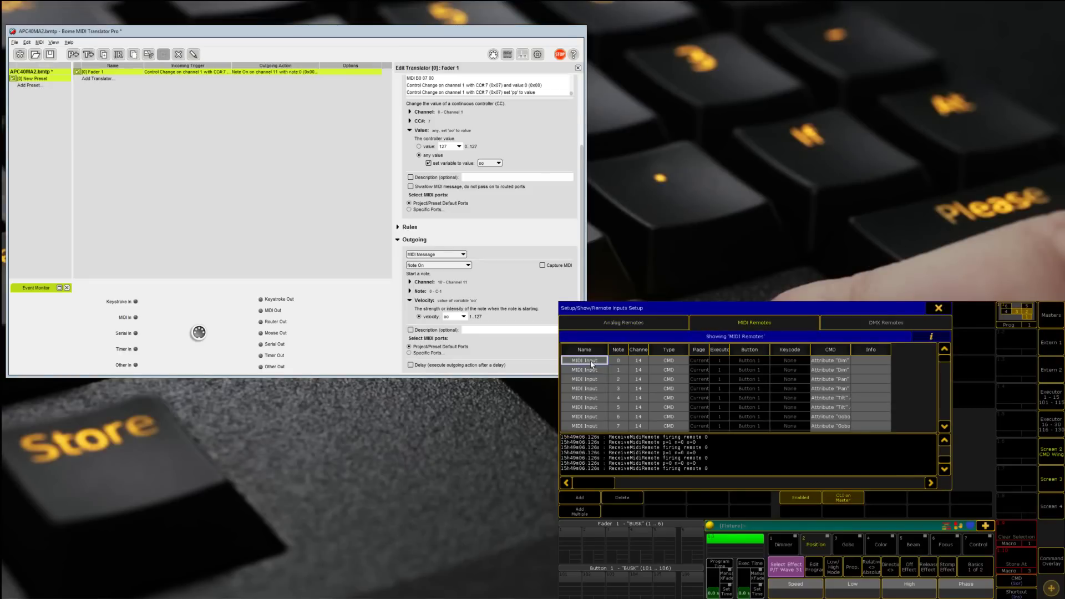
{"action": "scroll", "coordinate": [588, 405], "scroll_direction": "down", "scroll_amount": 5}
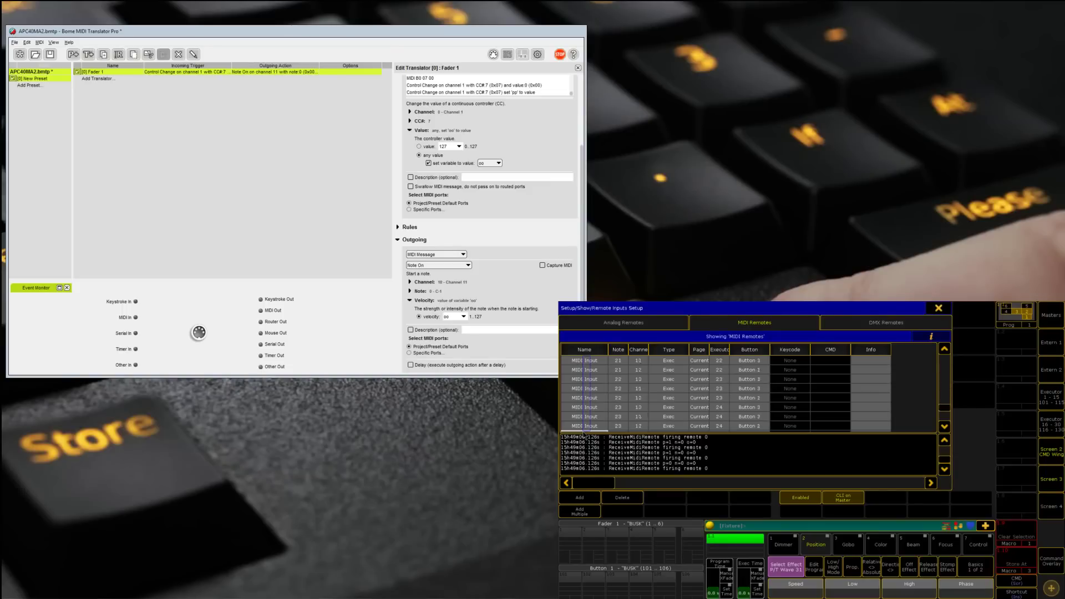
{"action": "left_click", "coordinate": [613, 496]}
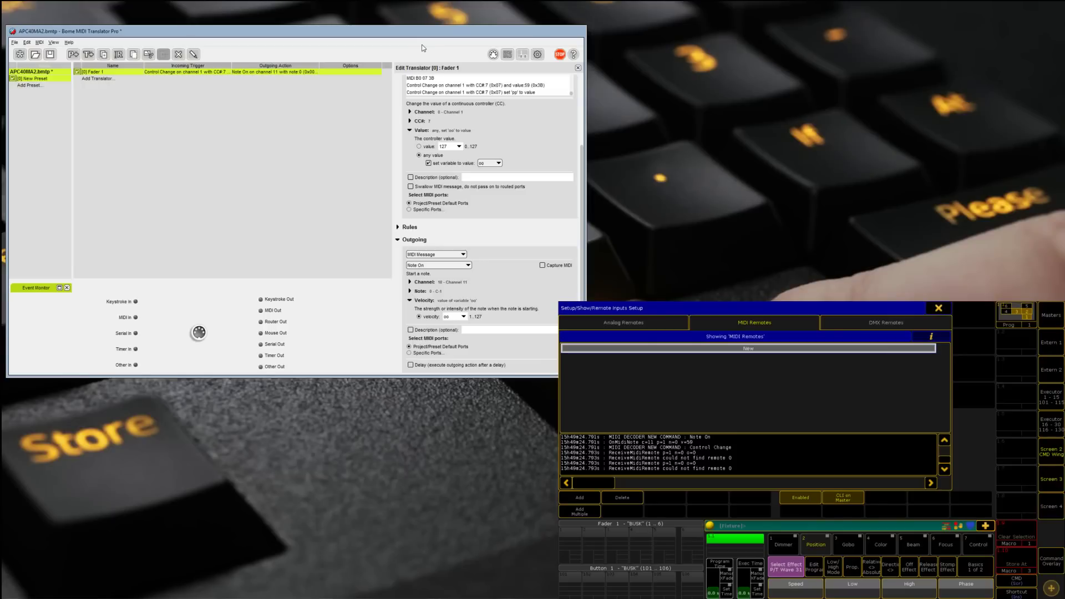
Back in Bome MIDI Translator Pro, make Fader 1 swallow its incoming MIDI message and duplicate the translator twice.
{"action": "left_click", "coordinate": [410, 188]}
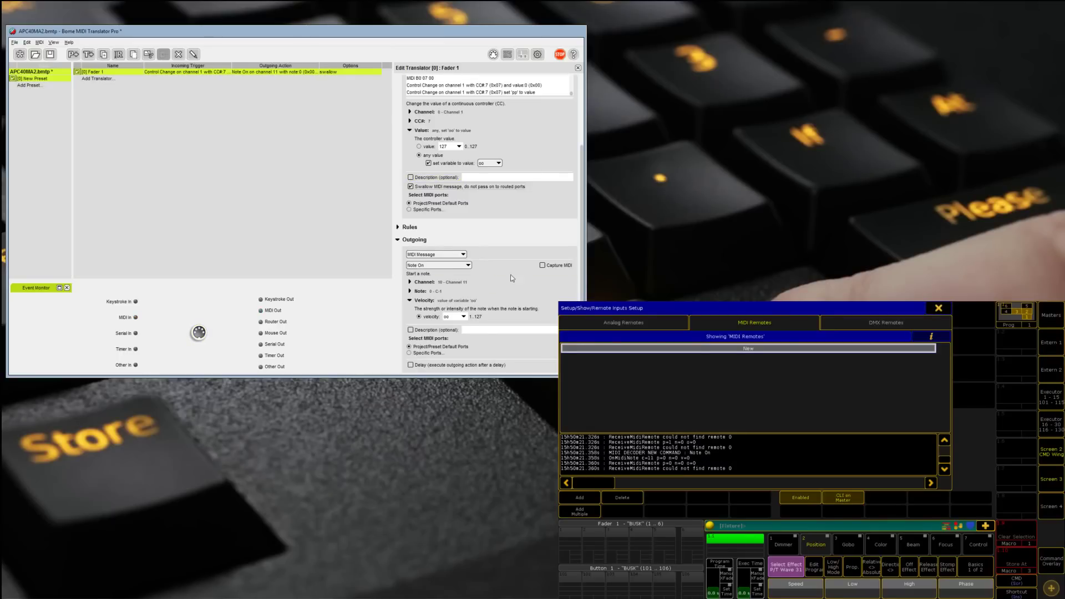
{"action": "right_click", "coordinate": [99, 74]}
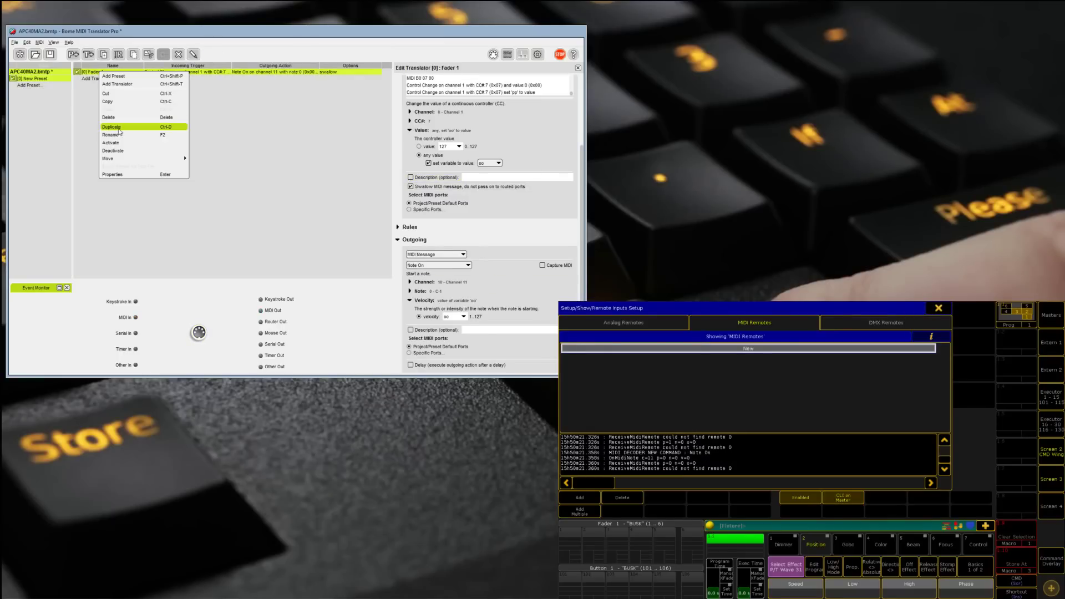
{"action": "left_click", "coordinate": [121, 131]}
{"action": "right_click", "coordinate": [103, 80]}
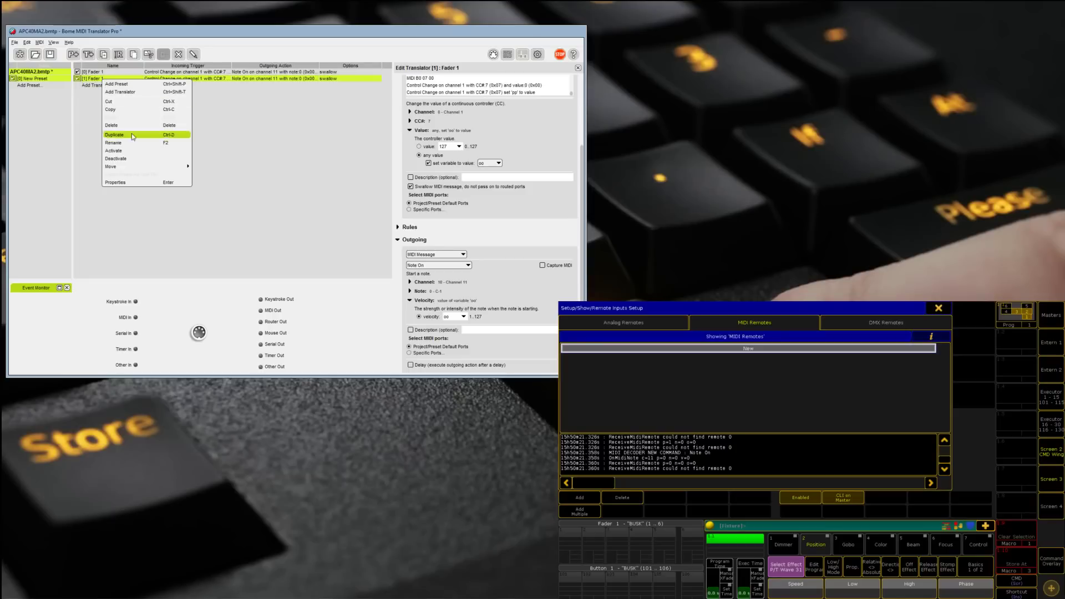
{"action": "left_click", "coordinate": [129, 139]}
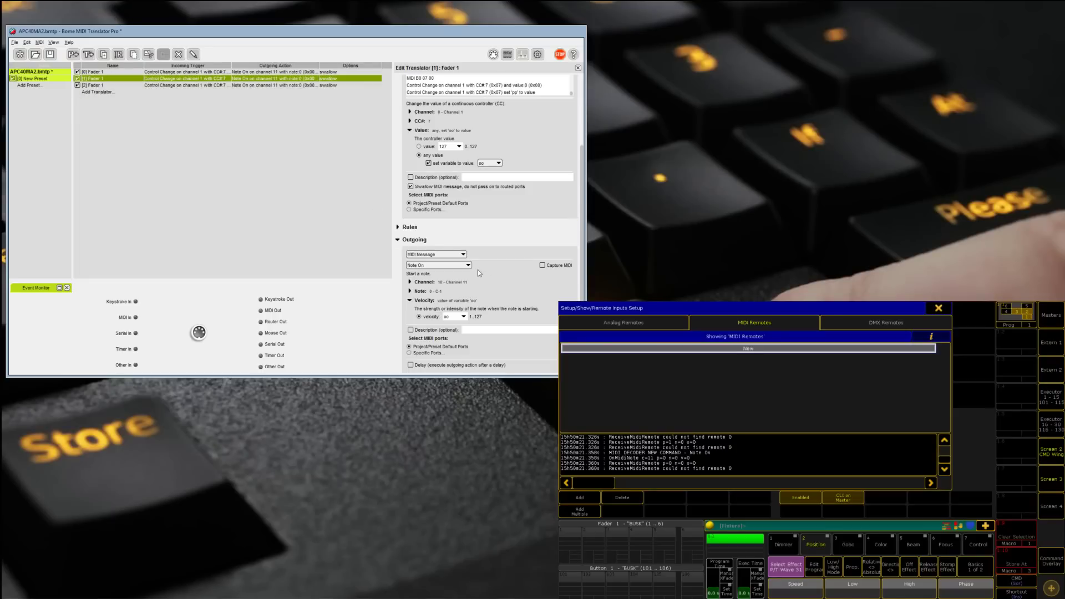
Stop the MIDI capture and rename the second translator in the preset as Fader 2.
{"action": "scroll", "coordinate": [545, 259], "scroll_direction": "up", "scroll_amount": 3}
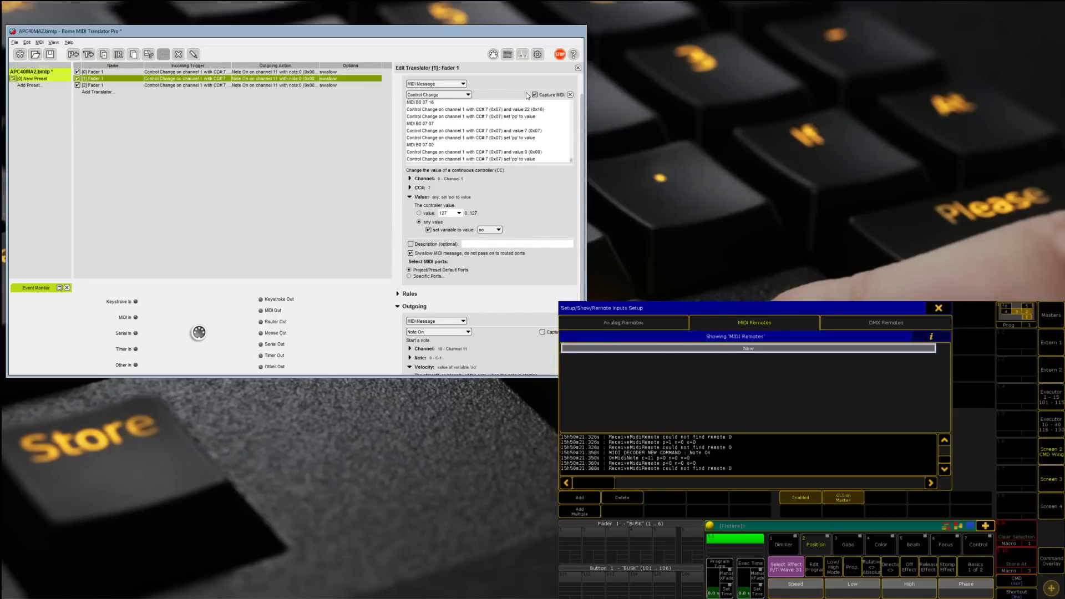
{"action": "left_click", "coordinate": [535, 95]}
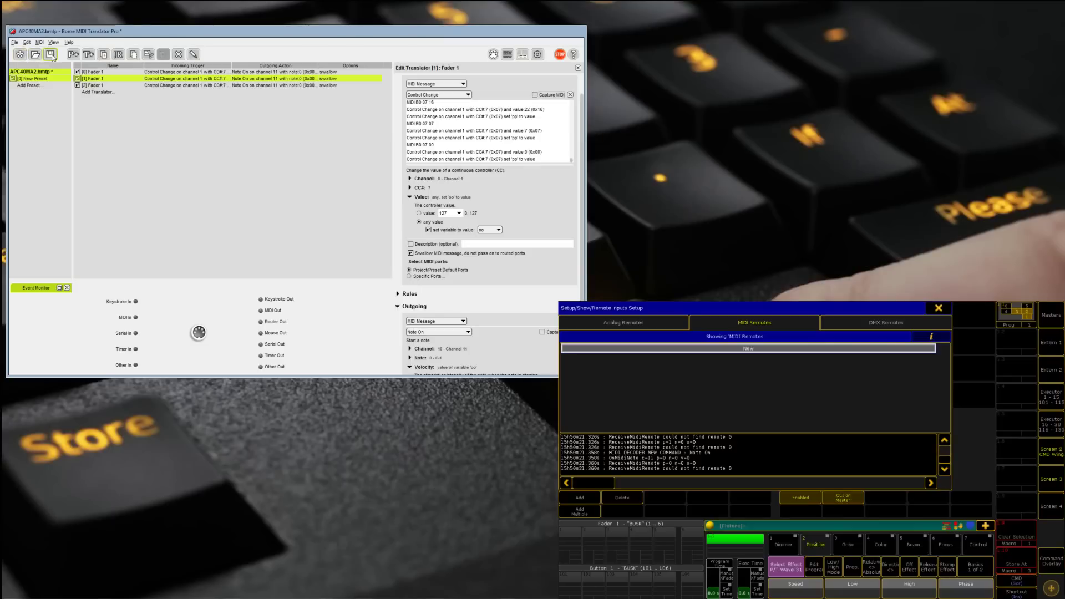
{"action": "double_click", "coordinate": [107, 79]}
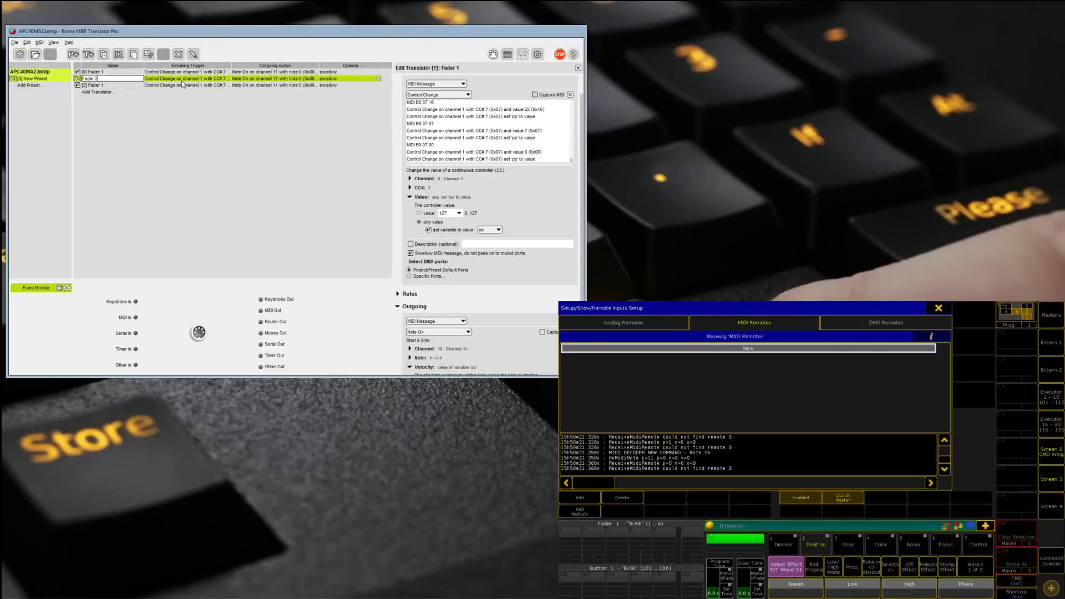
{"action": "type", "text": "2"}
{"action": "key", "text": "Return"}
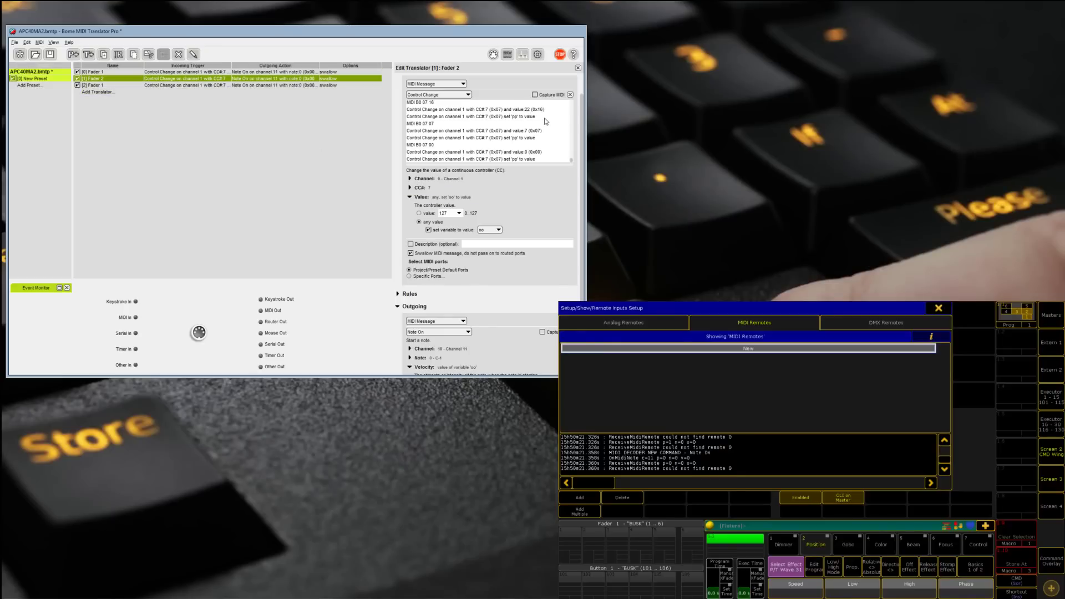
Capture the second fader's MIDI and set Fader 2's incoming Control Change channel to 1 - Channel 2.
{"action": "scroll", "coordinate": [543, 117], "scroll_direction": "up", "scroll_amount": 1}
{"action": "left_click", "coordinate": [541, 97]}
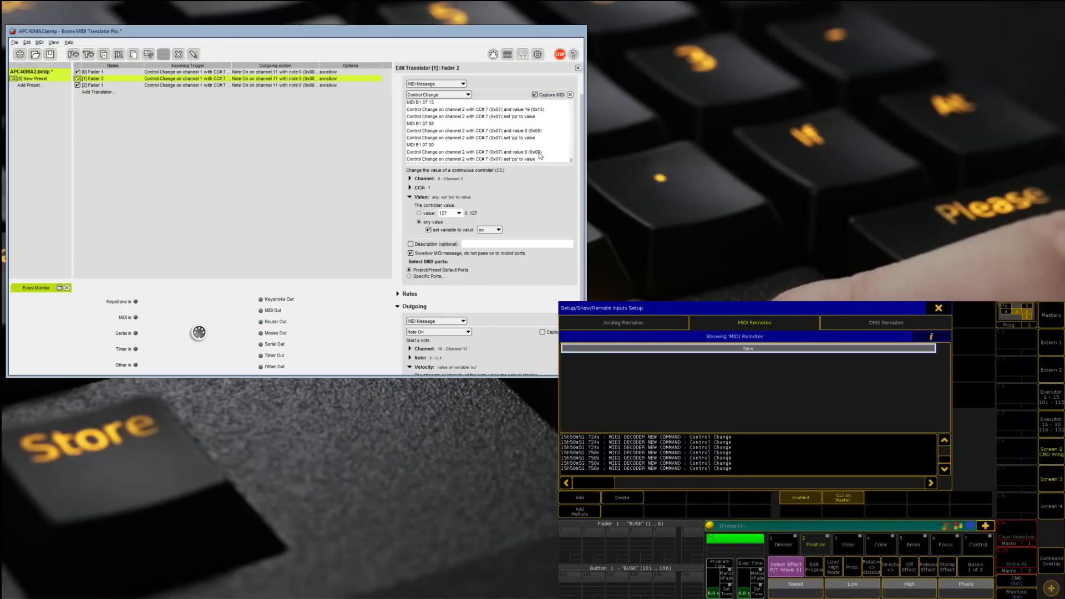
{"action": "left_click", "coordinate": [410, 179]}
{"action": "left_click", "coordinate": [444, 194]}
{"action": "left_click", "coordinate": [452, 211]}
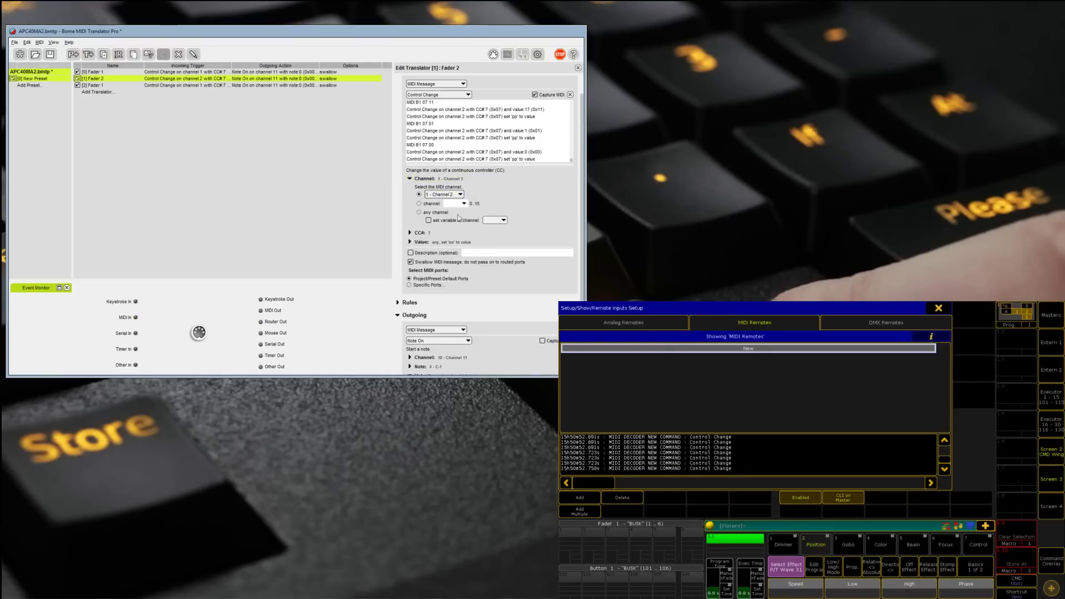
Store Fader 2's incoming controller value in the variable pp.
{"action": "left_click", "coordinate": [410, 242]}
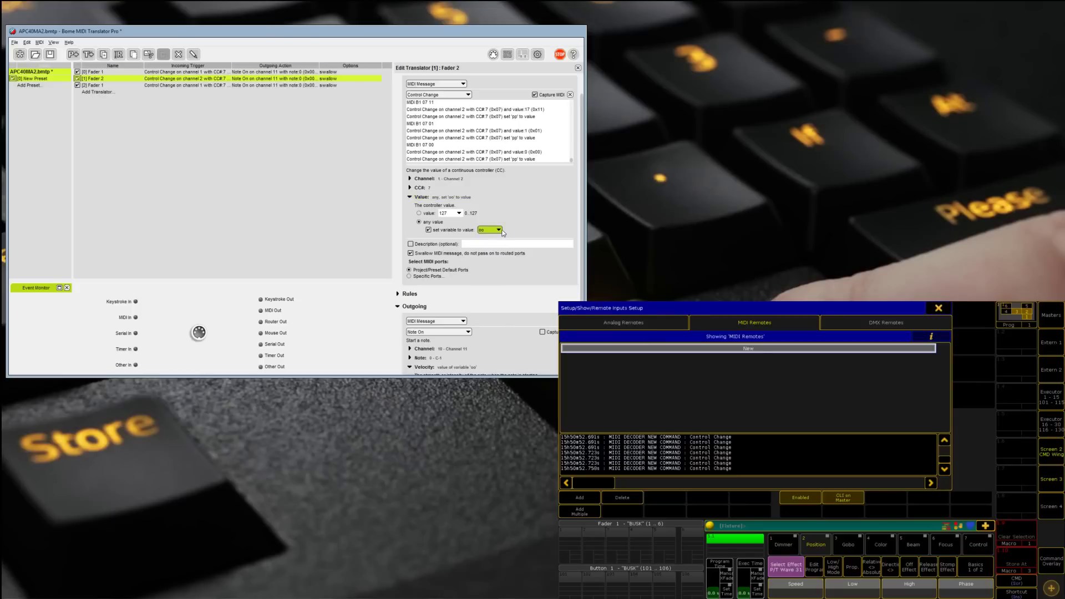
{"action": "left_click", "coordinate": [502, 231]}
{"action": "left_click", "coordinate": [491, 243]}
Set Fader 2's outgoing Note On message to note 1 - C#-1 with the variable pp as its velocity.
{"action": "scroll", "coordinate": [506, 220], "scroll_direction": "down", "scroll_amount": 3}
{"action": "left_click", "coordinate": [410, 291]}
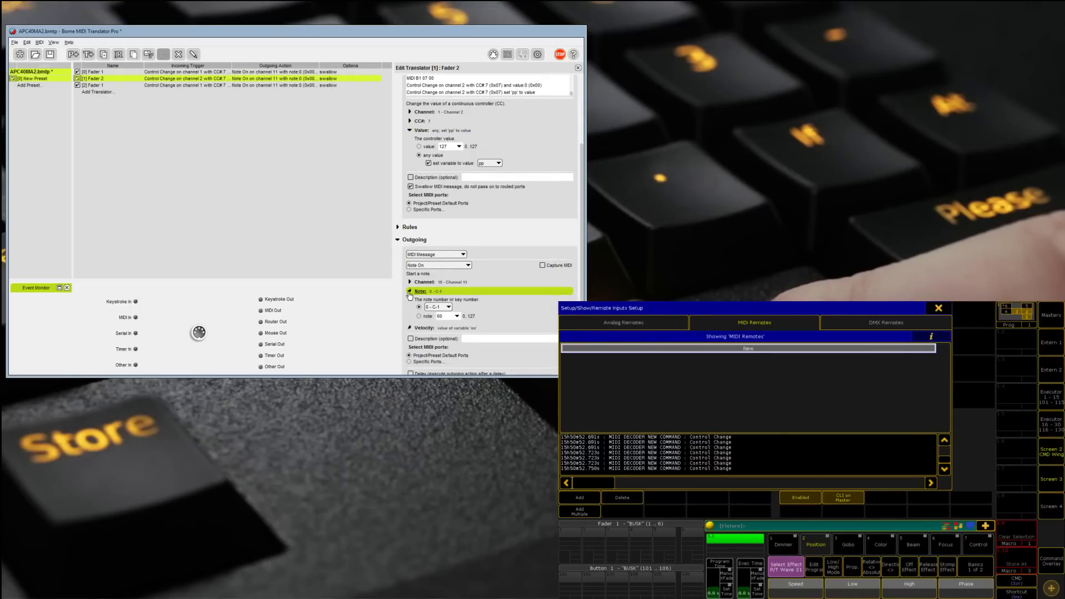
{"action": "left_click", "coordinate": [434, 328]}
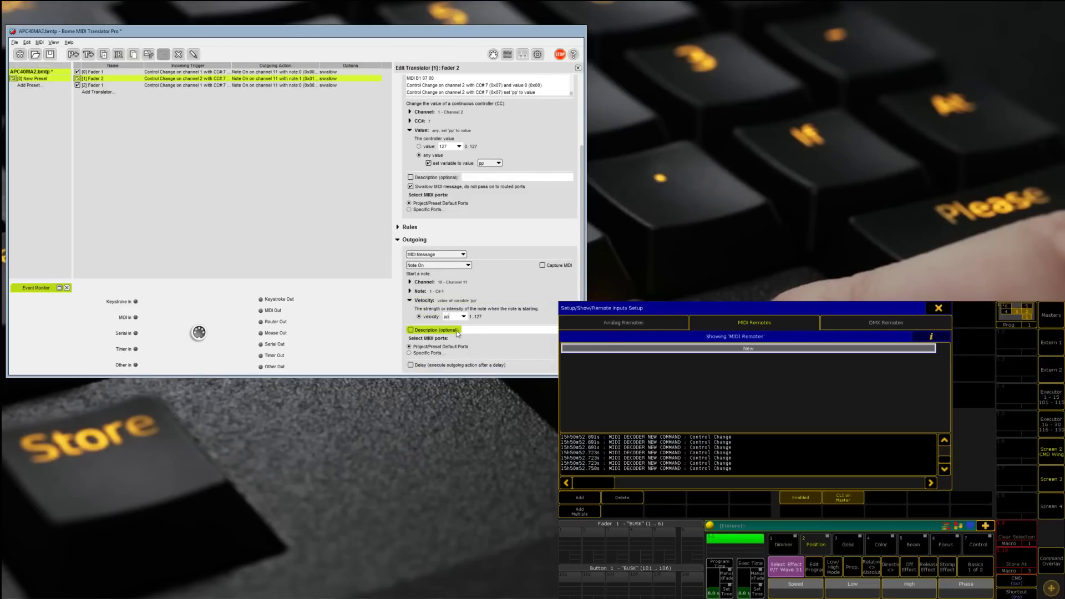
{"action": "left_click", "coordinate": [286, 207]}
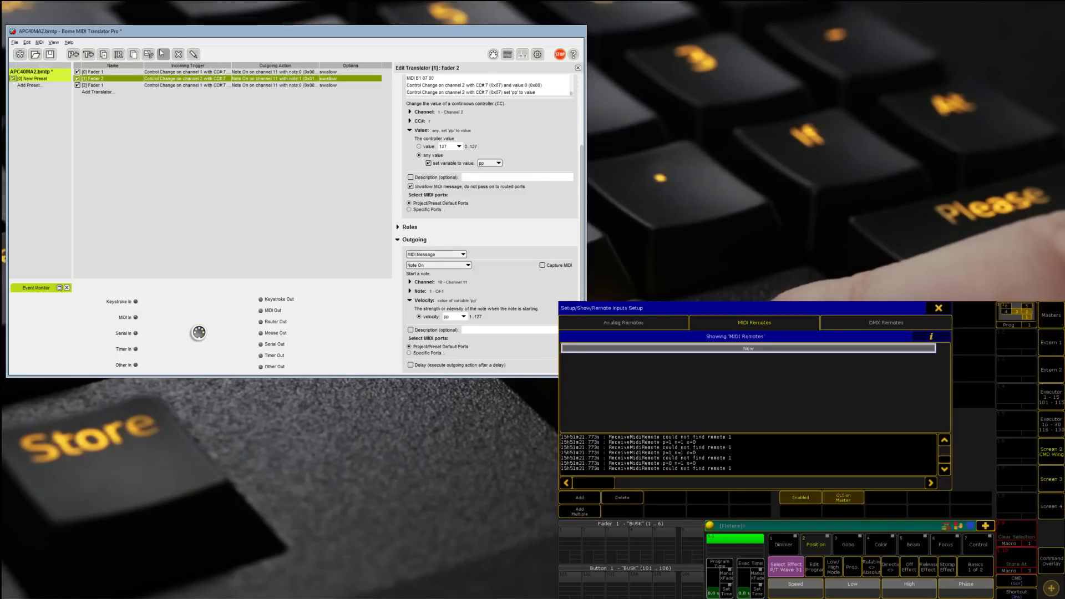
Rename the third translator in the preset as Fader 3.
{"action": "double_click", "coordinate": [105, 88]}
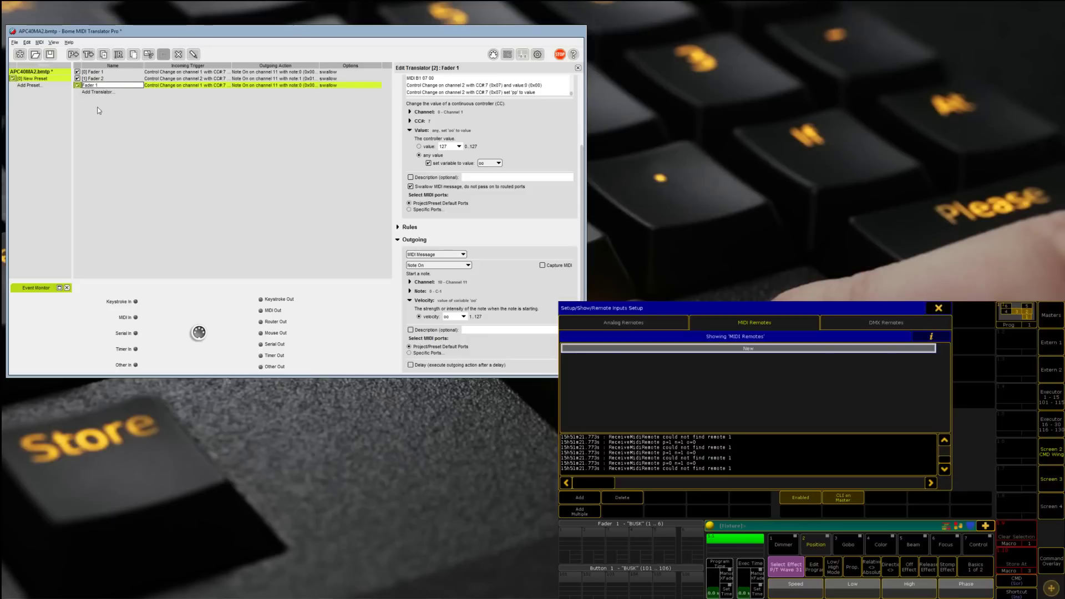
{"action": "type", "text": "3"}
{"action": "key", "text": "Return"}
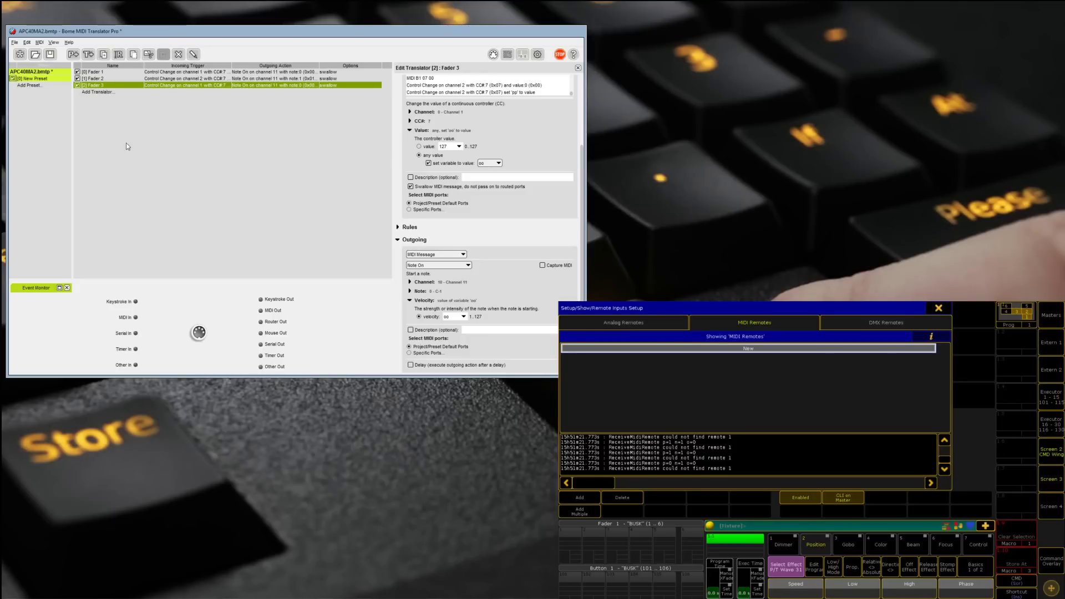
Set Fader 3's incoming Control Change channel to 2 - Channel 3.
{"action": "scroll", "coordinate": [529, 157], "scroll_direction": "up", "scroll_amount": 3}
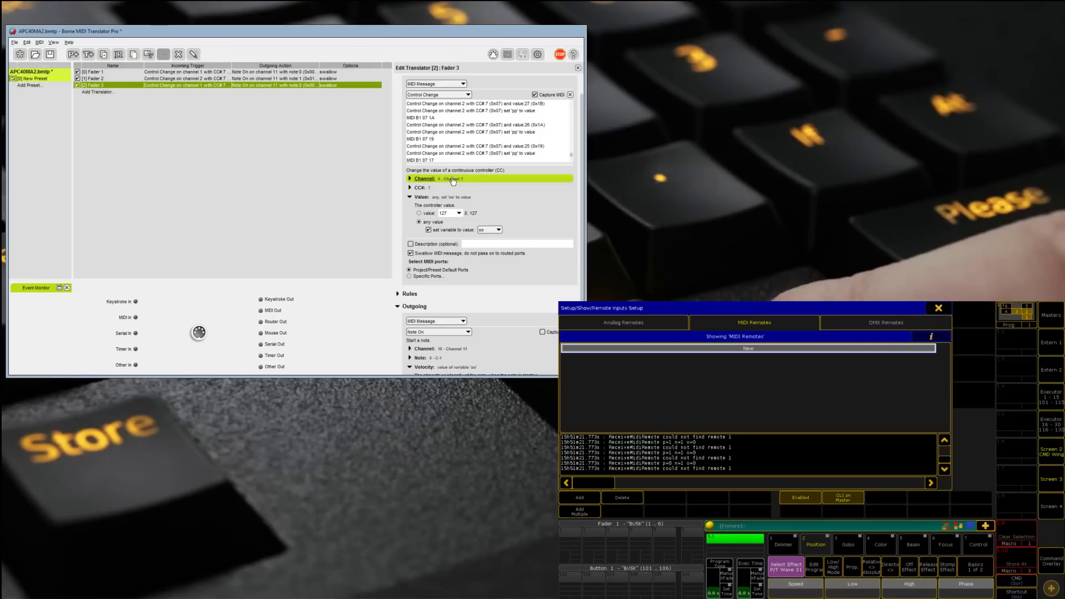
{"action": "left_click", "coordinate": [424, 181]}
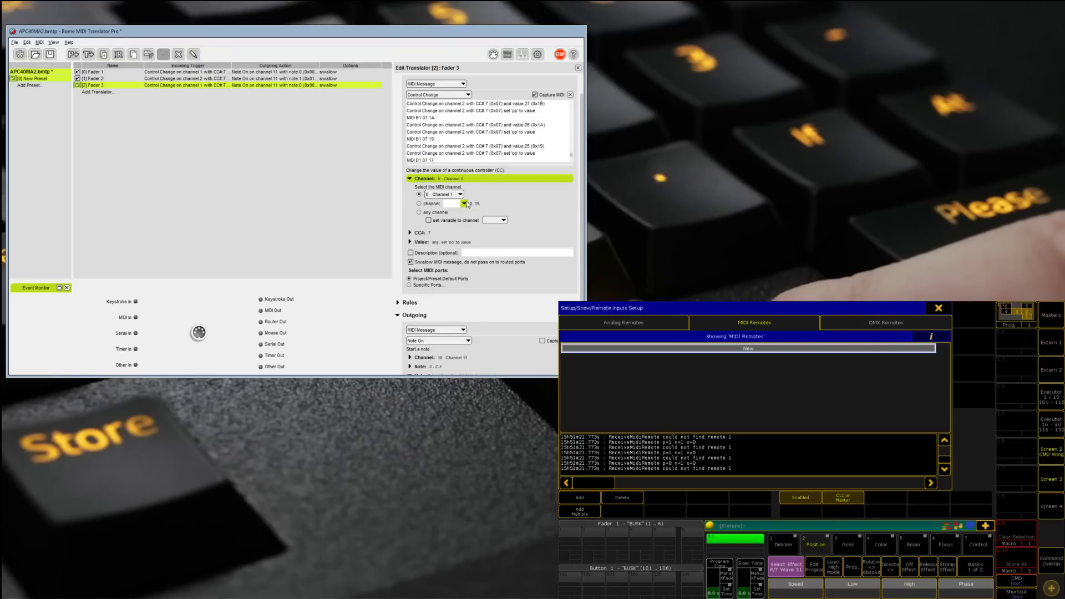
{"action": "left_click", "coordinate": [461, 195]}
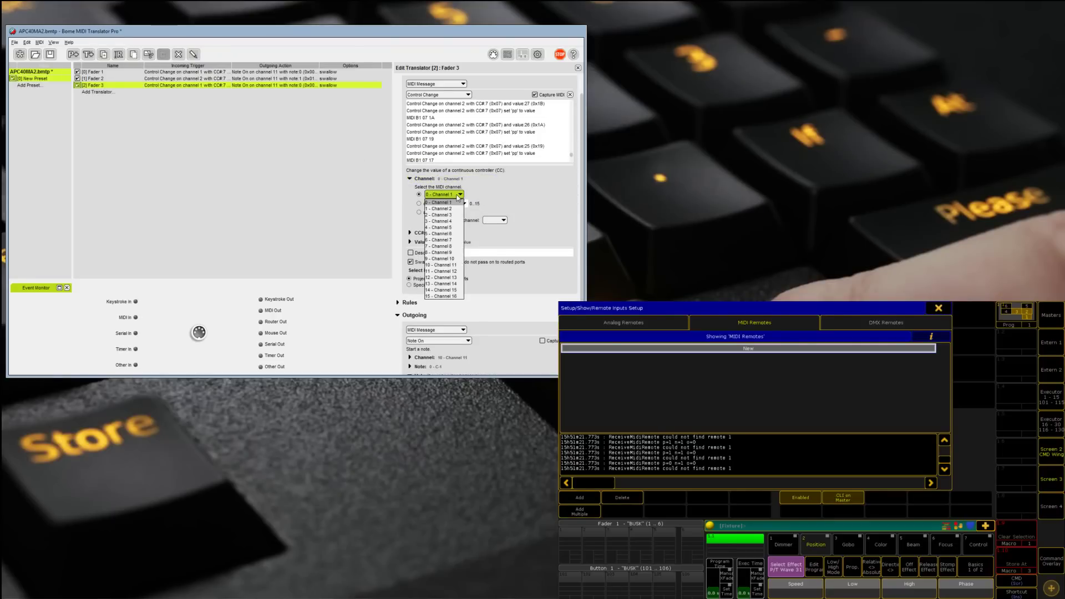
{"action": "left_click", "coordinate": [461, 195]}
{"action": "left_click", "coordinate": [460, 195]}
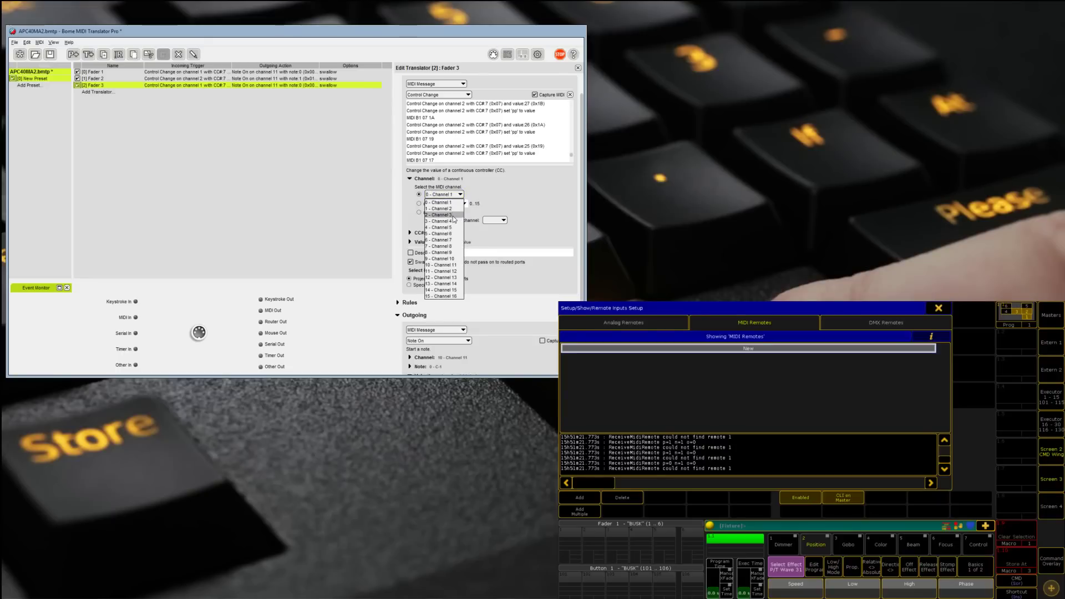
{"action": "left_click", "coordinate": [444, 215]}
Store Fader 3's incoming controller value in the variable qq.
{"action": "scroll", "coordinate": [491, 224], "scroll_direction": "down", "scroll_amount": 1}
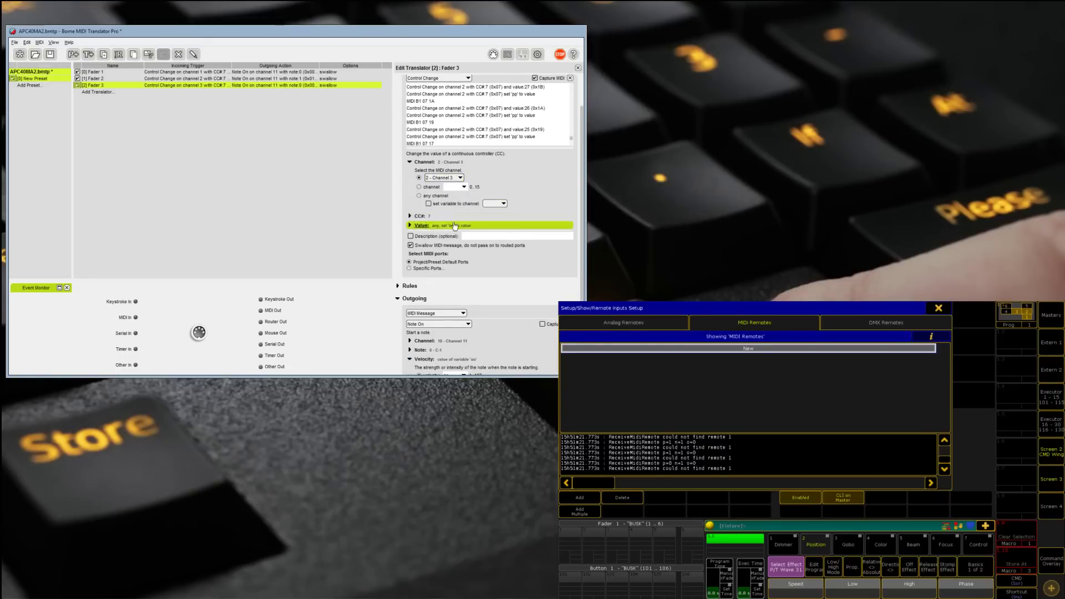
{"action": "left_click", "coordinate": [431, 227]}
{"action": "left_click", "coordinate": [494, 213]}
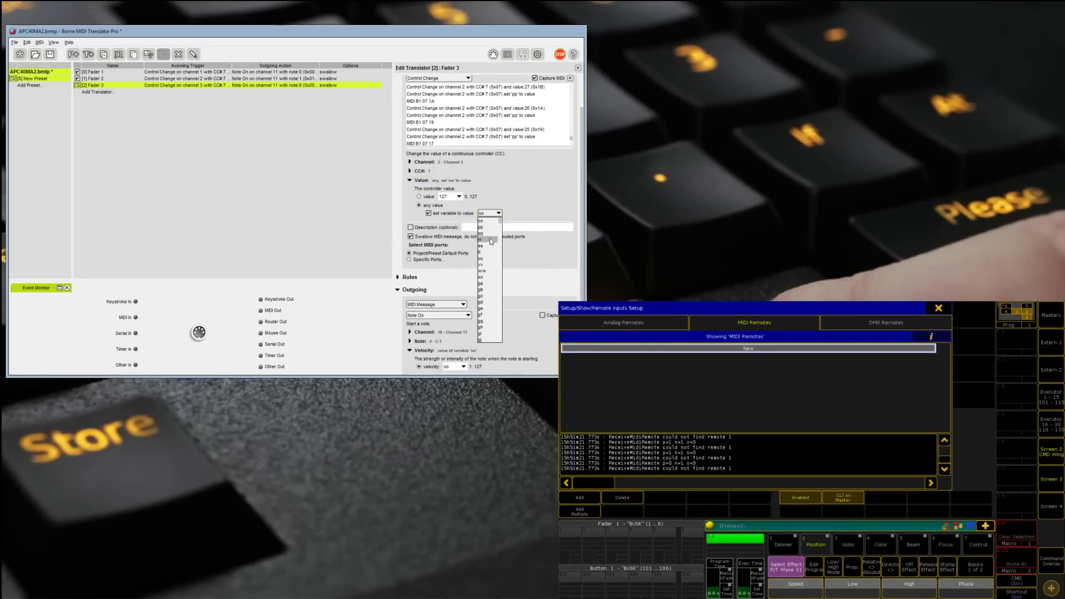
{"action": "left_click", "coordinate": [489, 234]}
Set Fader 3's outgoing Note On message to note 2 - D-1 with the variable qq as its velocity.
{"action": "scroll", "coordinate": [489, 236], "scroll_direction": "down", "scroll_amount": 3}
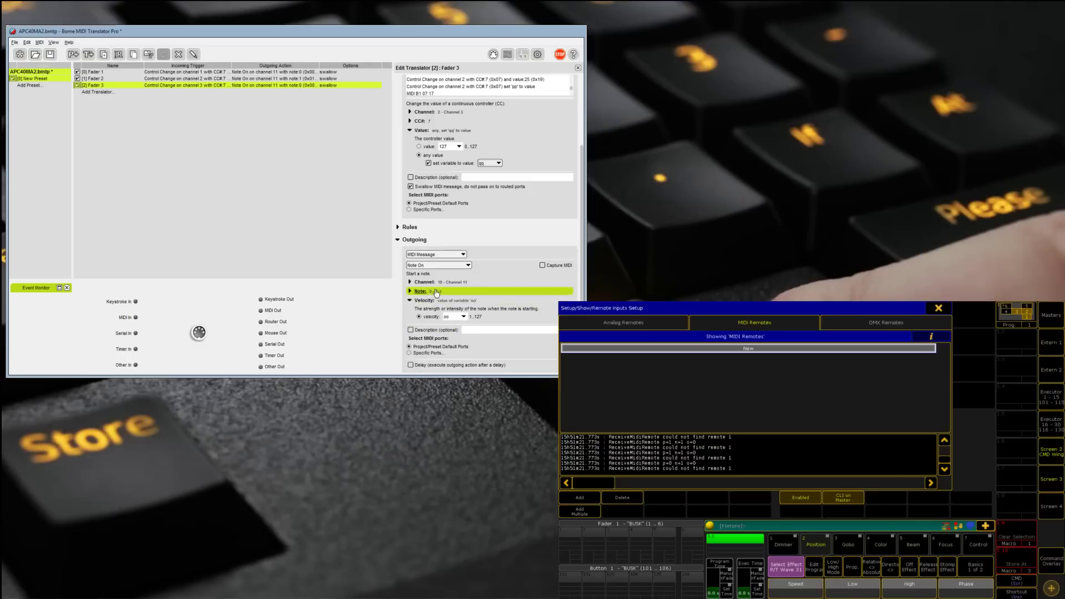
{"action": "left_click", "coordinate": [427, 292]}
{"action": "scroll", "coordinate": [439, 307], "scroll_direction": "down", "scroll_amount": 2}
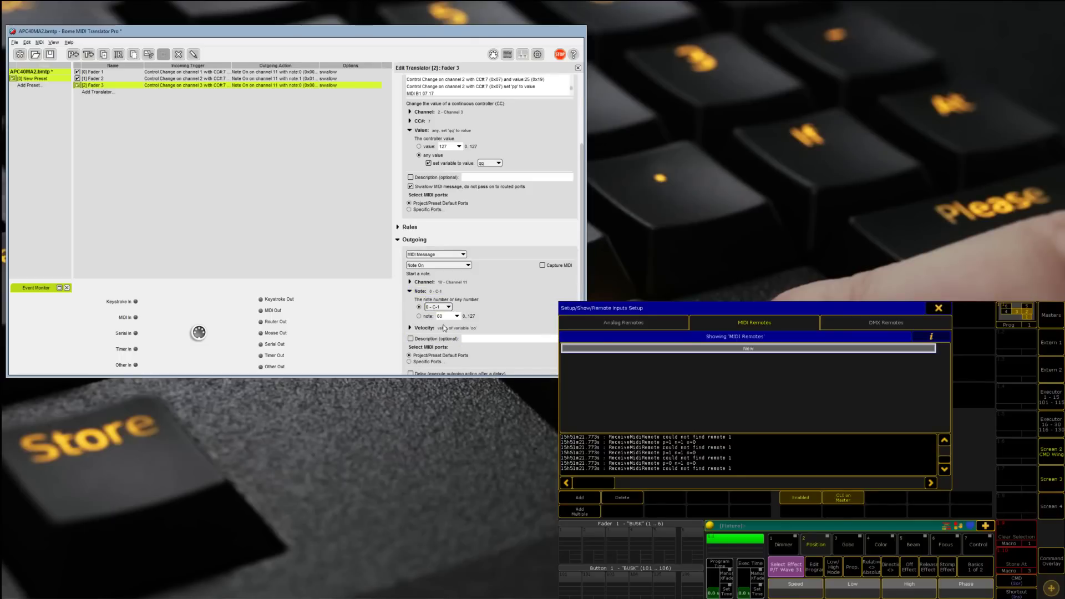
{"action": "left_click", "coordinate": [442, 328]}
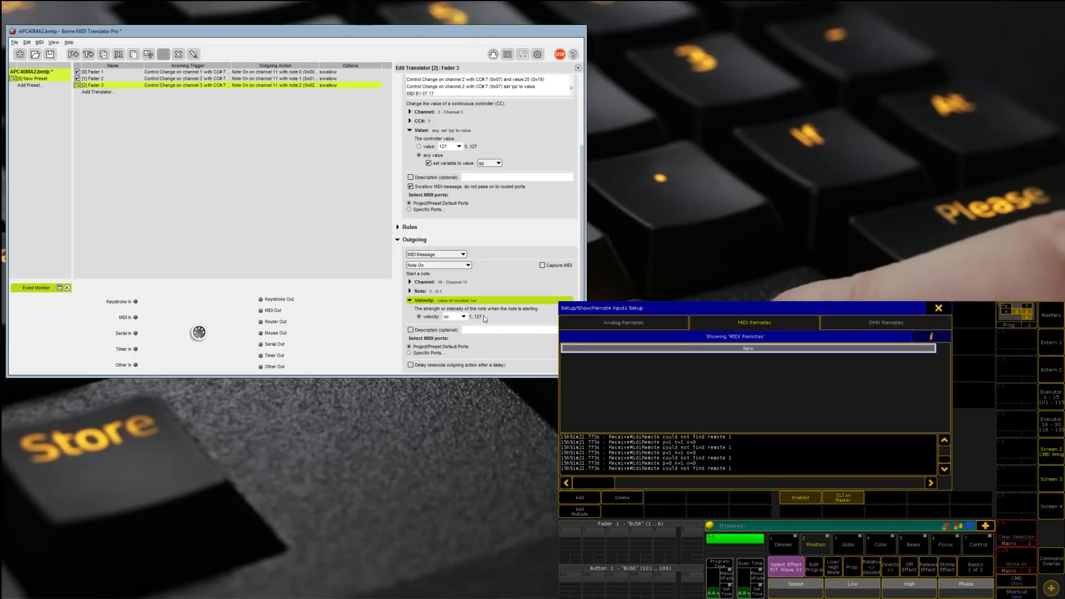
{"action": "left_click", "coordinate": [464, 319]}
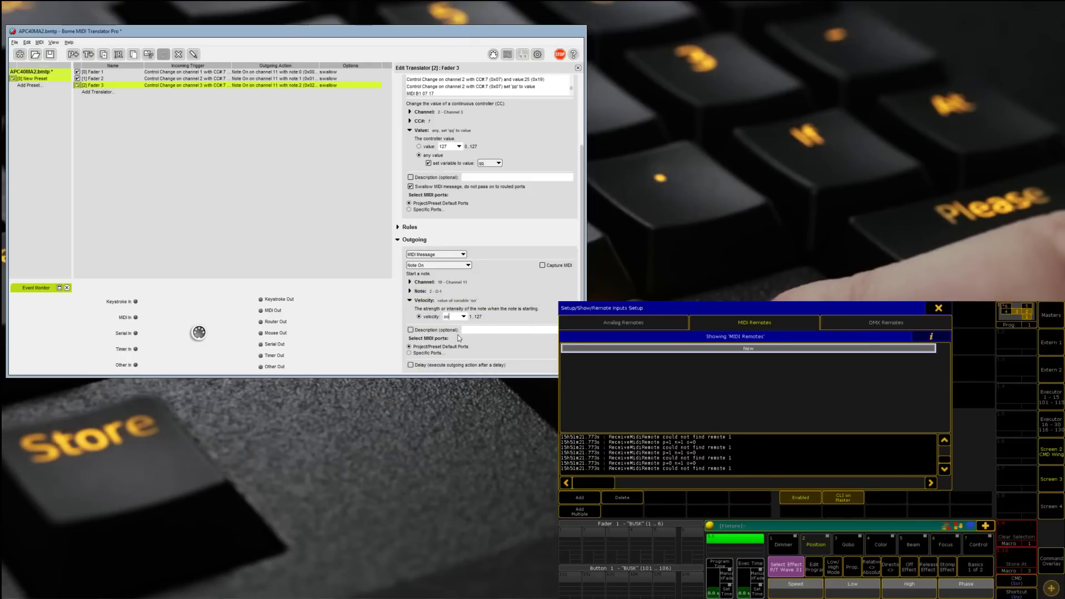
{"action": "key", "text": "BackSpace"}
{"action": "key", "text": "BackSpace"}
{"action": "type", "text": "qq"}
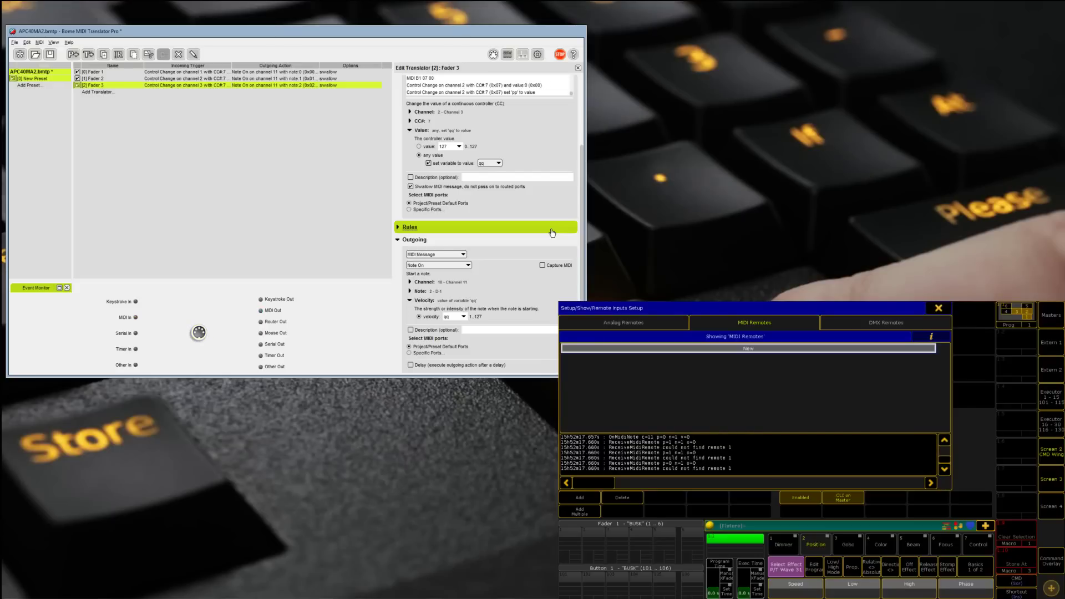
Duplicate the Fader 3 translator and rename the copy as Fader 4.
{"action": "right_click", "coordinate": [106, 86]}
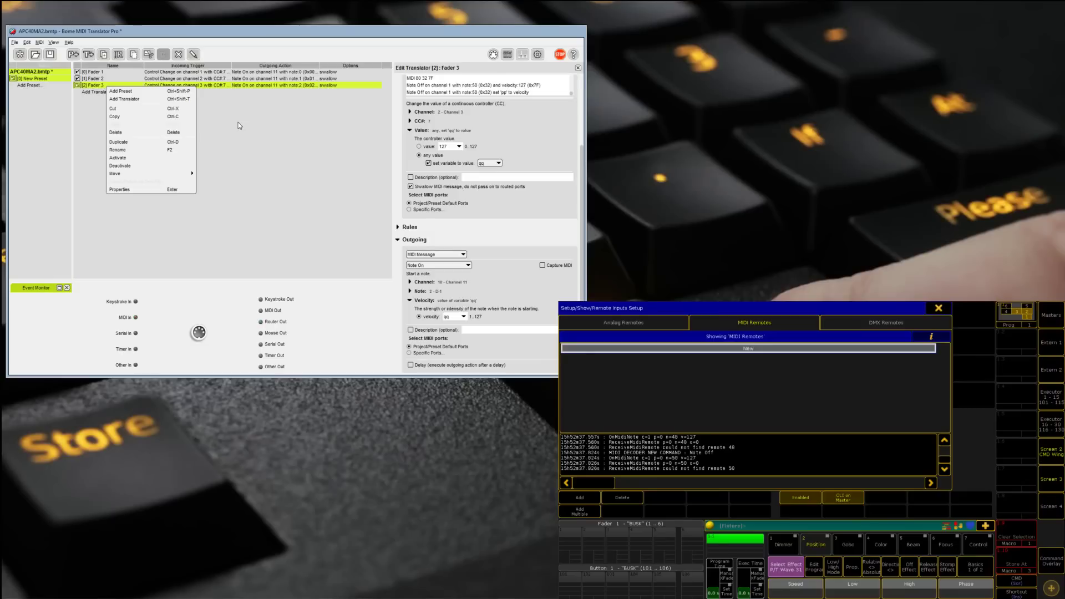
{"action": "left_click", "coordinate": [132, 142]}
{"action": "key", "text": "F2"}
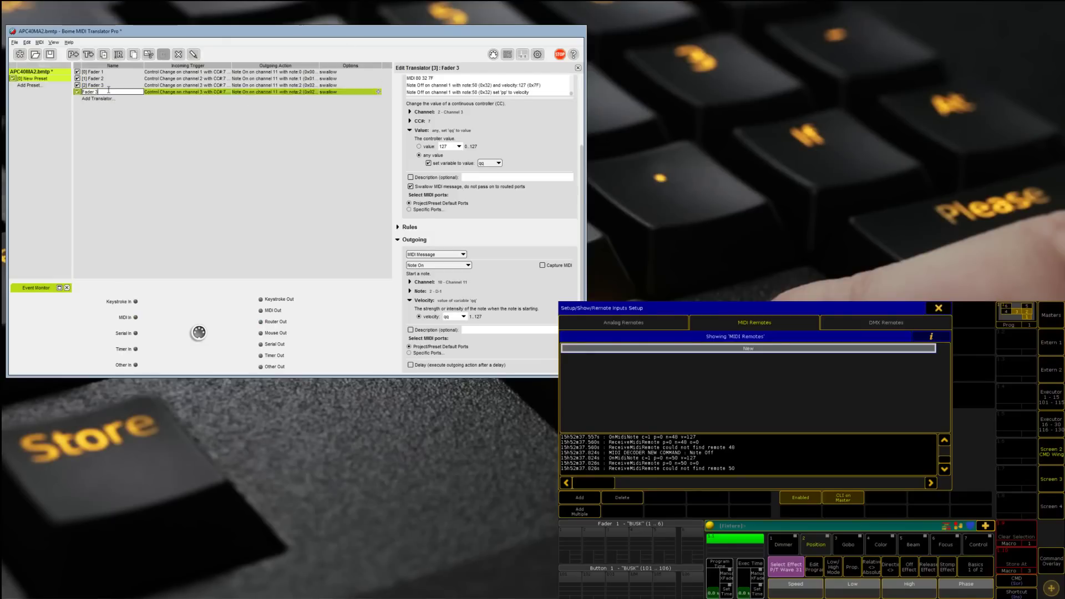
{"action": "key", "text": "BackSpace"}
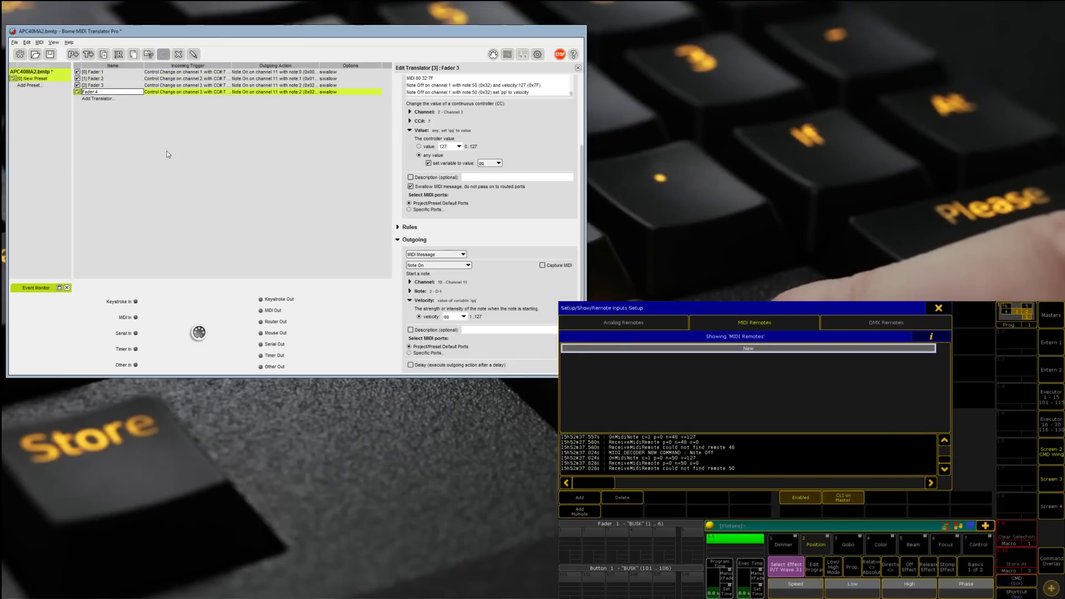
{"action": "type", "text": "4"}
{"action": "left_click", "coordinate": [430, 154]}
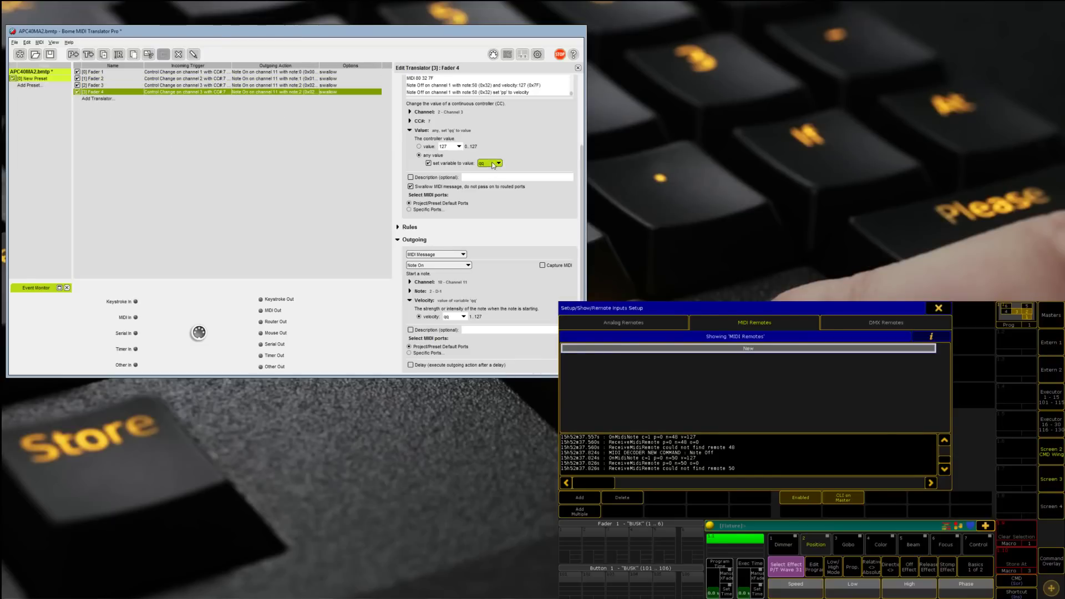
Set Fader 4's incoming channel to 3 - Channel 4 and store its controller value in the variable rr.
{"action": "left_click", "coordinate": [425, 113]}
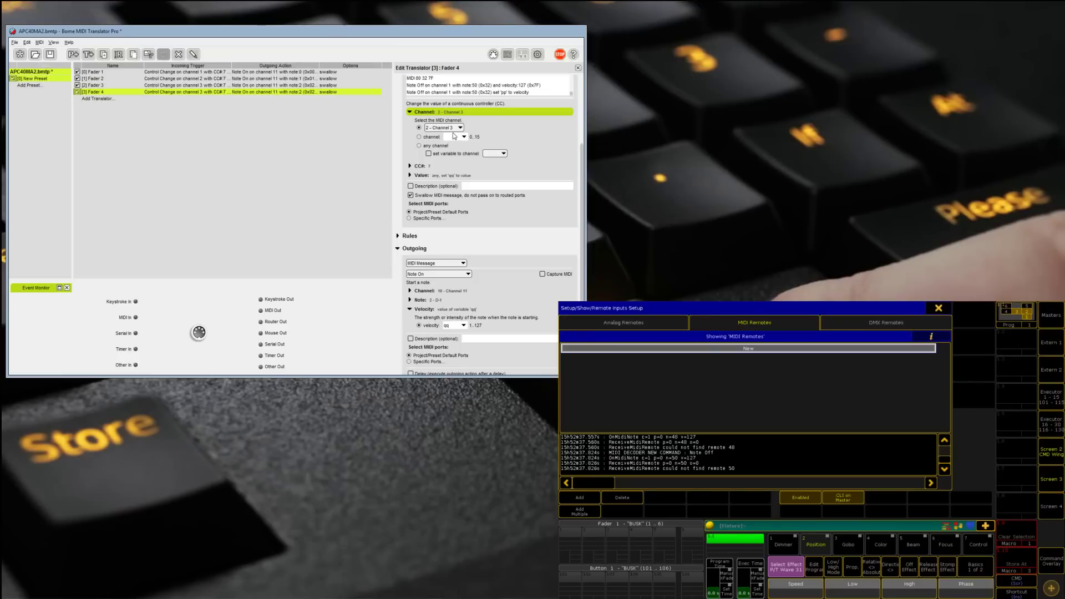
{"action": "left_click", "coordinate": [453, 130]}
{"action": "left_click", "coordinate": [451, 154]}
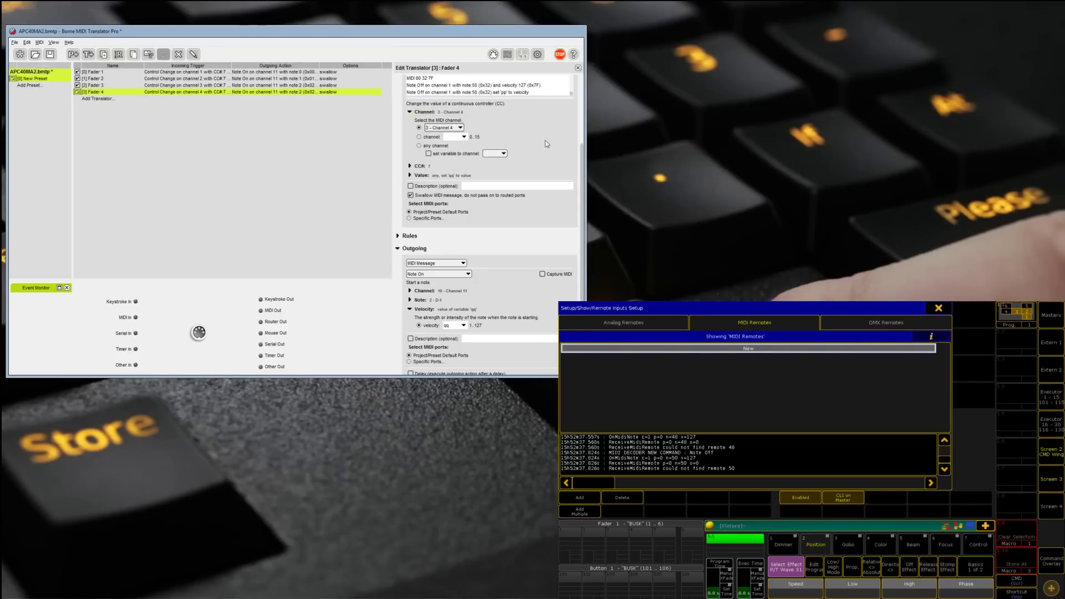
{"action": "left_click", "coordinate": [415, 177]}
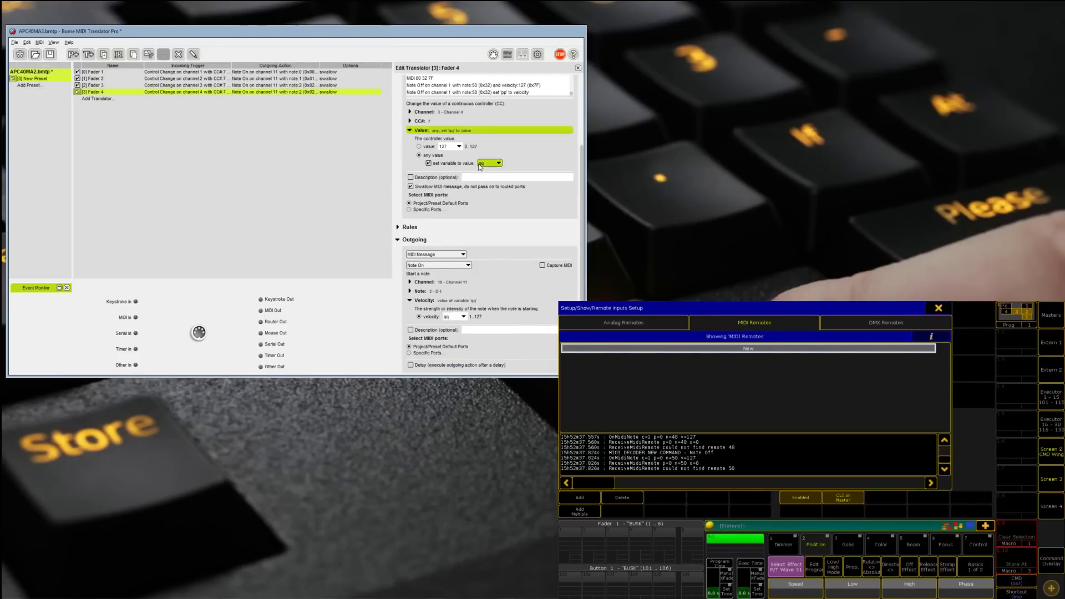
{"action": "left_click", "coordinate": [499, 163]}
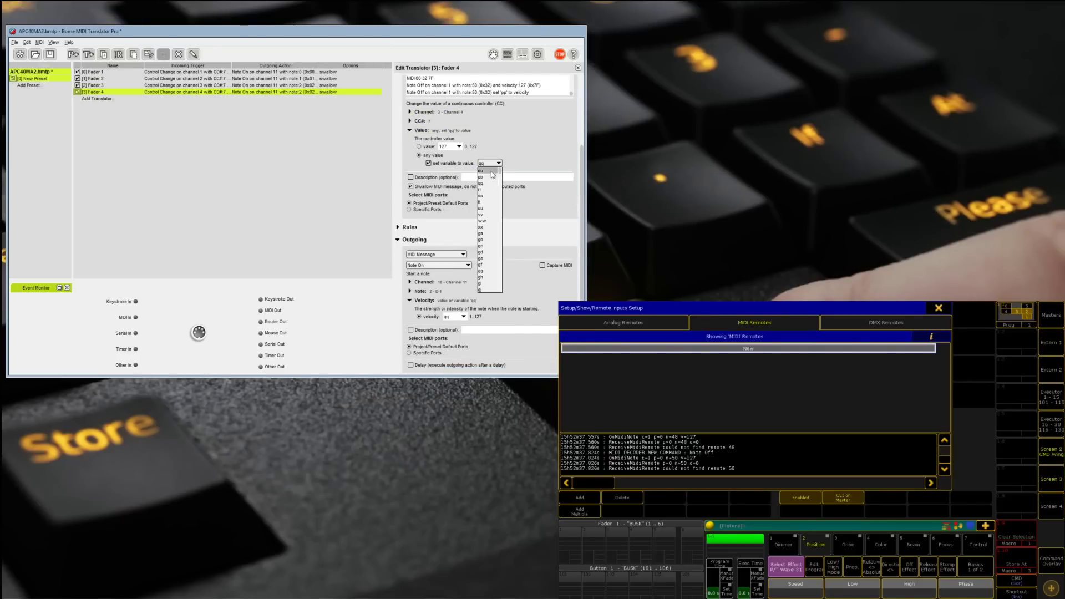
{"action": "left_click", "coordinate": [489, 188]}
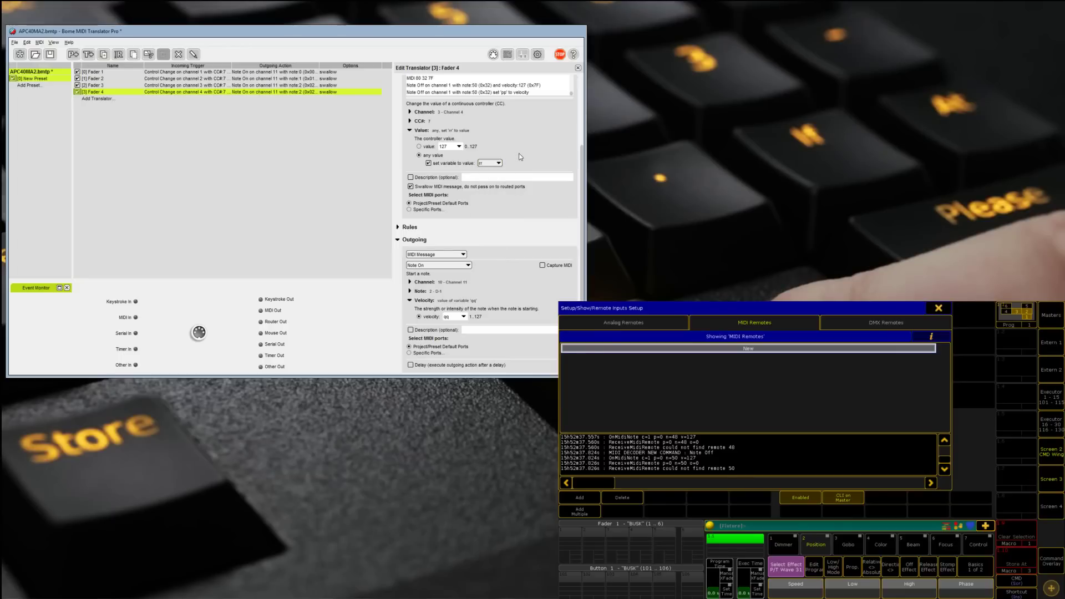
Set Fader 4's outgoing Note On message to note 3 - D#-1 with the variable rr as its velocity, and save the project.
{"action": "left_click", "coordinate": [442, 292]}
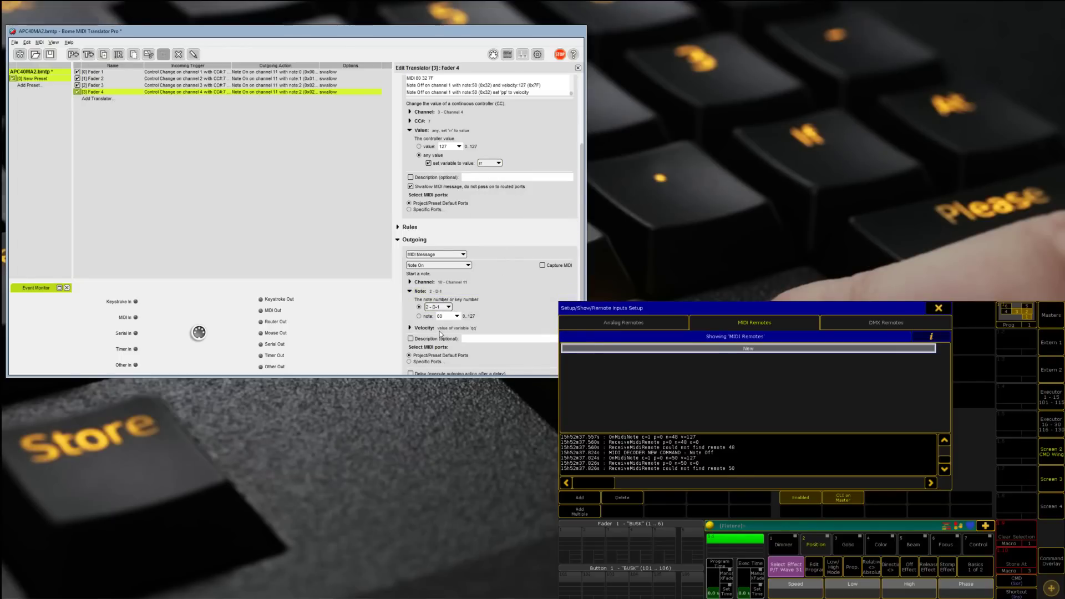
{"action": "scroll", "coordinate": [439, 307], "scroll_direction": "down", "scroll_amount": 1}
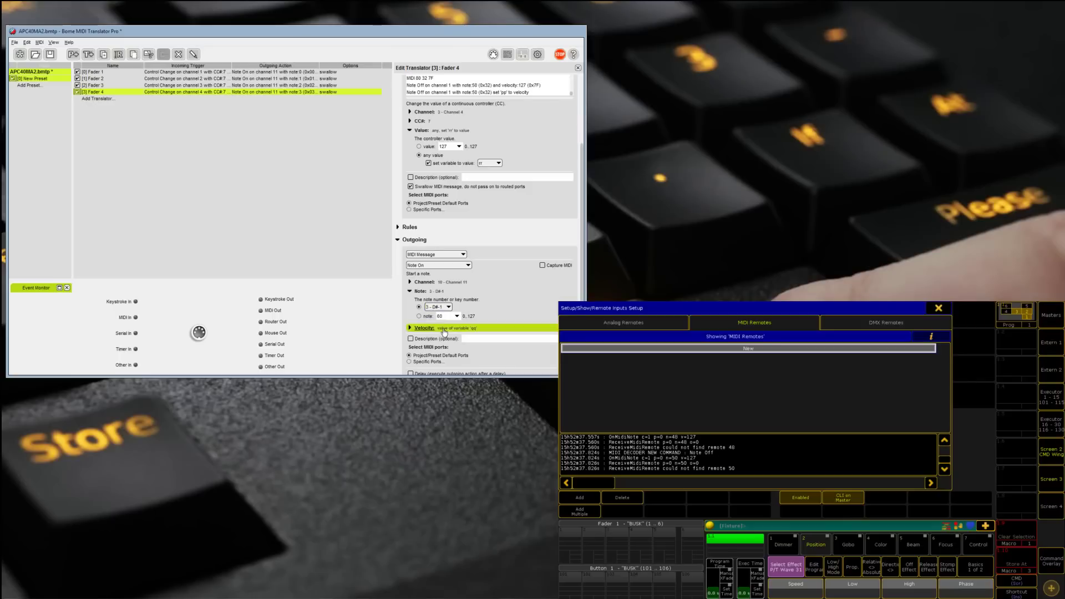
{"action": "left_click", "coordinate": [444, 330]}
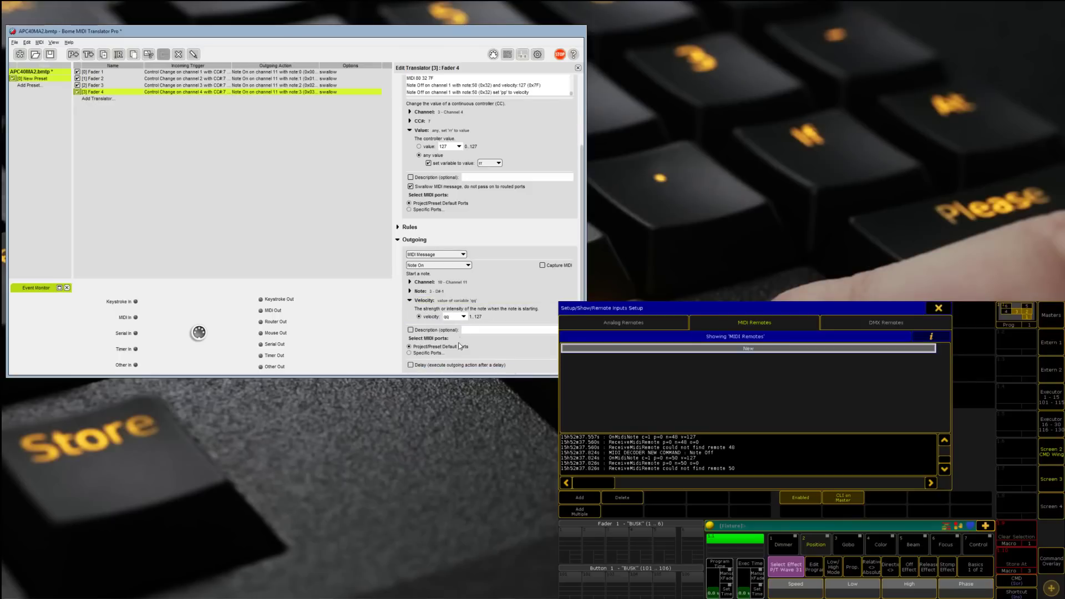
{"action": "left_click", "coordinate": [287, 213]}
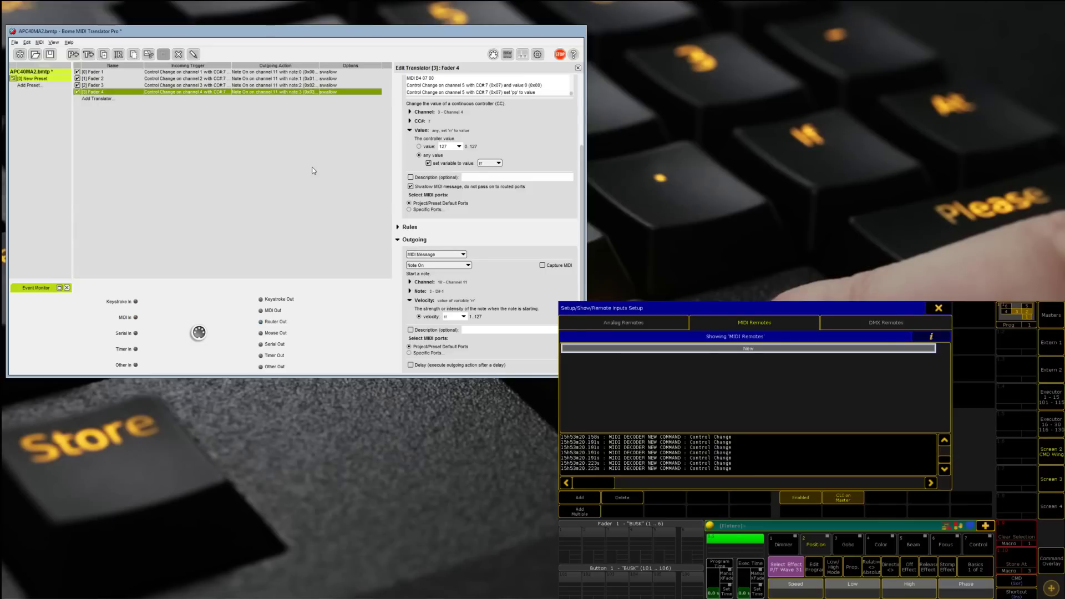
{"action": "left_click", "coordinate": [50, 54]}
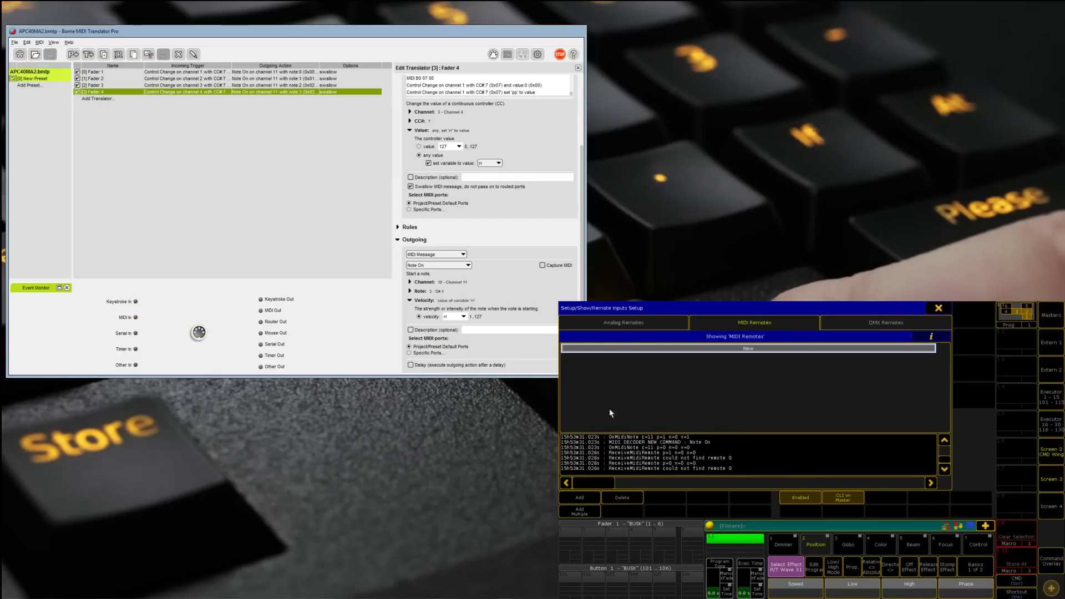
Switch to grandMA2 and add four MIDI remotes in the remote inputs setup.
{"action": "left_click", "coordinate": [598, 510]}
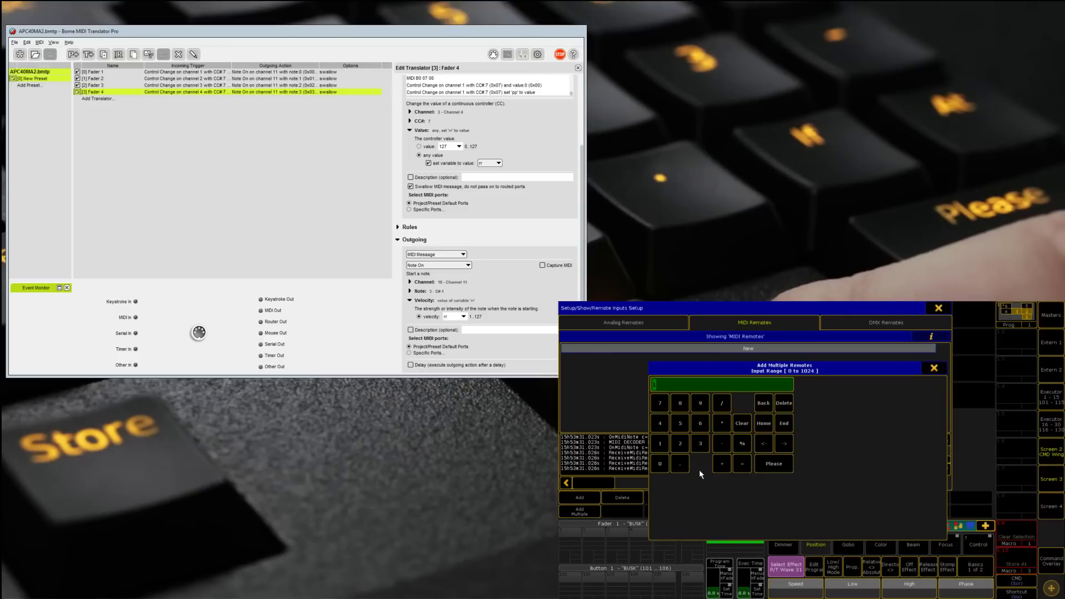
{"action": "type", "text": "4"}
{"action": "key", "text": "Return"}
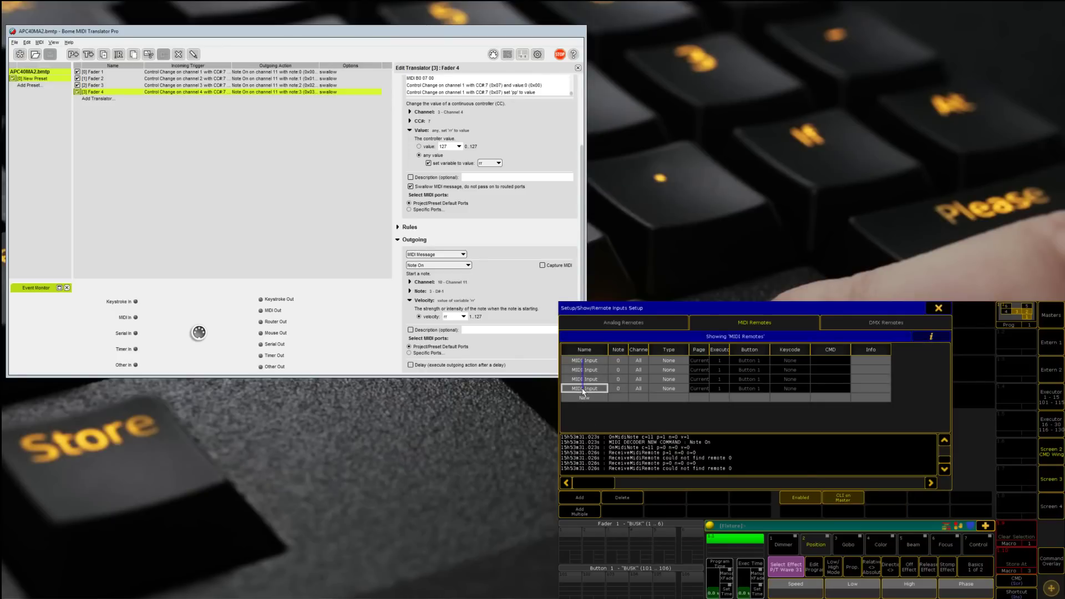
Name the four MIDI remotes APC40 F 1 through APC40 F 4.
{"action": "double_click", "coordinate": [585, 361]}
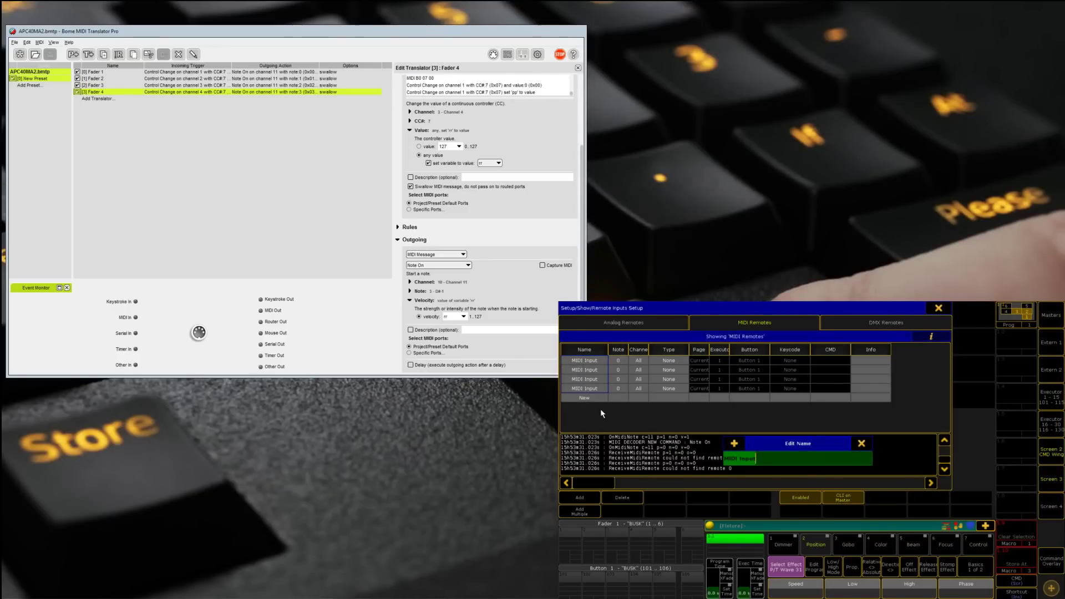
{"action": "type", "text": "APC40 F1"}
{"action": "key", "text": "Return"}
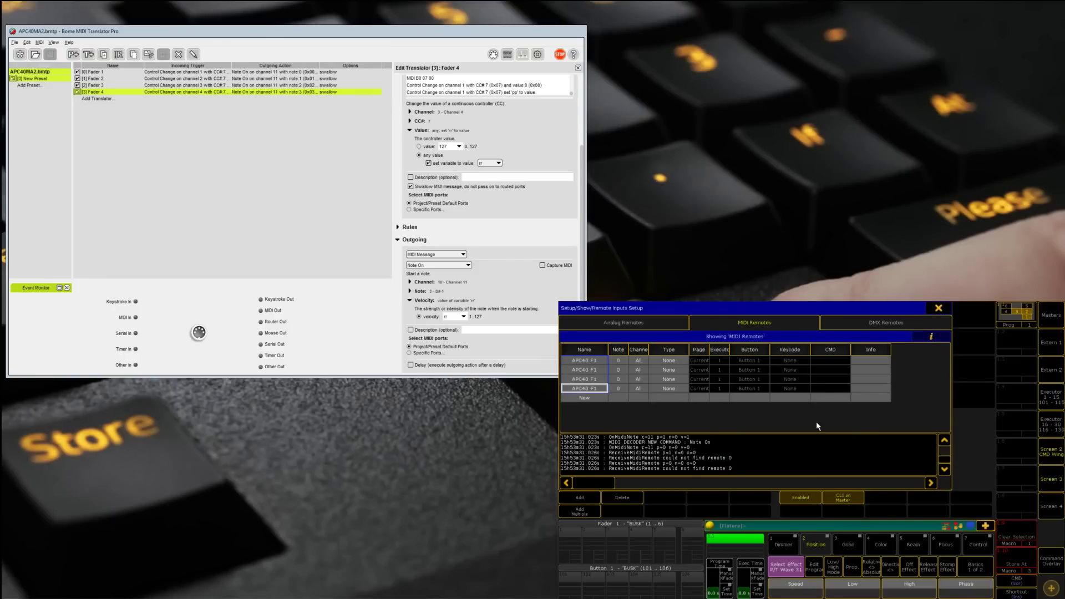
{"action": "left_click", "coordinate": [596, 366]}
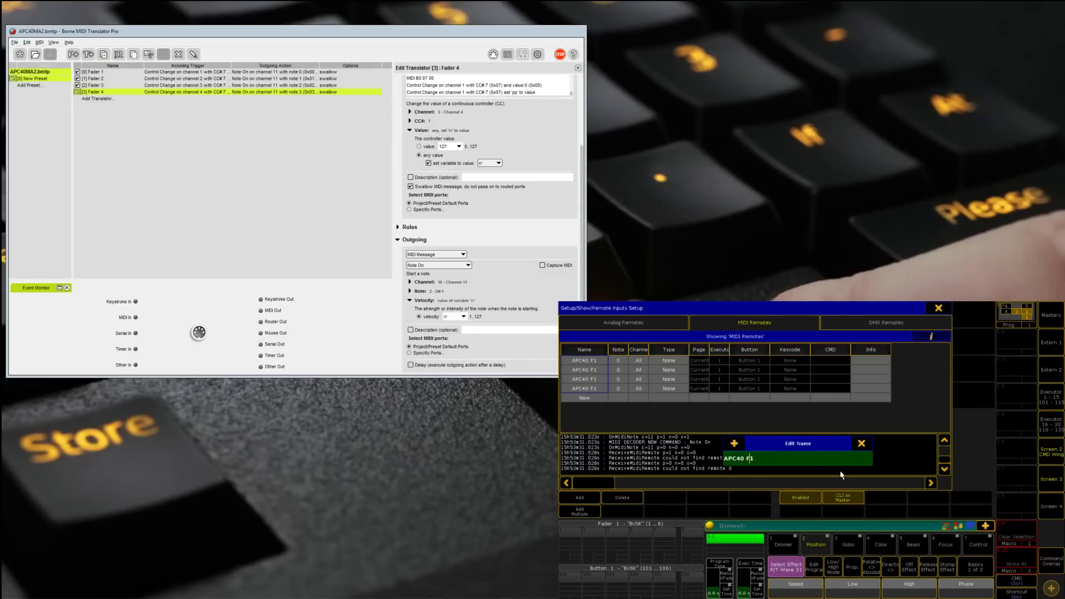
{"action": "key", "text": "Return"}
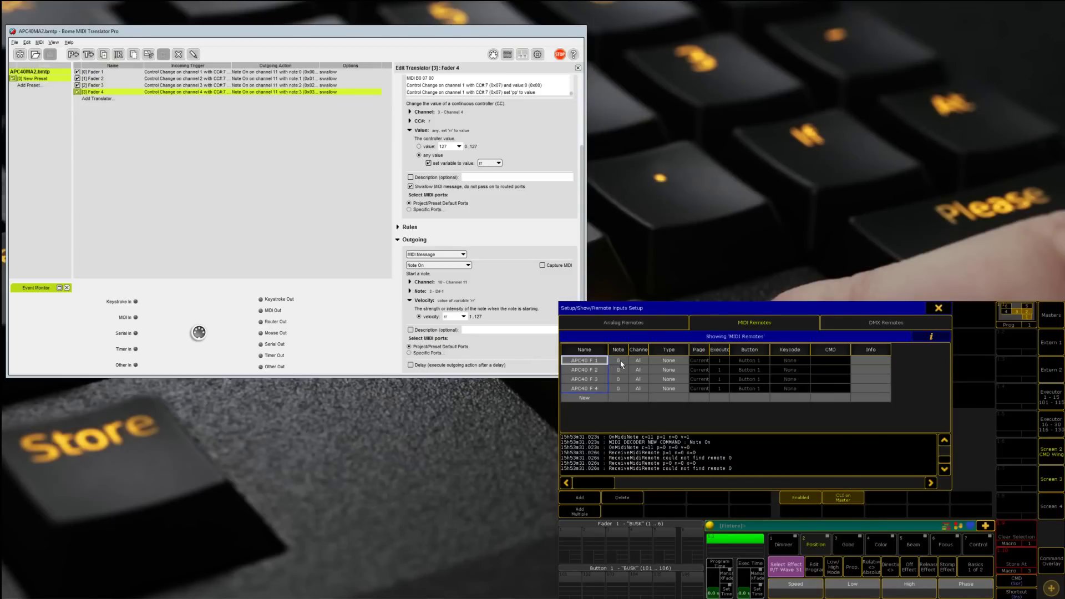
Set the channels of the four APC40 remotes to 1 thru 4.
{"action": "left_click_drag", "start_coordinate": [639, 360], "coordinate": [639, 388]}
{"action": "left_click", "coordinate": [639, 387]}
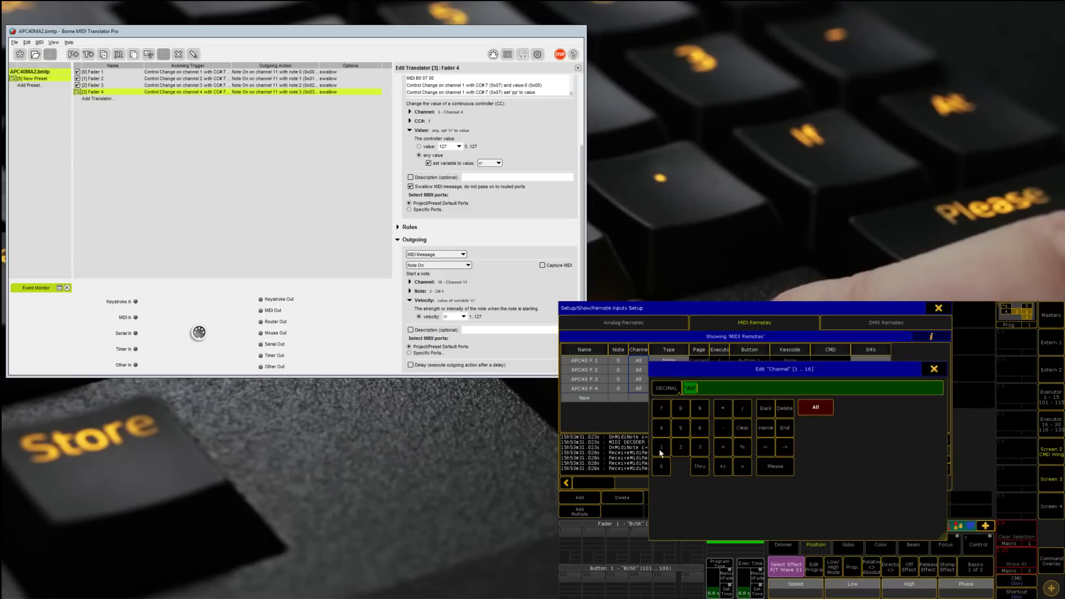
{"action": "type", "text": "1 thru 4"}
{"action": "key", "text": "Return"}
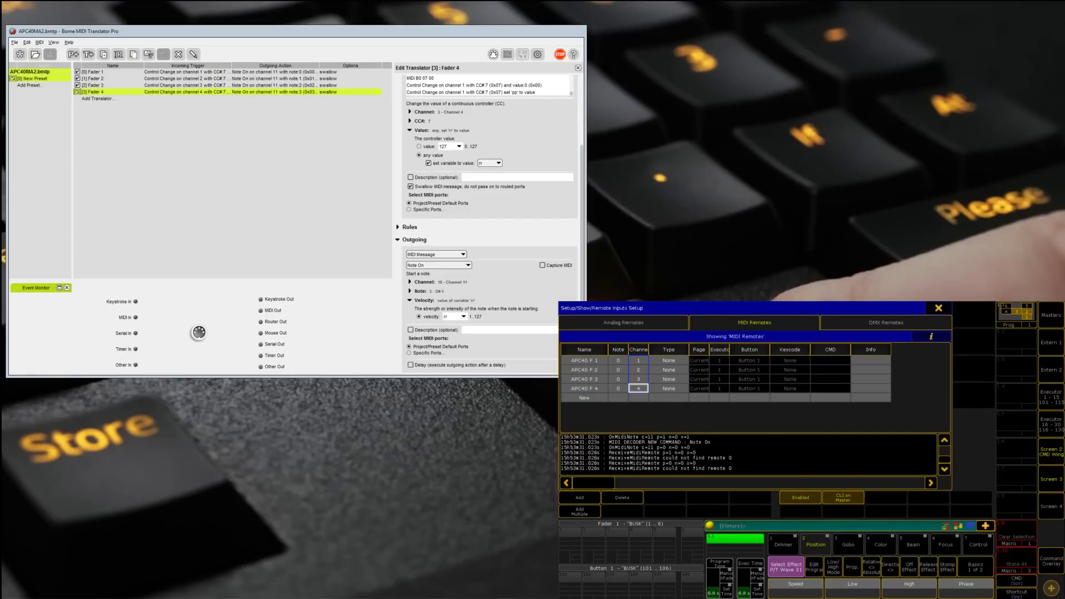
Set the channel of all four APC40 remotes to 10.
{"action": "double_click", "coordinate": [639, 390]}
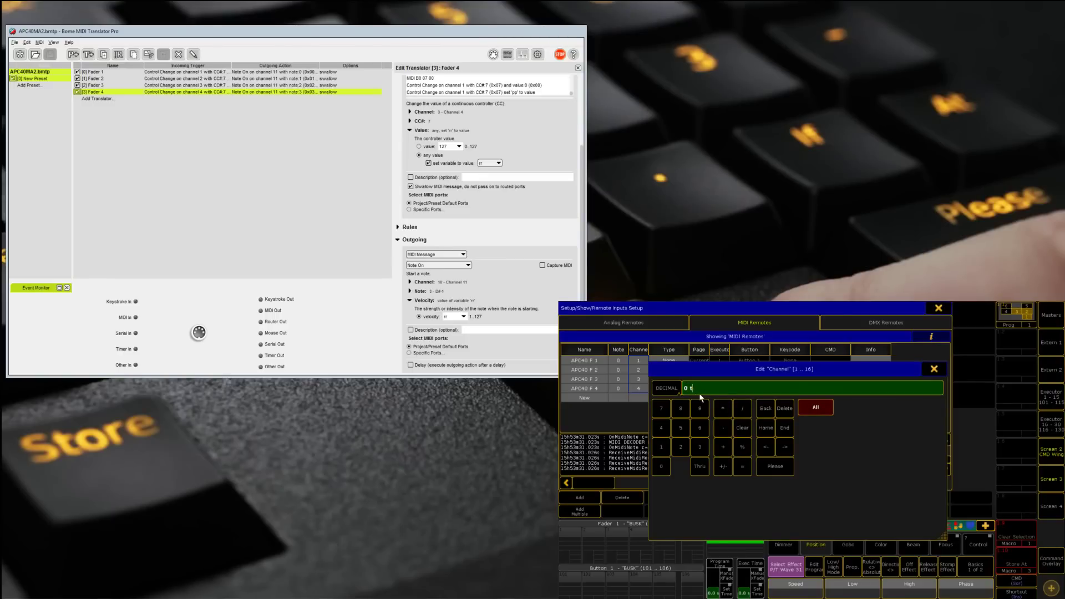
{"action": "key", "text": "BackSpace"}
{"action": "type", "text": "10"}
{"action": "key", "text": "Return"}
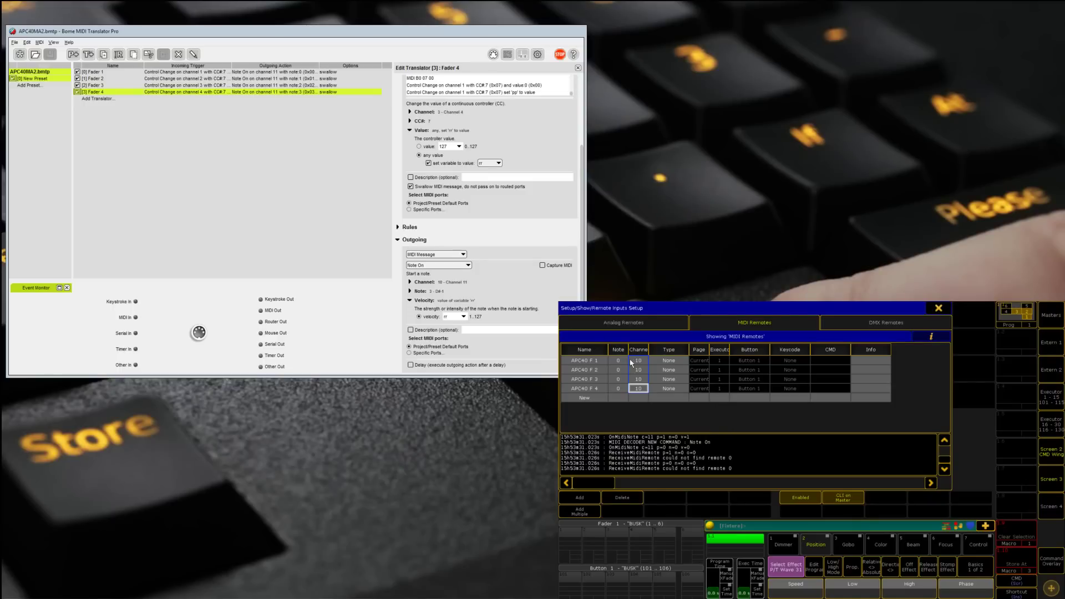
Set the notes of the four APC40 remotes to 0 thru 3.
{"action": "left_click_drag", "start_coordinate": [618, 365], "coordinate": [617, 390]}
{"action": "double_click", "coordinate": [616, 361]}
{"action": "type", "text": "0 thru 3"}
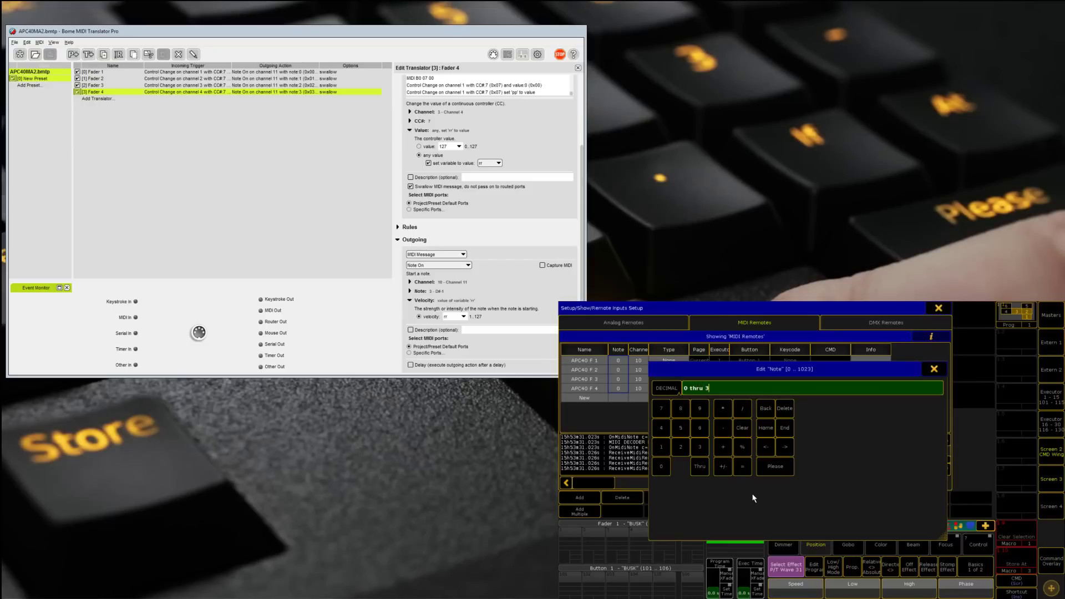
{"action": "key", "text": "Return"}
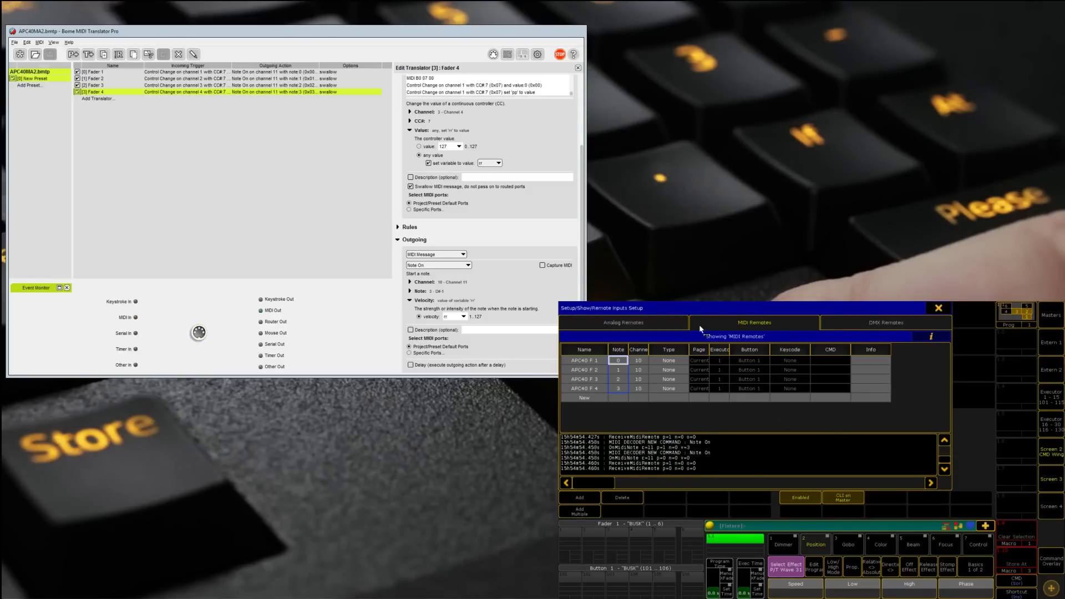
Set the type of all four APC40 remotes to Exec and their page to 1.
{"action": "left_click_drag", "start_coordinate": [673, 362], "coordinate": [715, 422]}
{"action": "left_click", "coordinate": [694, 412]}
{"action": "type", "text": "1"}
{"action": "key", "text": "Return"}
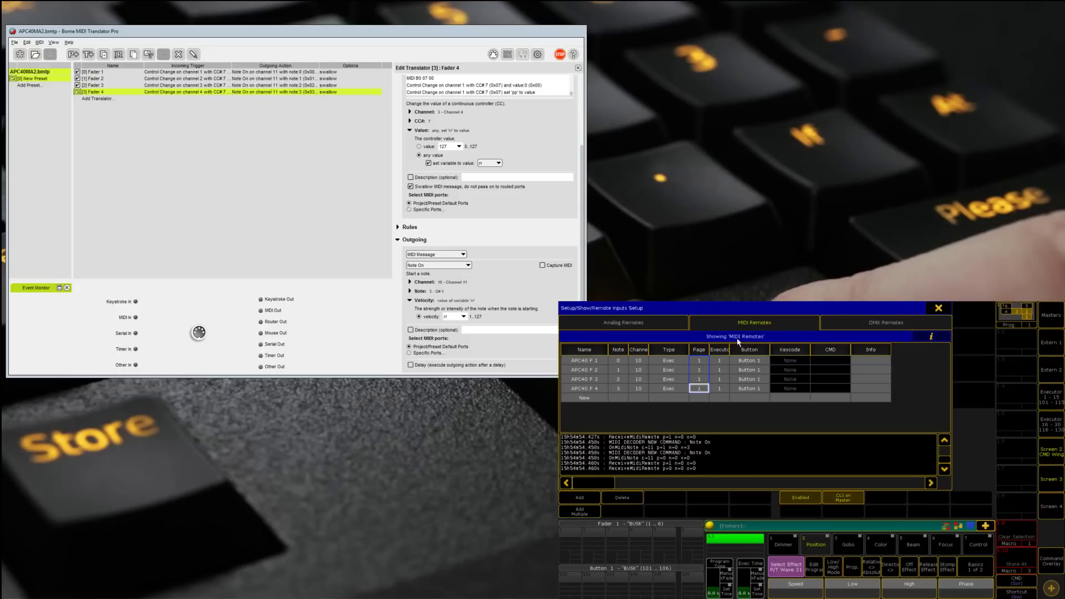
Assign the four APC40 remotes to the Fader function of executors 7 through 10 and close the setup.
{"action": "left_click_drag", "start_coordinate": [750, 360], "coordinate": [751, 395]}
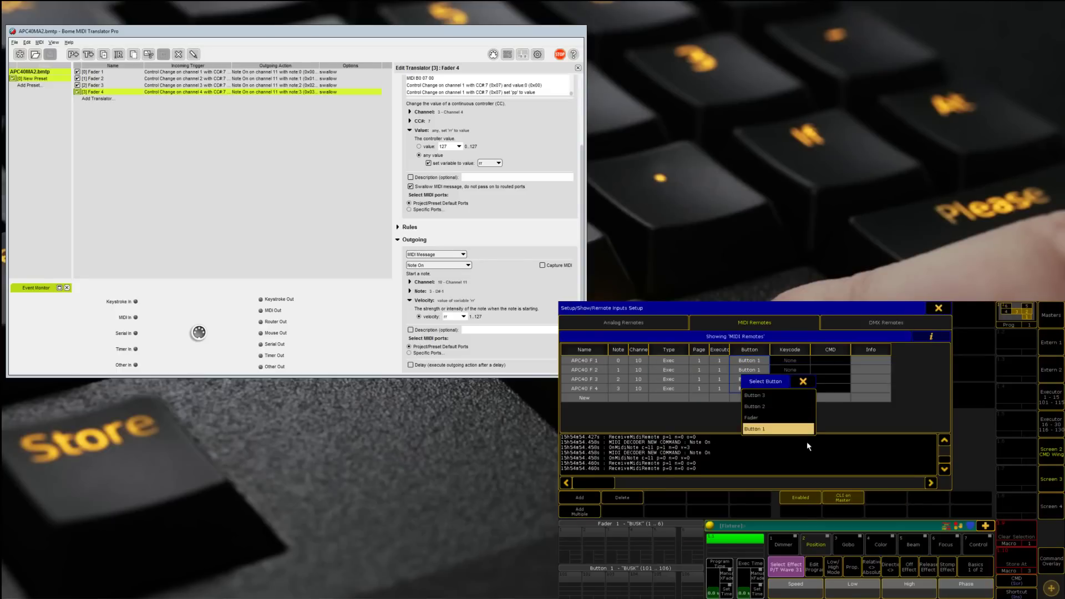
{"action": "left_click", "coordinate": [769, 418]}
{"action": "left_click_drag", "start_coordinate": [719, 360], "coordinate": [717, 394]}
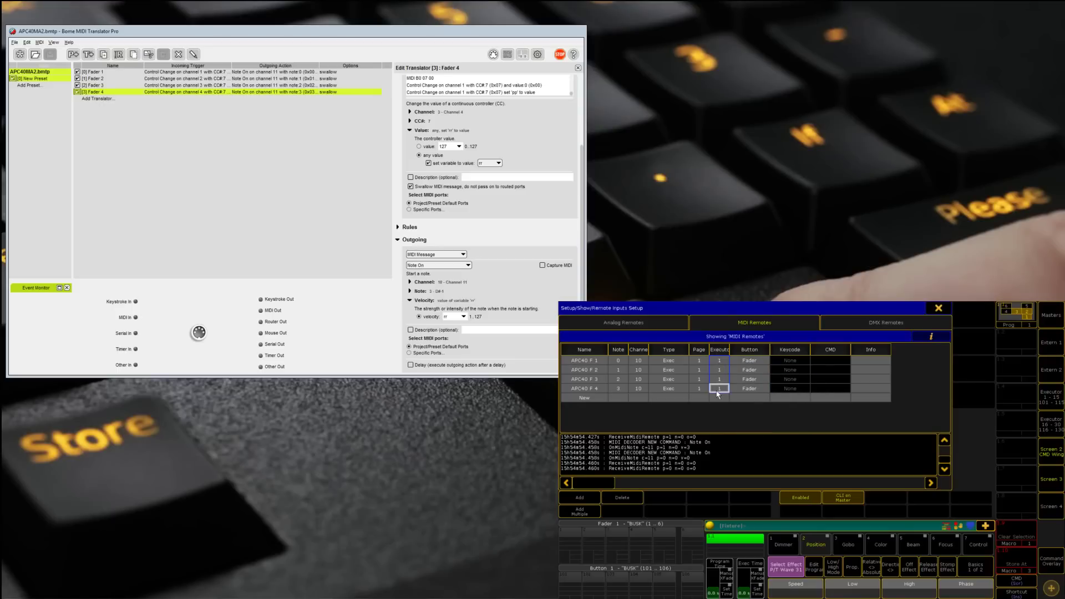
{"action": "type", "text": "7"}
{"action": "key", "text": "Return"}
{"action": "left_click", "coordinate": [945, 309]}
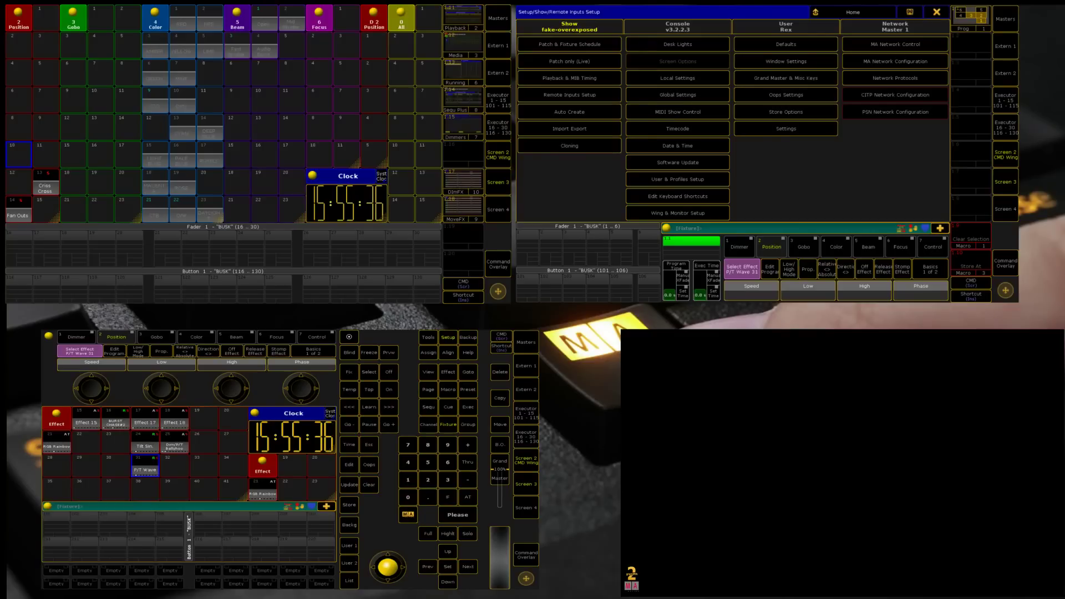
{"action": "left_click", "coordinate": [936, 14]}
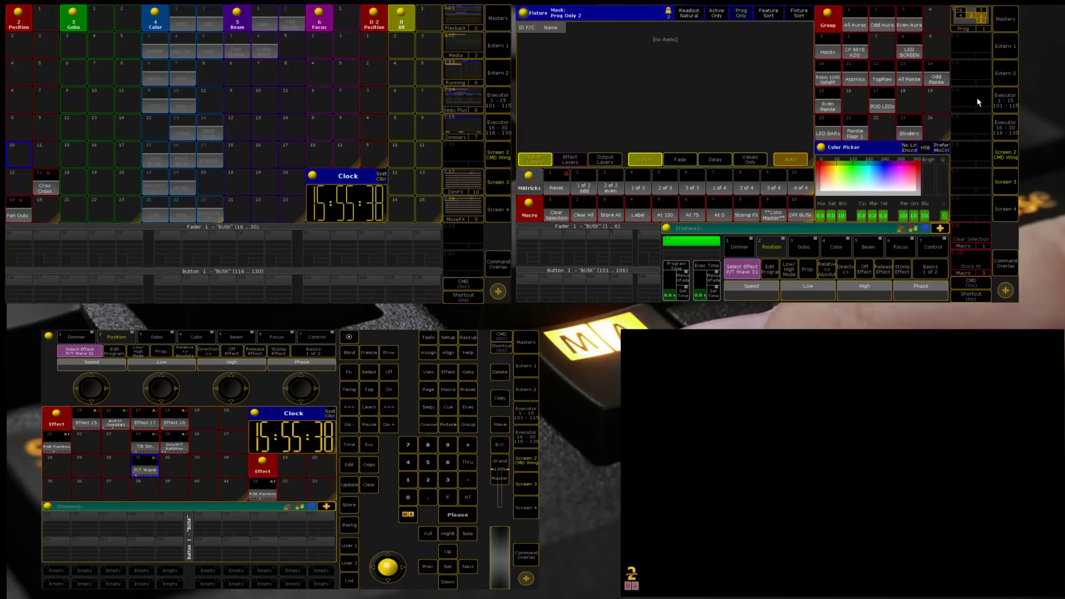
Store the All Auras look on fader executor 7 and pull its fader down.
{"action": "left_click", "coordinate": [997, 106]}
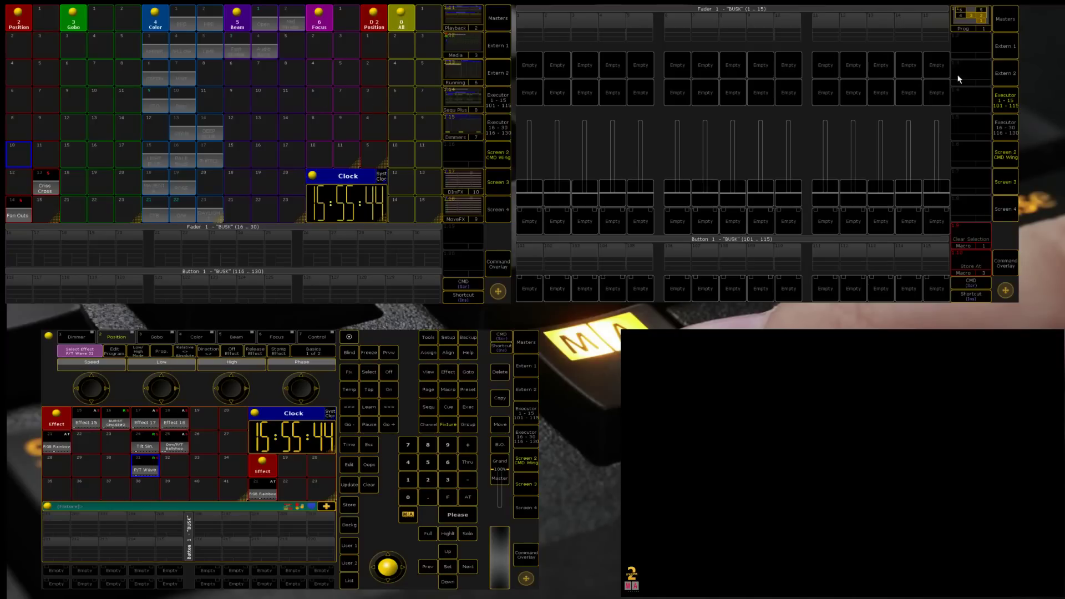
{"action": "left_click", "coordinate": [999, 109]}
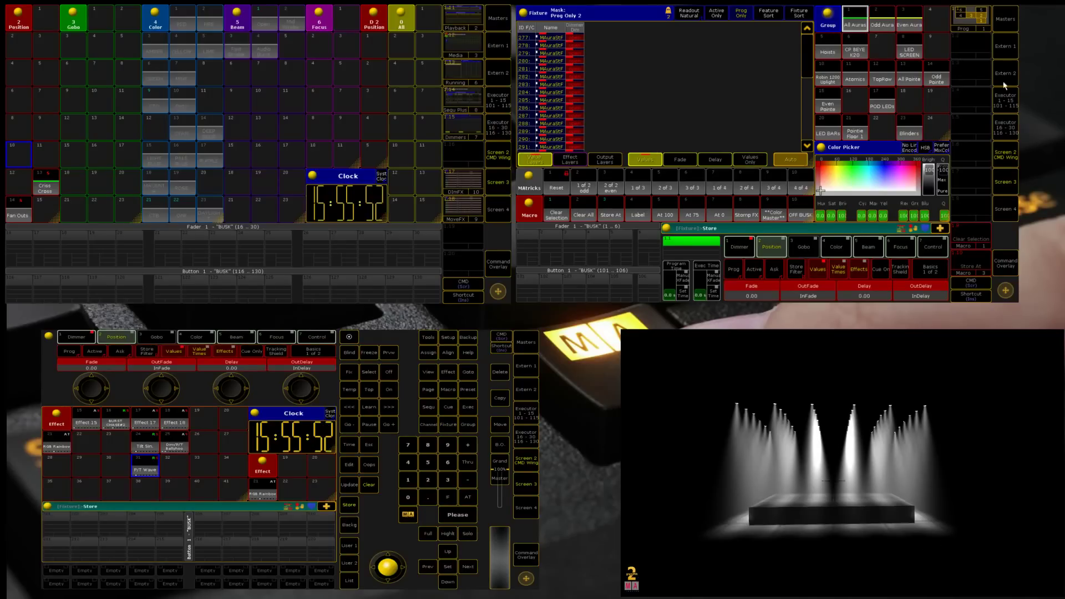
{"action": "left_click", "coordinate": [1003, 104]}
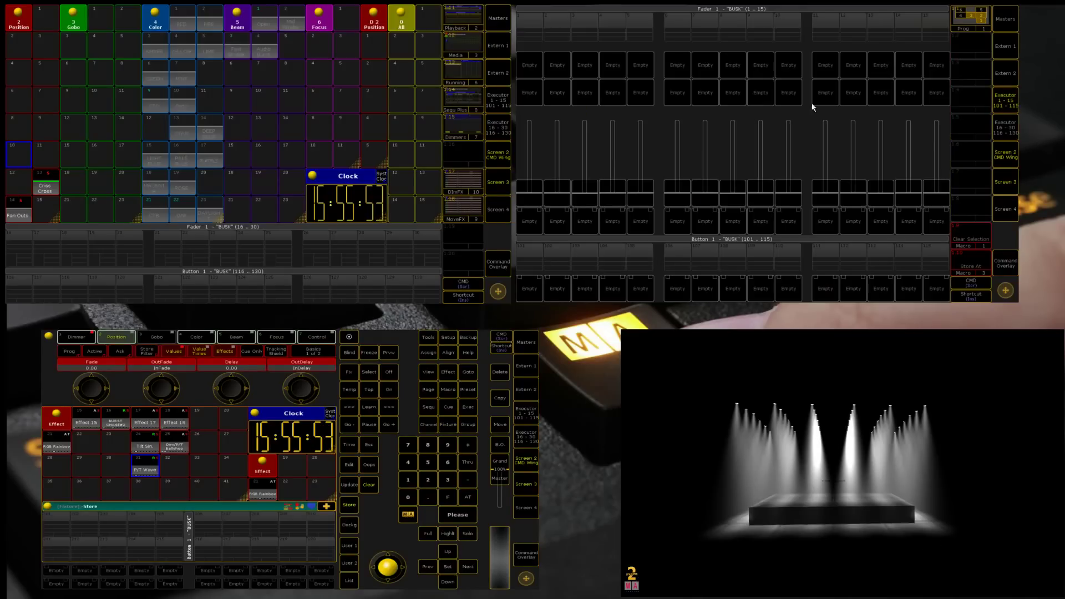
{"action": "left_click", "coordinate": [705, 34]}
{"action": "left_click_drag", "start_coordinate": [703, 119], "coordinate": [689, 193]}
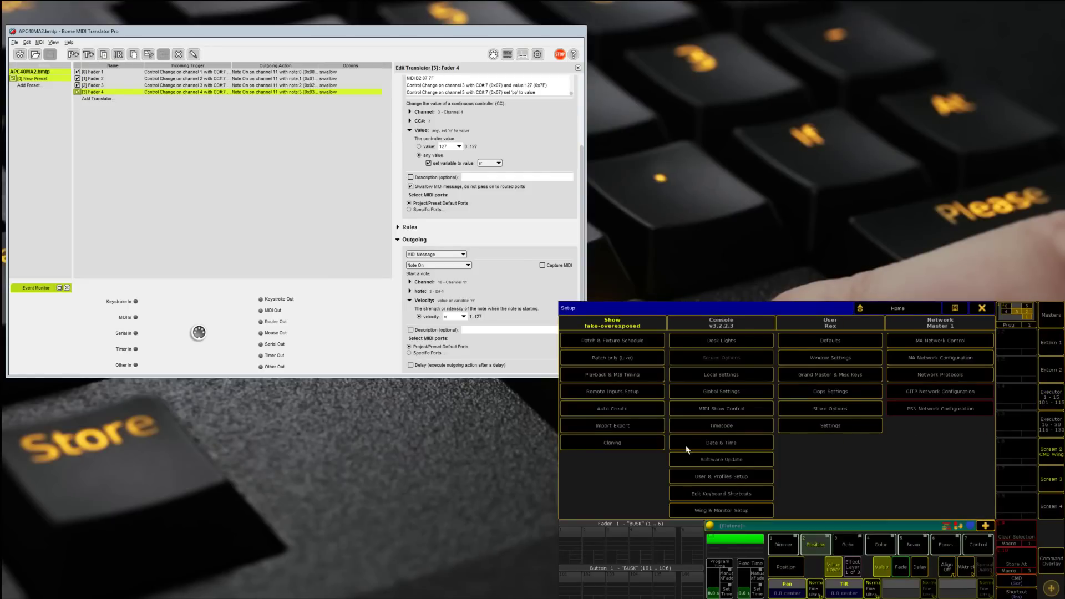
Change the channel of all four APC40 remotes to 11 in the remote inputs setup and leave the setup.
{"action": "left_click", "coordinate": [618, 391]}
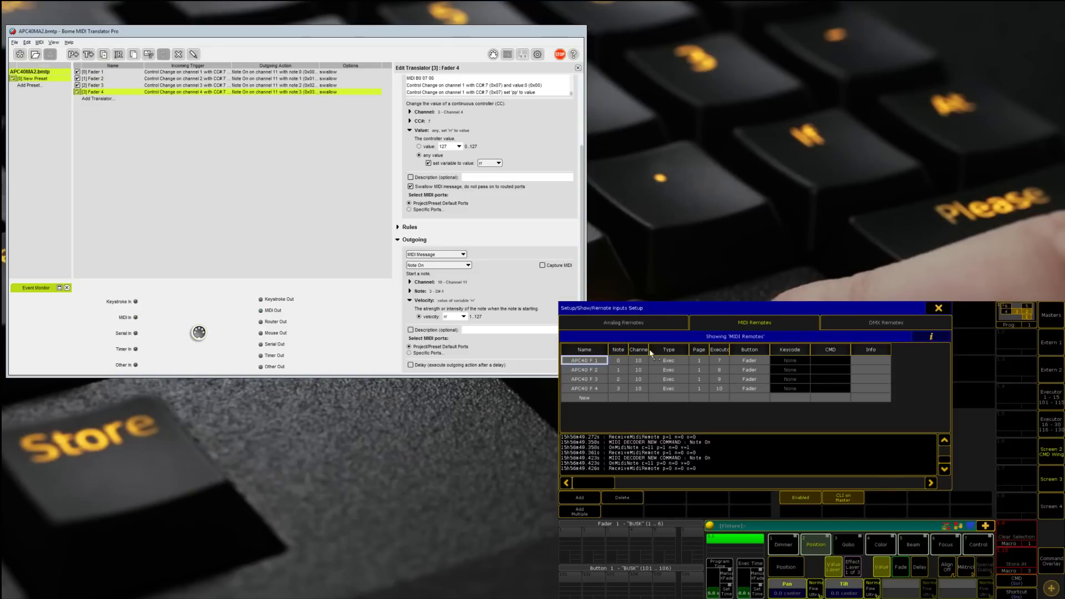
{"action": "left_click_drag", "start_coordinate": [638, 361], "coordinate": [638, 390]}
{"action": "right_click", "coordinate": [639, 391]}
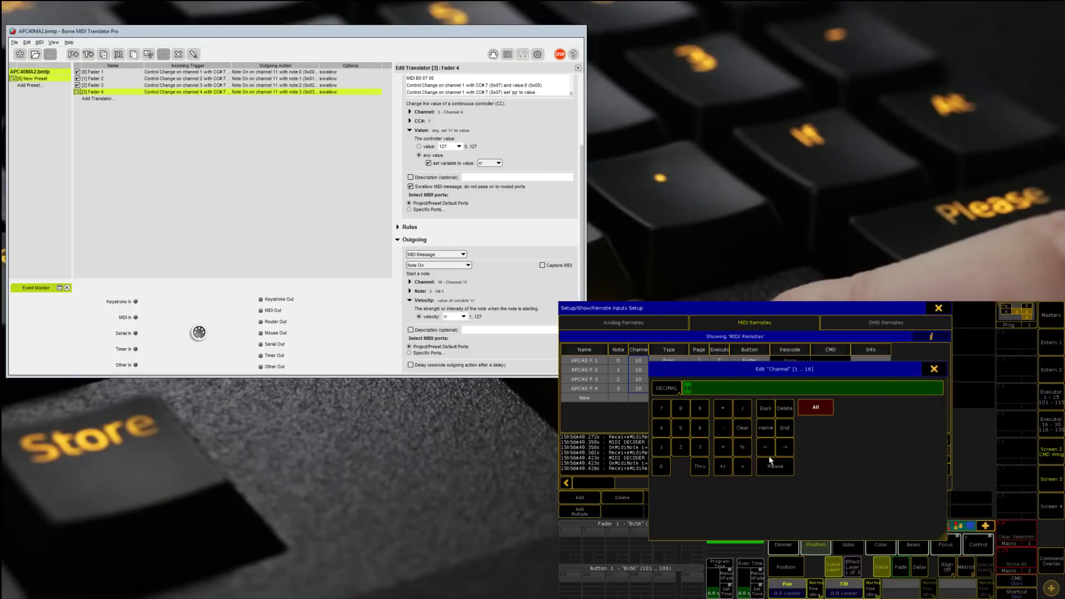
{"action": "type", "text": "11"}
{"action": "key", "text": "Return"}
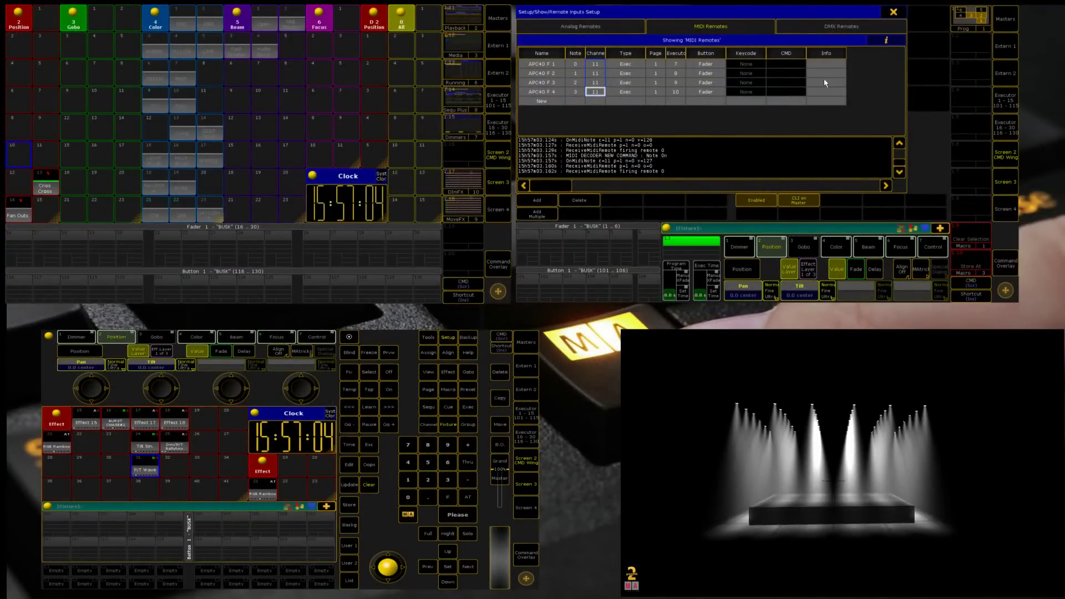
{"action": "left_click", "coordinate": [893, 12]}
{"action": "left_click", "coordinate": [938, 12]}
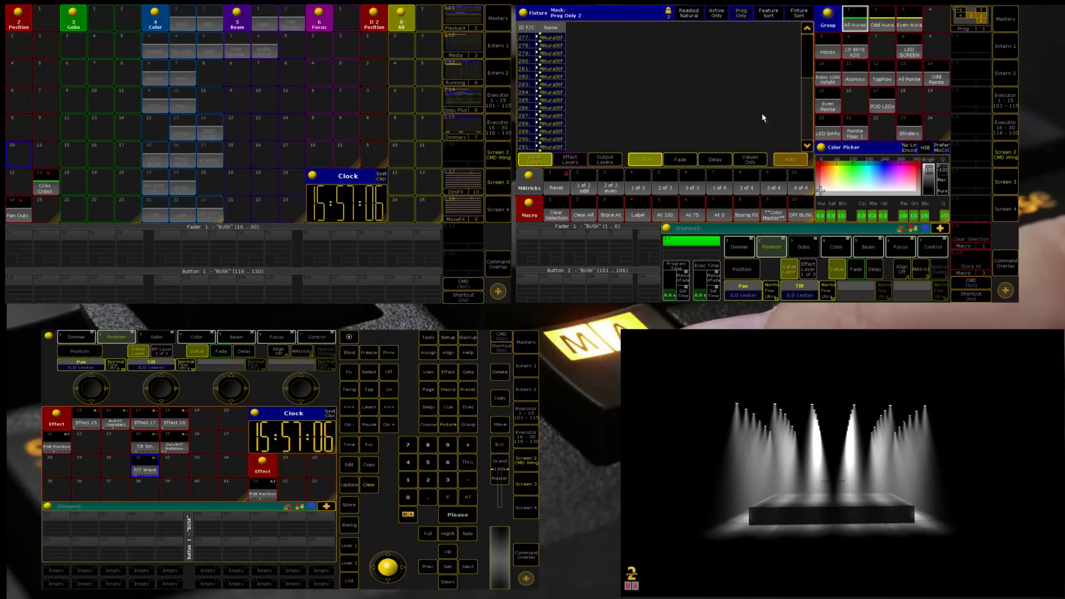
Copy the sequence on executor 7 to executor 8.
{"action": "left_click", "coordinate": [1005, 100]}
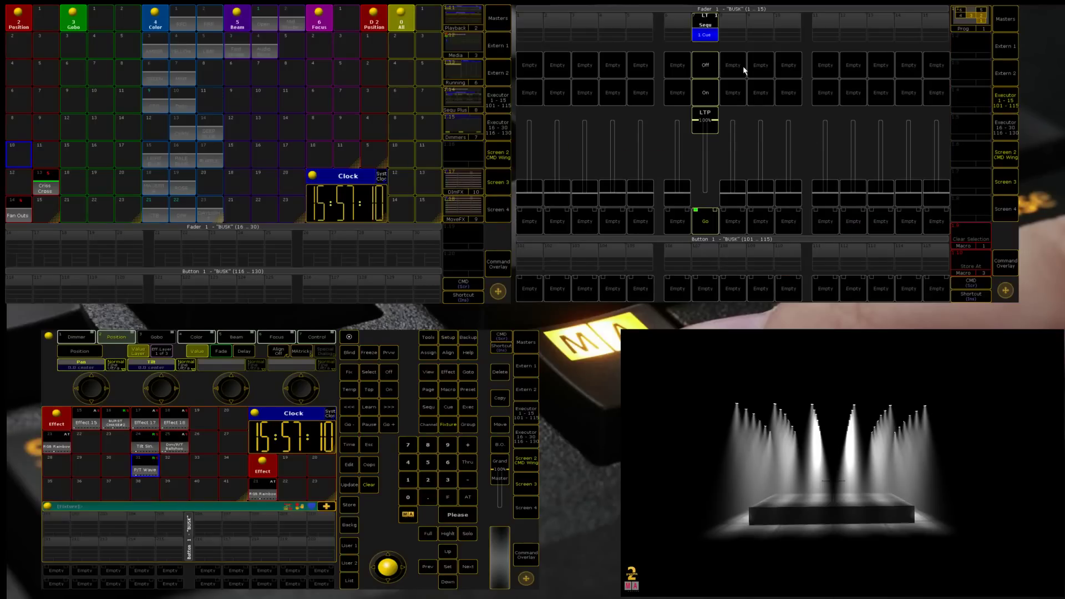
{"action": "key", "text": "c"}
{"action": "left_click", "coordinate": [716, 34]}
{"action": "left_click", "coordinate": [733, 28]}
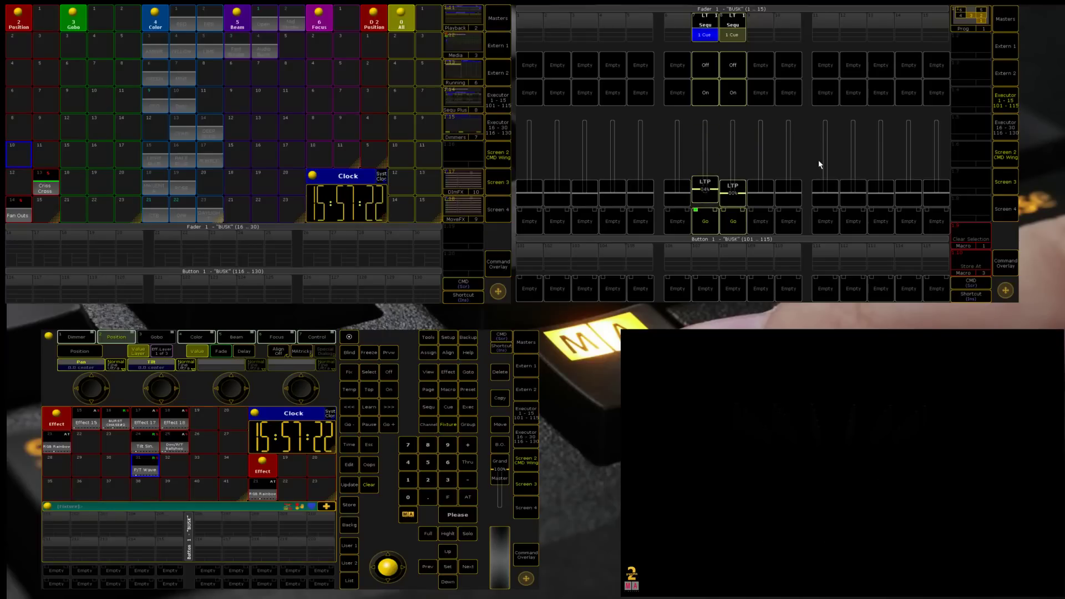
Move the copied sequence from executor 8 to executor 9.
{"action": "key", "text": "m"}
{"action": "left_click", "coordinate": [733, 34]}
{"action": "left_click", "coordinate": [759, 33]}
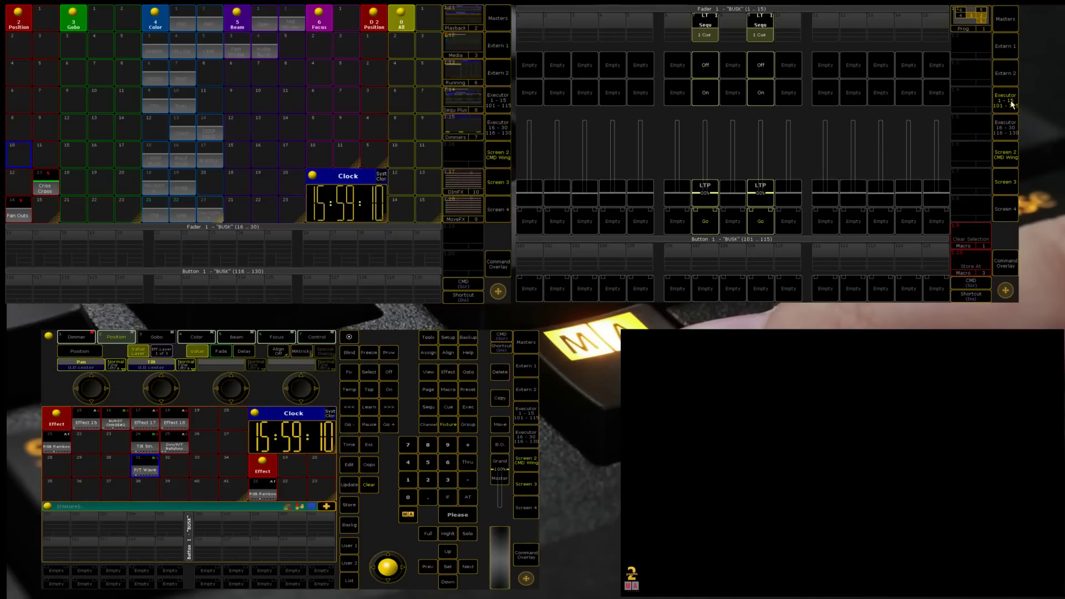
Return to the fixture and group view and clear the programmer.
{"action": "left_click", "coordinate": [977, 100]}
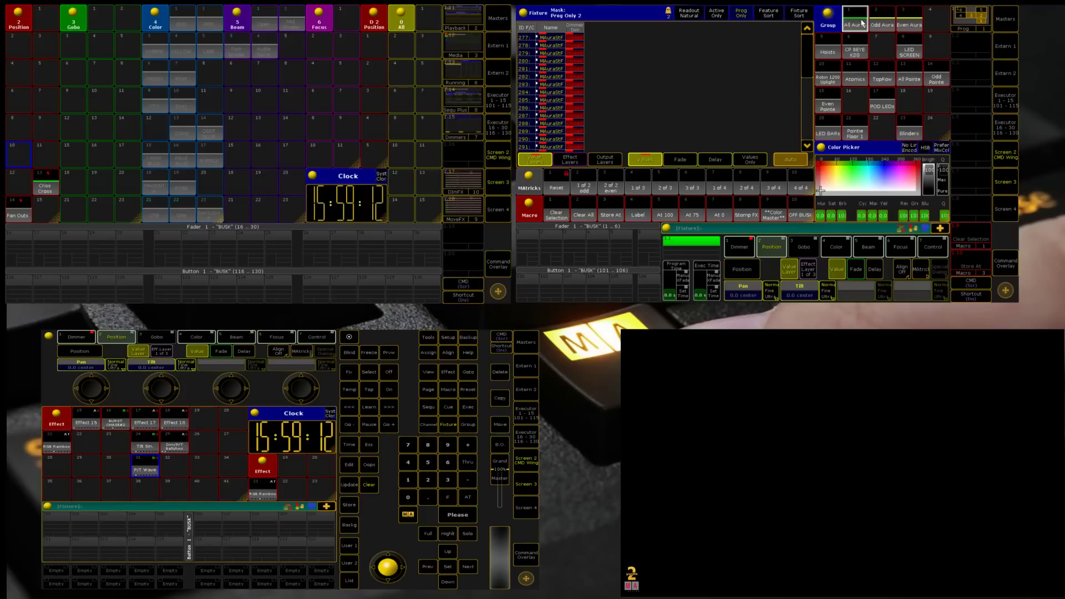
{"action": "key", "text": "c"}
{"action": "key", "text": "c"}
{"action": "key", "text": "c"}
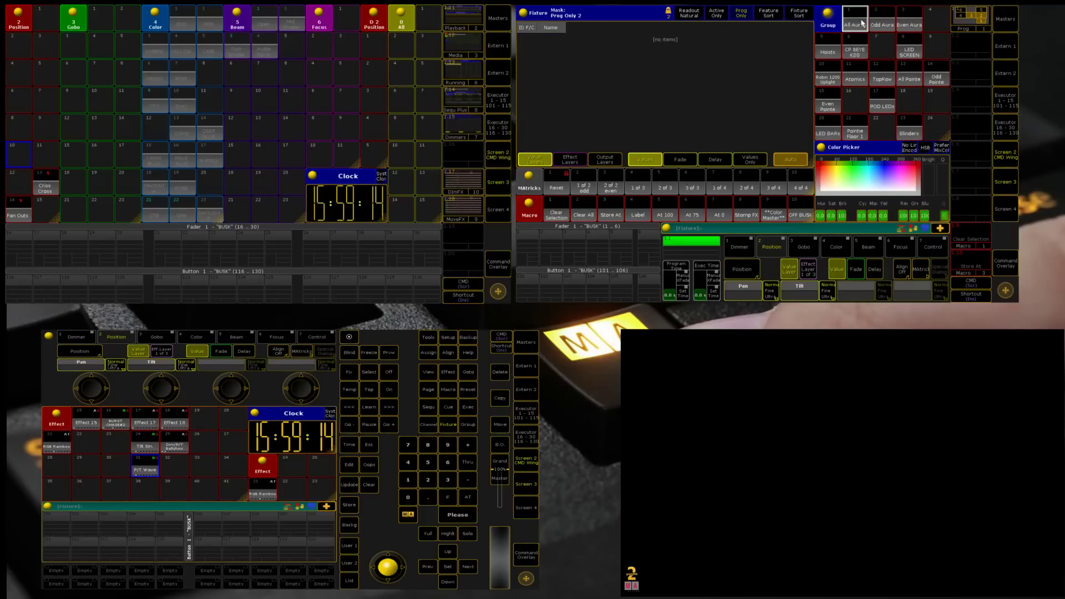
Bring the All Auras group and the CP BEYE K20 group to full in turn, adjusting their tilt.
{"action": "left_click", "coordinate": [864, 23]}
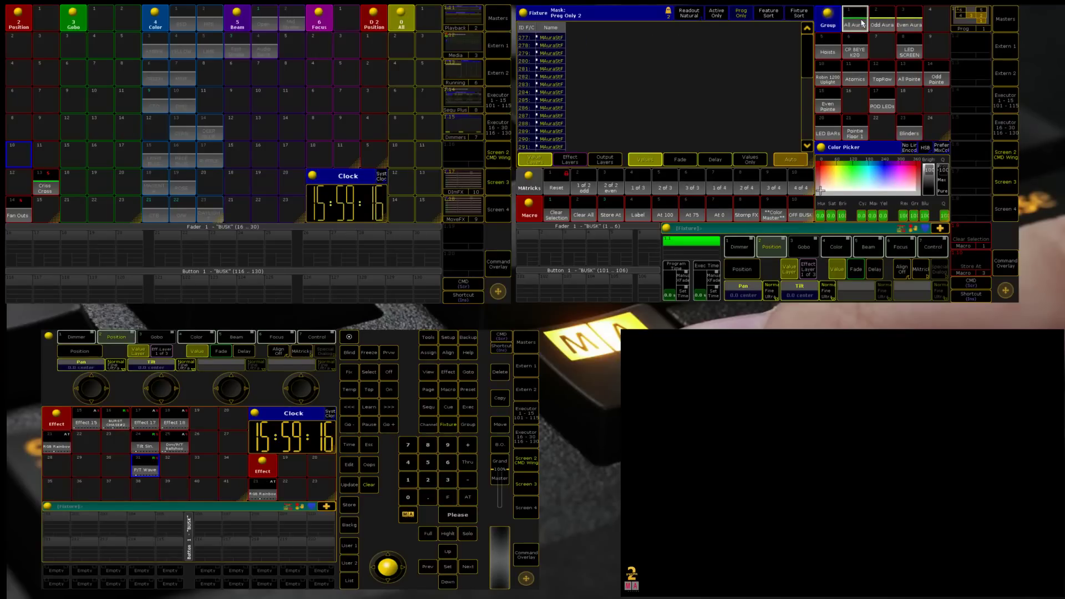
{"action": "key", "text": "f"}
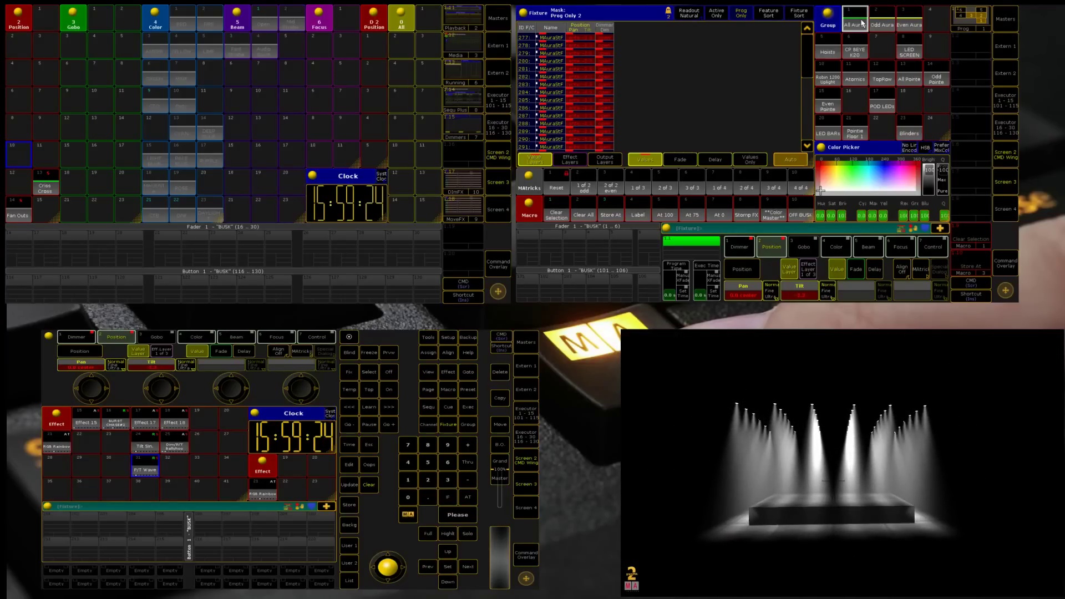
{"action": "left_click", "coordinate": [850, 58]}
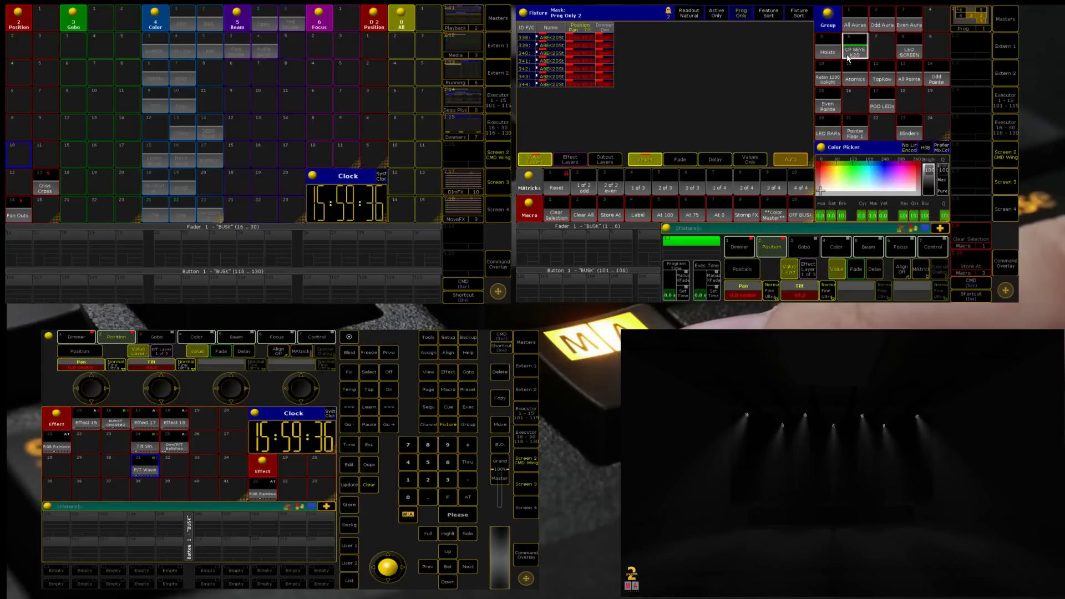
Bring the LED SCREEN group to full, colour it yellow, and run the RGB Rainbow effect on it before clearing the programmer.
{"action": "left_click", "coordinate": [908, 55]}
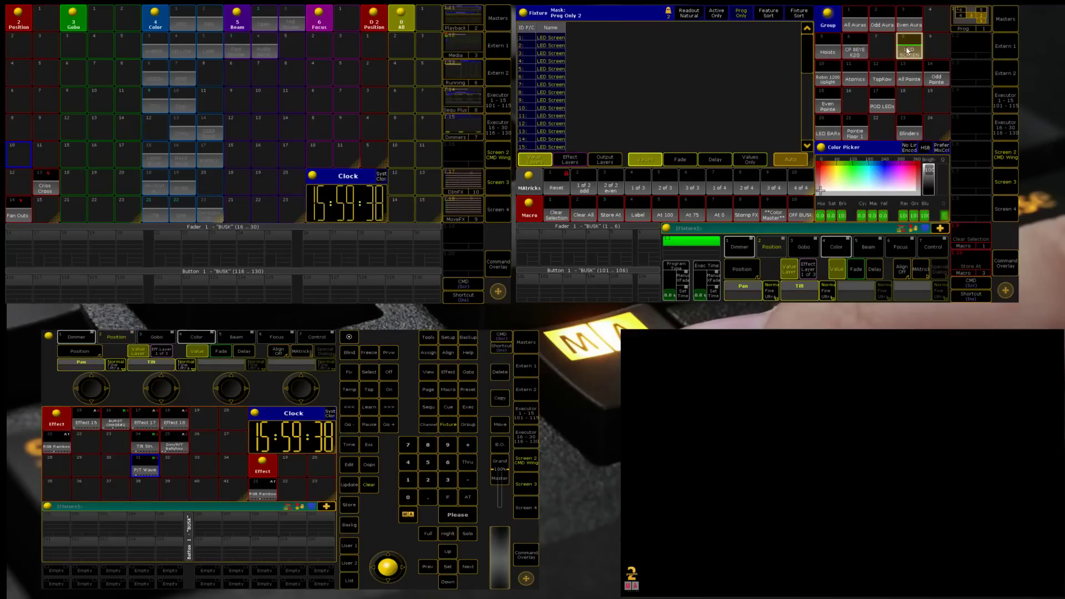
{"action": "key", "text": "f"}
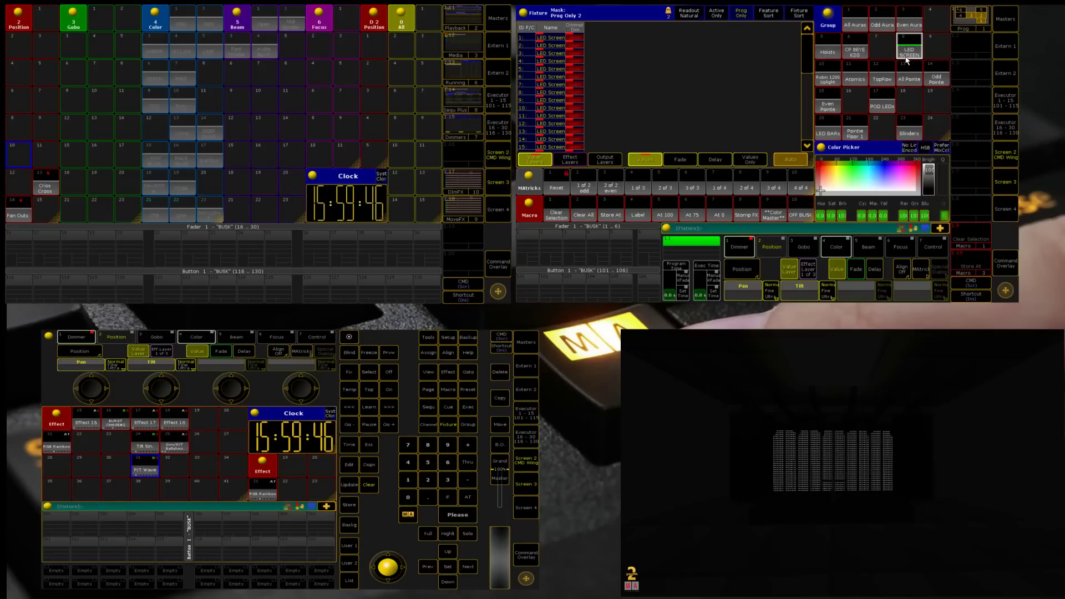
{"action": "left_click", "coordinate": [836, 166]}
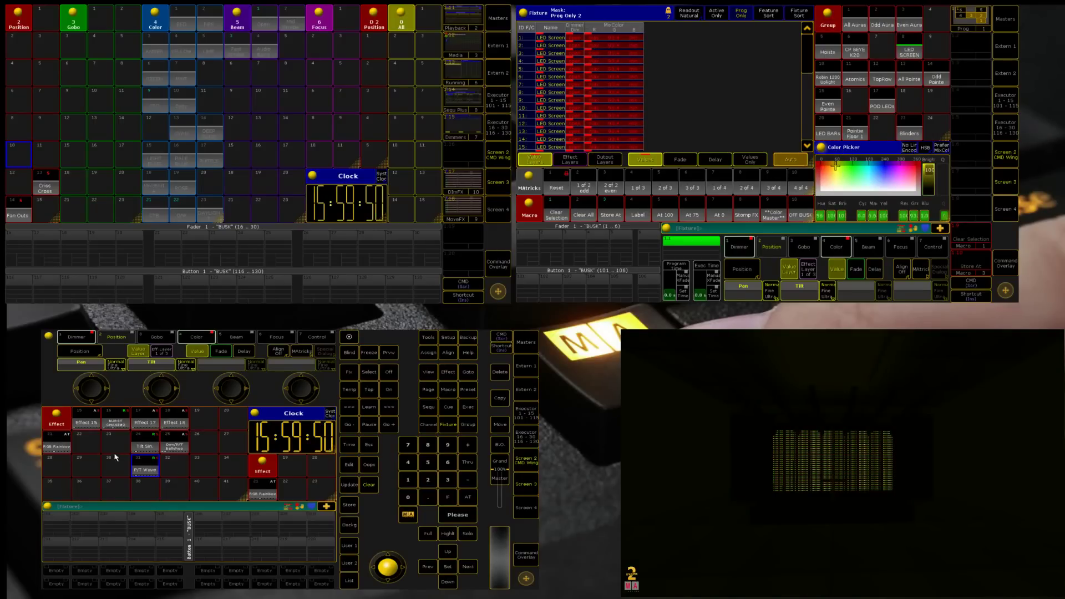
{"action": "left_click", "coordinate": [61, 441]}
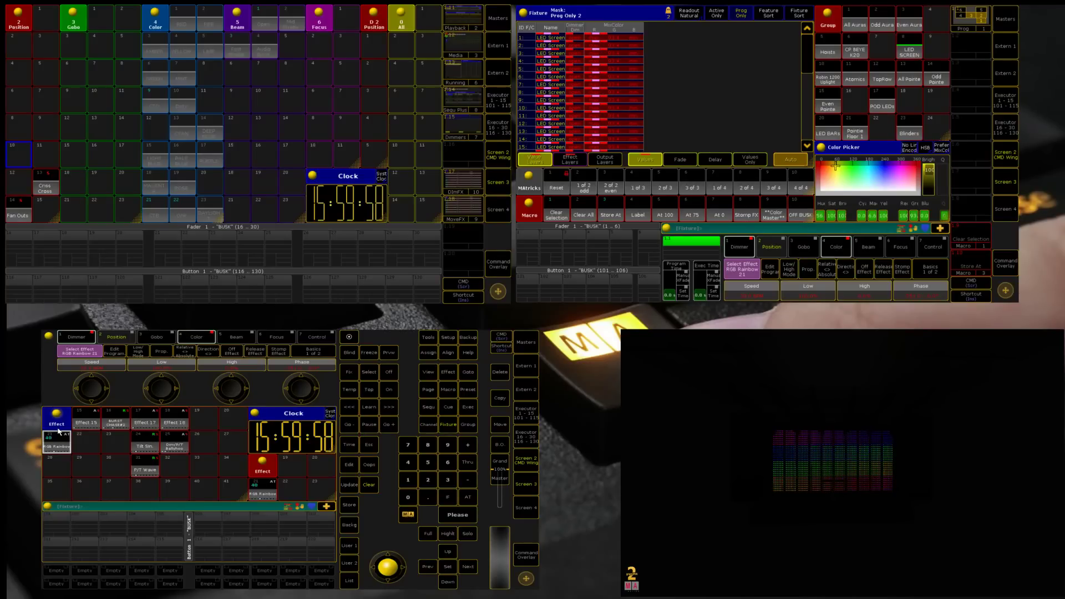
{"action": "left_click", "coordinate": [59, 433]}
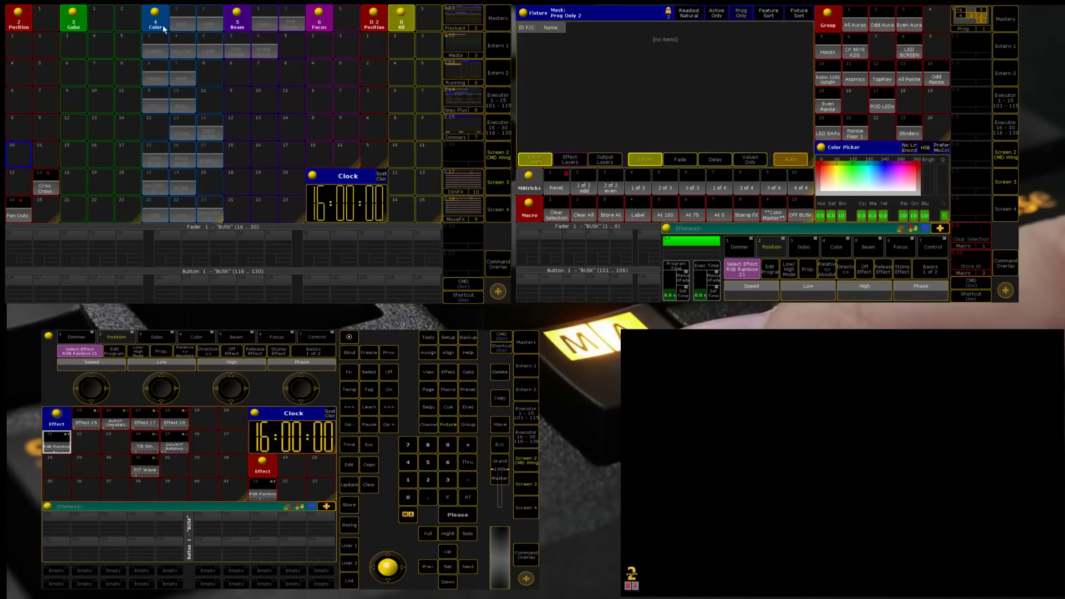
Bring the Robin 1200 Upright group to full, then clear the programmer.
{"action": "left_click", "coordinate": [835, 78]}
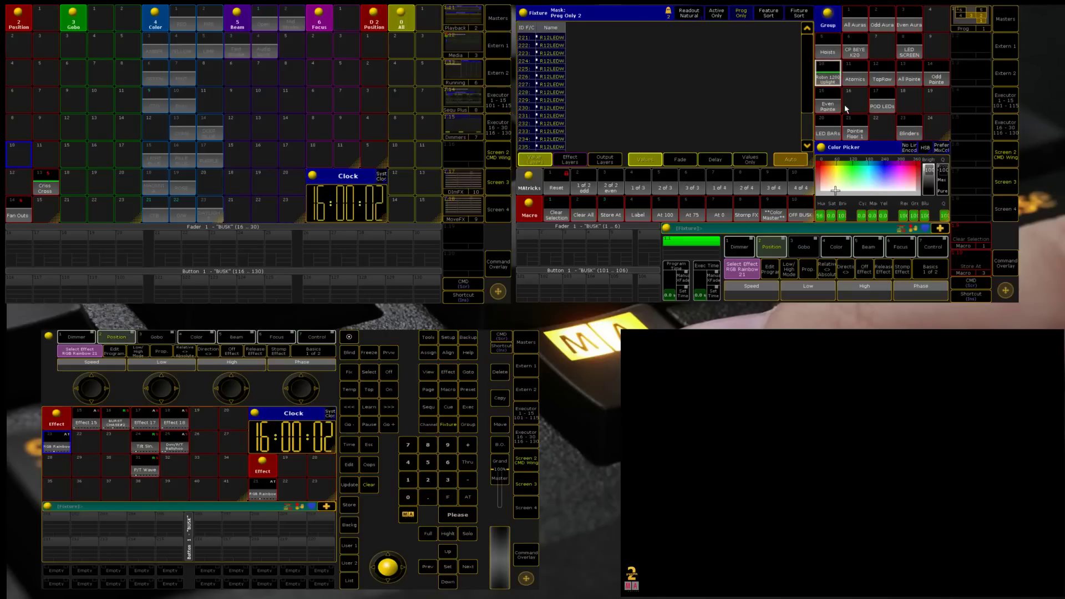
{"action": "key", "text": "a"}
{"action": "key", "text": "a"}
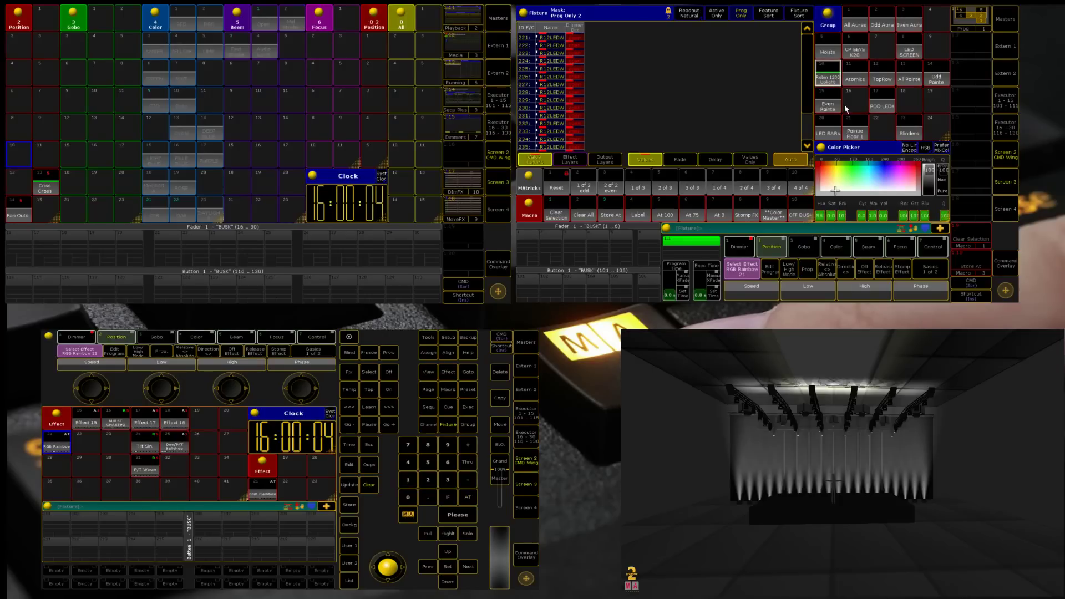
{"action": "key", "text": "c"}
{"action": "key", "text": "c"}
{"action": "key", "text": "c"}
Bring the Atomics group to full, then clear the programmer.
{"action": "left_click", "coordinate": [855, 79]}
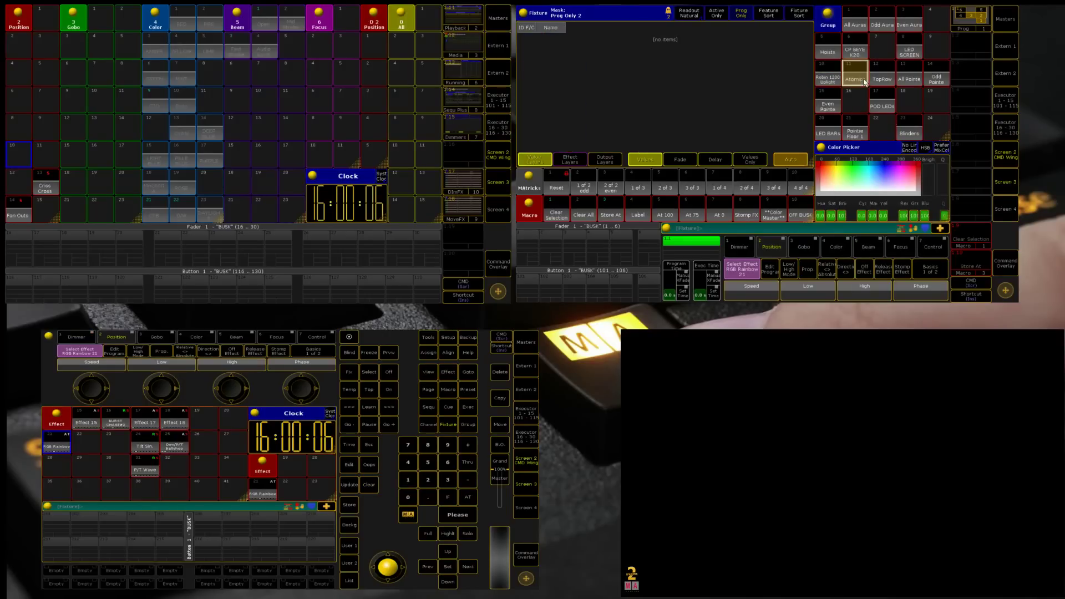
{"action": "key", "text": "a"}
{"action": "key", "text": "a"}
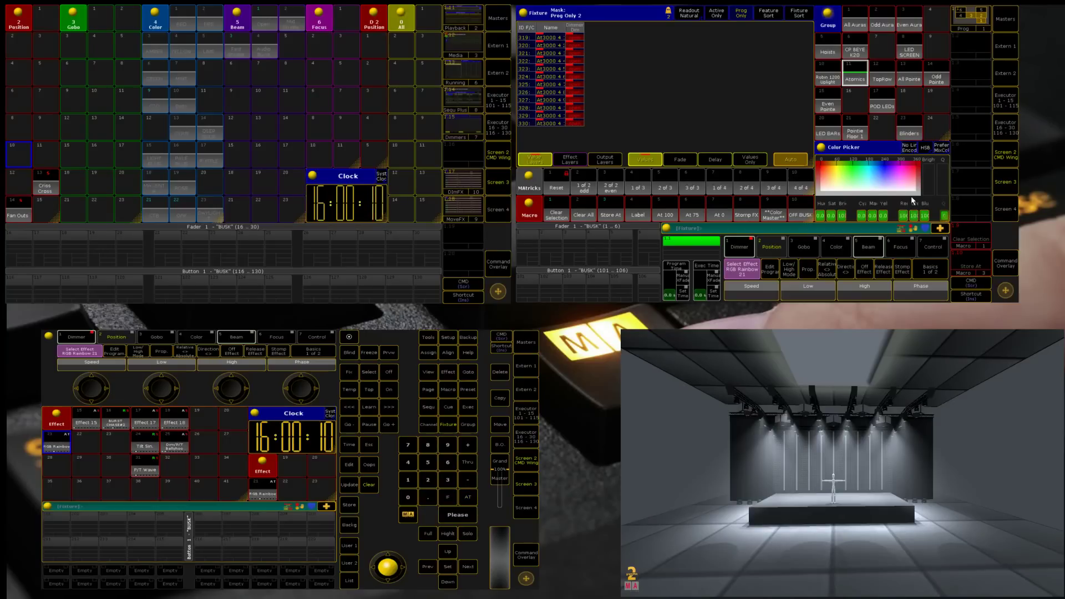
{"action": "key", "text": "BackSpace"}
Bring the All Pointe group to full, tilt the beams and add a gobo, then clear the programmer.
{"action": "left_click", "coordinate": [910, 77]}
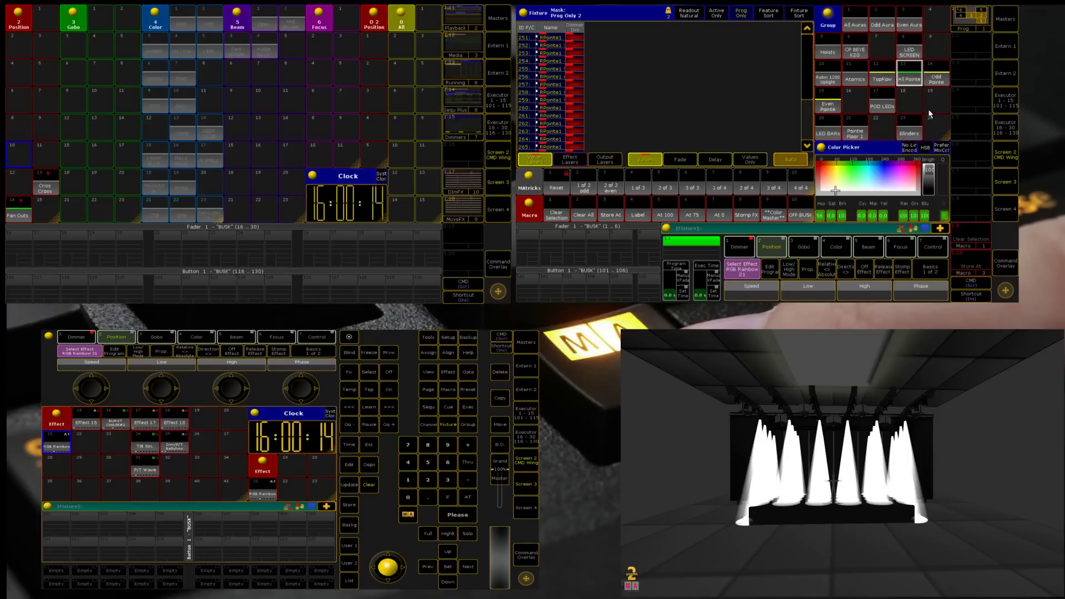
{"action": "key", "text": "ctrl"}
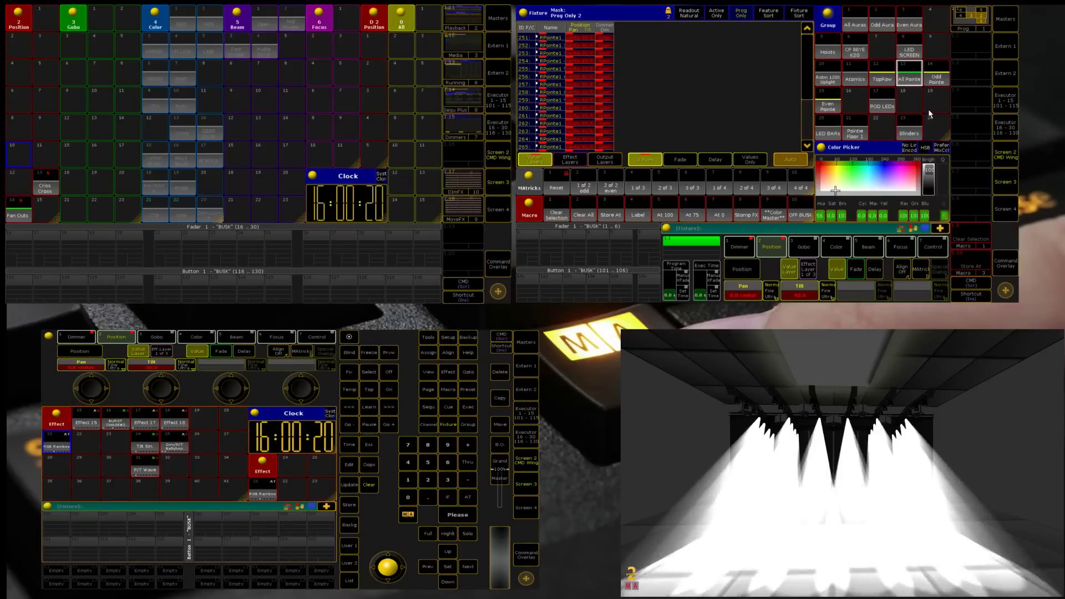
{"action": "left_click", "coordinate": [804, 248]}
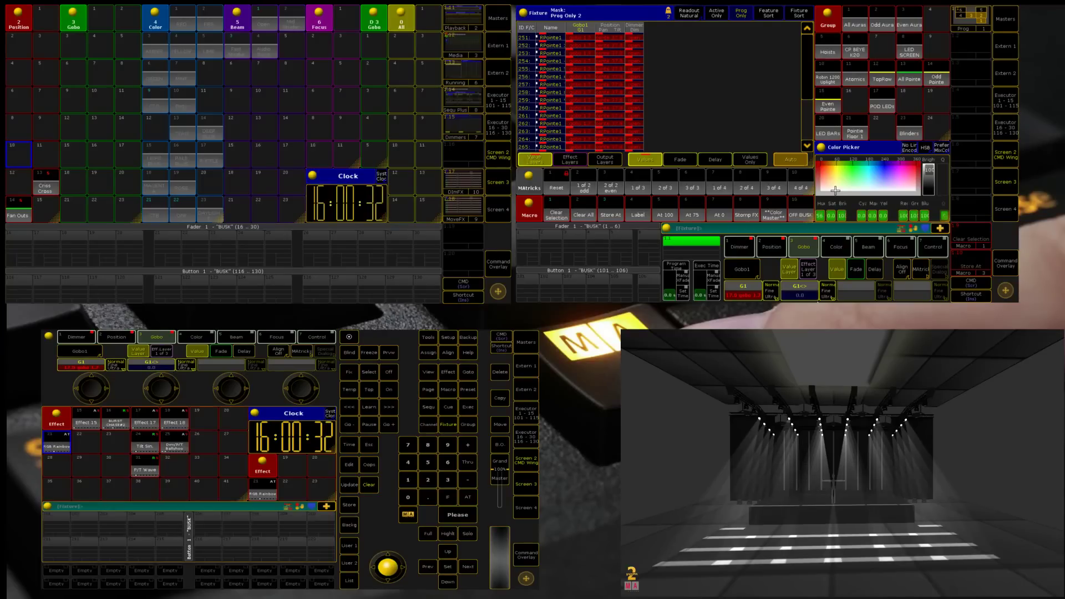
{"action": "key", "text": "c"}
{"action": "key", "text": "c"}
{"action": "key", "text": "c"}
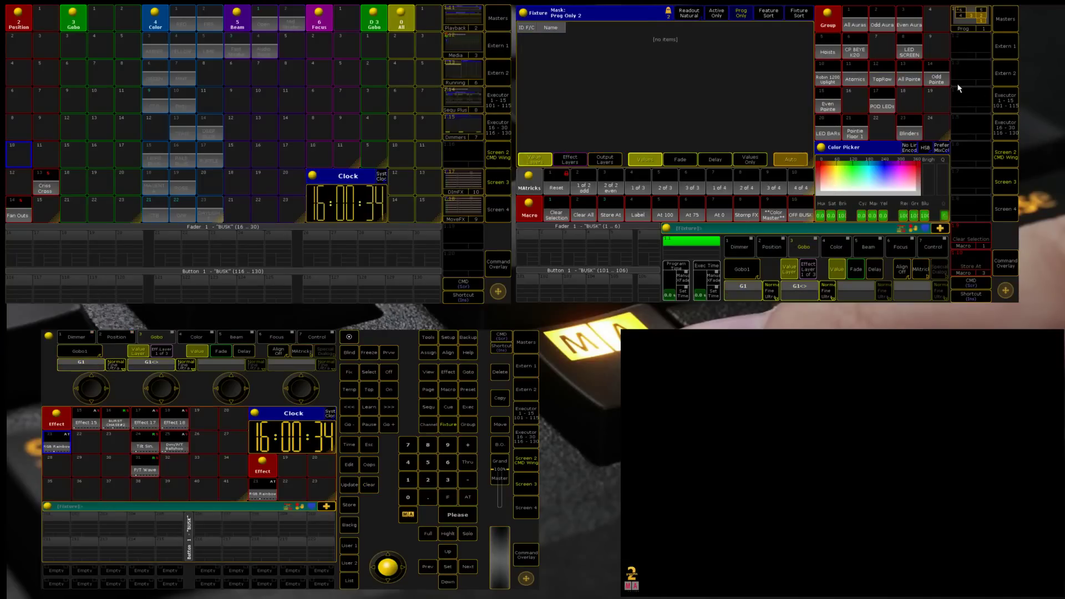
Bring the POD LEDs, LED BARs and Pointe Floor 1 groups to full, then check the Blinders group and clear the programmer.
{"action": "left_click", "coordinate": [882, 102]}
{"action": "key", "text": "a"}
{"action": "key", "text": "a"}
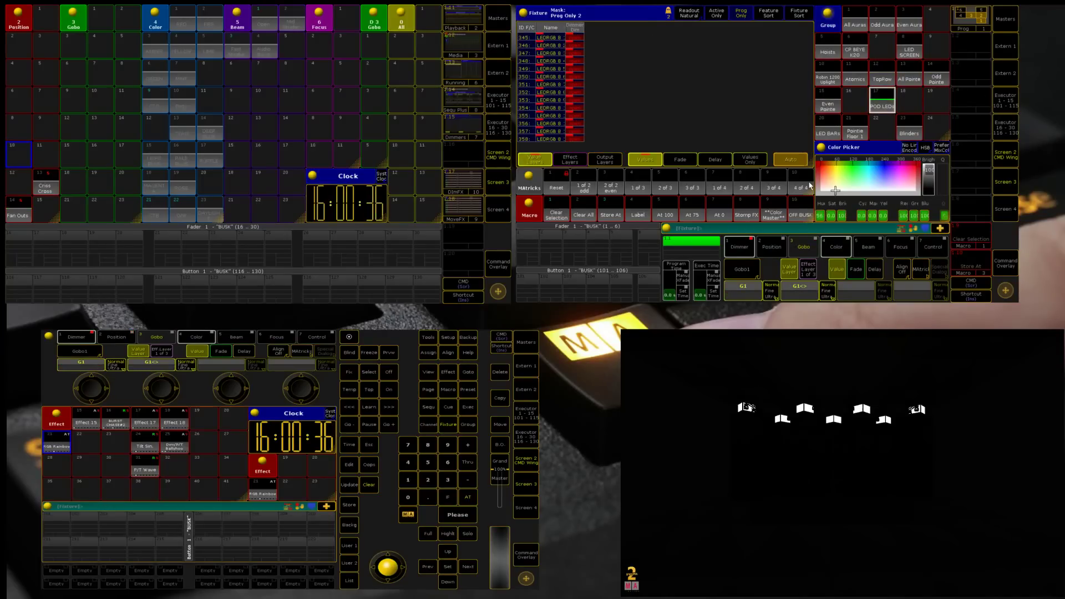
{"action": "left_click", "coordinate": [830, 128]}
{"action": "key", "text": "a"}
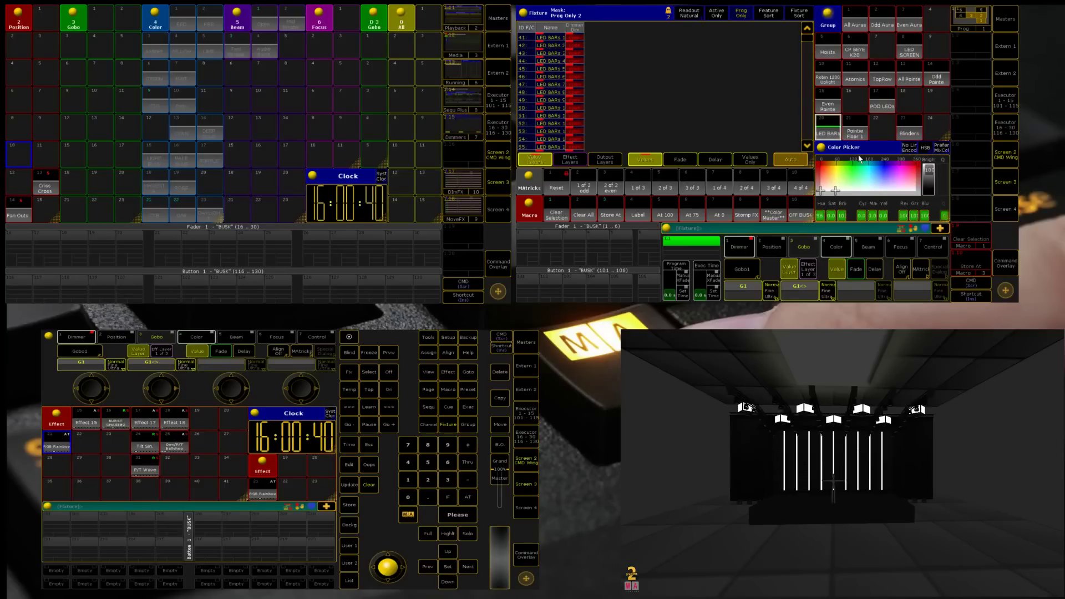
{"action": "left_click", "coordinate": [854, 136]}
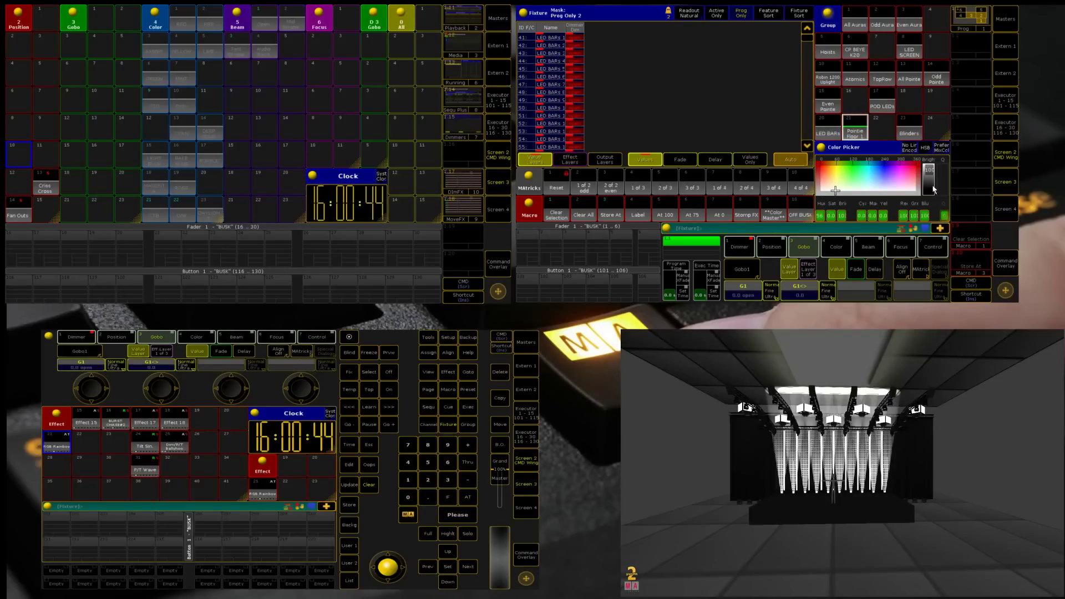
{"action": "left_click", "coordinate": [909, 130]}
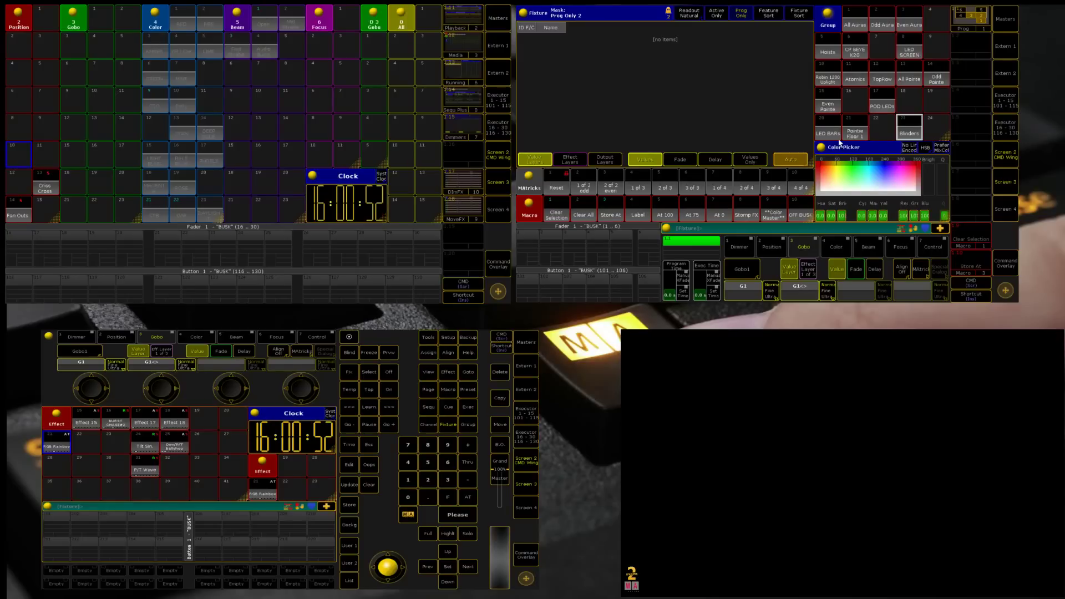
Bring the POD LEDs and CP BEYE K20 groups to full together.
{"action": "left_click", "coordinate": [878, 108]}
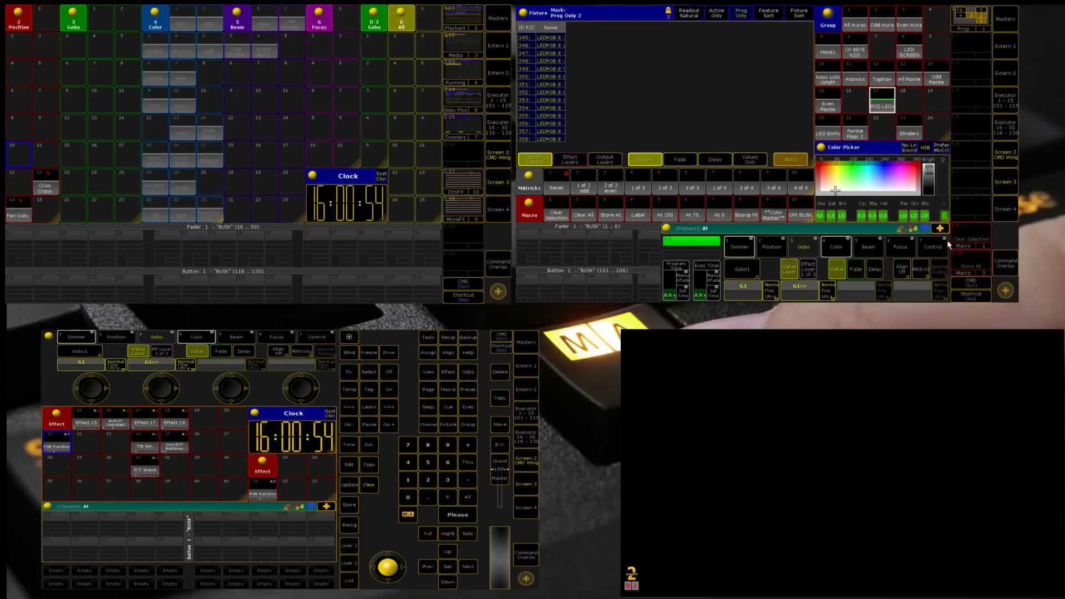
{"action": "key", "text": "f"}
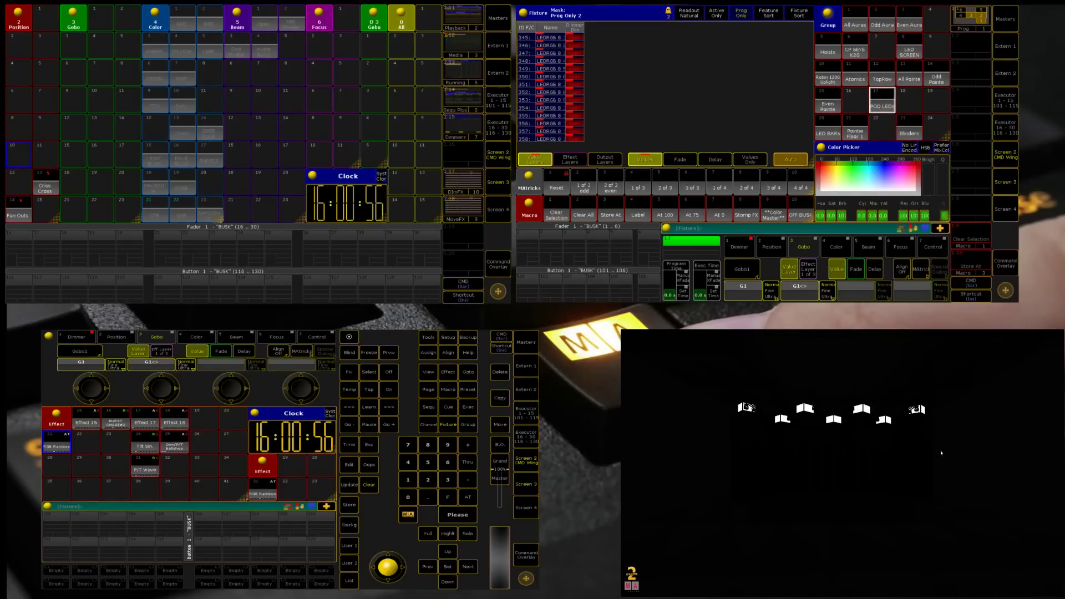
{"action": "left_click", "coordinate": [855, 52]}
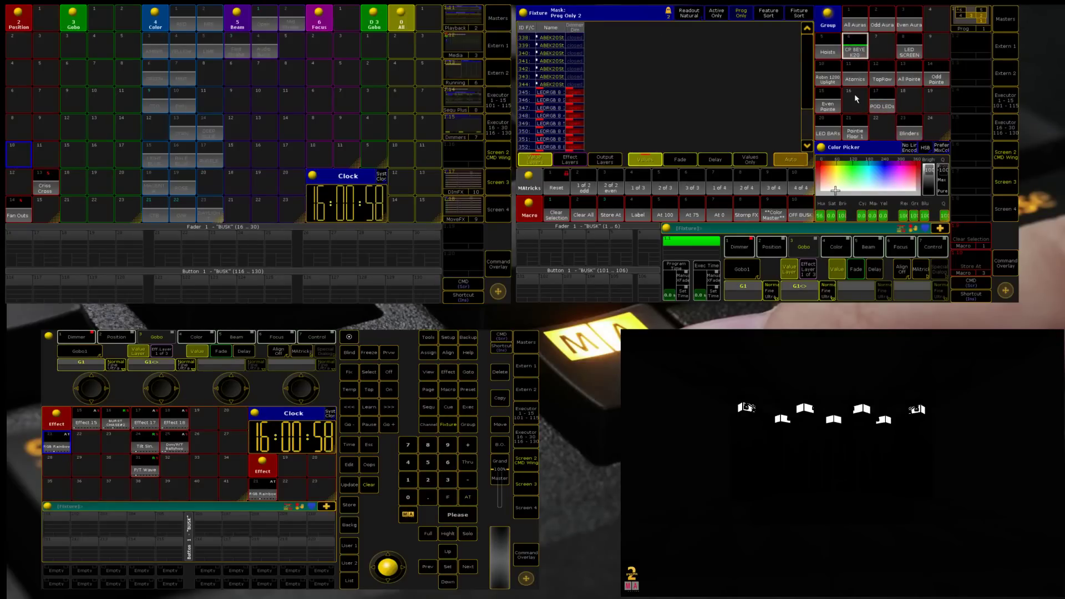
{"action": "key", "text": "Return"}
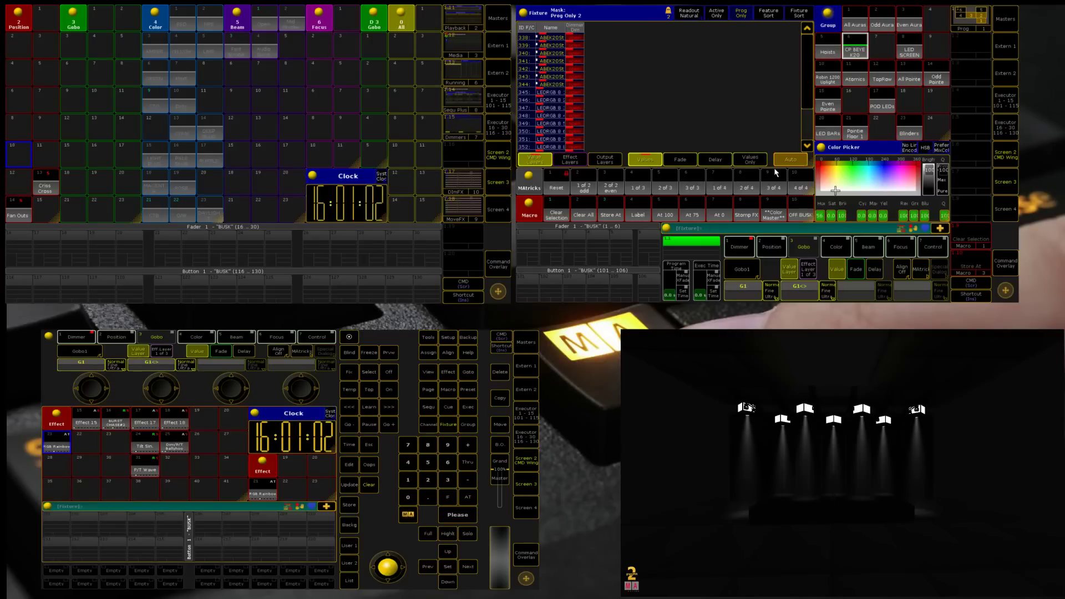
Move the Hoists group with its position attribute and run the Tilt Sin effect on it, then clear the programmer.
{"action": "left_click", "coordinate": [822, 57]}
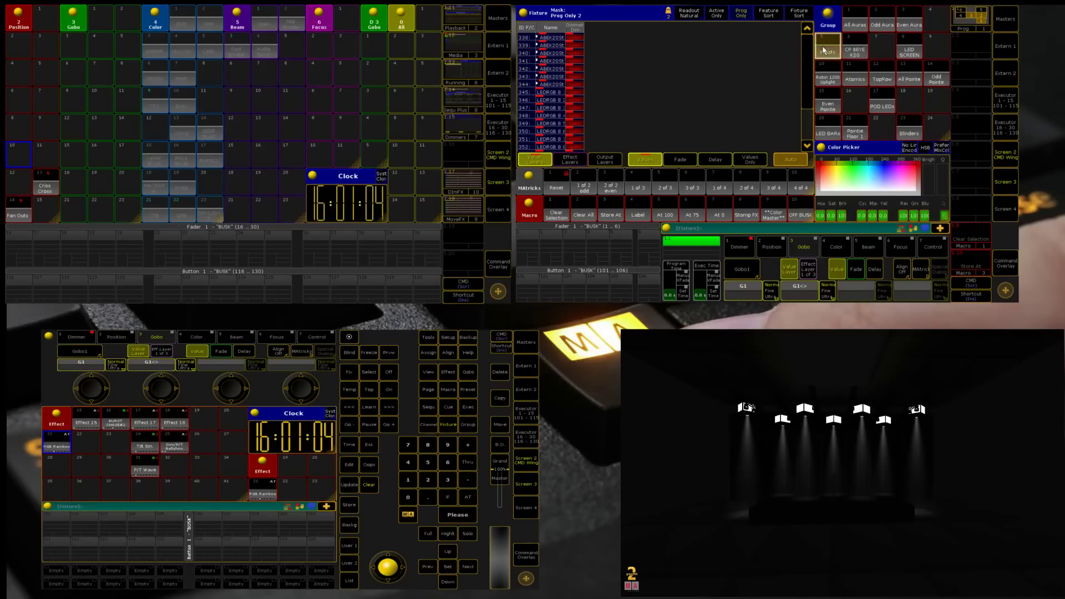
{"action": "left_click", "coordinate": [776, 251]}
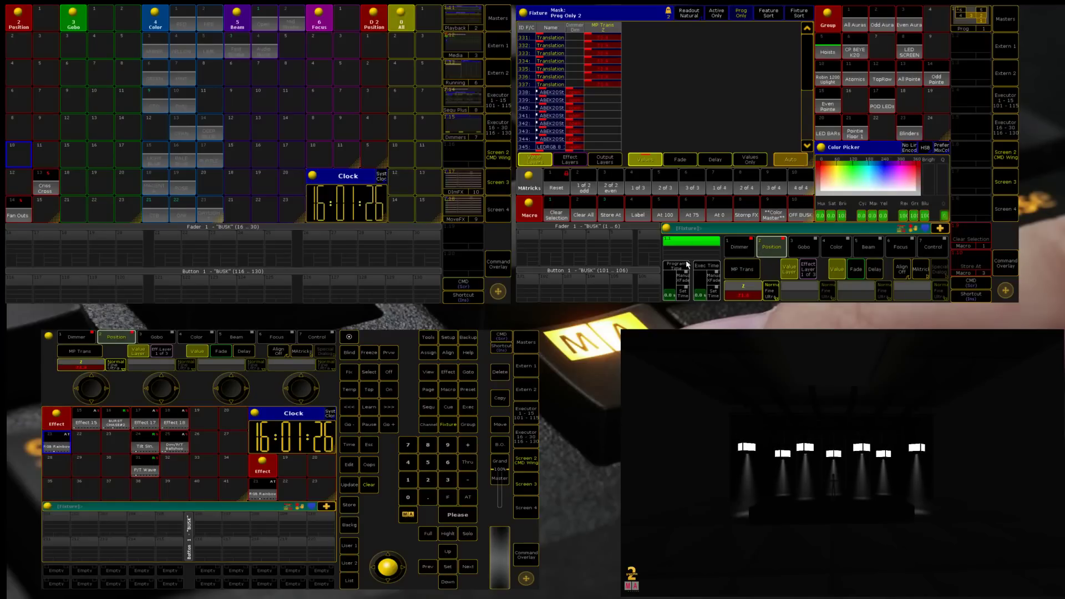
{"action": "left_click", "coordinate": [145, 447]}
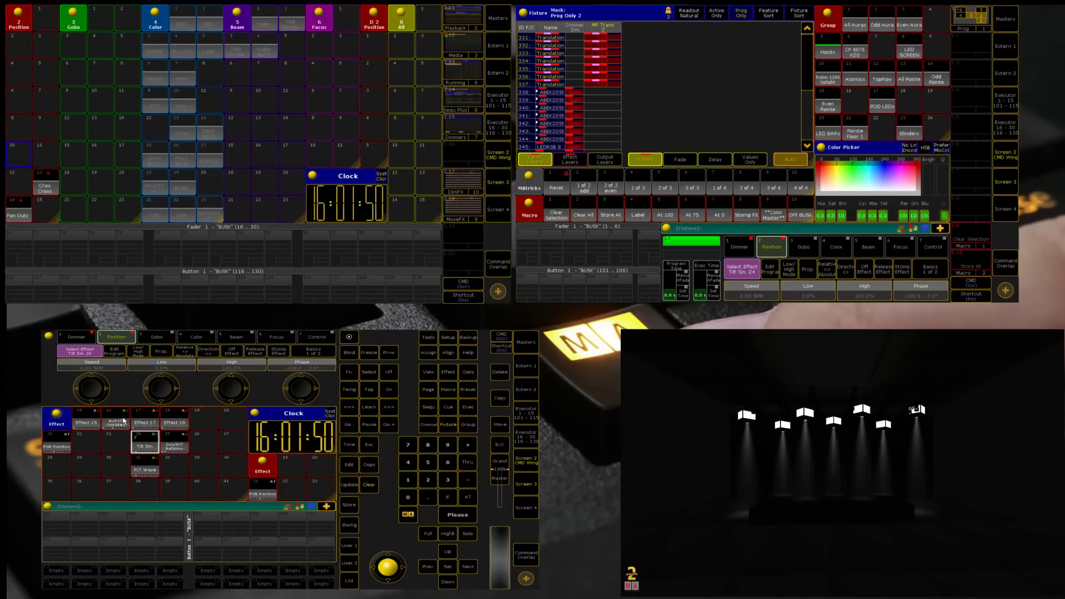
{"action": "key", "text": "BackSpace"}
{"action": "key", "text": "BackSpace"}
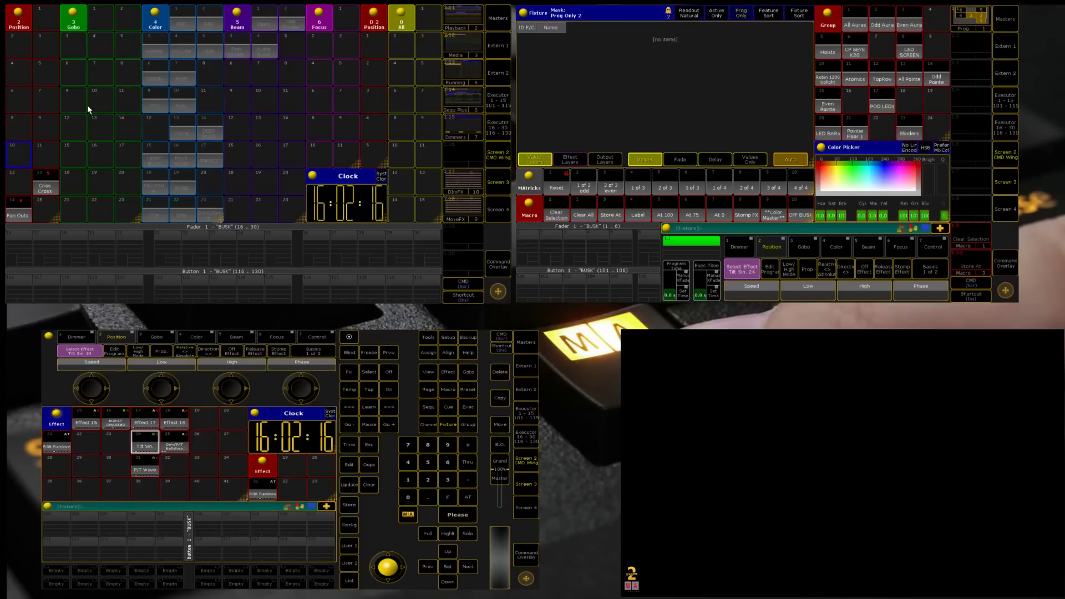
{"action": "key", "text": "Delete"}
{"action": "key", "text": "p"}
{"action": "key", "text": "4"}
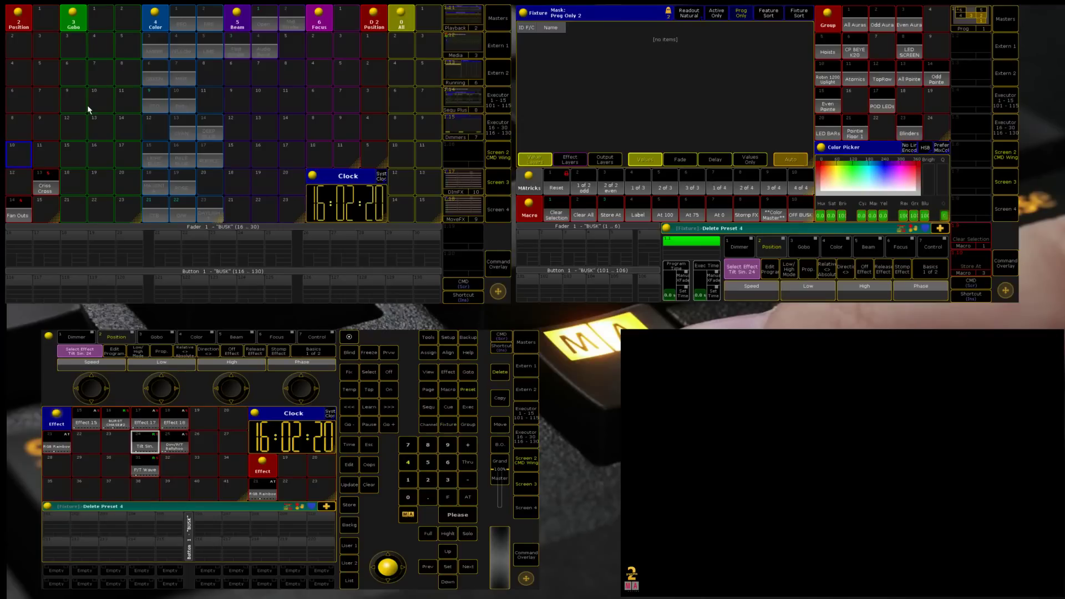
{"action": "key", "text": "1"}
{"action": "key", "text": "t"}
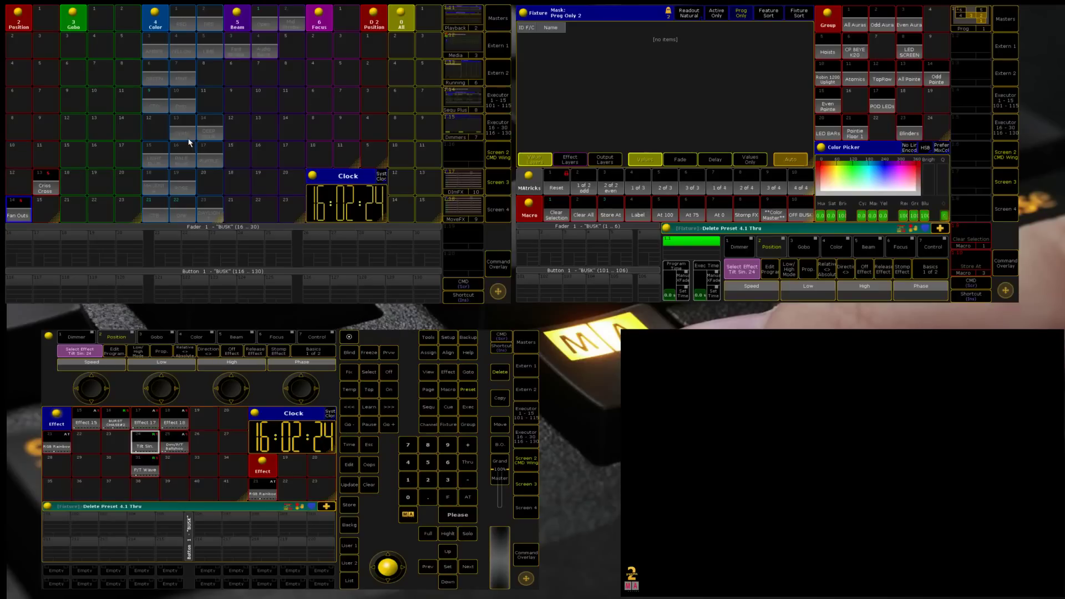
{"action": "key", "text": "Escape"}
Check the extent of the color preset pool and delete presets 4.1 thru 4.23.
{"action": "left_click", "coordinate": [150, 27]}
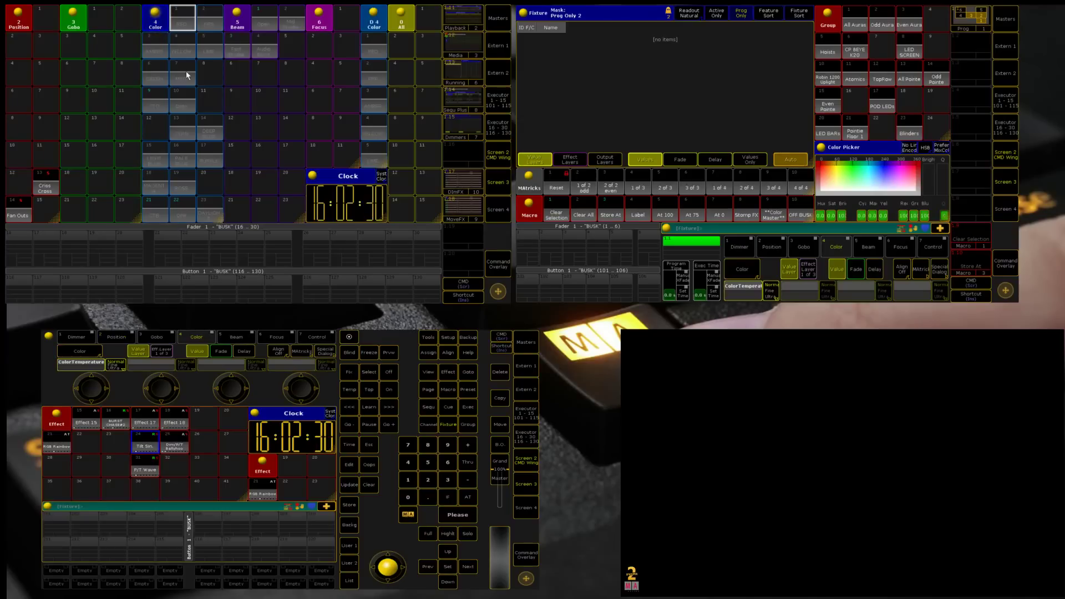
{"action": "scroll", "coordinate": [183, 92], "scroll_direction": "down", "scroll_amount": 4}
{"action": "scroll", "coordinate": [182, 94], "scroll_direction": "up", "scroll_amount": 16}
{"action": "key", "text": "Delete"}
{"action": "type", "text": "p4.1t"}
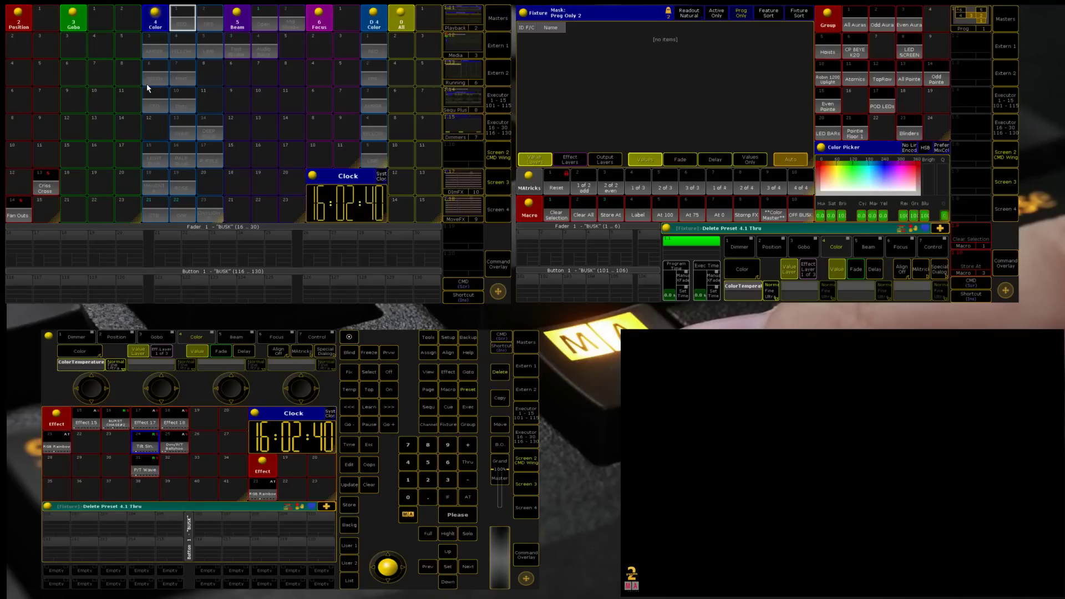
{"action": "type", "text": "23"}
{"action": "key", "text": "Return"}
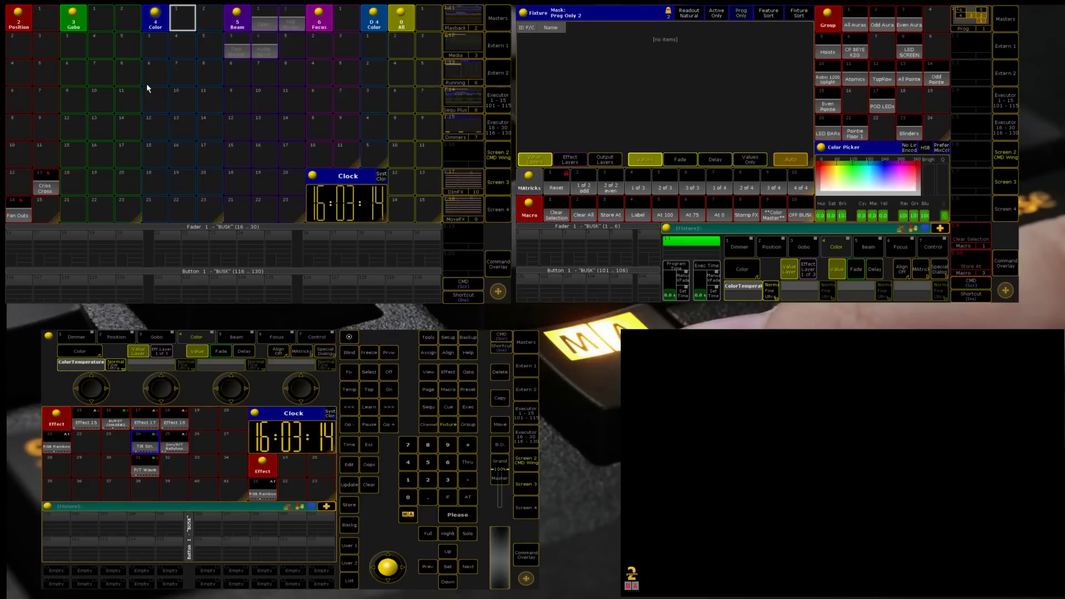
Delete all beam presets from 5.1 onward and accept the deletion.
{"action": "key", "text": "Delete"}
{"action": "key", "text": "p"}
{"action": "type", "text": "5.1t"}
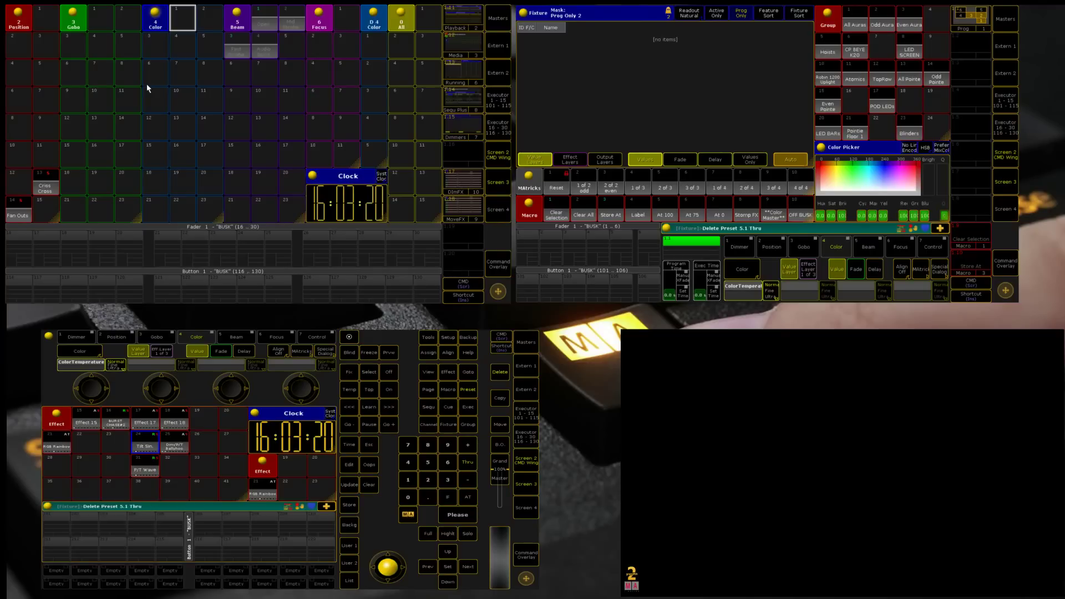
{"action": "key", "text": "Return"}
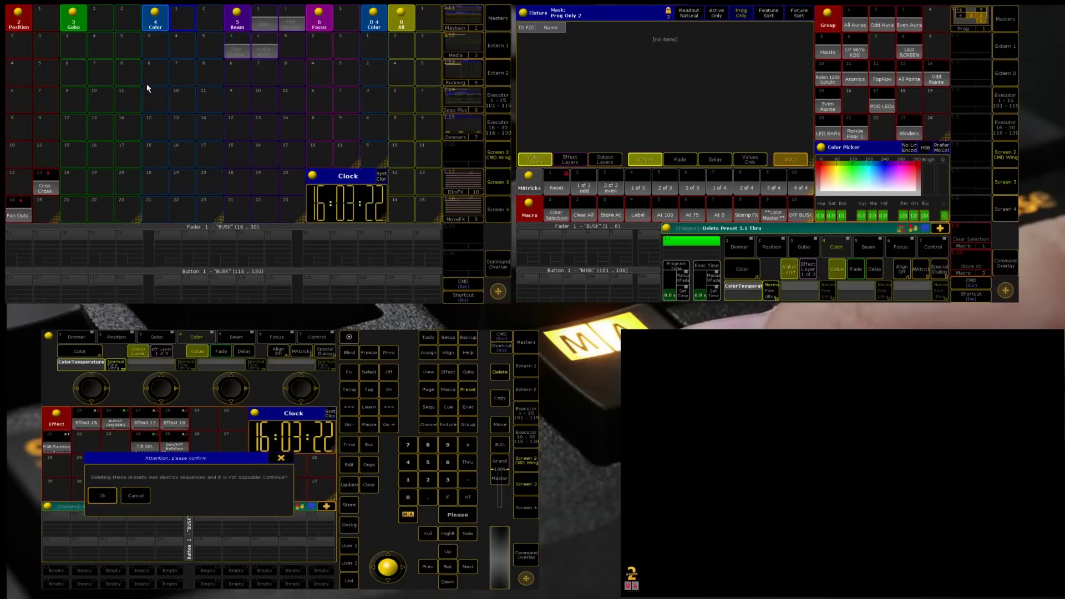
{"action": "left_click", "coordinate": [101, 497]}
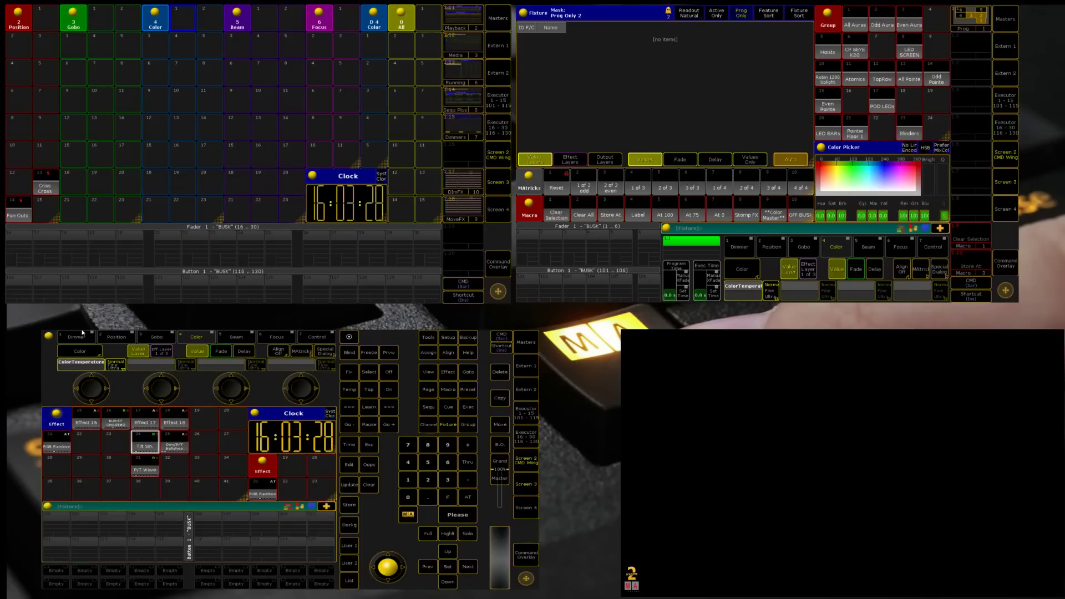
Delete position presets 2.1 thru 6.
{"action": "key", "text": "Delete"}
{"action": "type", "text": "p2.1 Thru 6"}
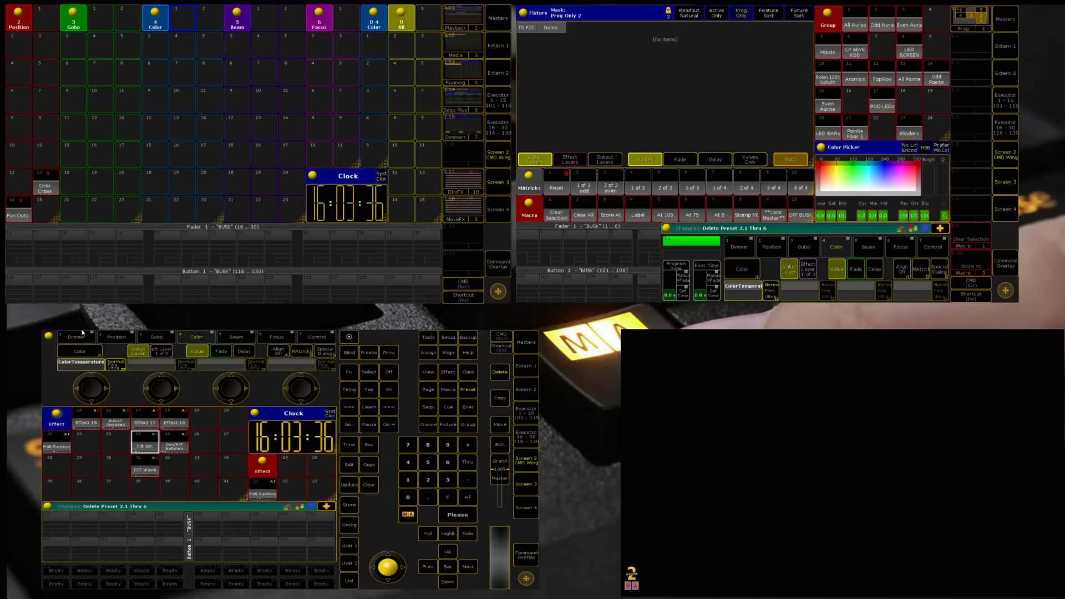
{"action": "key", "text": "Return"}
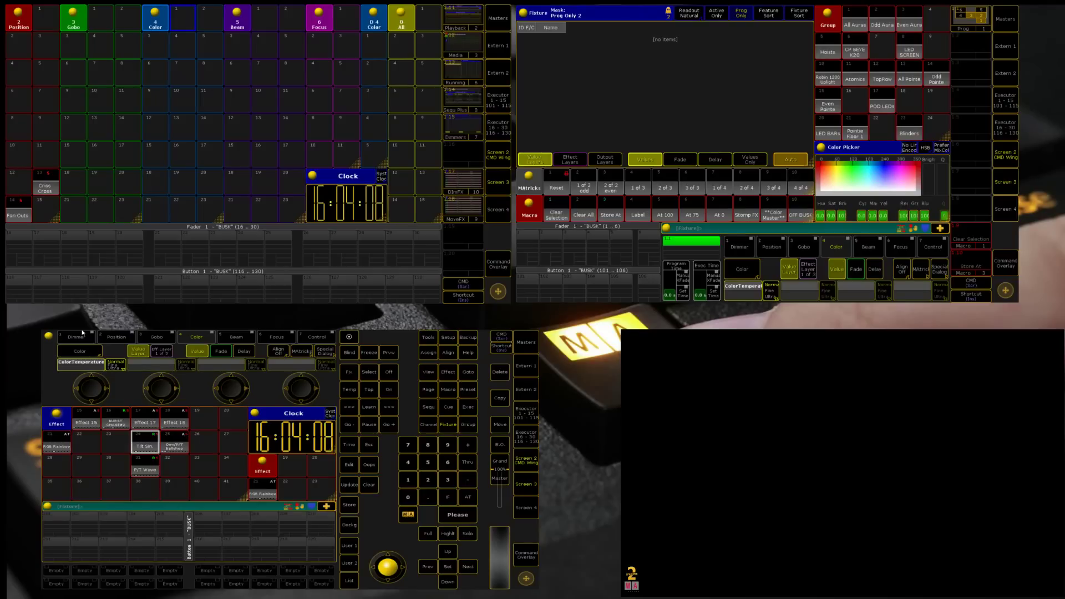
Delete all effects from the effect pool.
{"action": "key", "text": "Delete"}
{"action": "key", "text": "e"}
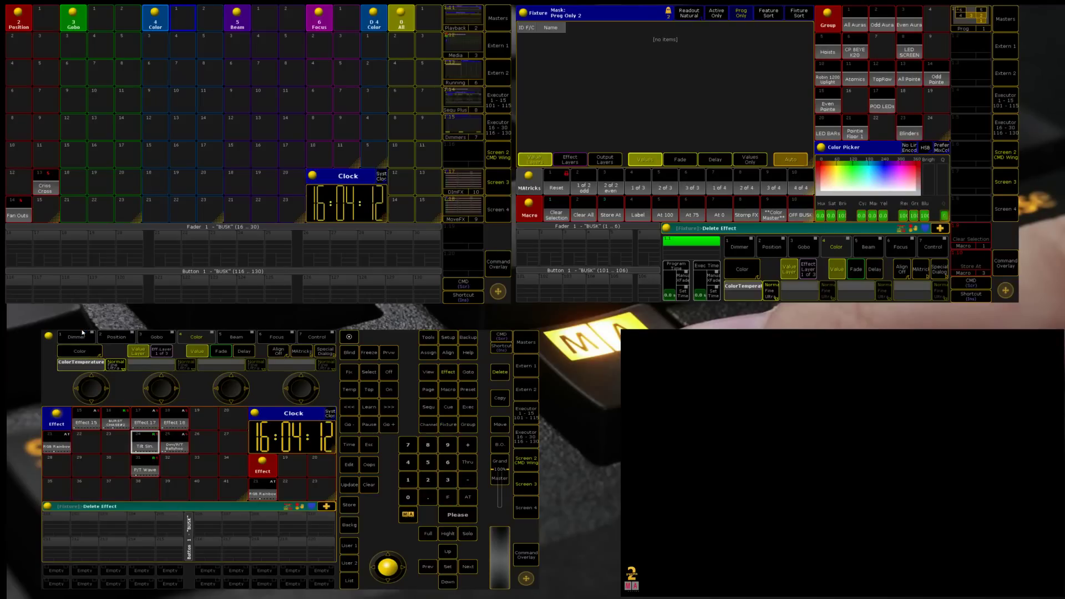
{"action": "key", "text": "Return"}
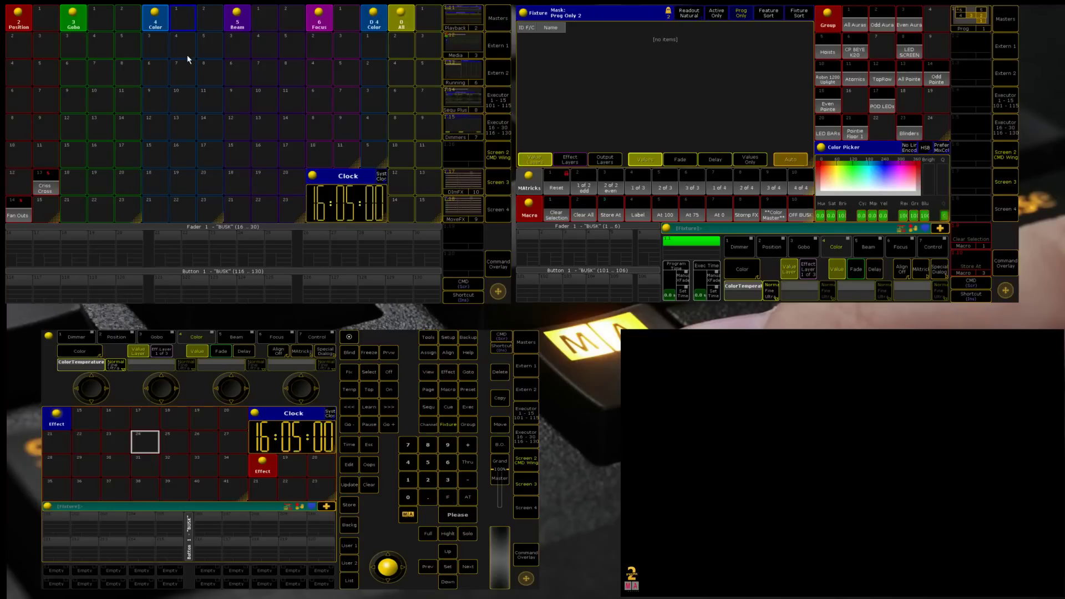
Delete all remaining position presets from 2.1 onward.
{"action": "key", "text": "Delete"}
{"action": "key", "text": "p"}
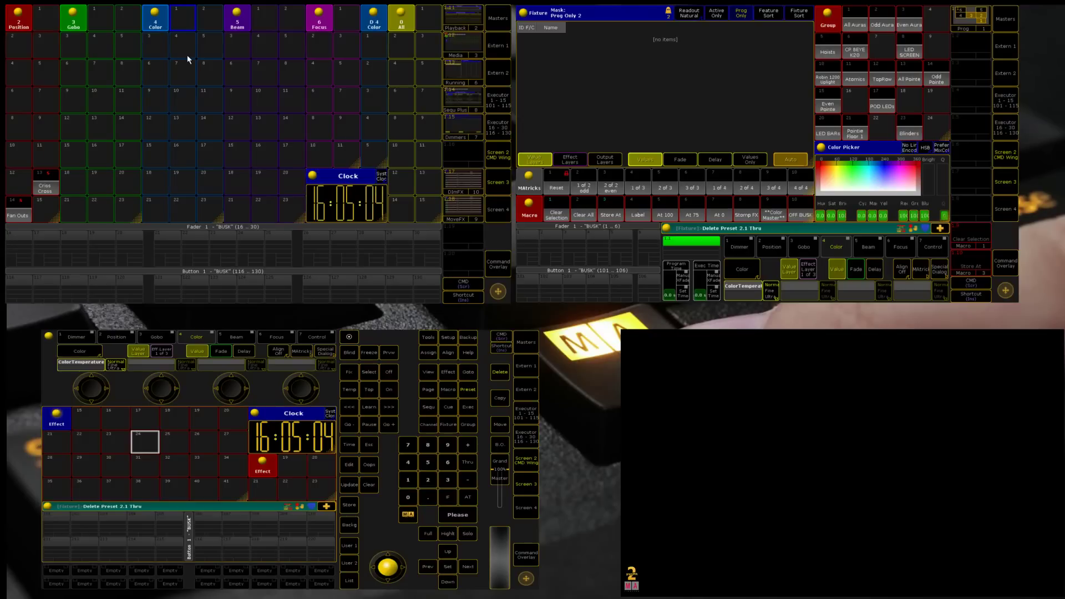
{"action": "key", "text": "Return"}
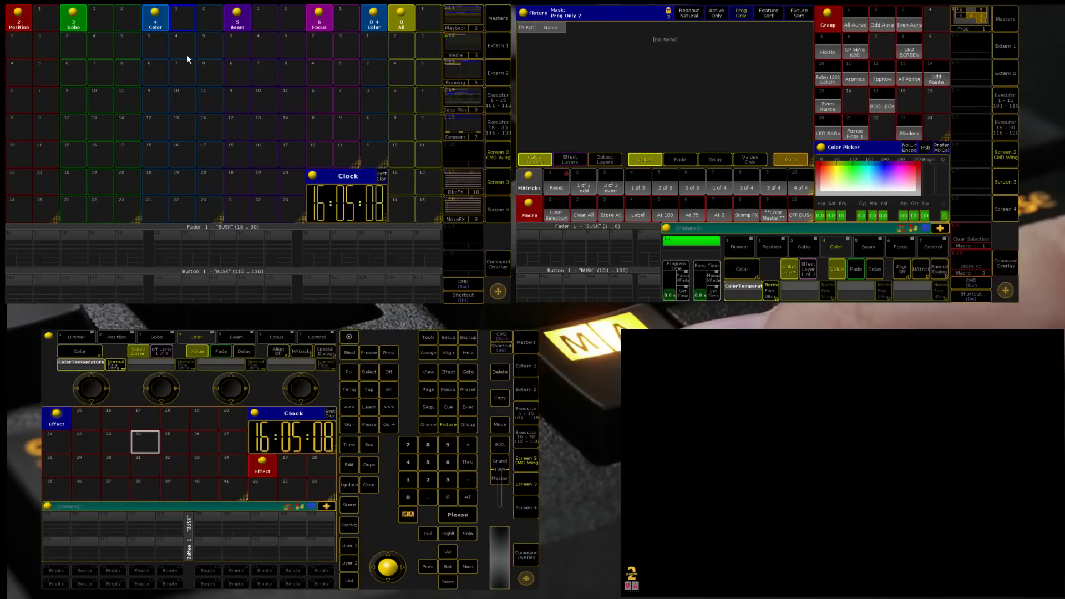
Delete all macros from 1 onward and accept the deletion of those in use.
{"action": "key", "text": "Delete"}
{"action": "type", "text": "Macro 1 Thru"}
{"action": "key", "text": "Return"}
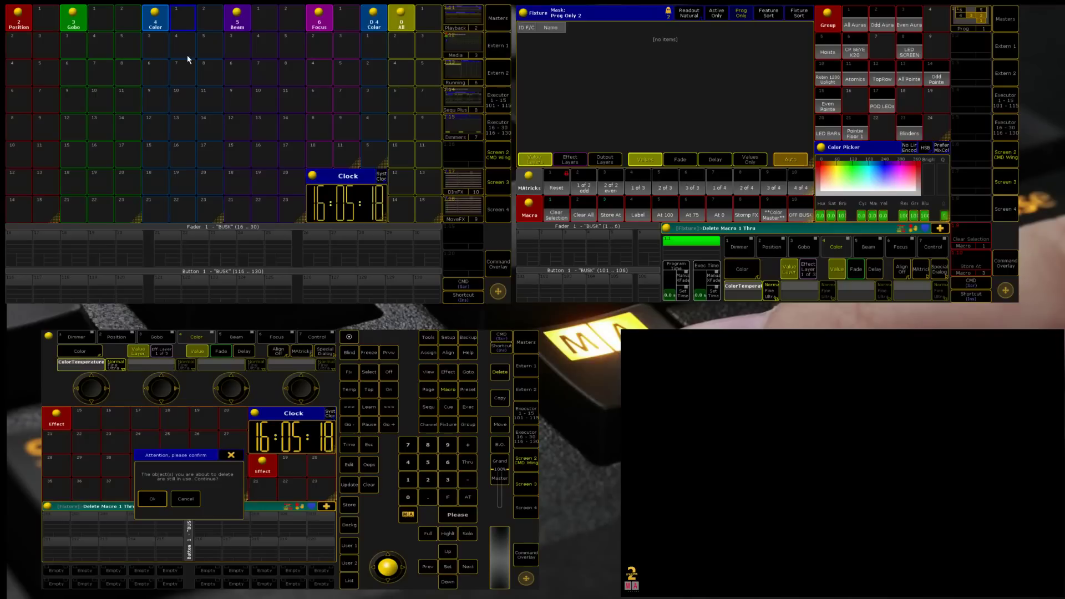
{"action": "key", "text": "Return"}
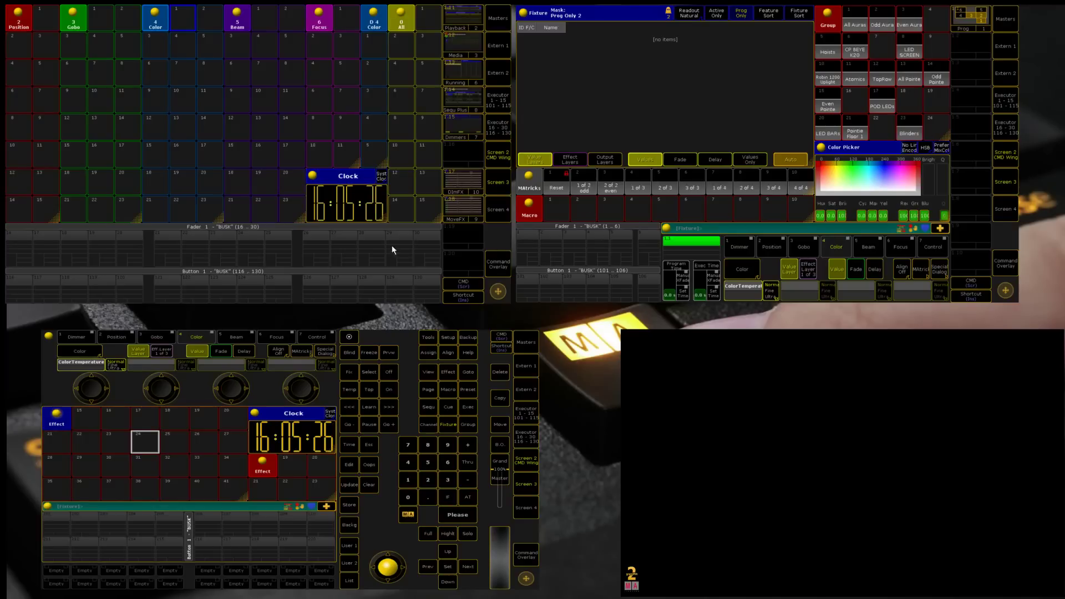
Delete the Clock window among the preset pools and extend the Focus pool down into its space.
{"action": "left_click", "coordinate": [312, 175]}
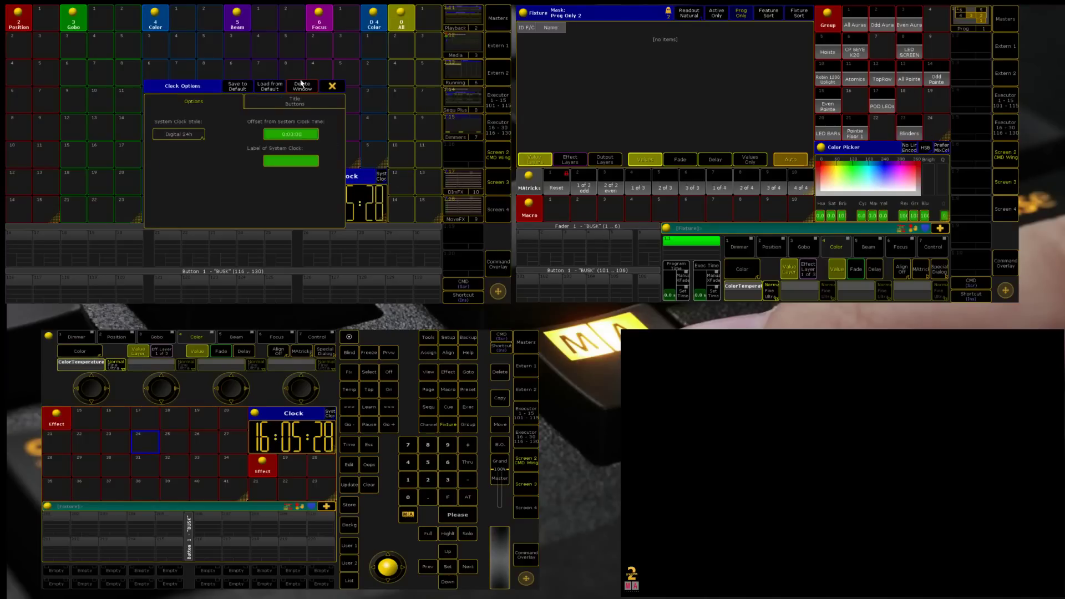
{"action": "left_click", "coordinate": [344, 133]}
{"action": "left_click_drag", "start_coordinate": [357, 167], "coordinate": [356, 224]}
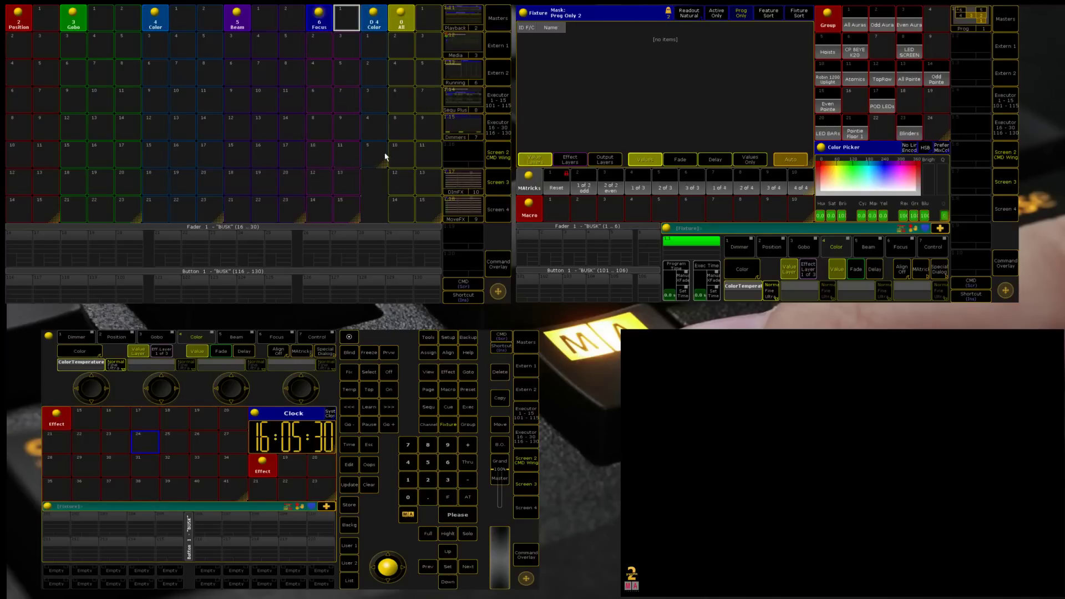
Delete the D 4 Color pool window and widen the Focus pool into its space.
{"action": "left_click", "coordinate": [374, 12]}
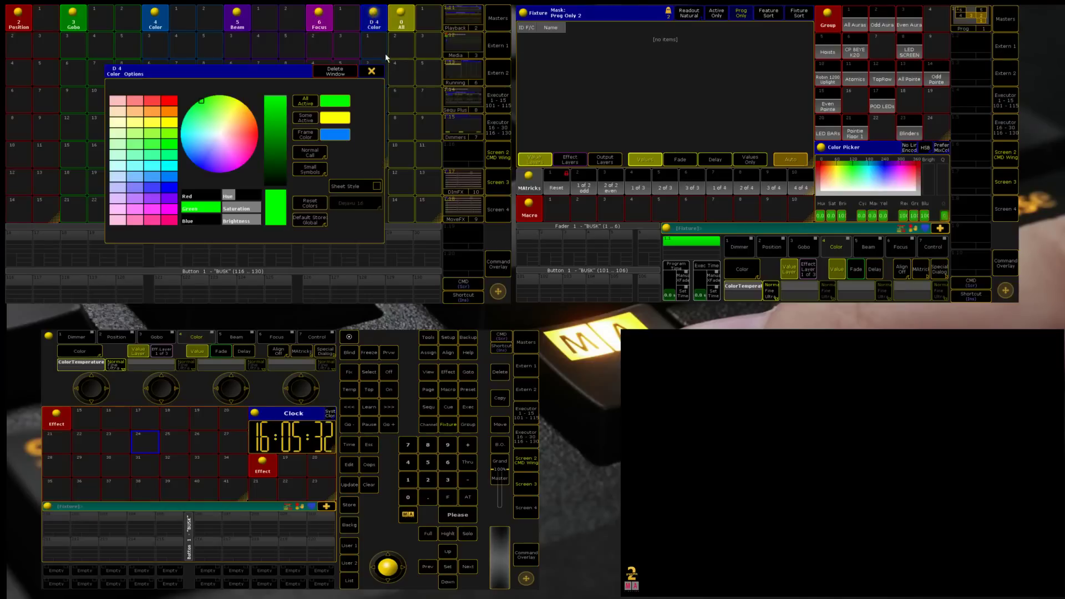
{"action": "left_click", "coordinate": [336, 72]}
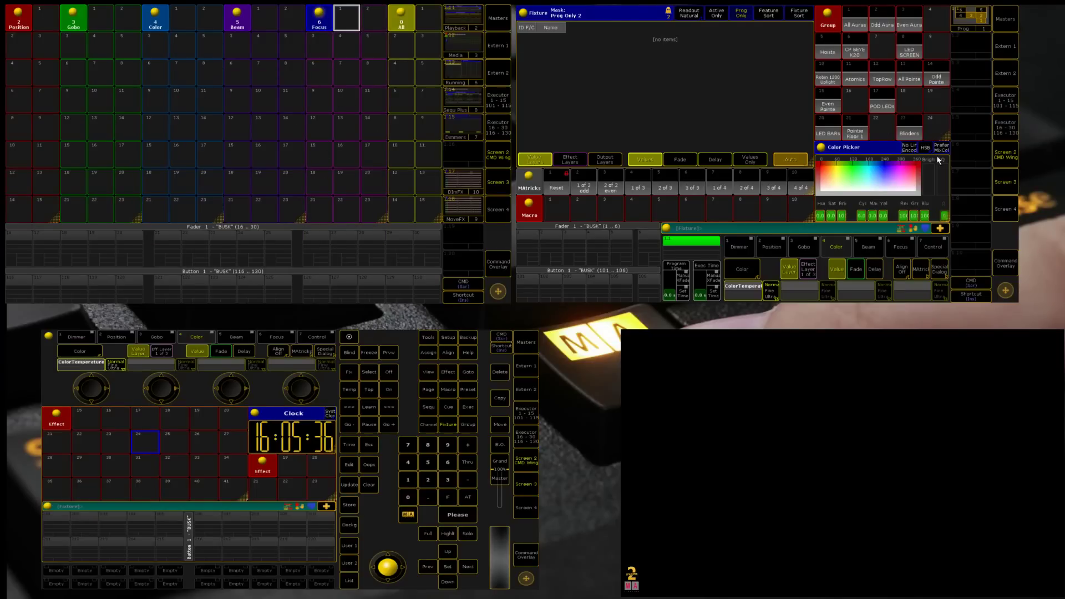
Auto-create merged global presets for every fixture type except Dim, with the COLOR preset type excluded.
{"action": "key", "text": "ctrl+s"}
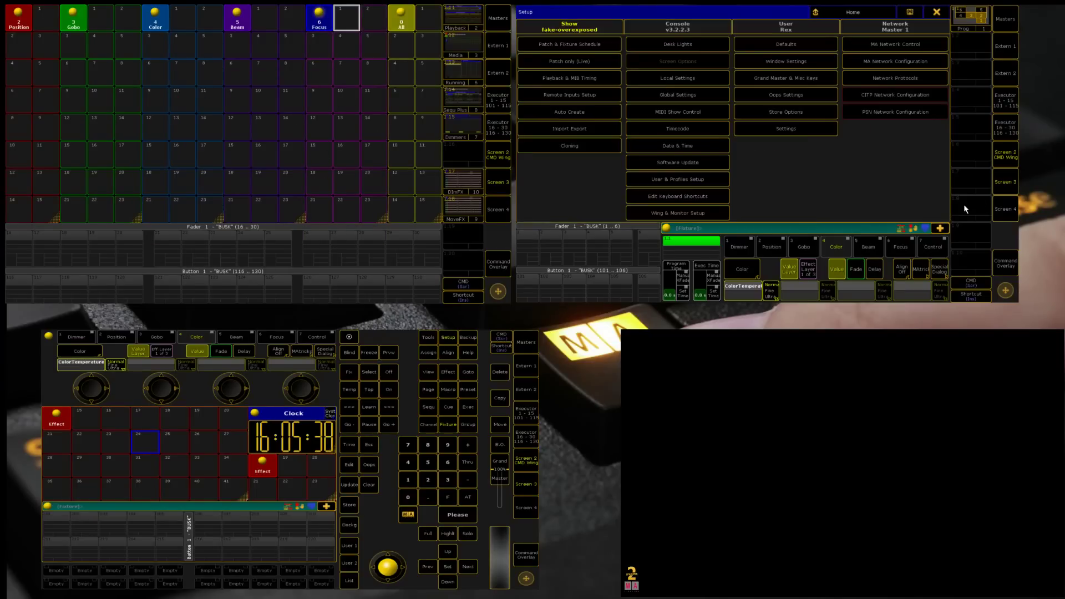
{"action": "left_click", "coordinate": [581, 113]}
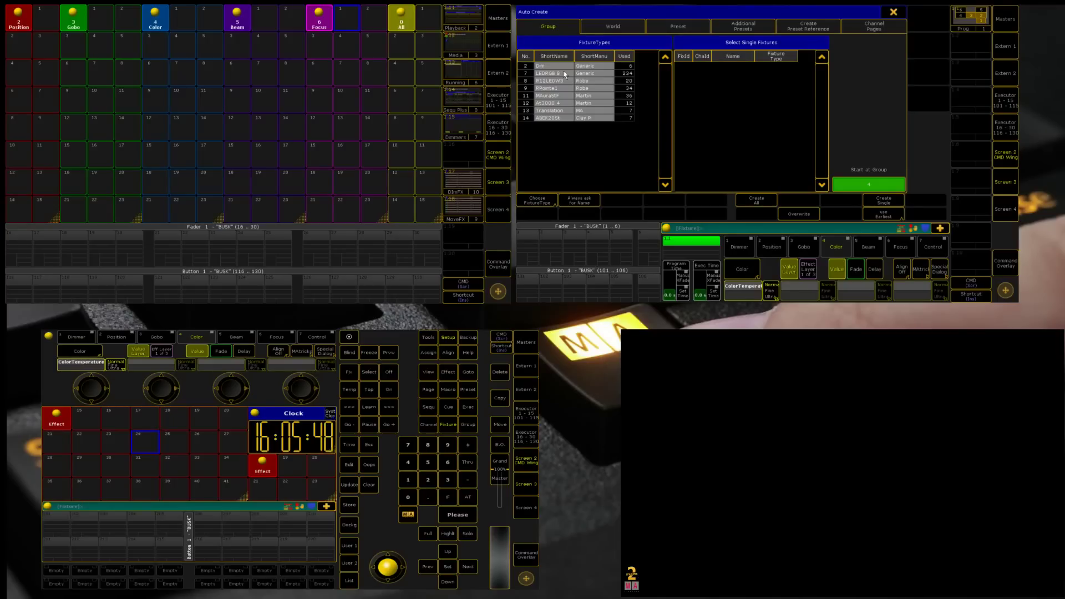
{"action": "left_click", "coordinate": [671, 29]}
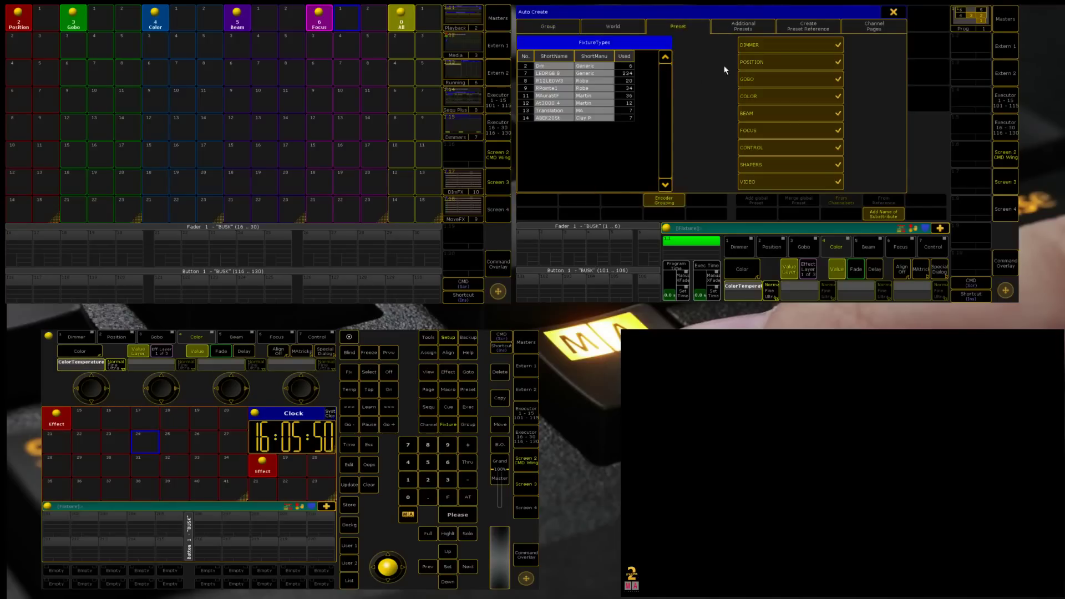
{"action": "left_click", "coordinate": [549, 74]}
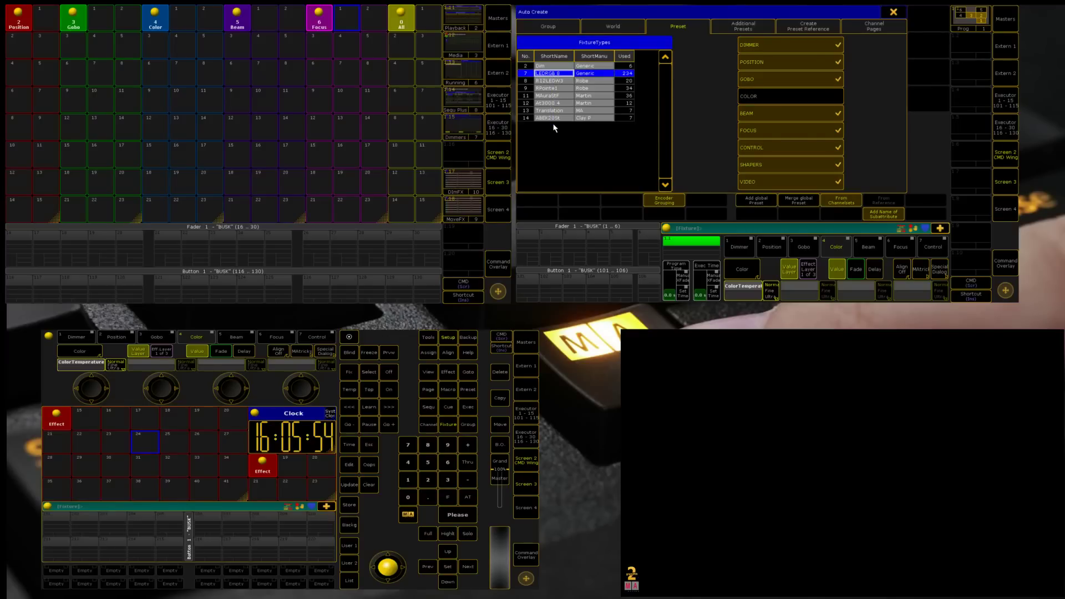
{"action": "left_click", "coordinate": [550, 105], "text": "shift"}
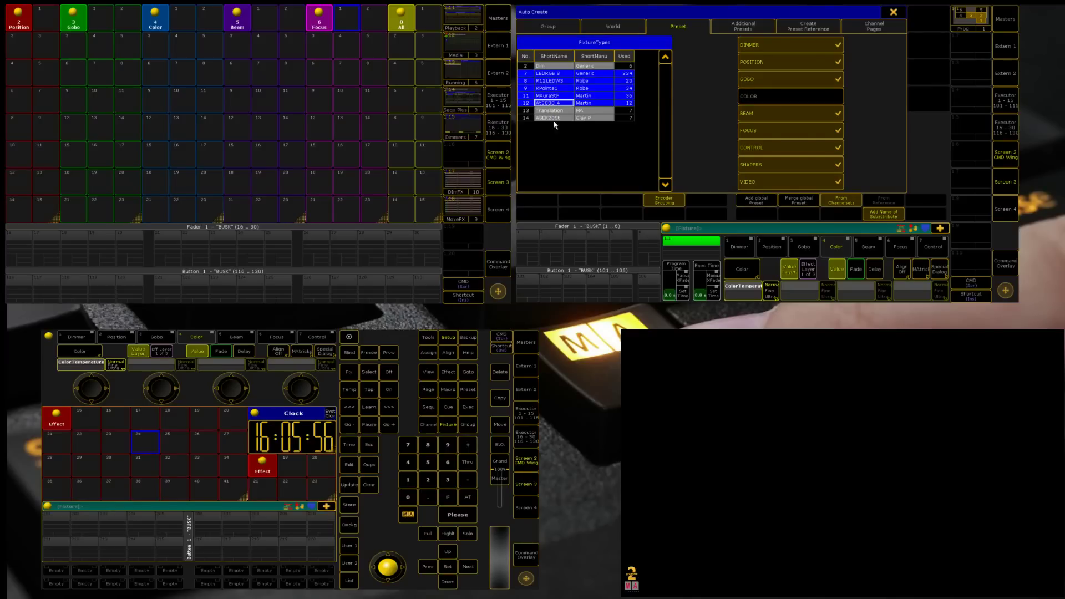
{"action": "left_click", "coordinate": [555, 118], "text": "shift"}
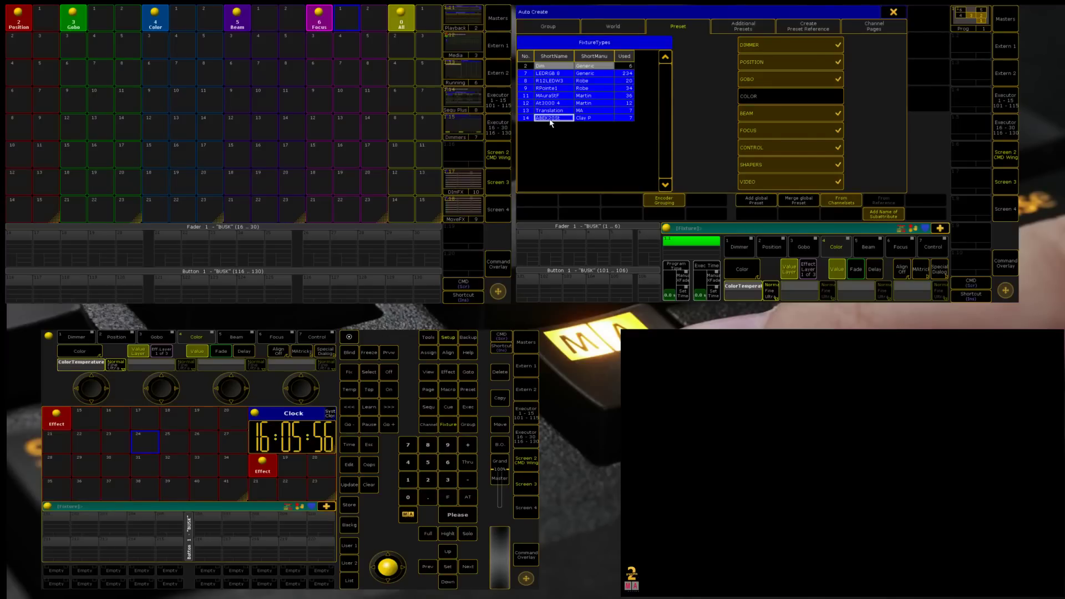
{"action": "left_click", "coordinate": [801, 203]}
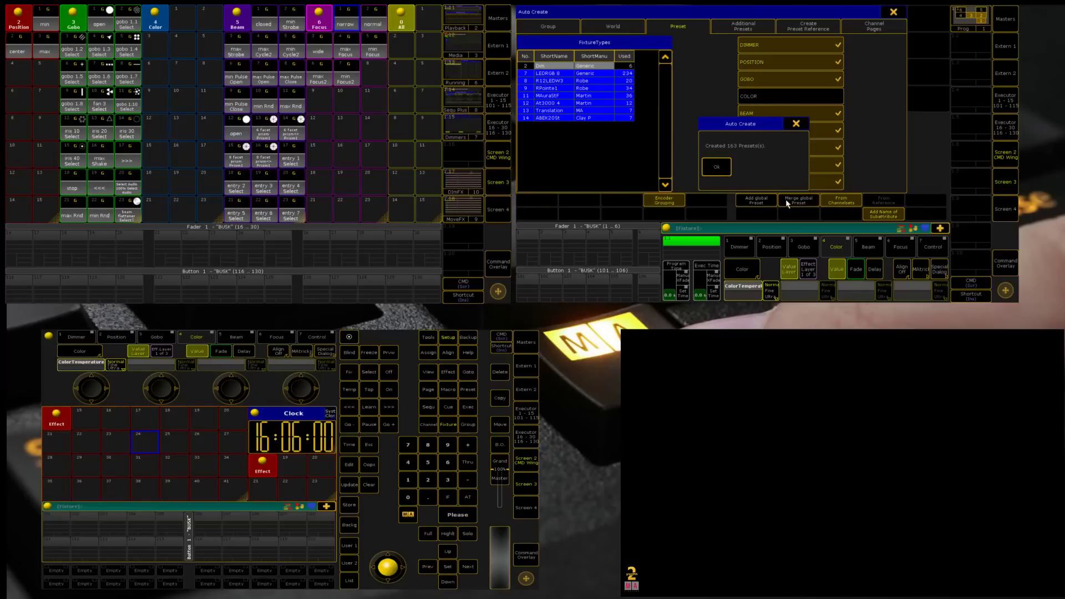
{"action": "left_click", "coordinate": [716, 166]}
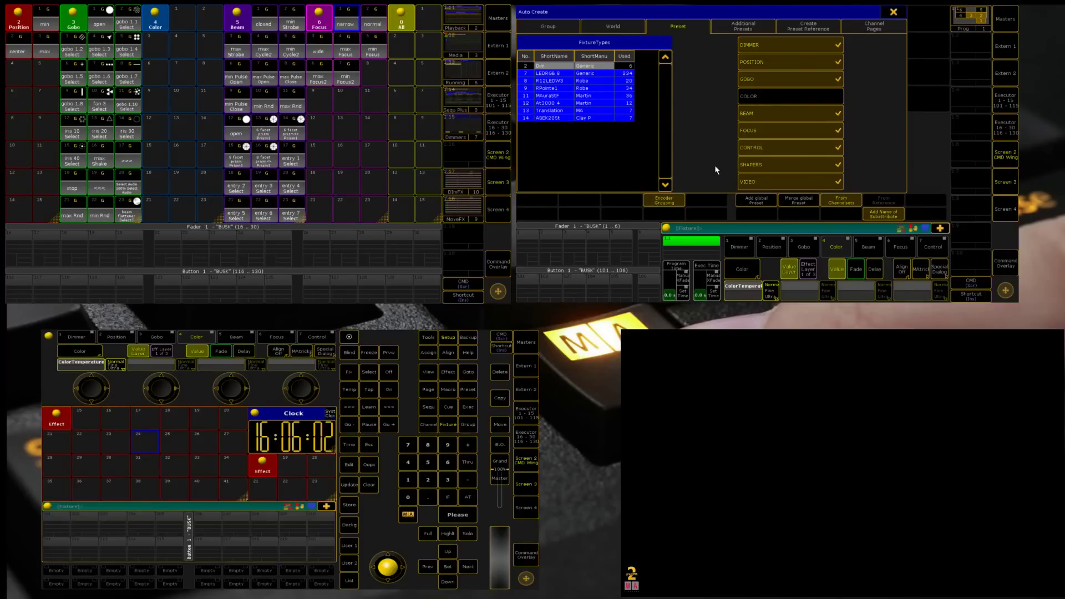
{"action": "left_click", "coordinate": [893, 14]}
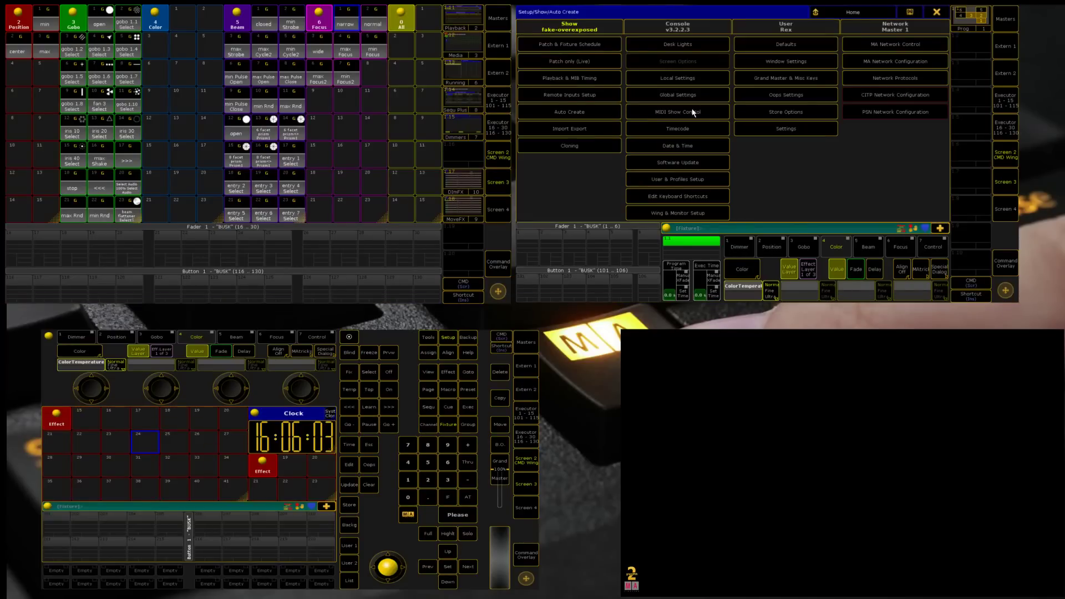
Import only the BuildColours macro from the MANDYRES drive, starting at macro 1.
{"action": "left_click", "coordinate": [578, 136]}
{"action": "left_click", "coordinate": [627, 42]}
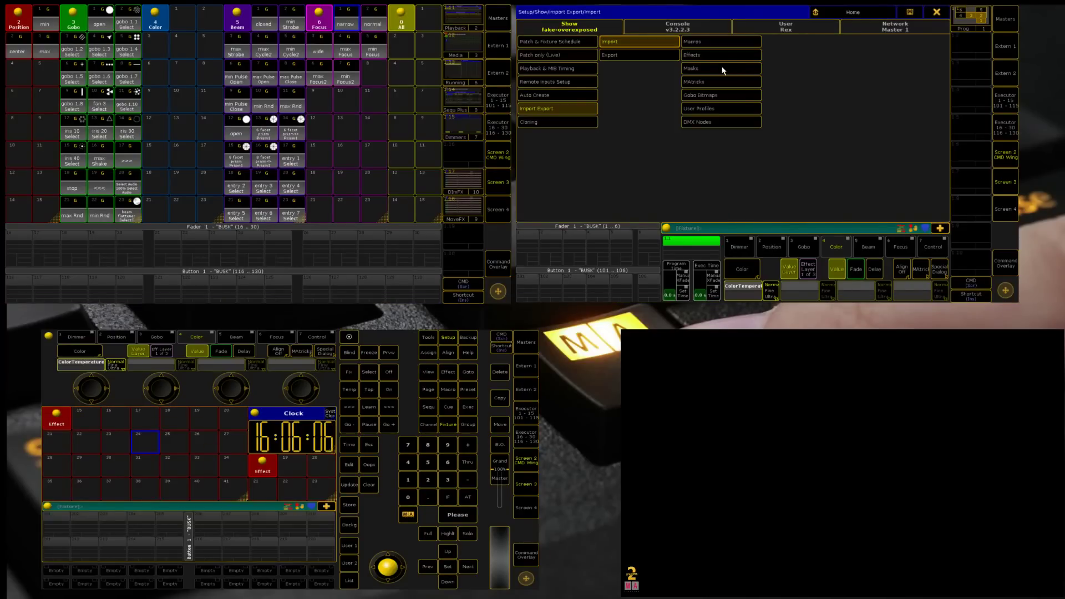
{"action": "left_click", "coordinate": [707, 44]}
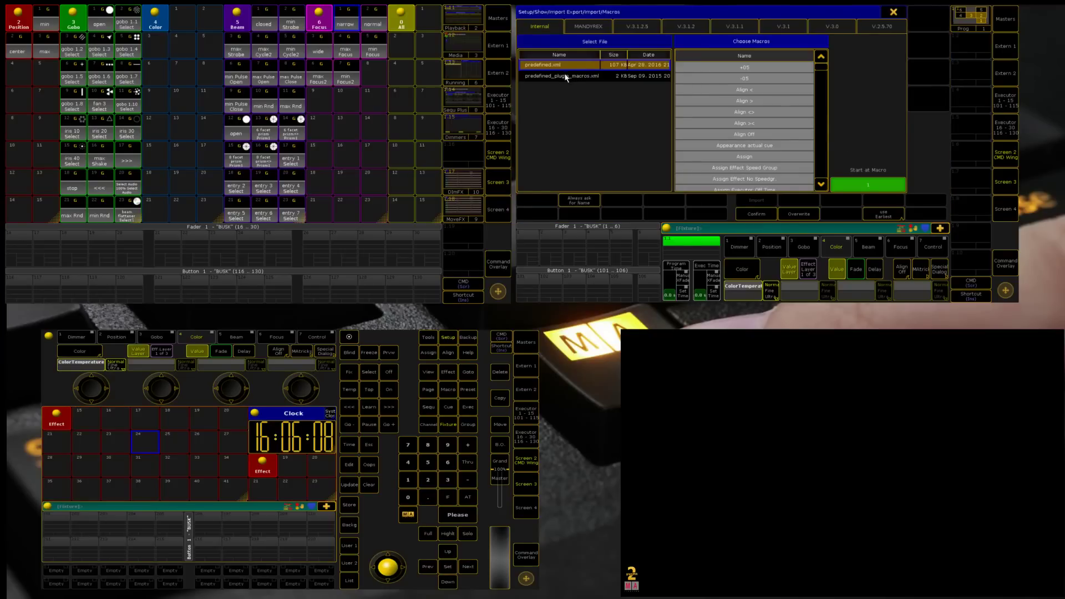
{"action": "left_click", "coordinate": [604, 29]}
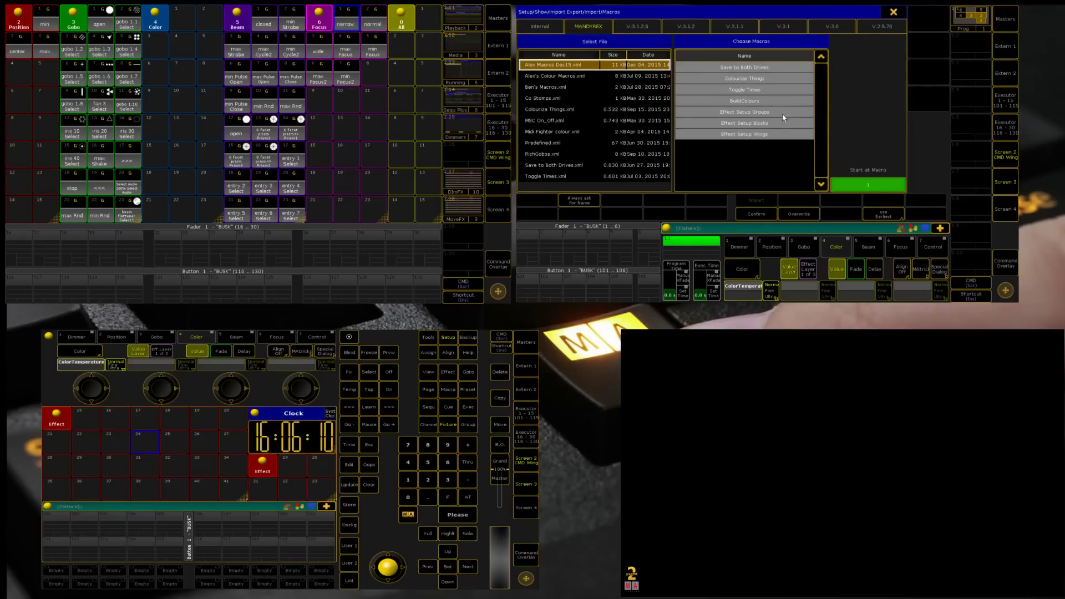
{"action": "left_click", "coordinate": [754, 102]}
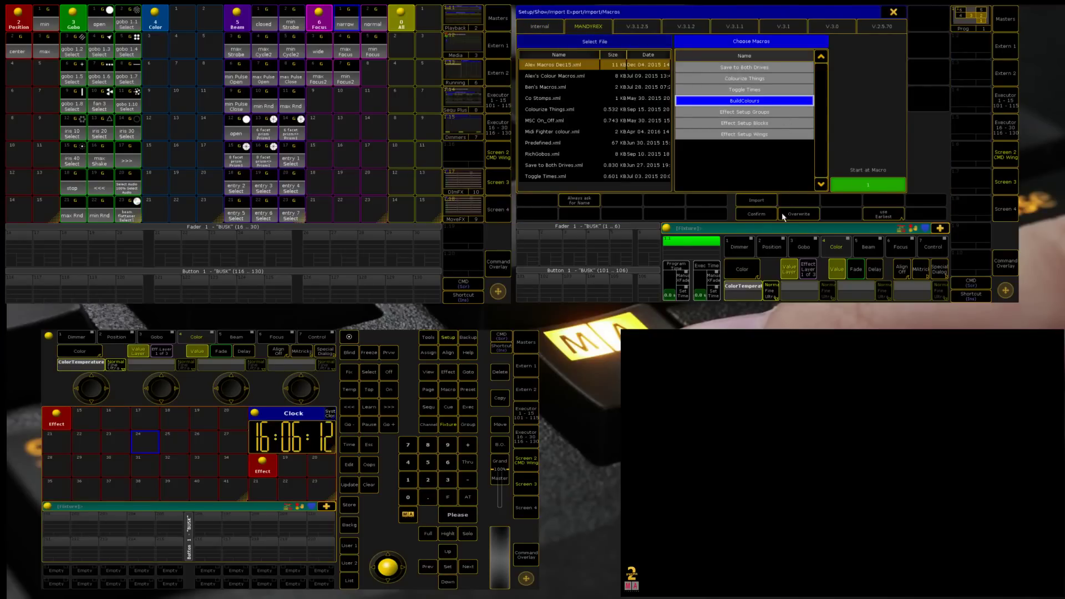
{"action": "left_click", "coordinate": [758, 202]}
{"action": "left_click", "coordinate": [894, 12]}
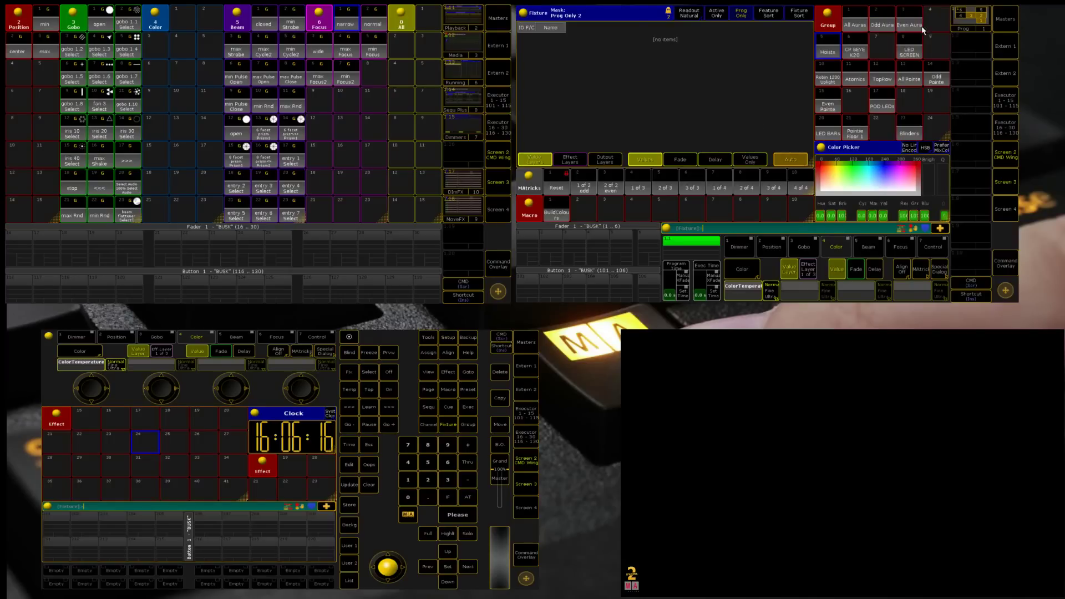
Review the command lines of the BuildColours macro and run it to generate the color presets.
{"action": "right_click", "coordinate": [558, 209]}
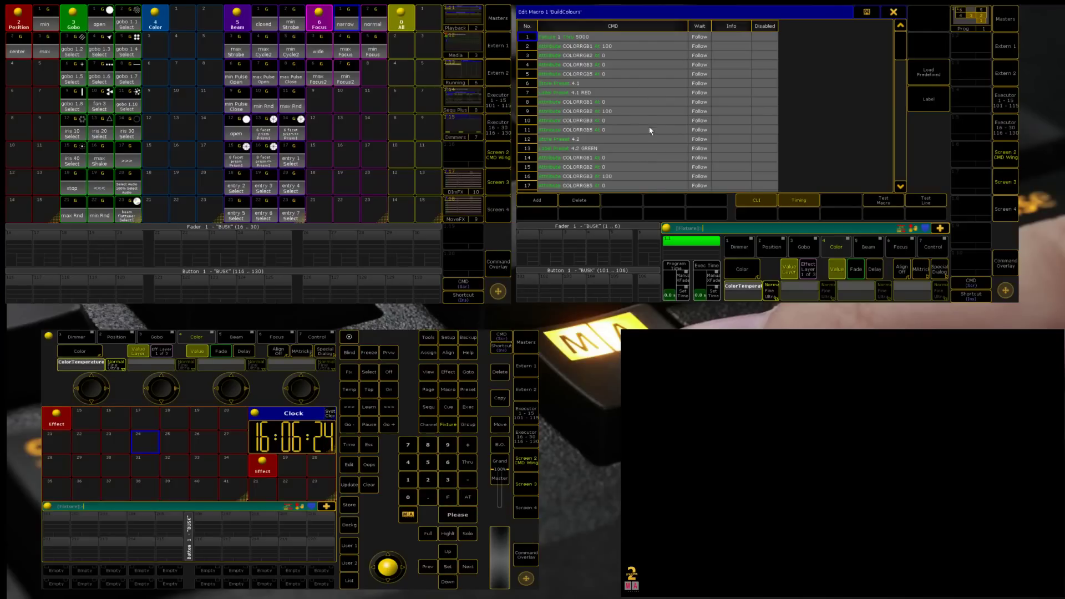
{"action": "left_click_drag", "start_coordinate": [904, 42], "coordinate": [881, 179]}
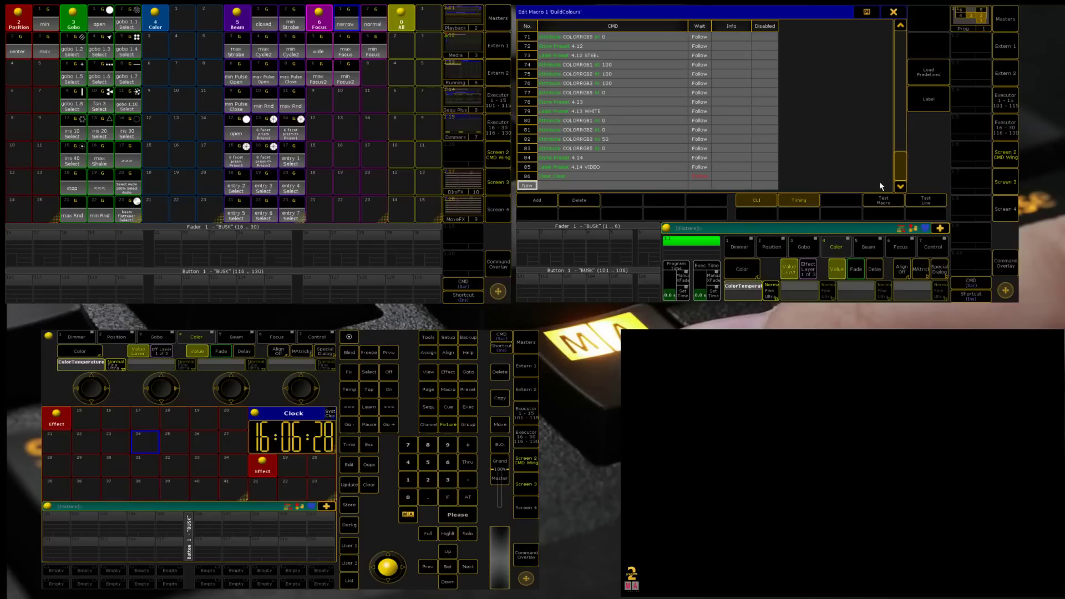
{"action": "left_click", "coordinate": [897, 12]}
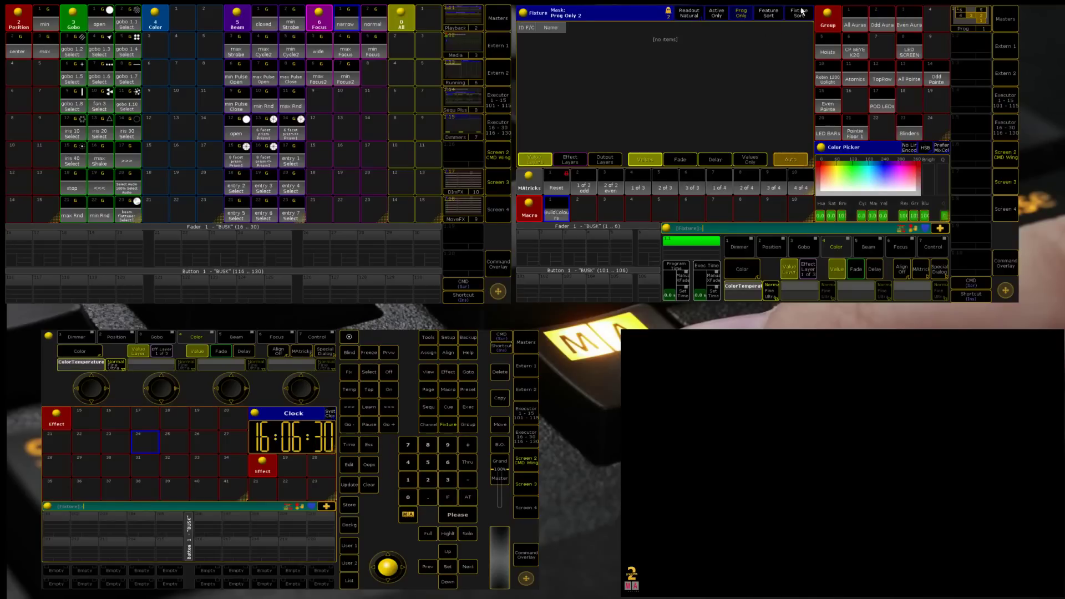
{"action": "left_click", "coordinate": [558, 220]}
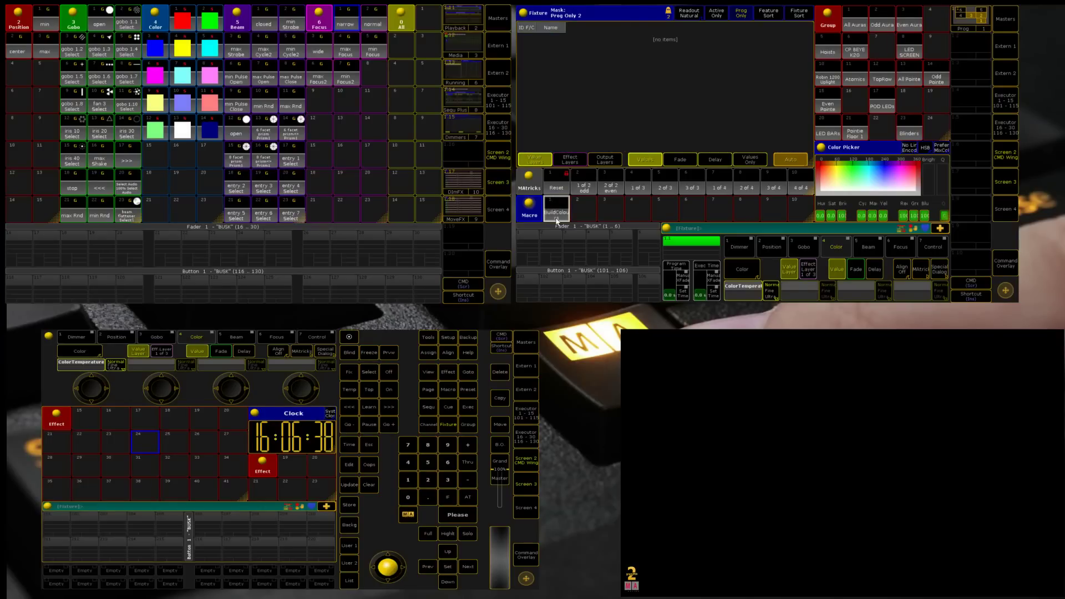
Select the All Pointe and Pointe Floor 1 groups, set color wheel C1 to open, and merge it into the WHITE color preset.
{"action": "left_click", "coordinate": [913, 82]}
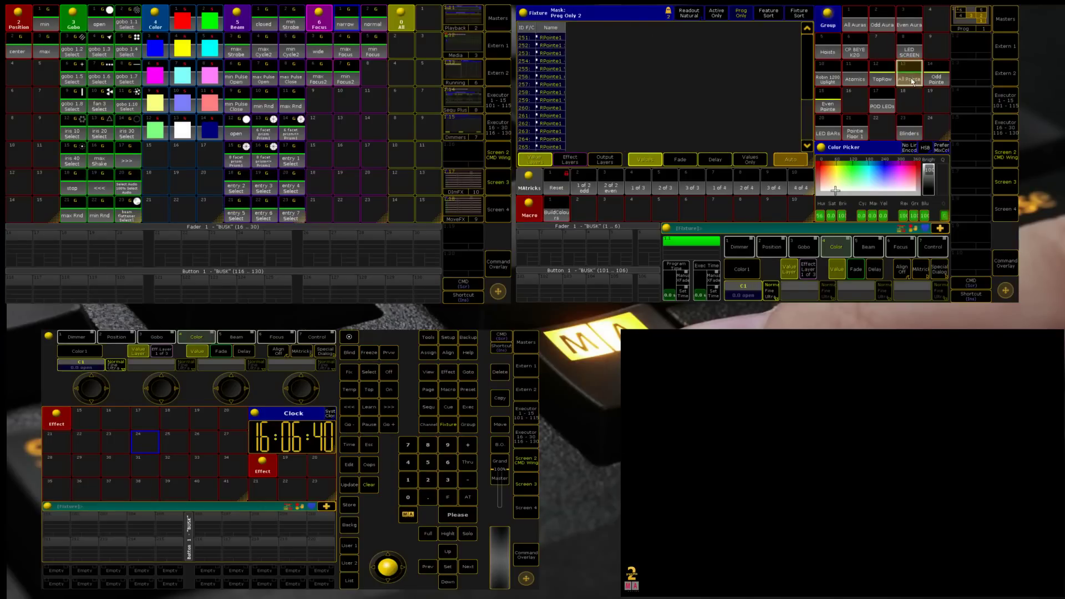
{"action": "left_click", "coordinate": [869, 129]}
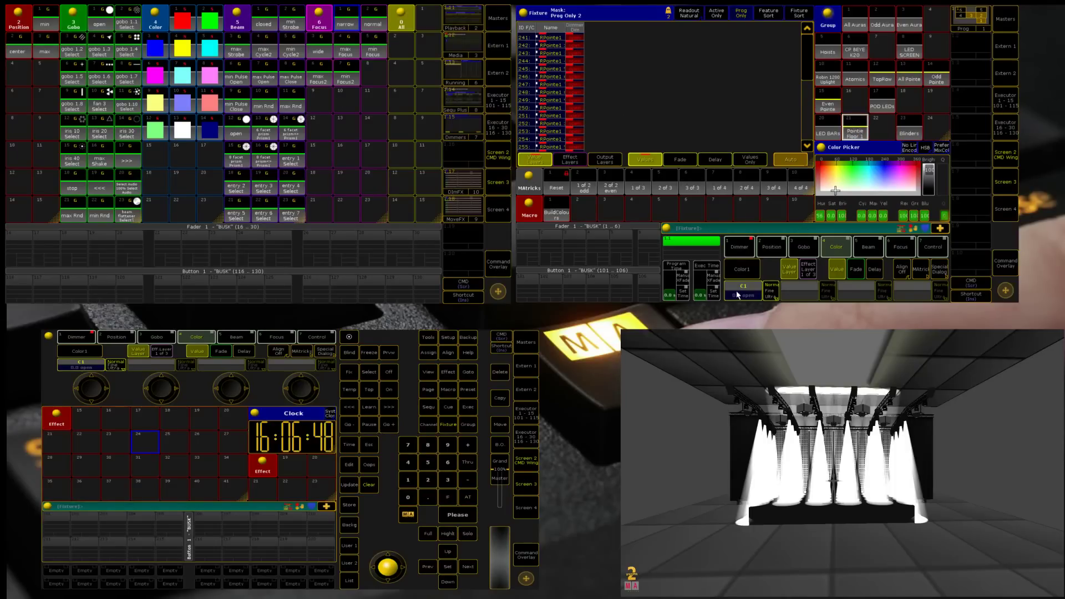
{"action": "left_click", "coordinate": [759, 294]}
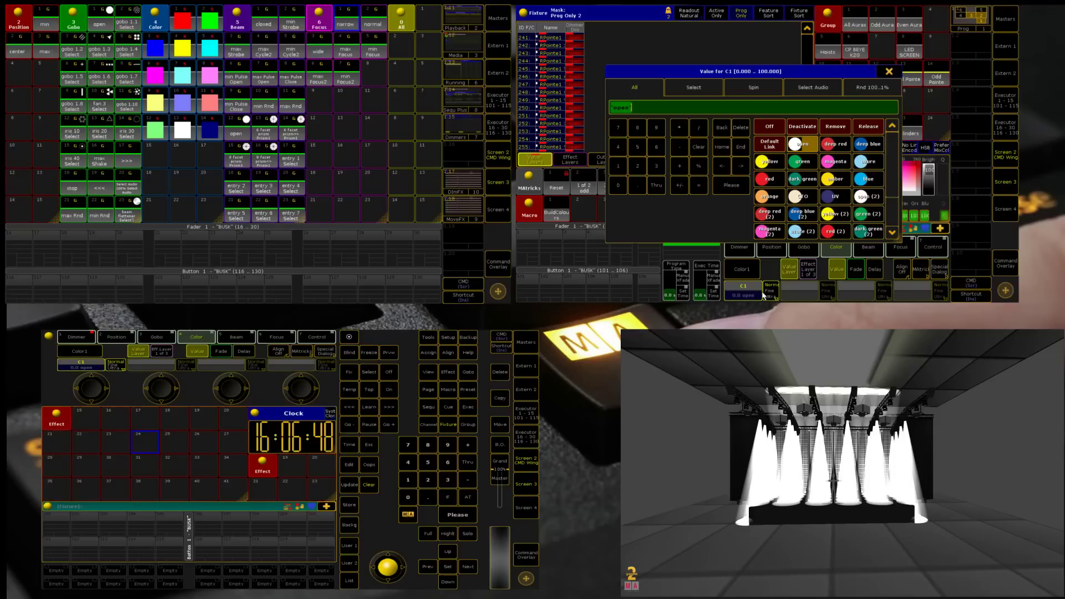
{"action": "left_click", "coordinate": [796, 145]}
{"action": "key", "text": "s"}
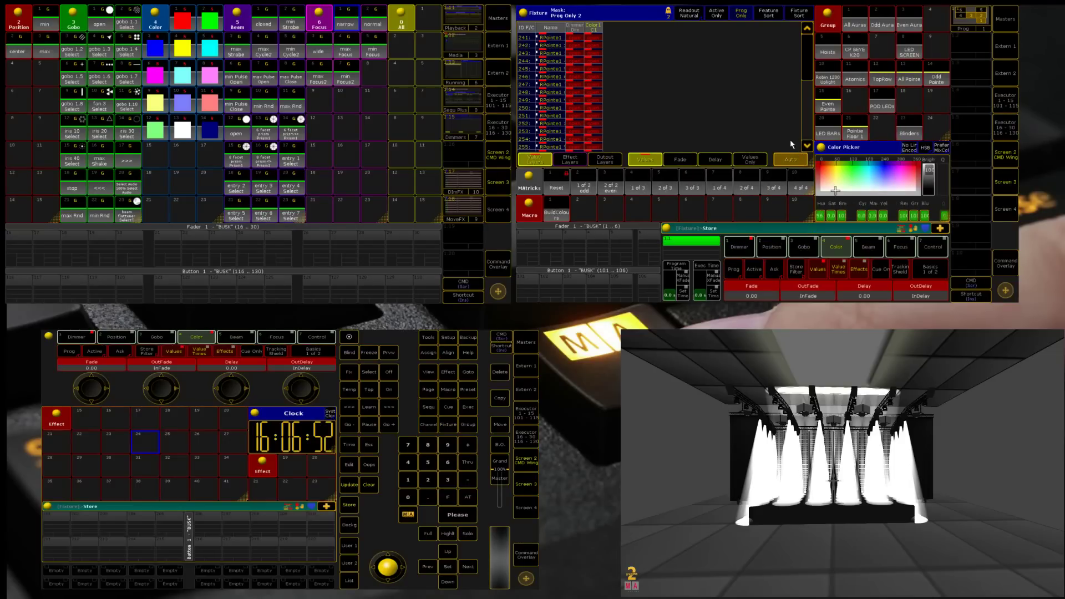
{"action": "left_click", "coordinate": [177, 128]}
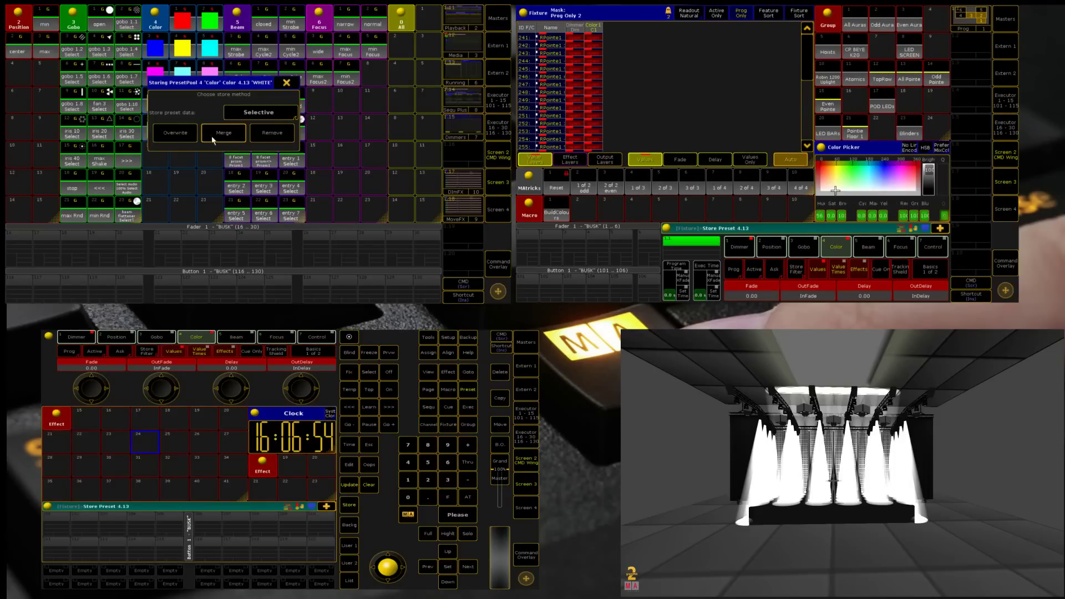
{"action": "left_click", "coordinate": [217, 134]}
Try deep red on color wheel C1, switch it to red, and merge that into the RED color preset.
{"action": "left_click", "coordinate": [738, 295]}
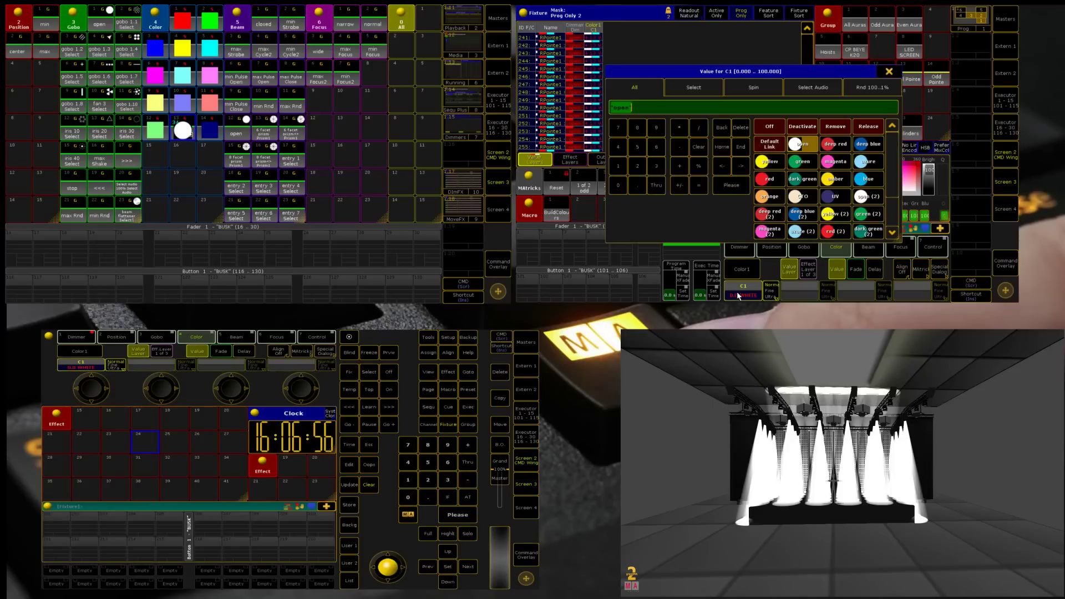
{"action": "left_click", "coordinate": [835, 144]}
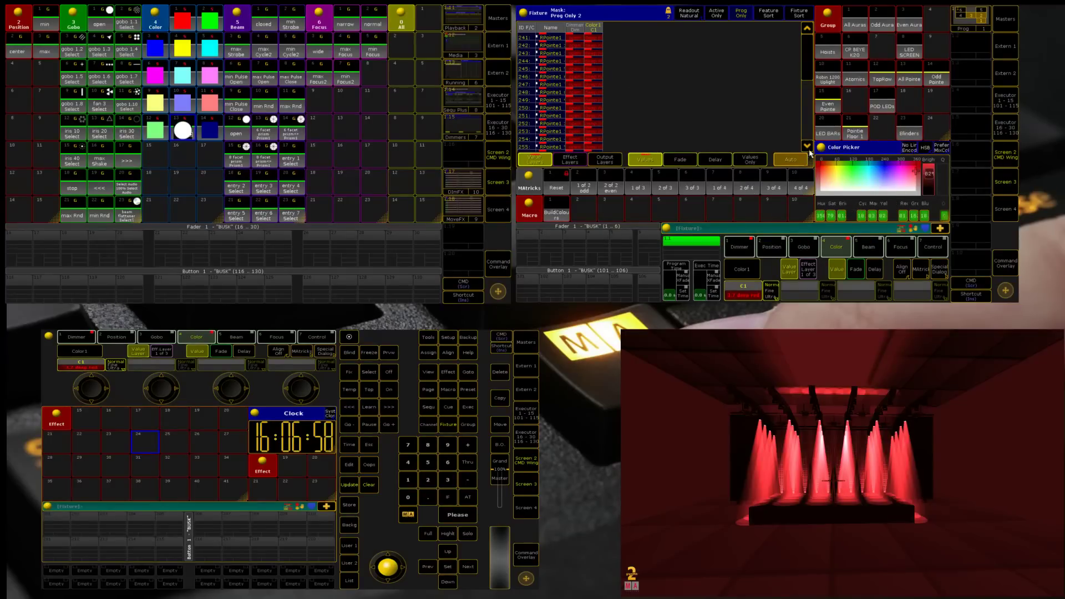
{"action": "left_click", "coordinate": [722, 289]}
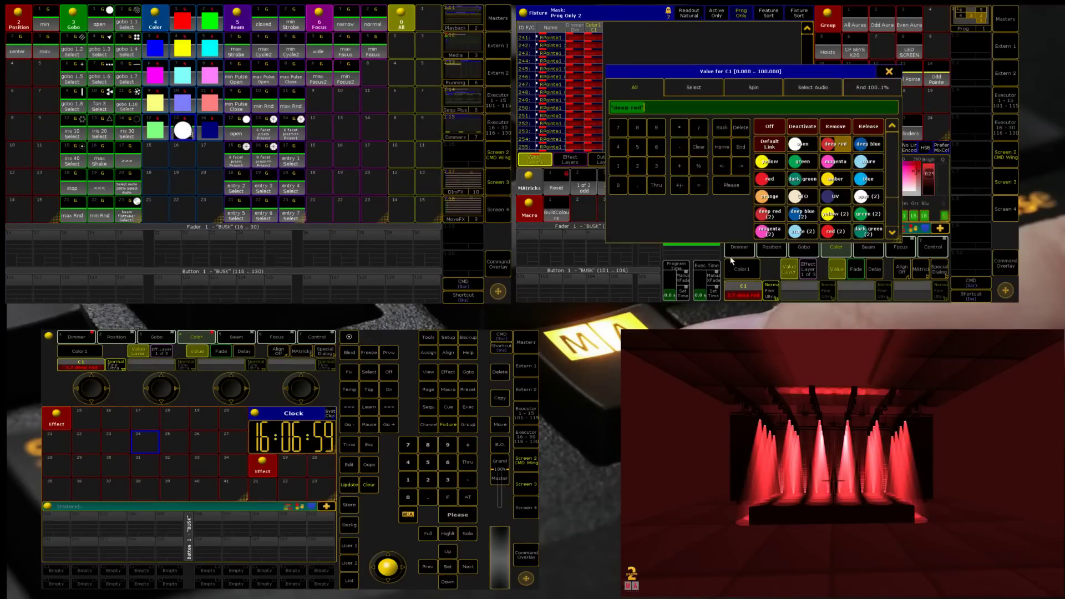
{"action": "left_click", "coordinate": [769, 185]}
{"action": "key", "text": "s"}
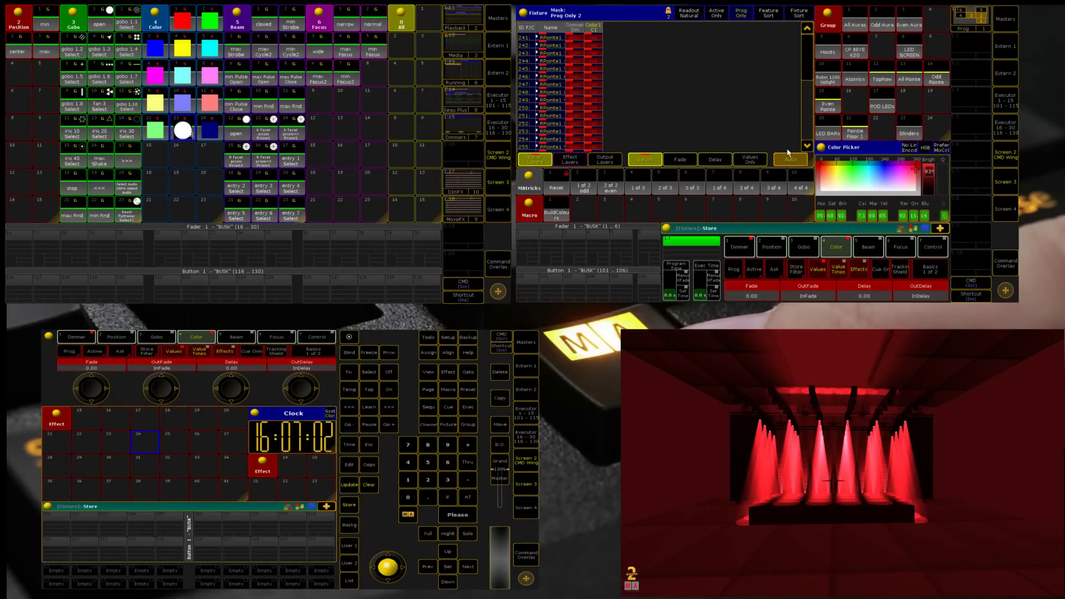
{"action": "left_click", "coordinate": [183, 23]}
{"action": "left_click", "coordinate": [223, 137]}
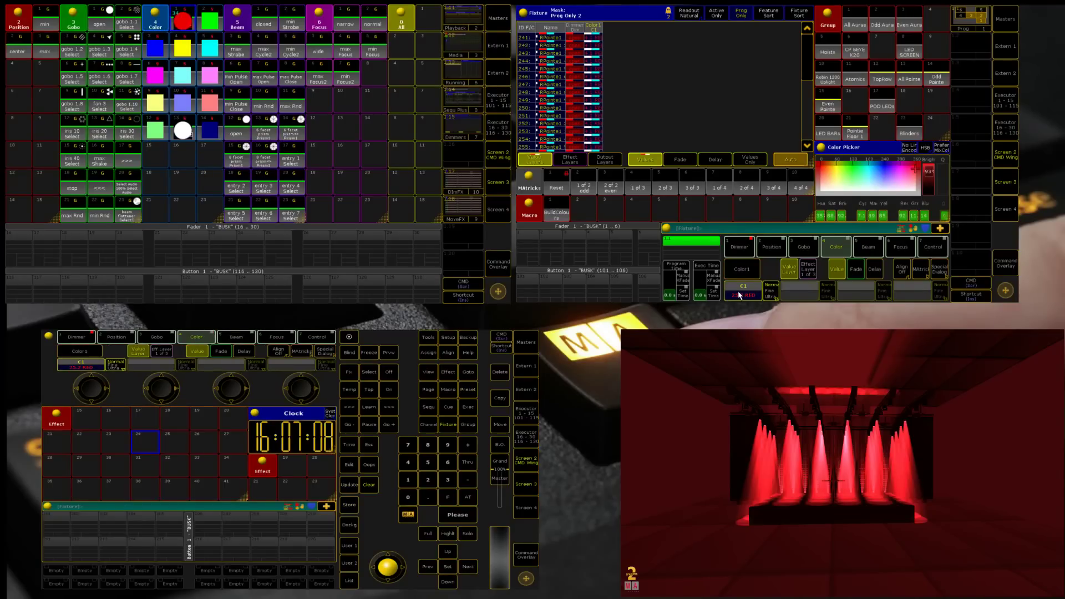
Set the Pointes' color wheel C1 to green and merge it into the GREEN color preset.
{"action": "left_click", "coordinate": [752, 293]}
{"action": "left_click", "coordinate": [804, 166]}
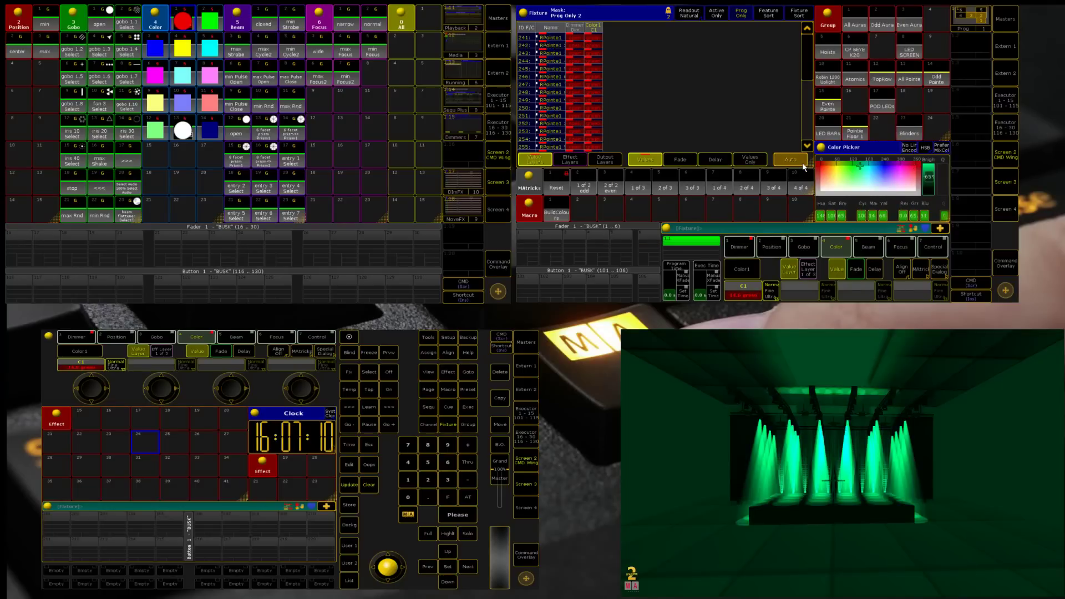
{"action": "key", "text": "s"}
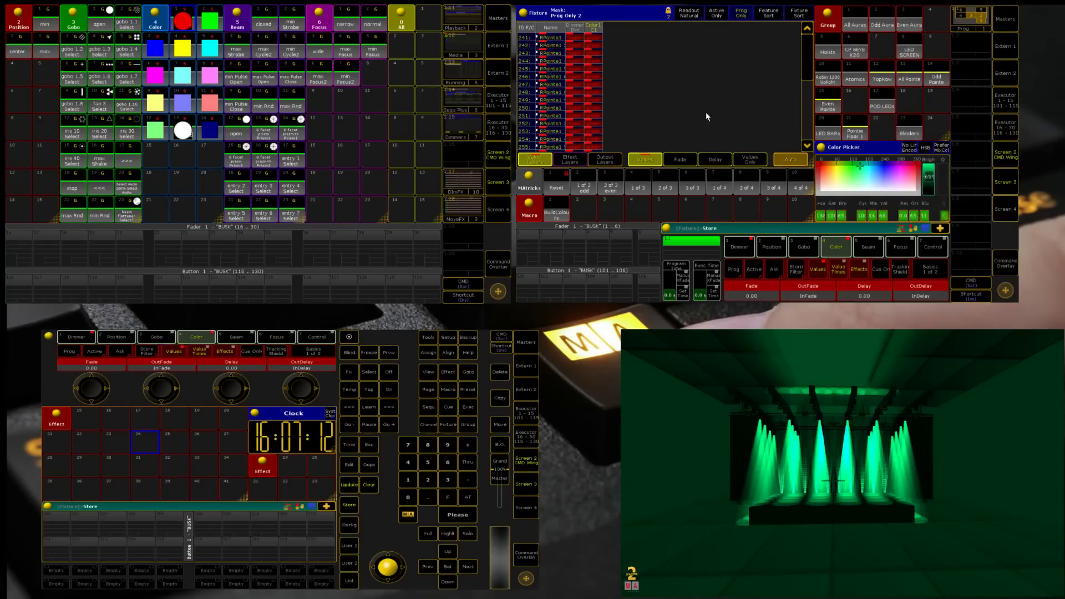
{"action": "left_click", "coordinate": [212, 25]}
{"action": "left_click", "coordinate": [225, 135]}
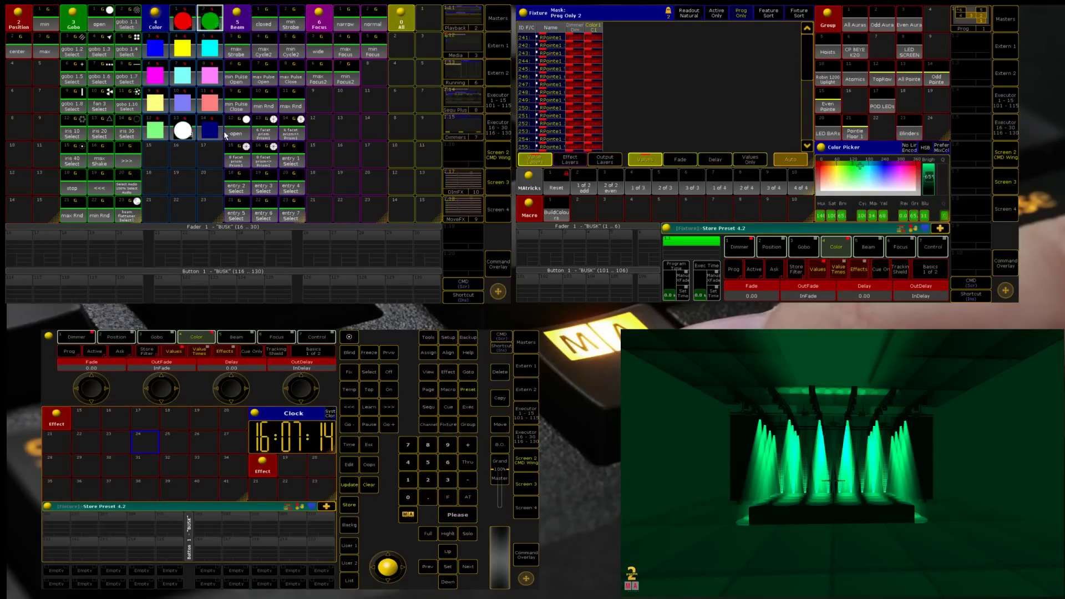
Compare deep blue and blue on color wheel C1, then merge deep blue into the BLUE color preset.
{"action": "left_click", "coordinate": [729, 292]}
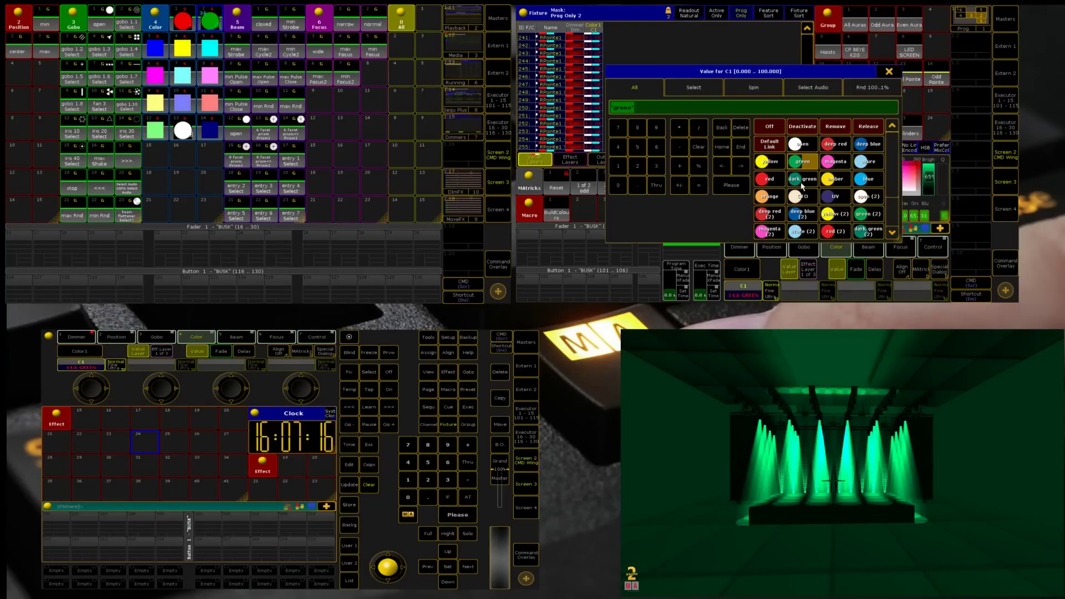
{"action": "left_click", "coordinate": [869, 143]}
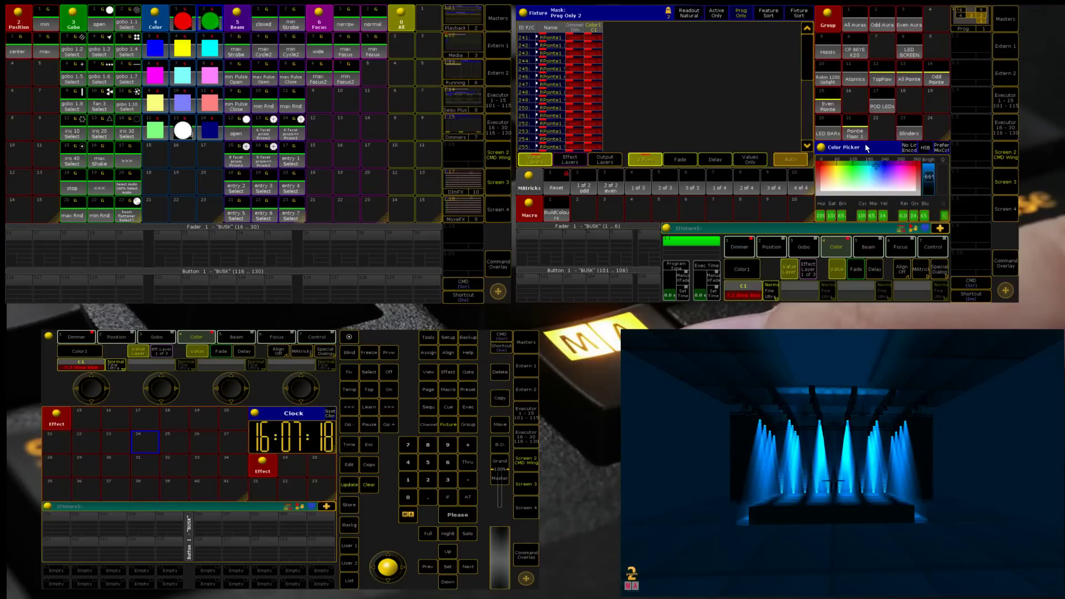
{"action": "left_click", "coordinate": [746, 296]}
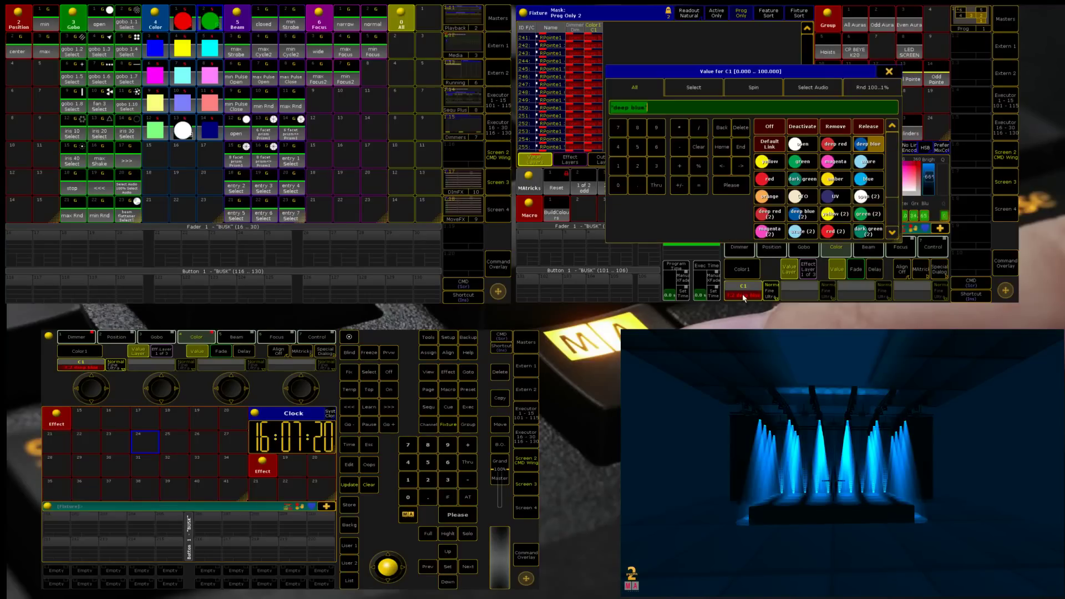
{"action": "left_click", "coordinate": [873, 179]}
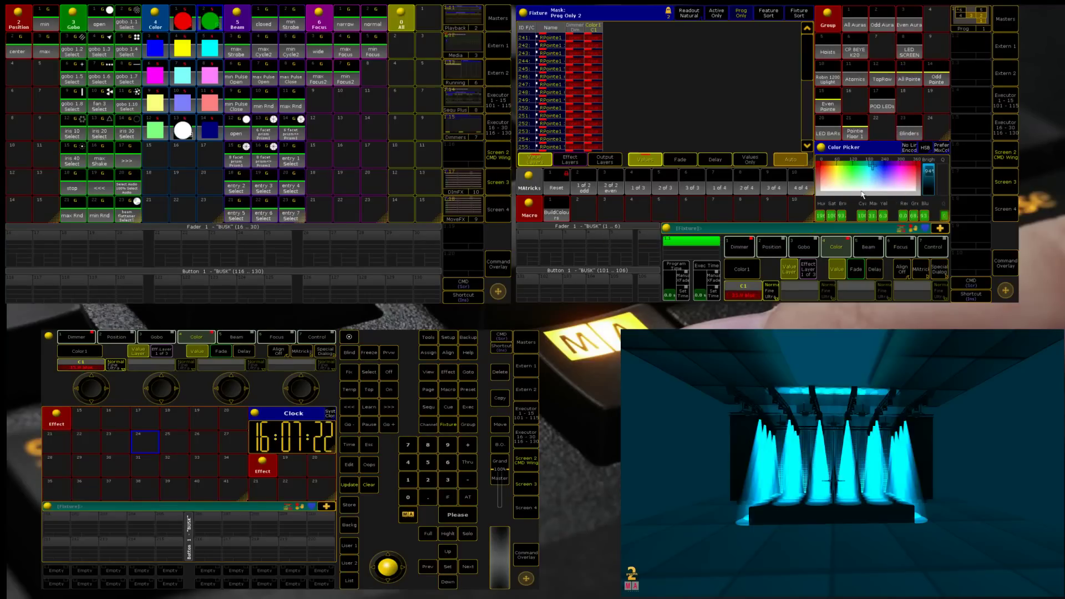
{"action": "left_click", "coordinate": [745, 294]}
{"action": "left_click", "coordinate": [866, 145]}
{"action": "key", "text": "s"}
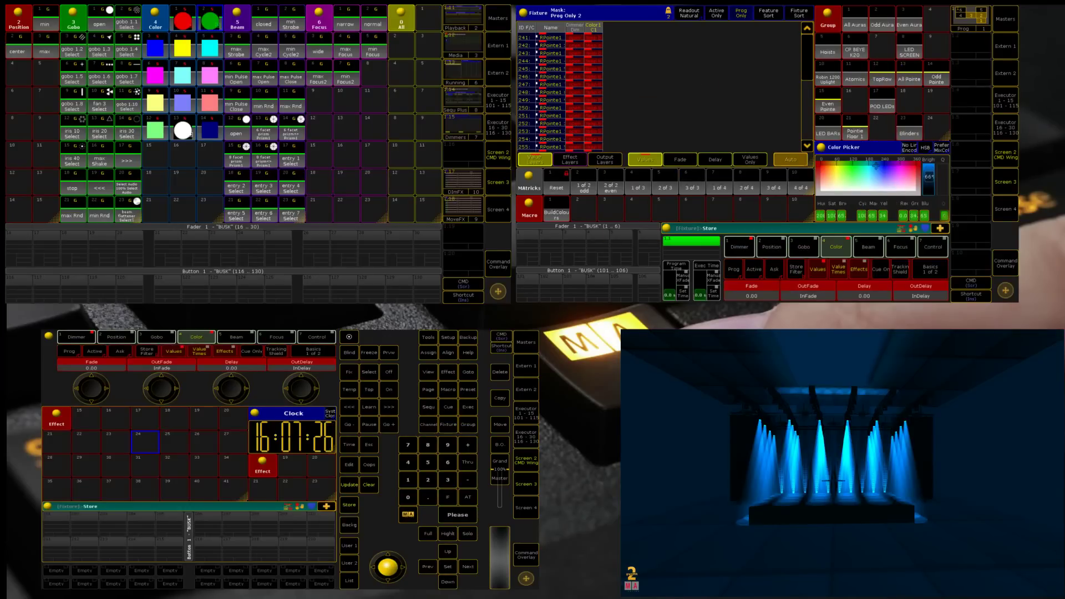
{"action": "left_click", "coordinate": [165, 47]}
{"action": "left_click", "coordinate": [224, 133]}
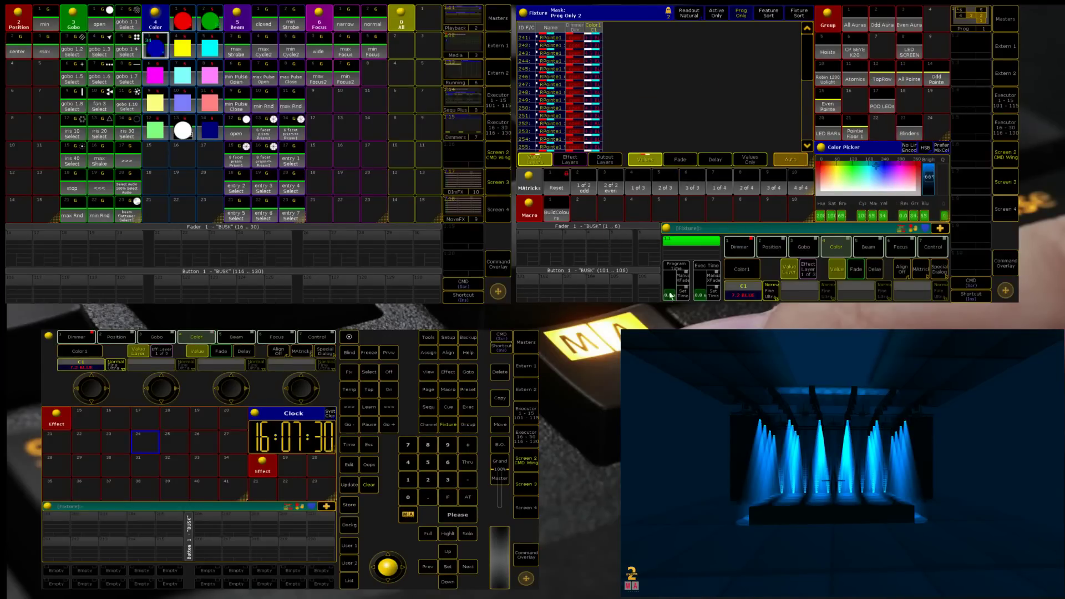
Set the Pointes' color wheel C1 to yellow and merge it into the YELLOW color preset.
{"action": "left_click", "coordinate": [744, 294]}
{"action": "left_click", "coordinate": [770, 163]}
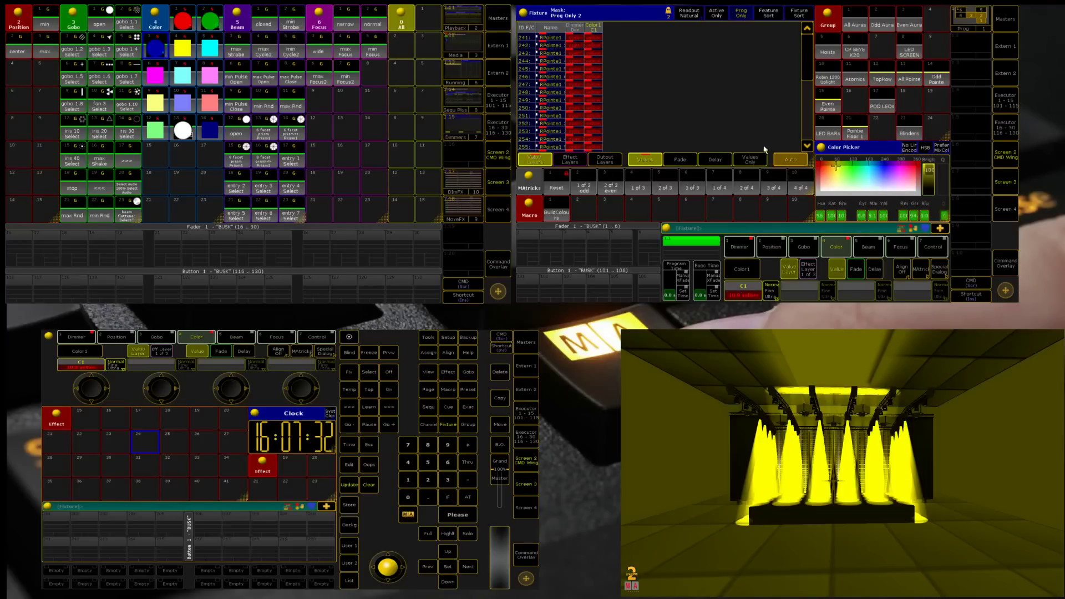
{"action": "key", "text": "s"}
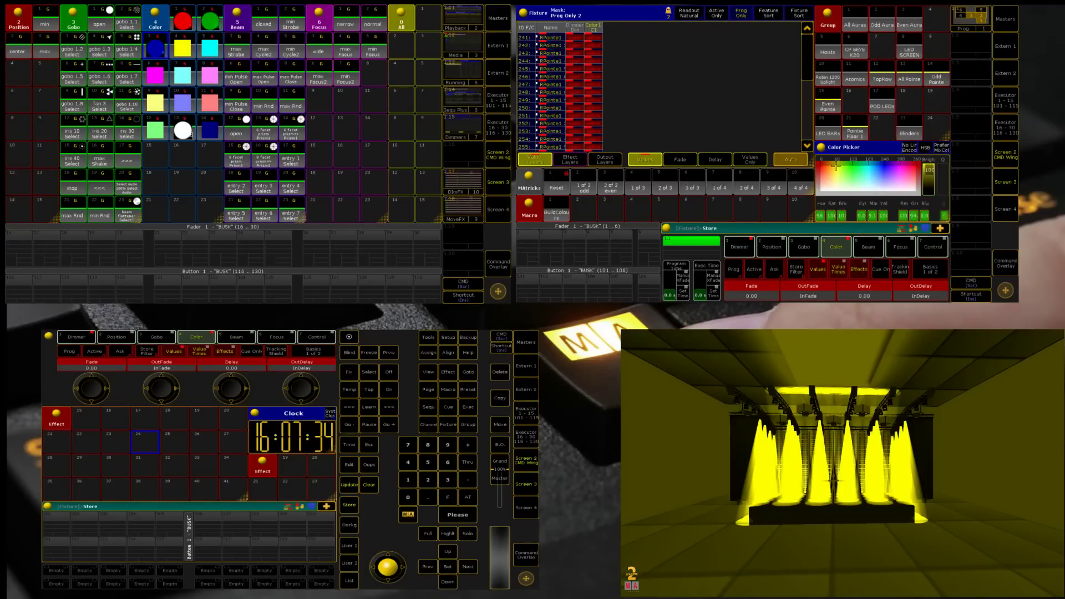
{"action": "left_click", "coordinate": [183, 47]}
{"action": "left_click", "coordinate": [220, 132]}
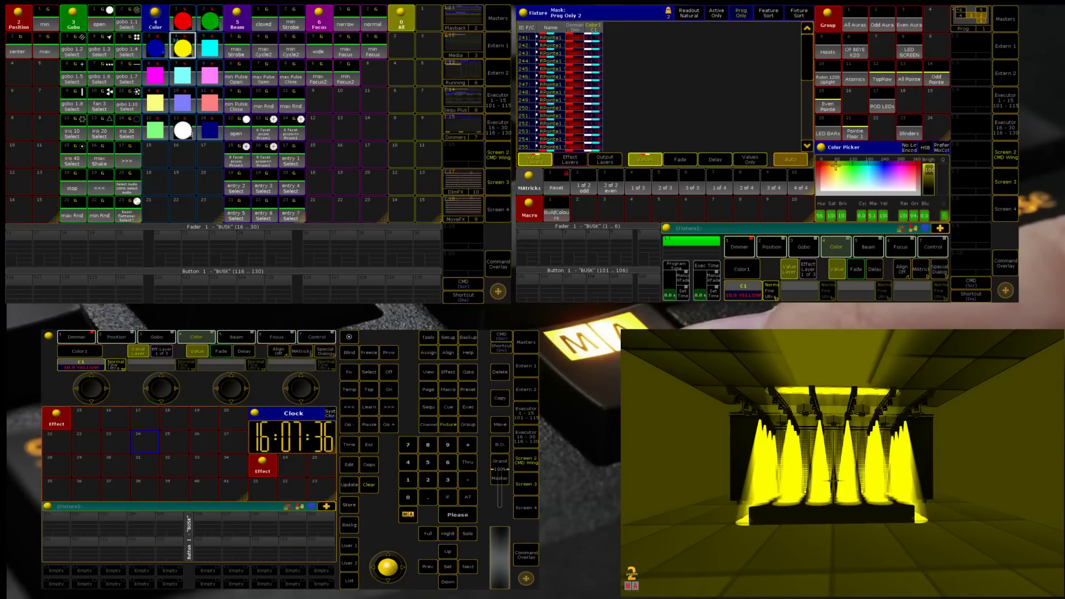
Try azure on color wheel C1, switch it to blue, and merge that into the CYAN color preset.
{"action": "left_click", "coordinate": [738, 298]}
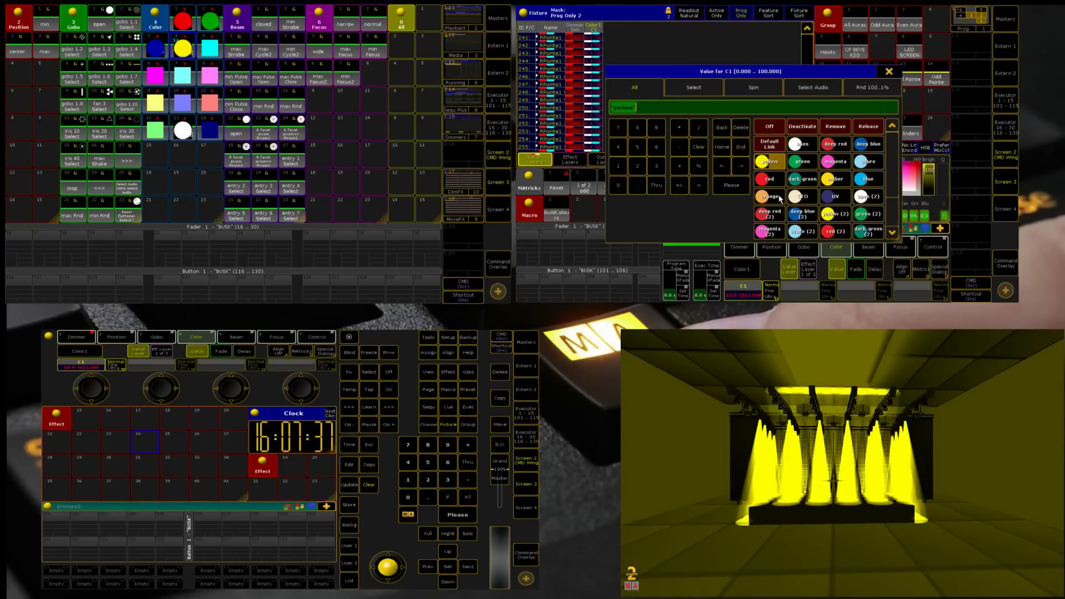
{"action": "left_click", "coordinate": [869, 162]}
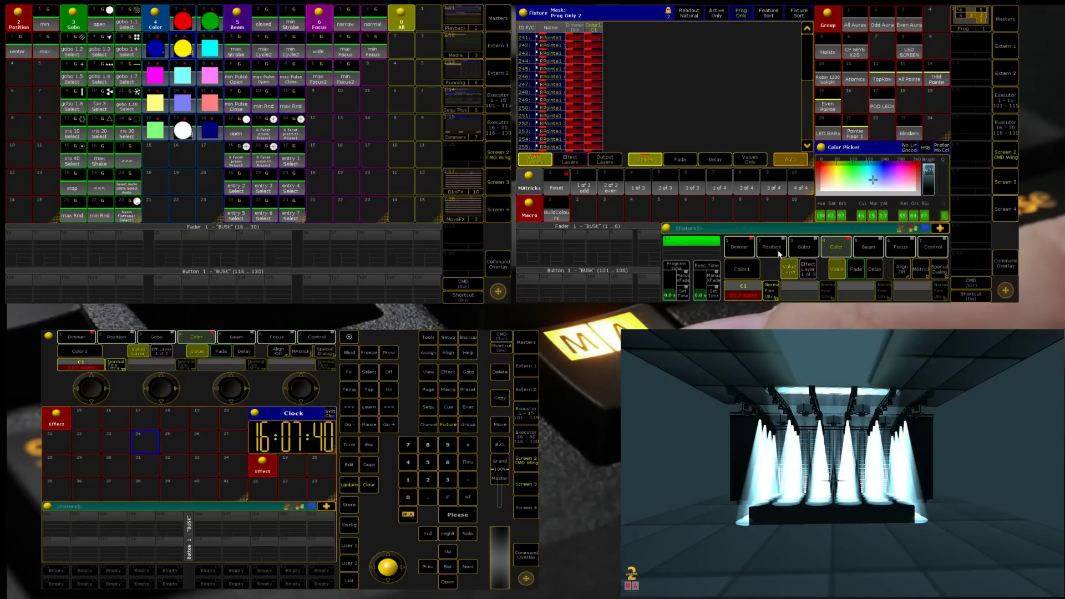
{"action": "left_click", "coordinate": [741, 297]}
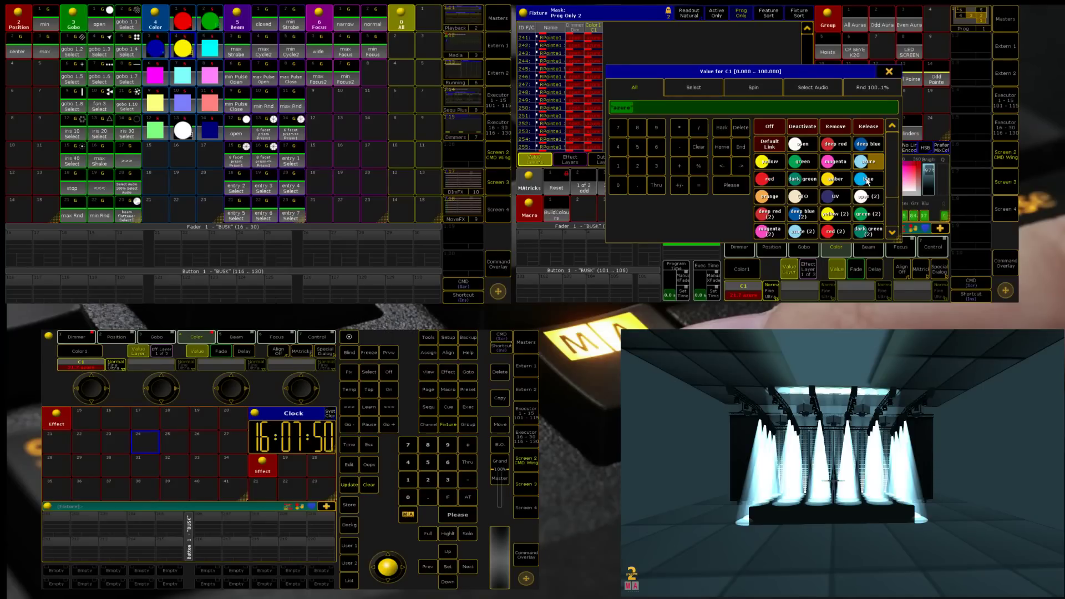
{"action": "left_click", "coordinate": [865, 180]}
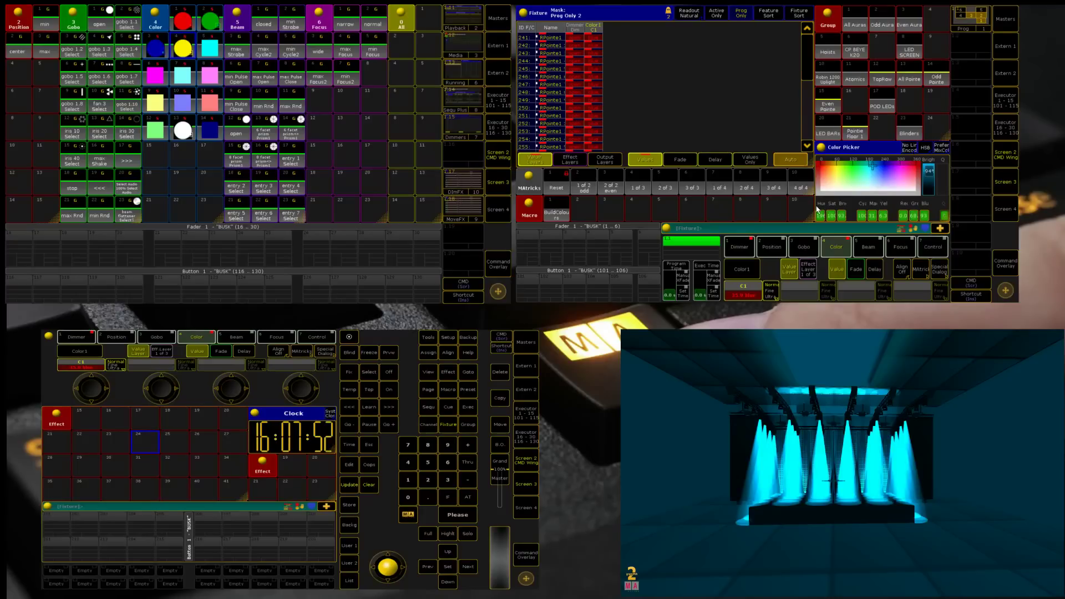
{"action": "key", "text": "s"}
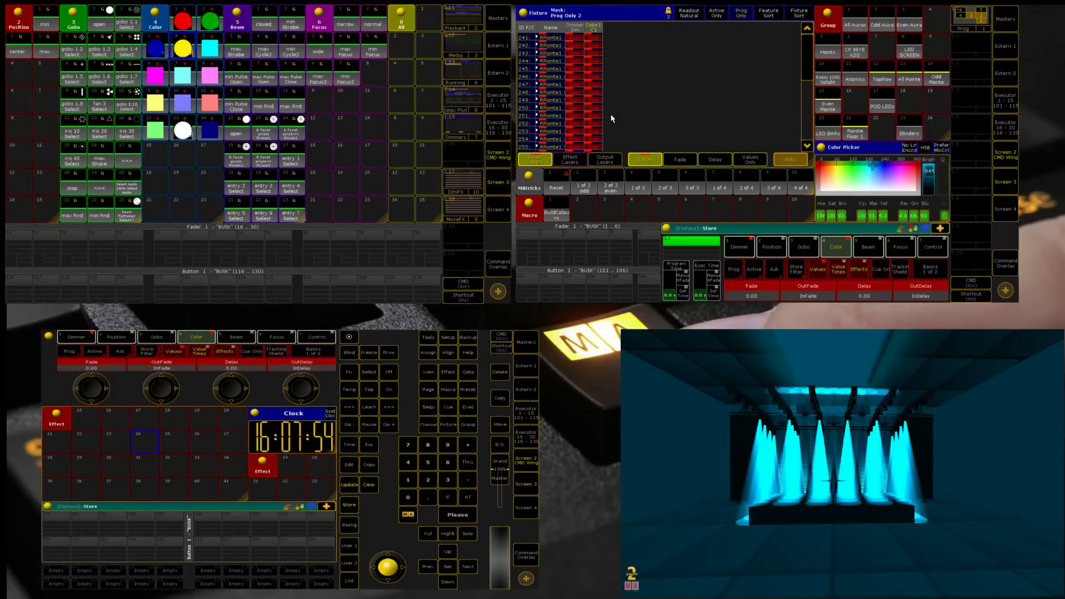
{"action": "left_click", "coordinate": [209, 53]}
{"action": "left_click", "coordinate": [229, 135]}
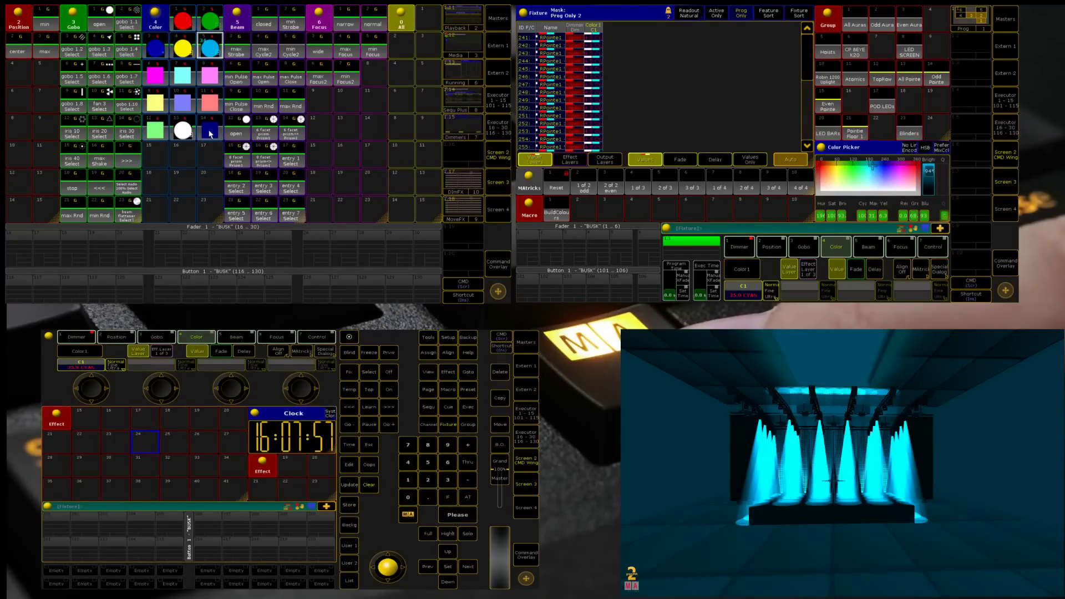
Check the RED and GREEN color presets on the Pointes, and clear the programmer.
{"action": "left_click", "coordinate": [183, 21]}
{"action": "left_click", "coordinate": [212, 21]}
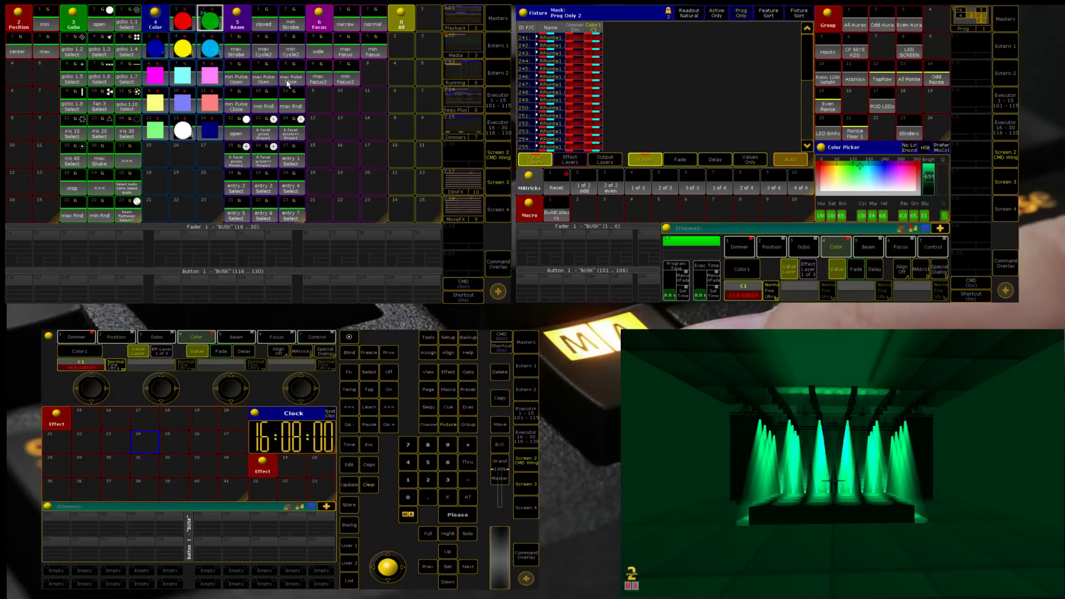
{"action": "key", "text": "BackSpace"}
{"action": "key", "text": "BackSpace"}
{"action": "key", "text": "BackSpace"}
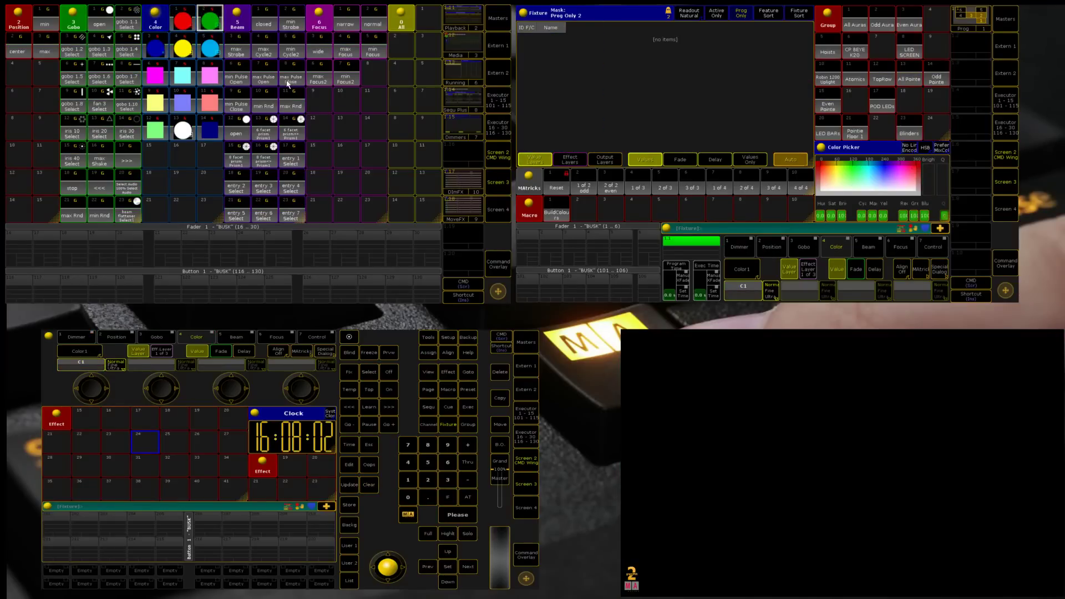
Select the Auras, LED SCREEN, Robe 1200, POD LEDs, All Pointe, LED BARS and Pointe Floor 1 groups and bring up their intensity.
{"action": "left_click", "coordinate": [855, 49]}
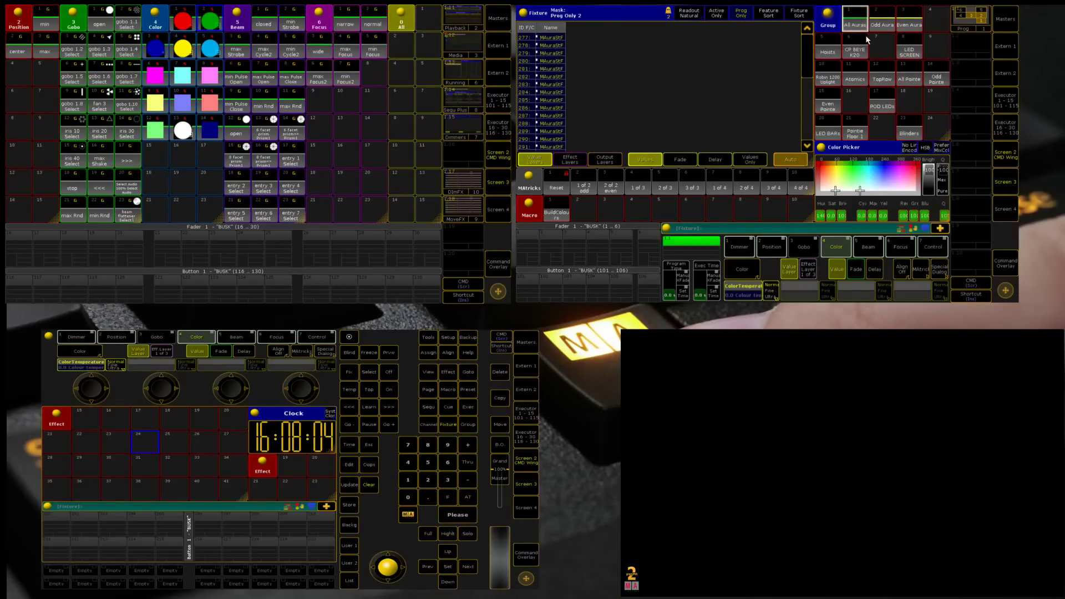
{"action": "left_click", "coordinate": [918, 50]}
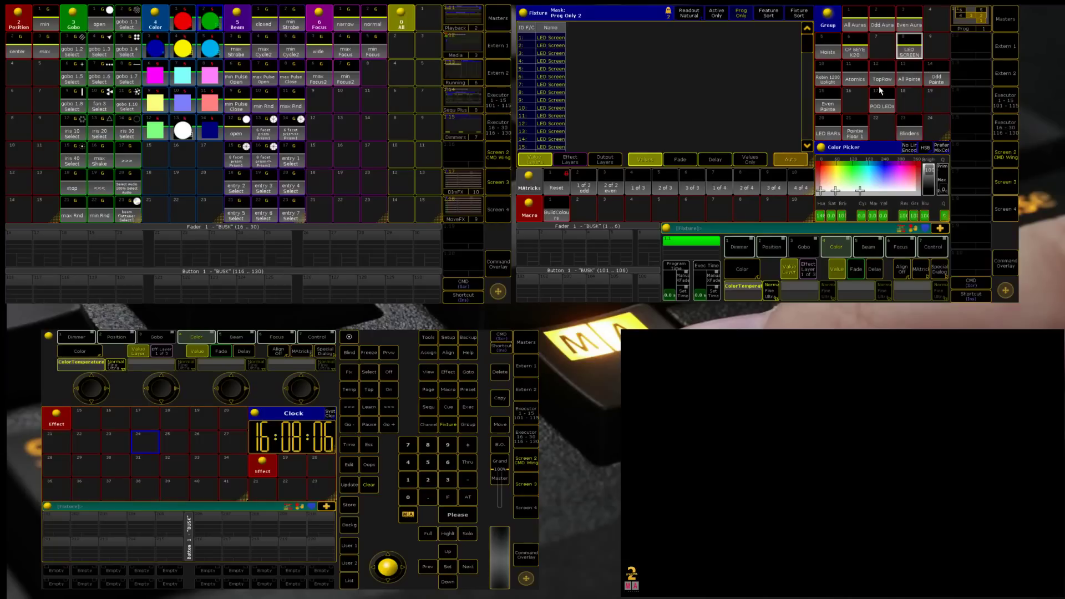
{"action": "left_click", "coordinate": [828, 79]}
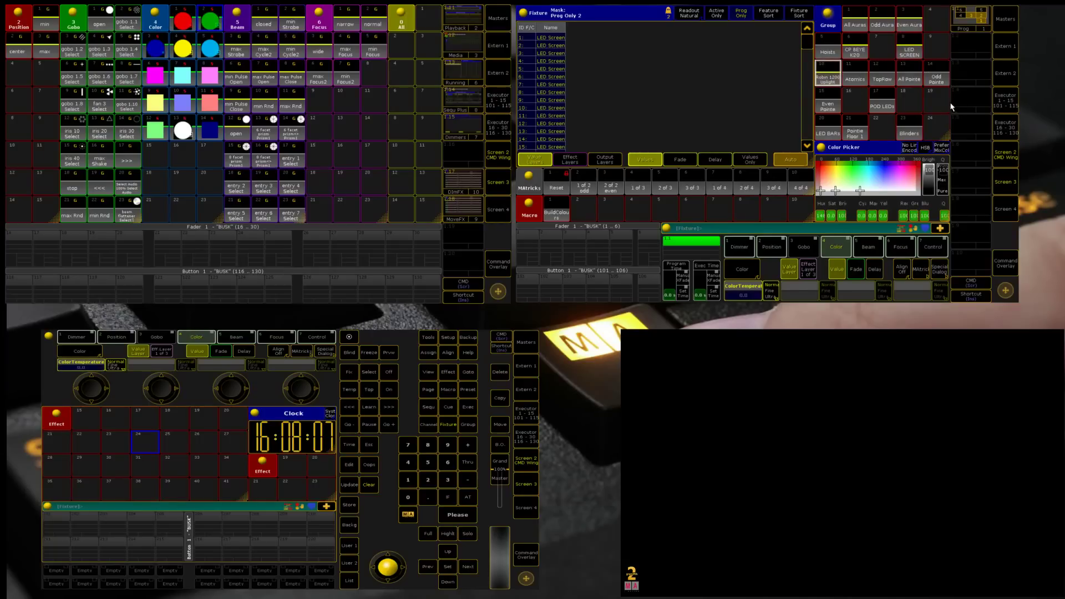
{"action": "left_click", "coordinate": [889, 102]}
{"action": "left_click", "coordinate": [909, 78]}
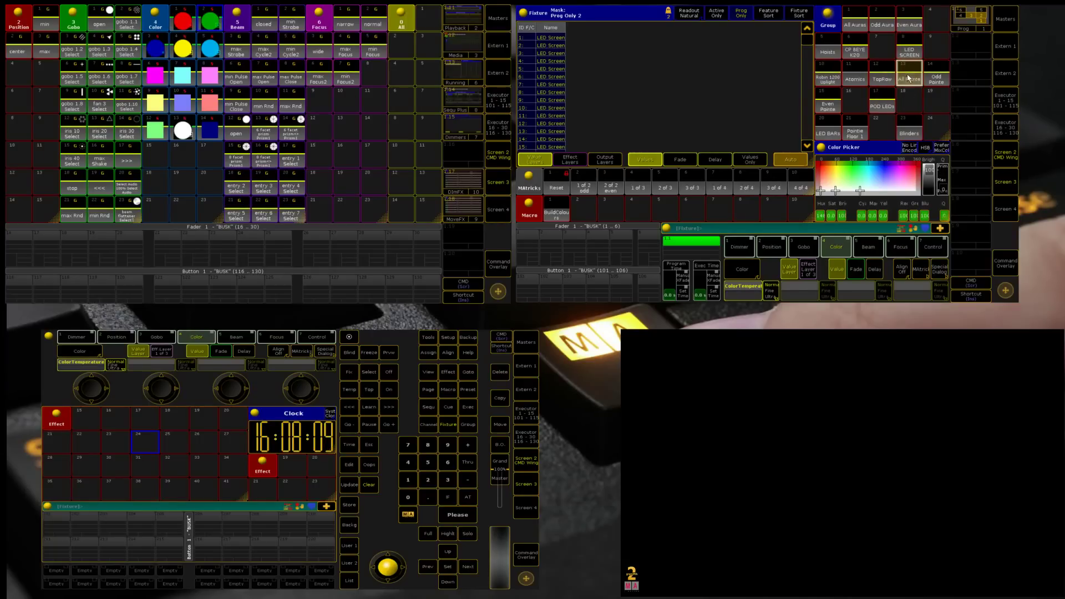
{"action": "left_click", "coordinate": [828, 131]}
{"action": "left_click", "coordinate": [855, 133]}
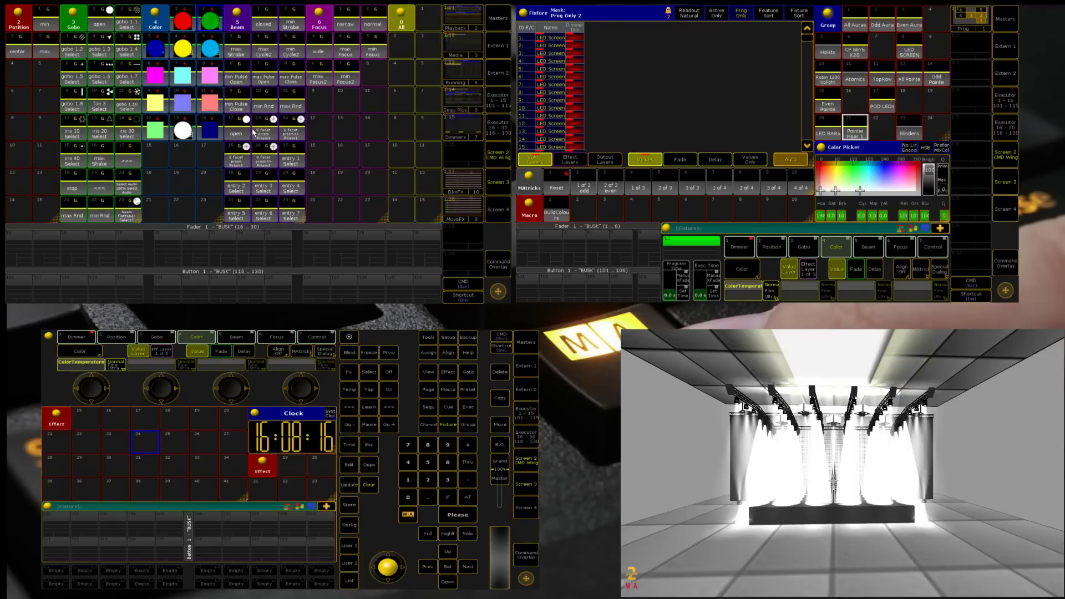
Test the global color presets one after another on the selected groups, from red and green through white to light yellow, and clear the programmer.
{"action": "left_click", "coordinate": [191, 24]}
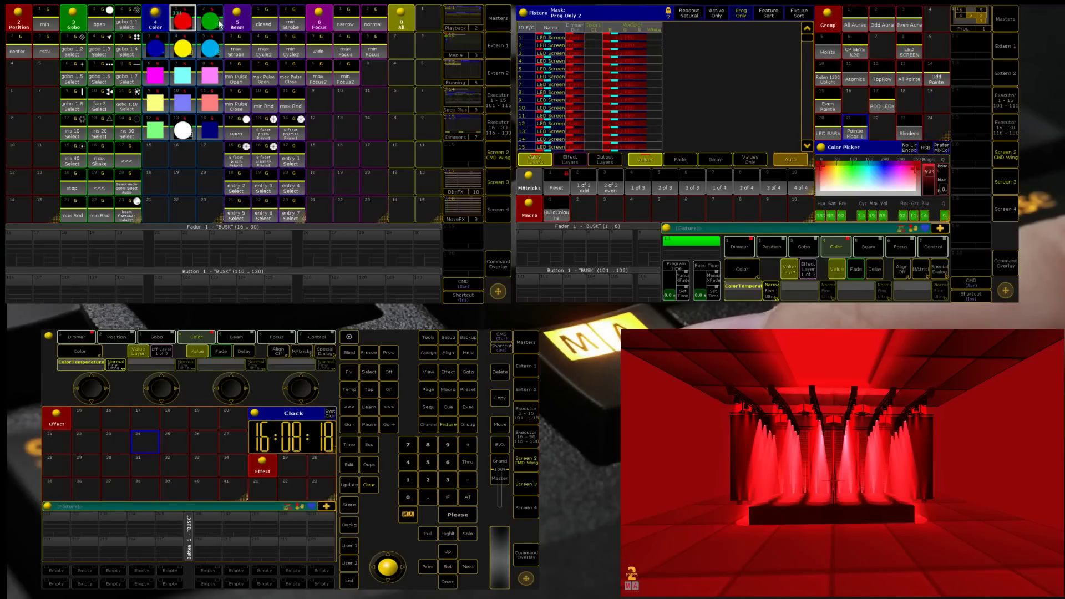
{"action": "left_click", "coordinate": [210, 22]}
{"action": "left_click", "coordinate": [213, 48]}
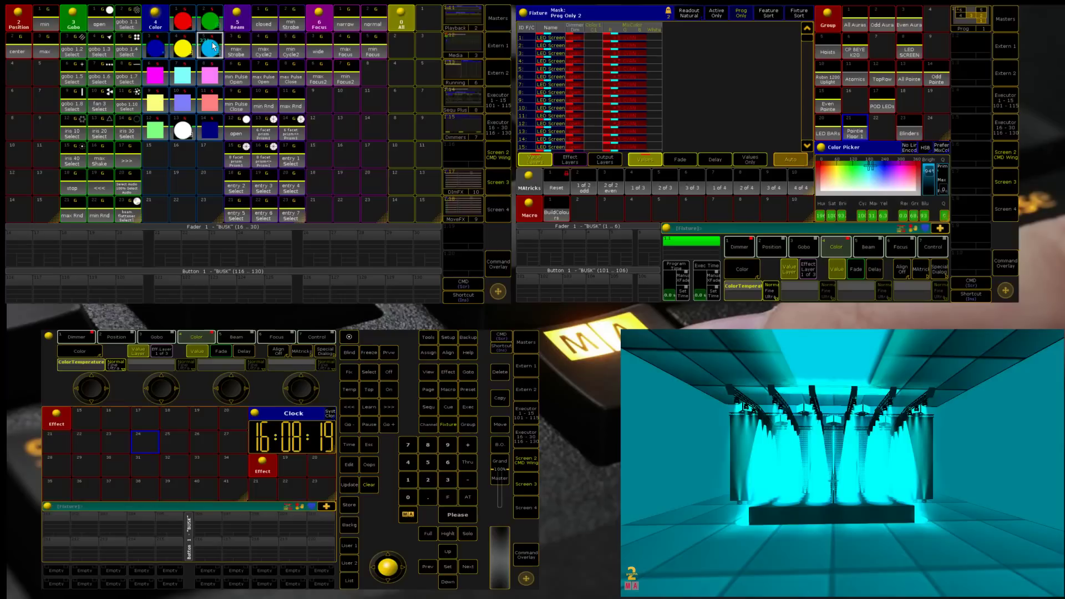
{"action": "left_click", "coordinate": [184, 51]}
{"action": "left_click", "coordinate": [157, 50]}
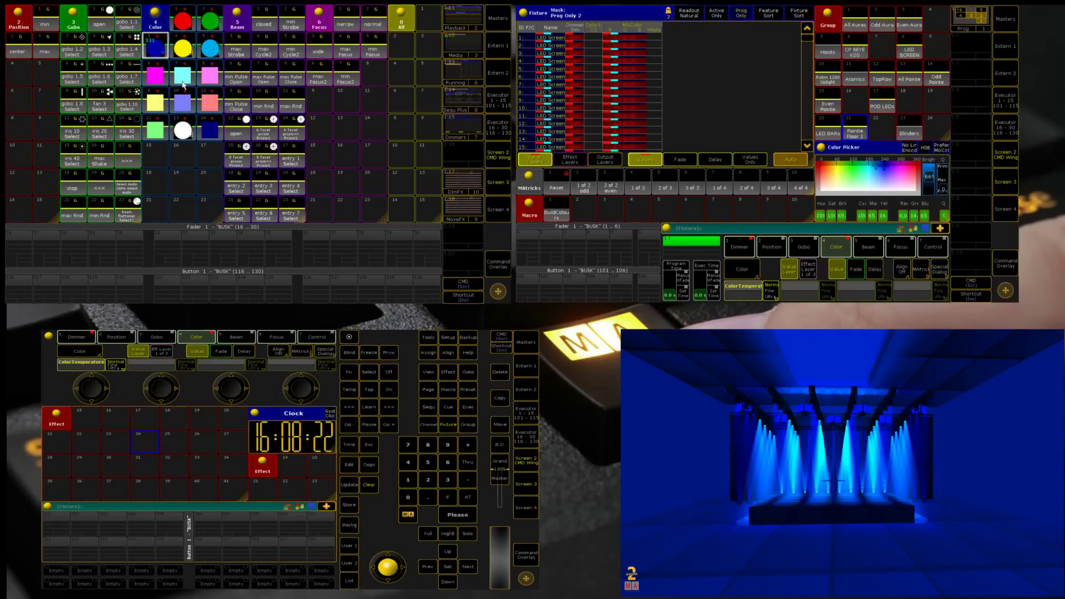
{"action": "left_click", "coordinate": [184, 76]}
{"action": "left_click", "coordinate": [184, 101]}
{"action": "left_click", "coordinate": [187, 128]}
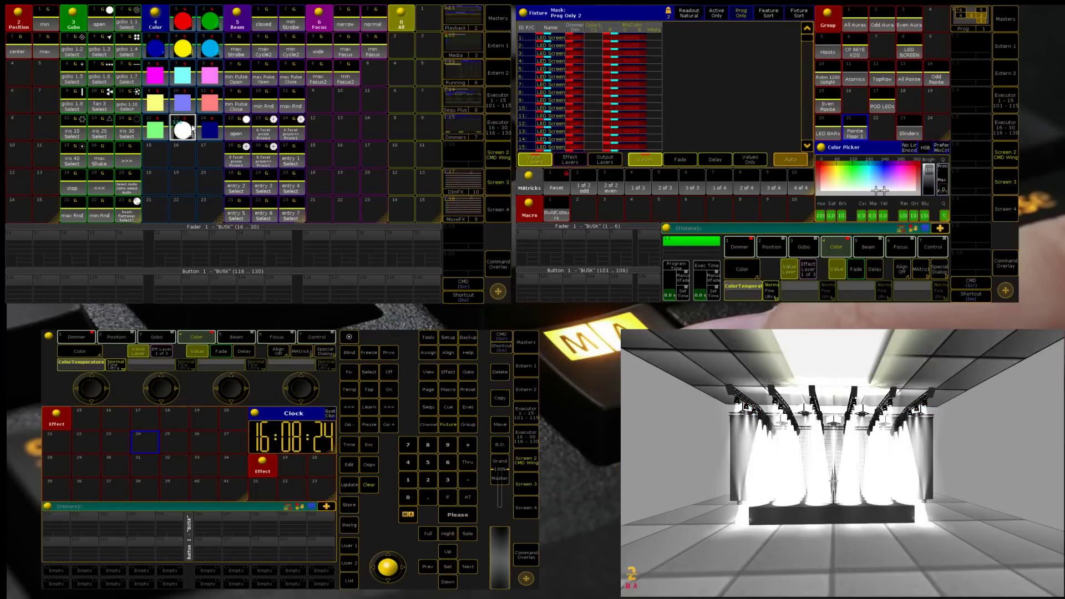
{"action": "left_click", "coordinate": [209, 132]}
{"action": "left_click", "coordinate": [157, 130]}
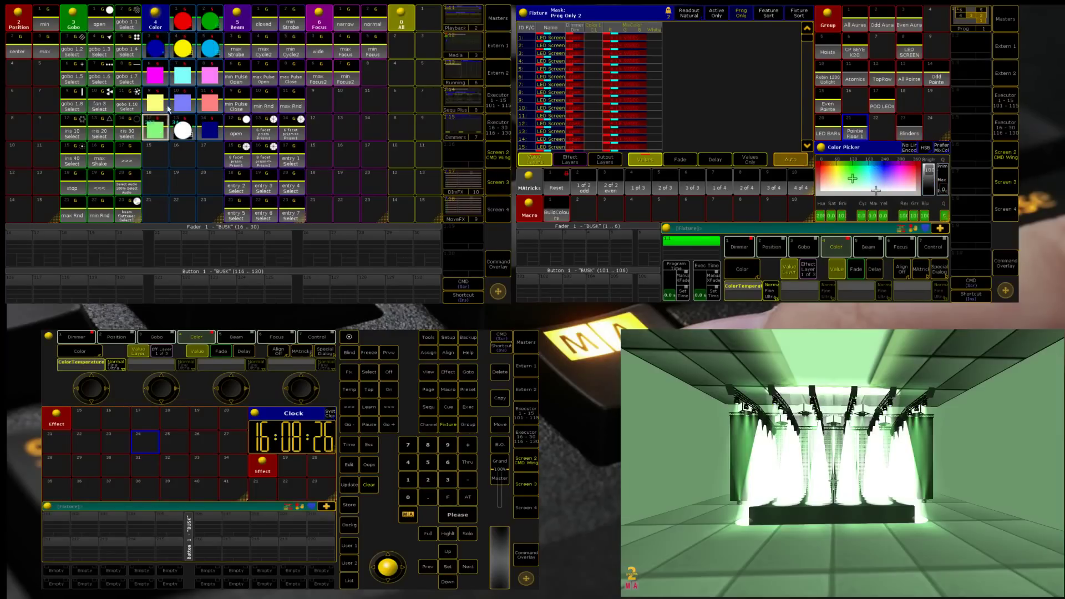
{"action": "left_click", "coordinate": [161, 103]}
{"action": "key", "text": "BackSpace"}
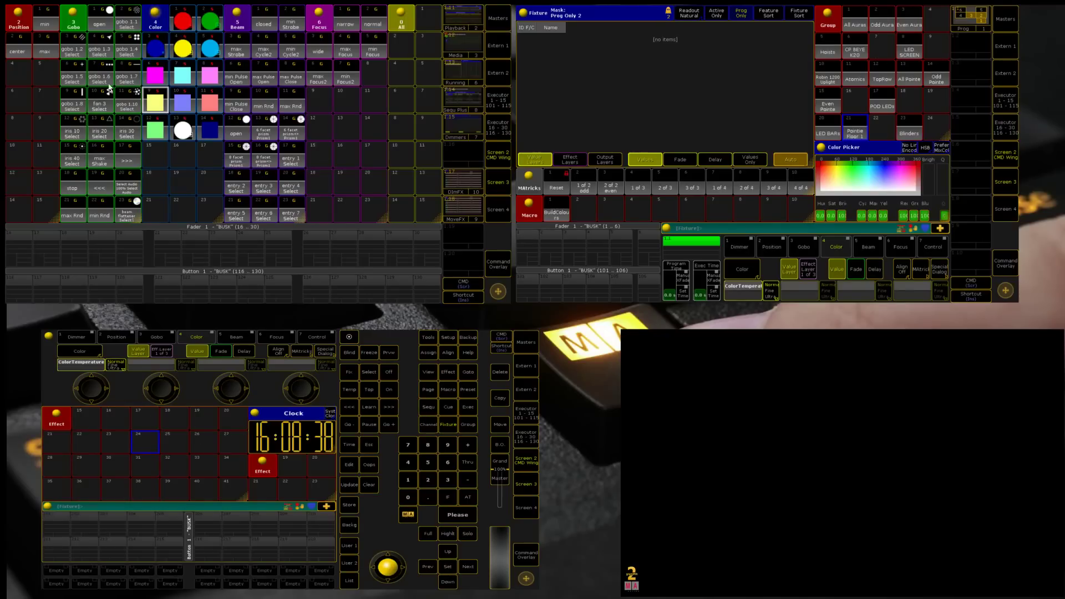
Try the All Auras group tilted forward in blue, highlight a single fixture to see its beam, and clear the programmer.
{"action": "left_click", "coordinate": [858, 22]}
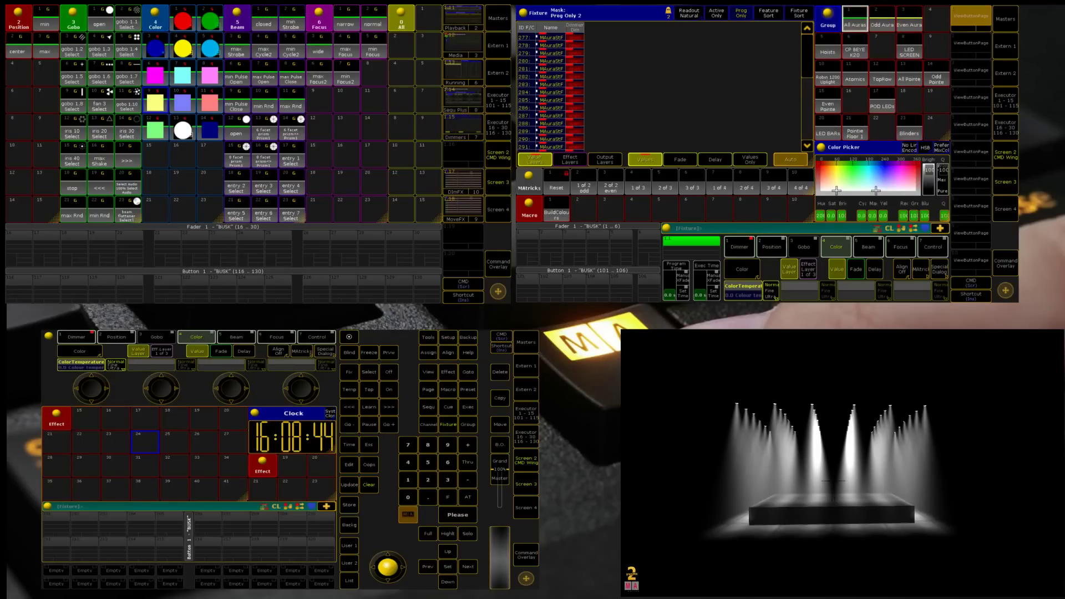
{"action": "left_click", "coordinate": [772, 247]}
{"action": "scroll", "coordinate": [161, 389], "scroll_direction": "up", "scroll_amount": 5}
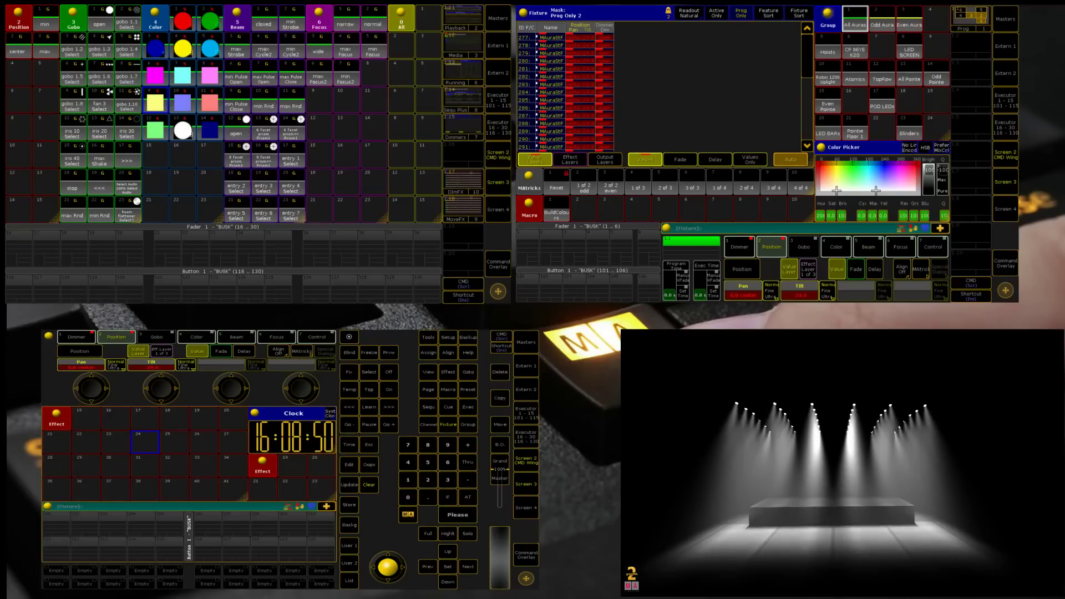
{"action": "left_click", "coordinate": [157, 47]}
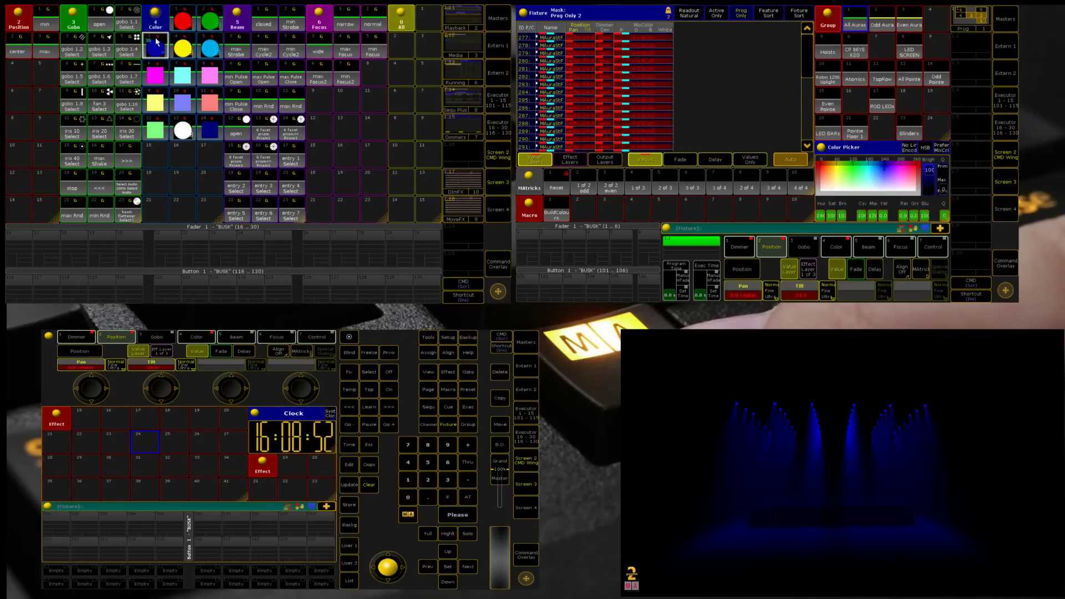
{"action": "key", "text": "h"}
{"action": "key", "text": "Right"}
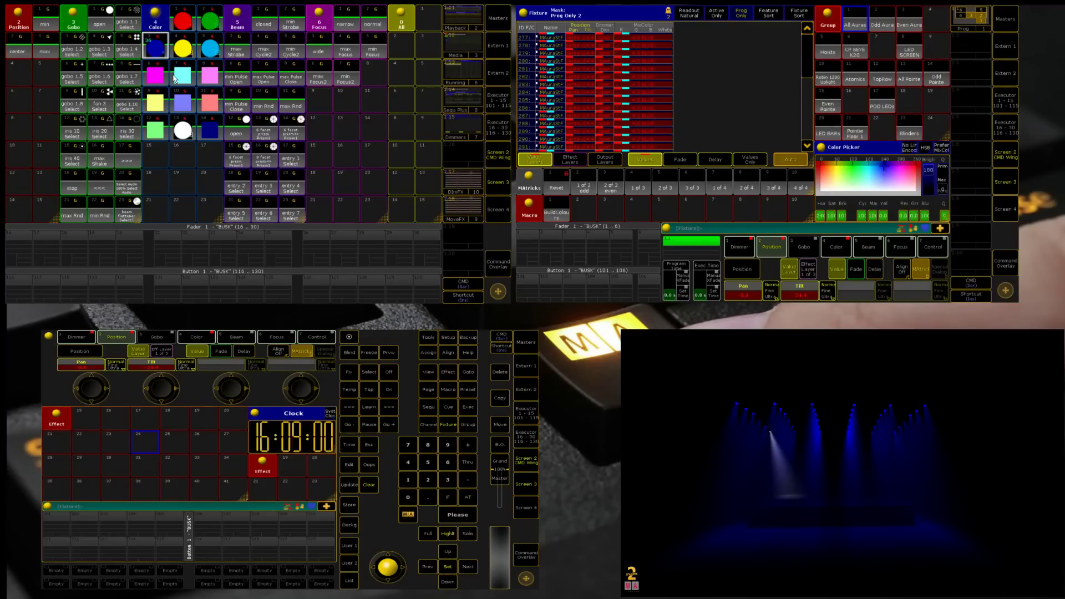
{"action": "key", "text": "BackSpace"}
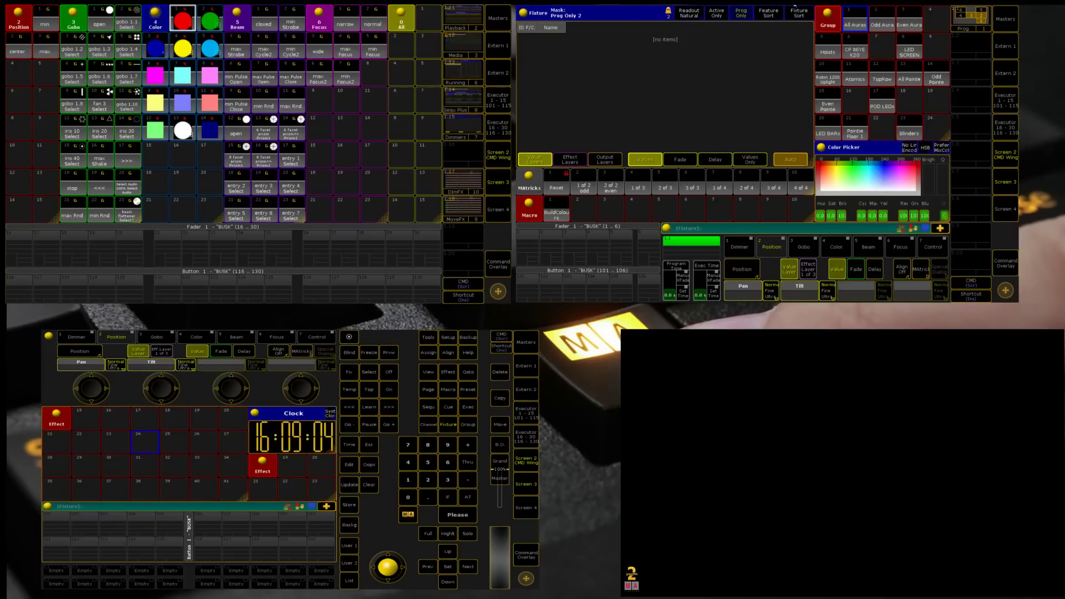
Bring the All Auras group to full, try spreading its pan and tilt with Align, and clear the programmer.
{"action": "left_click", "coordinate": [860, 28]}
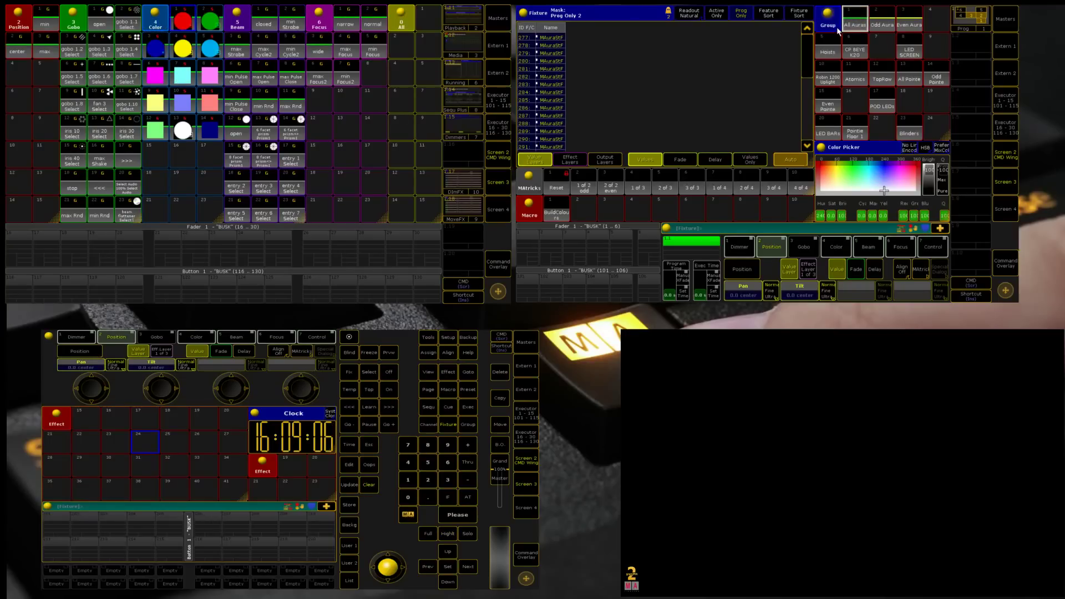
{"action": "key", "text": "Return"}
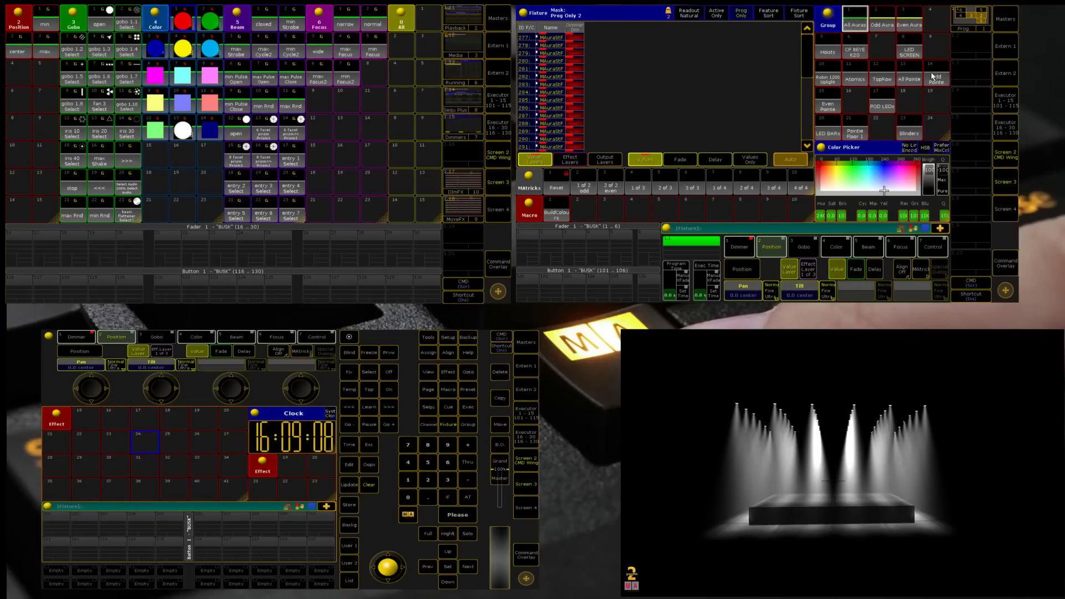
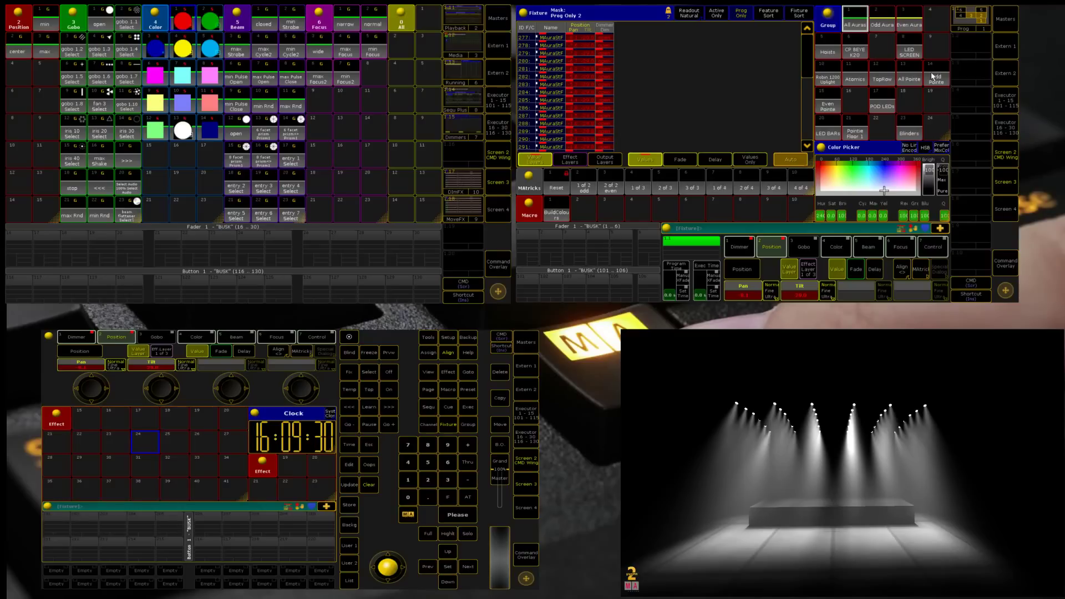
{"action": "key", "text": "a"}
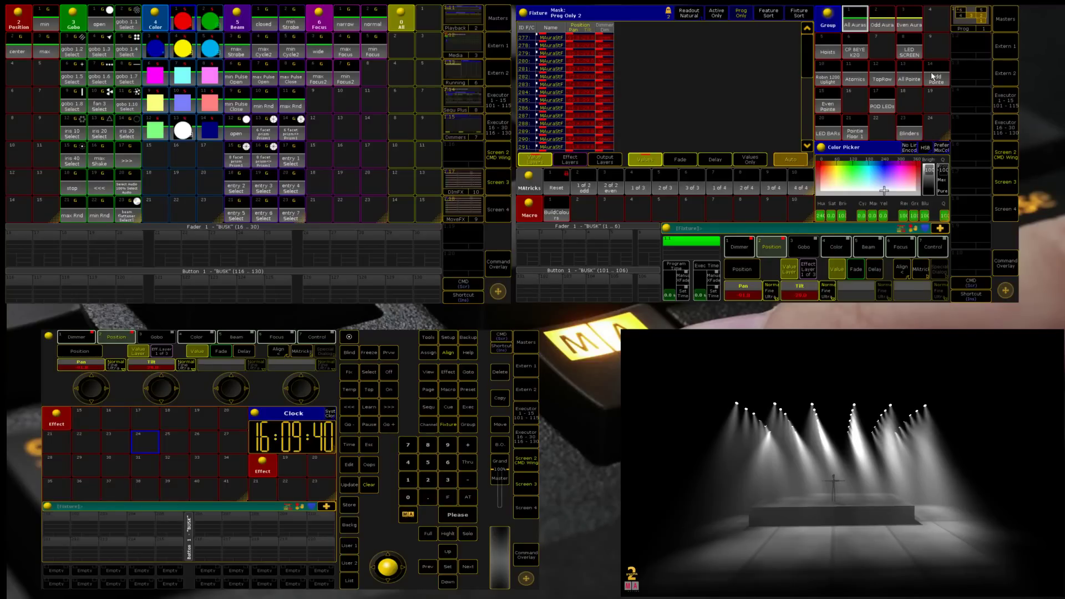
{"action": "key", "text": "Delete"}
{"action": "key", "text": "Delete"}
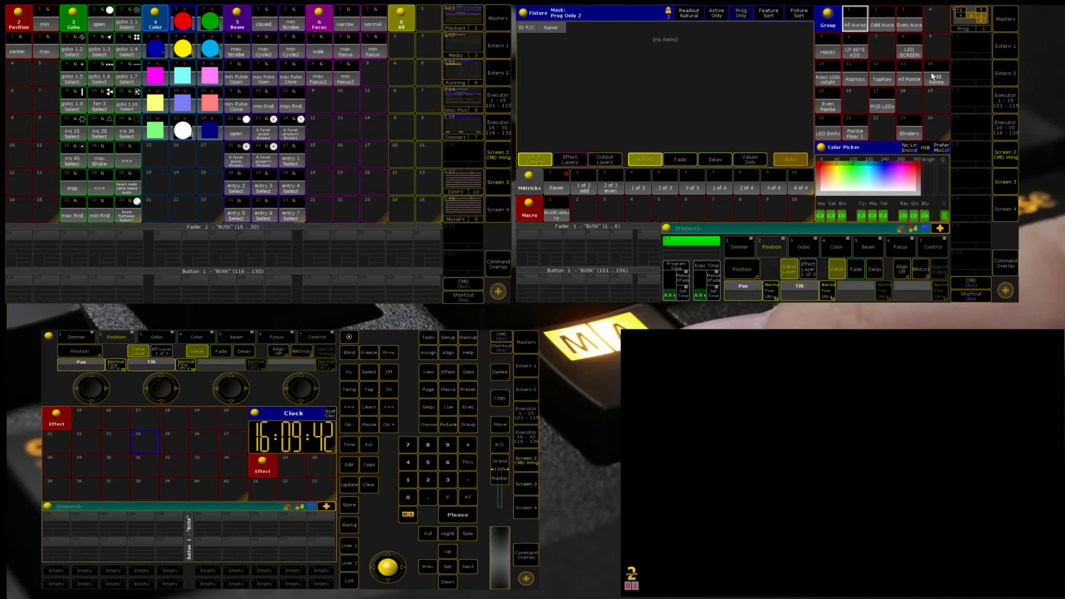
Position the CP BEYE K20 group with Align, store its pan and tilt into the center position preset, and clear the programmer.
{"action": "left_click", "coordinate": [855, 51]}
{"action": "key", "text": "a"}
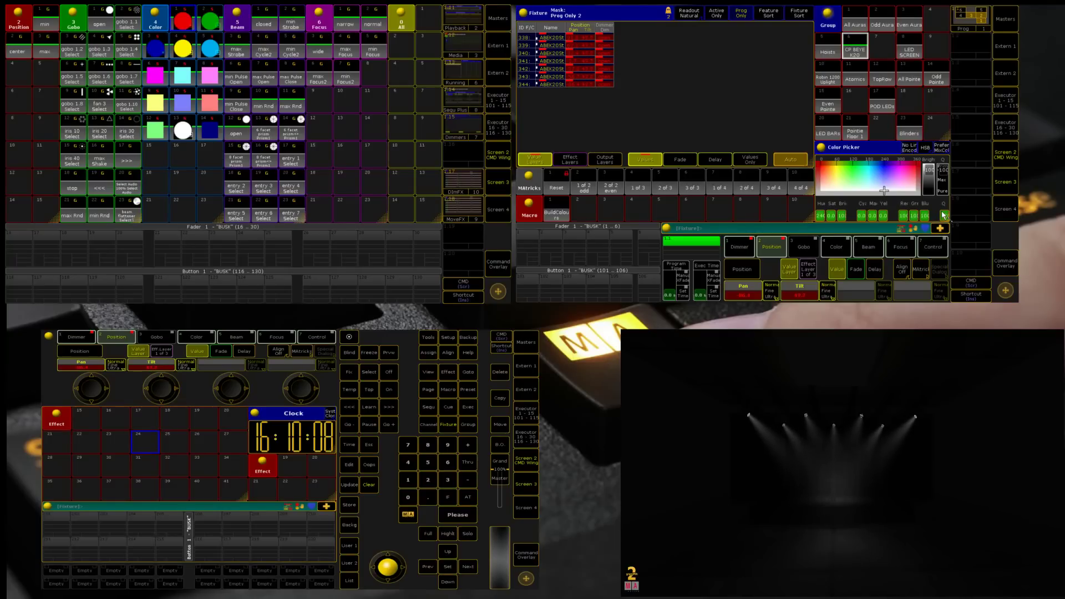
{"action": "key", "text": "s"}
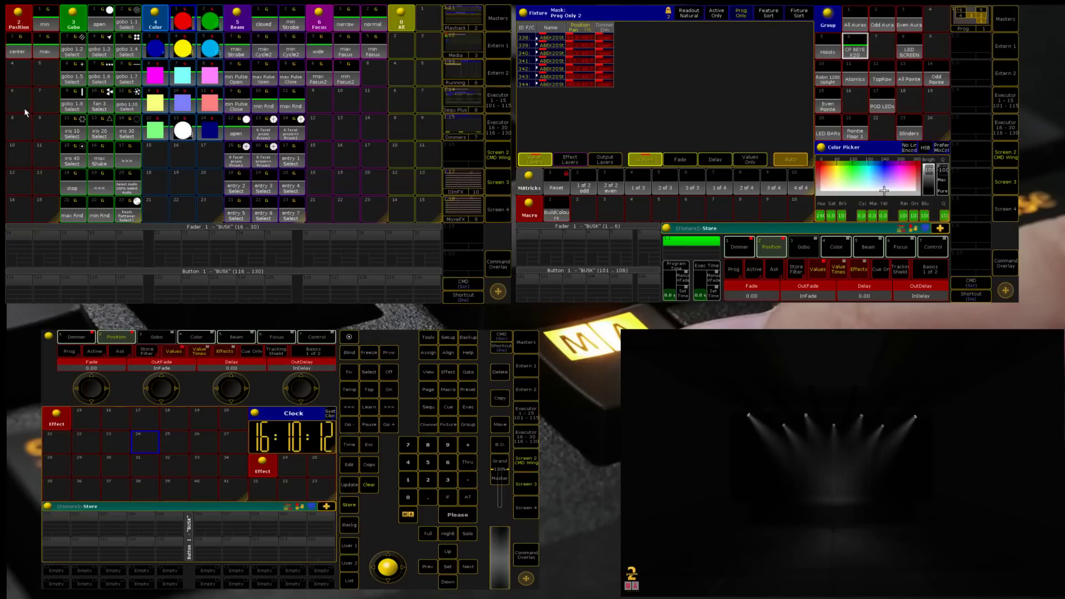
{"action": "left_click", "coordinate": [19, 51]}
{"action": "left_click", "coordinate": [219, 135]}
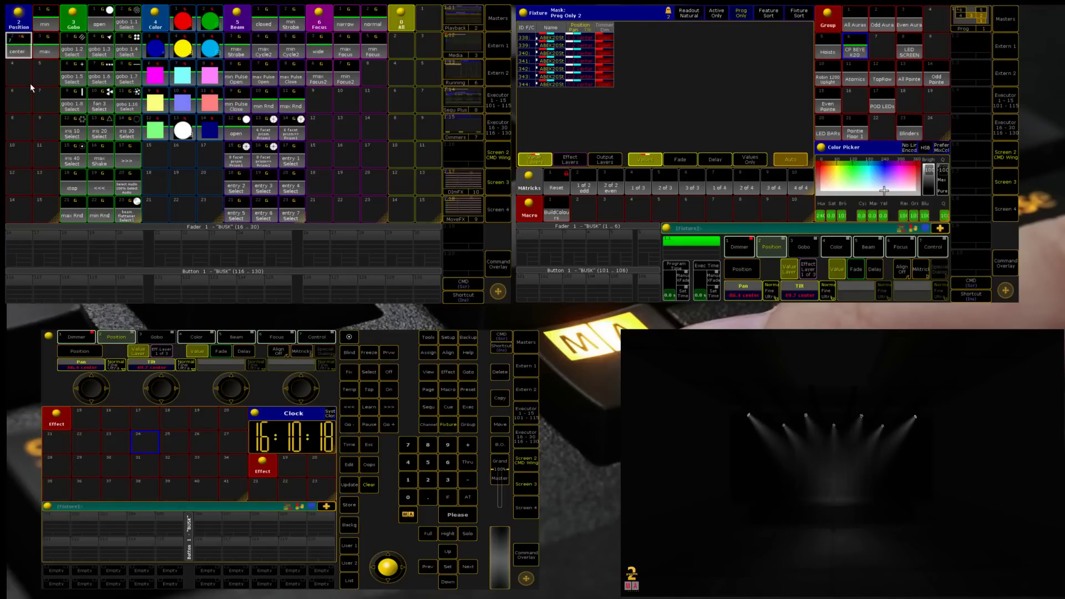
{"action": "key", "text": "BackSpace"}
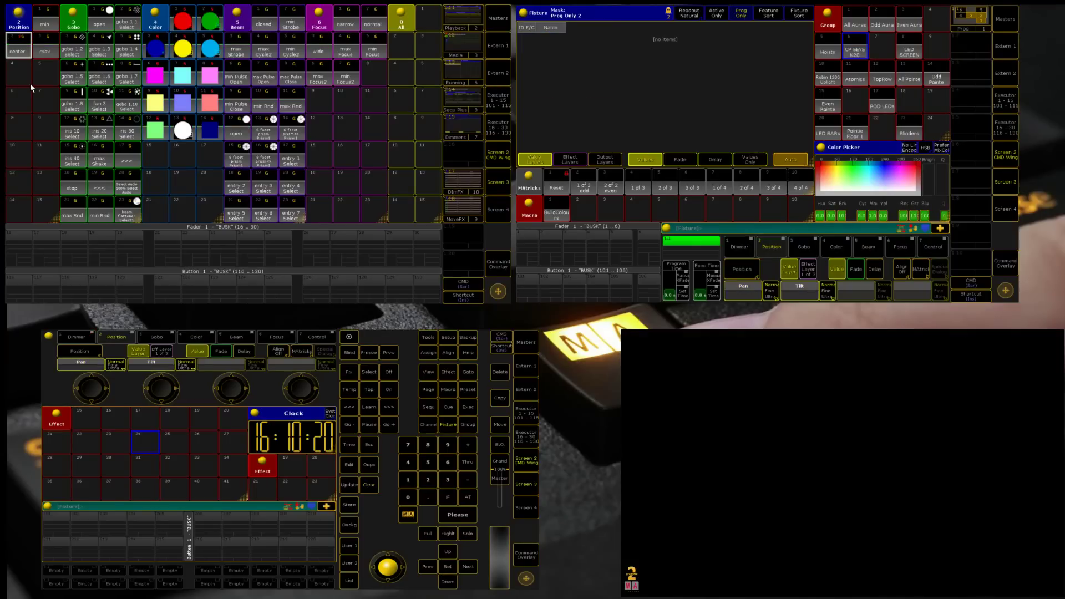
Select the All Auras group and store the current view of screen 2 on view button 1.1.
{"action": "left_click", "coordinate": [853, 26]}
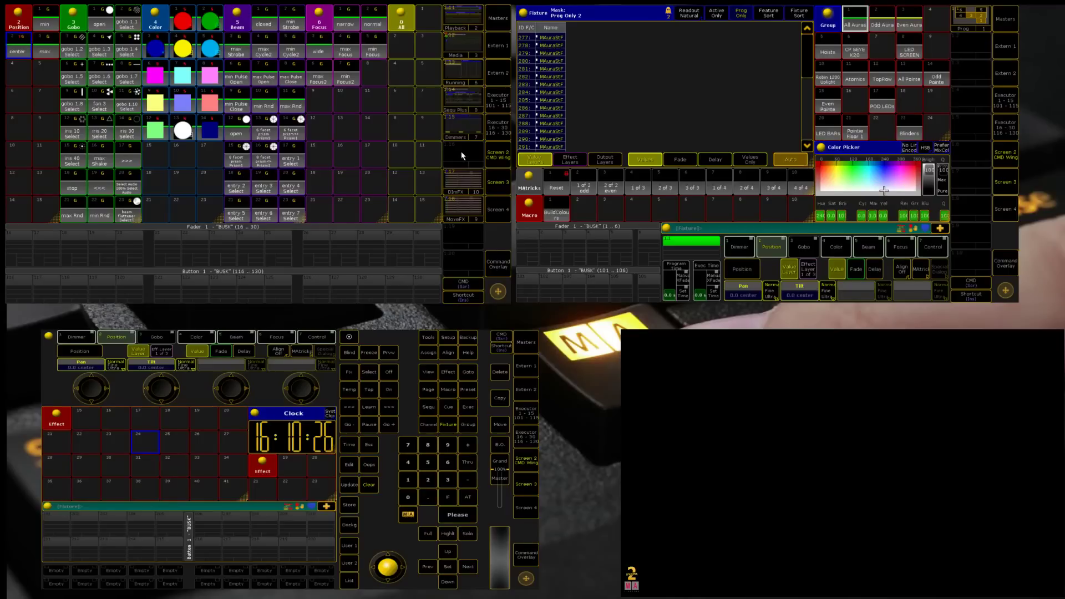
{"action": "left_click", "coordinate": [18, 16]}
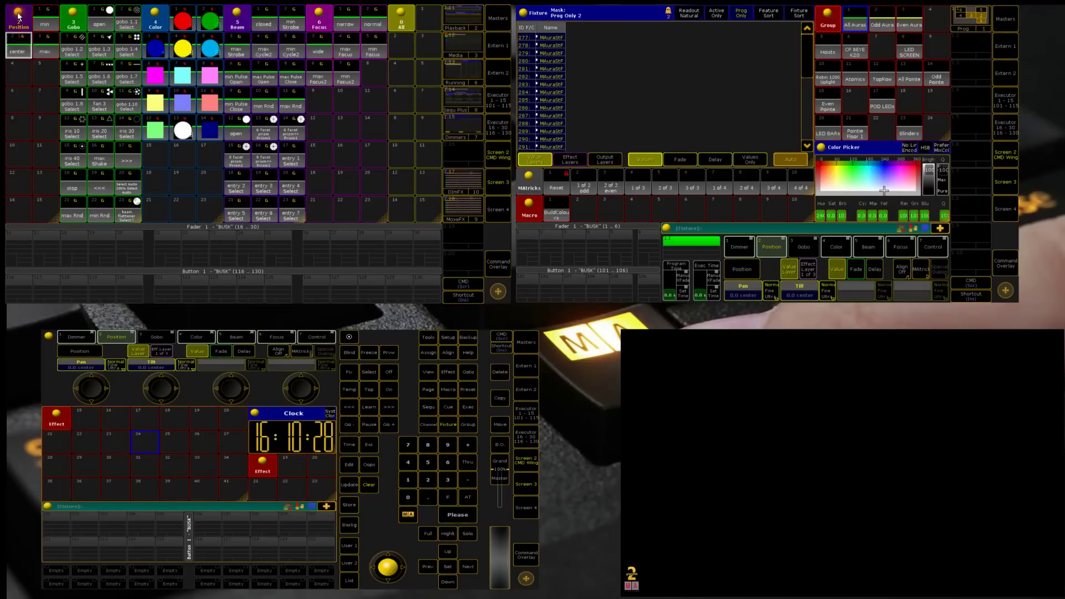
{"action": "left_click", "coordinate": [19, 181]}
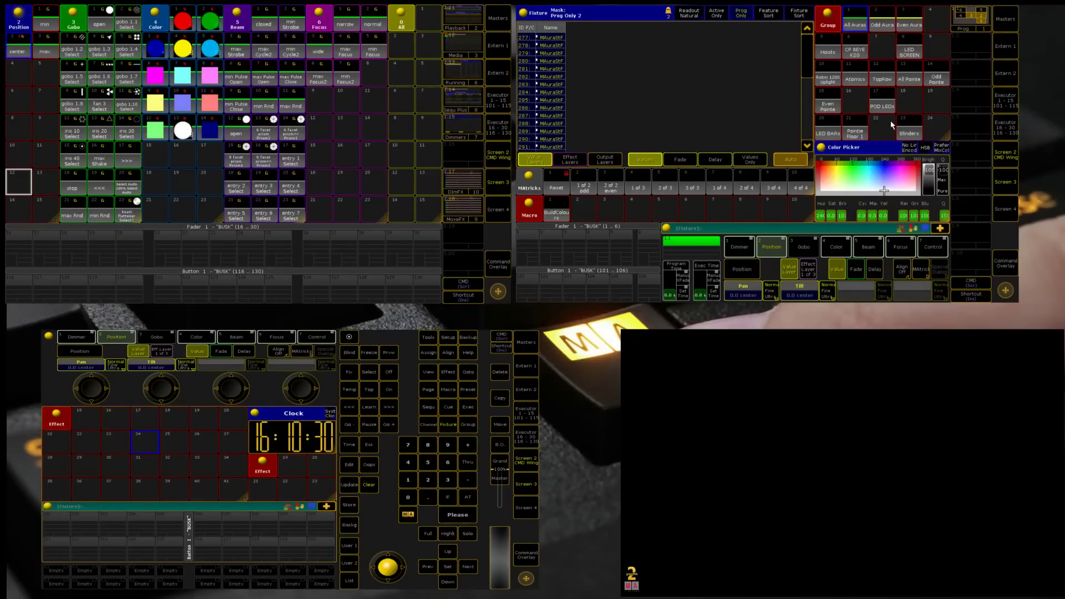
{"action": "key", "text": "s"}
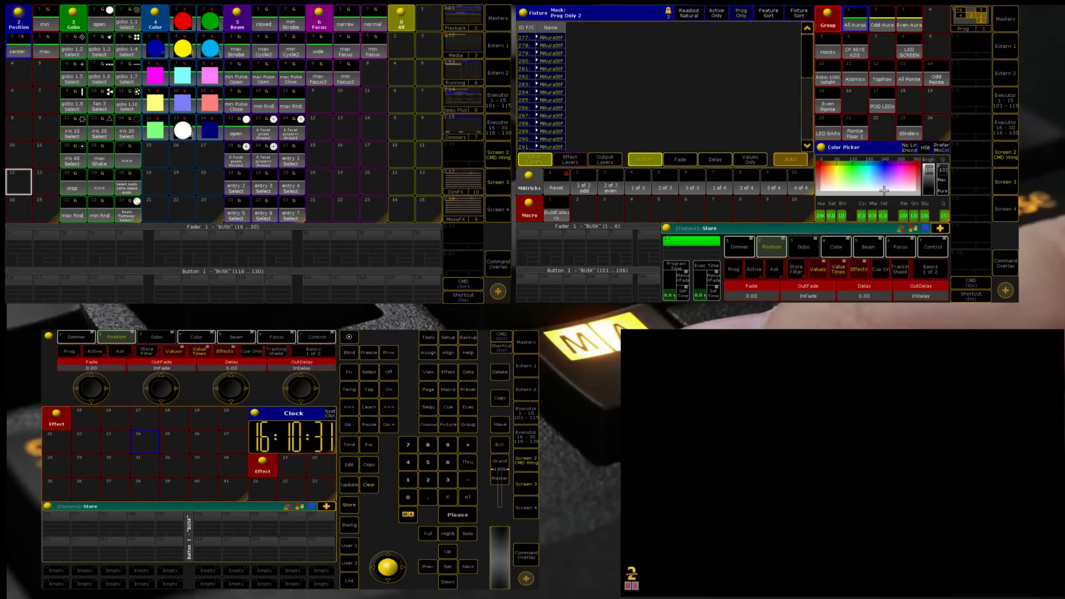
{"action": "left_click", "coordinate": [963, 30]}
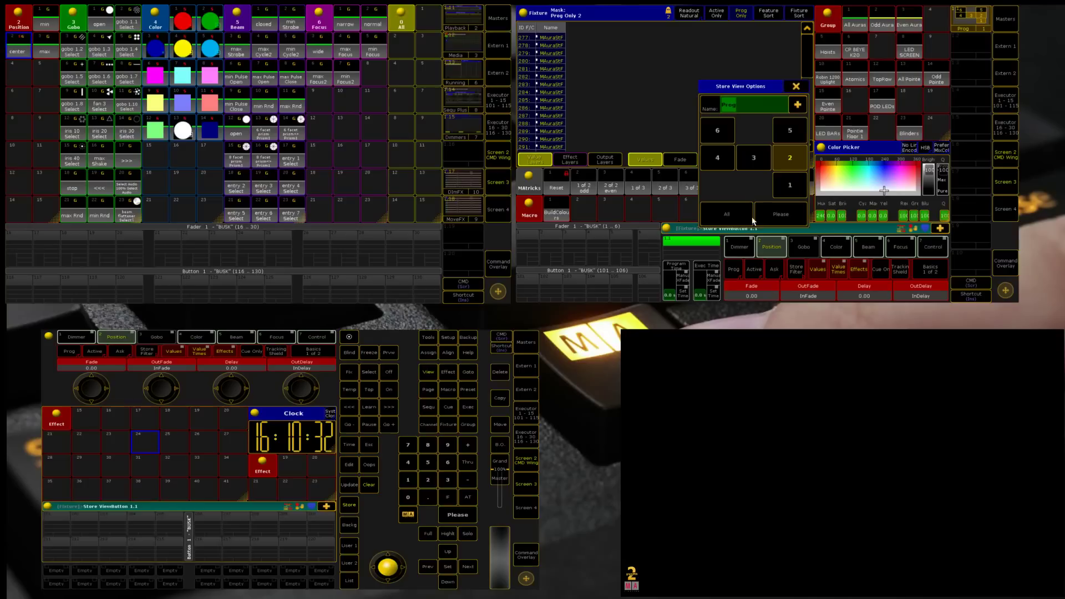
{"action": "left_click", "coordinate": [786, 212]}
Delete the Position preset window, clear the remaining windows from that screen, and create a Stage view there.
{"action": "left_click", "coordinate": [20, 18]}
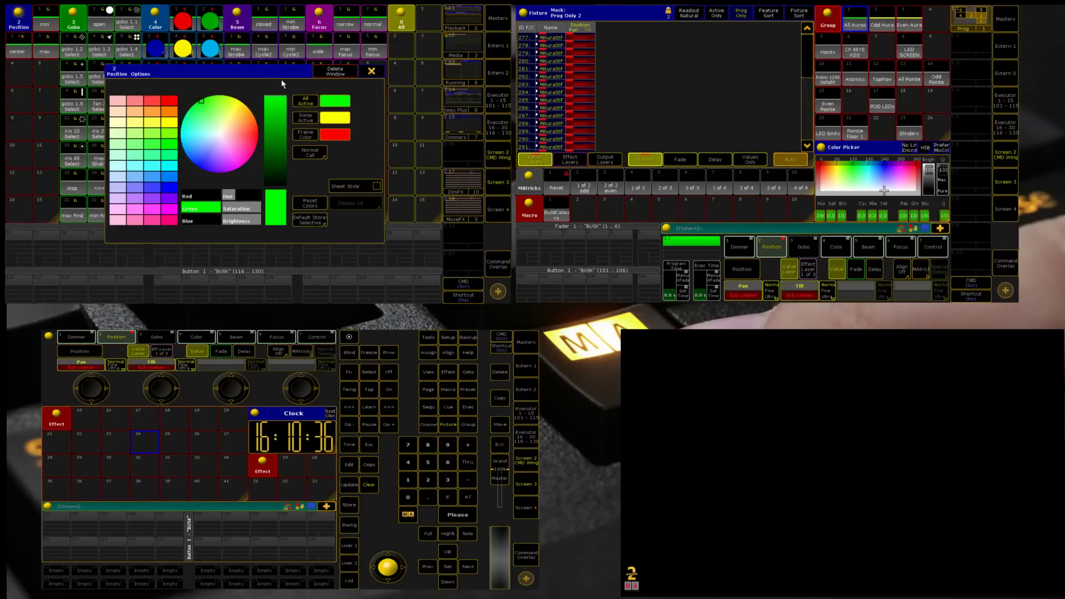
{"action": "left_click", "coordinate": [335, 71]}
{"action": "left_click", "coordinate": [318, 107]}
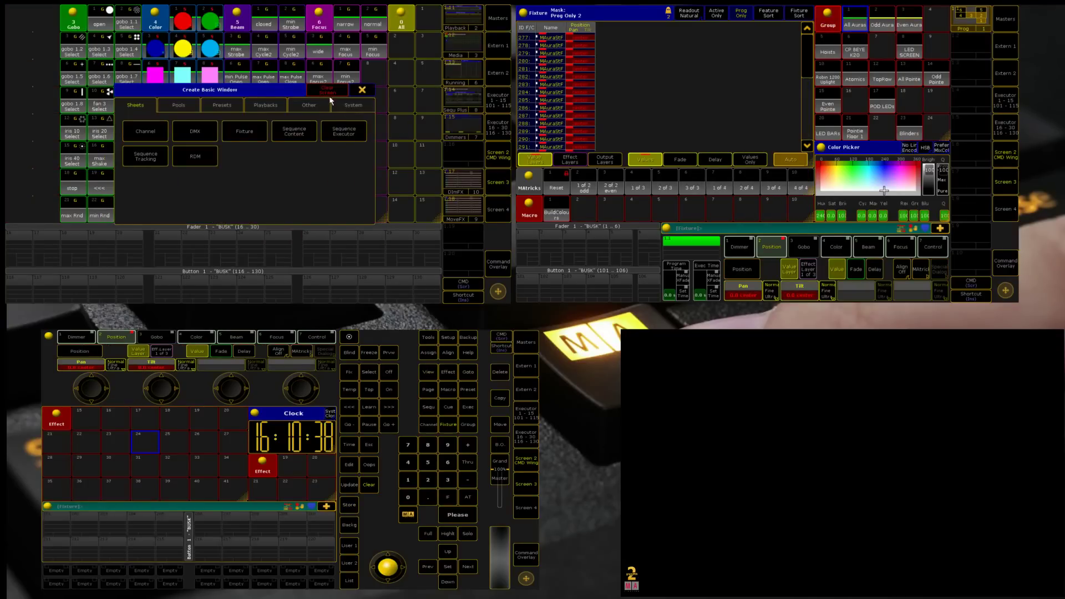
{"action": "left_click", "coordinate": [327, 90]}
{"action": "left_click", "coordinate": [295, 103]}
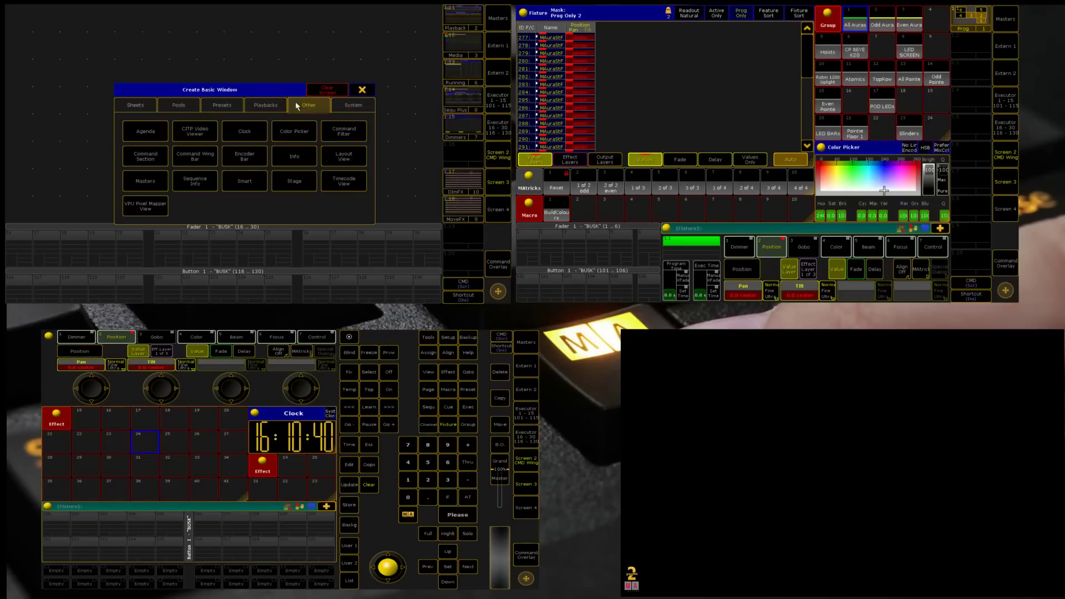
{"action": "left_click", "coordinate": [265, 105]}
{"action": "left_click", "coordinate": [202, 105]}
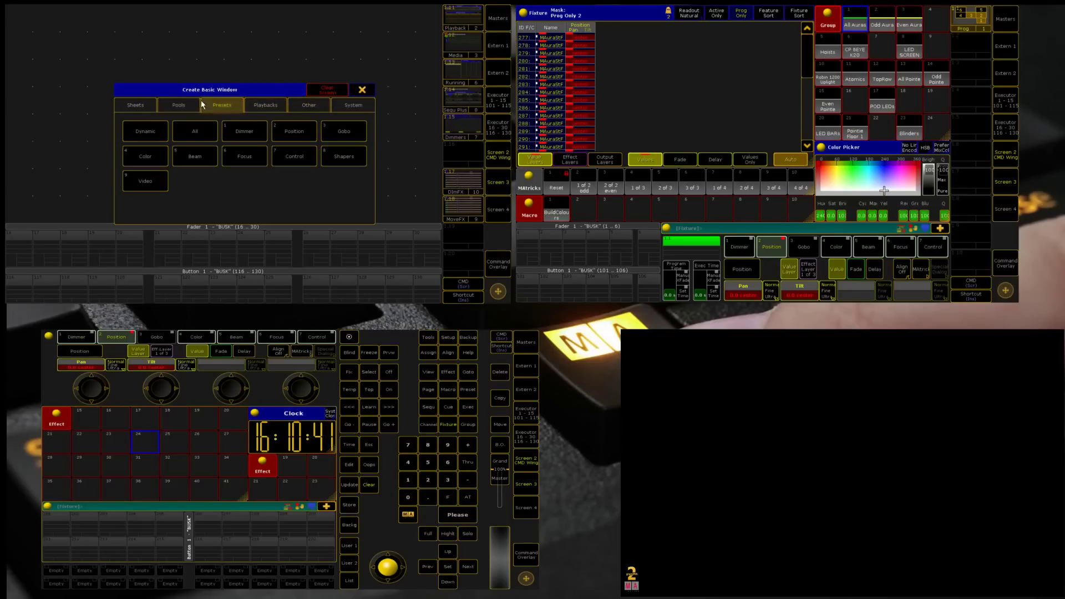
{"action": "left_click", "coordinate": [308, 105]}
{"action": "left_click", "coordinate": [293, 183]}
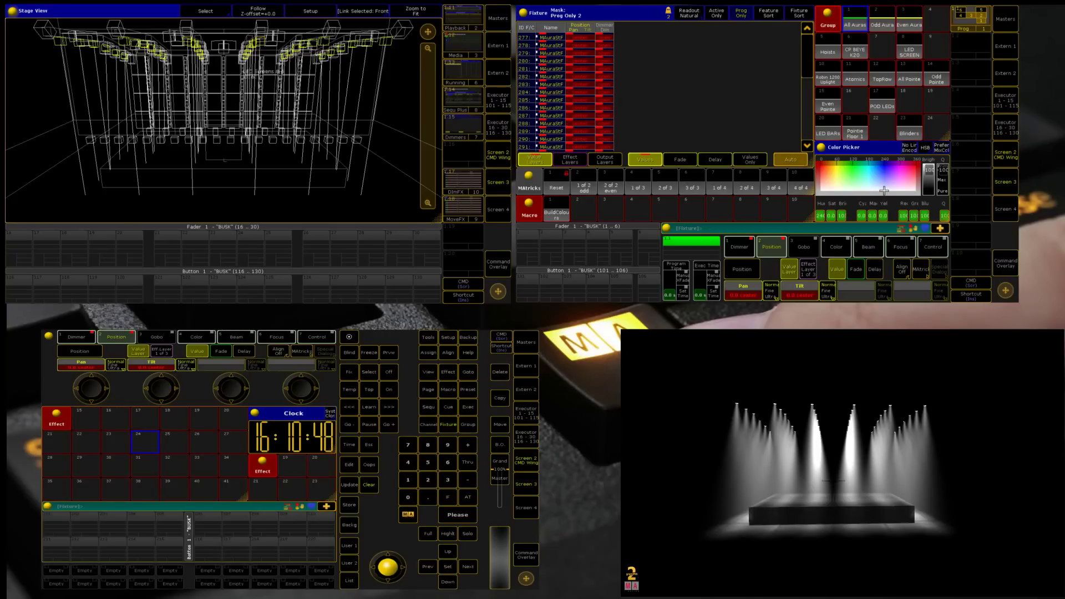
Turn on Follow in the Stage view and aim the All Auras beams at a point at the back center of the stage.
{"action": "left_click", "coordinate": [264, 17]}
{"action": "left_click", "coordinate": [229, 162]}
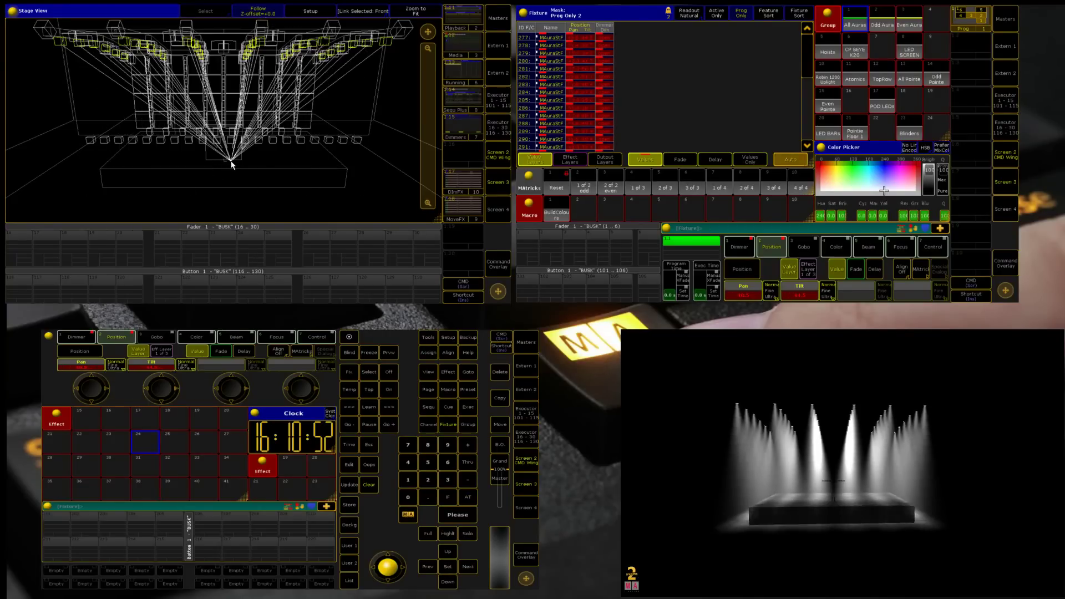
{"action": "left_click", "coordinate": [230, 163]}
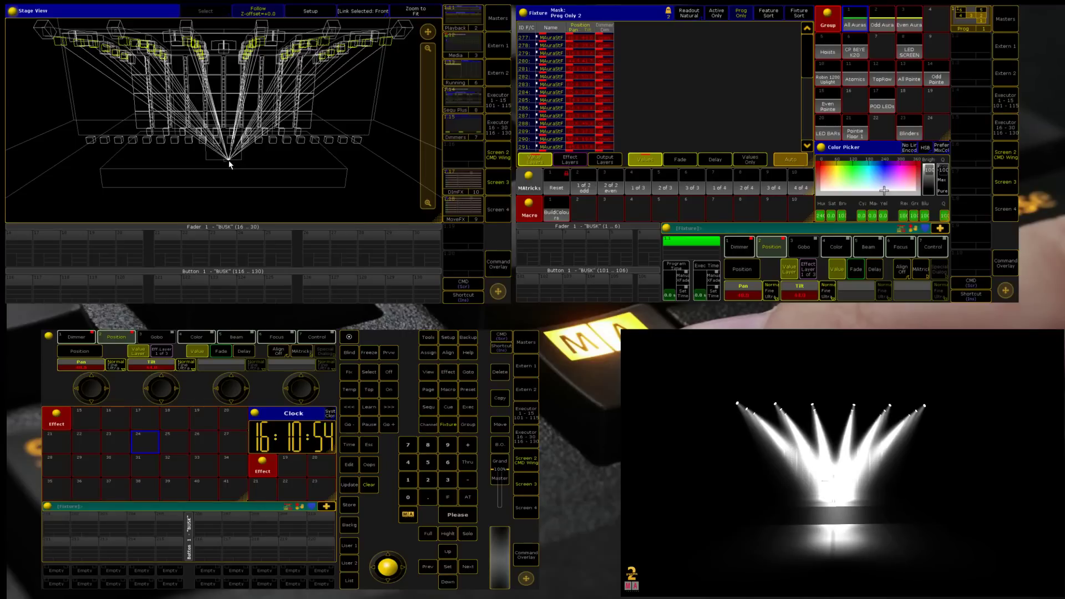
{"action": "left_click", "coordinate": [224, 161]}
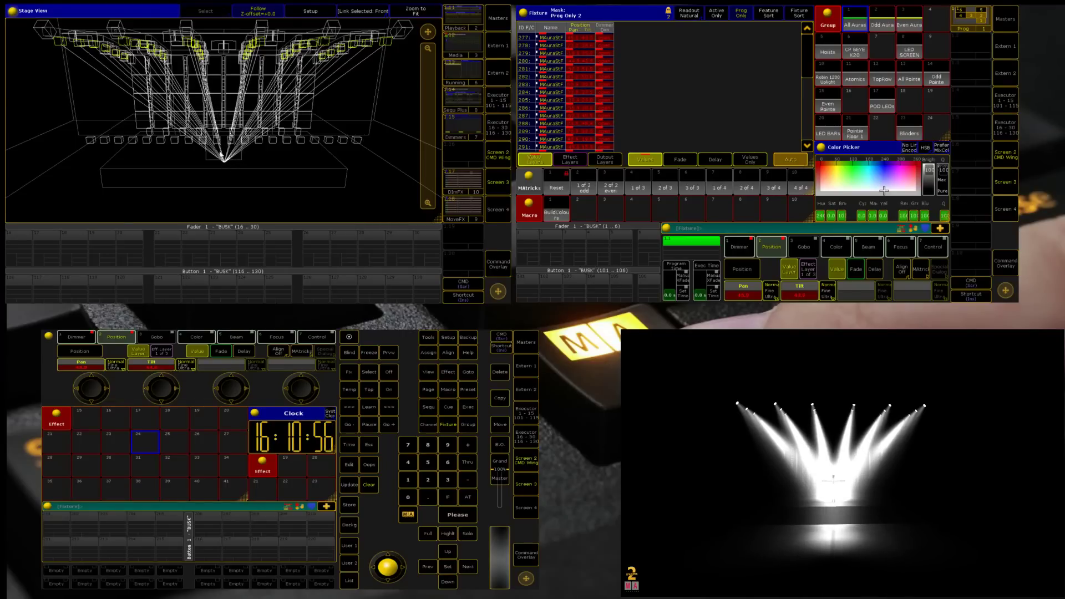
{"action": "key", "text": "s"}
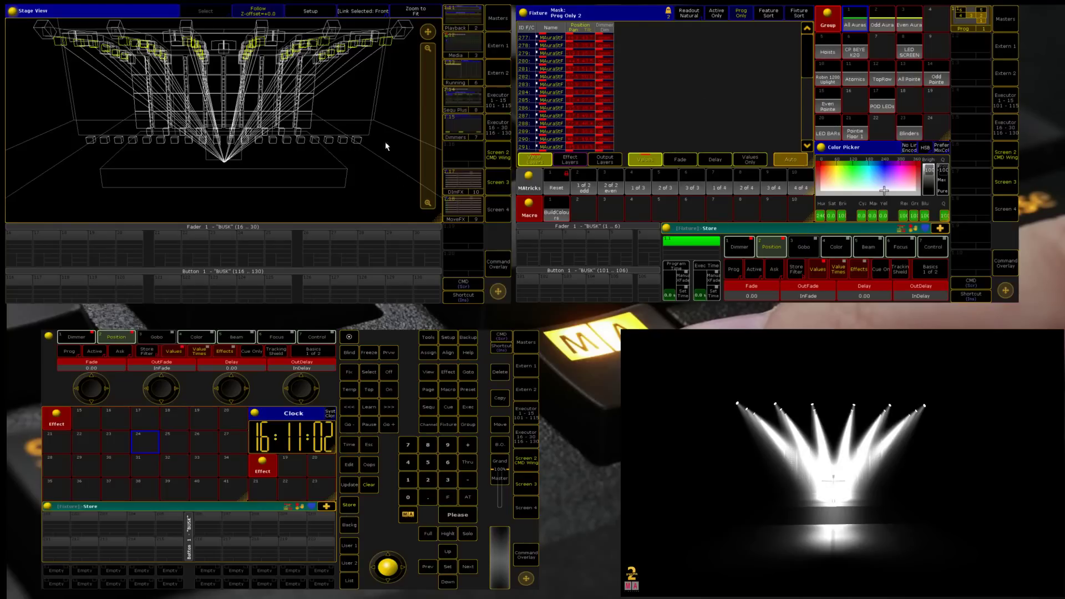
{"action": "key", "text": "Escape"}
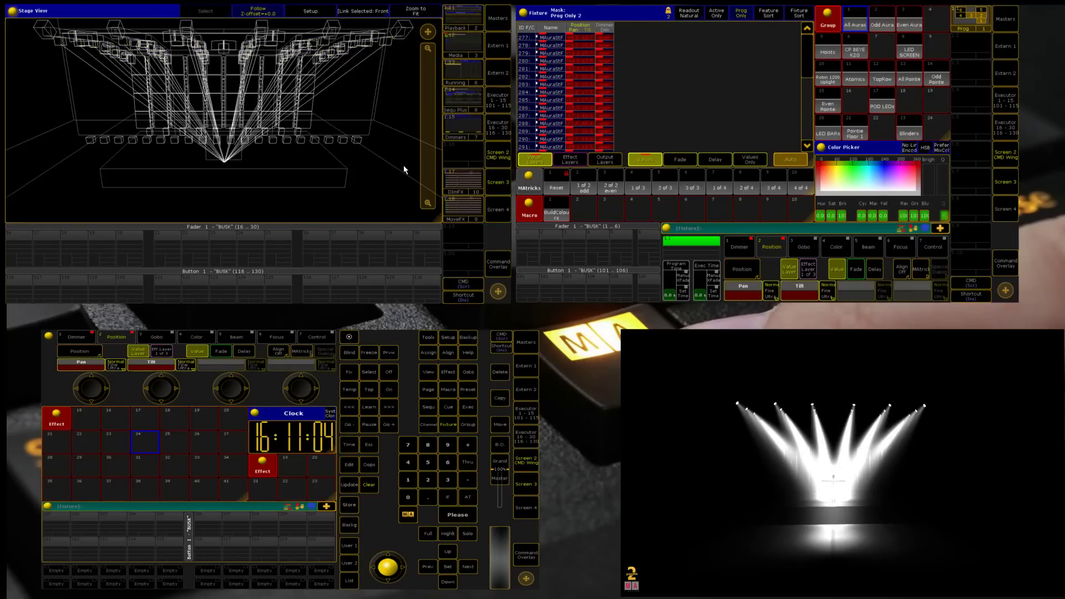
Shrink the Stage view to a little over half of the screen's width and create a Position preset window beside it.
{"action": "left_click_drag", "start_coordinate": [442, 223], "coordinate": [278, 222]}
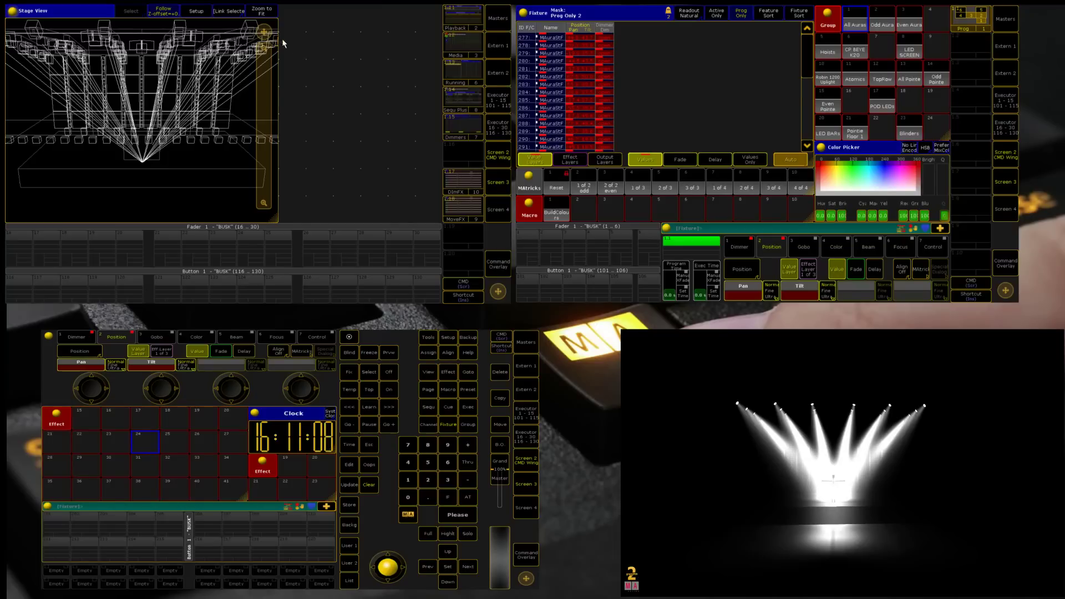
{"action": "left_click", "coordinate": [285, 12]}
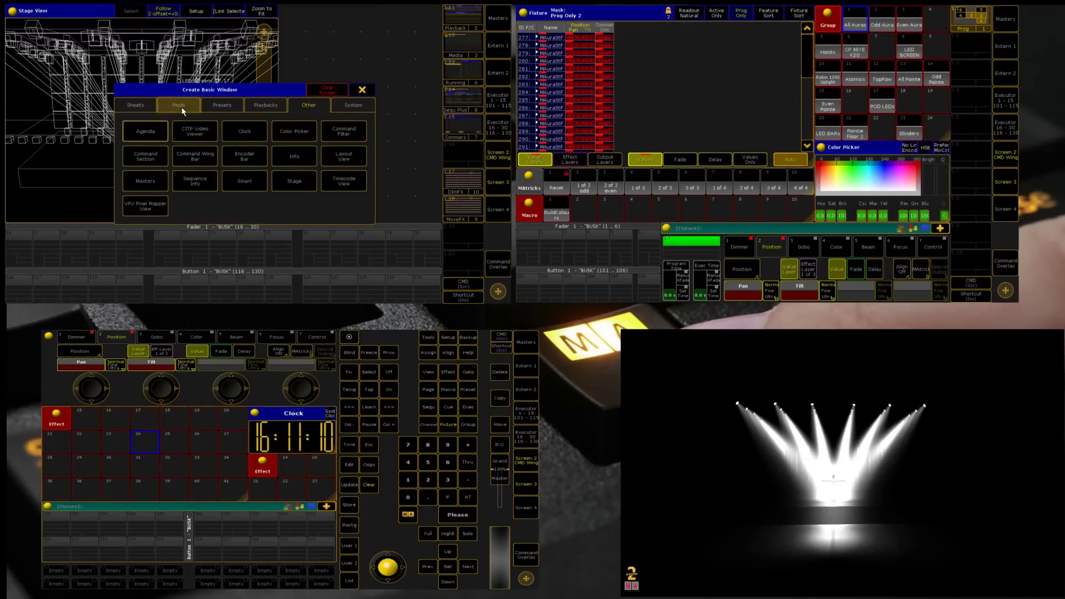
{"action": "left_click", "coordinate": [222, 105]}
{"action": "left_click", "coordinate": [305, 131]}
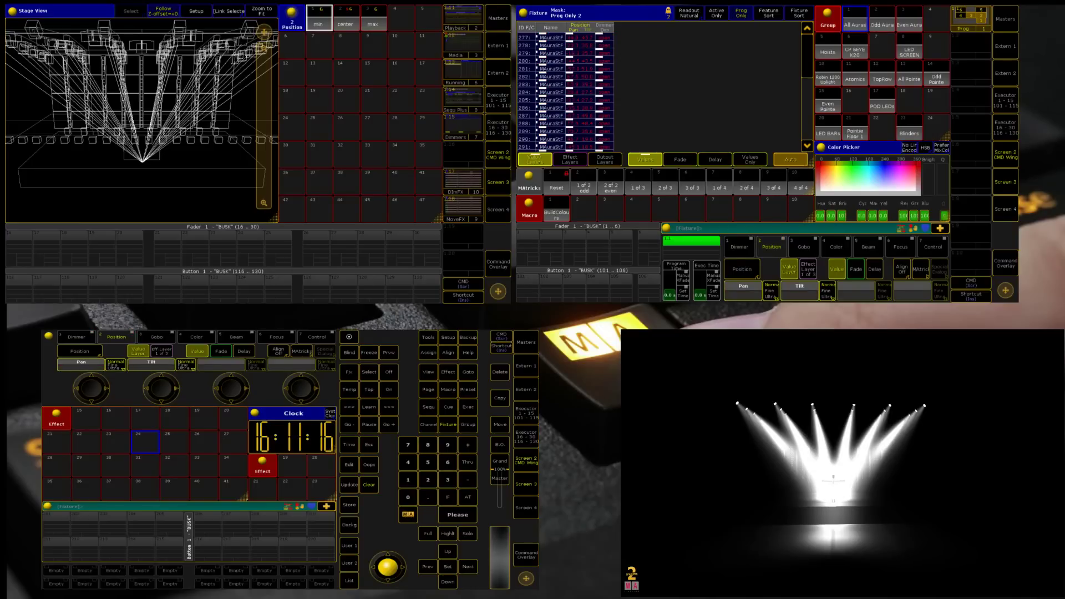
Try to merge the All Auras aim into the center position preset, then recall that preset on the group.
{"action": "left_click", "coordinate": [856, 25]}
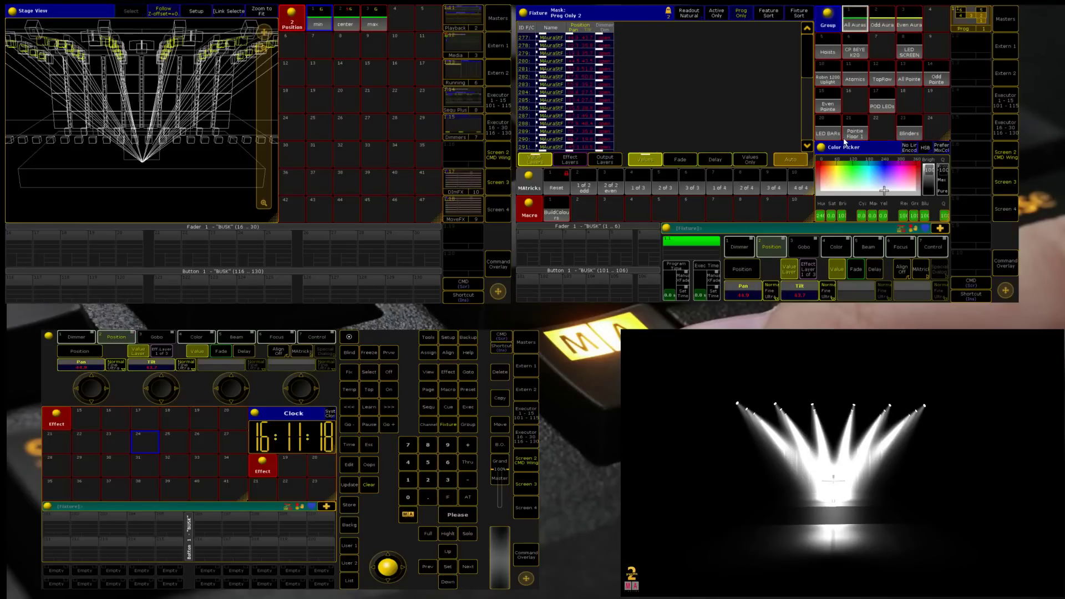
{"action": "key", "text": "s"}
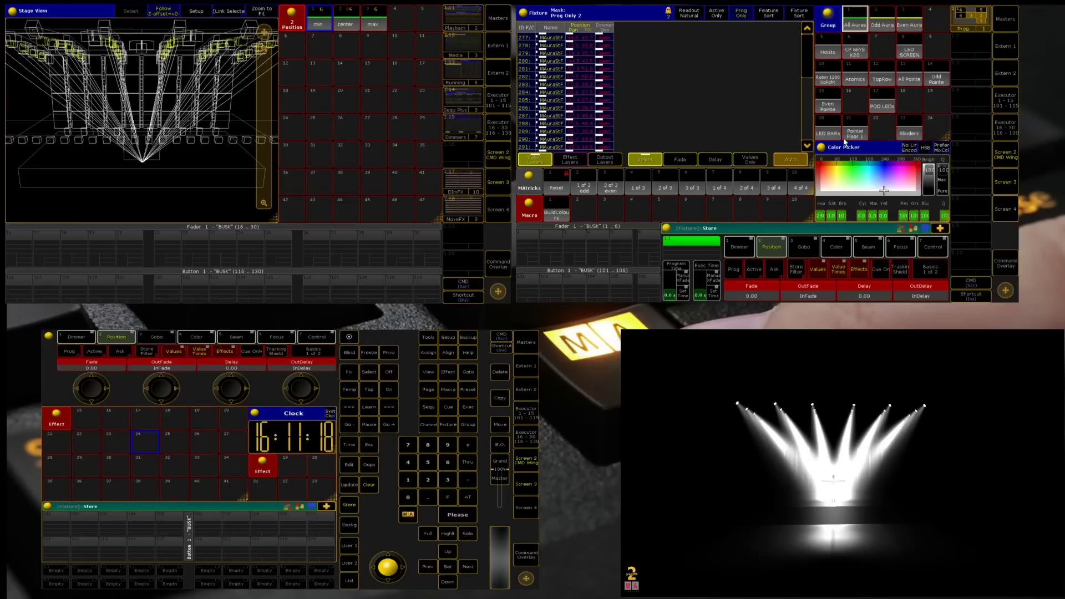
{"action": "left_click", "coordinate": [346, 22]}
{"action": "left_click", "coordinate": [224, 133]}
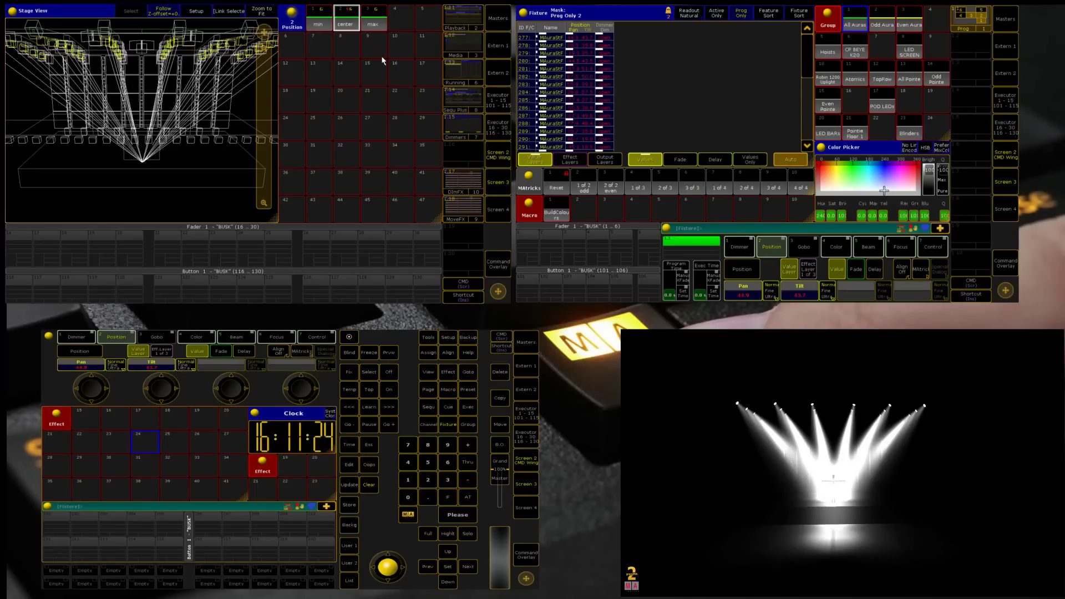
{"action": "key", "text": "s"}
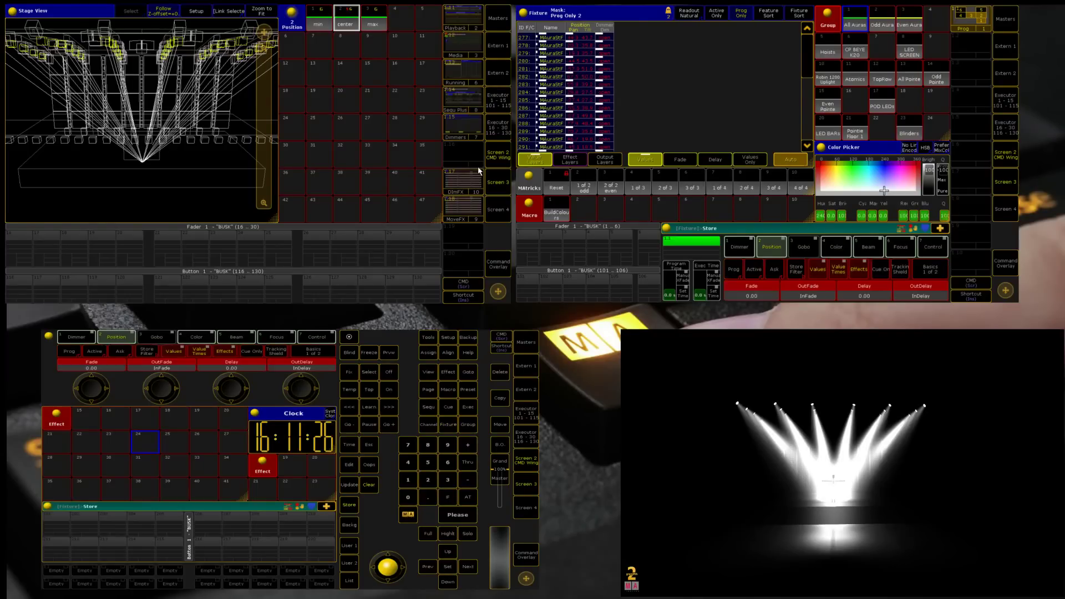
{"action": "left_click", "coordinate": [347, 23]}
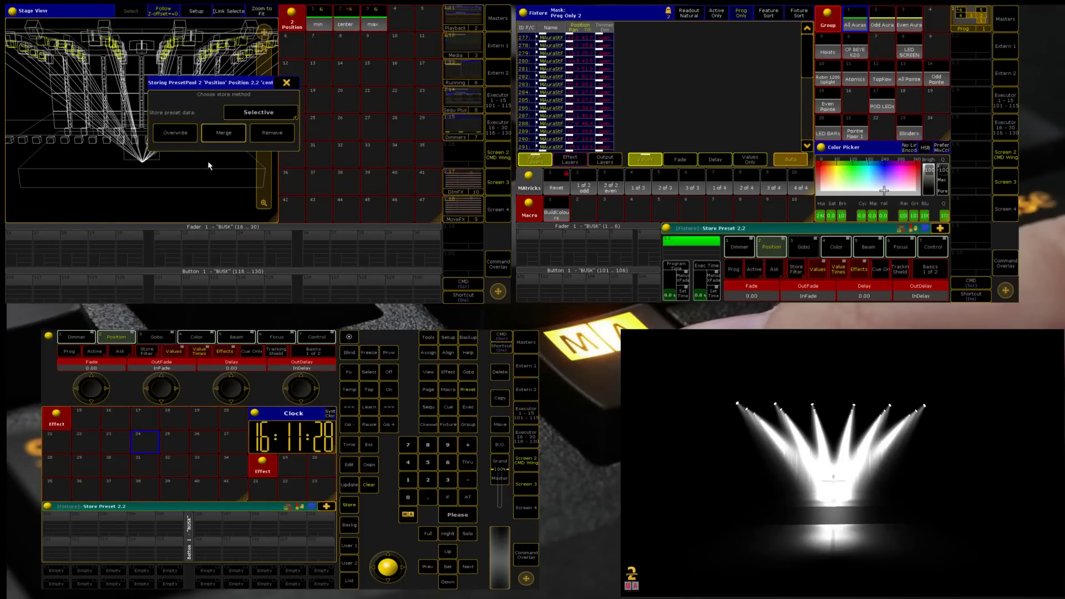
{"action": "left_click", "coordinate": [221, 134]}
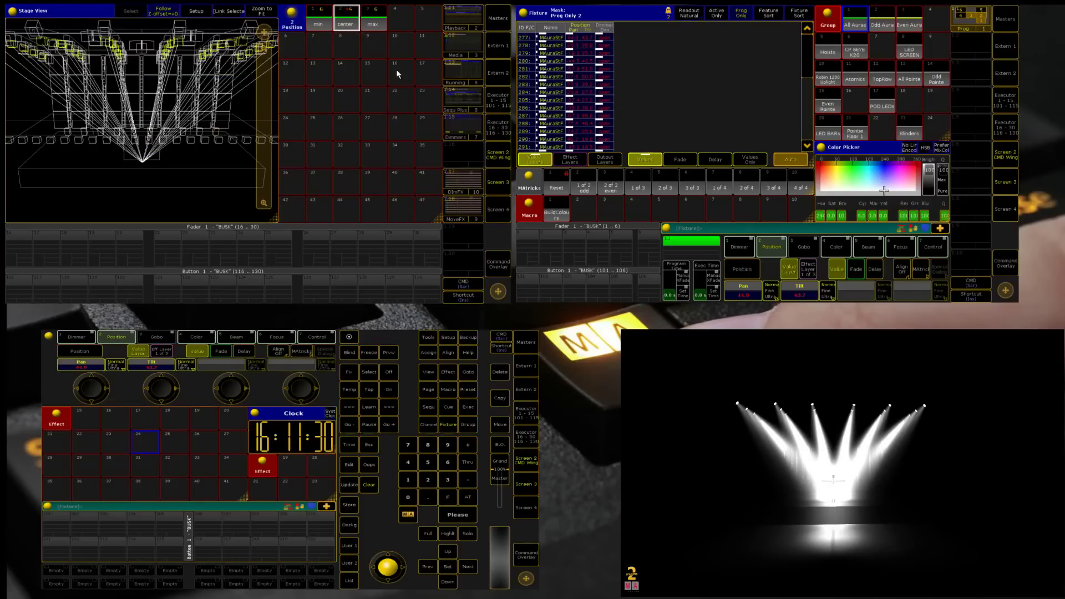
{"action": "left_click", "coordinate": [350, 29]}
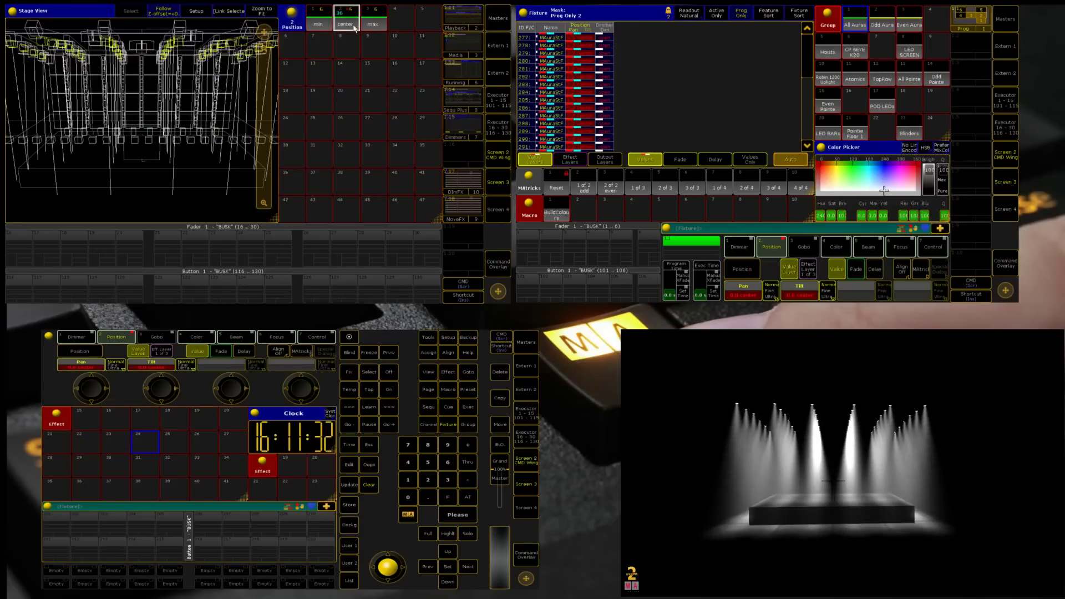
Delete the center, min and max position presets.
{"action": "key", "text": "Delete"}
{"action": "left_click", "coordinate": [346, 20]}
{"action": "key", "text": "Delete"}
{"action": "left_click", "coordinate": [317, 26]}
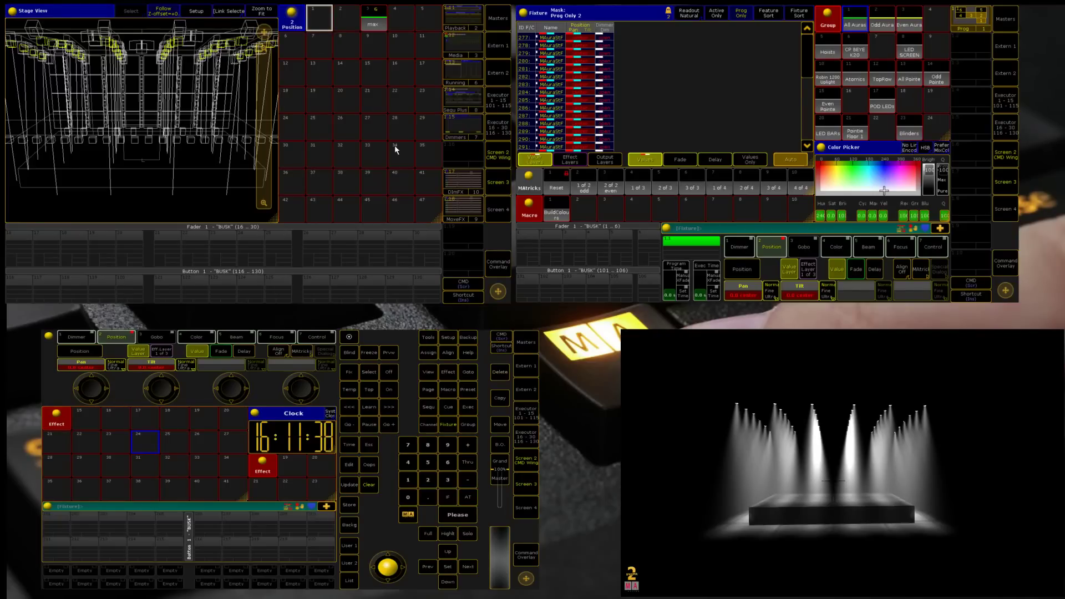
{"action": "key", "text": "Delete"}
{"action": "left_click", "coordinate": [374, 19]}
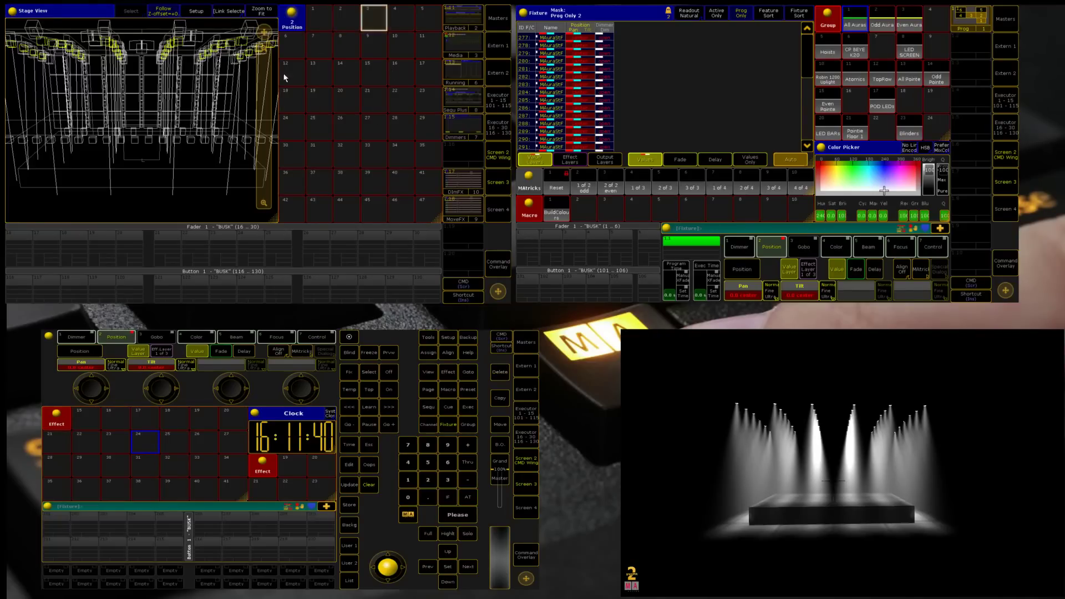
Aim the All Auras beams at the back center of the stage, store them as position preset 2.2 and label it Centre.
{"action": "left_click", "coordinate": [142, 162]}
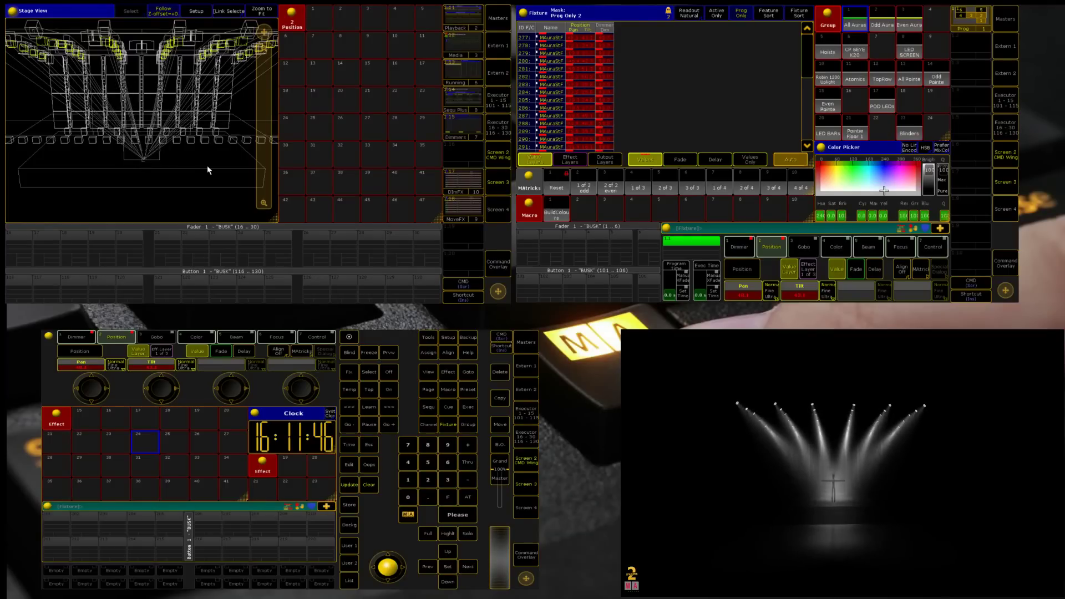
{"action": "key", "text": "s"}
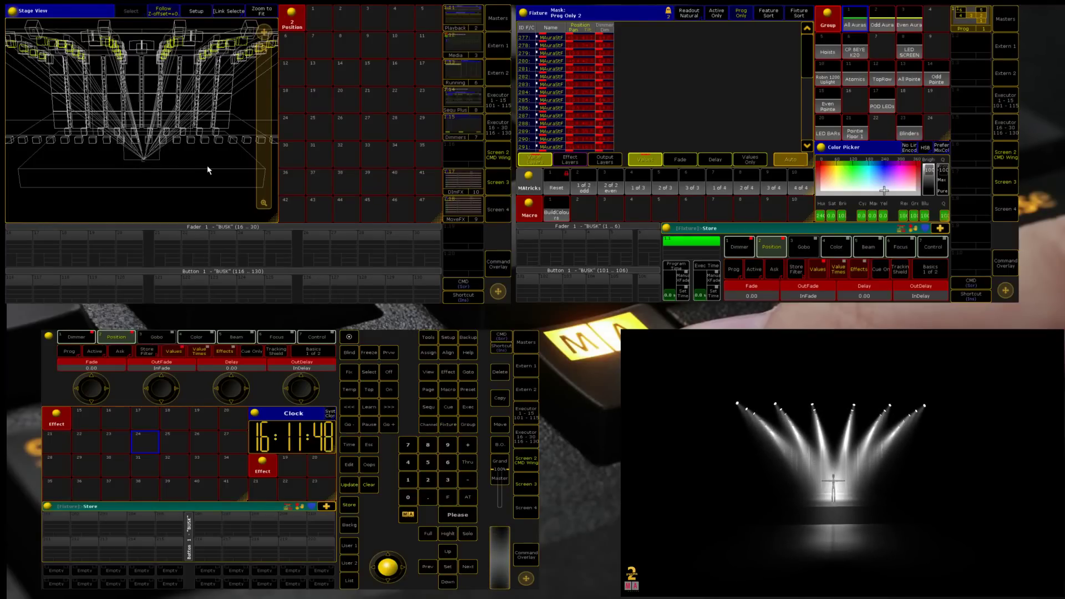
{"action": "left_click", "coordinate": [350, 19]}
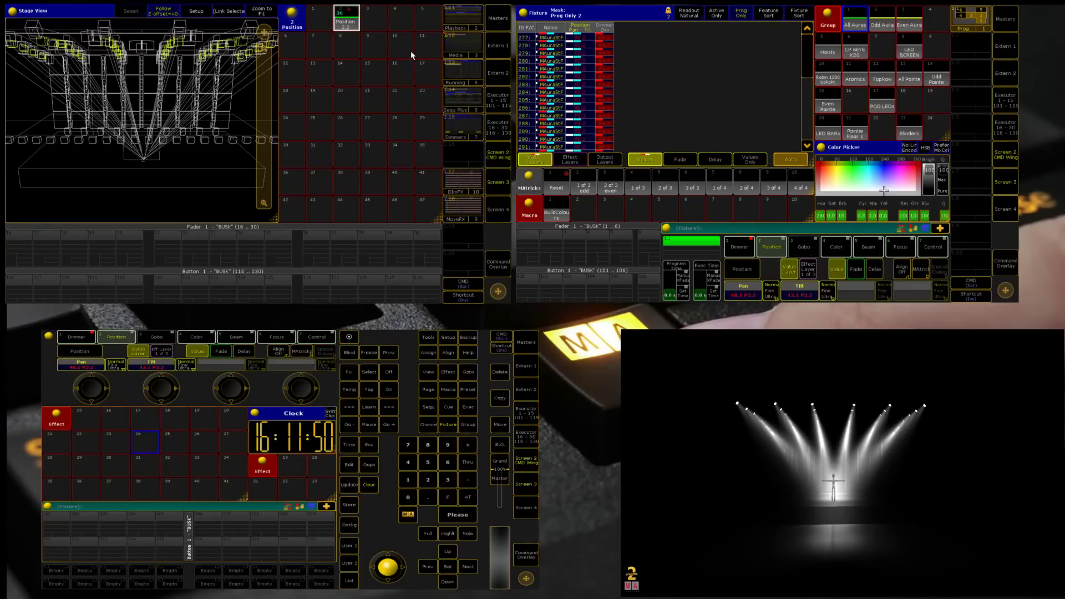
{"action": "type", "text": "Centre"}
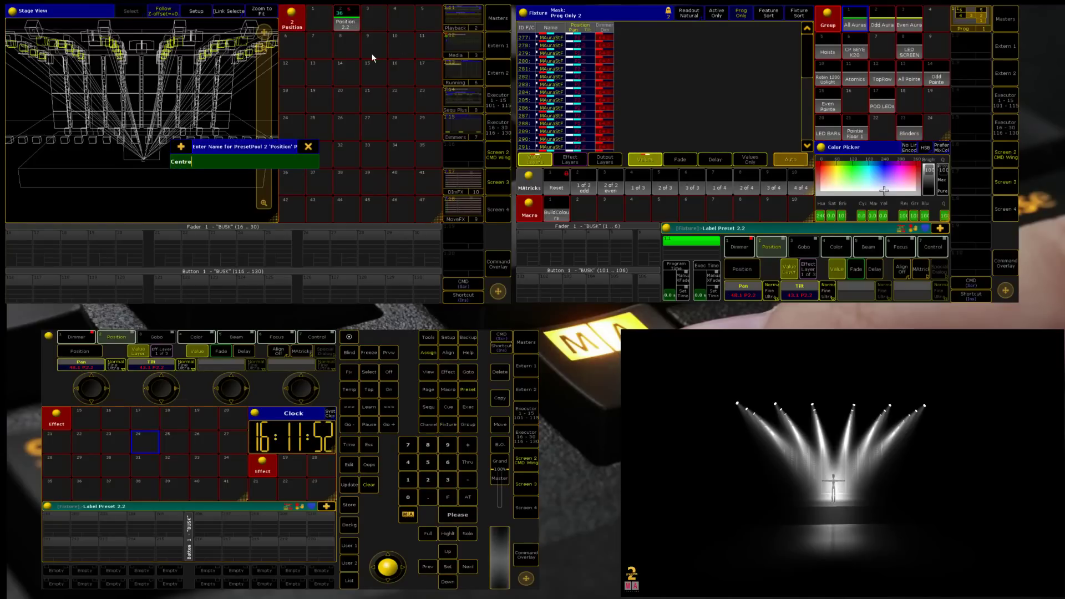
{"action": "key", "text": "Return"}
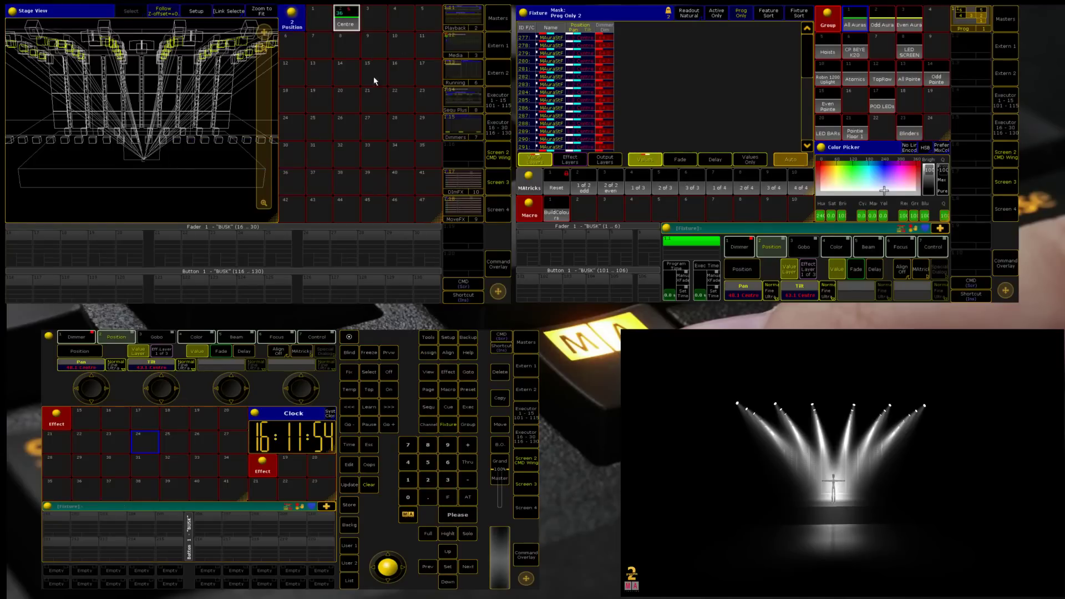
Aim the All Auras beams at the left side of the drawn stage and store them as position preset 2.1.
{"action": "left_click_drag", "start_coordinate": [44, 172], "coordinate": [83, 163]}
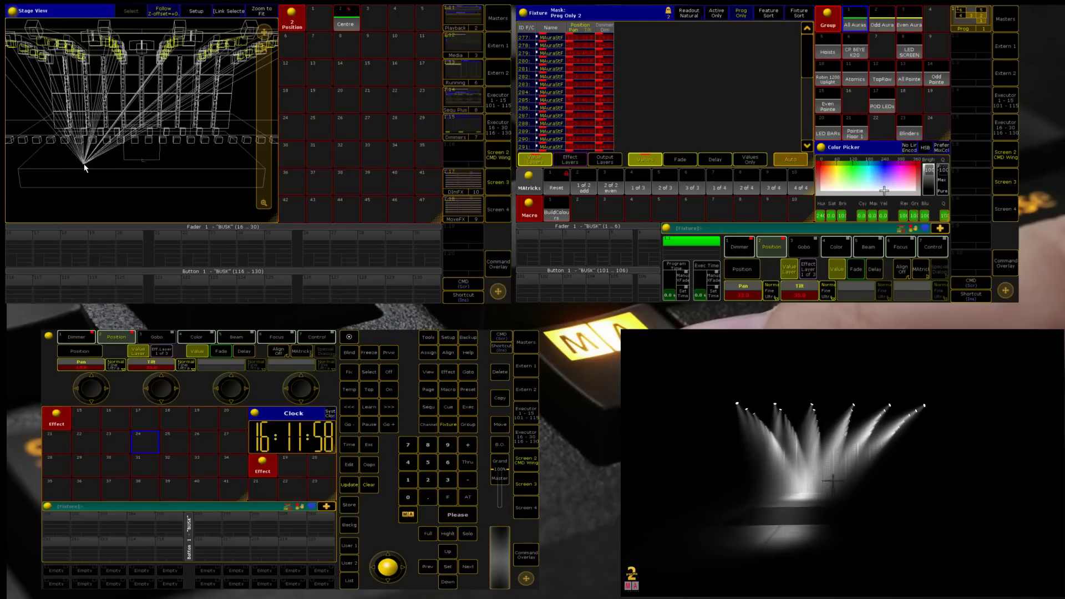
{"action": "key", "text": "s"}
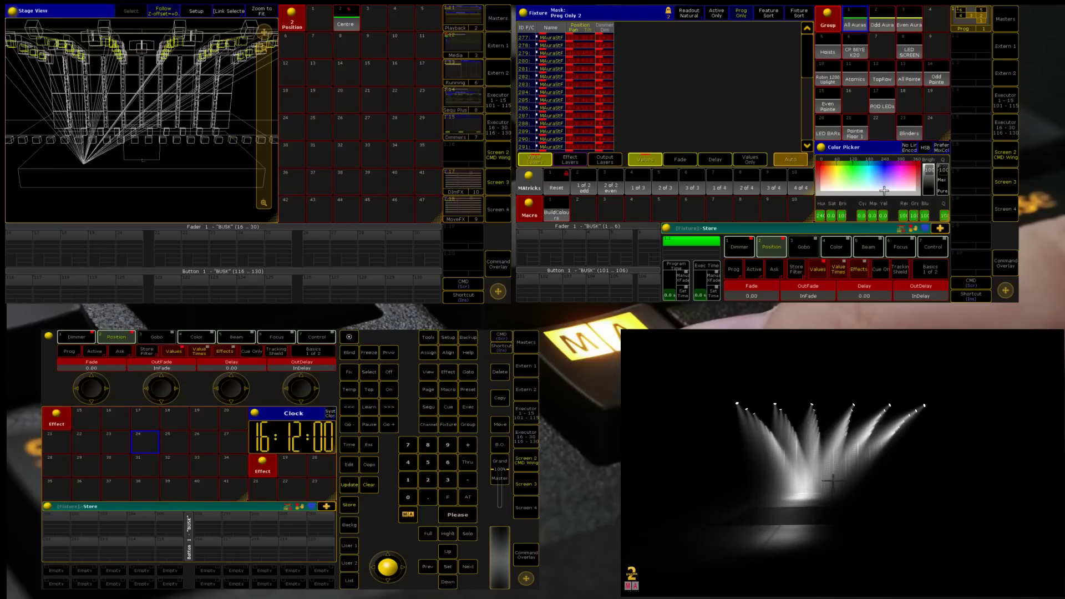
{"action": "left_click", "coordinate": [317, 23]}
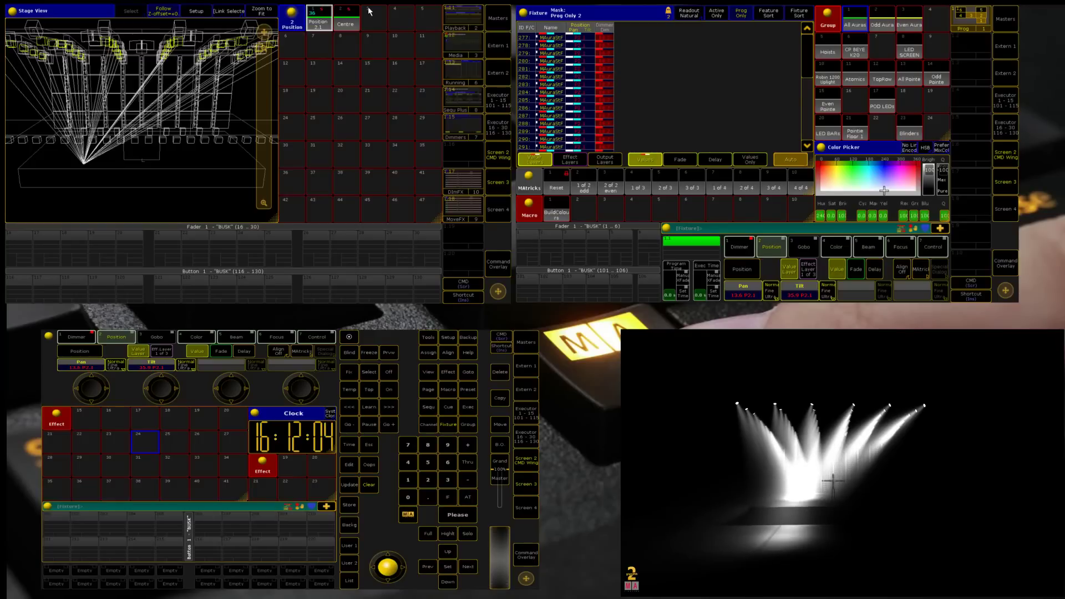
Aim the All Auras beams at the right side of the drawn stage, store them as position preset 2.3 and label it Prompt.
{"action": "left_click", "coordinate": [253, 166]}
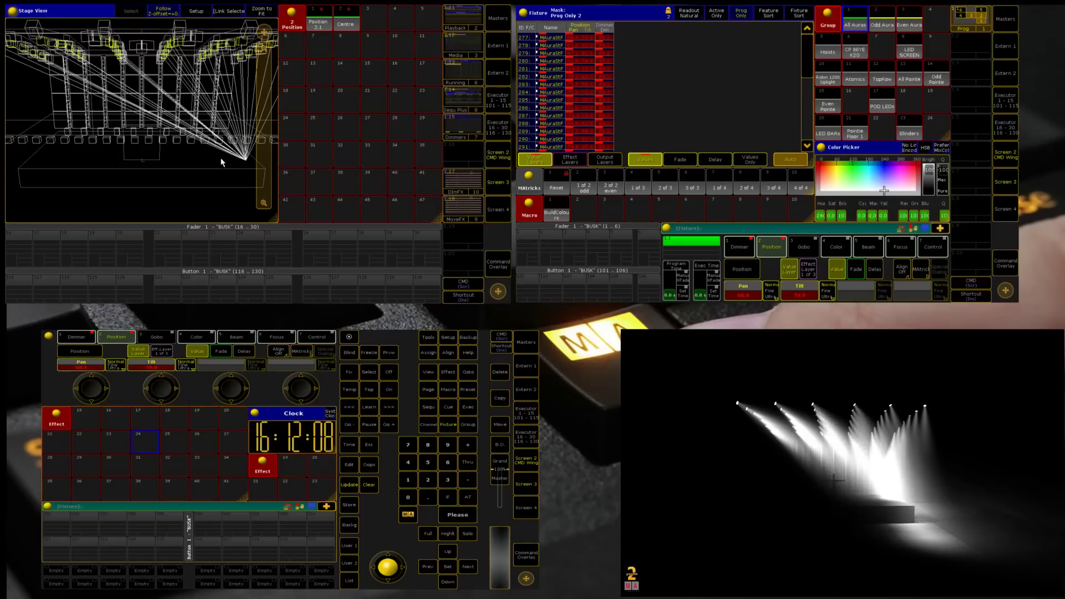
{"action": "left_click_drag", "start_coordinate": [221, 158], "coordinate": [238, 178]}
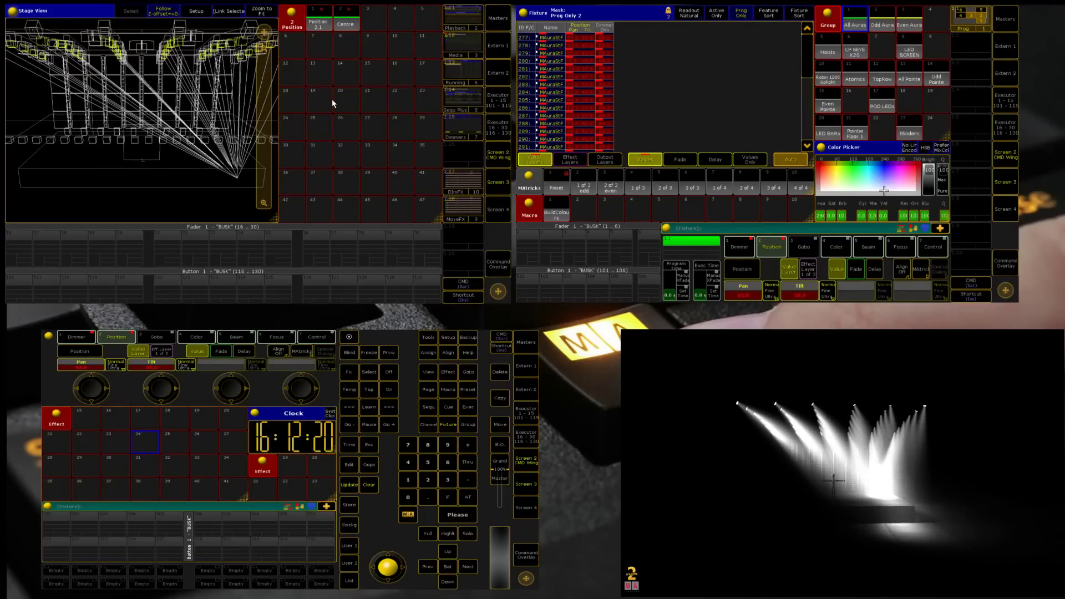
{"action": "key", "text": "s"}
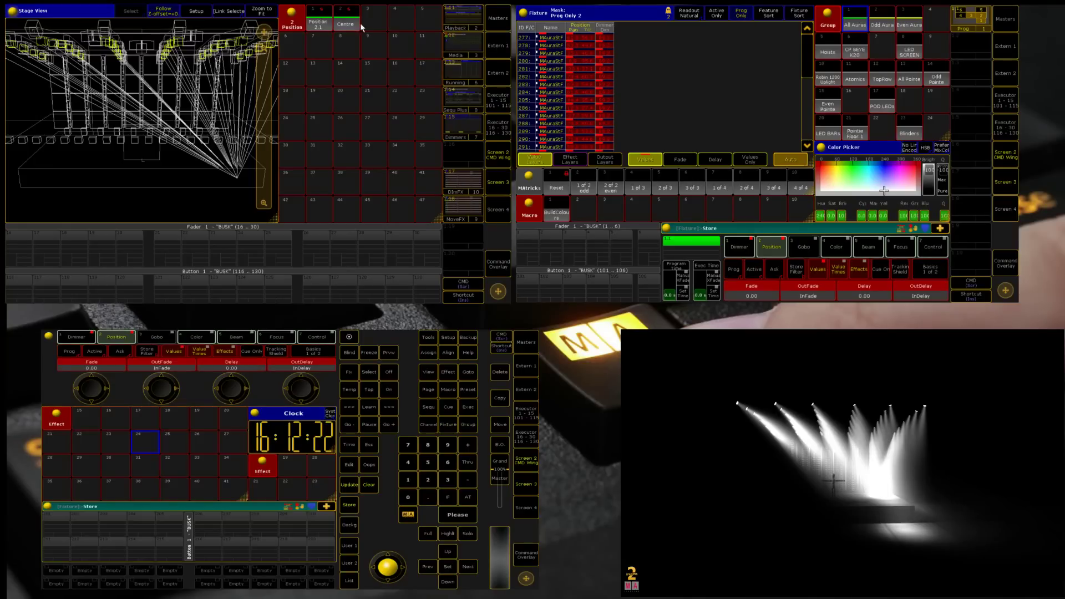
{"action": "left_click", "coordinate": [362, 21]}
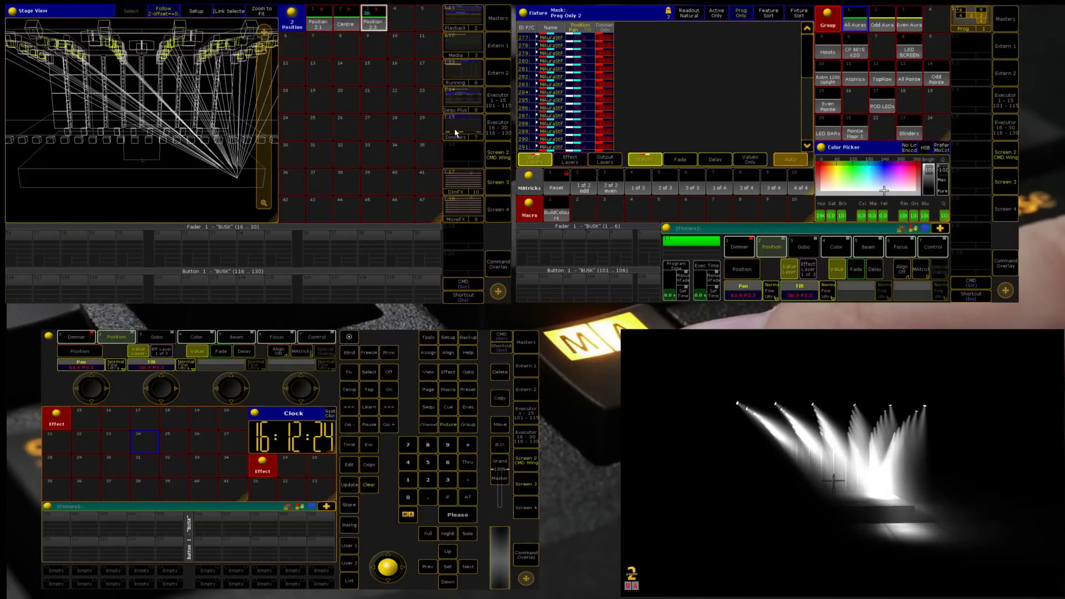
{"action": "key", "text": "l"}
{"action": "left_click", "coordinate": [373, 21]}
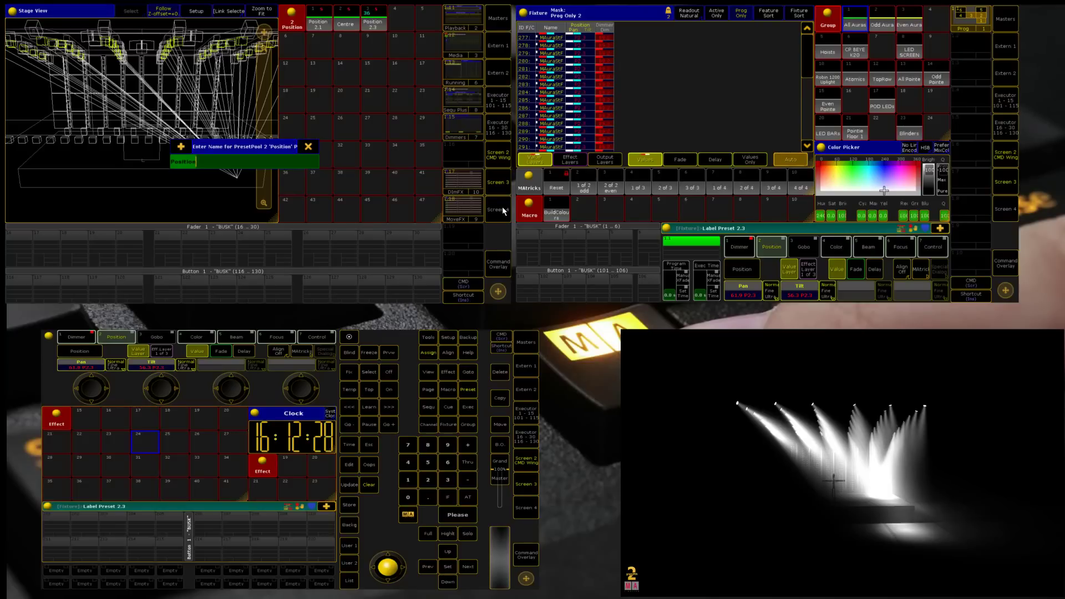
{"action": "type", "text": "Prompt"}
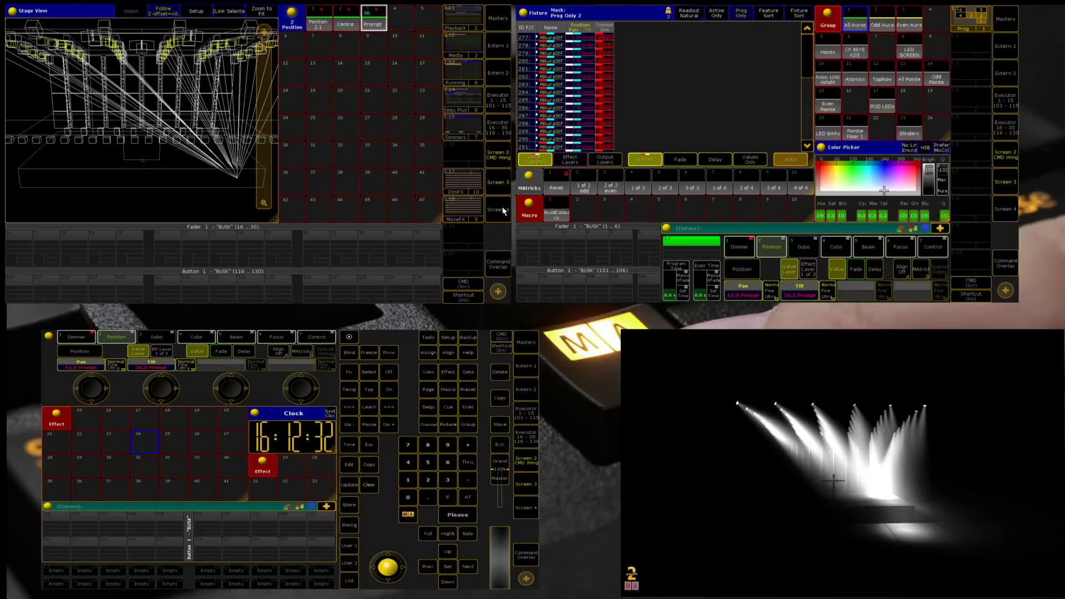
Label position preset 2.1 as OP.
{"action": "key", "text": "a"}
{"action": "key", "text": "a"}
{"action": "left_click", "coordinate": [319, 27]}
{"action": "type", "text": "o"}
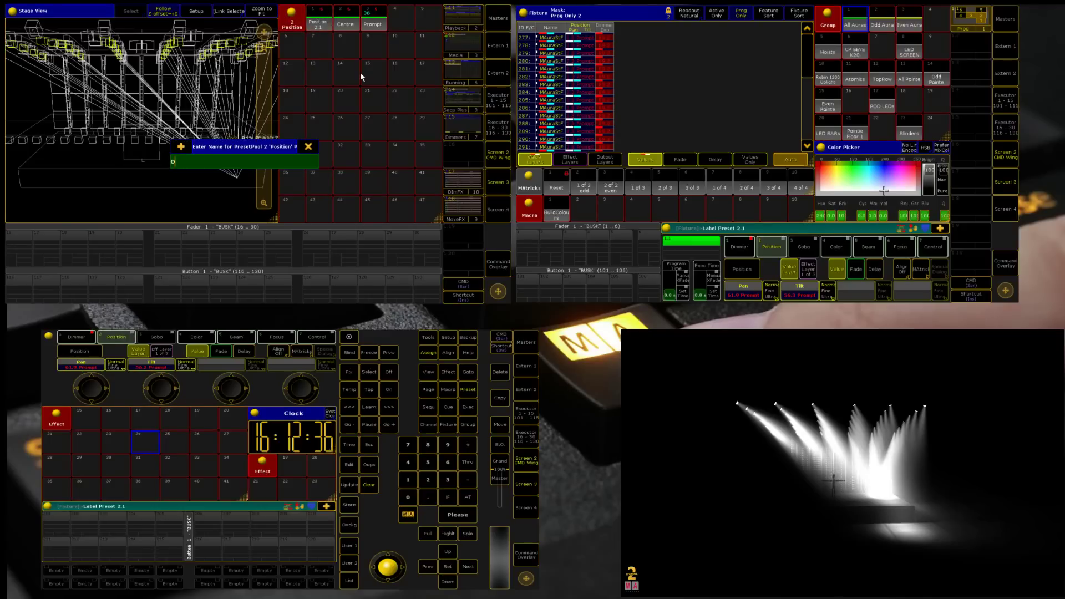
{"action": "type", "text": "P"}
{"action": "key", "text": "Return"}
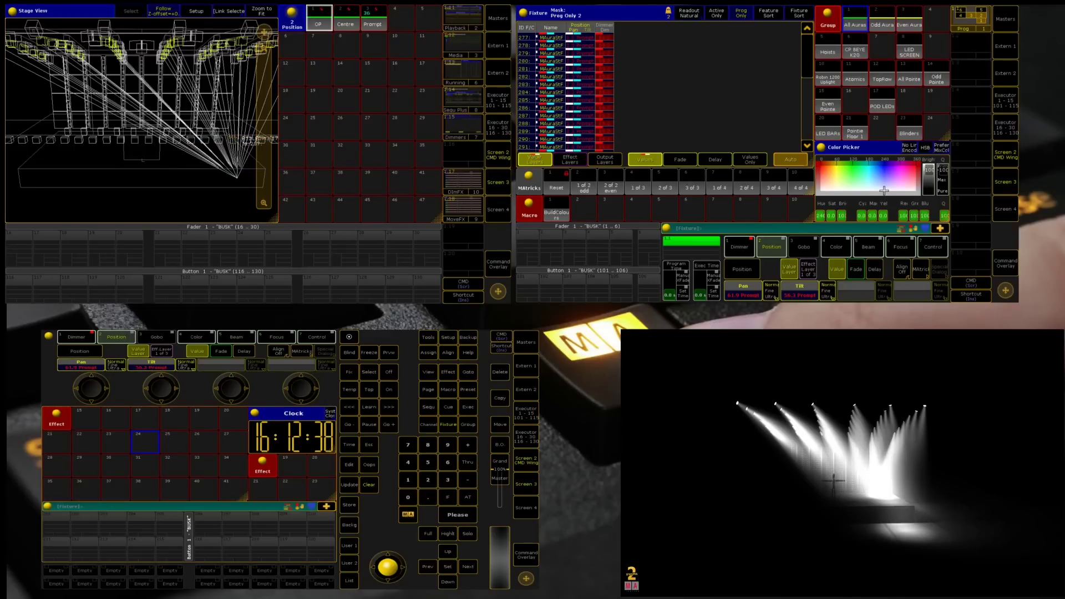
Recall the OP, Centre and Prompt presets in turn to compare the beam positions, finishing on Centre.
{"action": "left_click", "coordinate": [322, 22]}
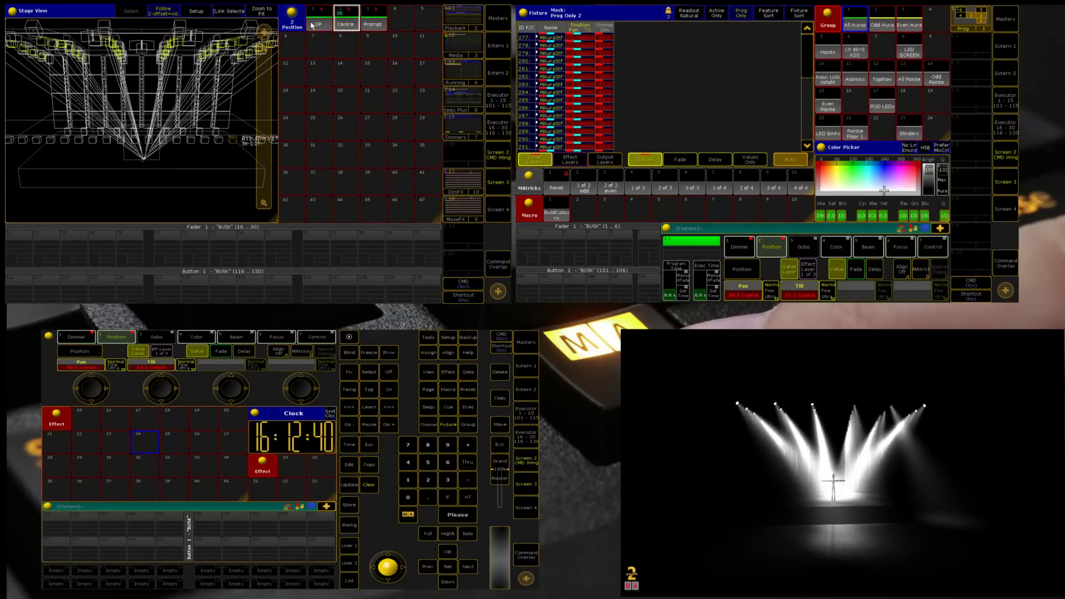
{"action": "left_click", "coordinate": [373, 23]}
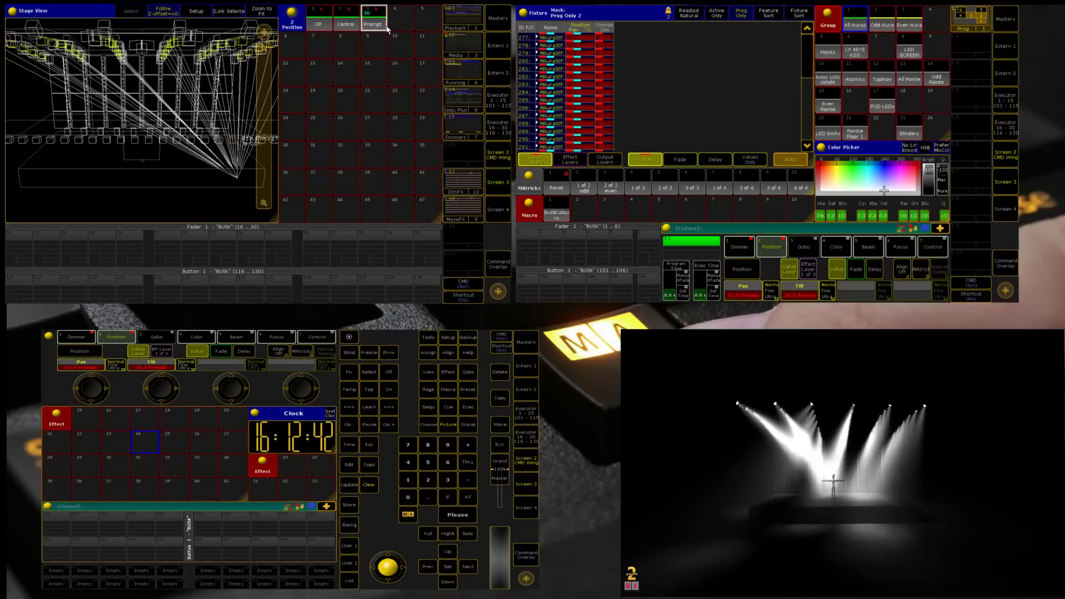
{"action": "left_click", "coordinate": [345, 22]}
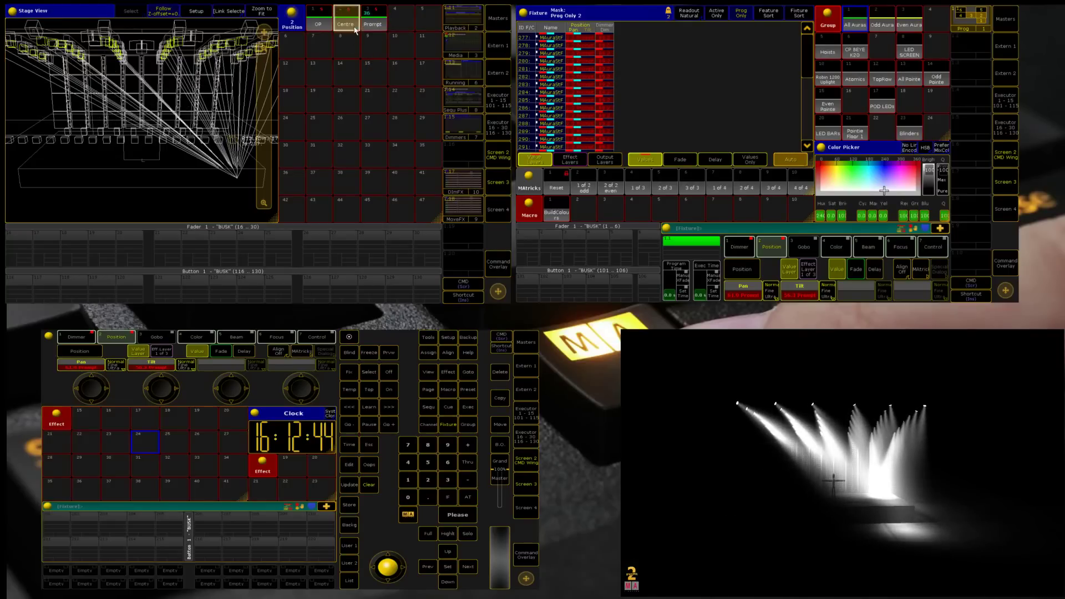
{"action": "left_click", "coordinate": [320, 26]}
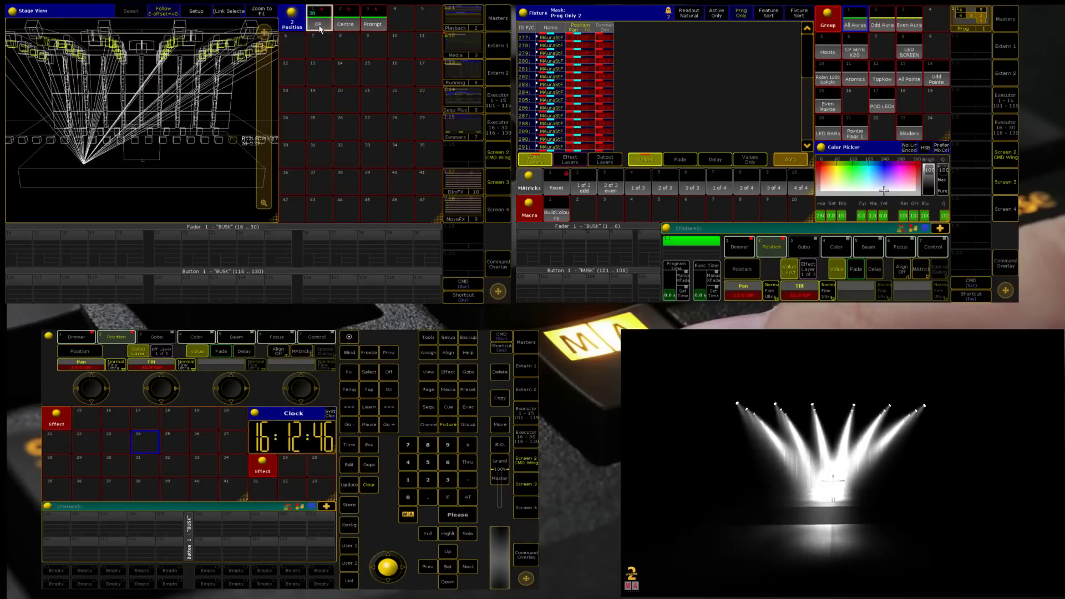
{"action": "left_click", "coordinate": [352, 24]}
{"action": "left_click", "coordinate": [375, 28]}
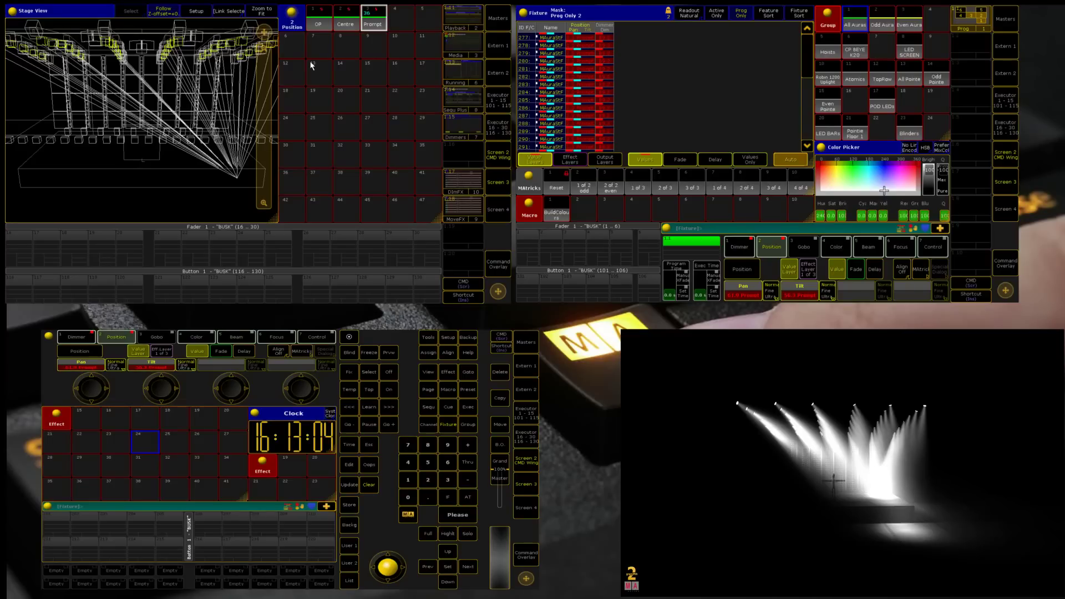
{"action": "left_click", "coordinate": [350, 23]}
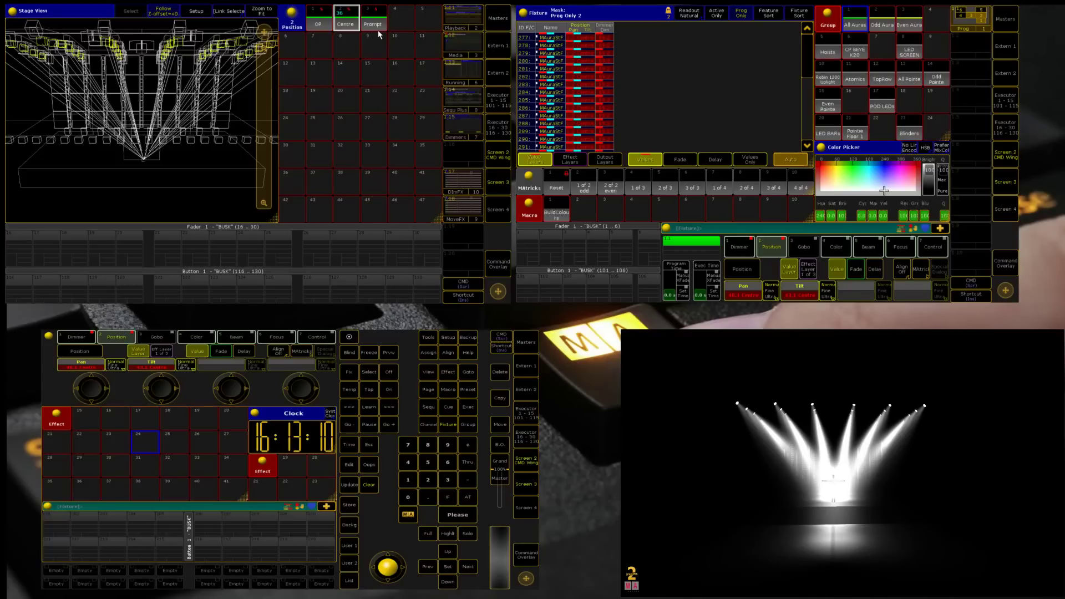
Single out one Aura with a misaligned beam, recall the Prompt position preset on it and flip its pan and tilt.
{"action": "key", "text": "Page_Down"}
{"action": "key", "text": "Page_Down"}
{"action": "key", "text": "Page_Down"}
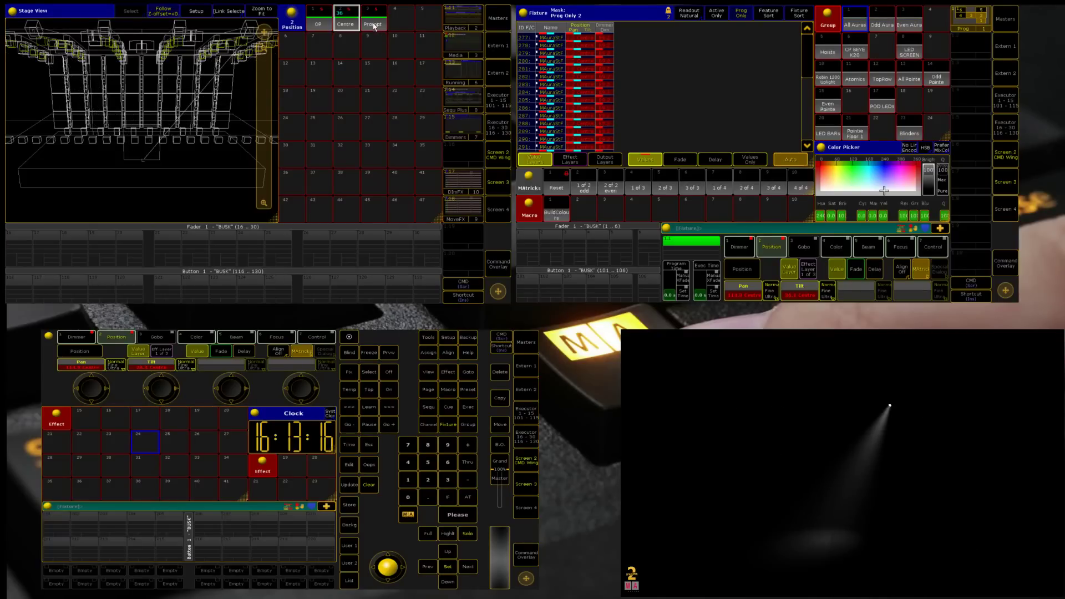
{"action": "left_click", "coordinate": [374, 25]}
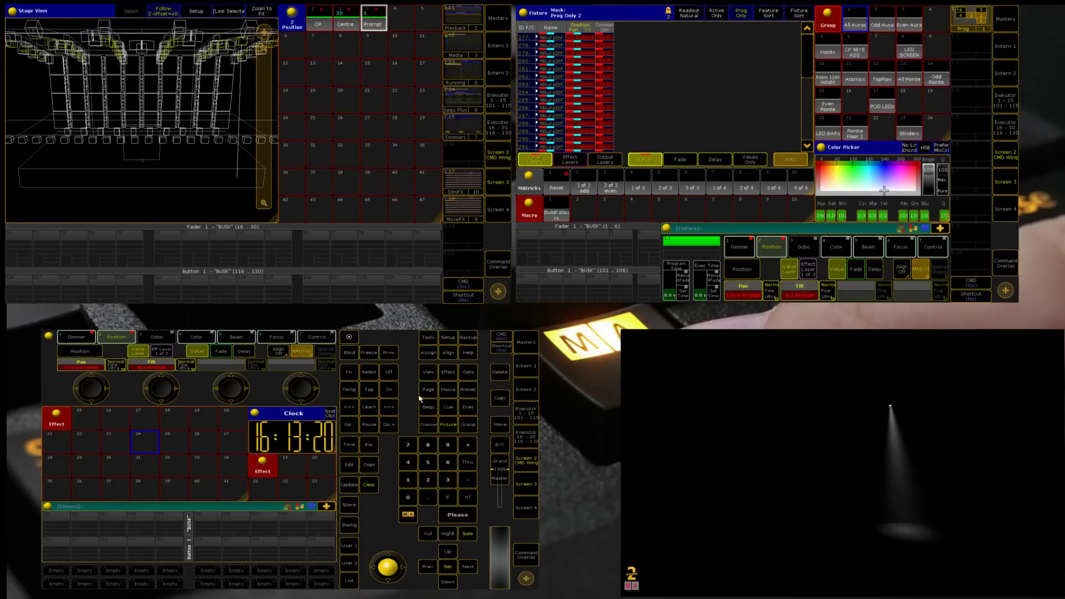
{"action": "left_click", "coordinate": [427, 336]}
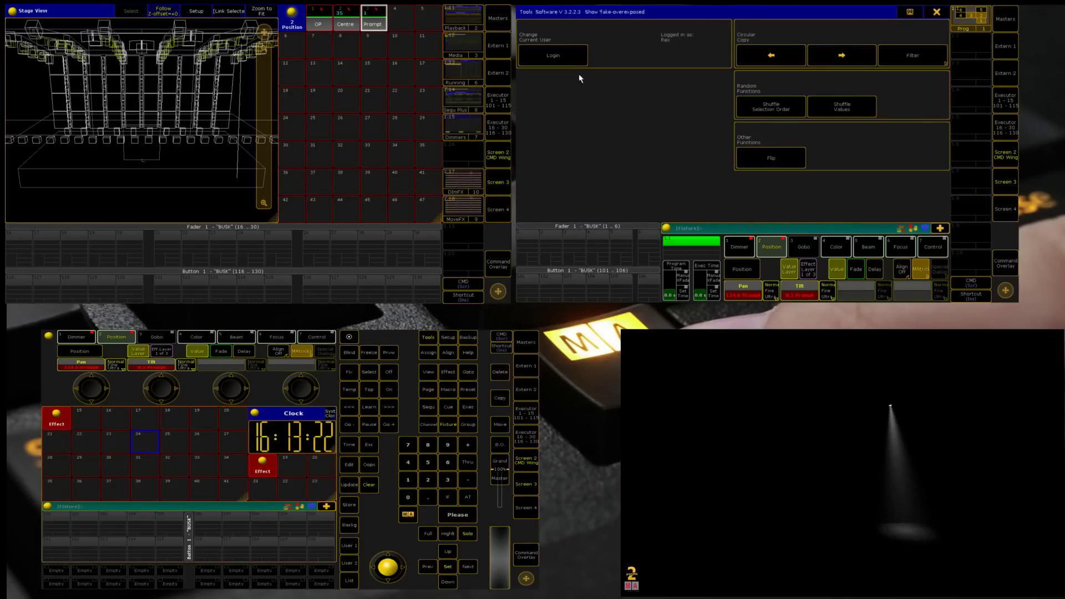
{"action": "left_click", "coordinate": [784, 159]}
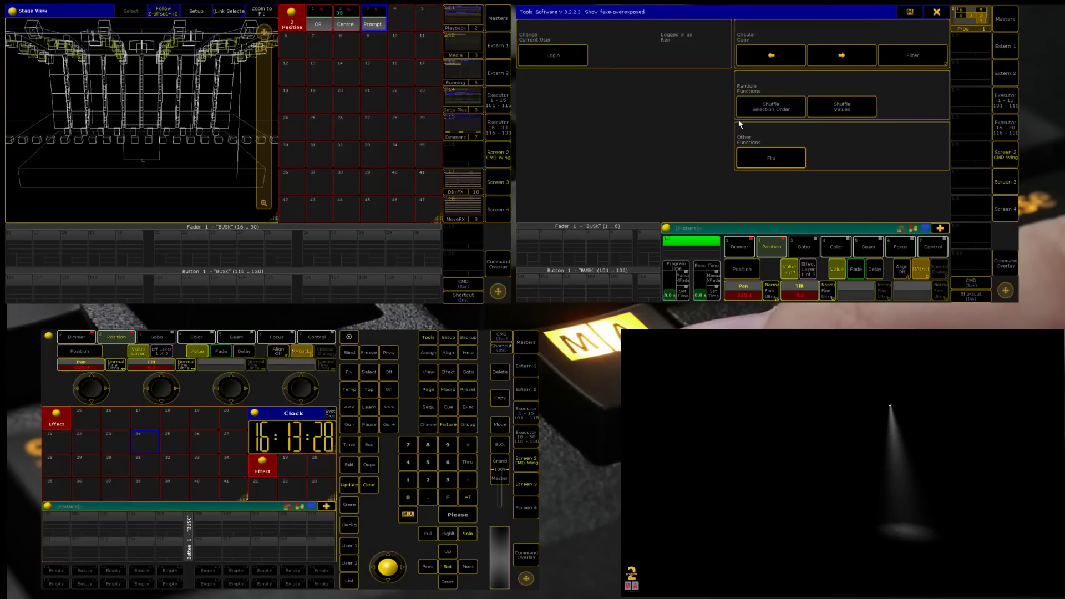
Update the Prompt position preset with the flipped values, clear the programmer and close the Tools window.
{"action": "key", "text": "u"}
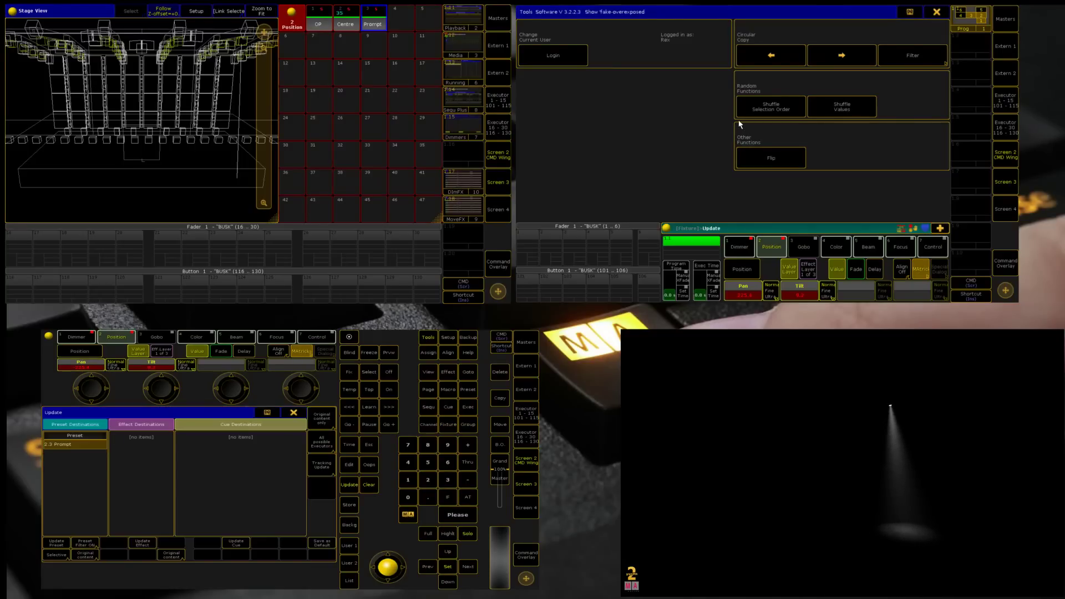
{"action": "left_click", "coordinate": [57, 544]}
{"action": "key", "text": "BackSpace"}
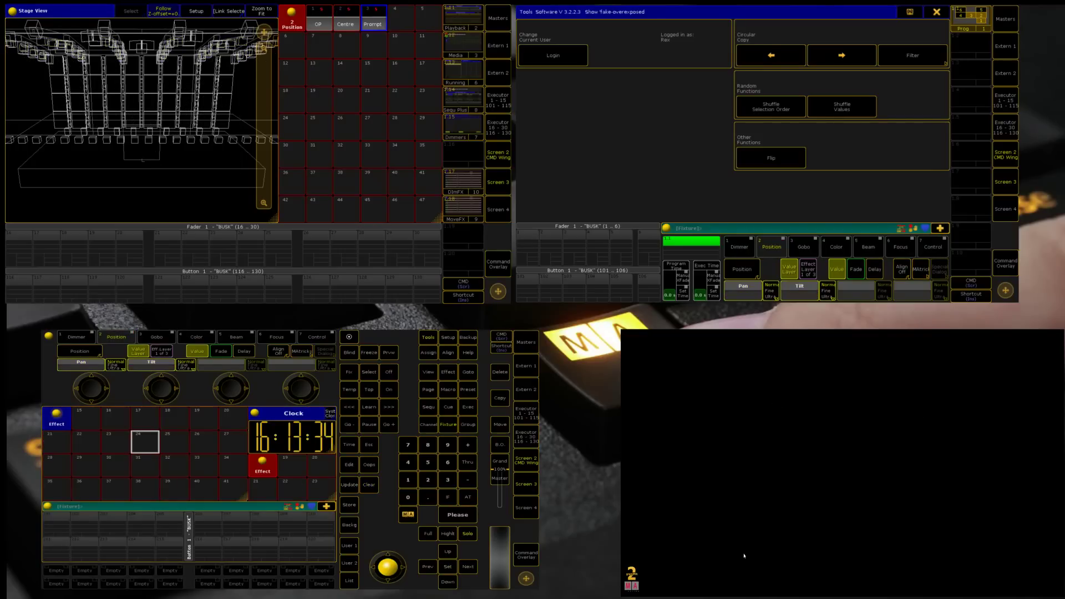
{"action": "left_click", "coordinate": [938, 14]}
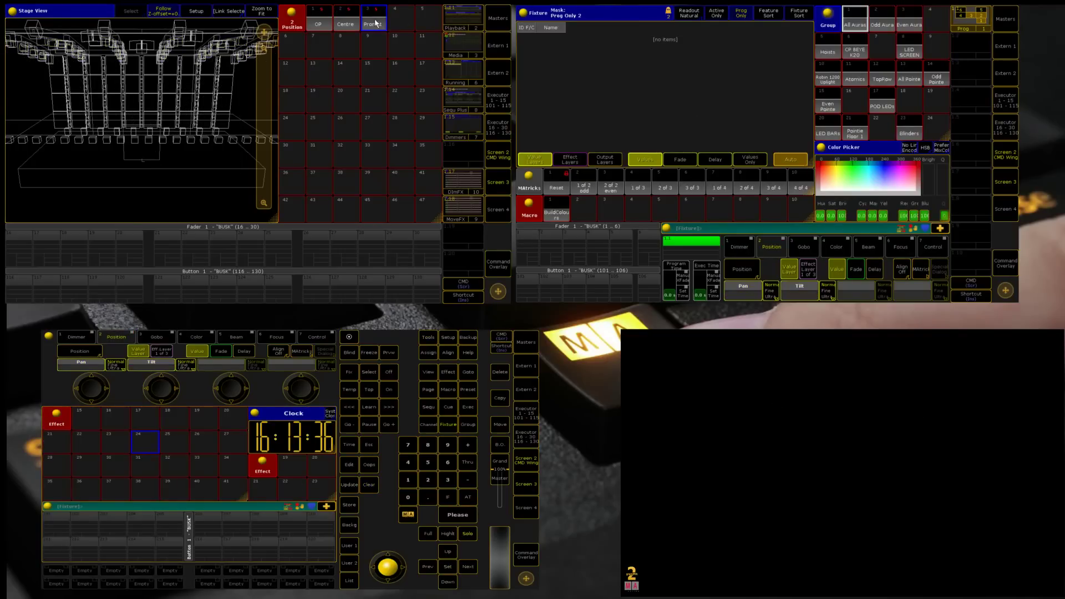
Bring All Auras to full, compare the Prompt and Centre position presets, and clear the programmer.
{"action": "left_click", "coordinate": [855, 25]}
{"action": "left_click", "coordinate": [378, 21]}
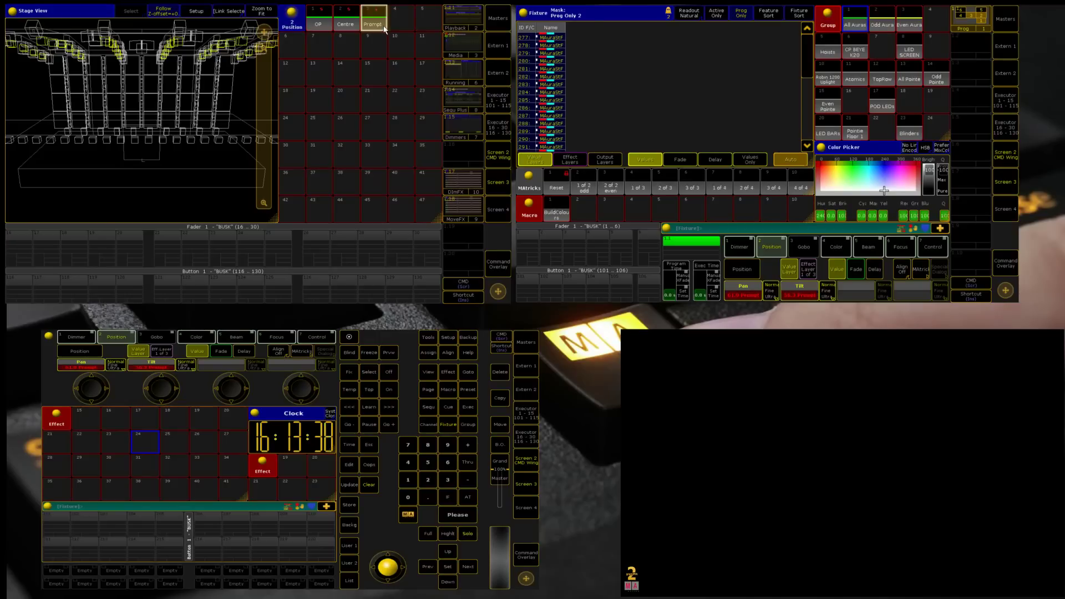
{"action": "key", "text": "f"}
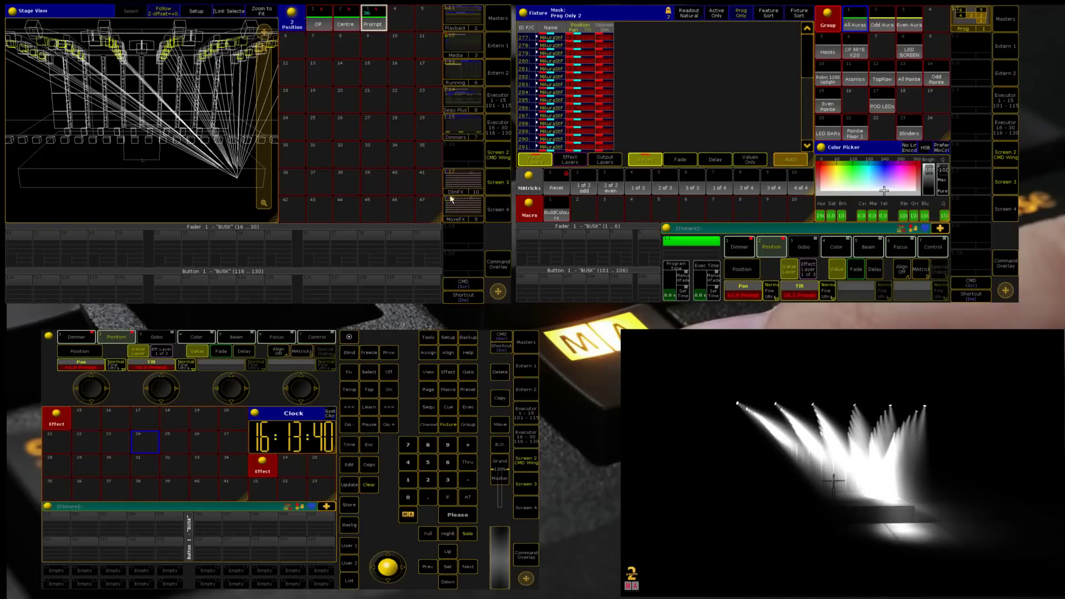
{"action": "left_click", "coordinate": [345, 21]}
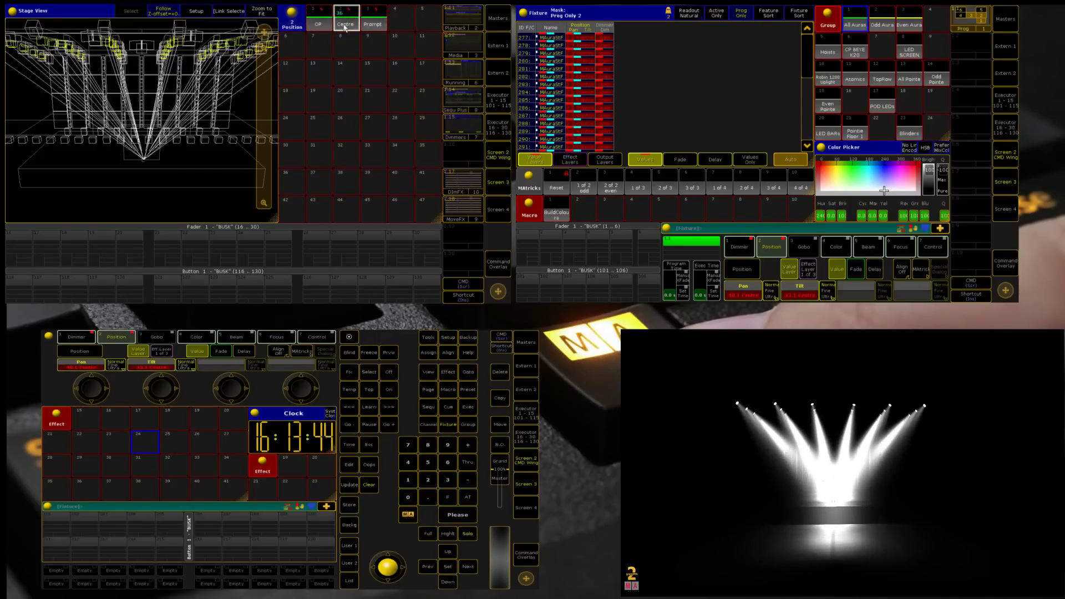
{"action": "left_click", "coordinate": [375, 24]}
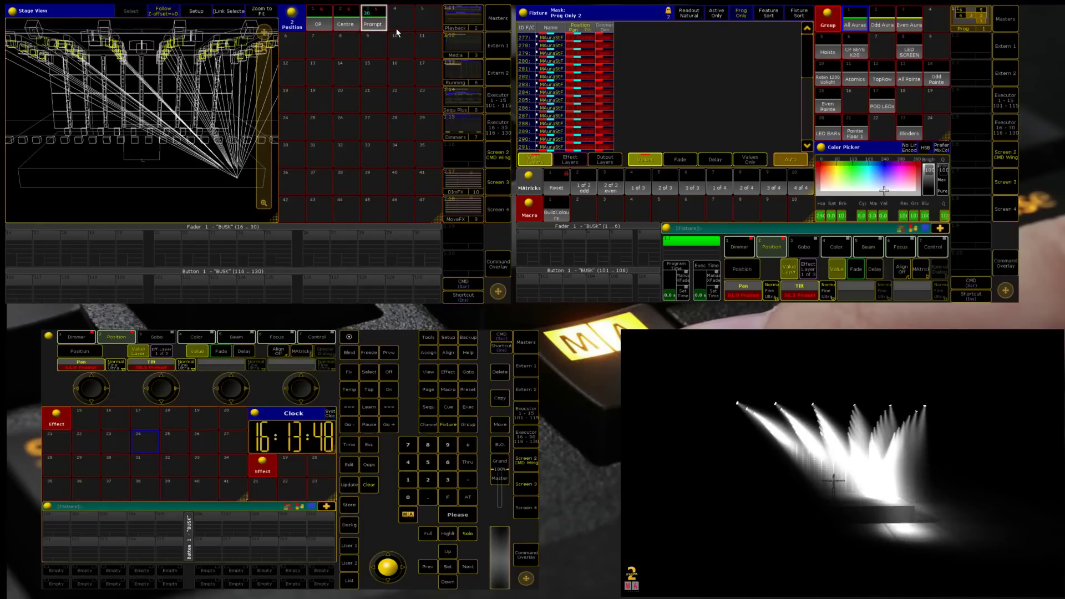
{"action": "key", "text": "Delete"}
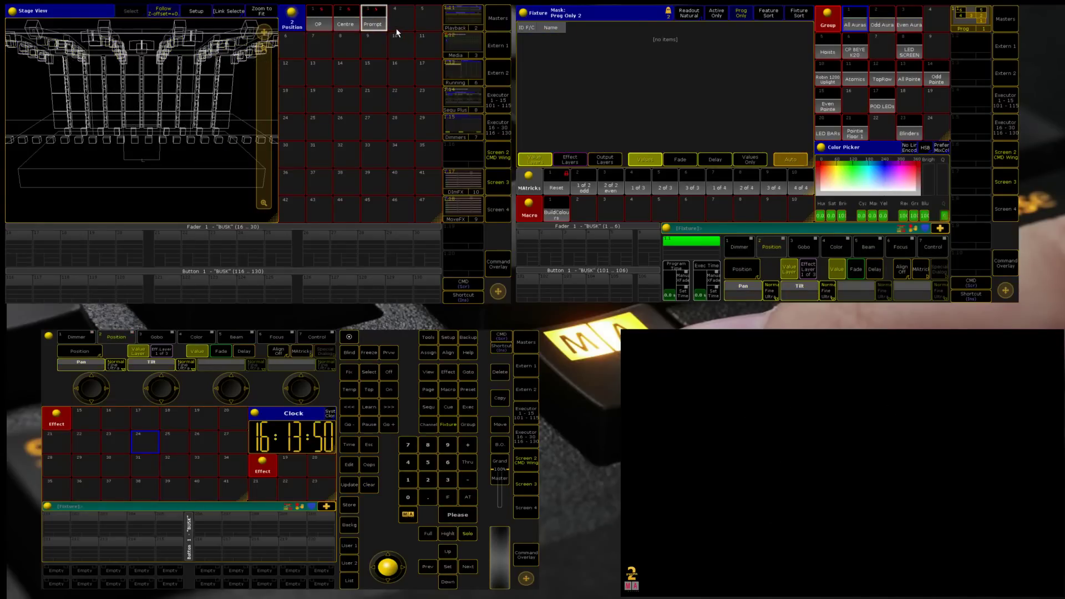
Delete the Position preset pool window and shrink the Stage view to about half the screen's width.
{"action": "left_click", "coordinate": [288, 18]}
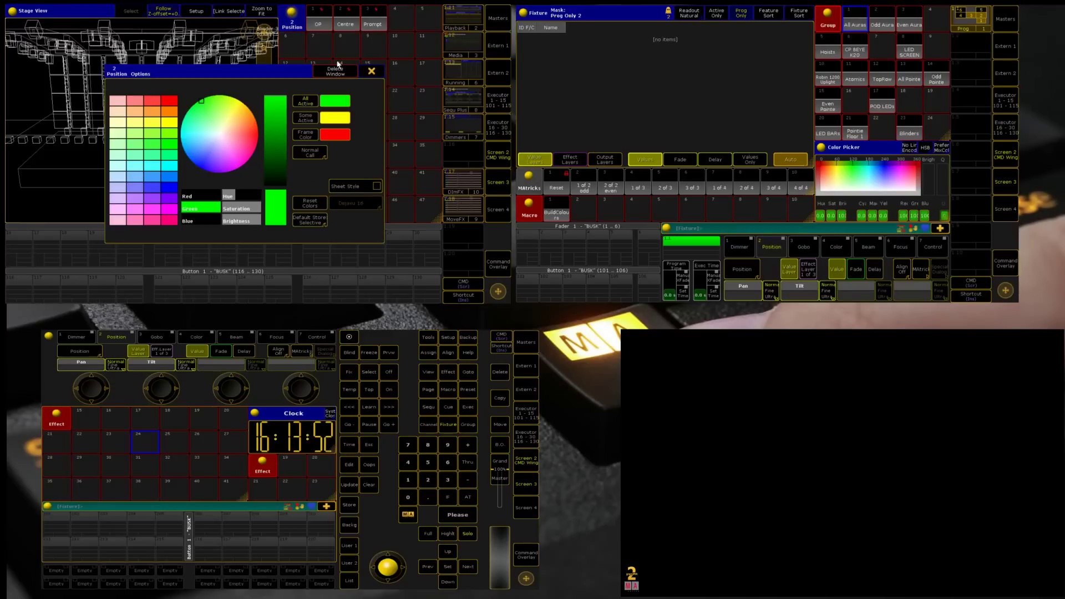
{"action": "left_click", "coordinate": [337, 74]}
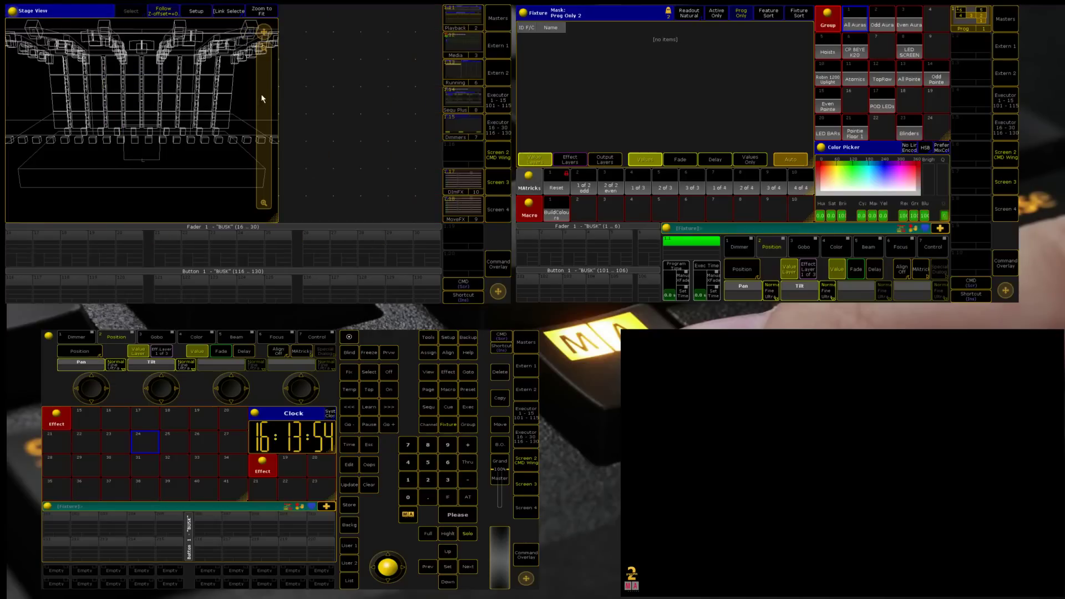
{"action": "left_click_drag", "start_coordinate": [281, 218], "coordinate": [219, 136]}
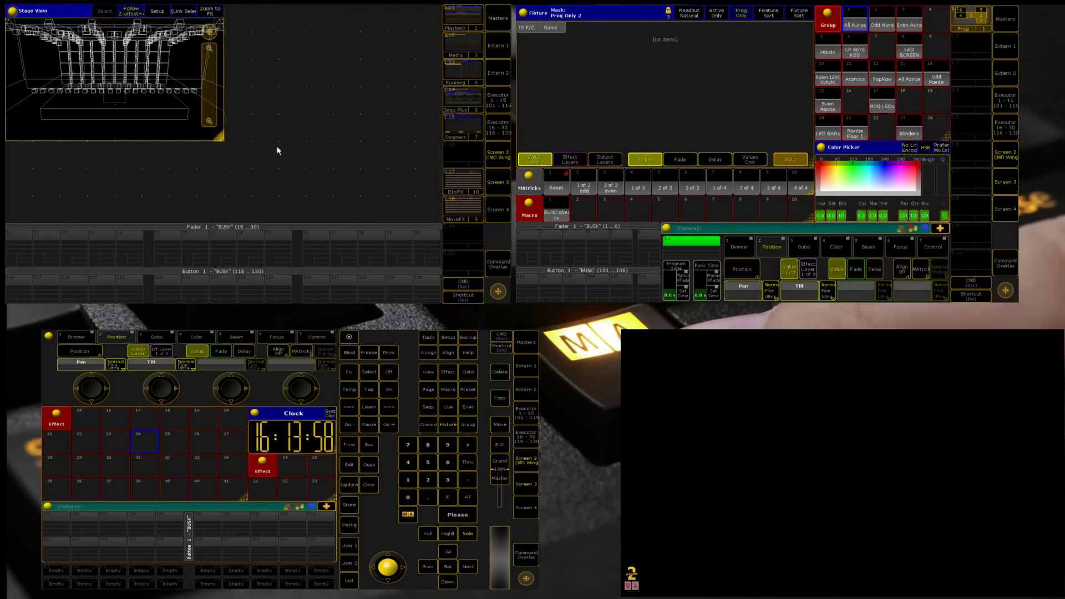
{"action": "left_click", "coordinate": [239, 23]}
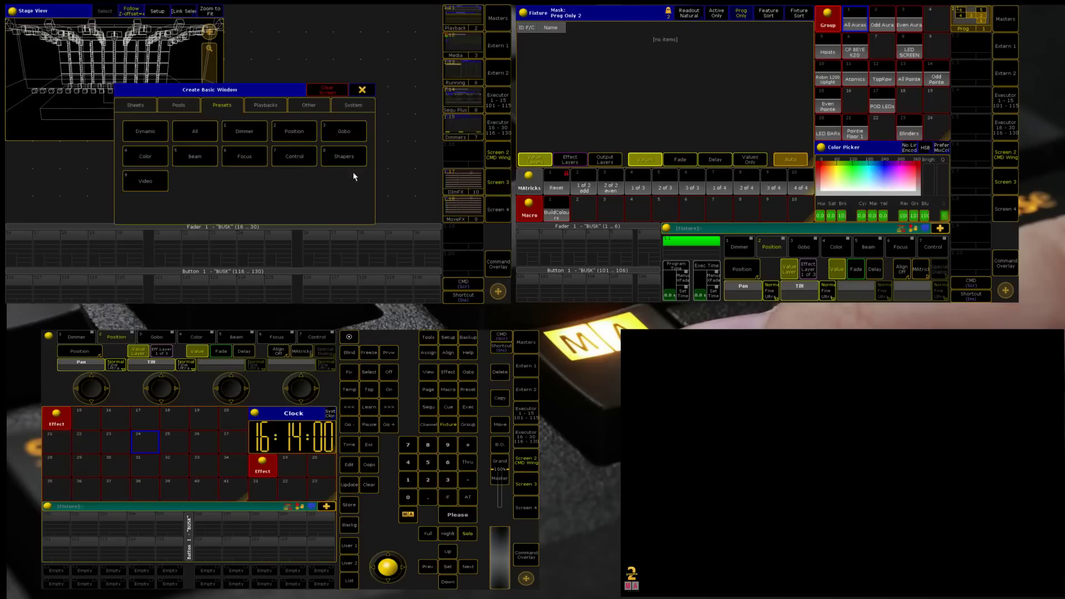
{"action": "left_click", "coordinate": [362, 90]}
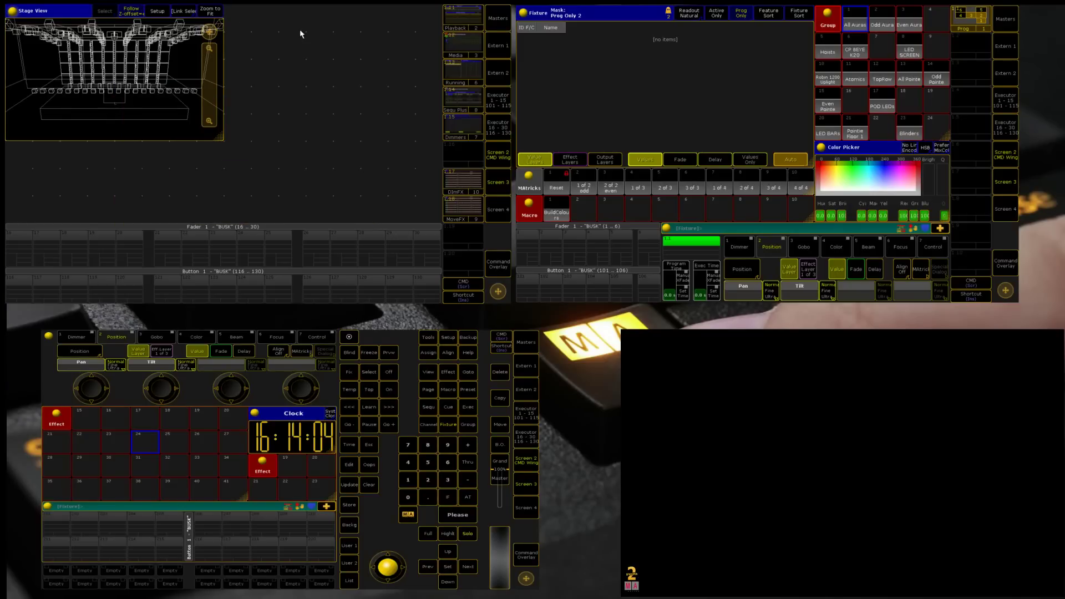
Add a Layout pool window and arrange it as a single full-width row just above the executor fader bar.
{"action": "left_click", "coordinate": [239, 19]}
{"action": "left_click", "coordinate": [172, 101]}
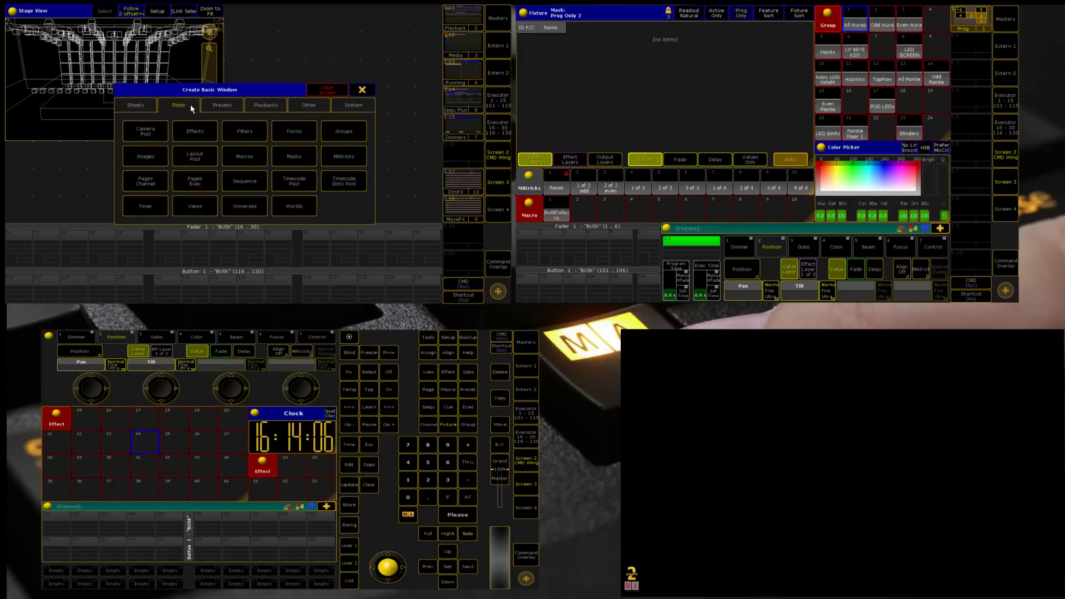
{"action": "left_click", "coordinate": [205, 158]}
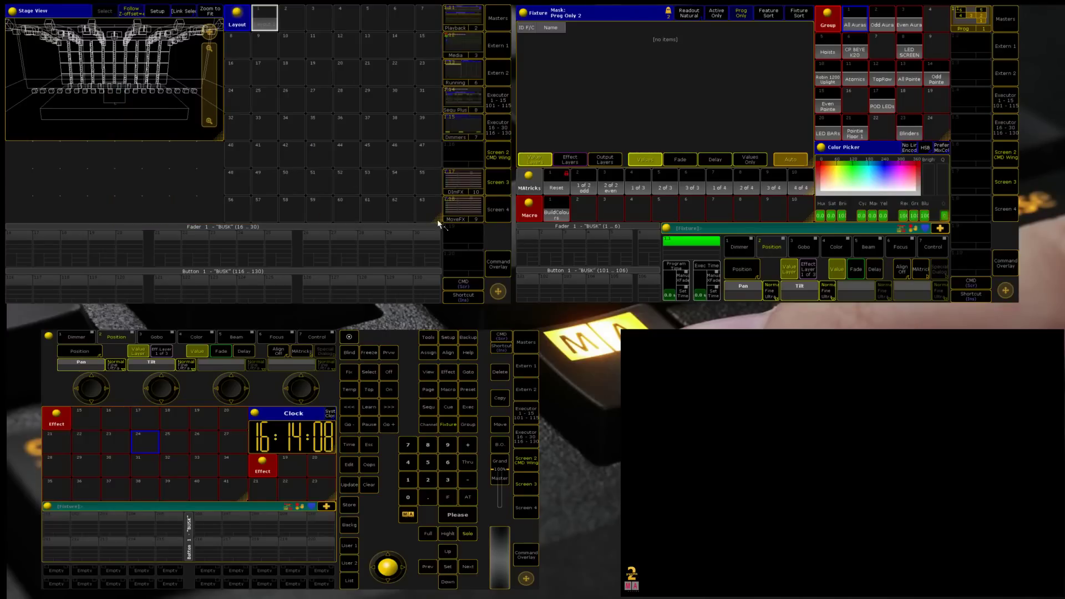
{"action": "left_click_drag", "start_coordinate": [439, 219], "coordinate": [427, 27]}
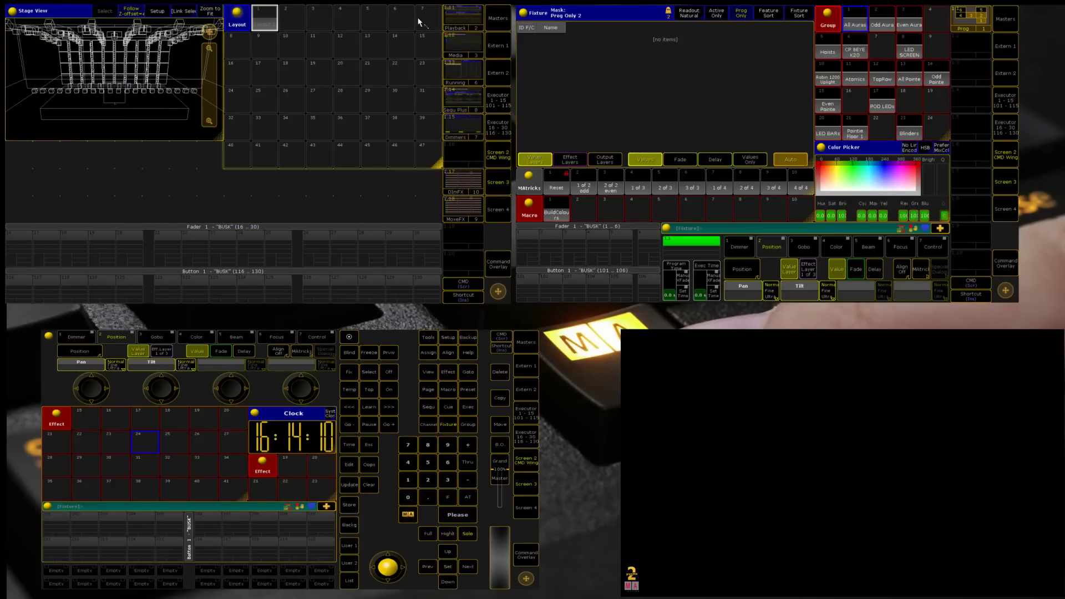
{"action": "left_click_drag", "start_coordinate": [238, 23], "coordinate": [21, 221]}
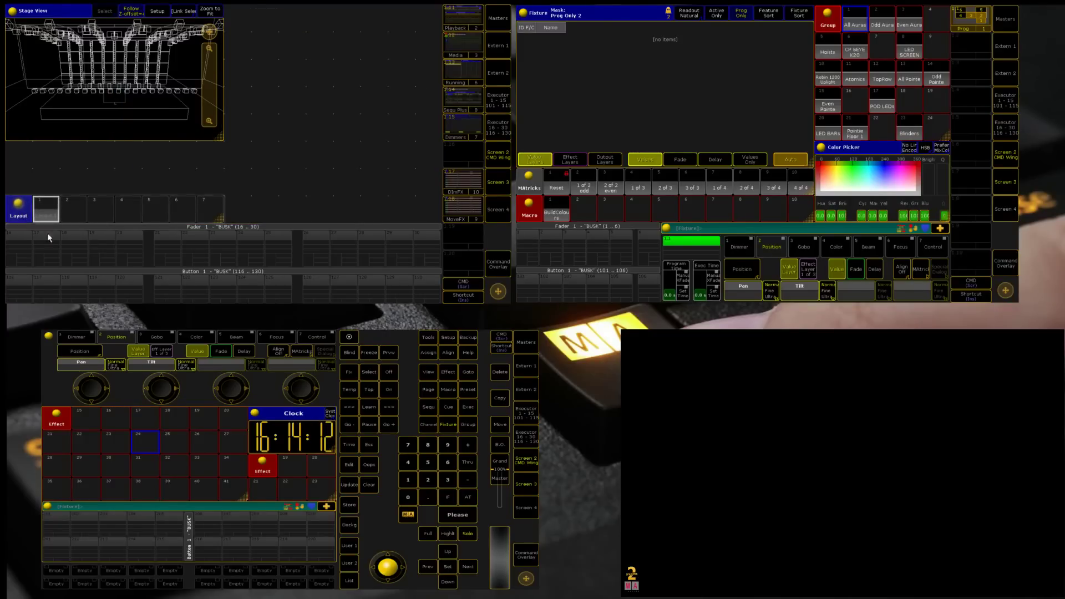
{"action": "left_click_drag", "start_coordinate": [425, 218], "coordinate": [438, 220]}
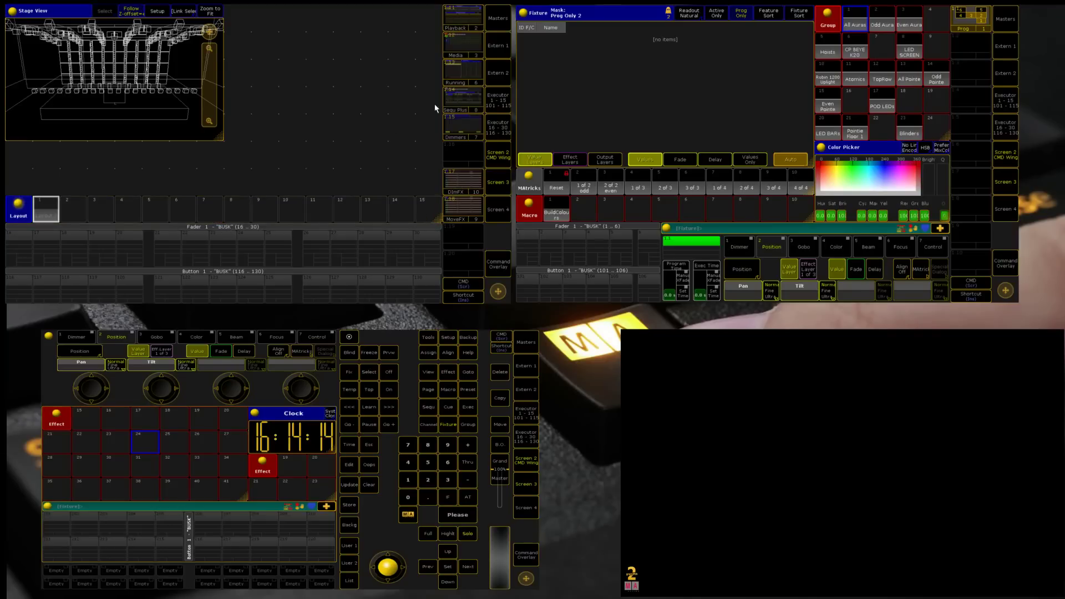
Add a Layout View window beside the Stage view, matching its height, and delete layout 1 from the Layout pool.
{"action": "left_click", "coordinate": [241, 21]}
{"action": "left_click", "coordinate": [318, 104]}
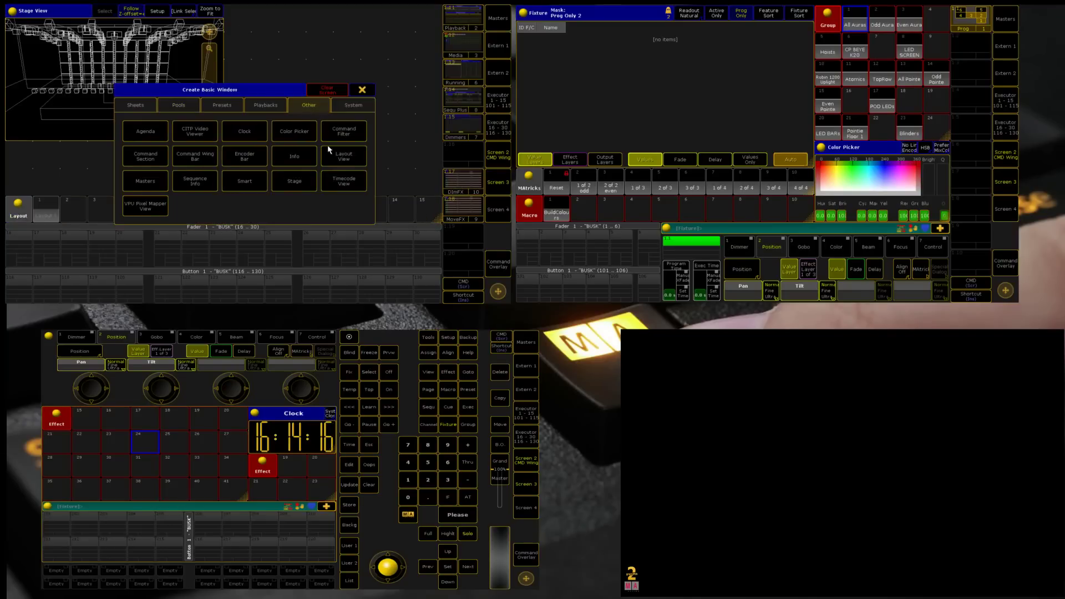
{"action": "left_click", "coordinate": [333, 154]}
{"action": "left_click_drag", "start_coordinate": [433, 199], "coordinate": [425, 152]}
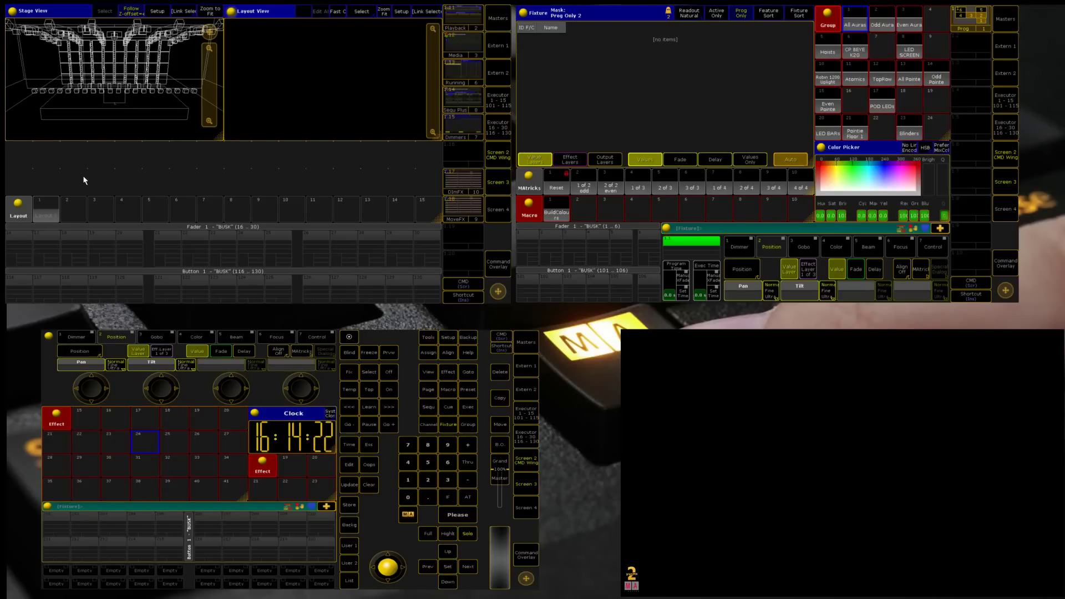
{"action": "key", "text": "Delete"}
{"action": "left_click", "coordinate": [40, 214]}
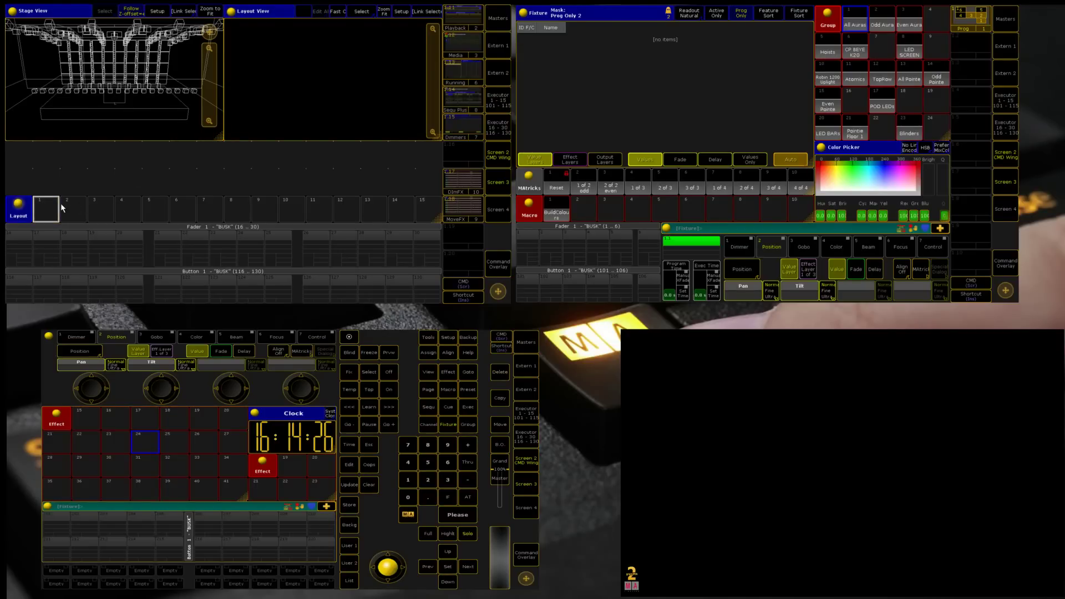
Store the current screen arrangement on view button 1.16 with the name Layout.
{"action": "key", "text": "s"}
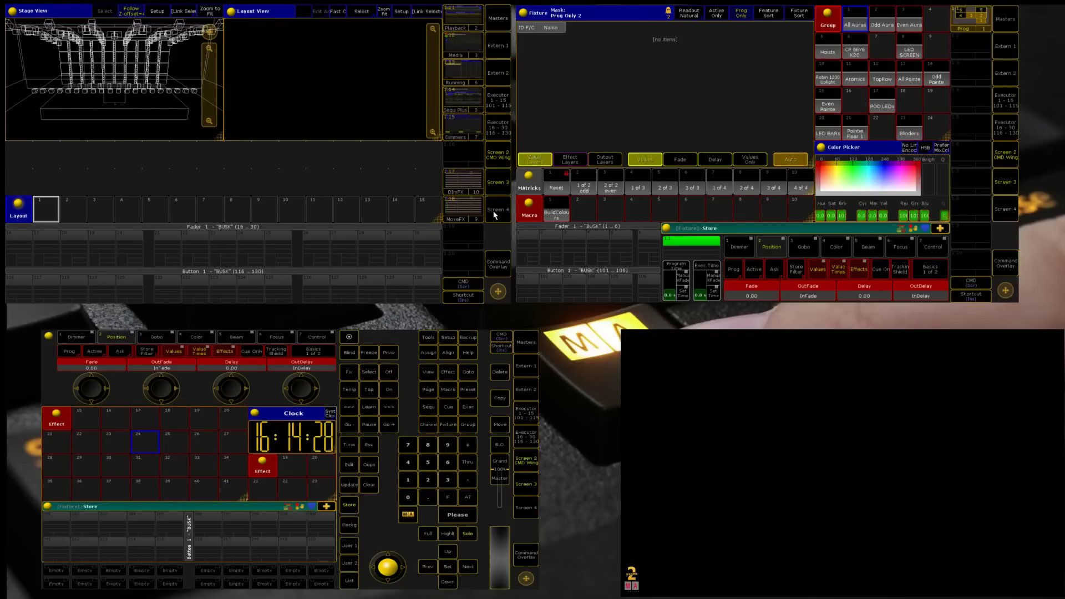
{"action": "left_click", "coordinate": [461, 158]}
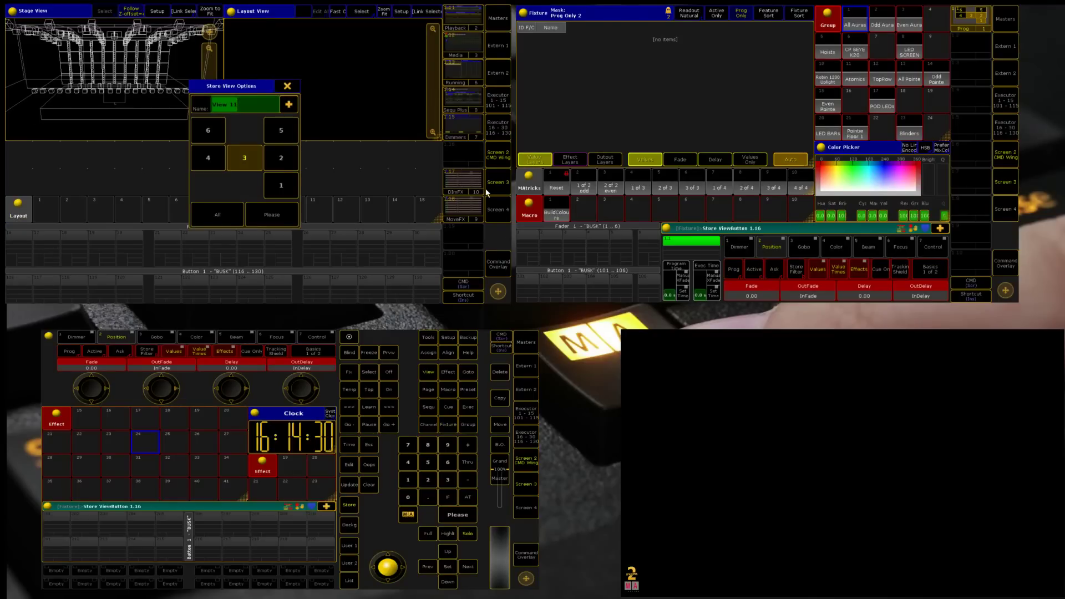
{"action": "type", "text": "Lauyo"}
{"action": "type", "text": "u"}
{"action": "type", "text": "ut"}
{"action": "key", "text": "Return"}
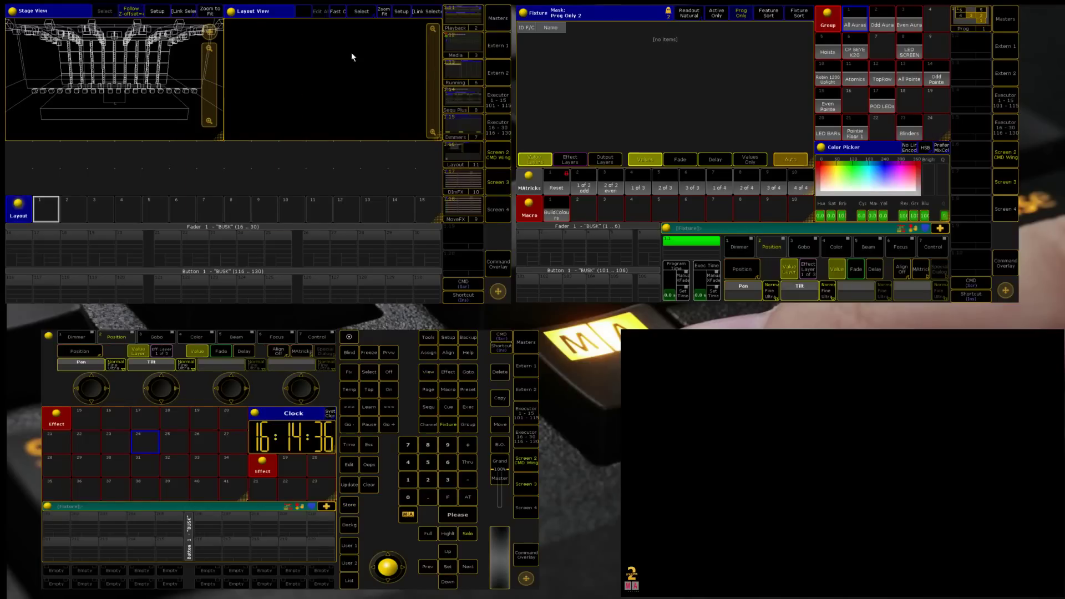
Open the patch and fixture schedule and create a new layer named Bitmap.
{"action": "left_click", "coordinate": [453, 343]}
{"action": "left_click", "coordinate": [561, 47]}
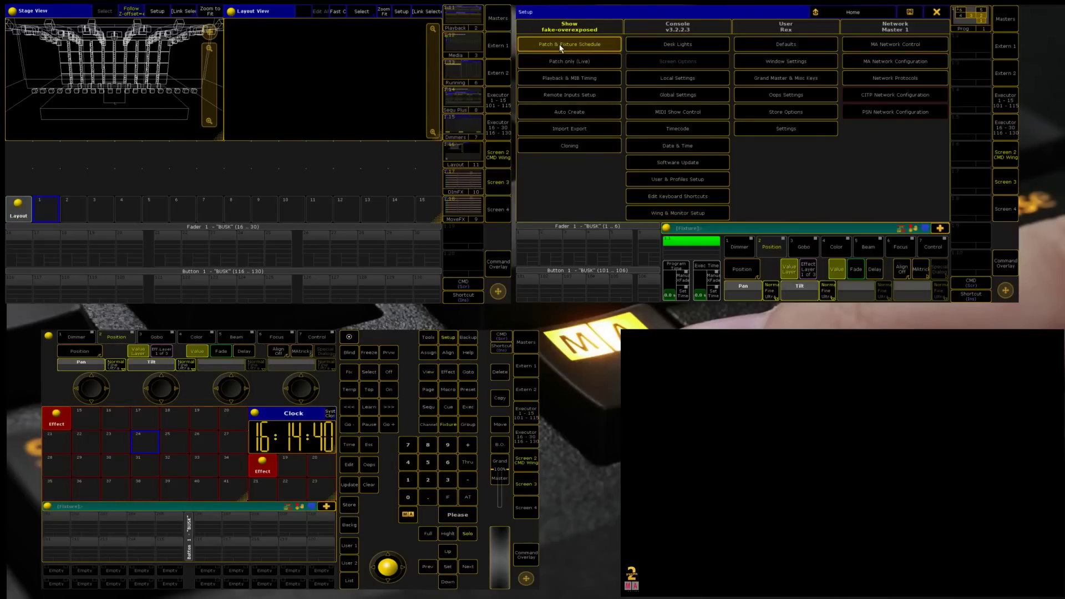
{"action": "left_click", "coordinate": [532, 77]}
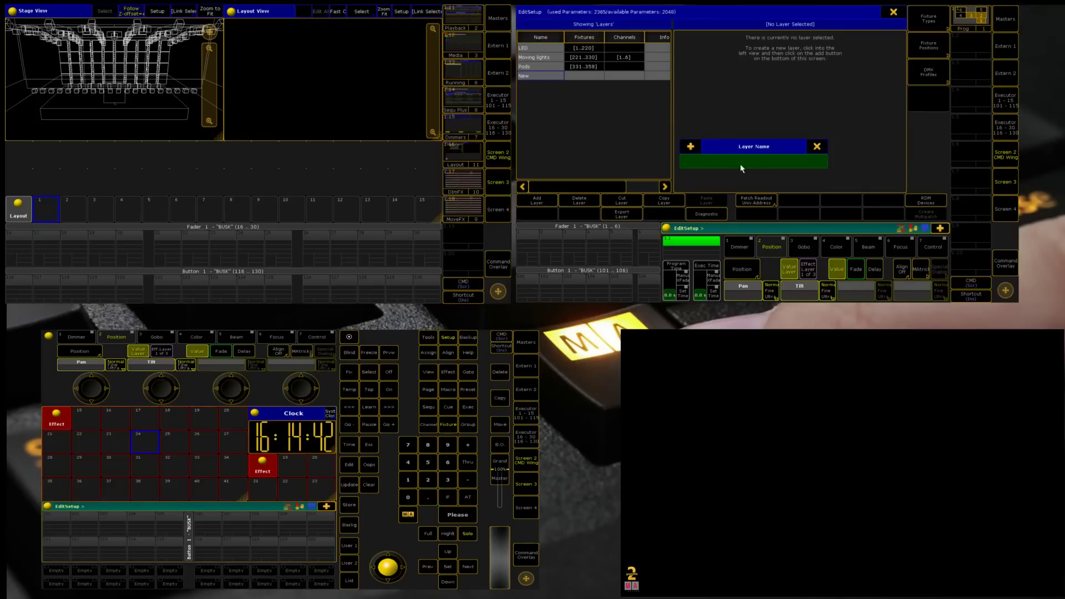
{"action": "type", "text": "Bitmapp"}
{"action": "key", "text": "Return"}
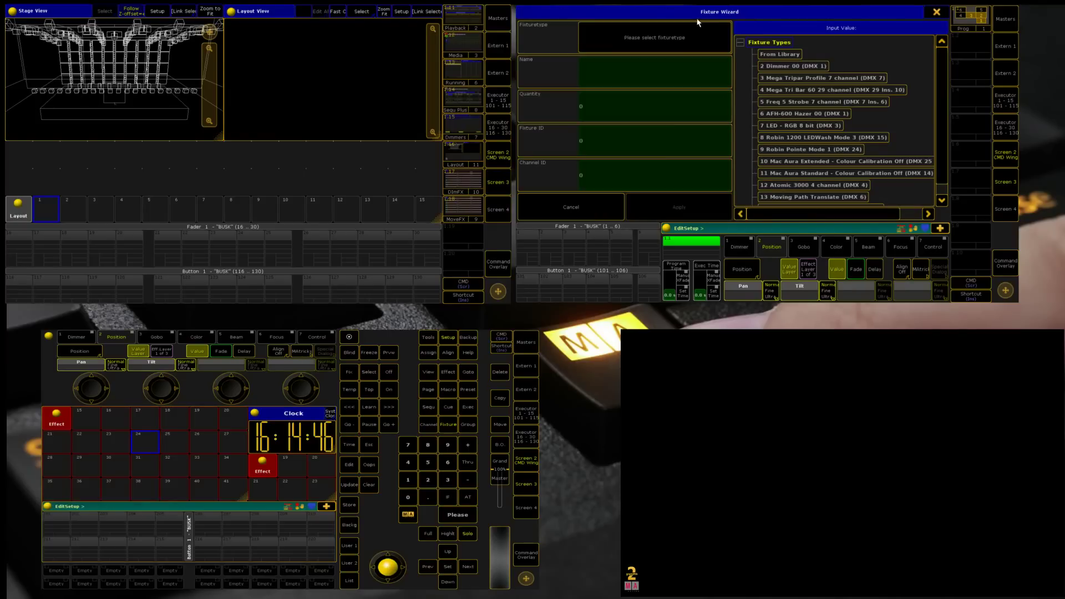
Import the MA Lighting Bitmap fixture type from the library for the new fixture.
{"action": "left_click", "coordinate": [781, 54]}
{"action": "type", "text": "ma"}
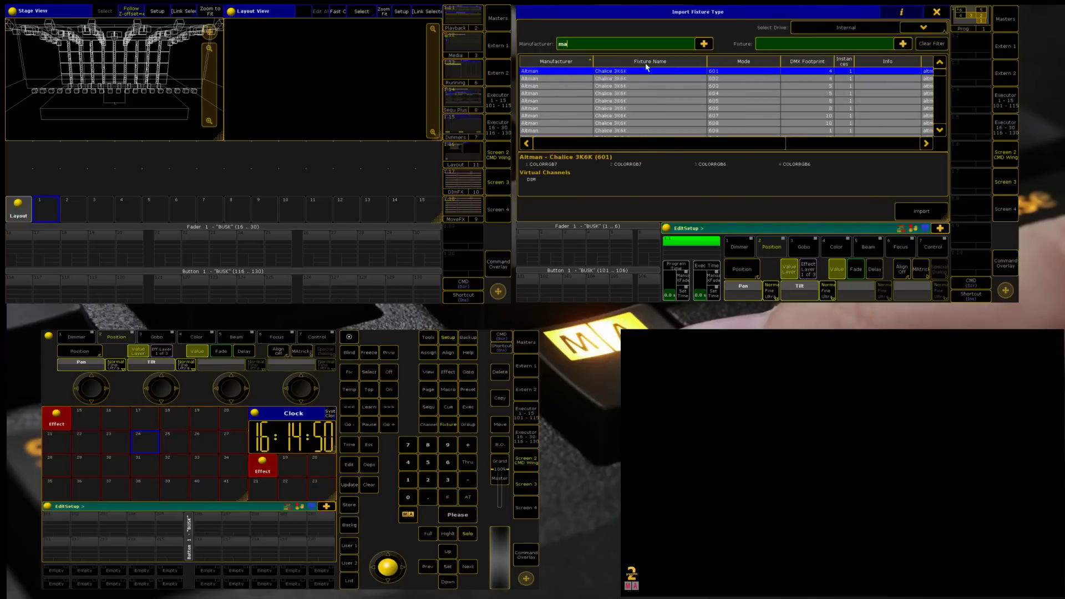
{"action": "type", "text": " light"}
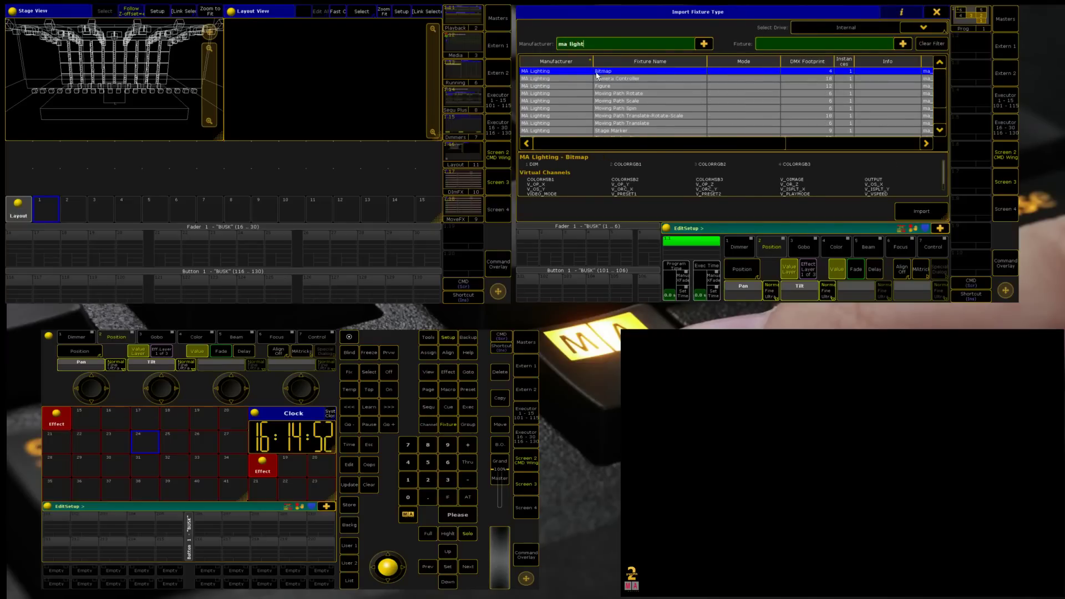
{"action": "left_click", "coordinate": [922, 211]}
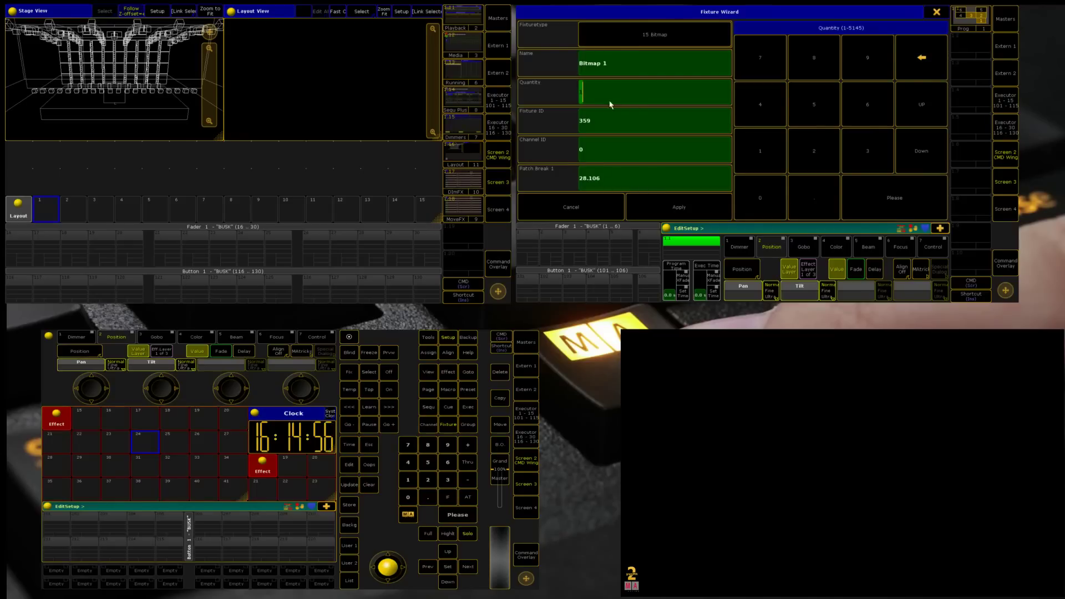
Add one Bitmap fixture with fixture ID 2016 patched at 50.001 to the Bitmap layer.
{"action": "left_click", "coordinate": [614, 126]}
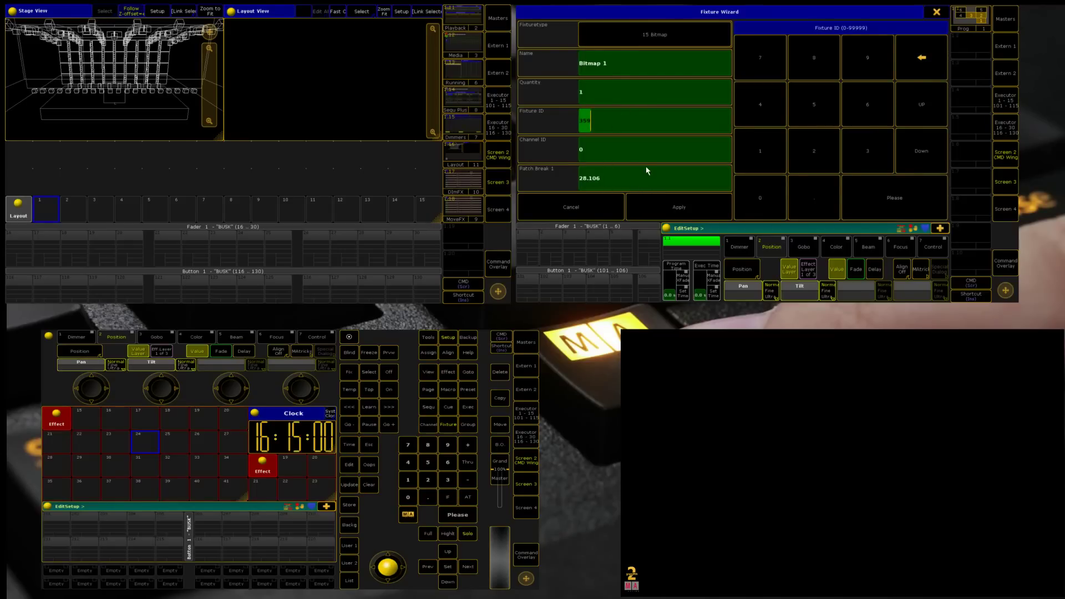
{"action": "type", "text": "2017"}
{"action": "key", "text": "BackSpace"}
{"action": "type", "text": "6"}
{"action": "left_click", "coordinate": [626, 181]}
{"action": "type", "text": "50."}
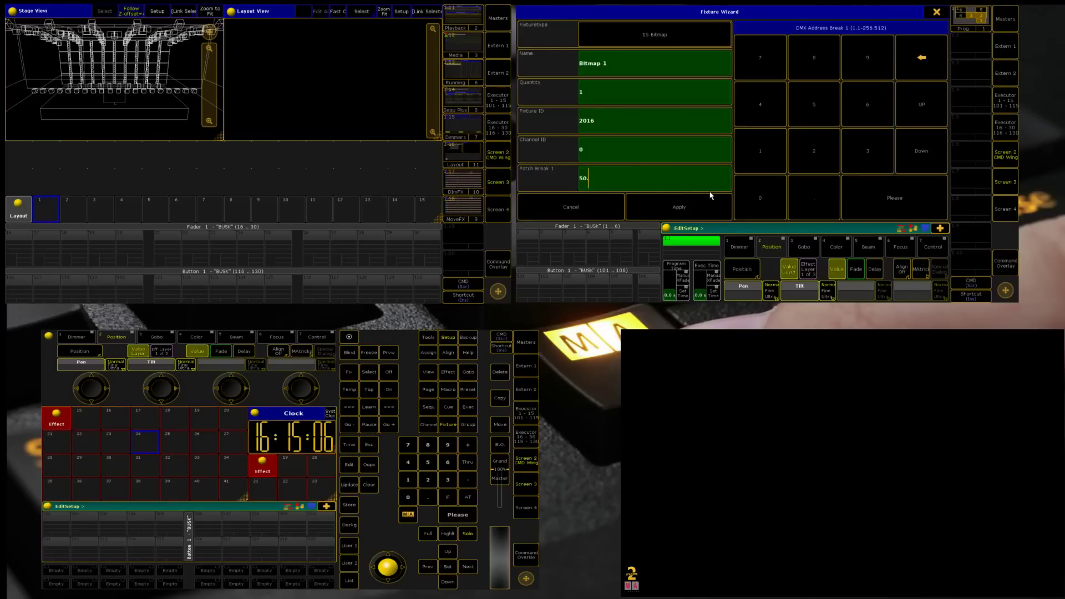
{"action": "type", "text": "001"}
{"action": "left_click", "coordinate": [672, 208]}
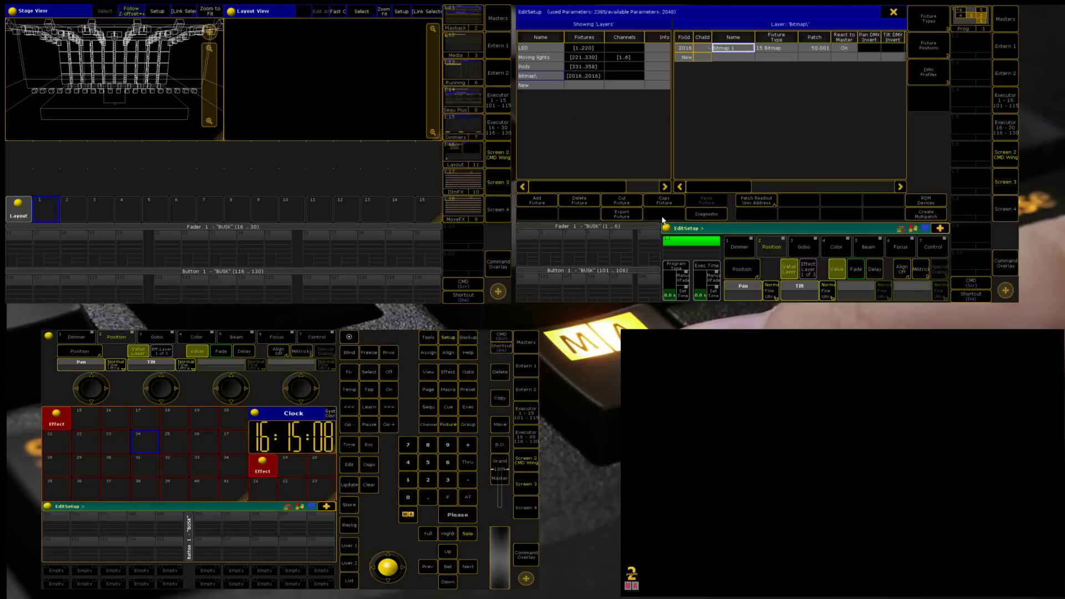
Leave the patch and fixture schedule with the changes saved and close the setup.
{"action": "left_click", "coordinate": [893, 12]}
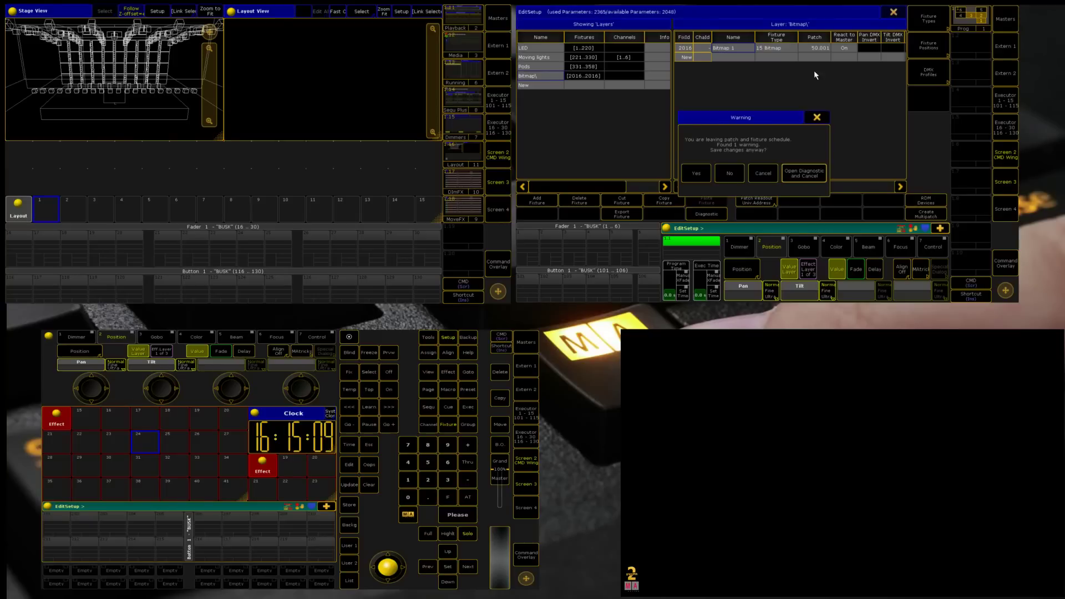
{"action": "left_click", "coordinate": [703, 177]}
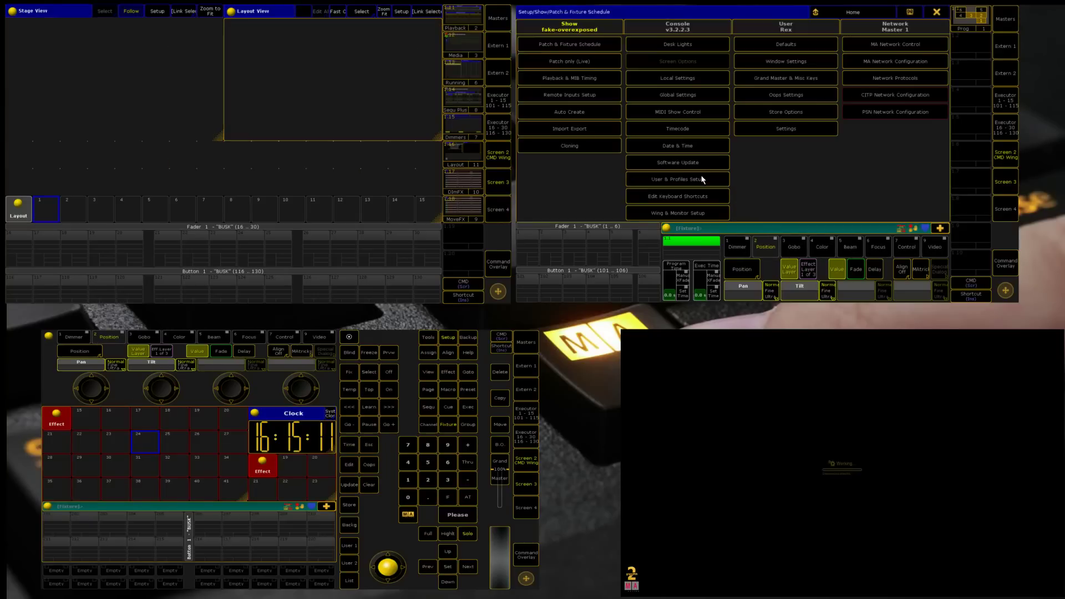
{"action": "left_click", "coordinate": [937, 13]}
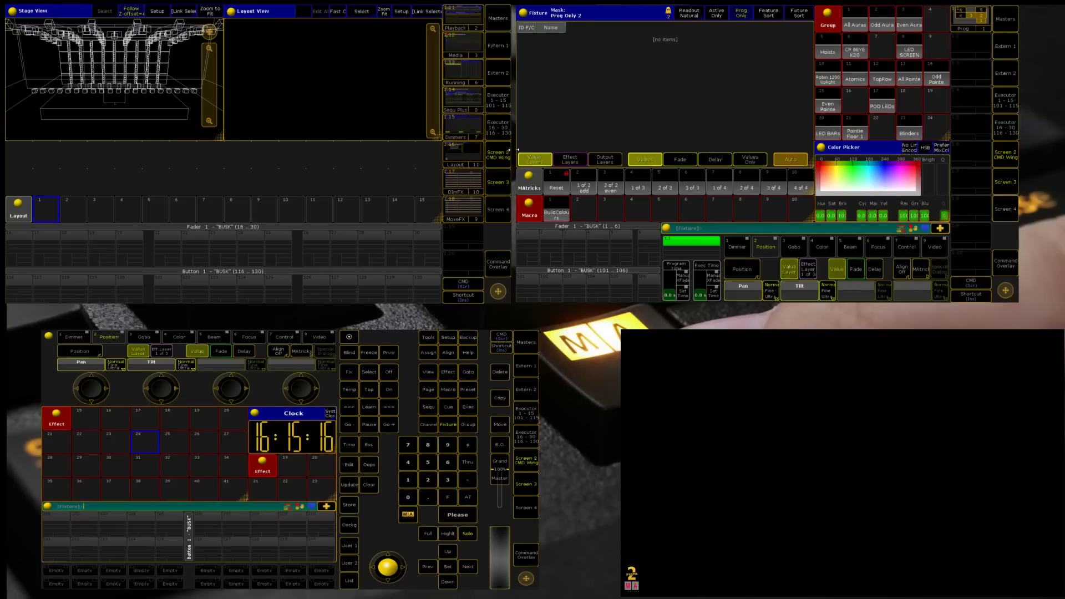
Select fixture 2016, store it as group 4, and clear the selection.
{"action": "type", "text": "Fixture 2016"}
{"action": "key", "text": "Return"}
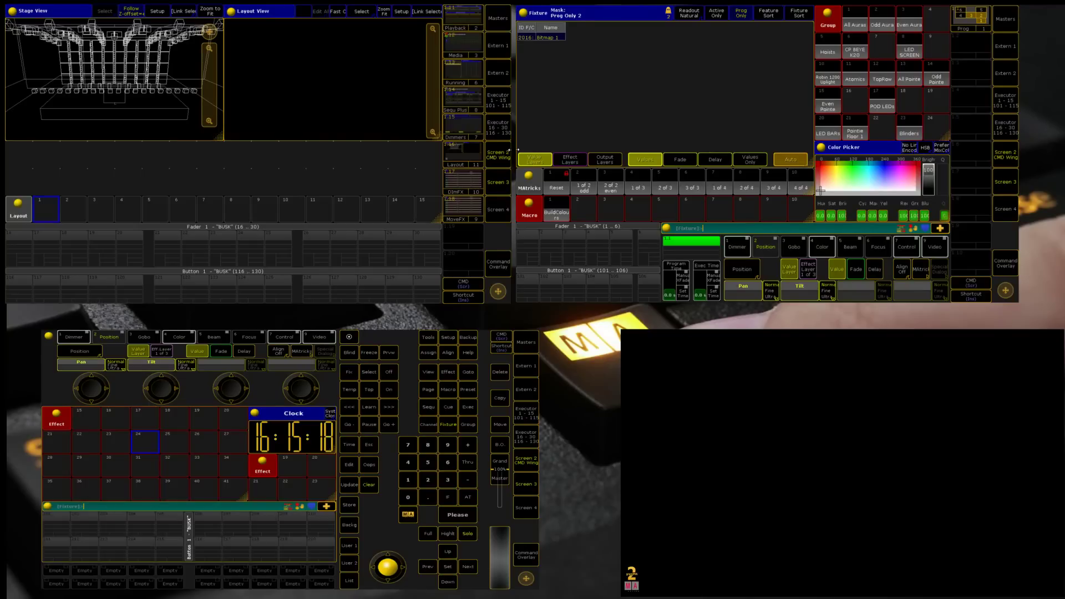
{"action": "type", "text": "Store"}
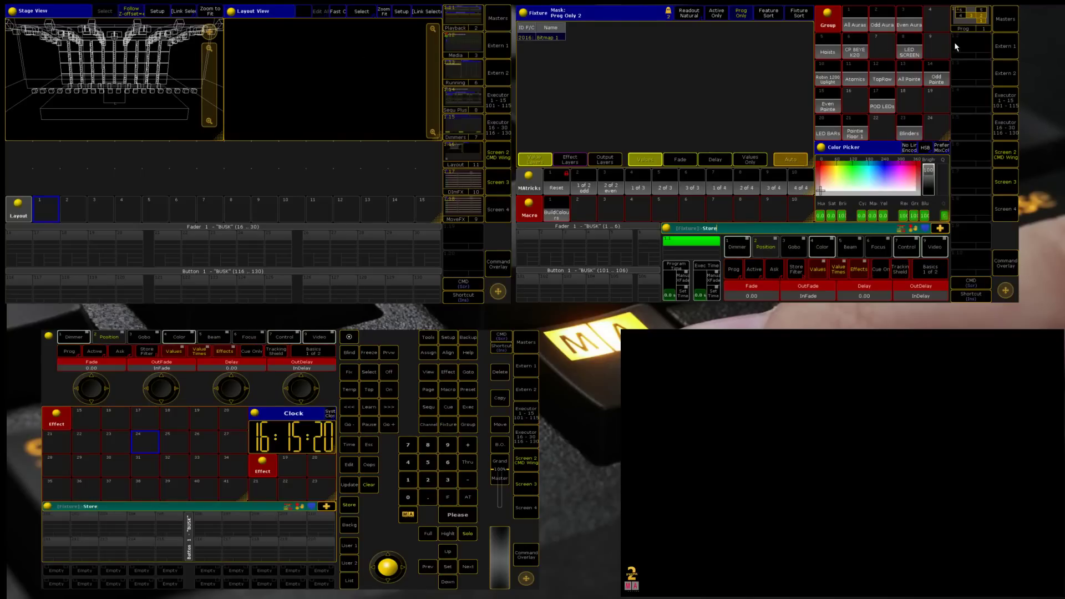
{"action": "left_click", "coordinate": [937, 20]}
{"action": "key", "text": "Escape"}
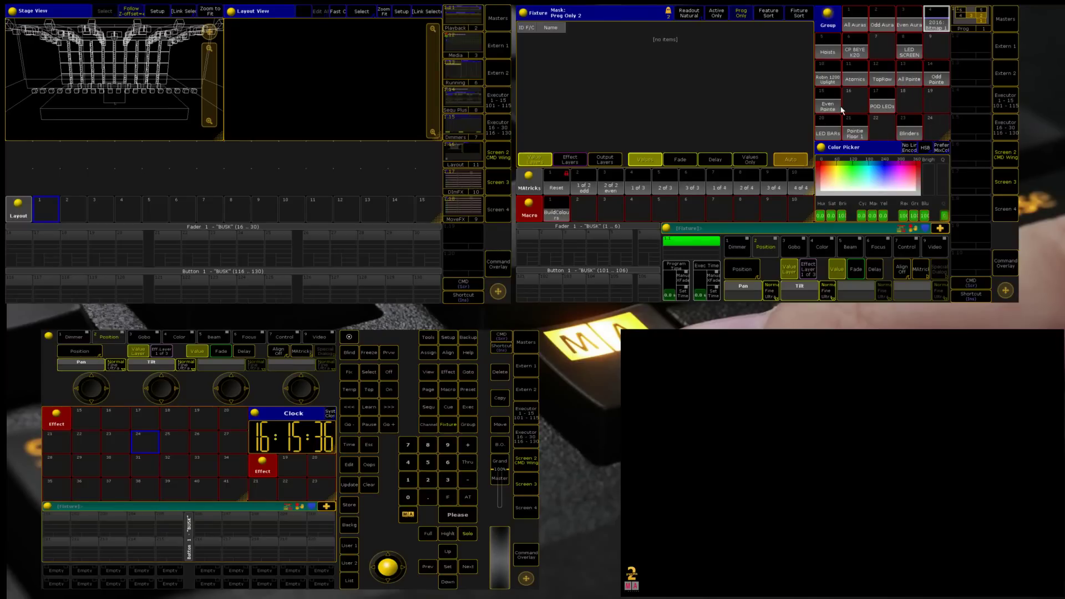
Store the LED SCREEN group at full as layout 1, show it in the Layout View, and clear the programmer.
{"action": "left_click", "coordinate": [910, 55]}
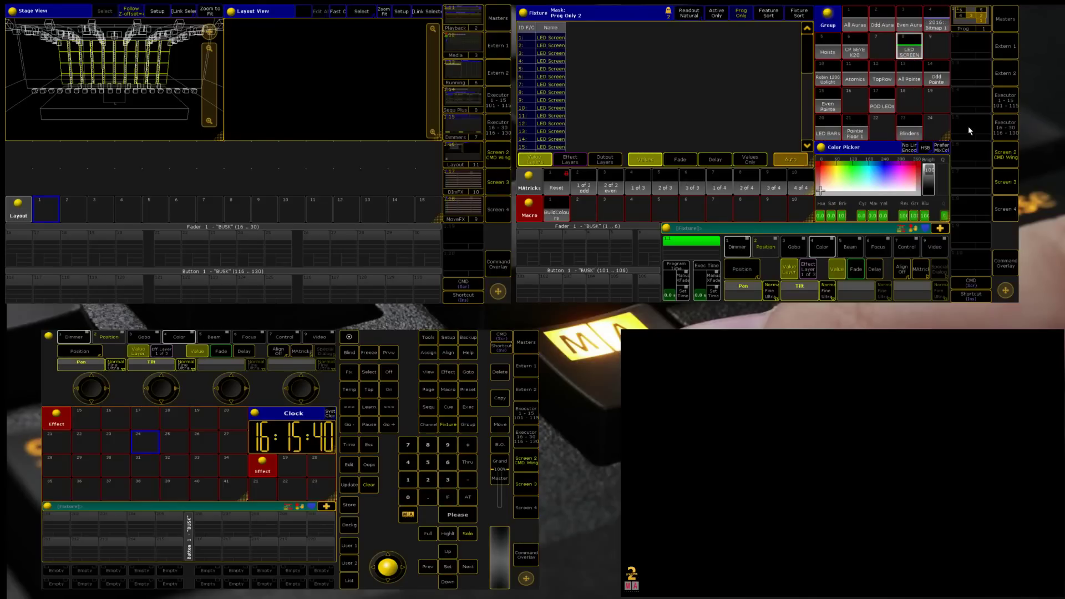
{"action": "key", "text": "Return"}
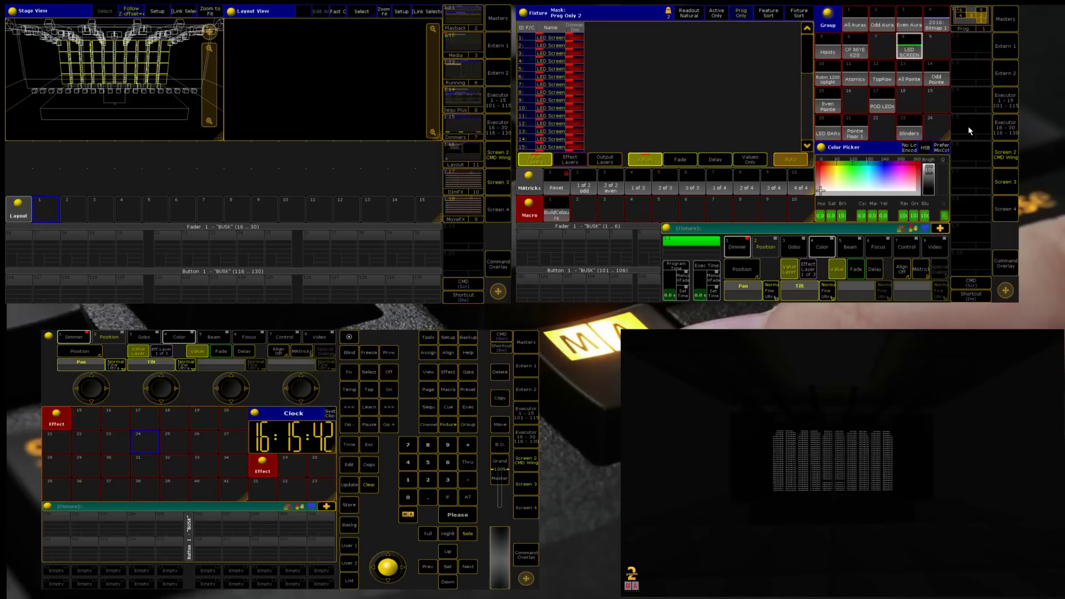
{"action": "key", "text": "s"}
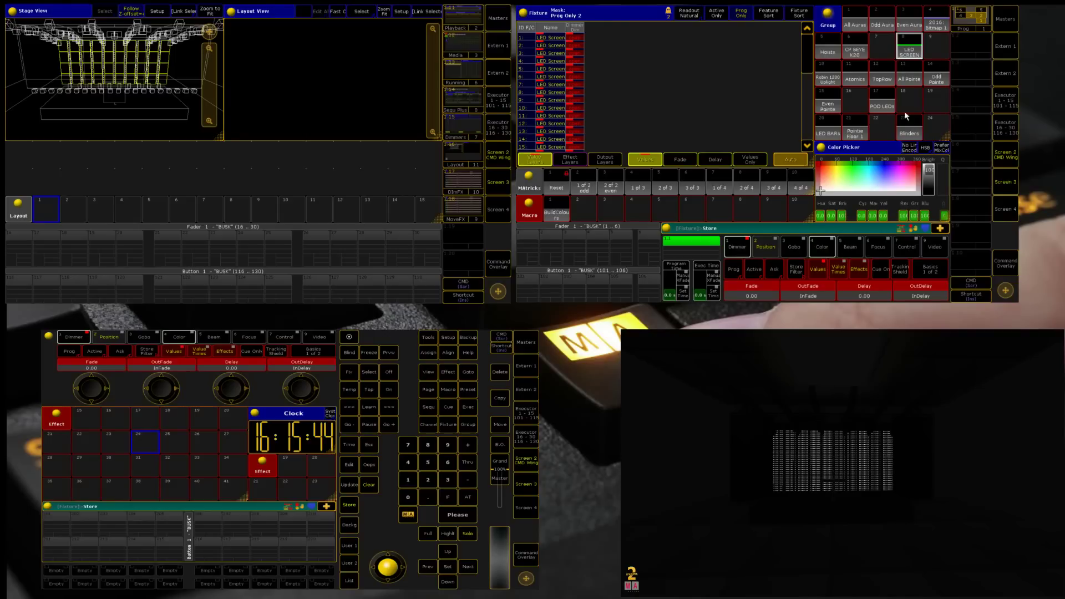
{"action": "left_click", "coordinate": [35, 203]}
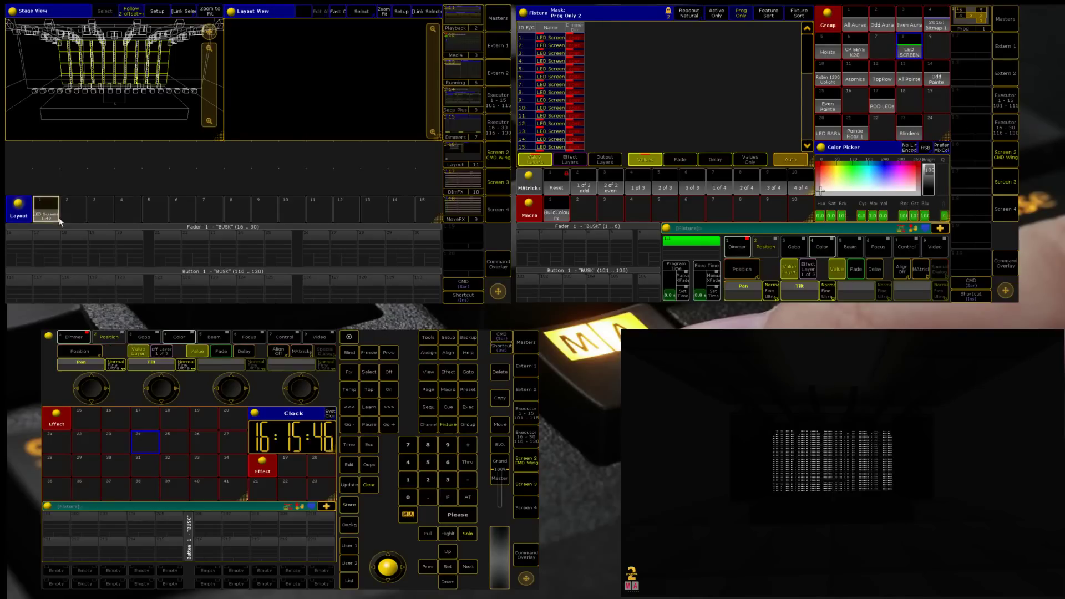
{"action": "left_click", "coordinate": [57, 215]}
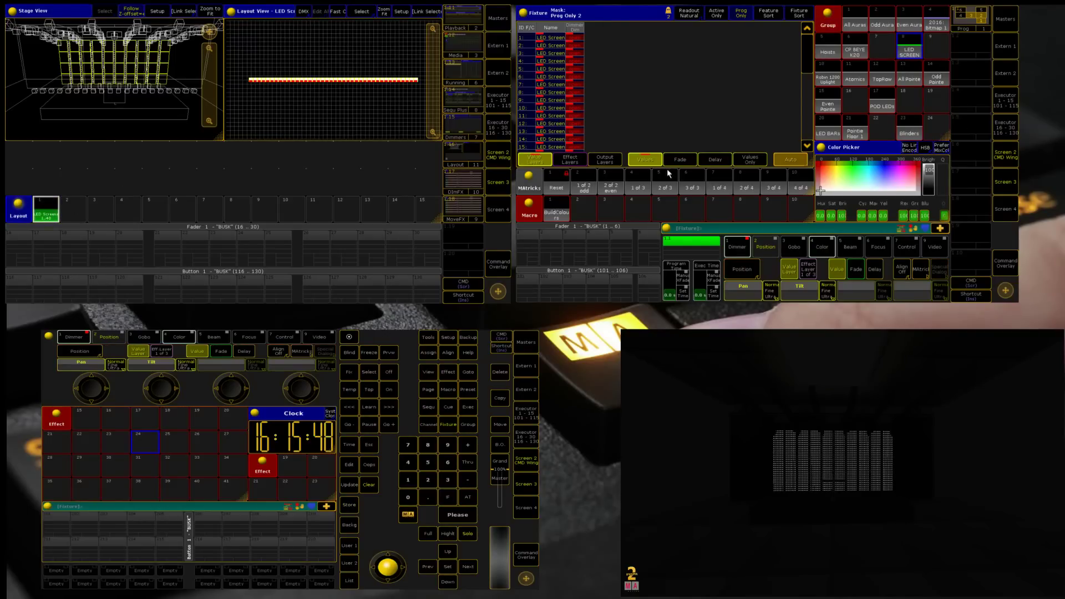
{"action": "key", "text": "BackSpace"}
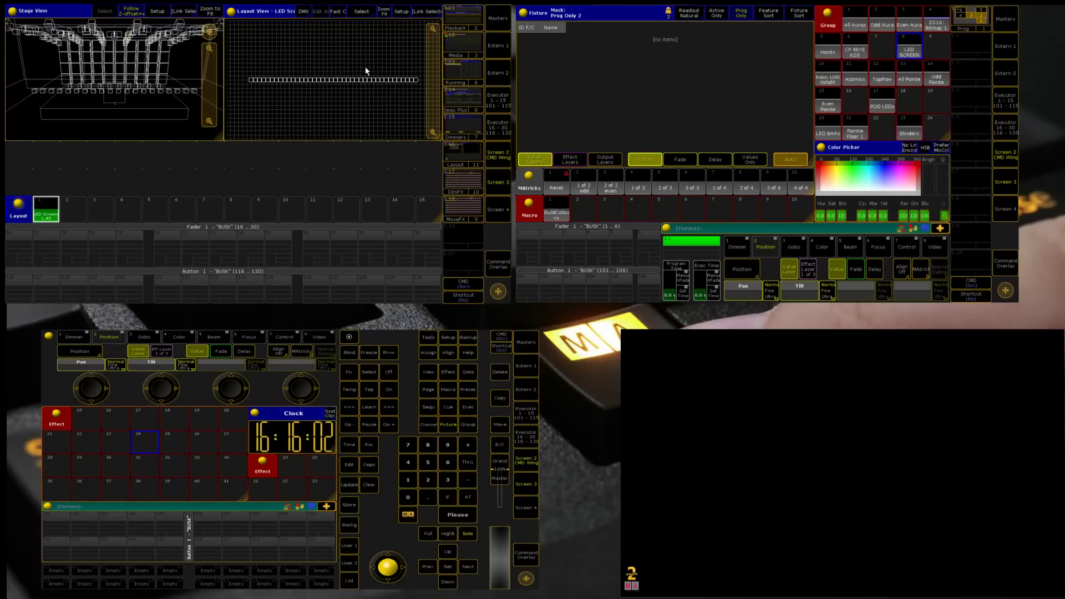
Arrange all LED screen elements in the layout using the Front 1 camera, and bring the fixtures to full.
{"action": "left_click", "coordinate": [400, 14]}
{"action": "mouse_move", "coordinate": [420, 57]}
{"action": "left_mouse_down"}
{"action": "mouse_move", "coordinate": [241, 107]}
{"action": "mouse_move", "coordinate": [247, 117]}
{"action": "left_mouse_up"}
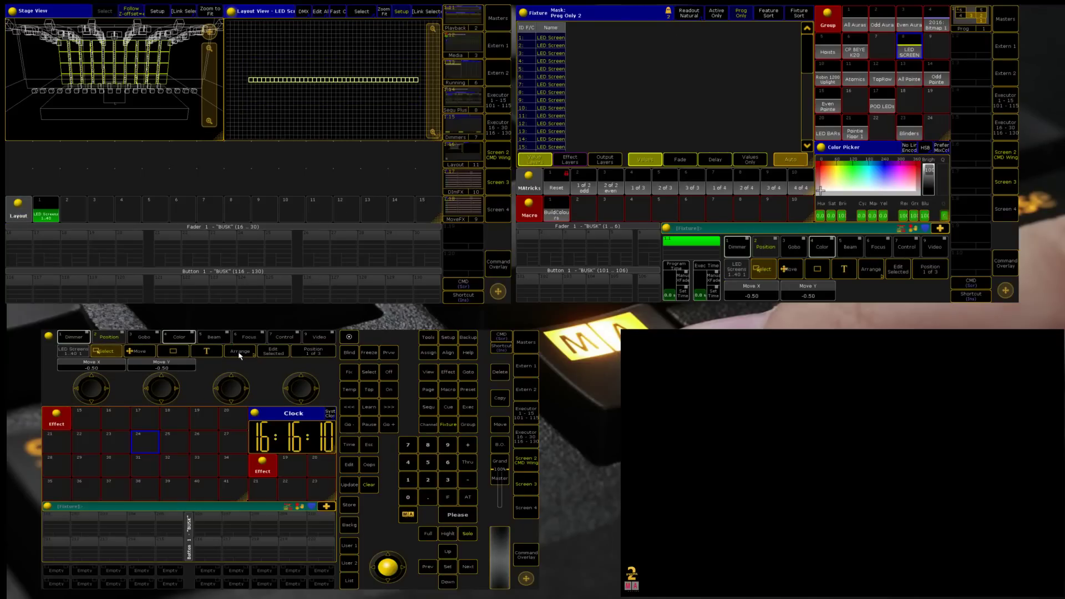
{"action": "left_click", "coordinate": [274, 352]}
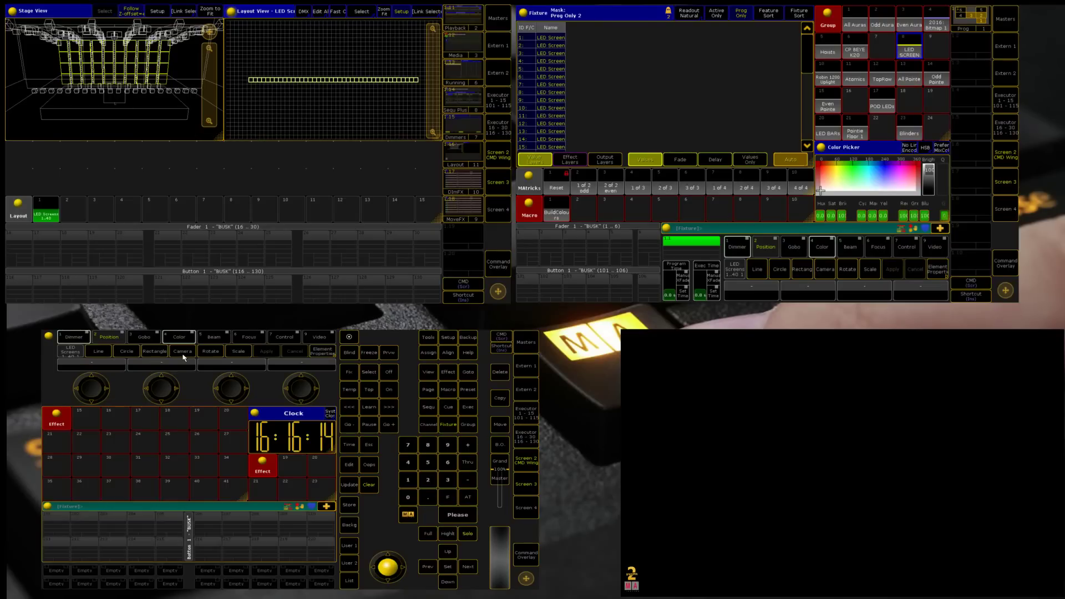
{"action": "left_click", "coordinate": [183, 355]}
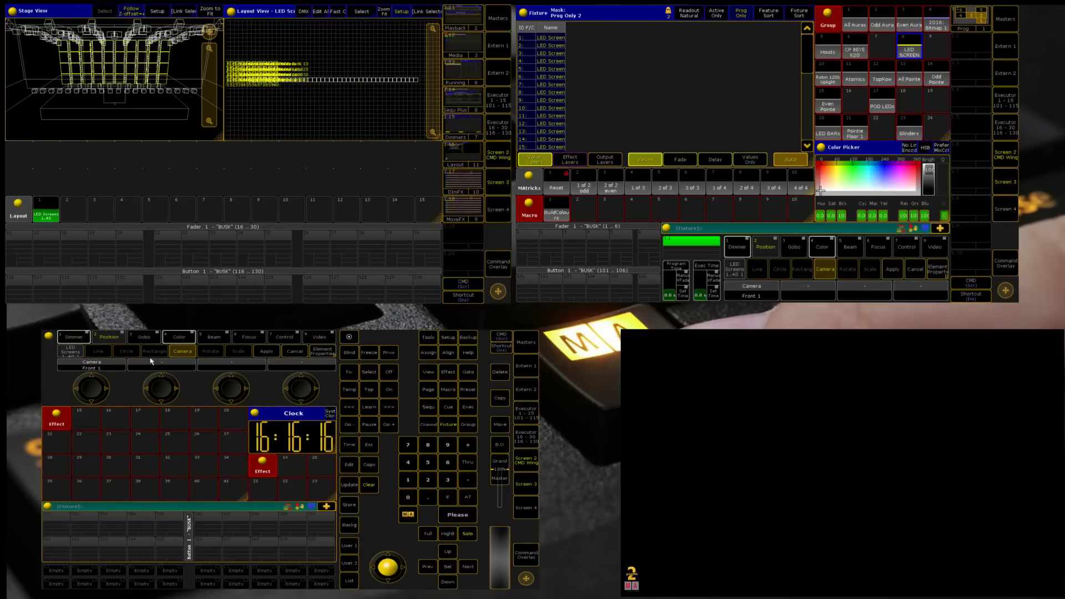
{"action": "left_click", "coordinate": [263, 352]}
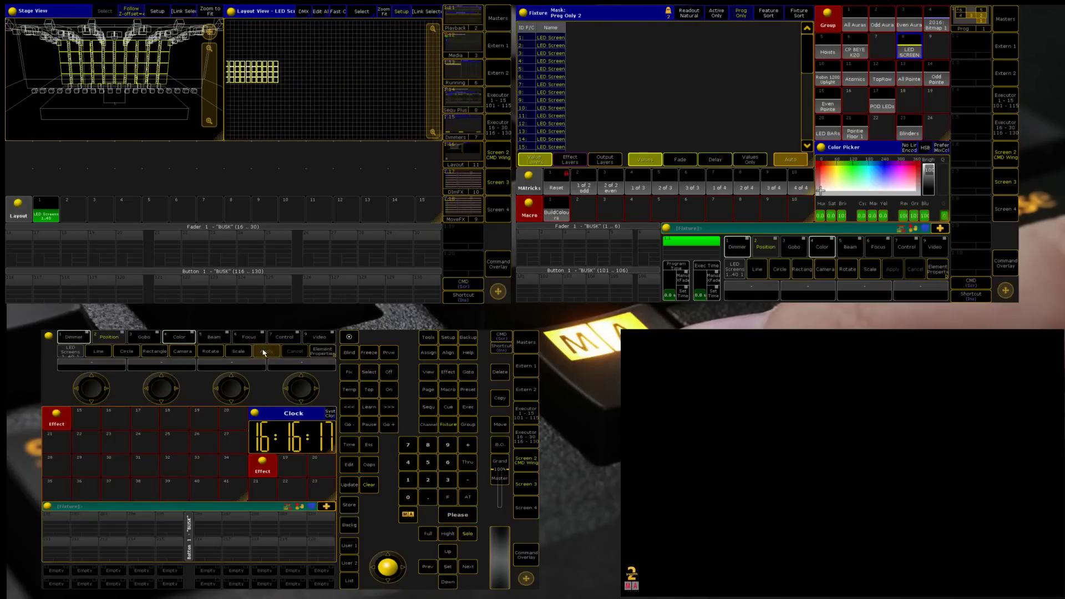
{"action": "left_click", "coordinate": [384, 12]}
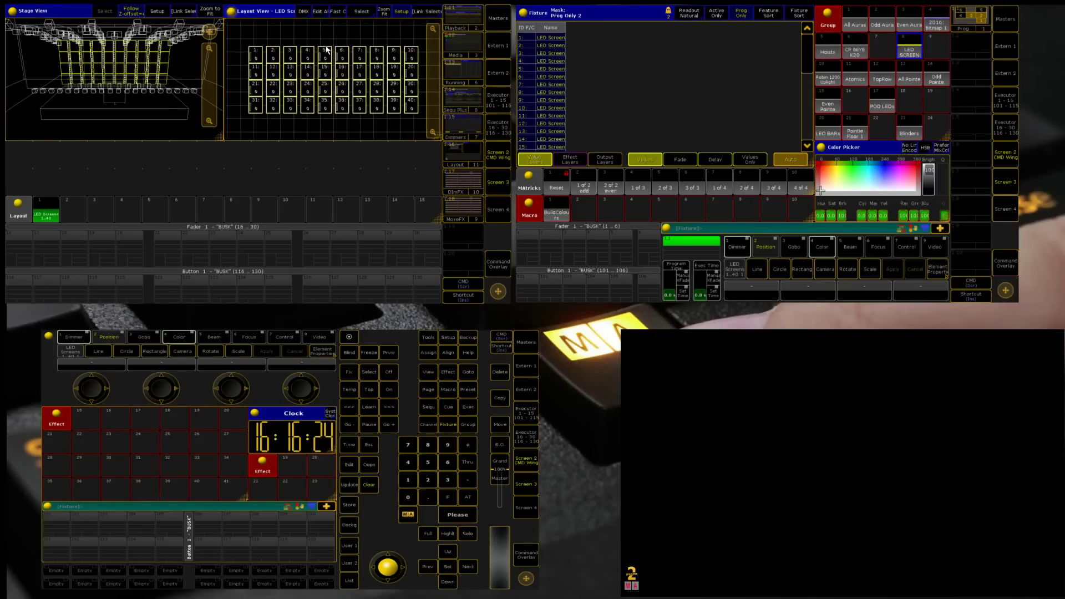
{"action": "key", "text": "f"}
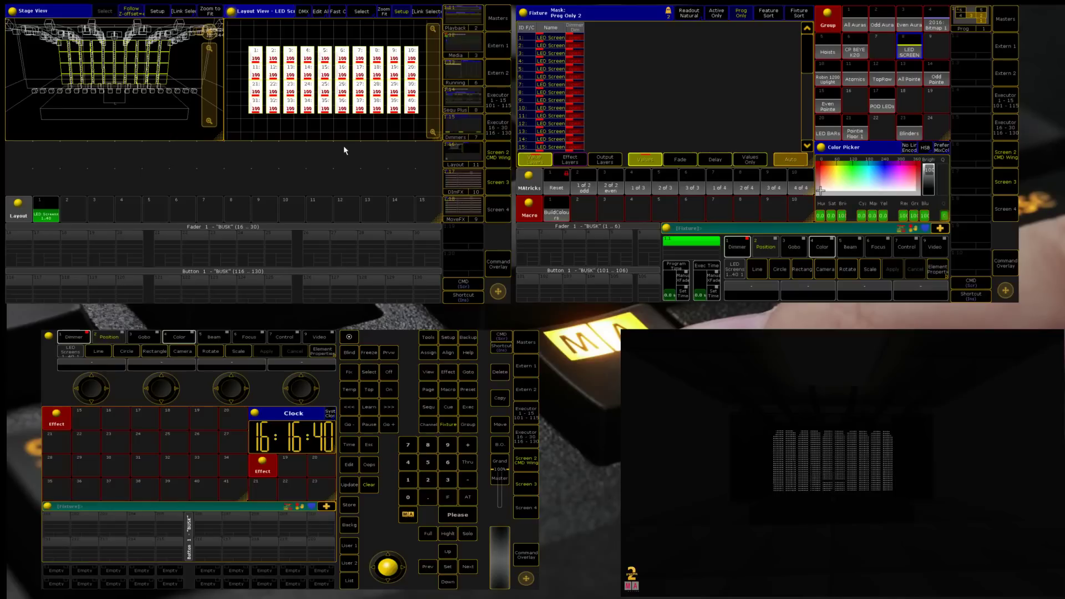
Draw a rectangle around all LED screen elements in the layout, set its visualization to Bitmap, and clear the programmer.
{"action": "left_click", "coordinate": [402, 11]}
{"action": "left_click", "coordinate": [401, 11]}
{"action": "left_click", "coordinate": [173, 351]}
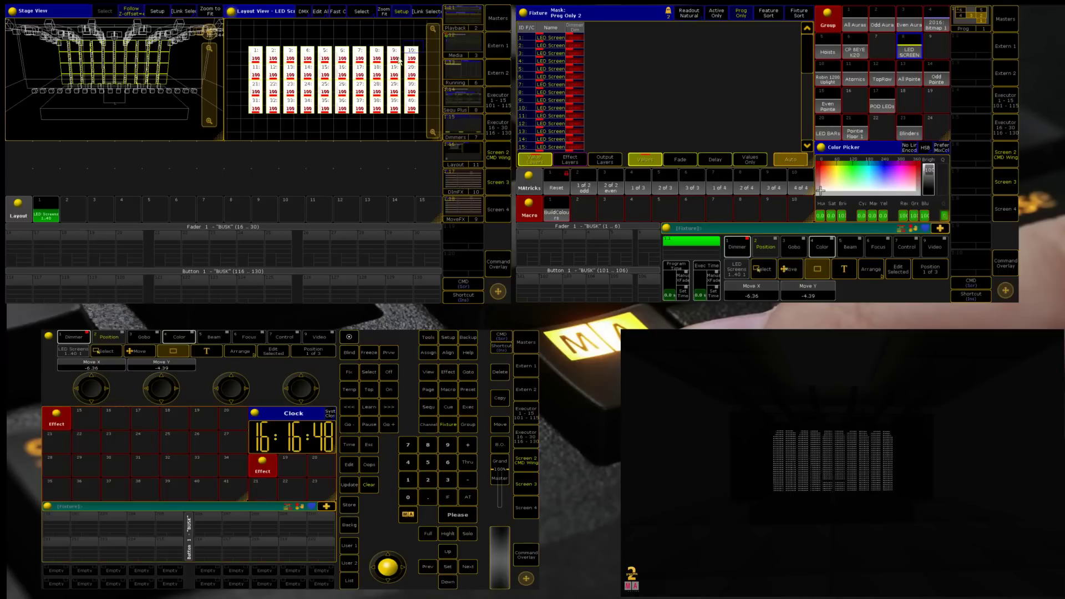
{"action": "right_click", "coordinate": [244, 116]}
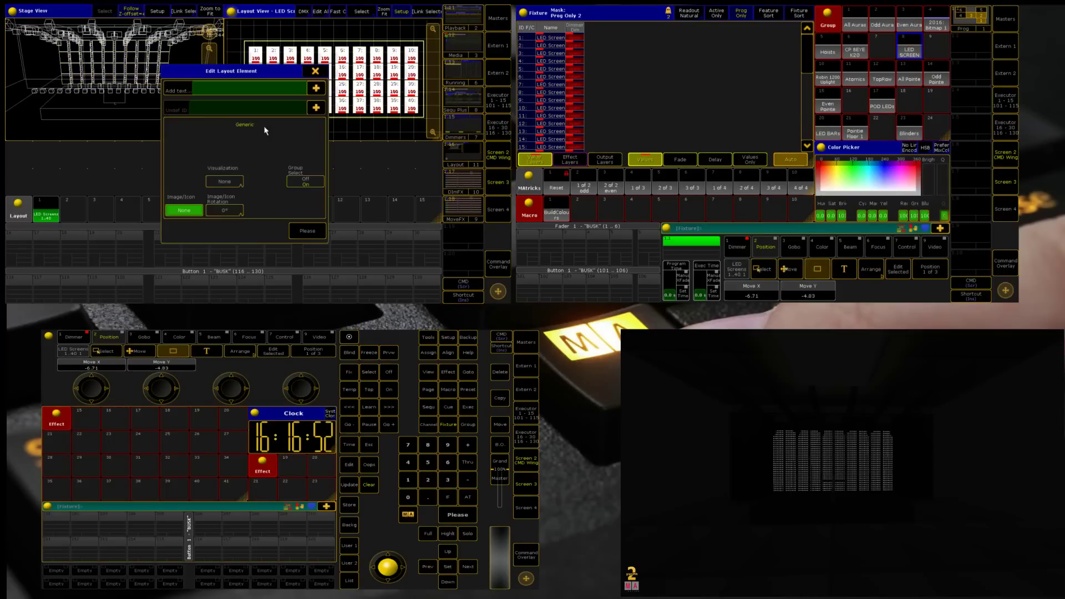
{"action": "left_click", "coordinate": [224, 182]}
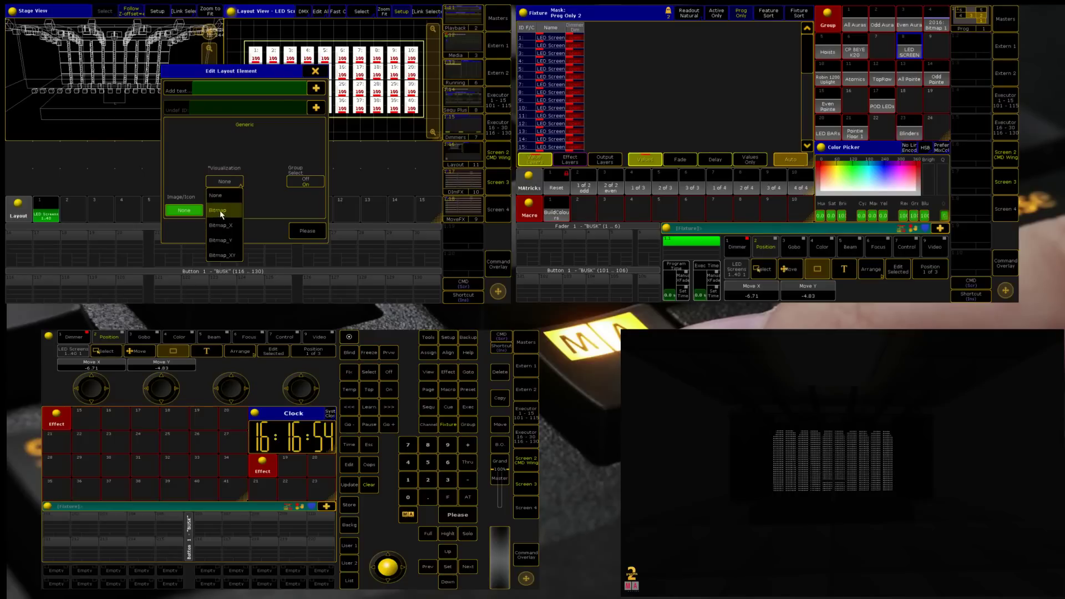
{"action": "left_click", "coordinate": [222, 211]}
{"action": "left_click", "coordinate": [306, 231]}
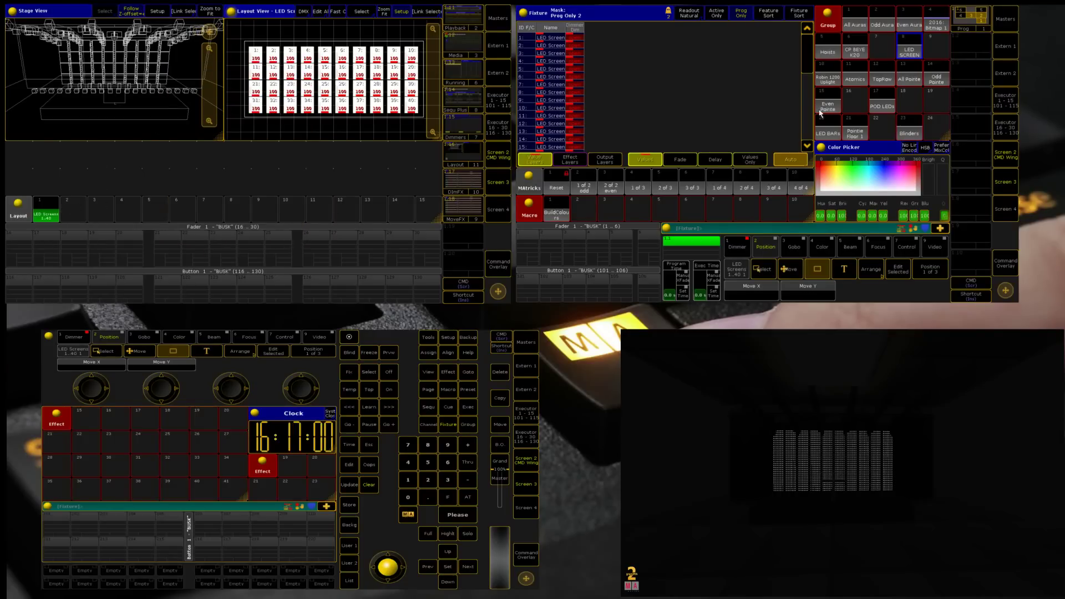
{"action": "key", "text": "BackSpace"}
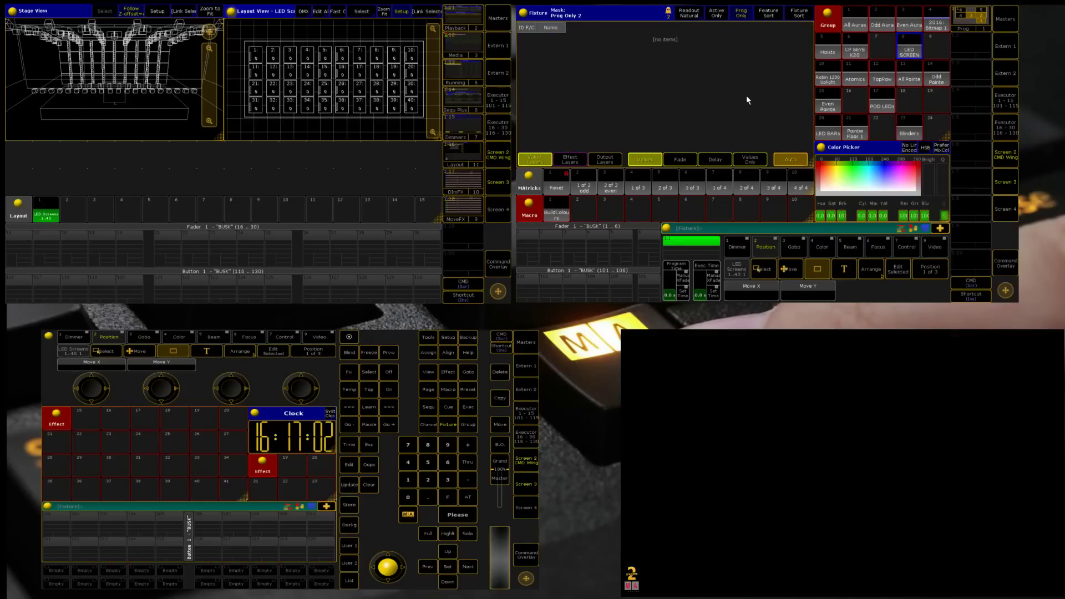
Add an Images pool window in the empty row directly above the Layout pool.
{"action": "left_click", "coordinate": [55, 181]}
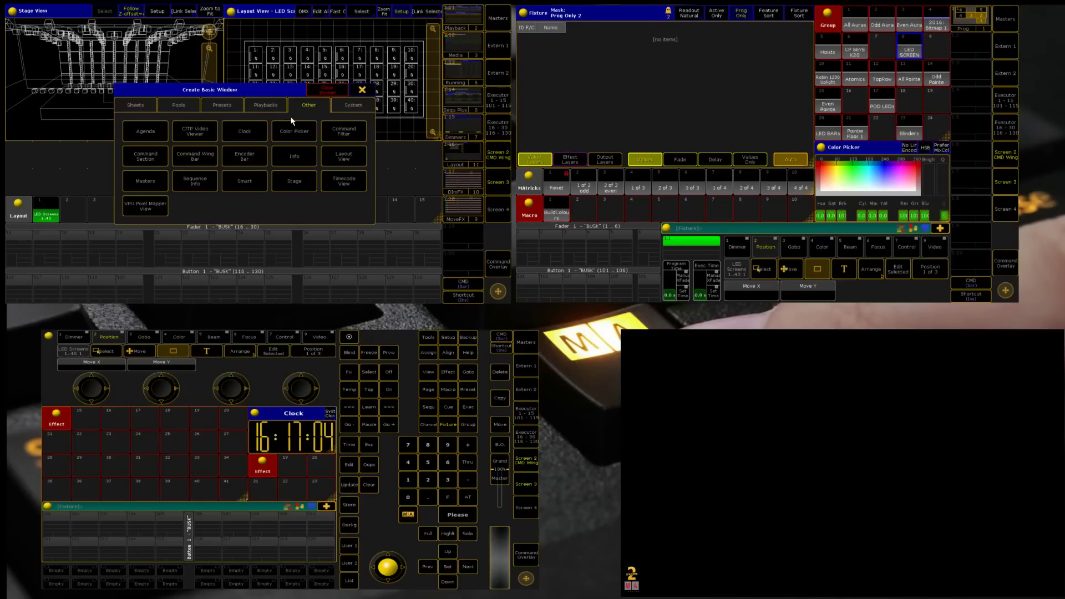
{"action": "left_click", "coordinate": [176, 104]}
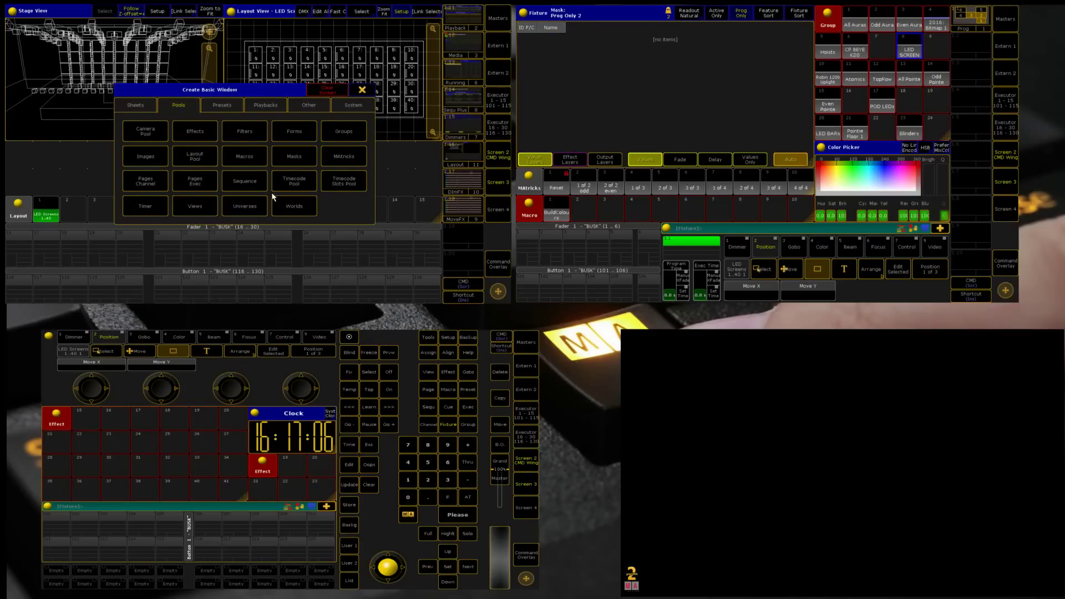
{"action": "left_click", "coordinate": [125, 162]}
{"action": "left_click", "coordinate": [399, 184]}
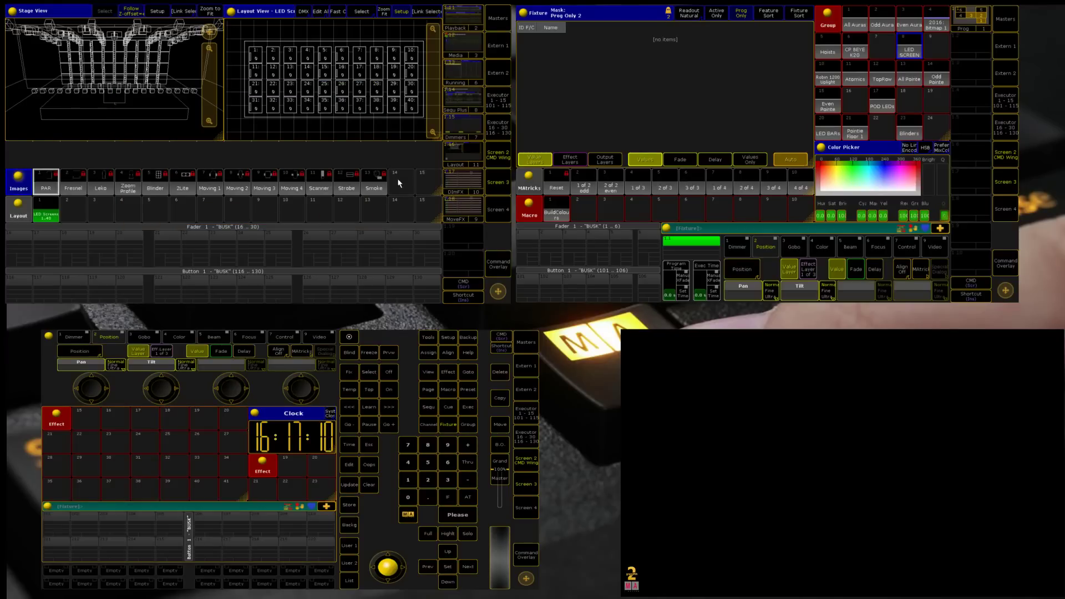
{"action": "left_click", "coordinate": [331, 447]}
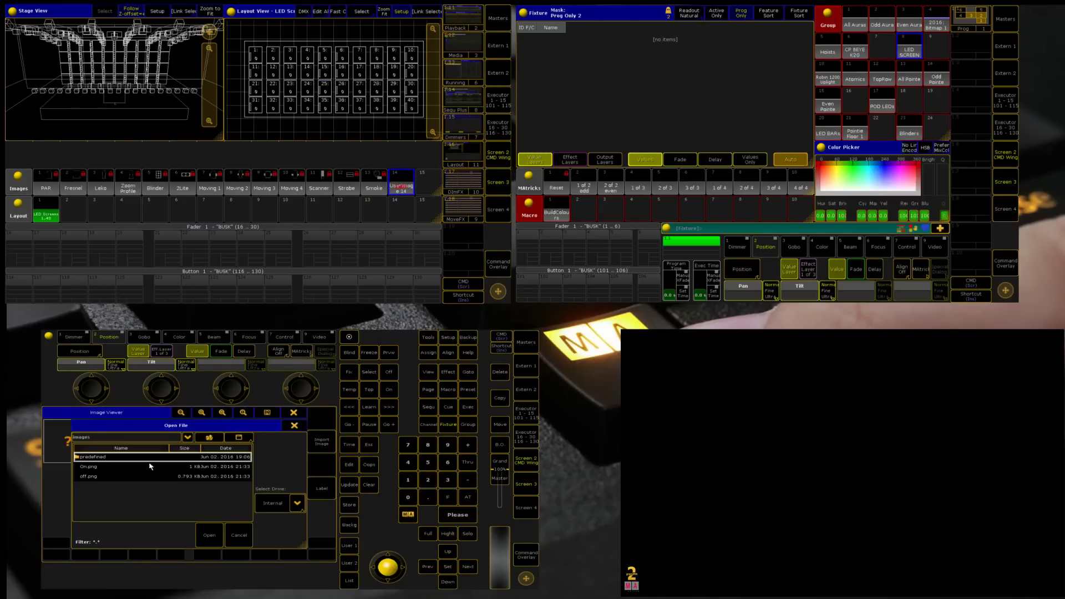
{"action": "double_click", "coordinate": [93, 459]}
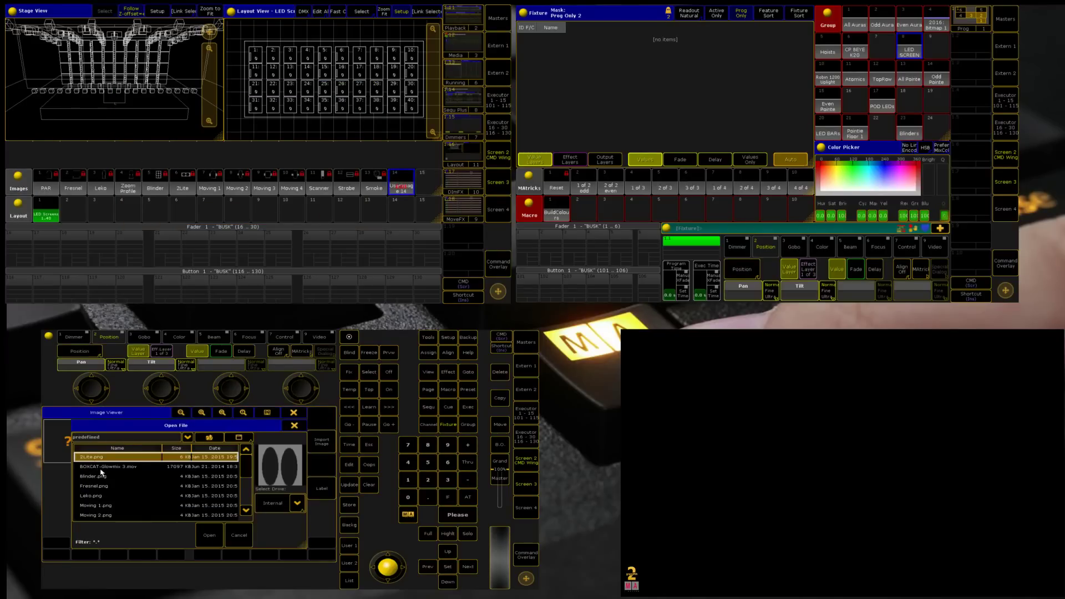
{"action": "left_click", "coordinate": [107, 468]}
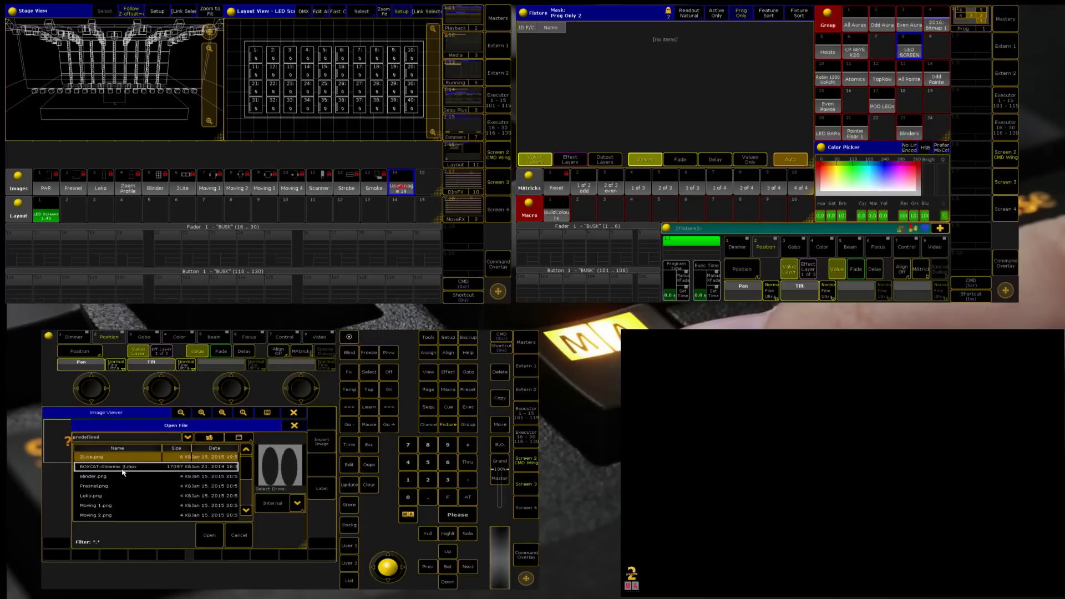
{"action": "left_click", "coordinate": [240, 536]}
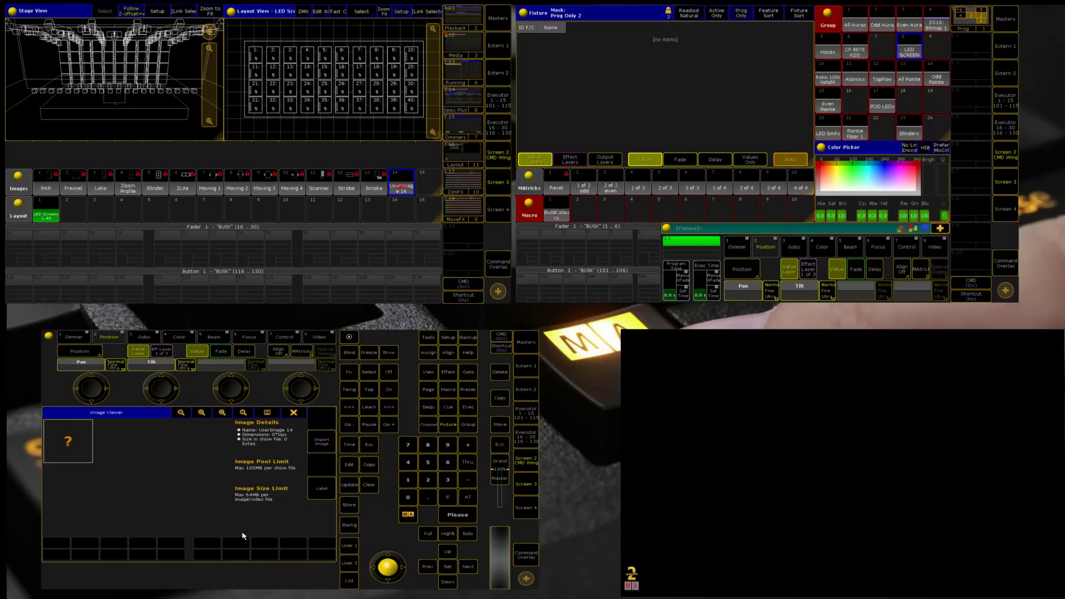
Import the movie file BOXCAT-Glowmix 3.mov from the predefined folder into image pool slot 14 and close the image viewer.
{"action": "left_click", "coordinate": [320, 450]}
{"action": "double_click", "coordinate": [91, 458]}
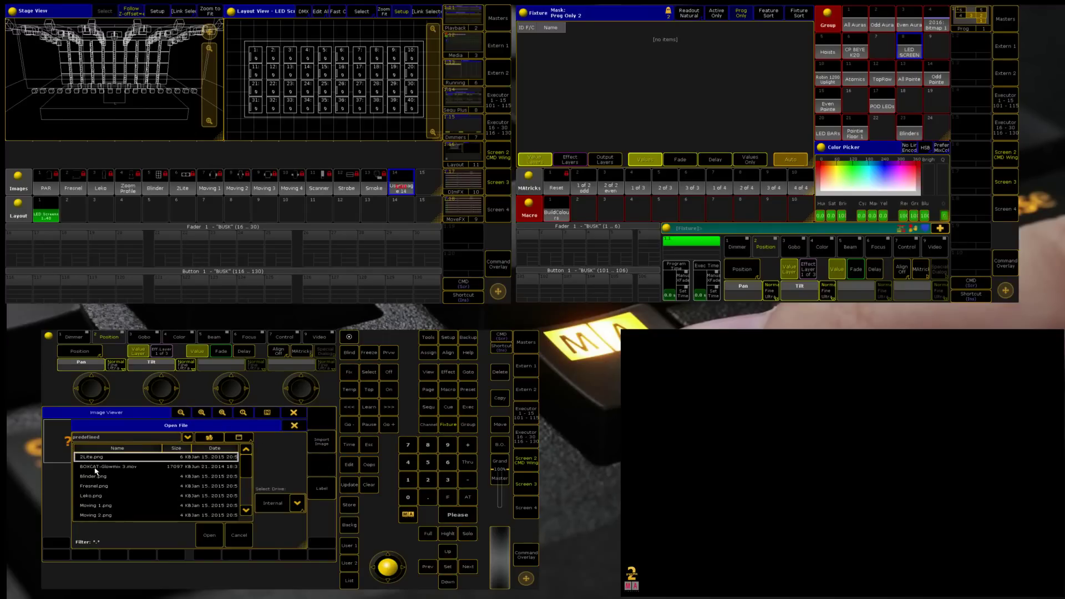
{"action": "left_click", "coordinate": [95, 468]}
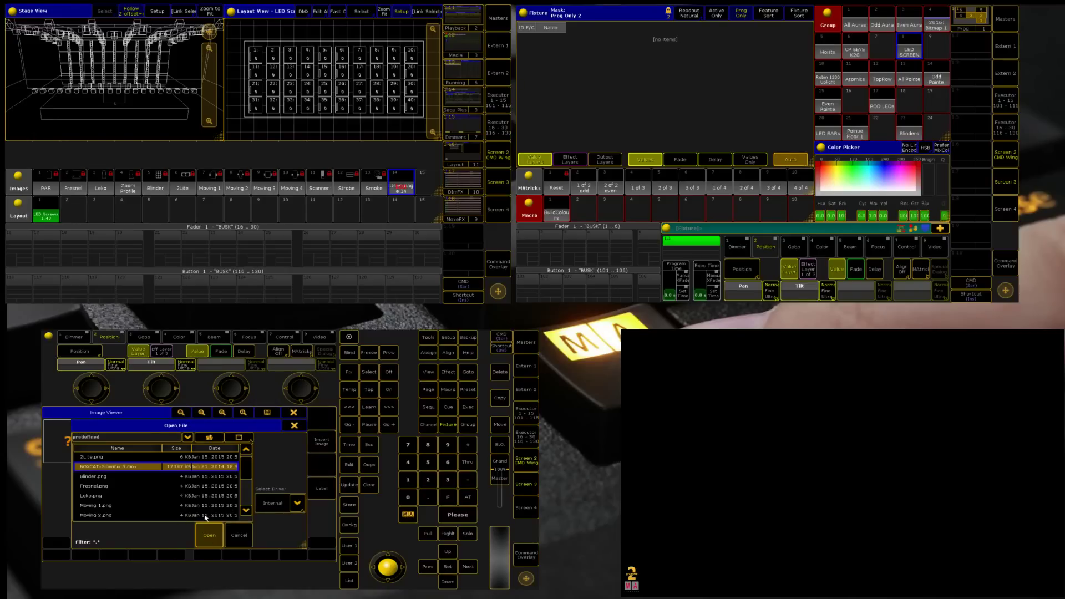
{"action": "left_click", "coordinate": [210, 534]}
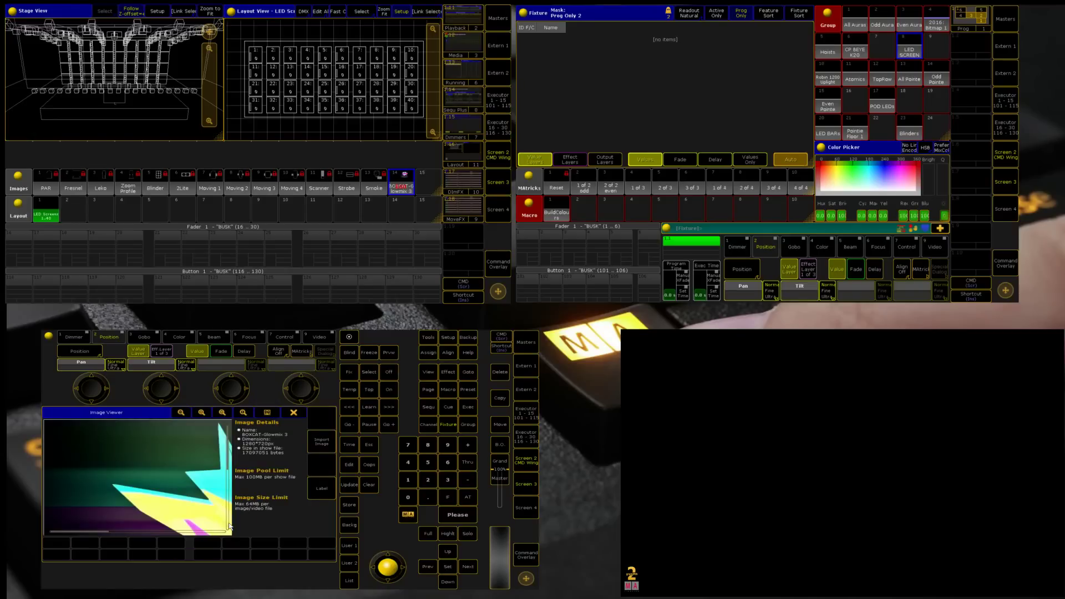
{"action": "left_click", "coordinate": [294, 413]}
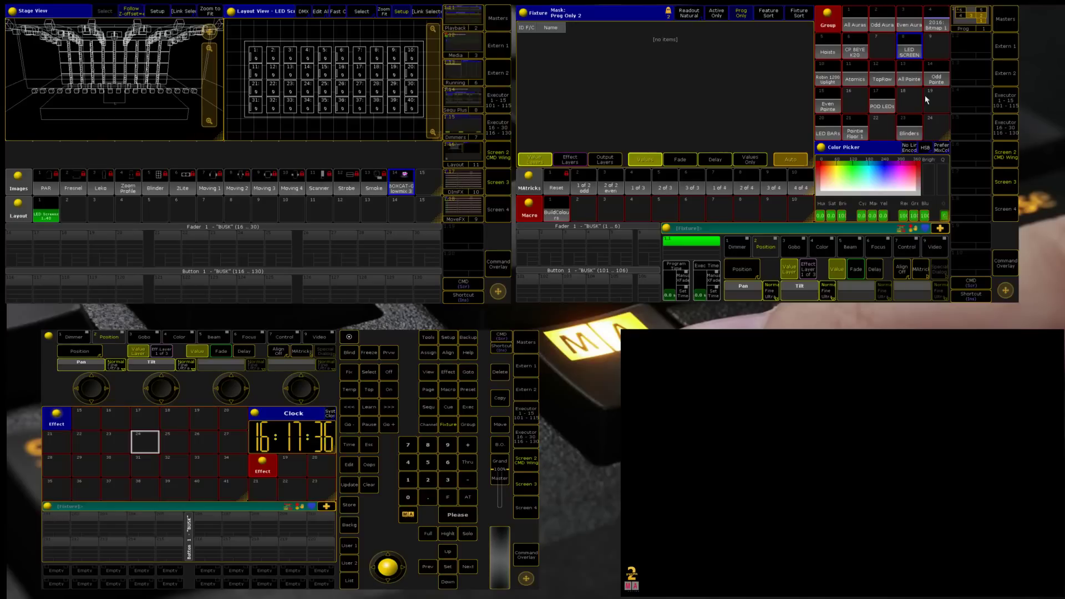
Set the 2016: Bitmap 1 group's video image to Image 14 and its output to the LED Screens layout, and finish by clearing the programmer.
{"action": "left_click", "coordinate": [932, 33]}
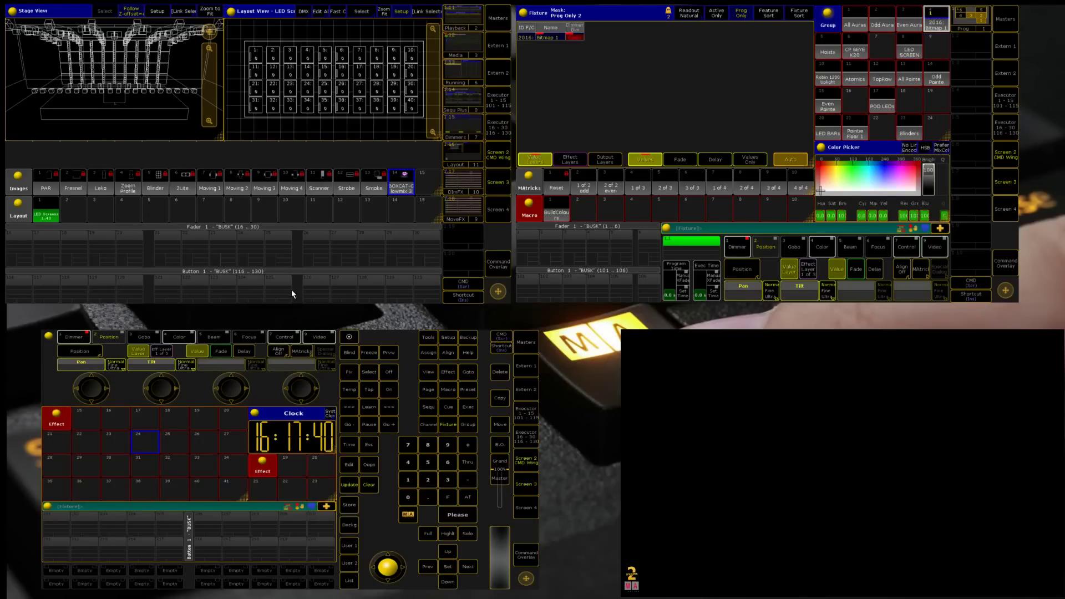
{"action": "left_click", "coordinate": [309, 337]}
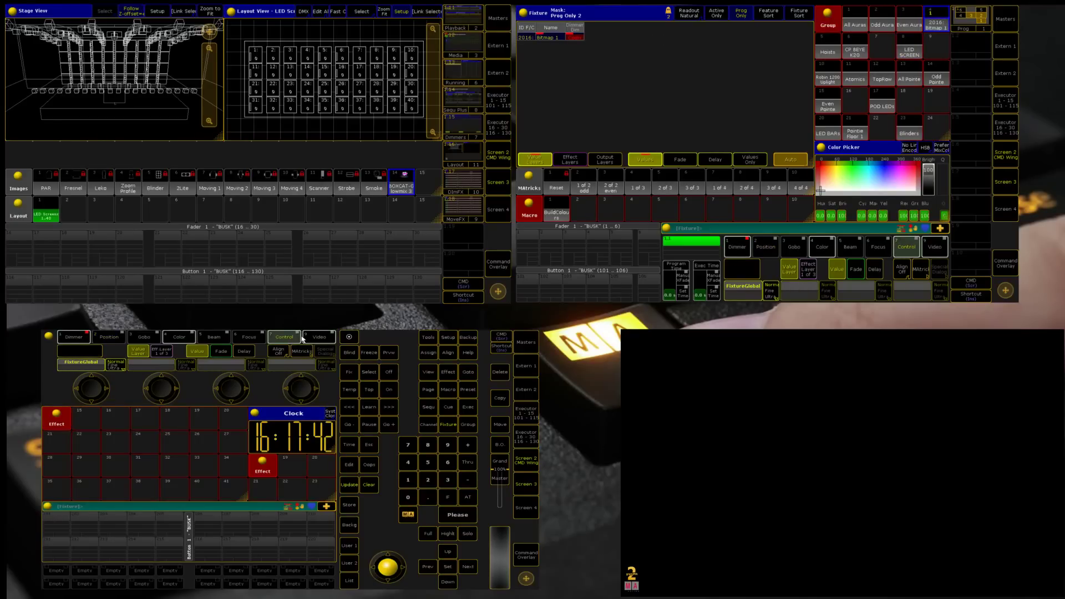
{"action": "left_click", "coordinate": [88, 366]}
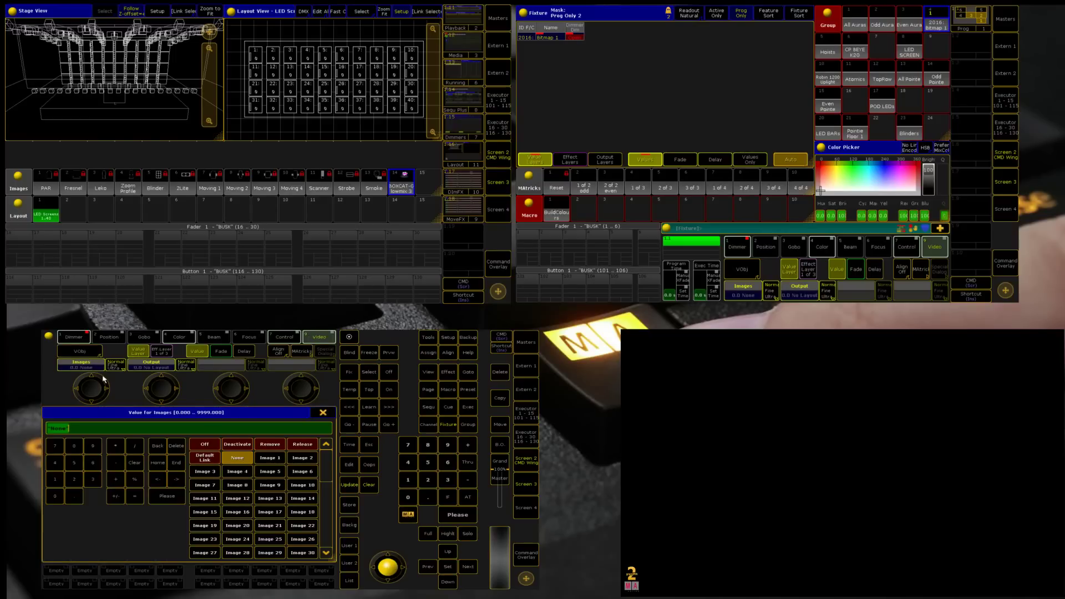
{"action": "left_click", "coordinate": [208, 517]}
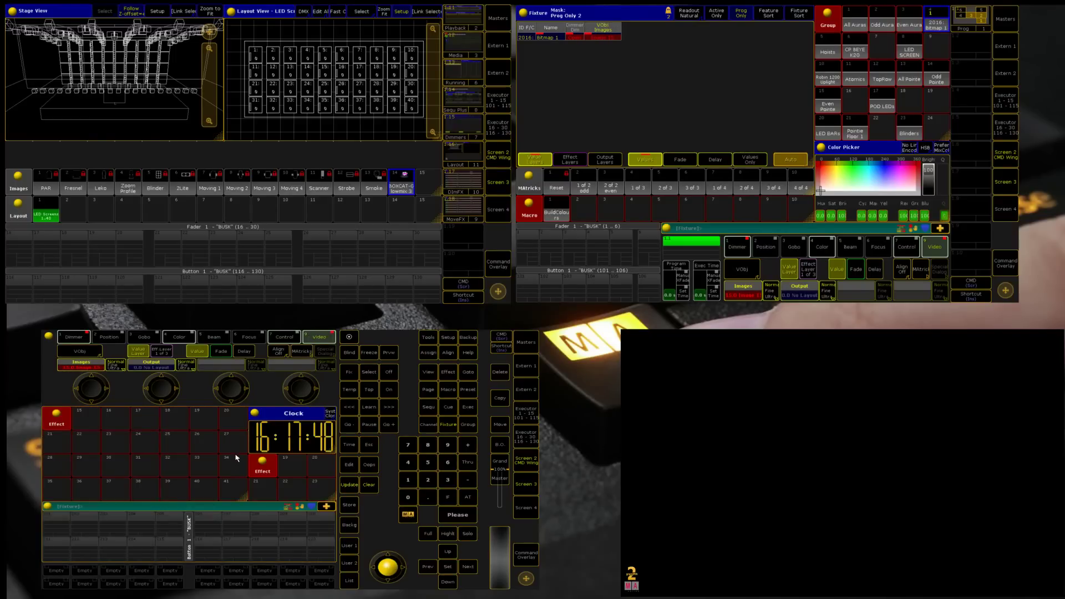
{"action": "left_click", "coordinate": [79, 366]}
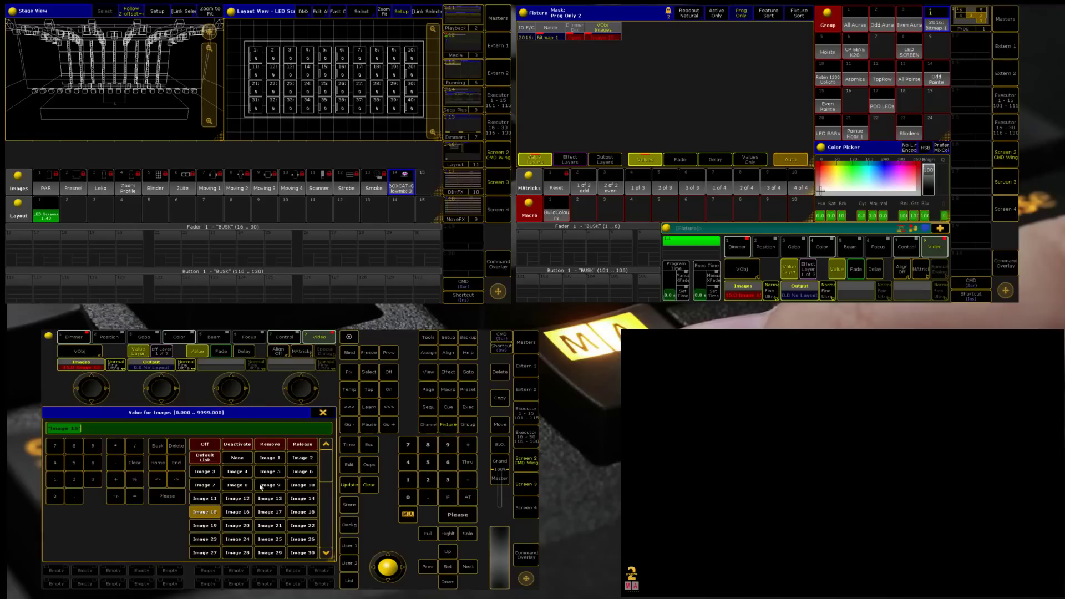
{"action": "left_click", "coordinate": [304, 499]}
{"action": "left_click", "coordinate": [151, 364]}
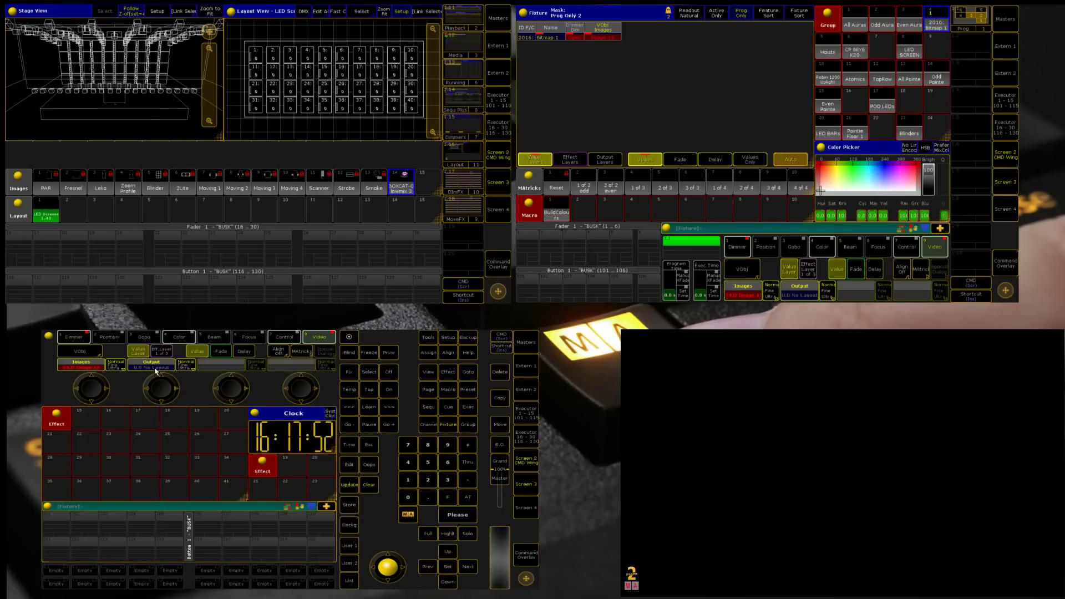
{"action": "left_click", "coordinate": [268, 460]}
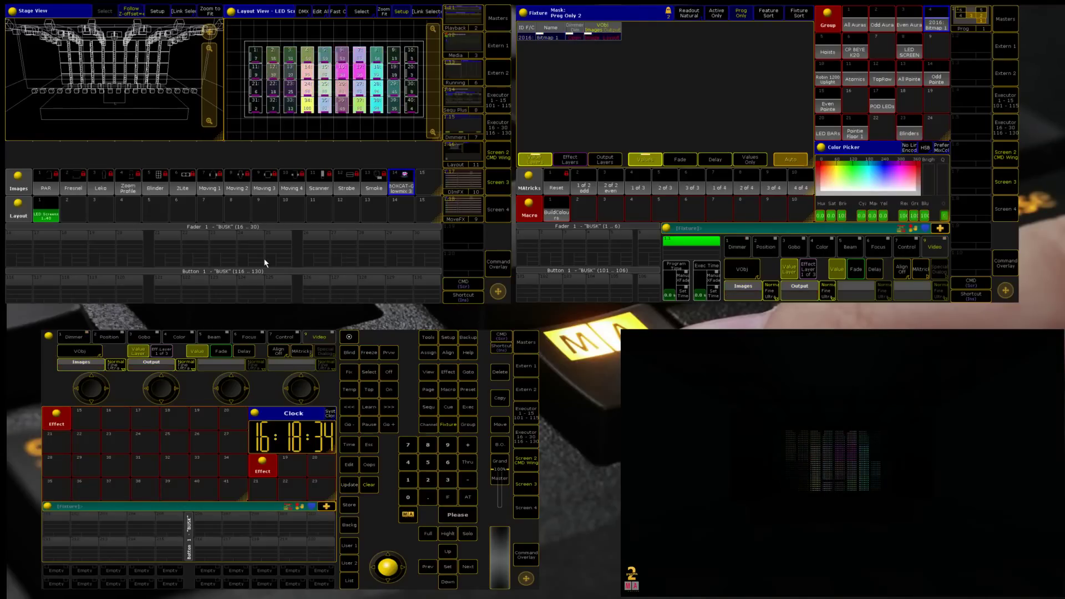
{"action": "key", "text": "Delete"}
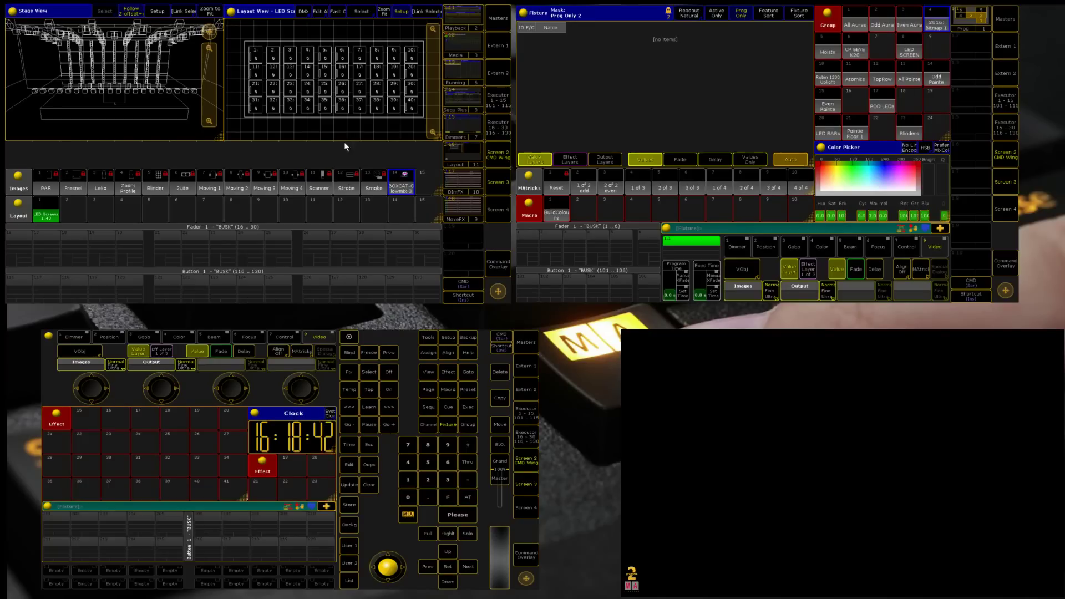
Store the LED SCREEN, CP BEYE K20, POD LEDs and LED BARs groups together as layout 3 and display that layout.
{"action": "left_click", "coordinate": [912, 51]}
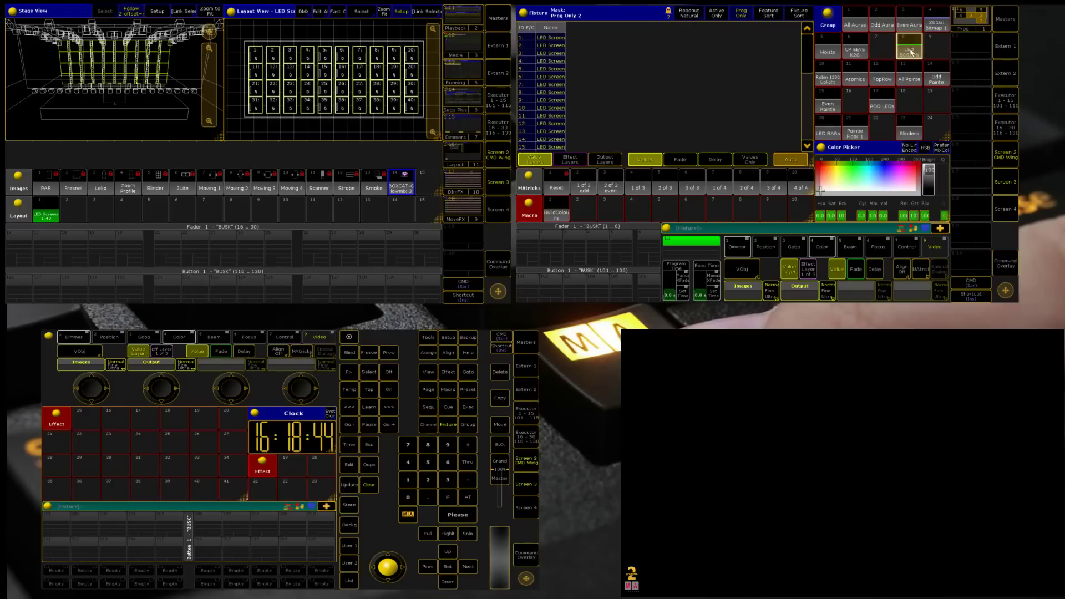
{"action": "left_click", "coordinate": [857, 51]}
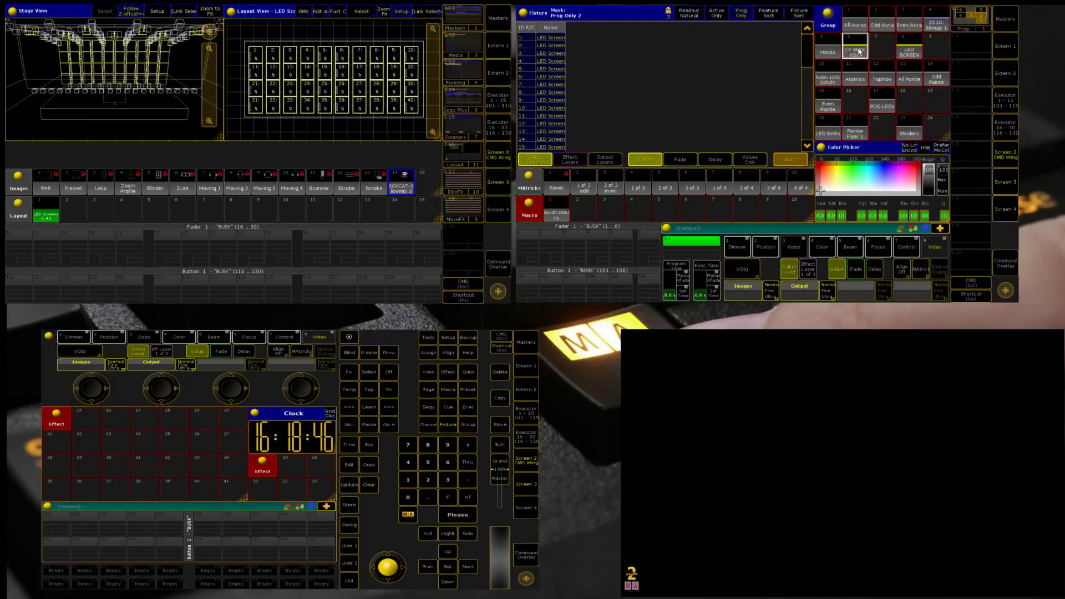
{"action": "left_click", "coordinate": [890, 113]}
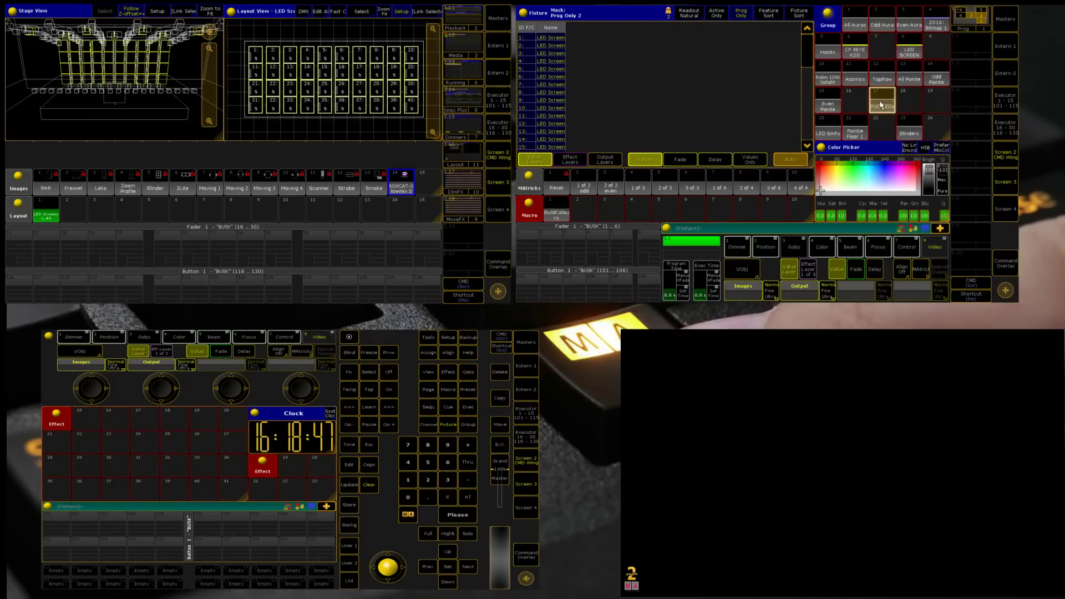
{"action": "left_click", "coordinate": [831, 139]}
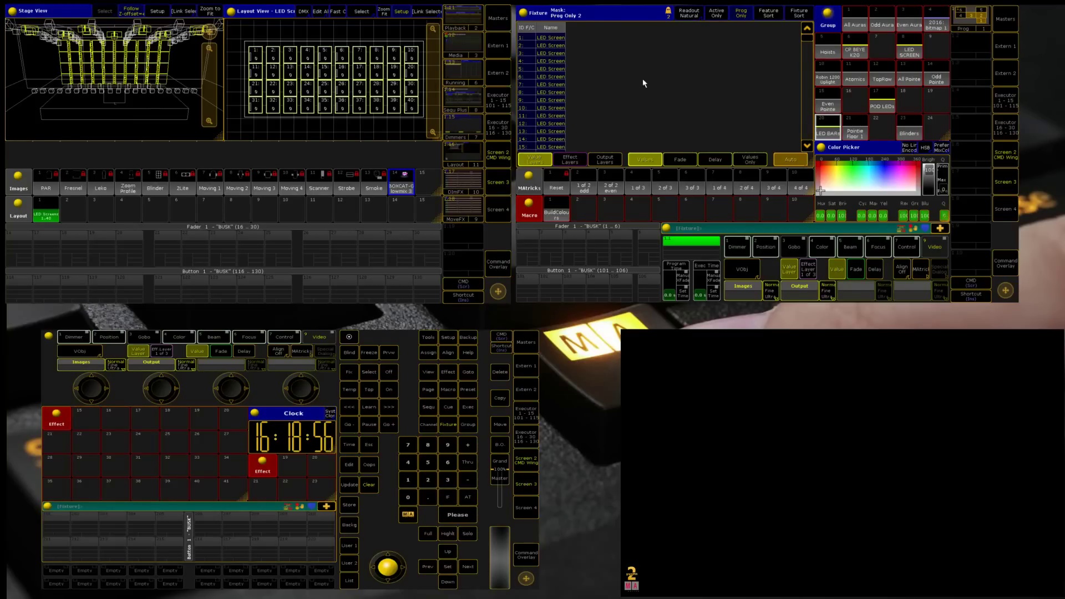
{"action": "key", "text": "s"}
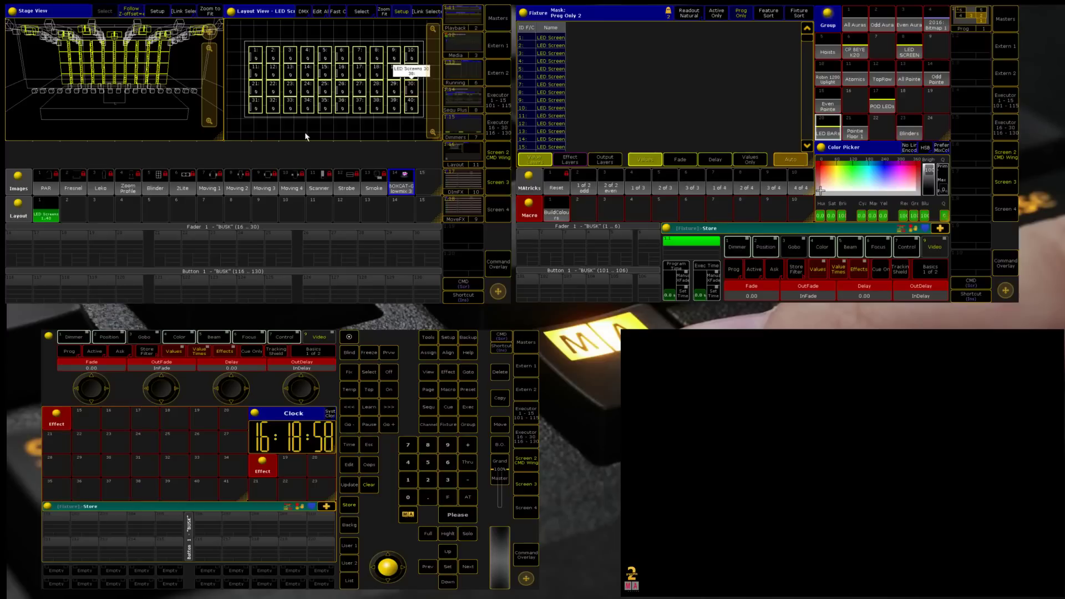
{"action": "left_click", "coordinate": [103, 216]}
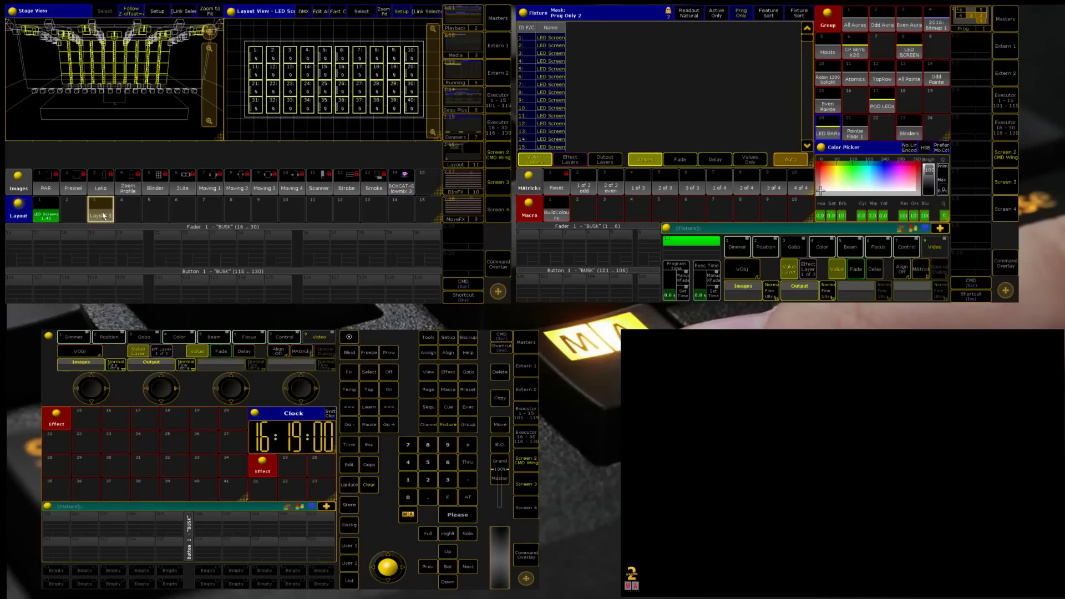
{"action": "left_click", "coordinate": [104, 217]}
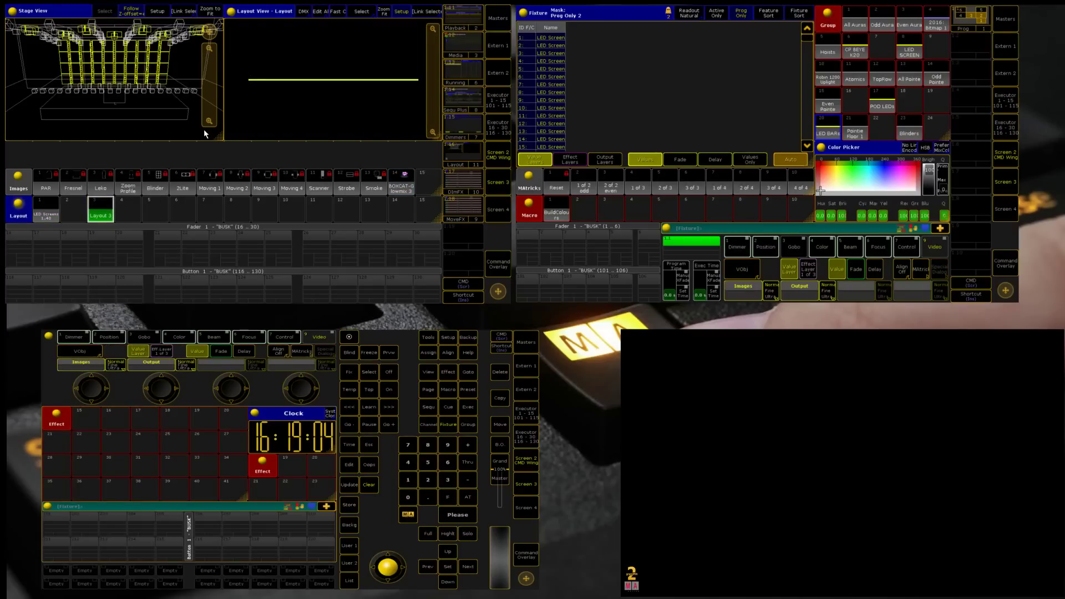
Label layout 3 "All LED".
{"action": "type", "text": "label layout 3"}
{"action": "key", "text": "Return"}
{"action": "type", "text": "All "}
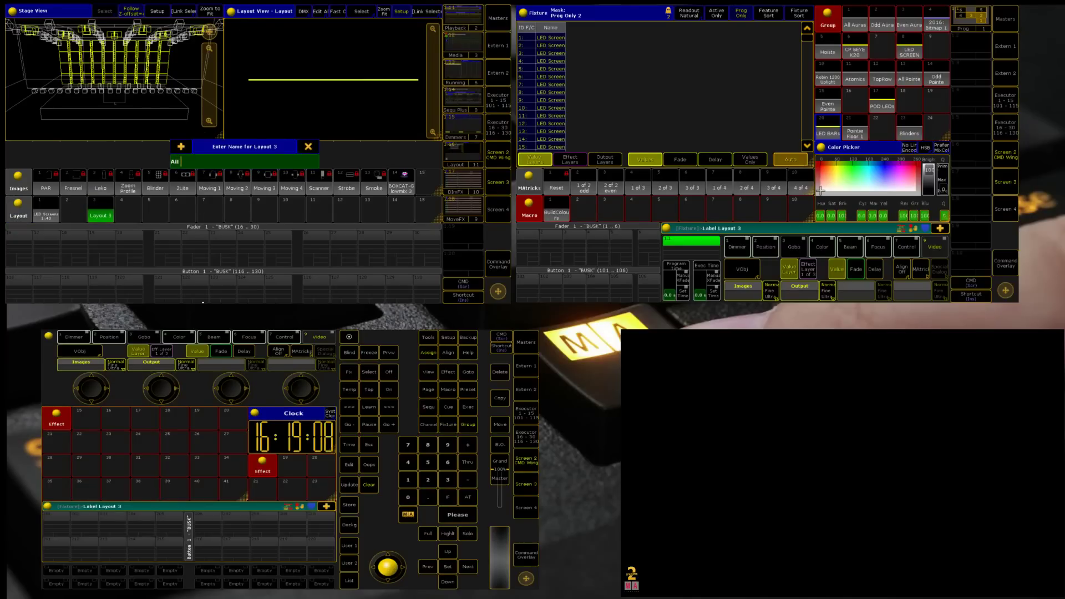
{"action": "type", "text": "LED"}
{"action": "key", "text": "Return"}
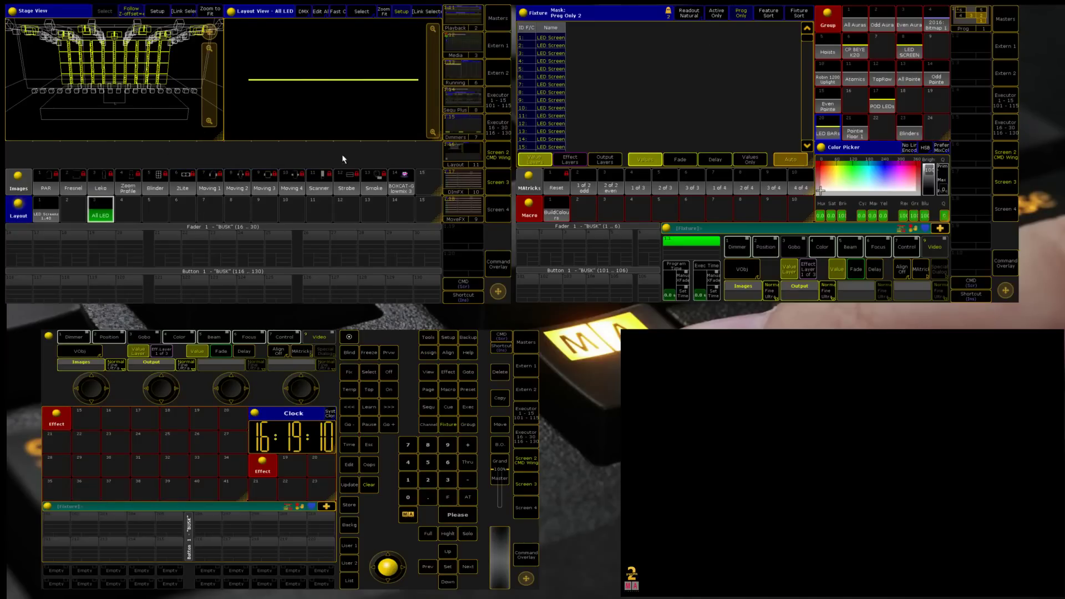
Arrange the fixtures in the All LED layout from the Front 1 camera view and fit the layout to the window.
{"action": "left_click", "coordinate": [401, 11]}
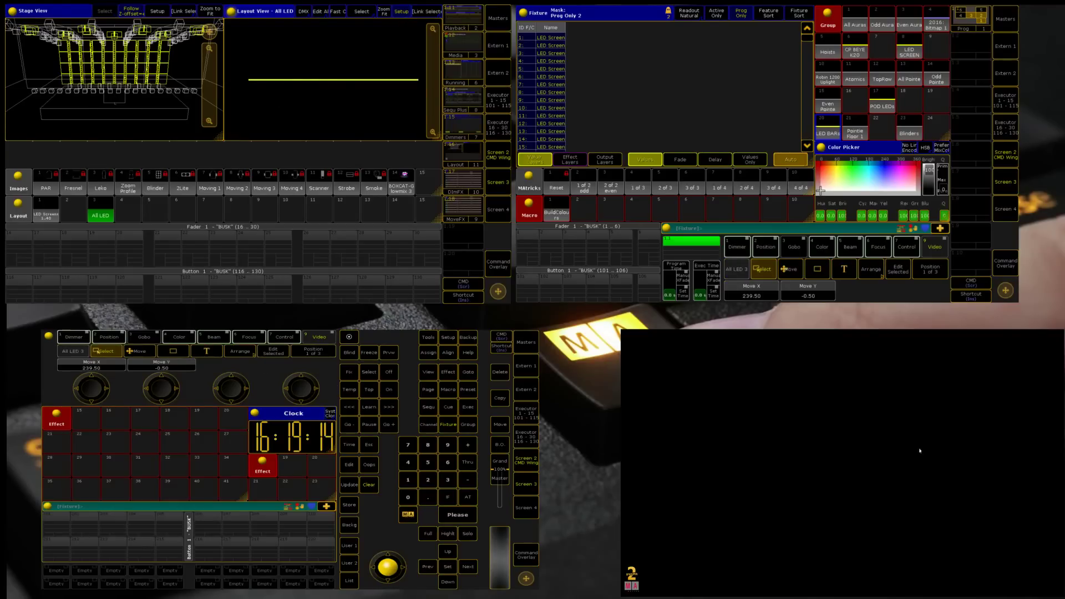
{"action": "left_click", "coordinate": [237, 354]}
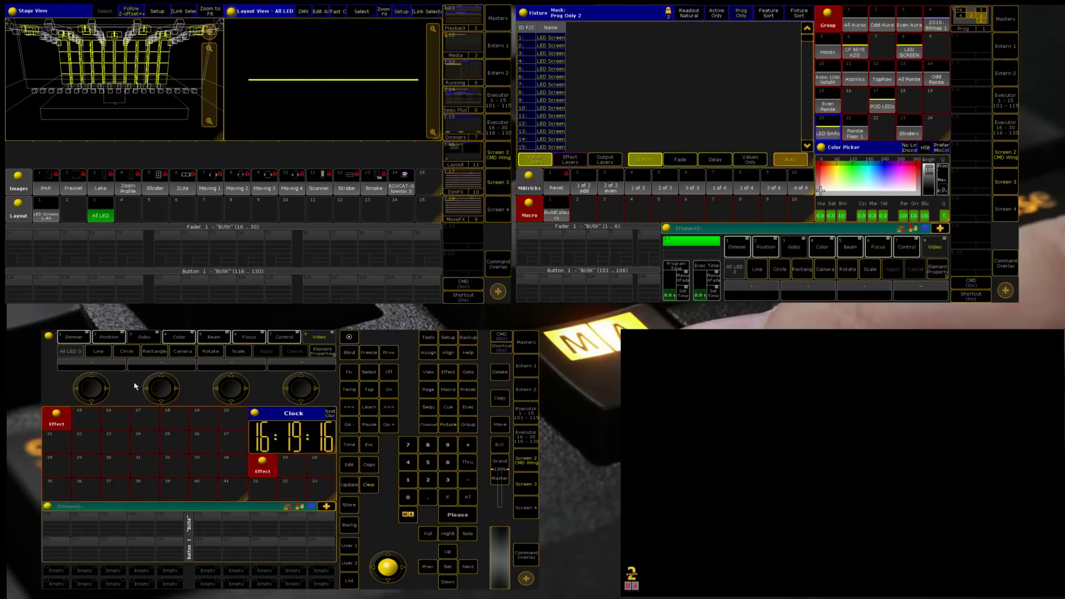
{"action": "left_click", "coordinate": [183, 352]}
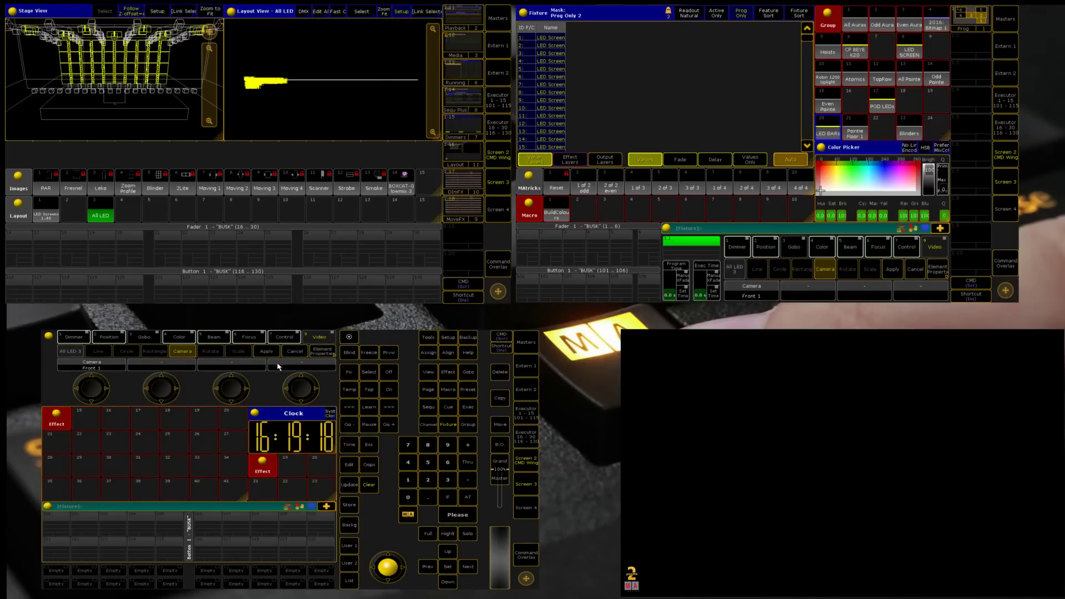
{"action": "left_click", "coordinate": [265, 352]}
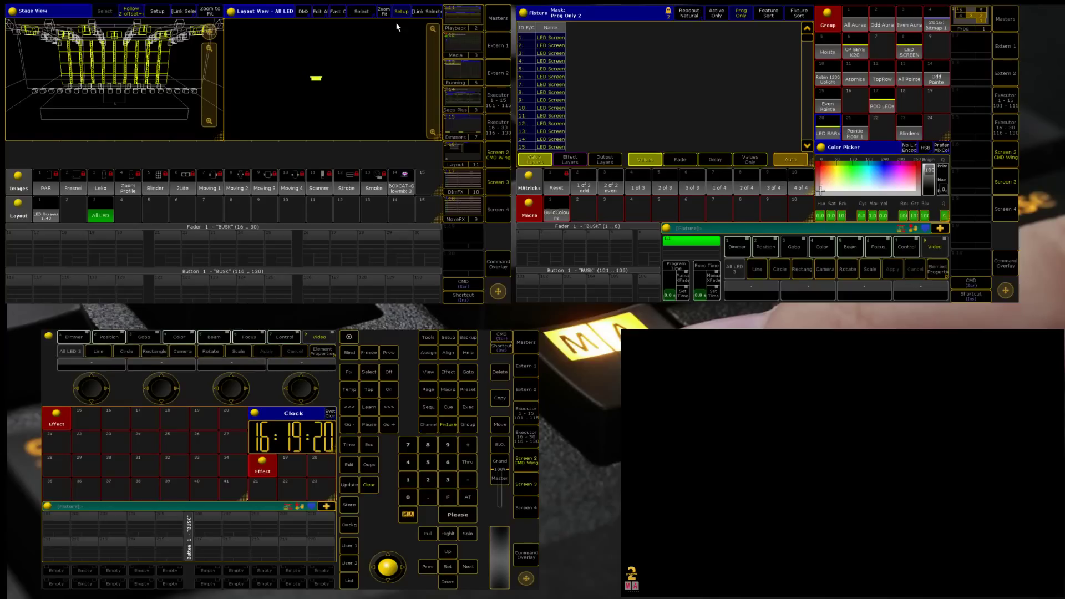
{"action": "left_click", "coordinate": [386, 12]}
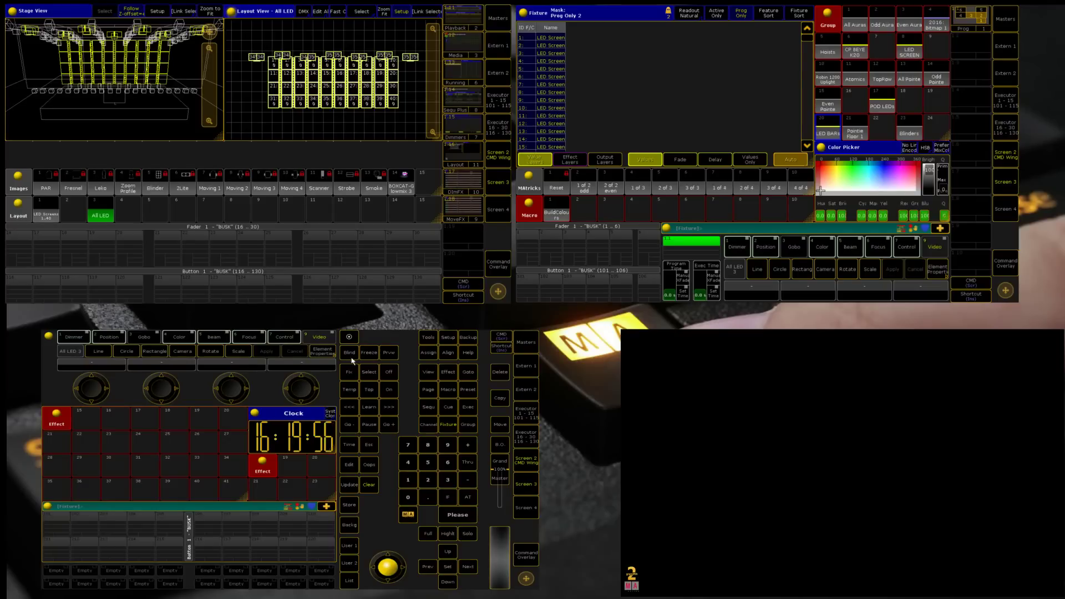
Draw a rectangle around all fixtures in the All LED layout, set its visualization to Bitmap, and leave layout setup.
{"action": "left_click", "coordinate": [322, 353]}
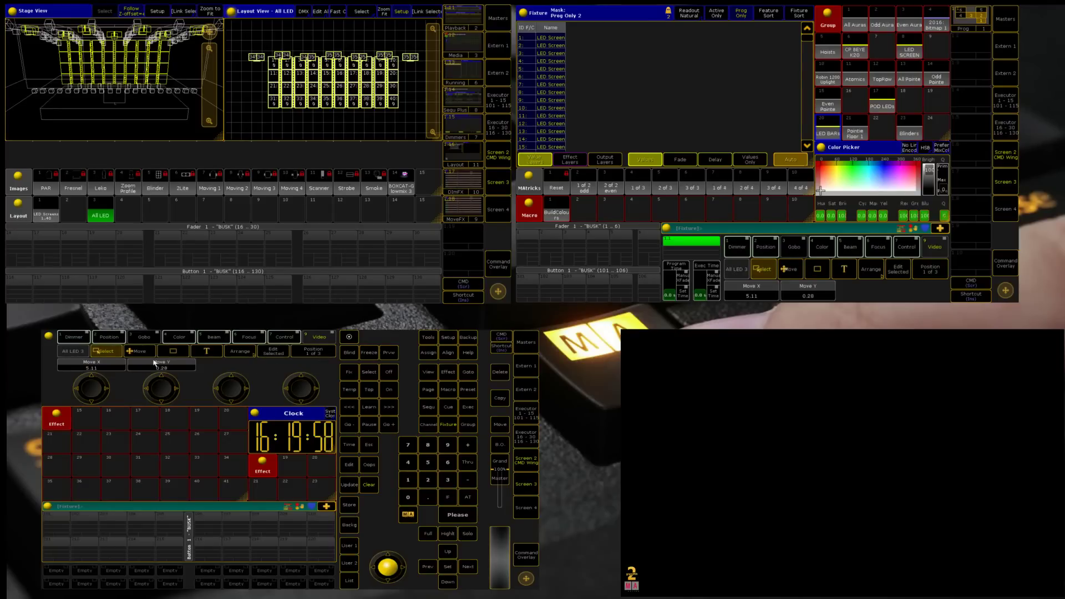
{"action": "left_click", "coordinate": [174, 351]}
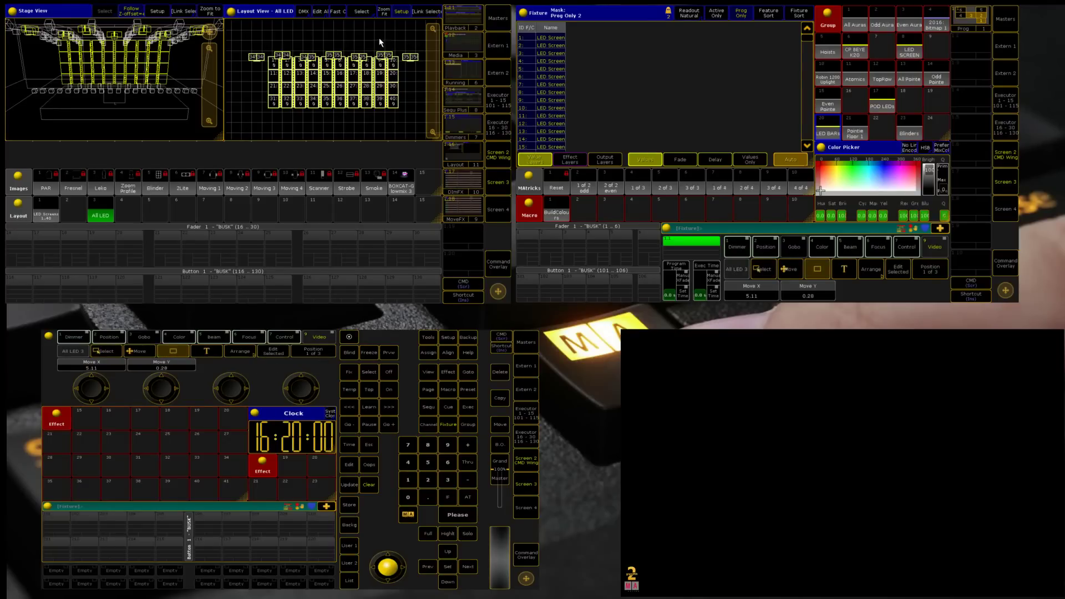
{"action": "double_click", "coordinate": [245, 116]}
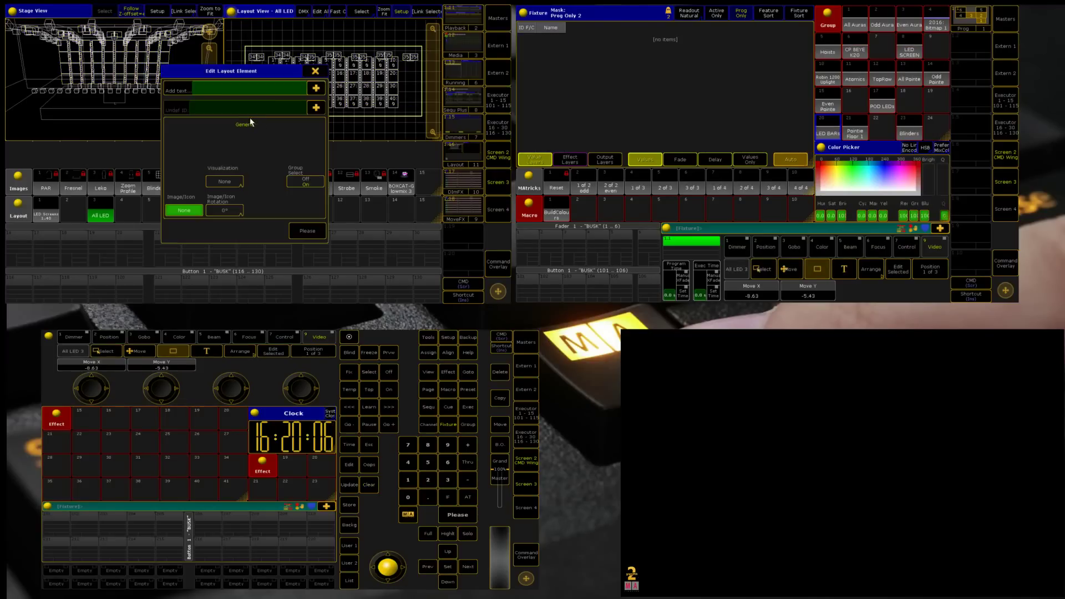
{"action": "left_click", "coordinate": [236, 181]}
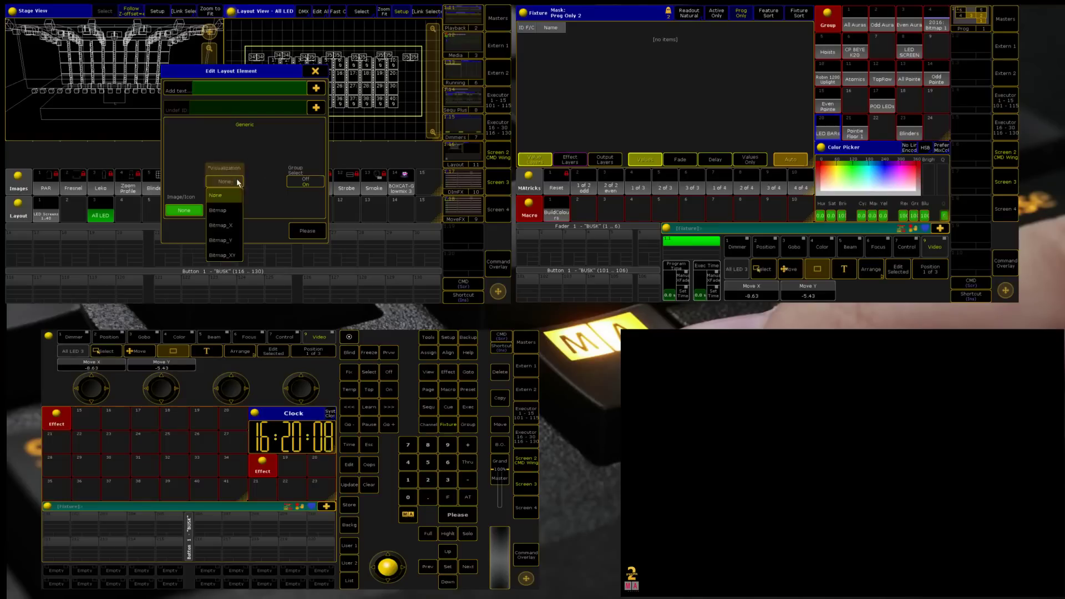
{"action": "left_click", "coordinate": [230, 212]}
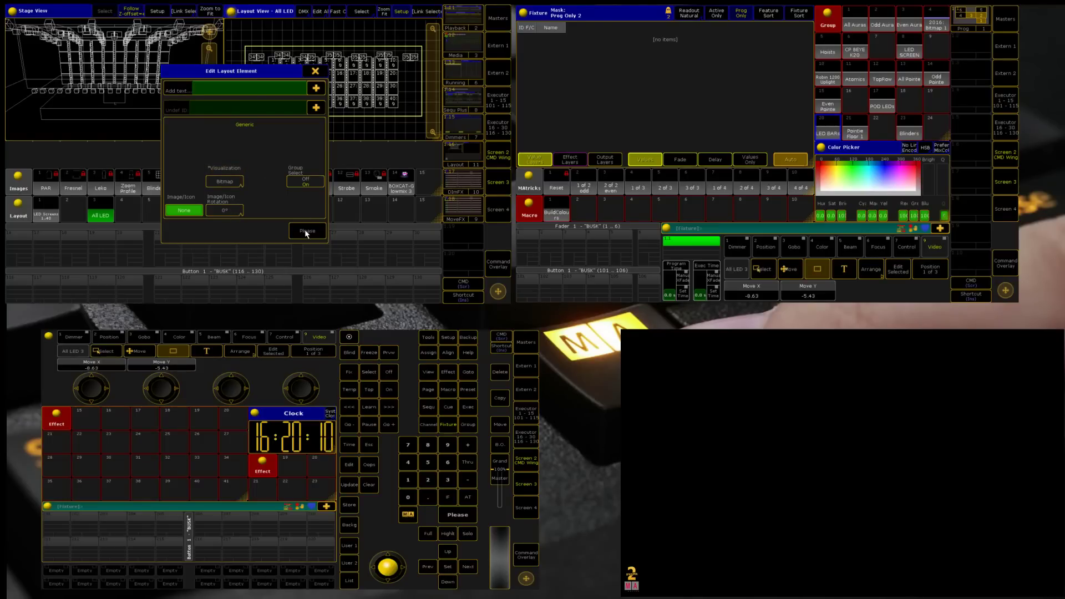
{"action": "left_click", "coordinate": [305, 230]}
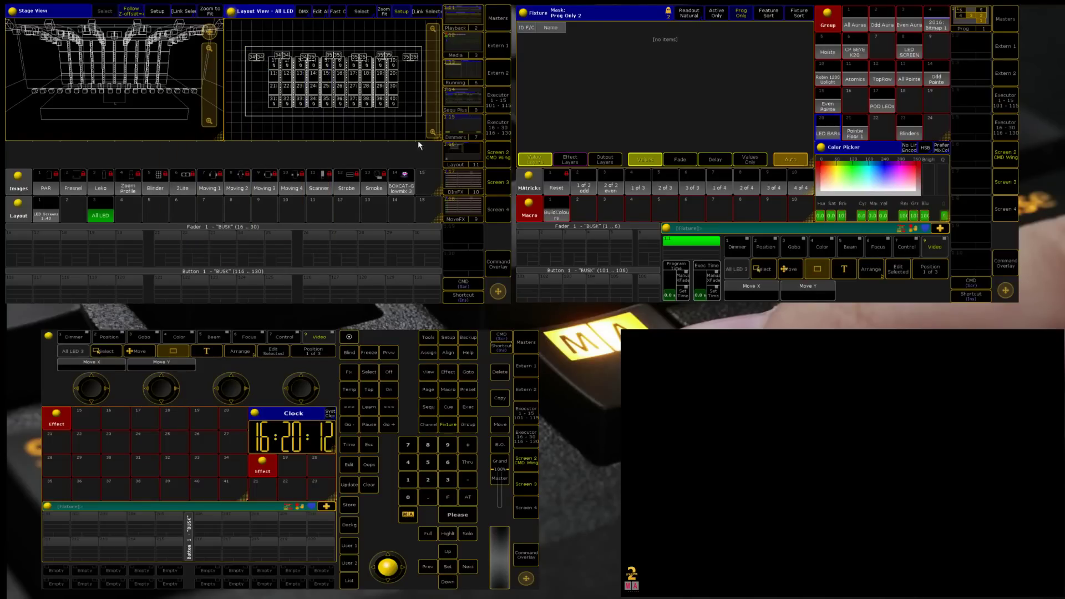
{"action": "left_click", "coordinate": [402, 12]}
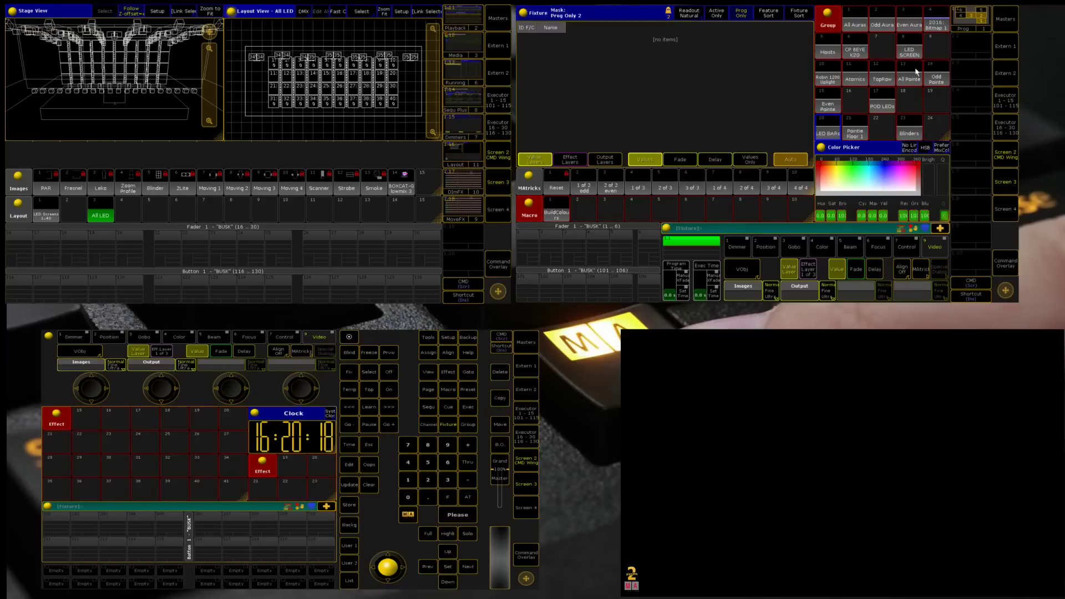
Set the 2016: Bitmap 1 group's video image to Image 14 and its output to Layout 3, and clear the programmer.
{"action": "left_click", "coordinate": [937, 22]}
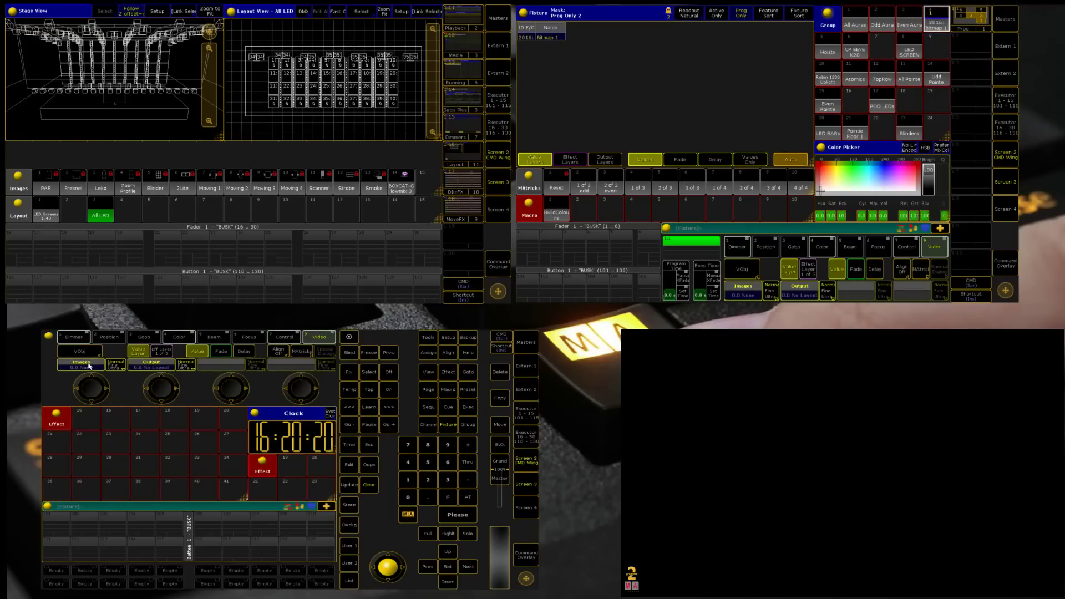
{"action": "left_click", "coordinate": [88, 366]}
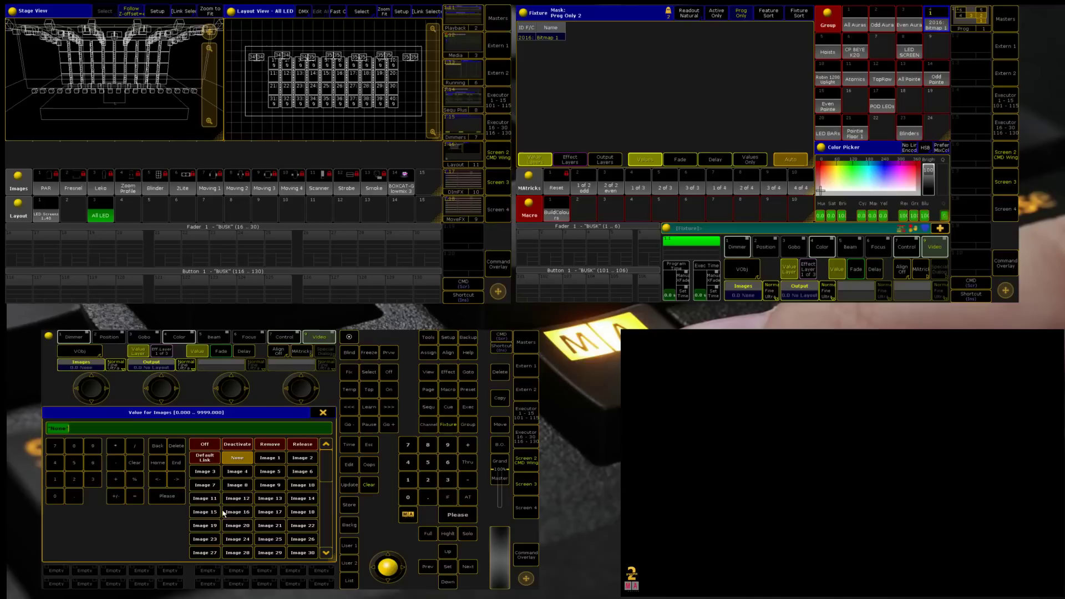
{"action": "left_click", "coordinate": [299, 498]}
{"action": "left_click", "coordinate": [152, 366]}
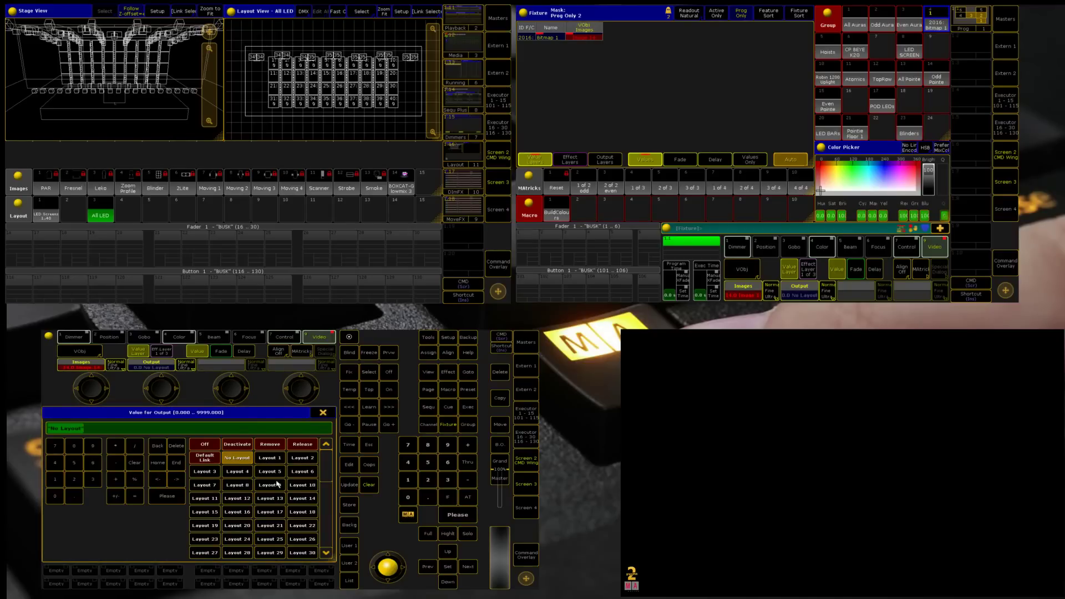
{"action": "left_click", "coordinate": [204, 471]}
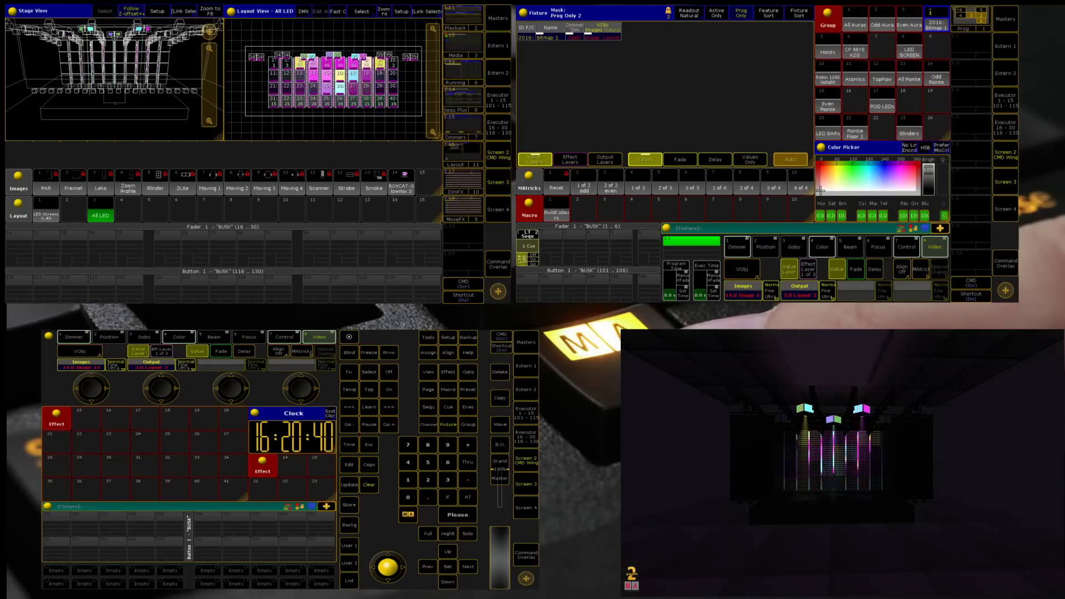
{"action": "key", "text": "BackSpace"}
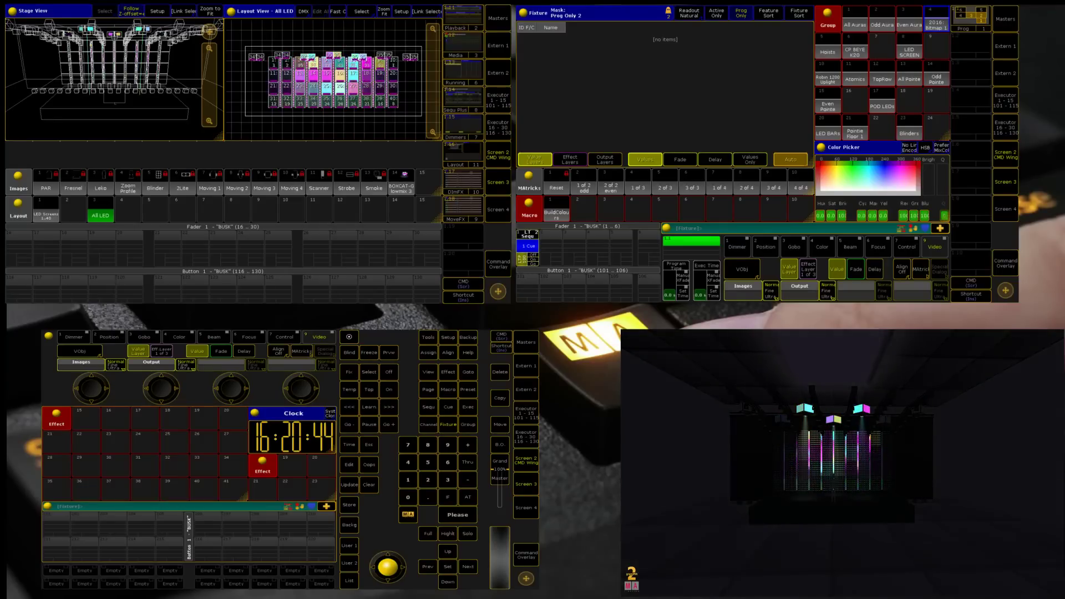
Try changing the Z position of the Hoists group, and clear the programmer.
{"action": "left_click", "coordinate": [828, 52]}
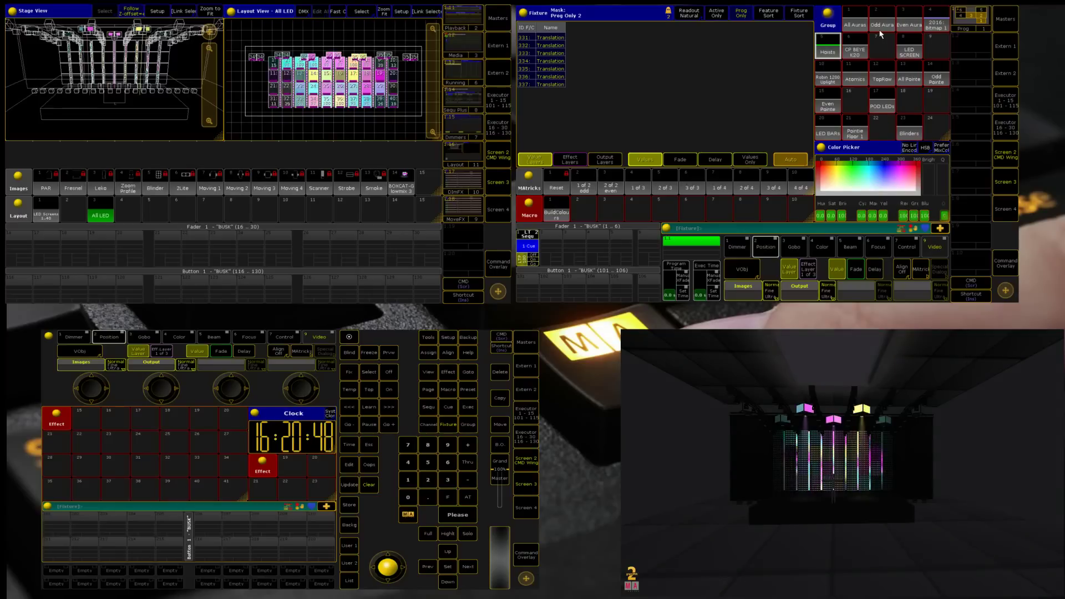
{"action": "key", "text": "ctrl"}
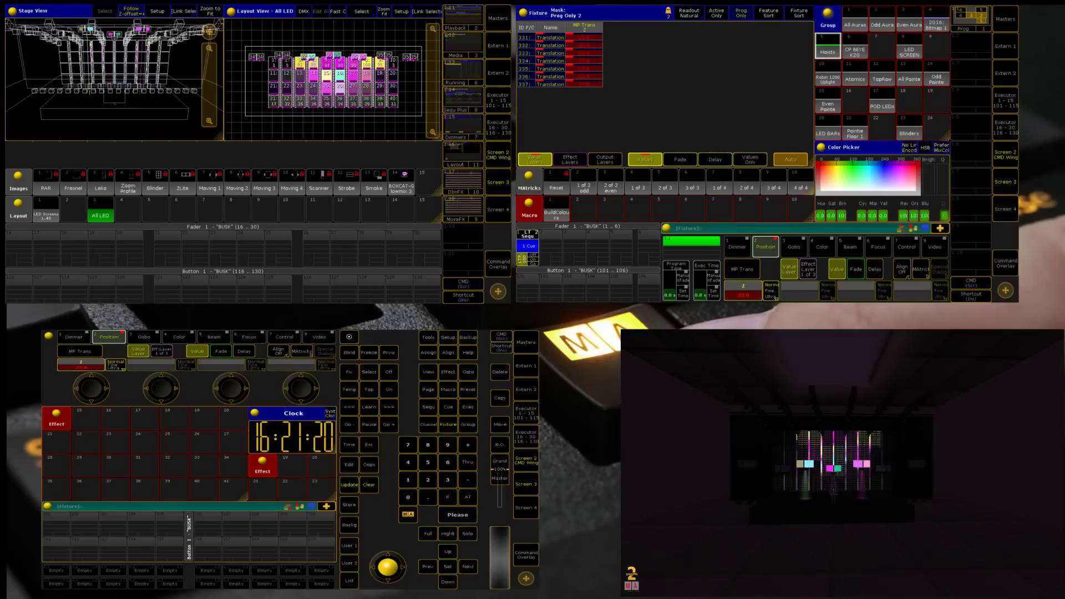
{"action": "key", "text": "Delete"}
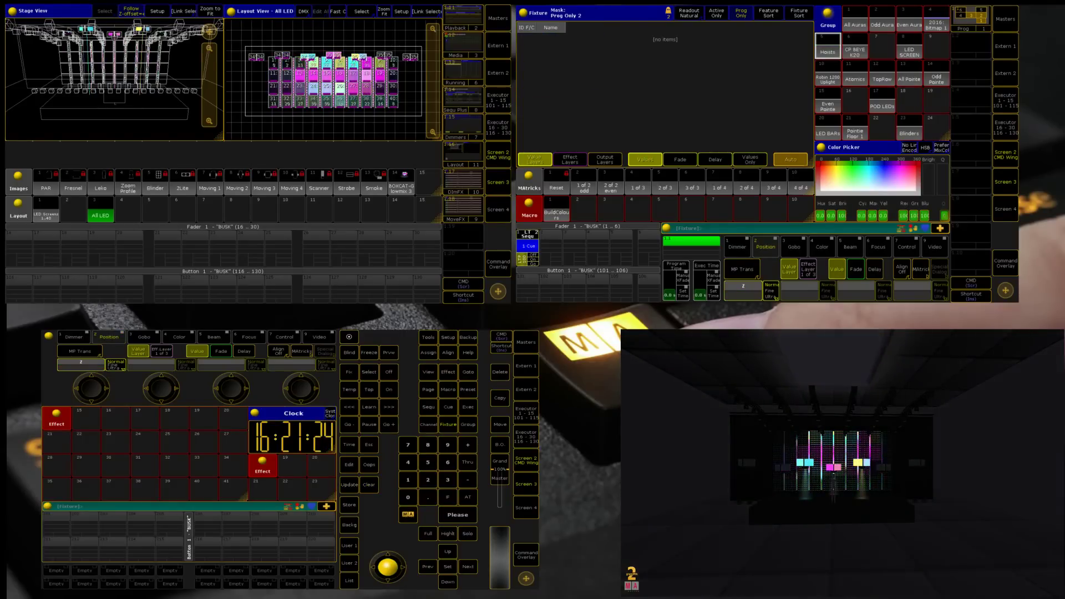
{"action": "key", "text": "BackSpace"}
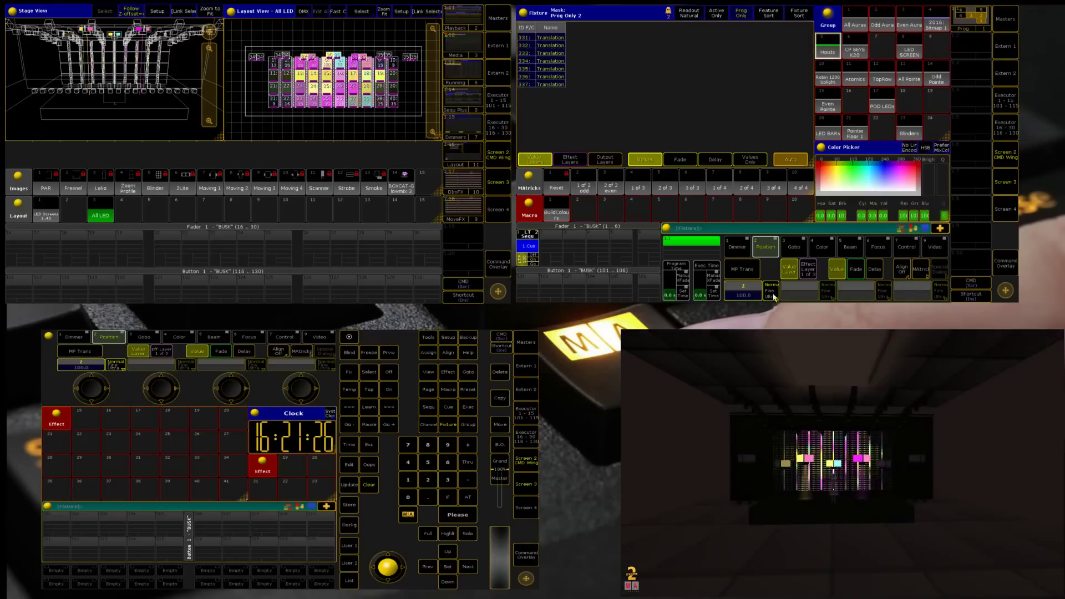
Set the Hoists group's Z position to 0 and store it on executor 7, overwriting the existing content.
{"action": "left_click", "coordinate": [747, 296]}
{"action": "left_click", "coordinate": [619, 168]}
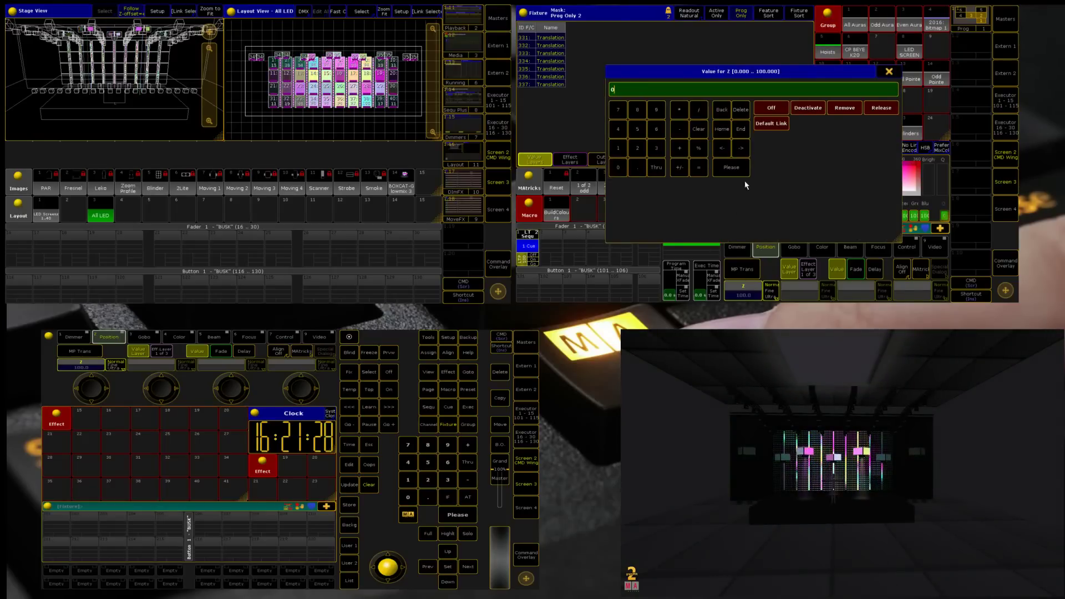
{"action": "left_click", "coordinate": [733, 169]}
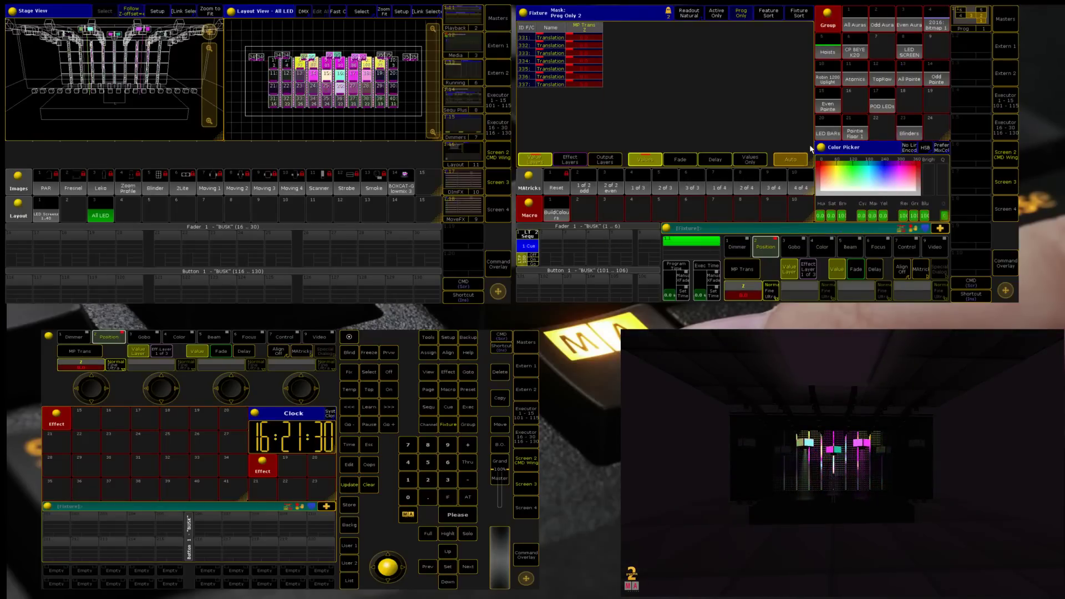
{"action": "key", "text": "s"}
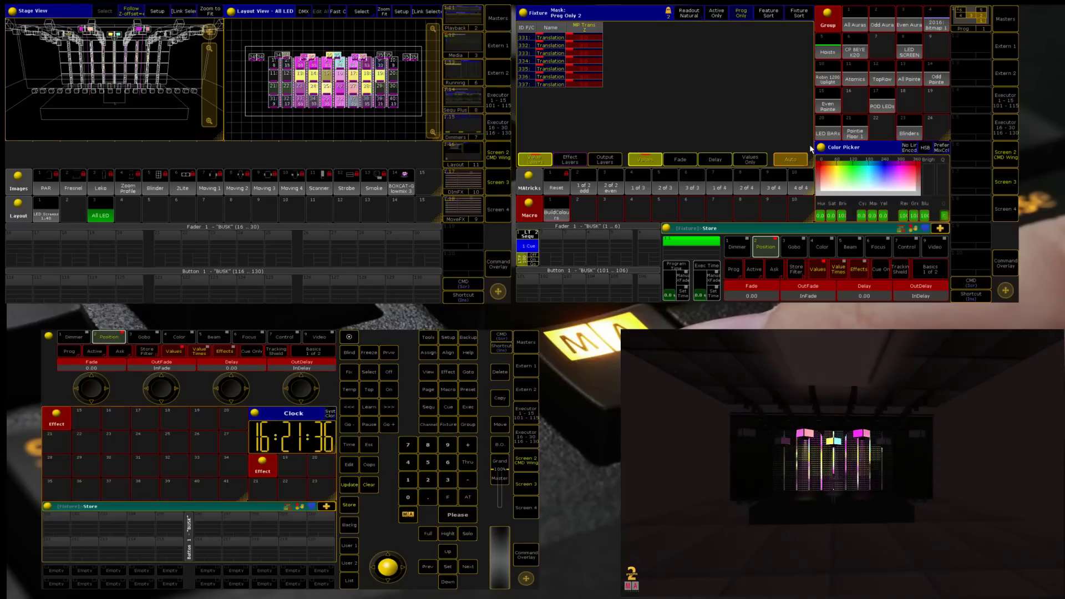
{"action": "type", "text": "ecutor7"}
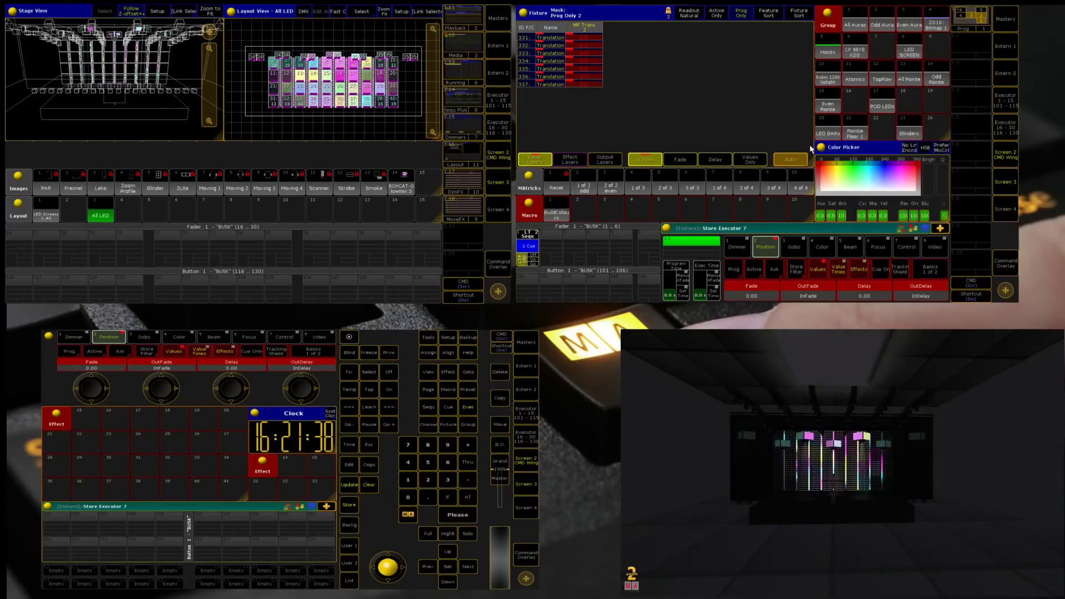
{"action": "key", "text": "Return"}
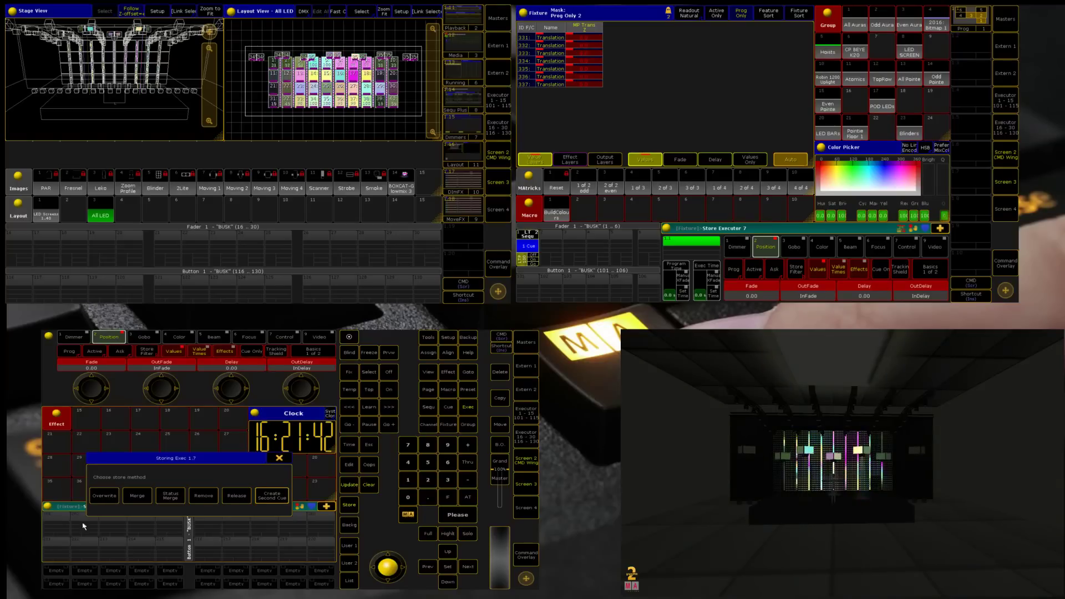
{"action": "left_click", "coordinate": [105, 497]}
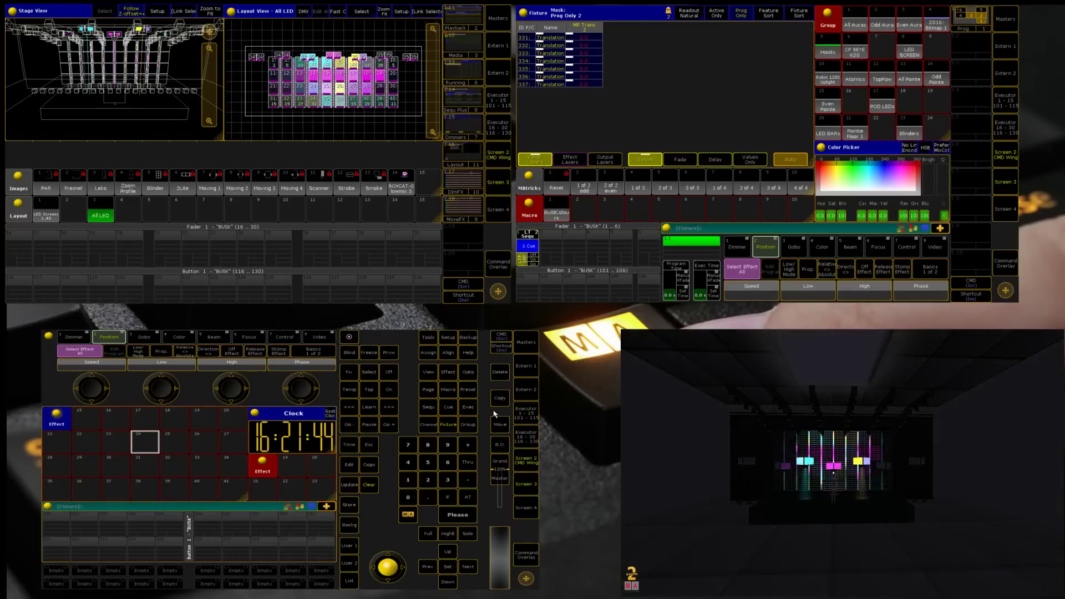
Display executors 1 to 15 and the Hoists group's position values to check the playback of executor 7.
{"action": "left_click", "coordinate": [528, 418]}
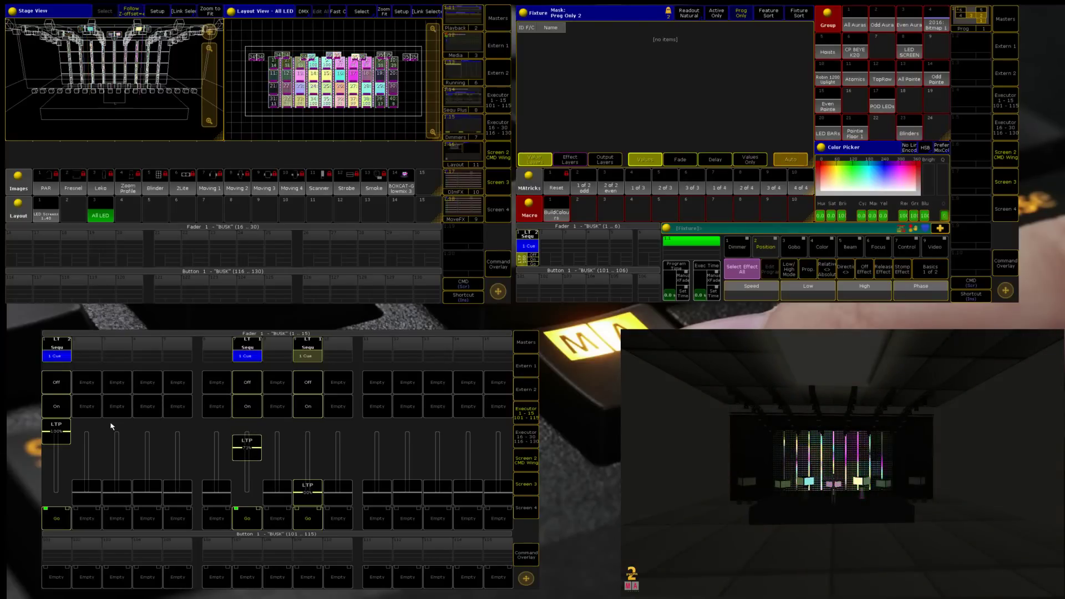
{"action": "left_click", "coordinate": [831, 55]}
{"action": "left_click", "coordinate": [766, 247]}
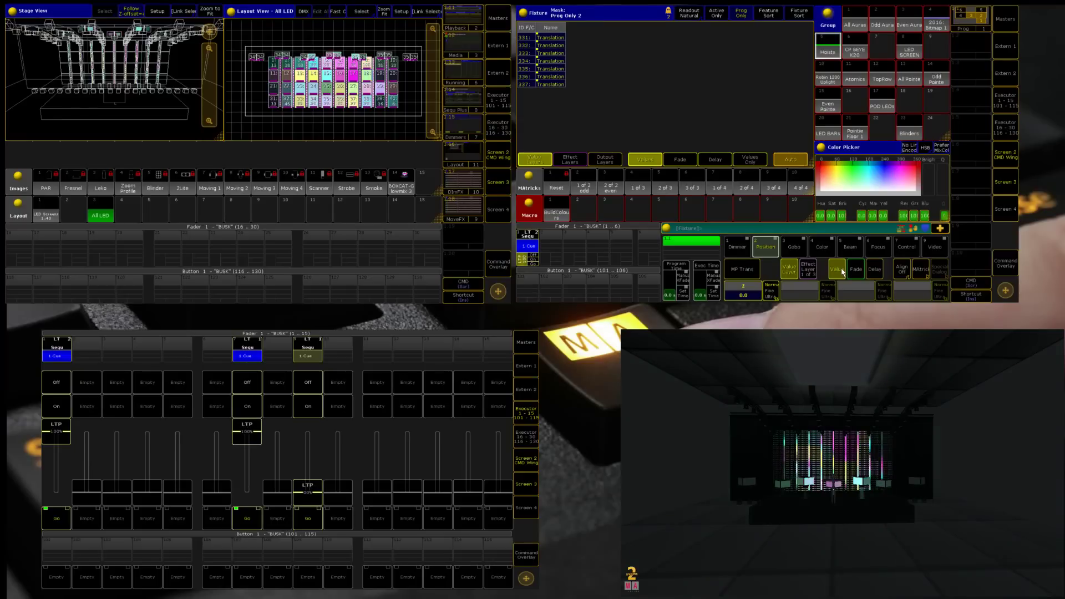
Change the fader function of executor 7 to TempFader.
{"action": "left_click", "coordinate": [251, 340]}
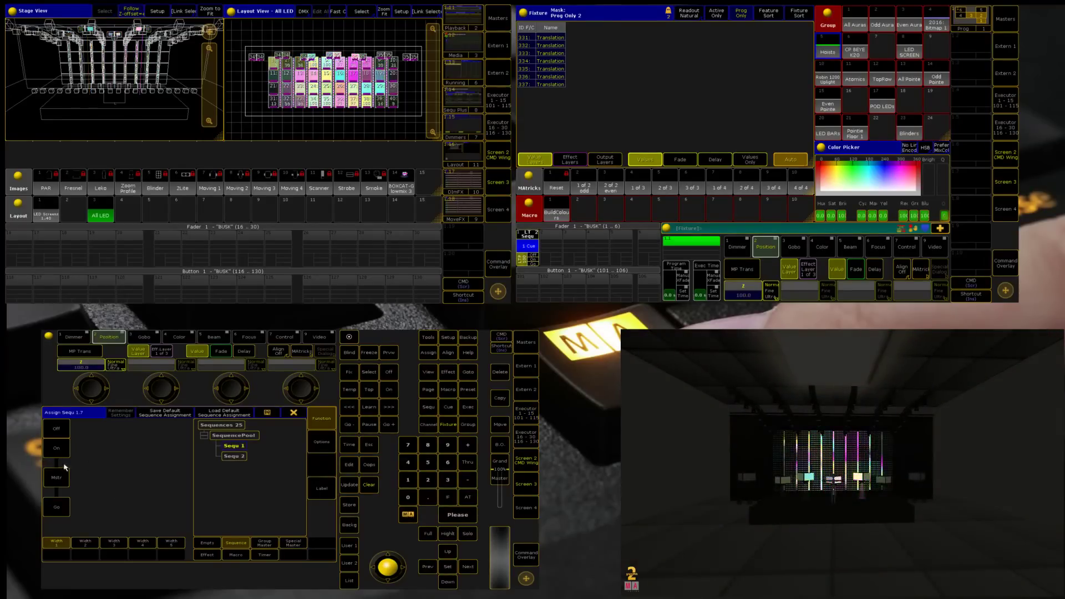
{"action": "left_click", "coordinate": [64, 470]}
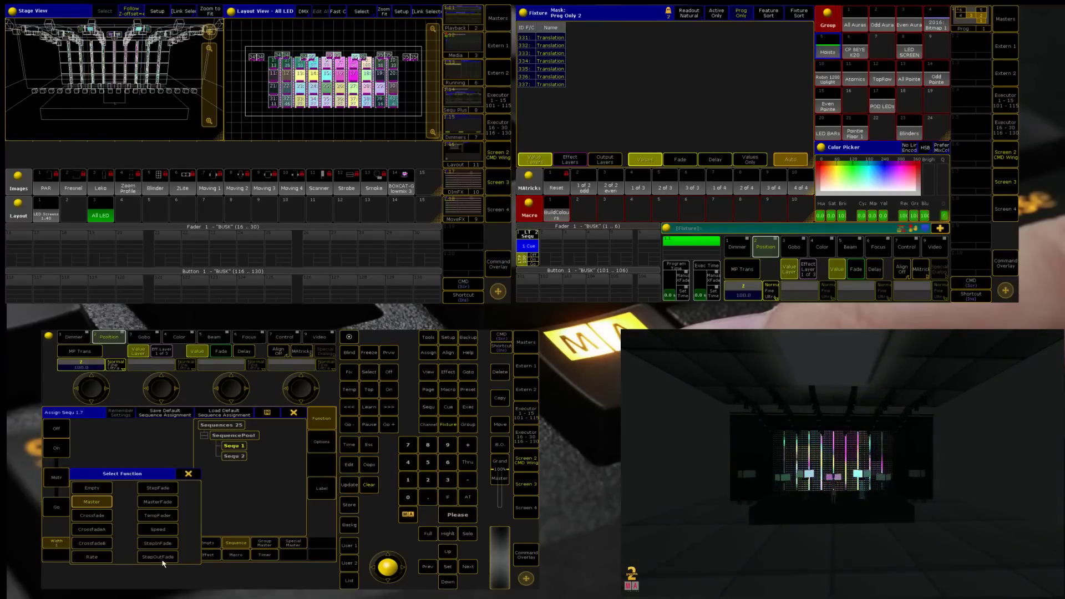
{"action": "left_click", "coordinate": [161, 516]}
Label the sequence on executor 7 "Pod Position" and close its assignment settings.
{"action": "left_click", "coordinate": [320, 495]}
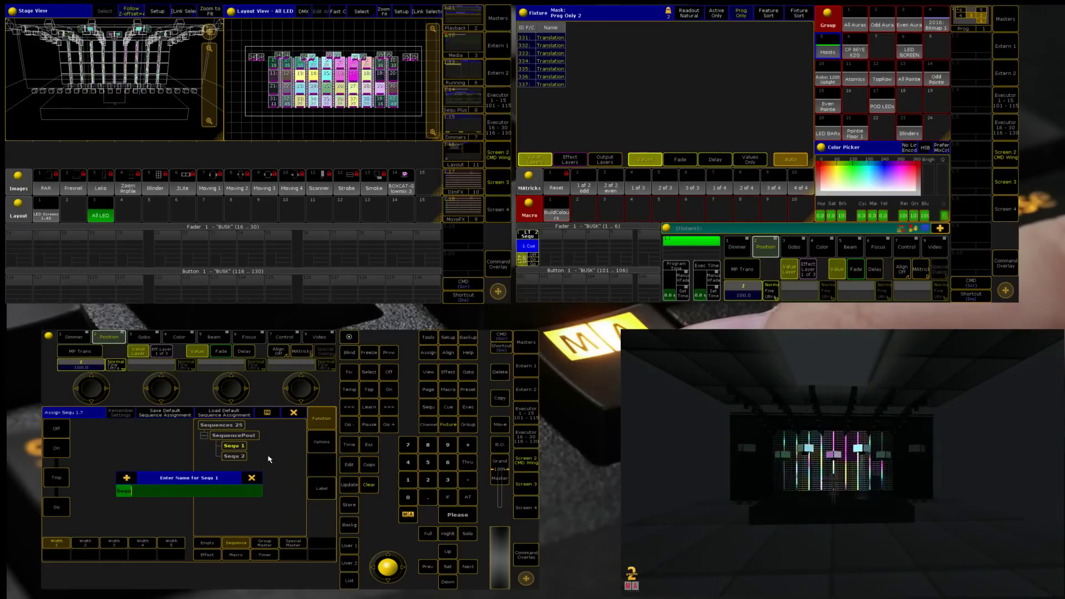
{"action": "type", "text": "Pos"}
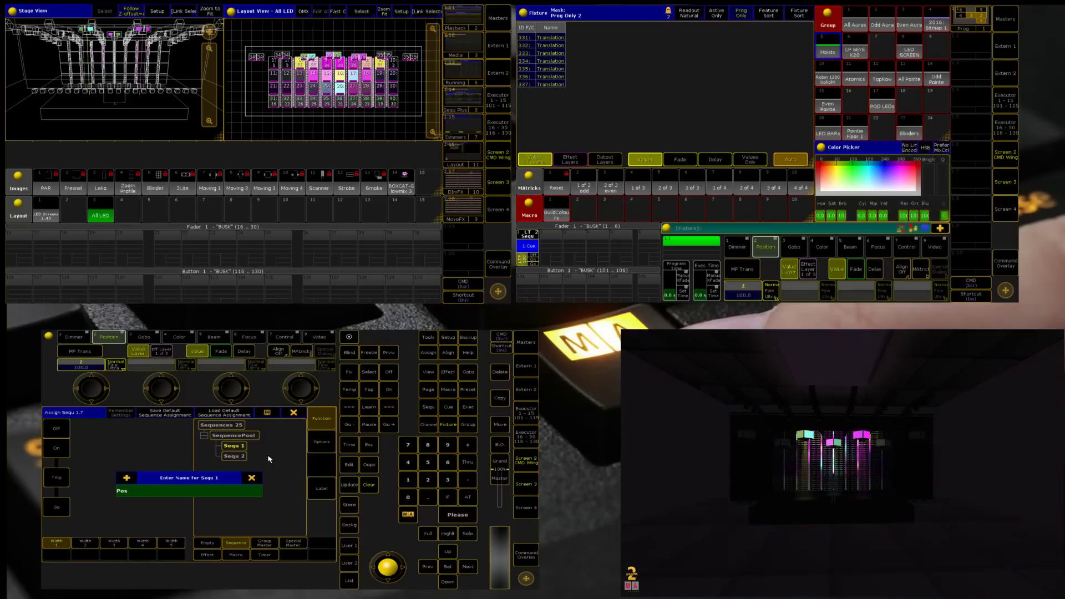
{"action": "key", "text": "BackSpace"}
{"action": "key", "text": "BackSpace"}
{"action": "key", "text": "BackSpace"}
{"action": "type", "text": "Pod"}
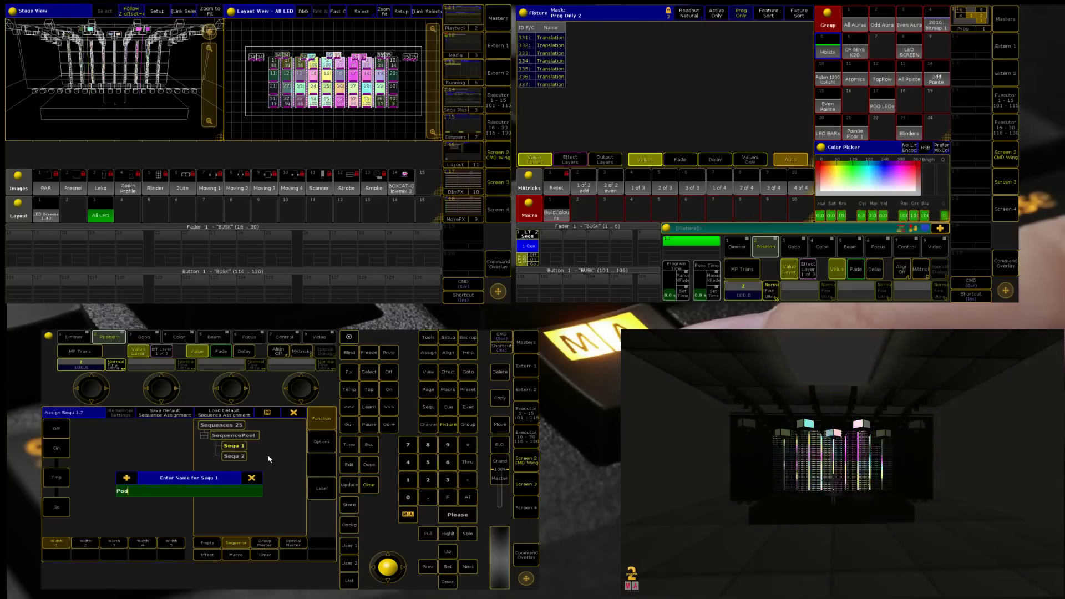
{"action": "type", "text": " Position"}
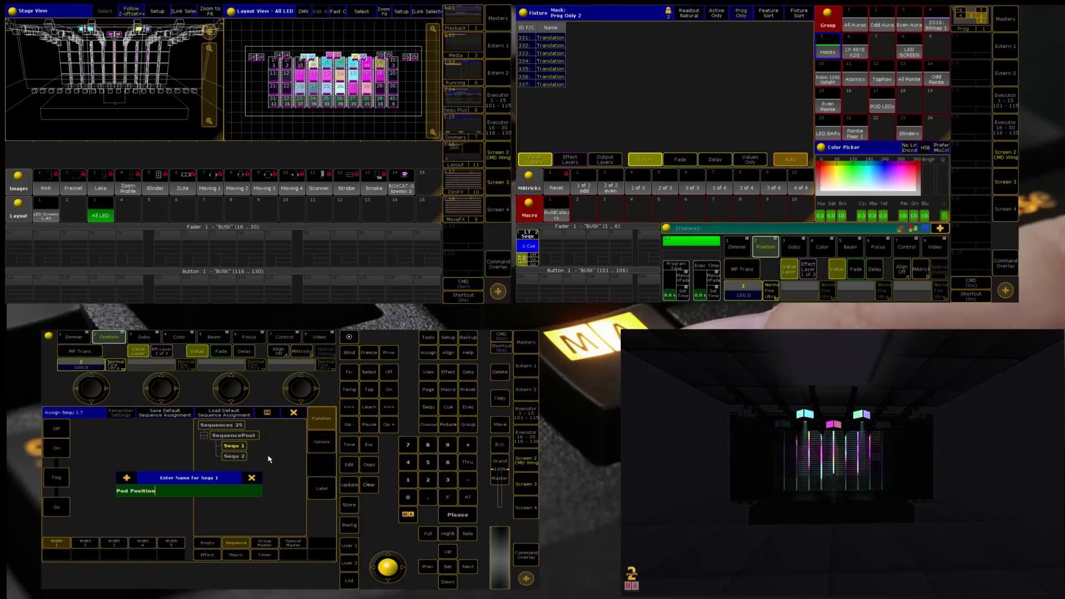
{"action": "key", "text": "Return"}
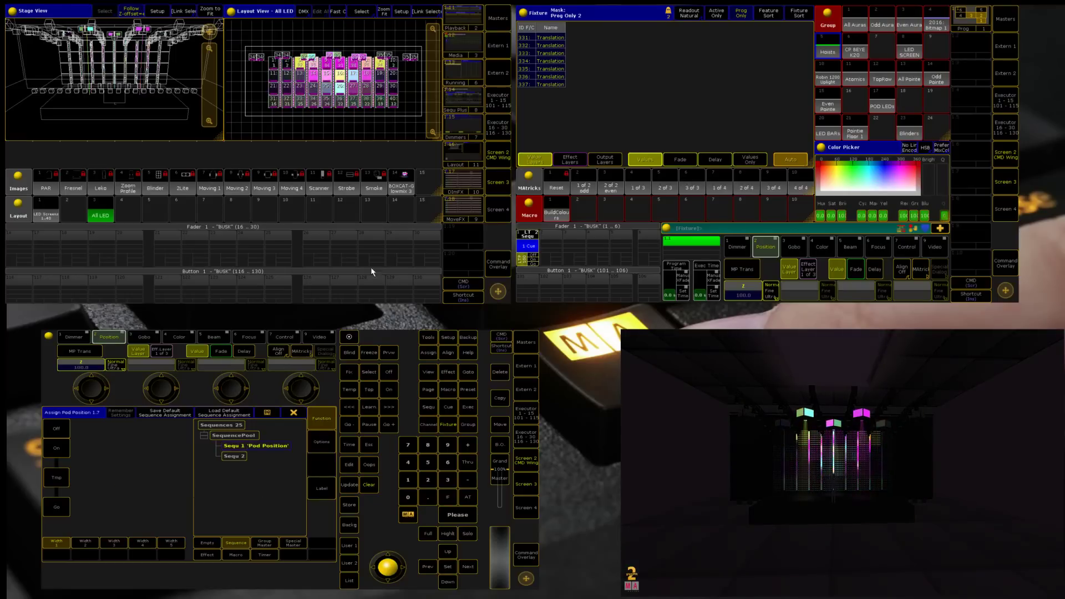
{"action": "left_click", "coordinate": [292, 414]}
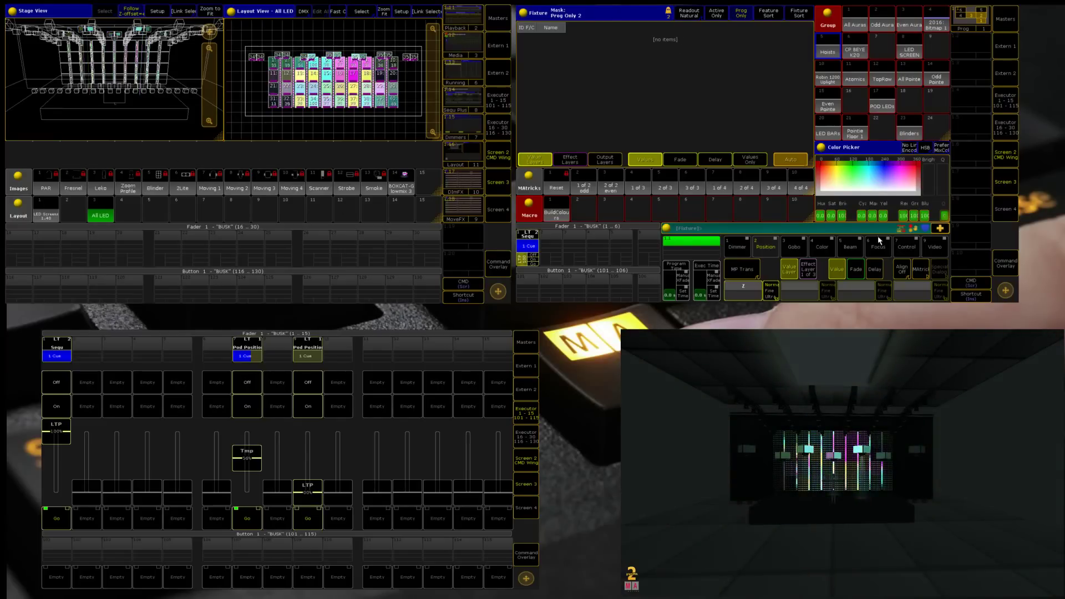
Set the 2016 Bitmap 1 fixture's video scale to 57.5 in X and 49.0 in Y.
{"action": "left_click", "coordinate": [937, 20]}
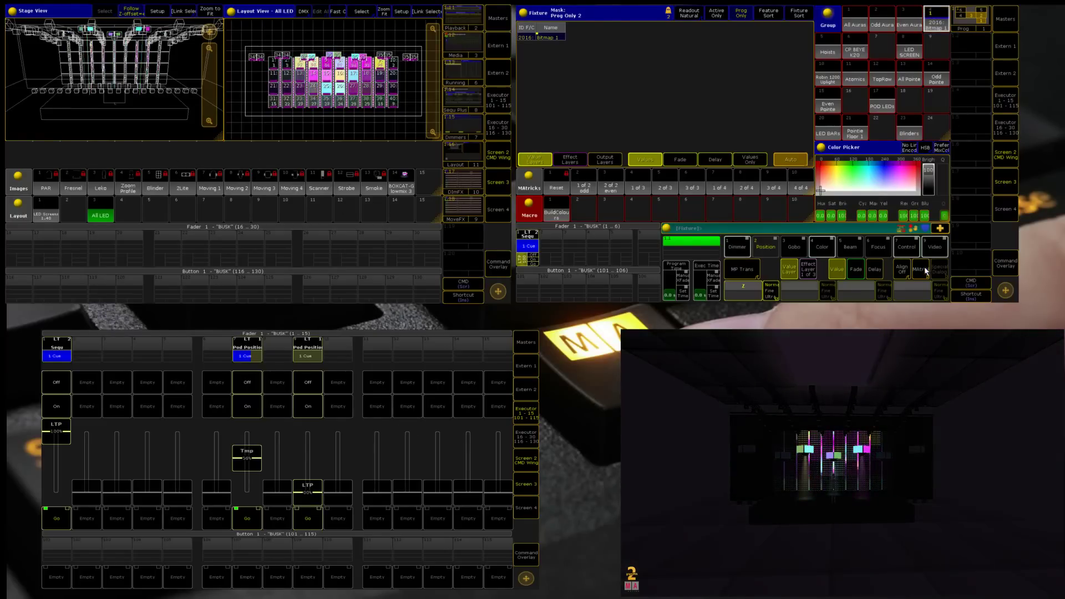
{"action": "left_click", "coordinate": [935, 247]}
{"action": "left_click", "coordinate": [743, 271]}
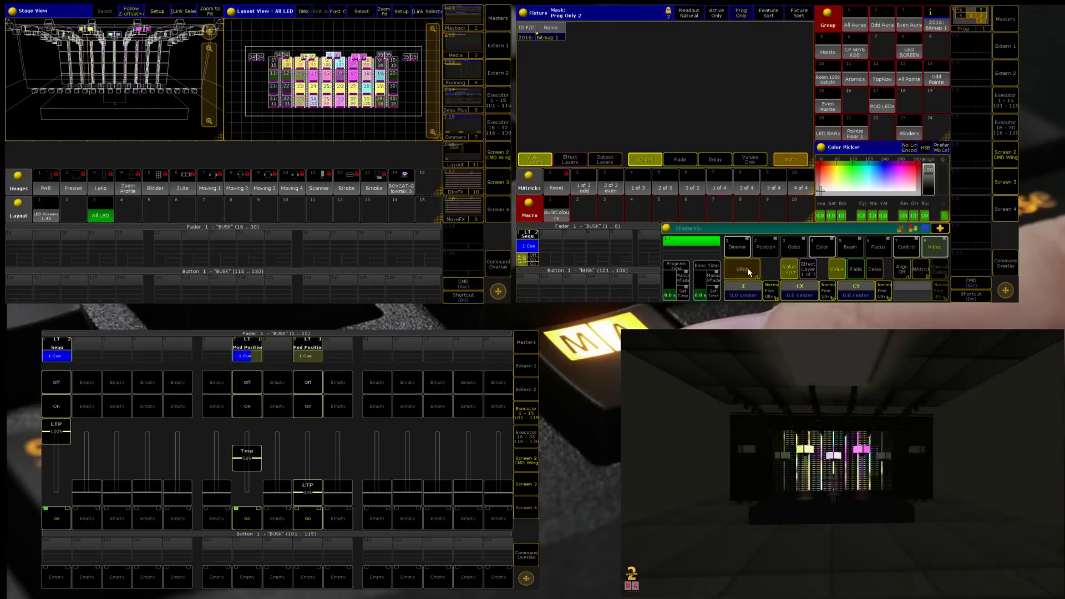
{"action": "left_click", "coordinate": [743, 270]}
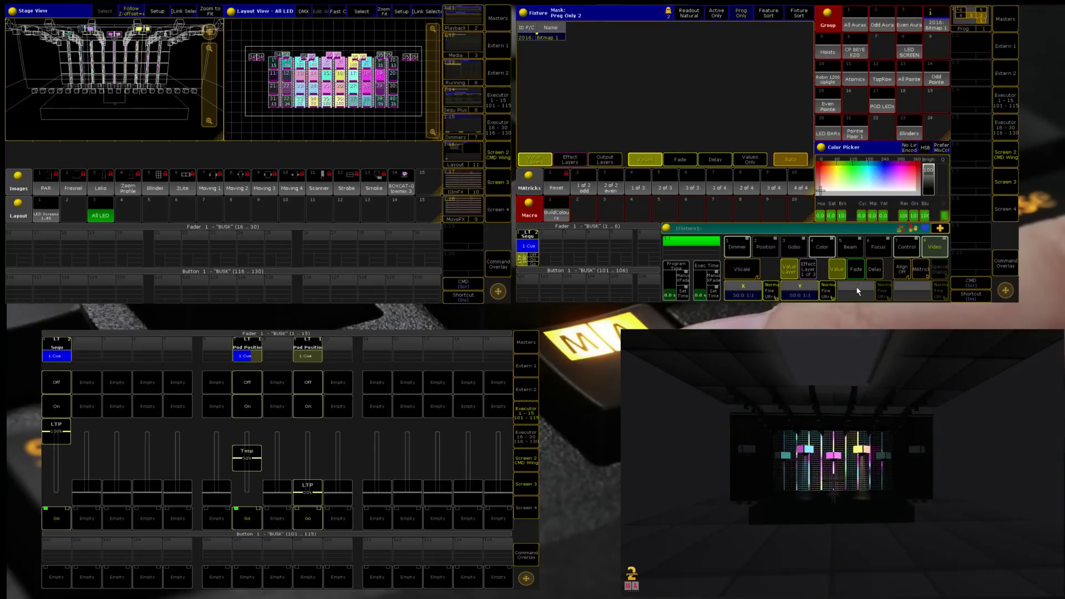
{"action": "scroll", "coordinate": [858, 289], "scroll_direction": "up", "scroll_amount": 1}
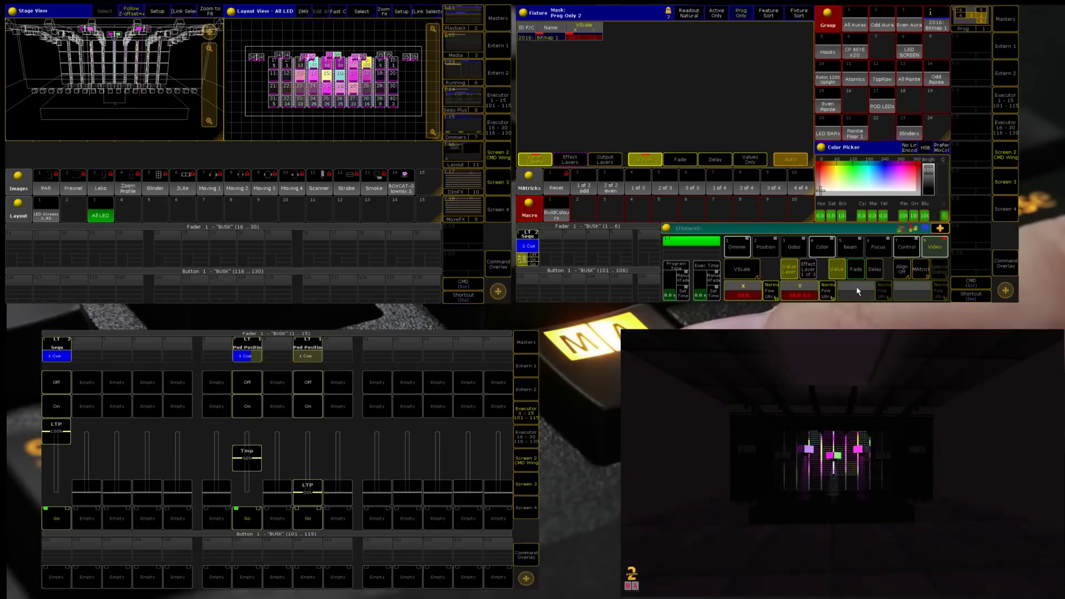
{"action": "scroll", "coordinate": [858, 291], "scroll_direction": "up", "scroll_amount": 5}
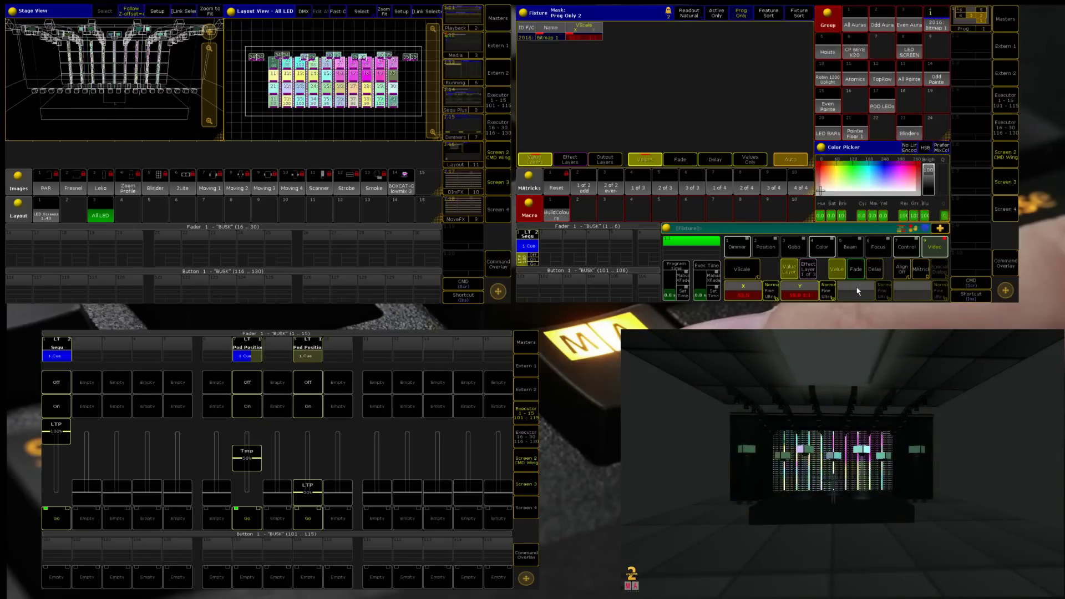
{"action": "scroll", "coordinate": [857, 291], "scroll_direction": "down", "scroll_amount": 5}
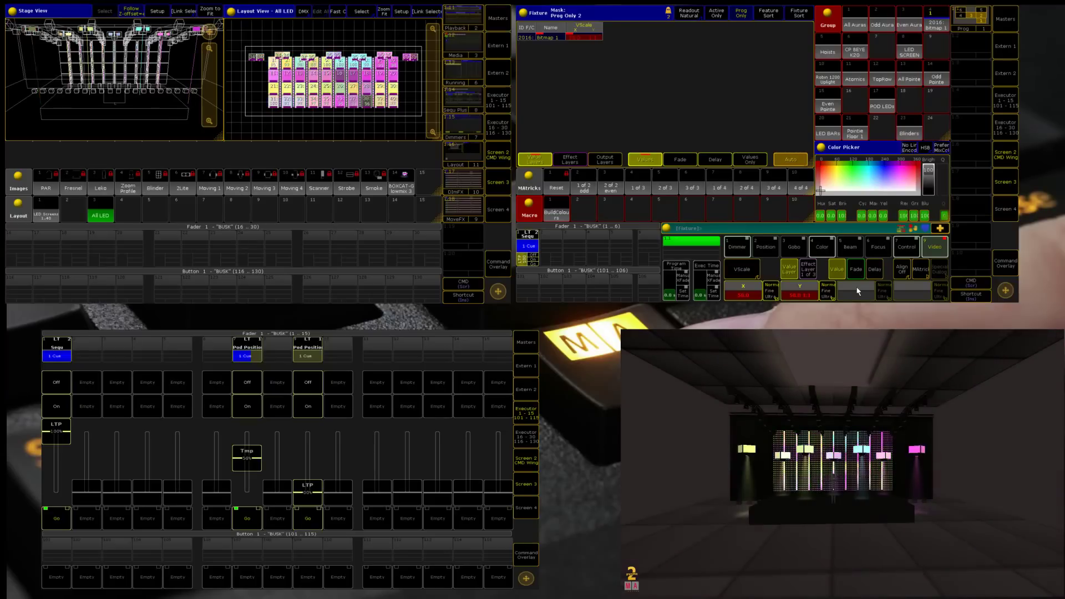
{"action": "scroll", "coordinate": [858, 291], "scroll_direction": "up", "scroll_amount": 3}
{"action": "scroll", "coordinate": [858, 291], "scroll_direction": "down", "scroll_amount": 3}
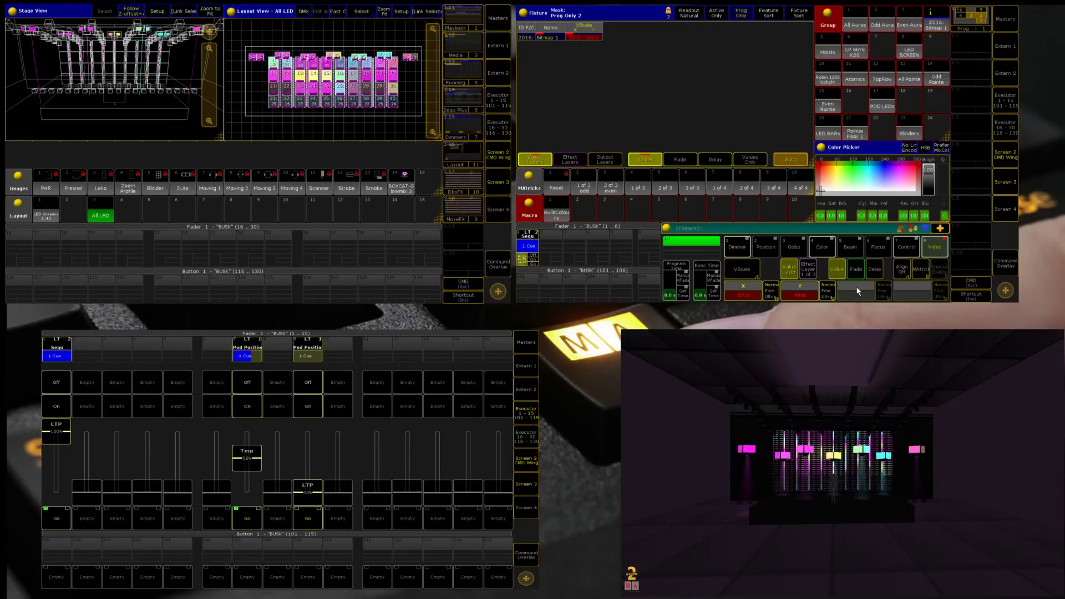
Try to update the Pod Position cue with the scale values as new content, and undo that update.
{"action": "key", "text": "u"}
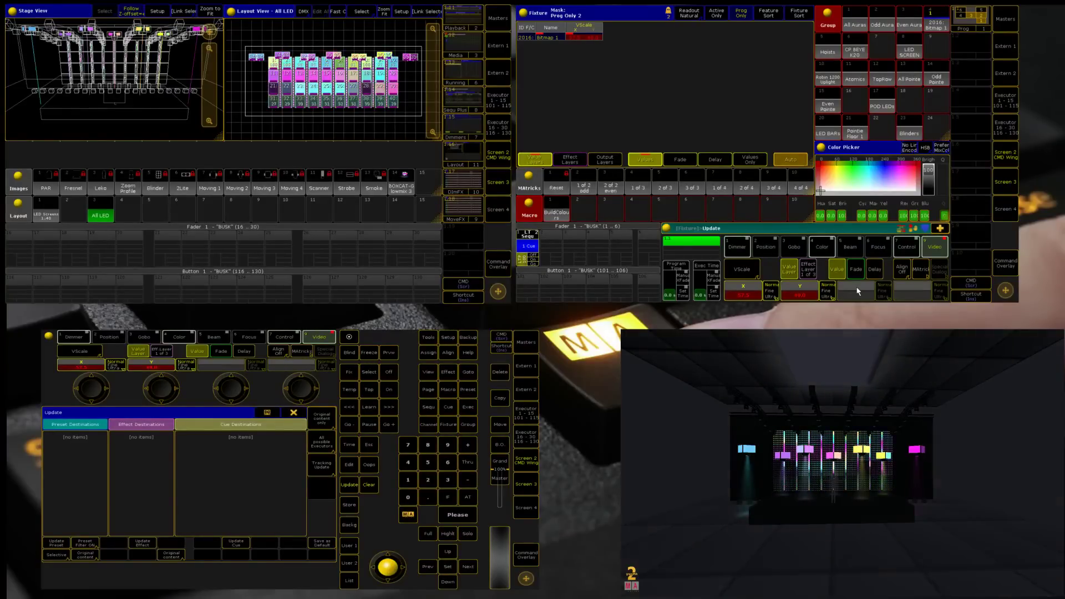
{"action": "left_click", "coordinate": [327, 444]}
{"action": "left_click", "coordinate": [328, 444]}
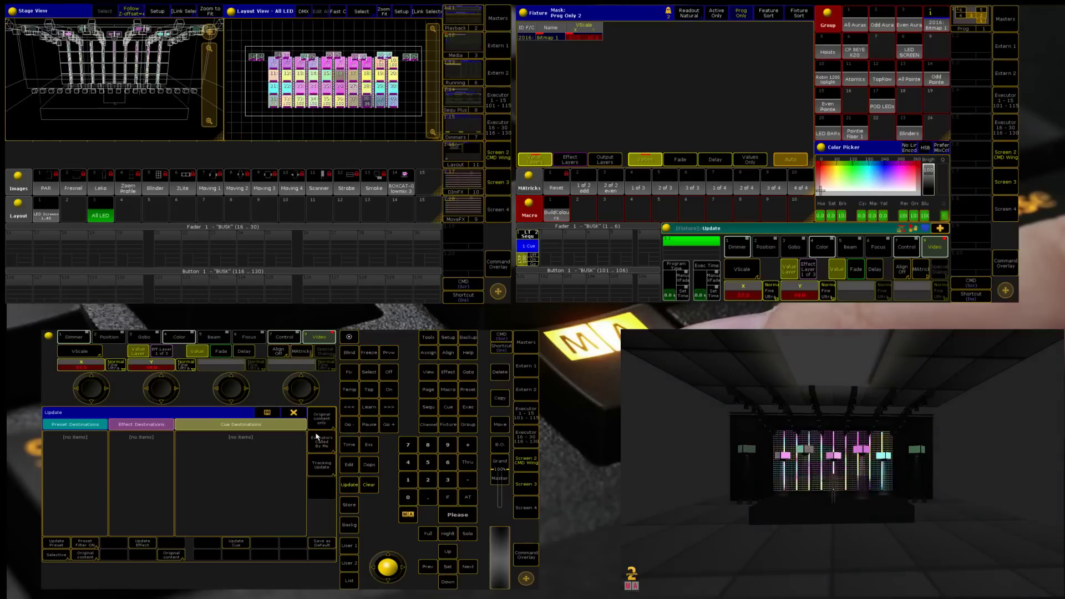
{"action": "left_click", "coordinate": [324, 420]}
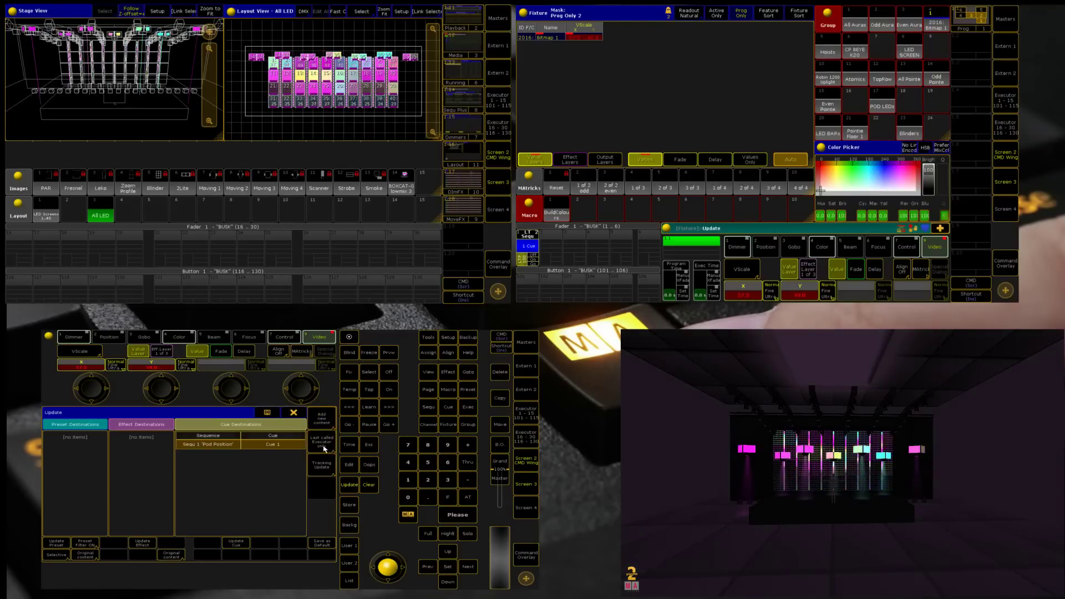
{"action": "left_click", "coordinate": [327, 446]}
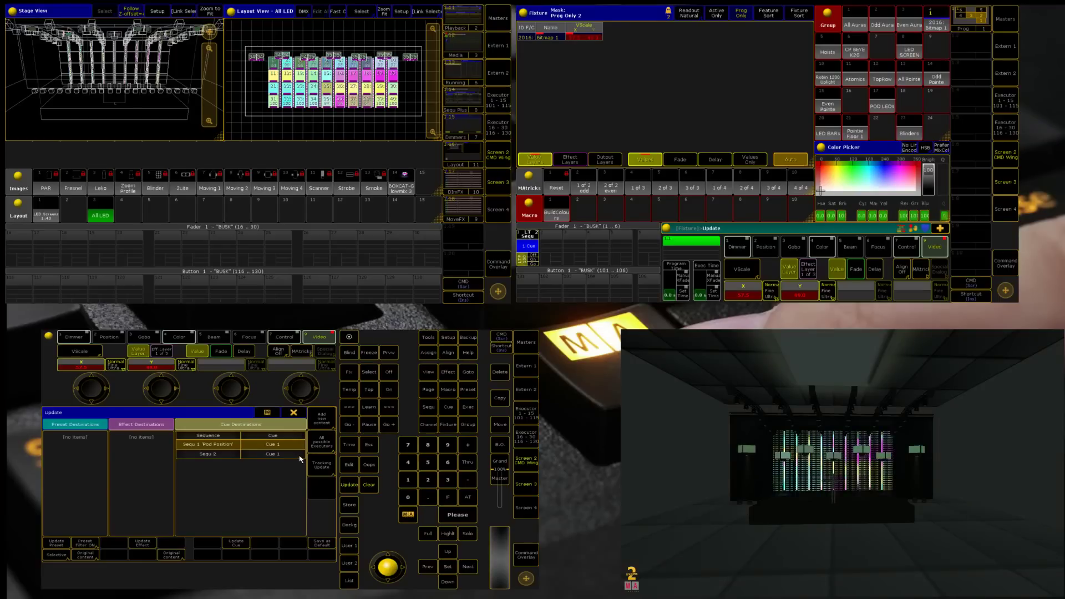
{"action": "left_click", "coordinate": [236, 545]}
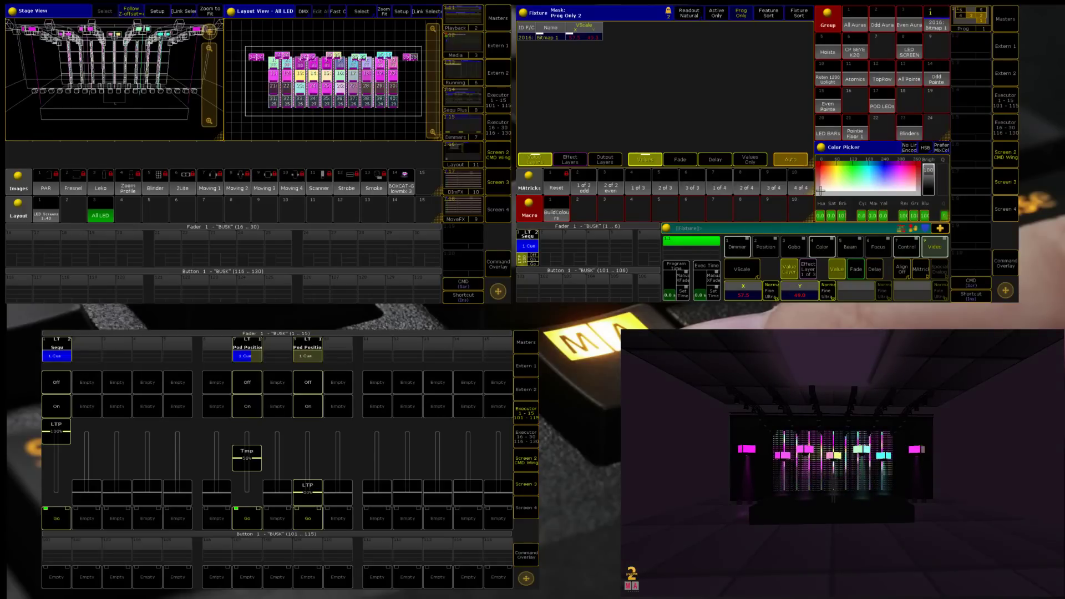
{"action": "key", "text": "ctrl+z"}
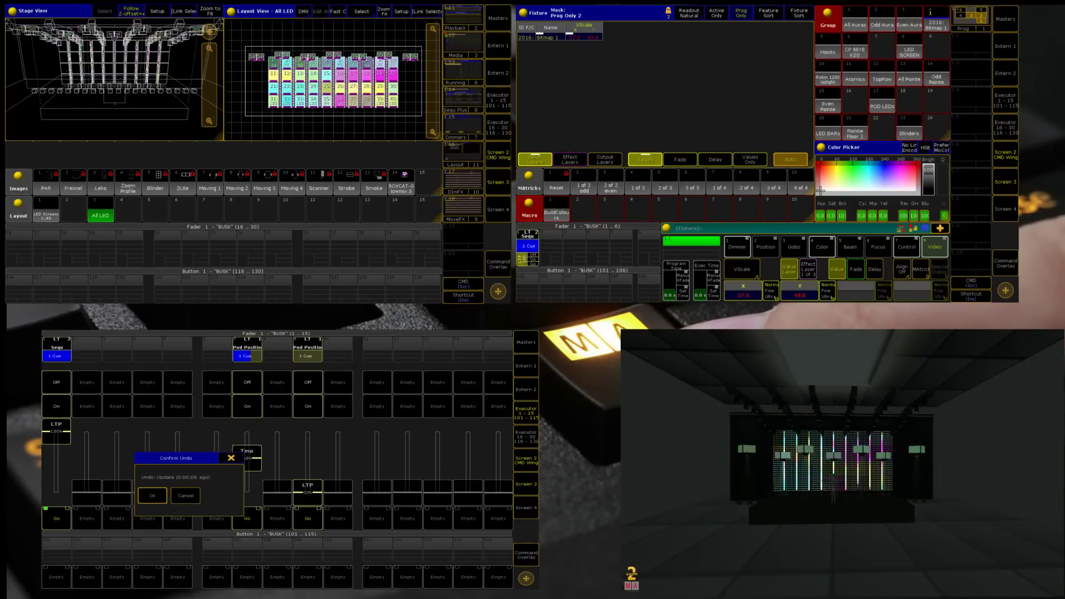
{"action": "left_click", "coordinate": [163, 501]}
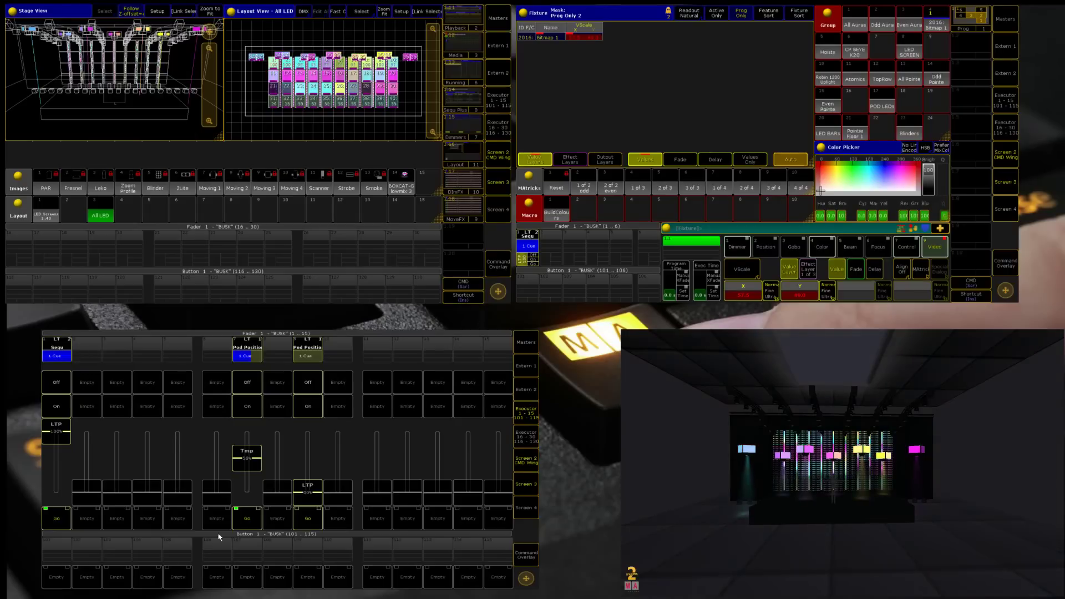
Update cue 1 of Sequ 2 with the bitmap's video scale values, adding new content.
{"action": "key", "text": "u"}
{"action": "left_click", "coordinate": [322, 420]}
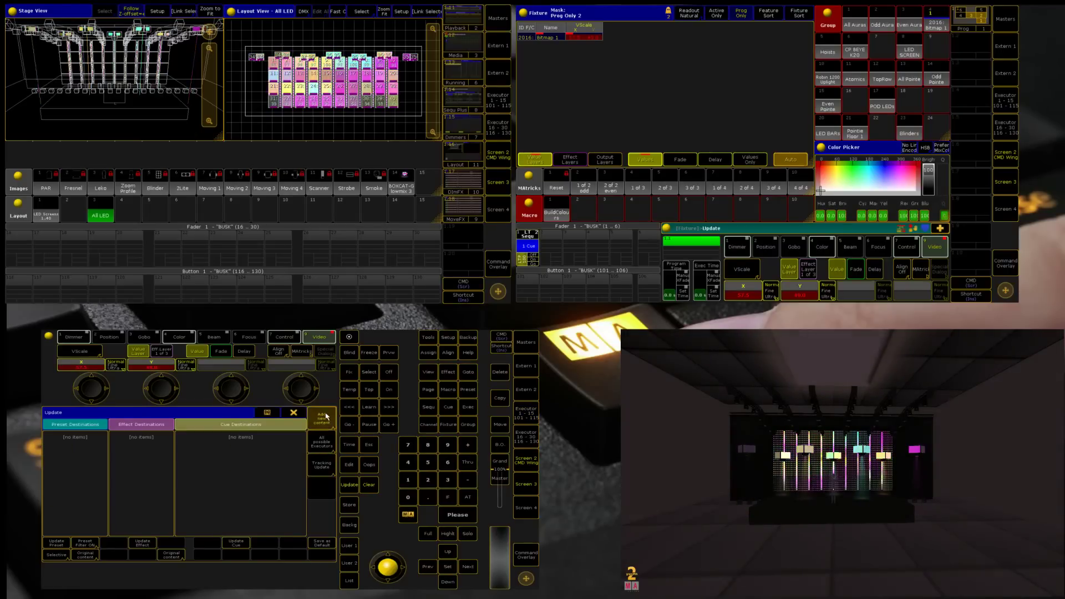
{"action": "left_click", "coordinate": [219, 456]}
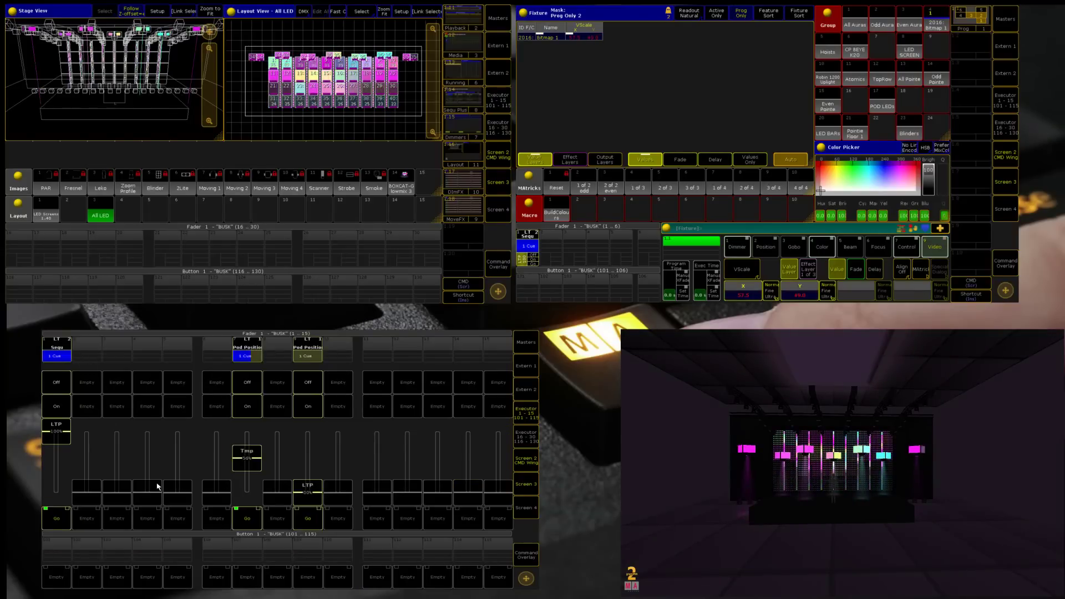
Label executor 1 "Bitmap" and clear the values from the programmer.
{"action": "type", "text": "Label"}
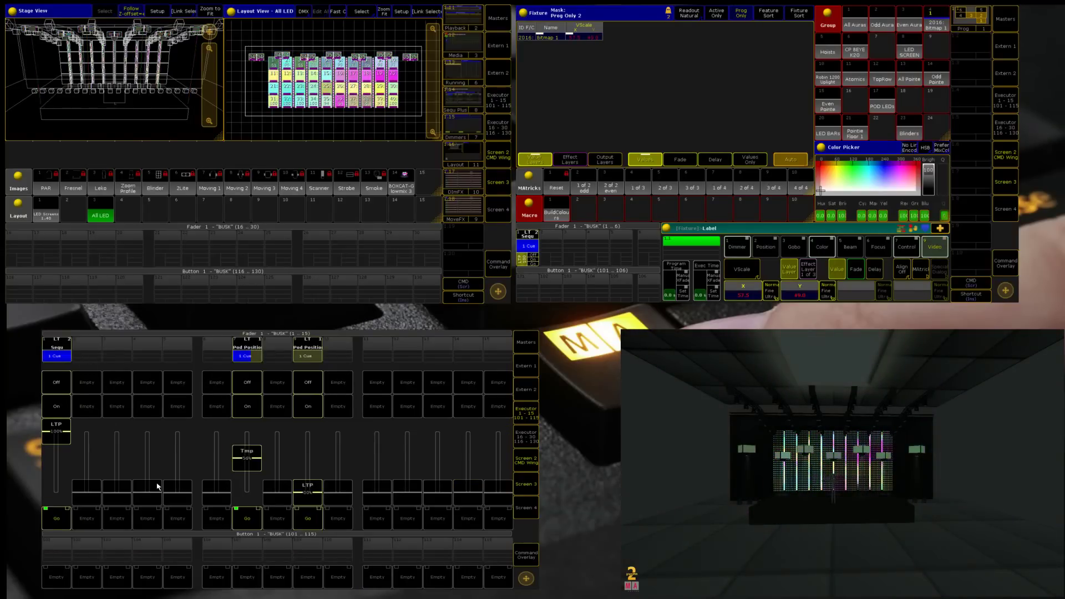
{"action": "left_click", "coordinate": [59, 353]}
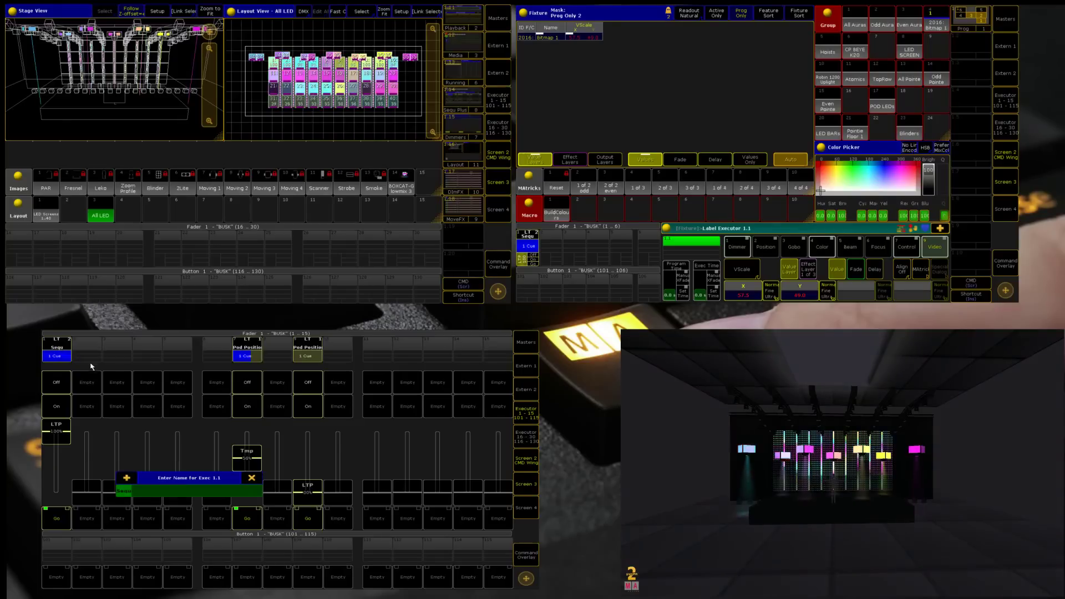
{"action": "type", "text": "Bitm"}
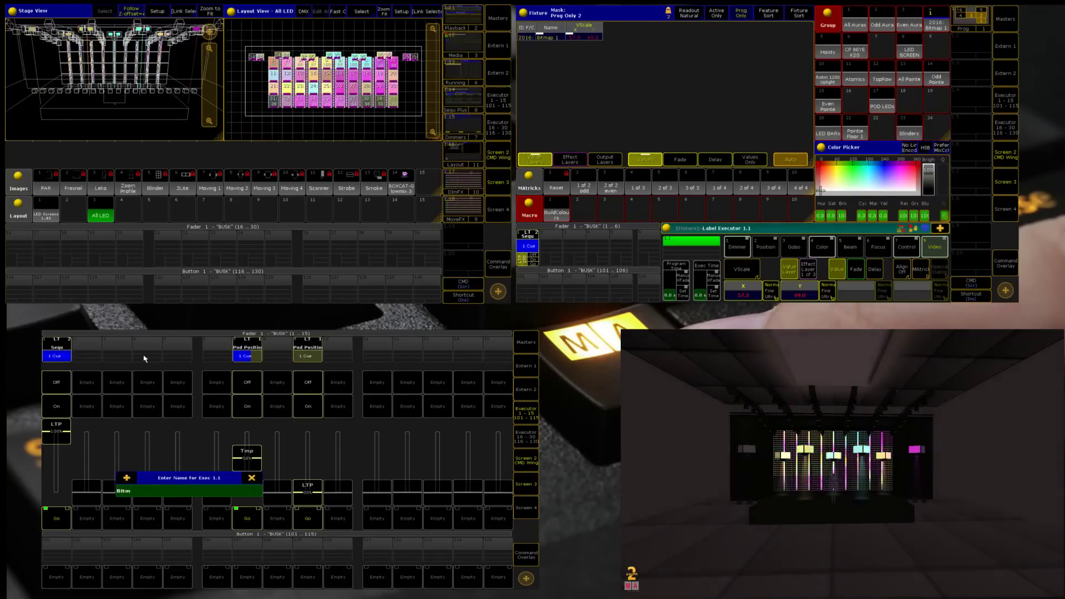
{"action": "type", "text": "ap"}
{"action": "key", "text": "Return"}
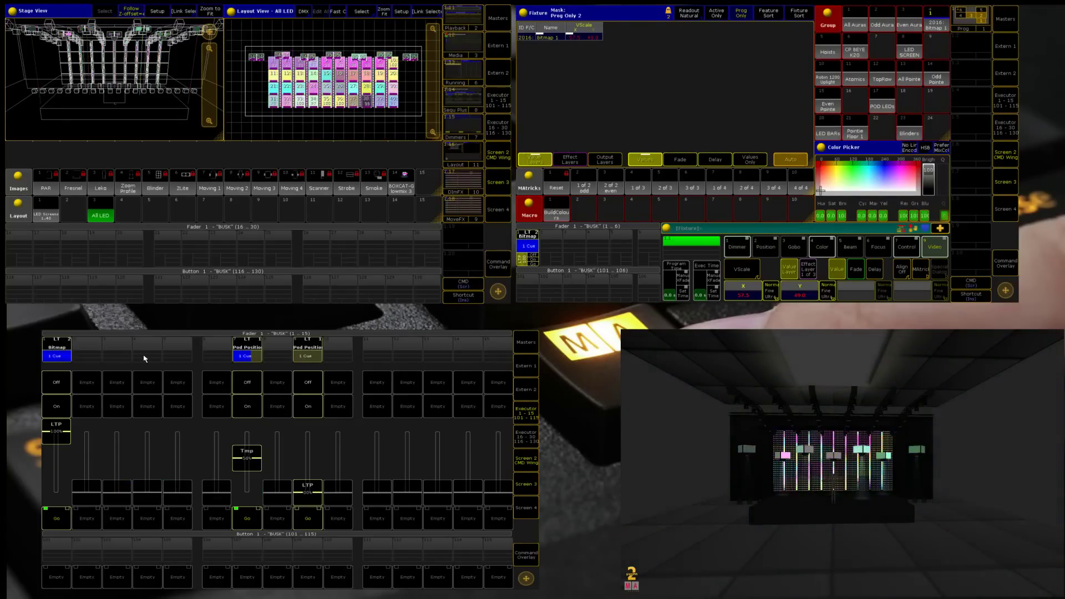
{"action": "key", "text": "BackSpace"}
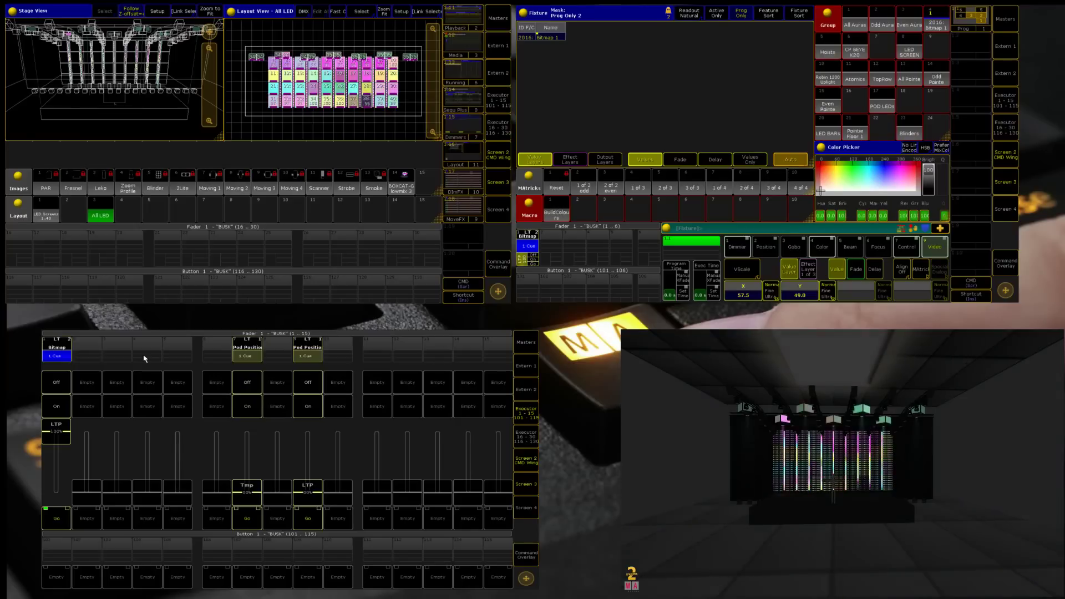
Adjust the CP BEYE K20 group's tilt, and clear the programmer.
{"action": "left_click", "coordinate": [848, 55]}
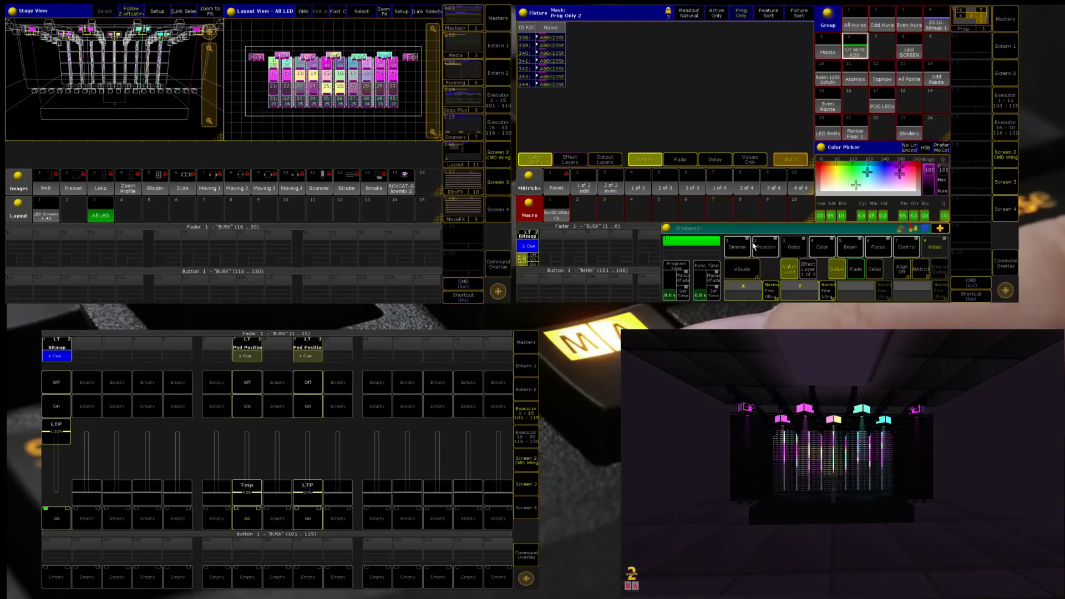
{"action": "left_click", "coordinate": [769, 248]}
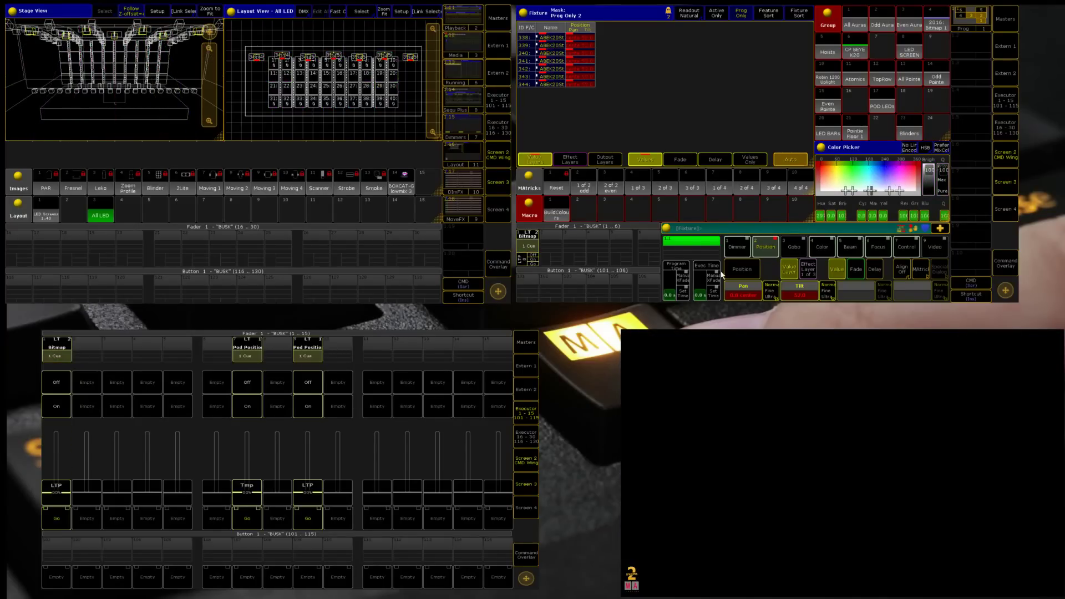
{"action": "key", "text": "Escape"}
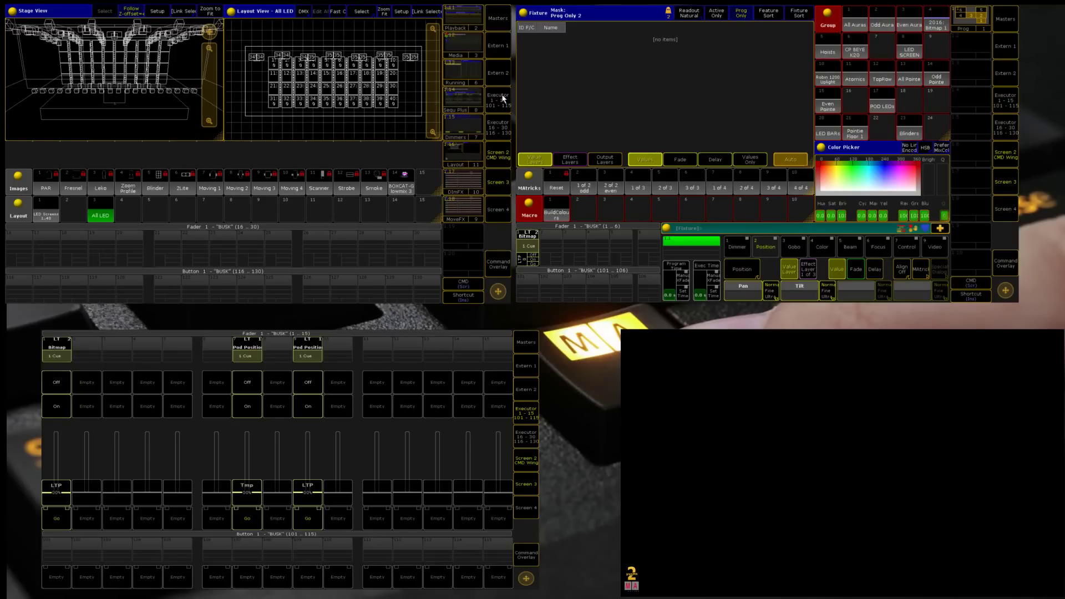
Bring the All Auras group to full intensity and store its fixtures as layout 5.
{"action": "left_click", "coordinate": [853, 26]}
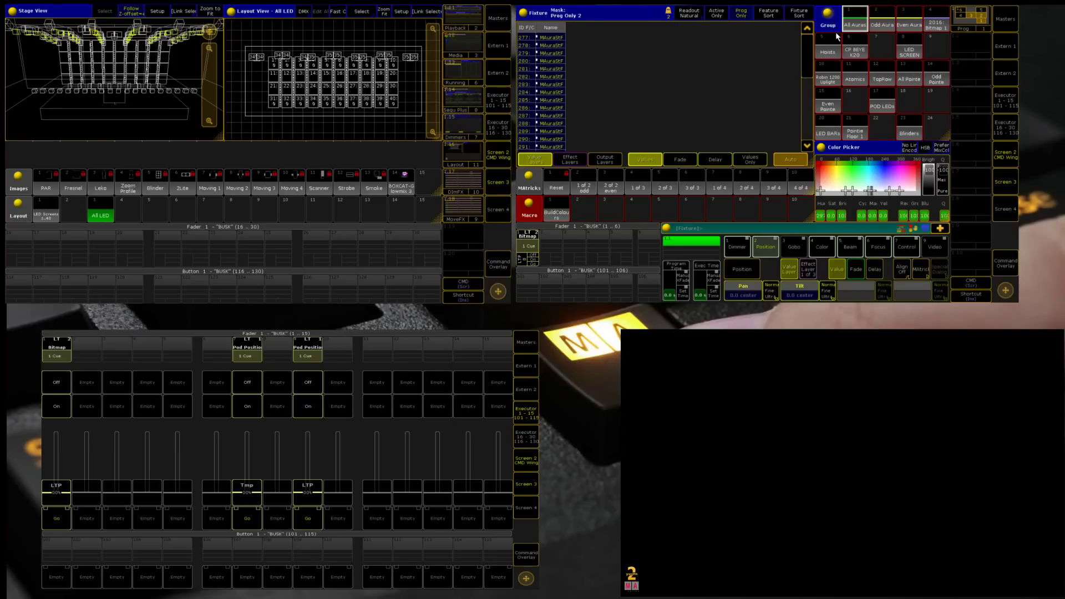
{"action": "key", "text": "f"}
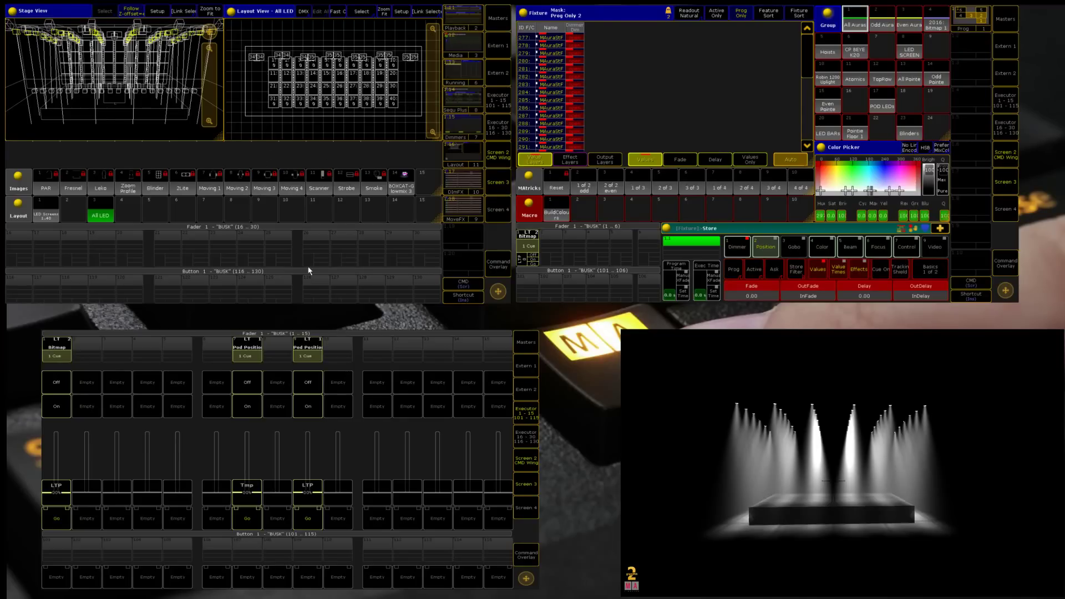
{"action": "left_click", "coordinate": [158, 207]}
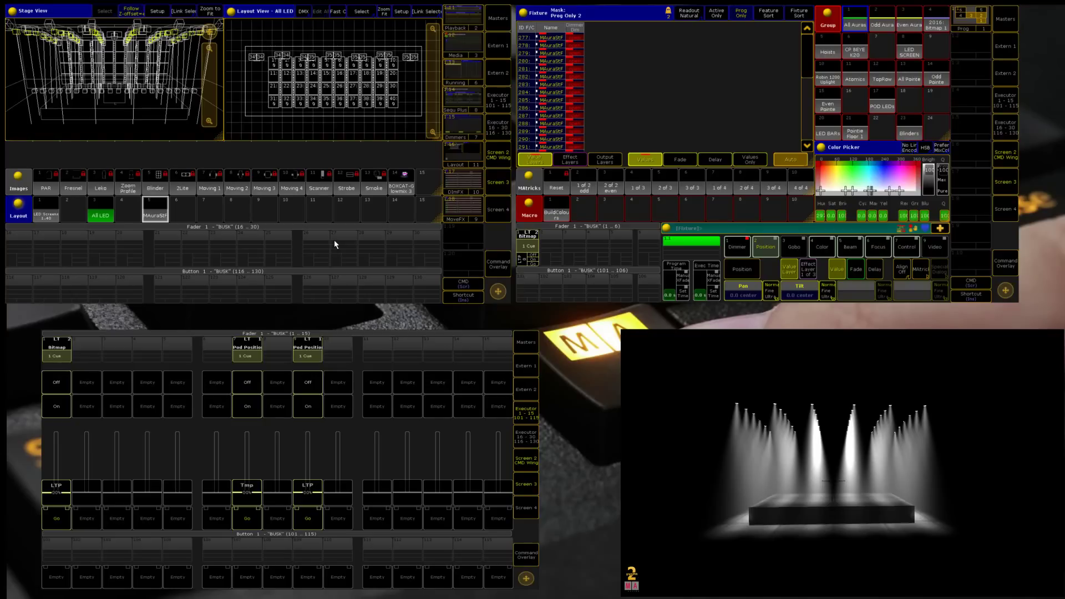
Label layout 5 "Auras" and display it in the layout view.
{"action": "type", "text": "Label"}
{"action": "left_click", "coordinate": [152, 208]}
{"action": "type", "text": "Auras"}
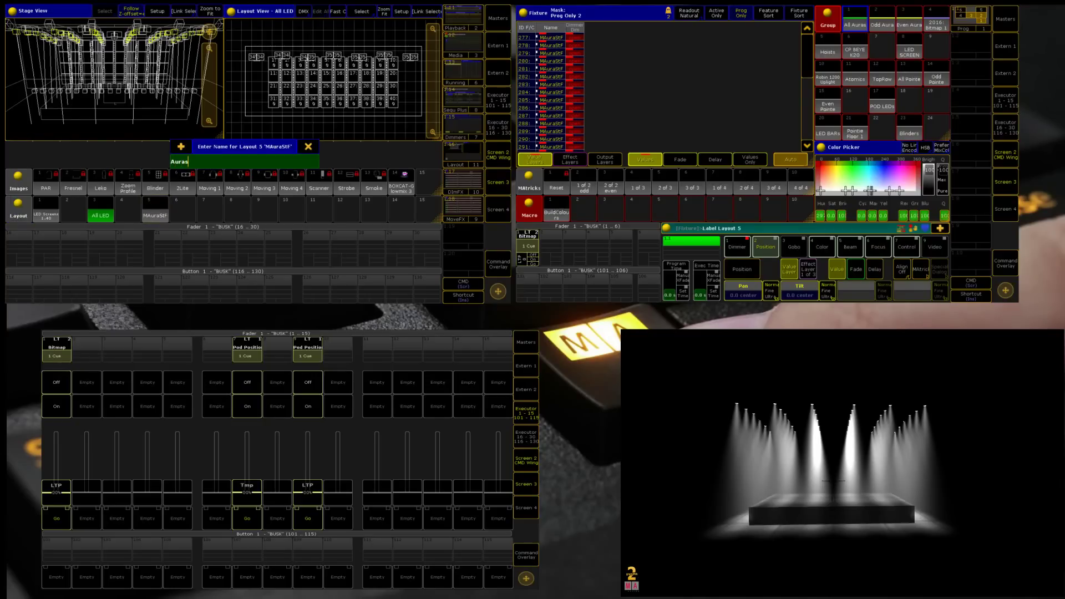
{"action": "key", "text": "Return"}
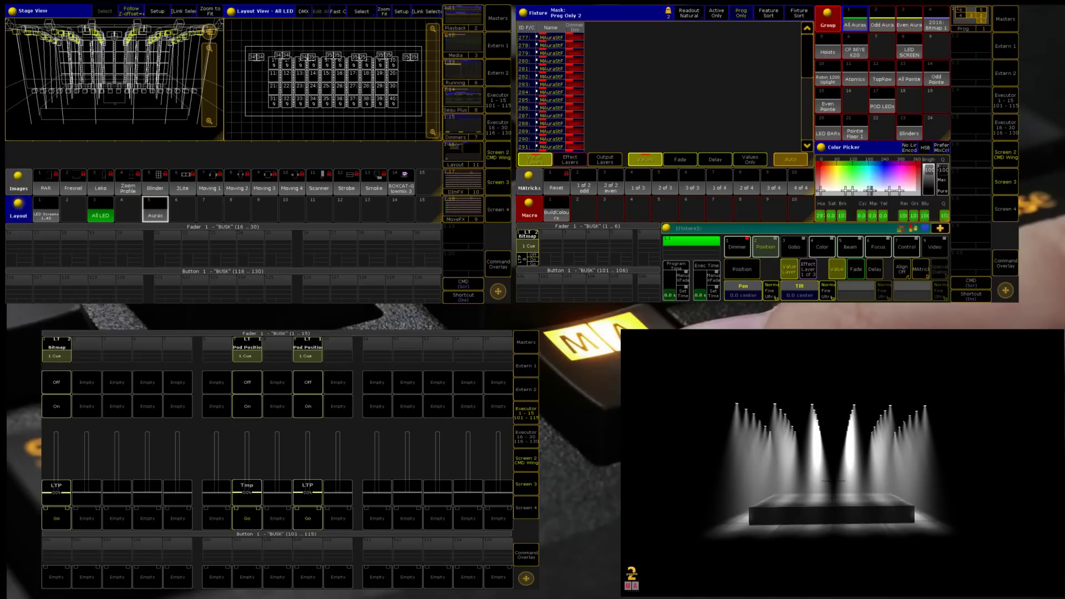
{"action": "left_click", "coordinate": [157, 215]}
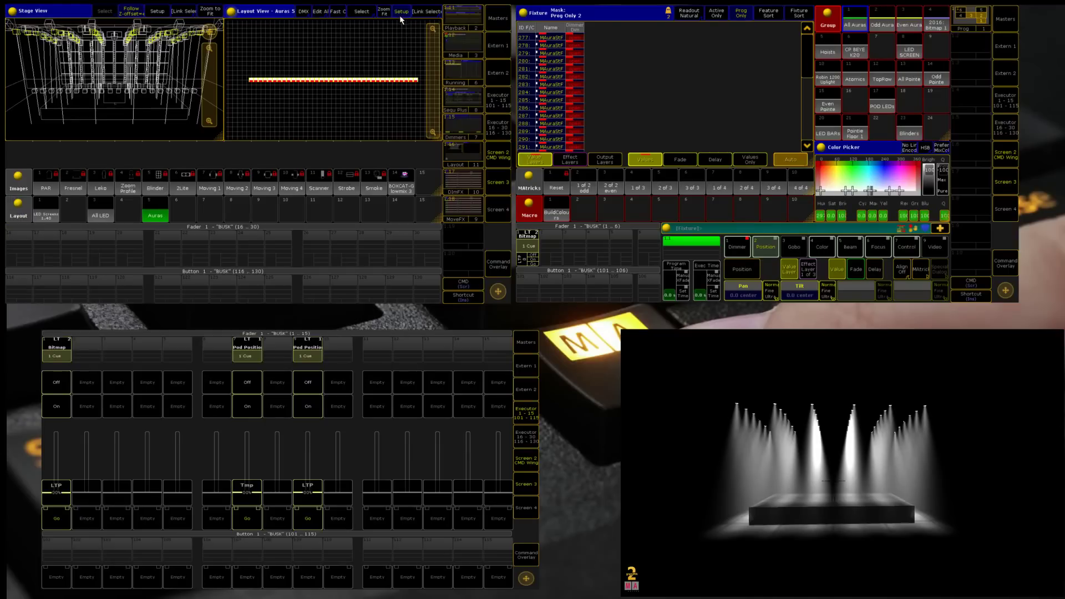
Try arranging the Auras layout's fixtures from the Front 1 camera, and cancel the arrangement.
{"action": "left_click", "coordinate": [399, 12]}
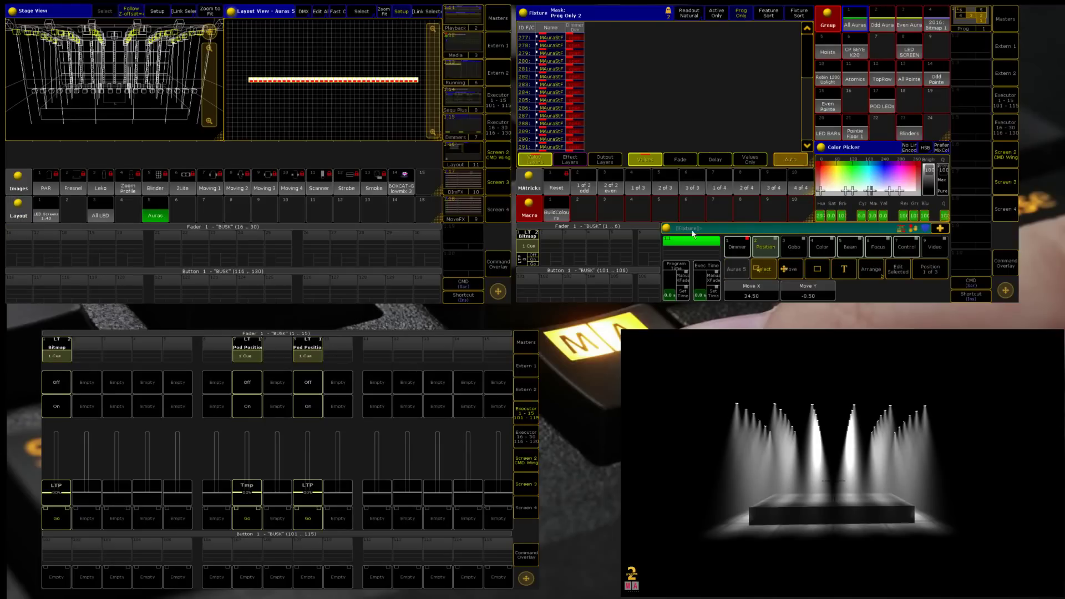
{"action": "left_click", "coordinate": [870, 270]}
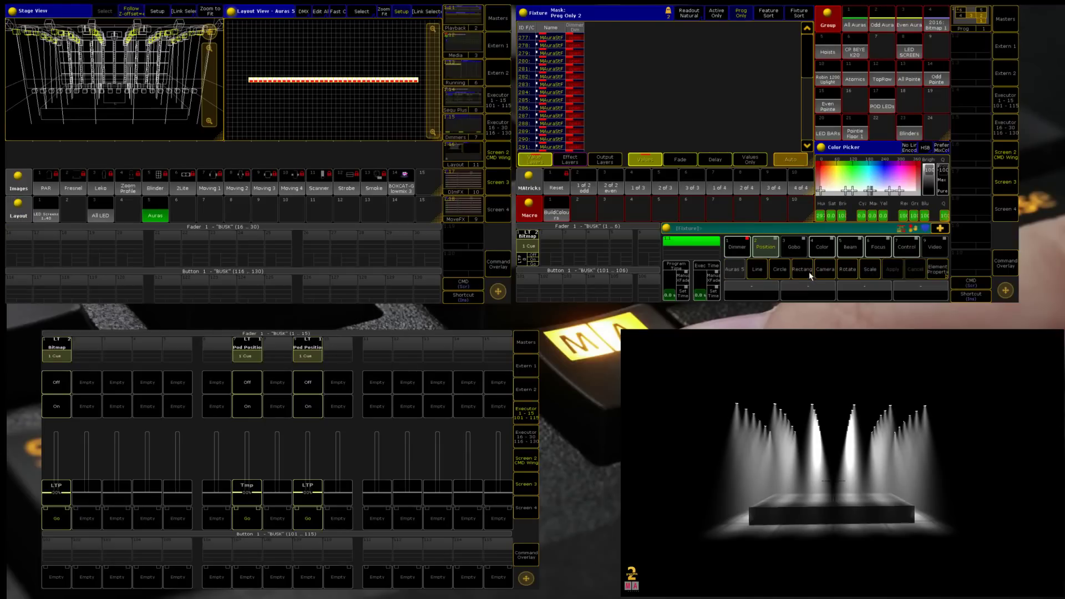
{"action": "left_click", "coordinate": [833, 273]}
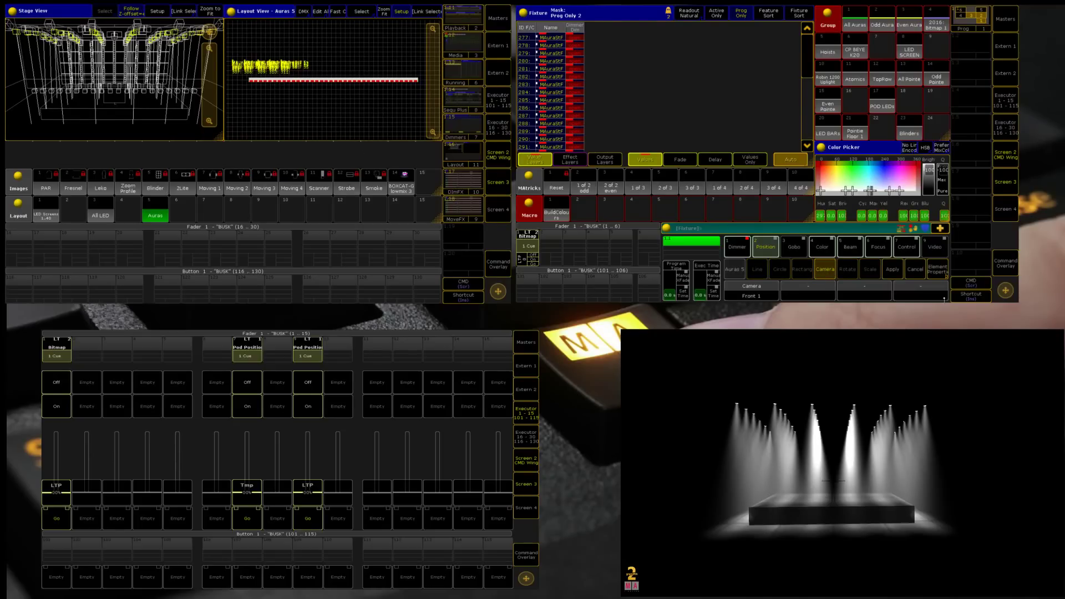
{"action": "left_click", "coordinate": [915, 270]}
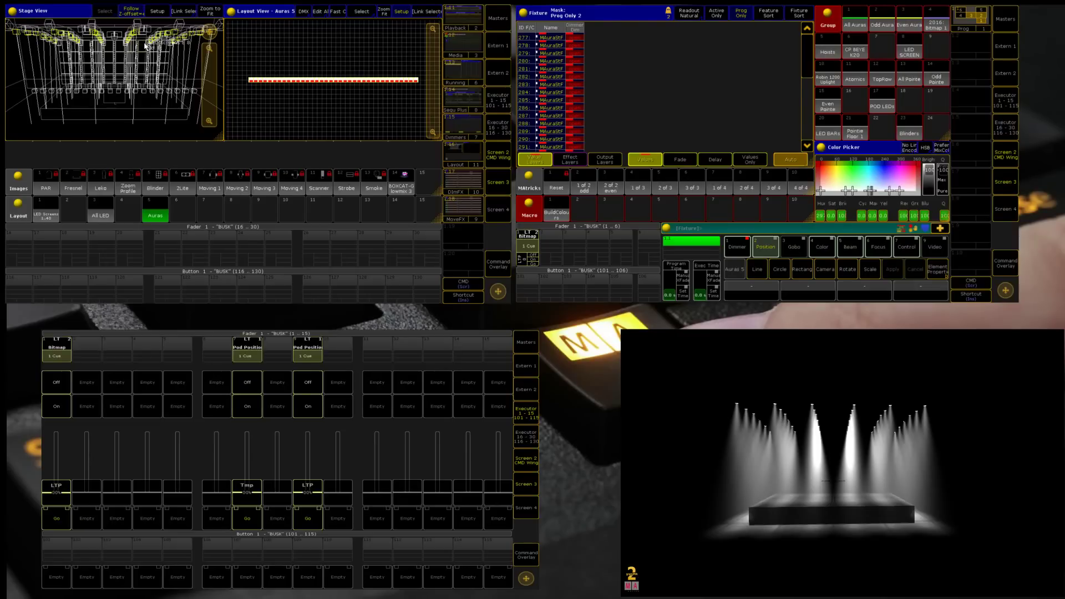
Add a Camera pool above the Images pool, show the stage from the Top camera, and adjust its framing of the rig.
{"action": "left_click", "coordinate": [27, 156]}
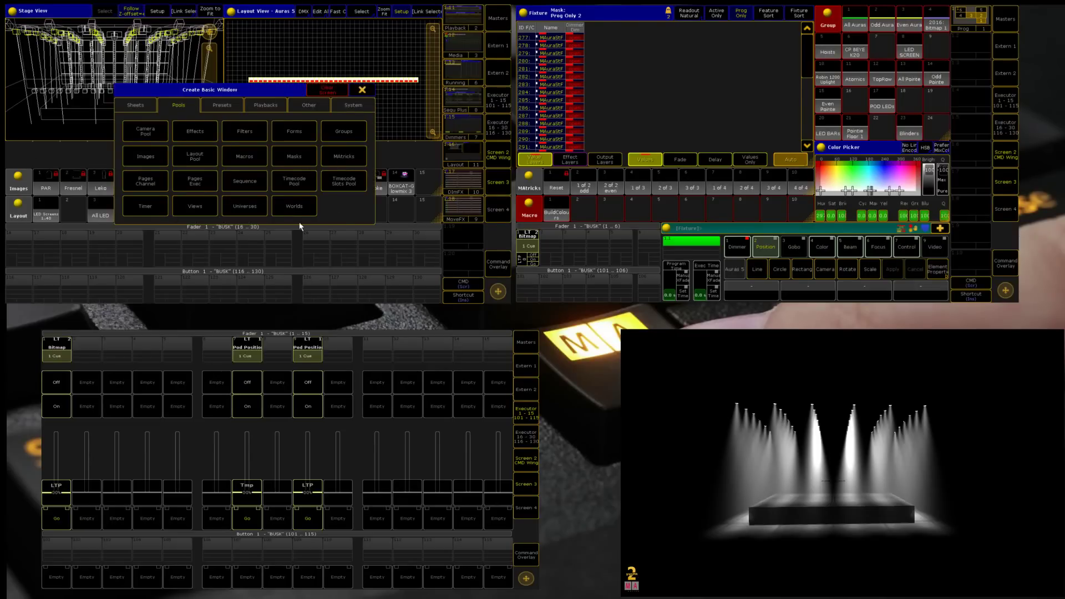
{"action": "left_click", "coordinate": [152, 133]}
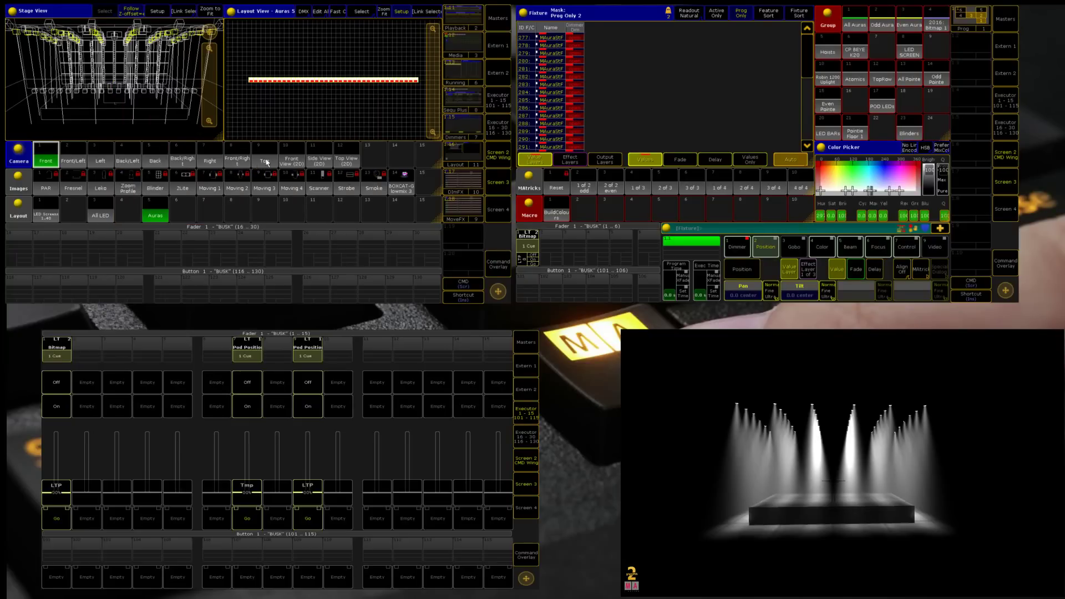
{"action": "left_click", "coordinate": [264, 161]}
{"action": "scroll", "coordinate": [93, 102], "scroll_direction": "down", "scroll_amount": 2}
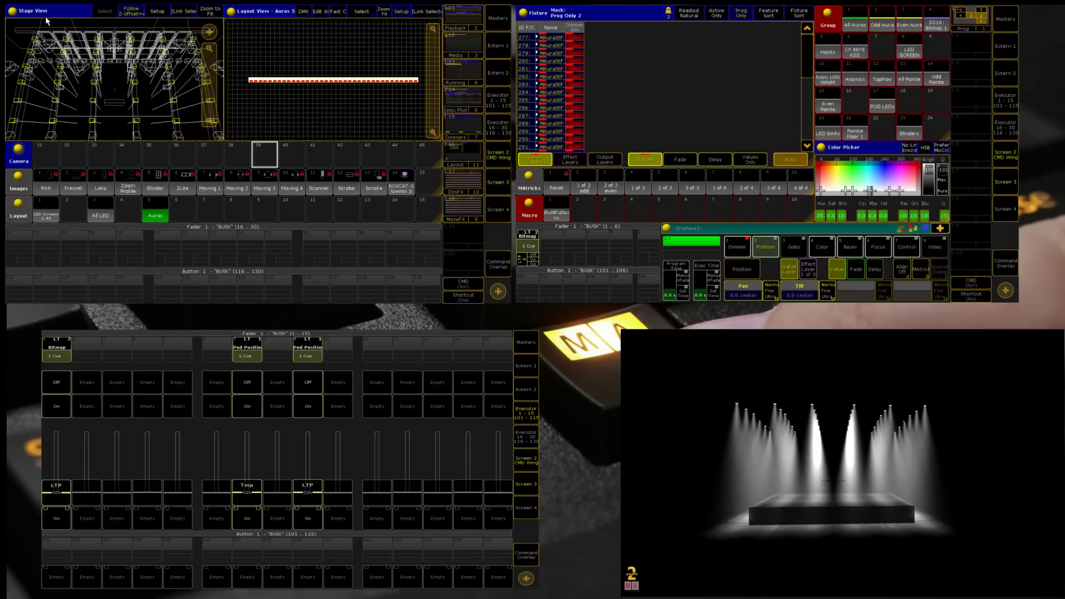
{"action": "left_click_drag", "start_coordinate": [122, 90], "coordinate": [122, 89]}
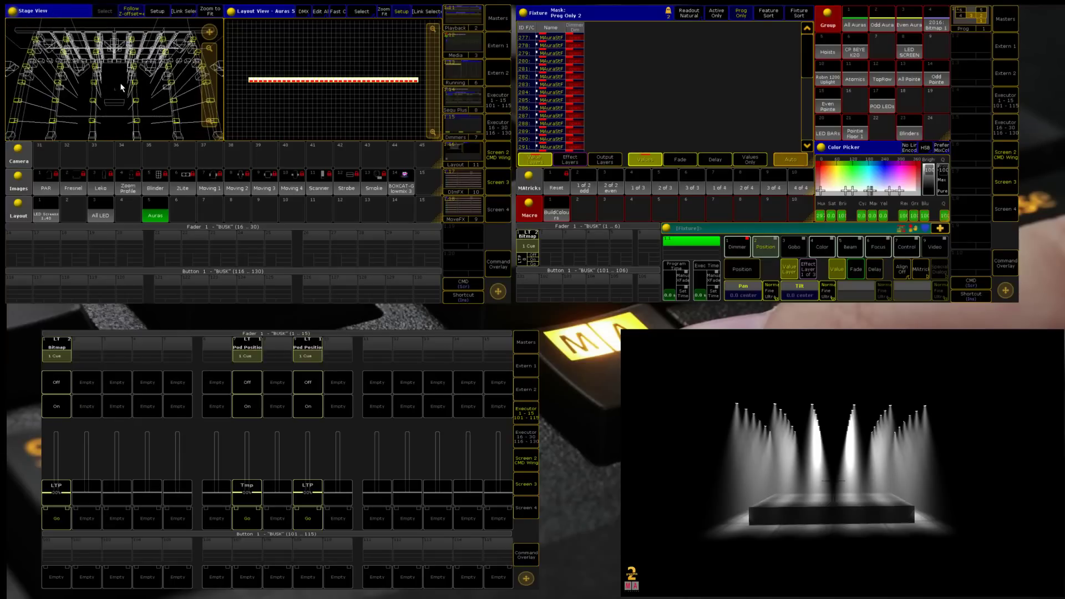
{"action": "left_click_drag", "start_coordinate": [211, 85], "coordinate": [215, 62]}
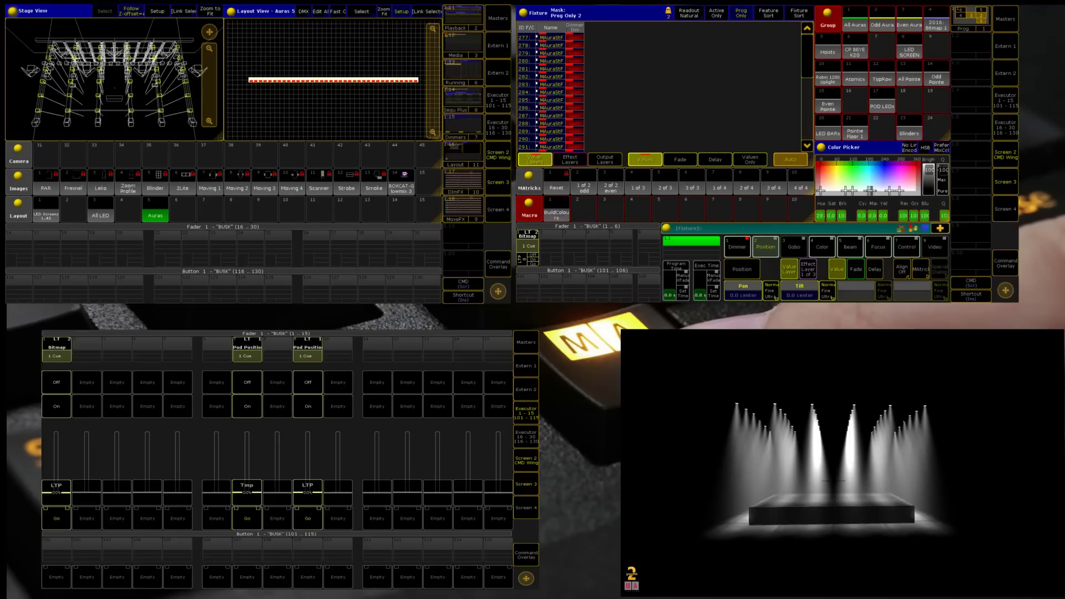
Preview the Auras layout's arrangement from the Top 9 camera, and refine the camera view to spread the fixtures evenly.
{"action": "left_click", "coordinate": [403, 11]}
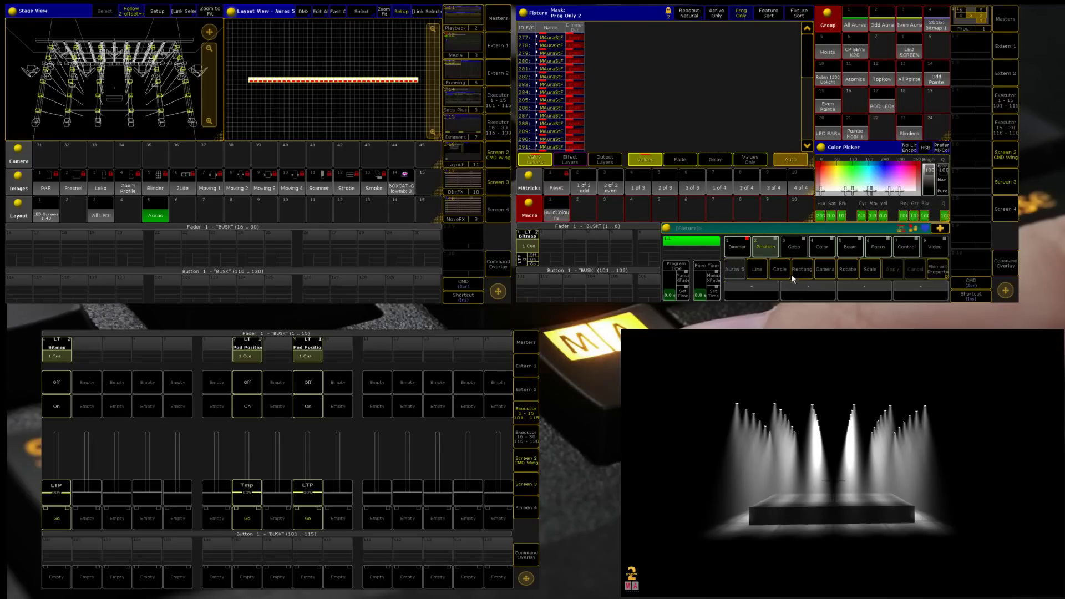
{"action": "left_click", "coordinate": [828, 270]}
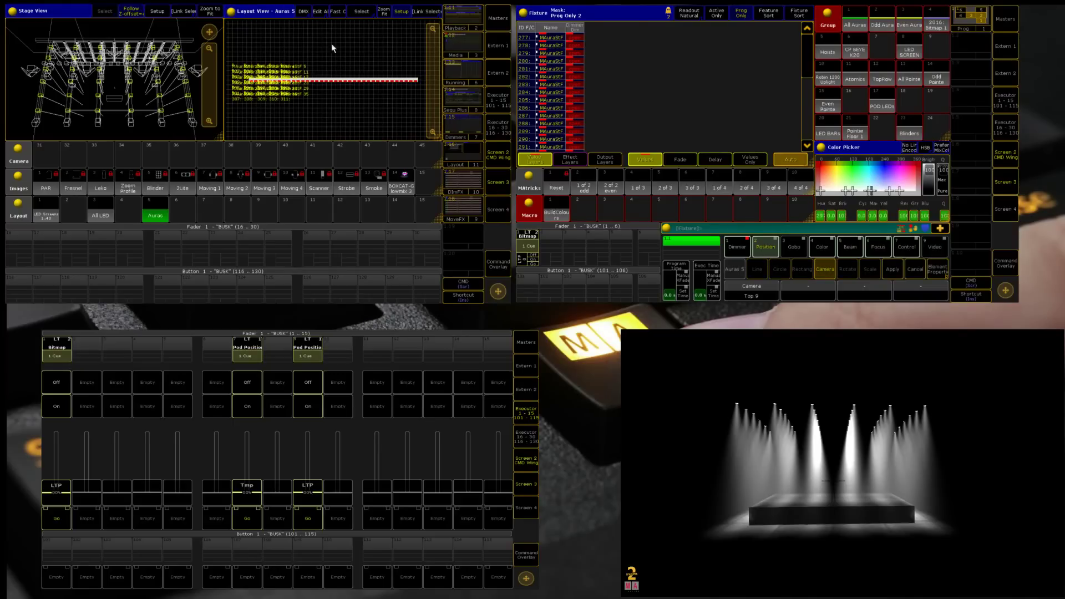
{"action": "left_click_drag", "start_coordinate": [209, 81], "coordinate": [206, 82]}
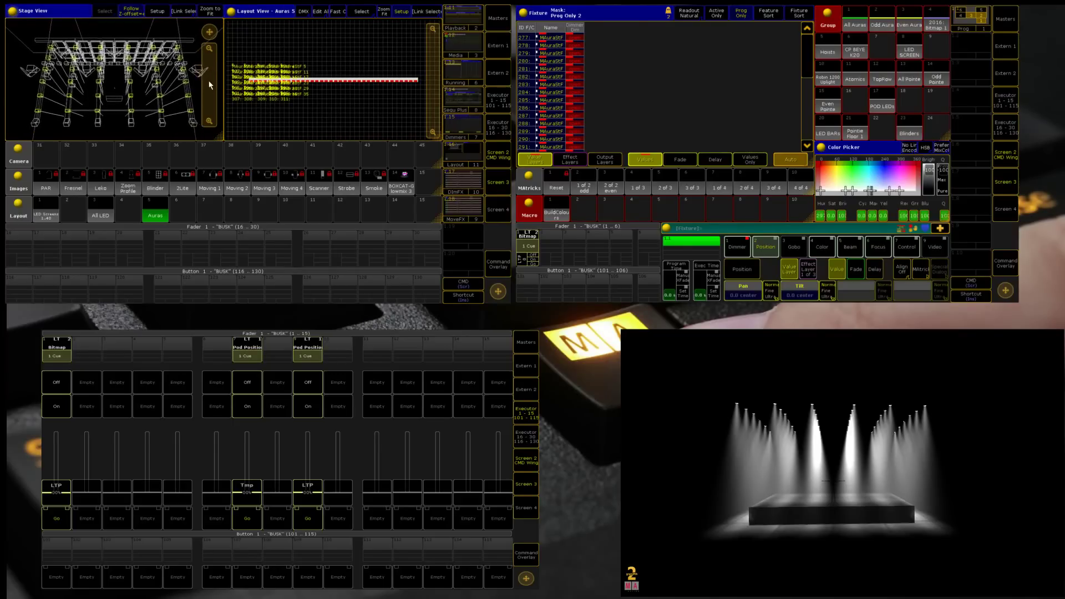
{"action": "left_click_drag", "start_coordinate": [211, 32], "coordinate": [212, 45]}
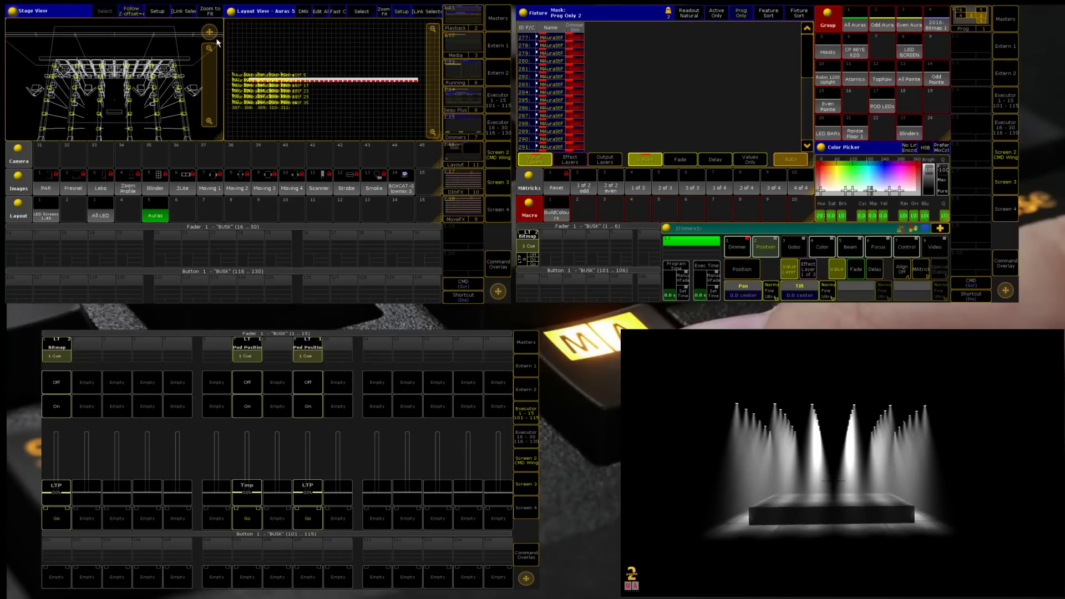
{"action": "left_click_drag", "start_coordinate": [209, 34], "coordinate": [210, 19]}
{"action": "left_click_drag", "start_coordinate": [177, 82], "coordinate": [205, 79]}
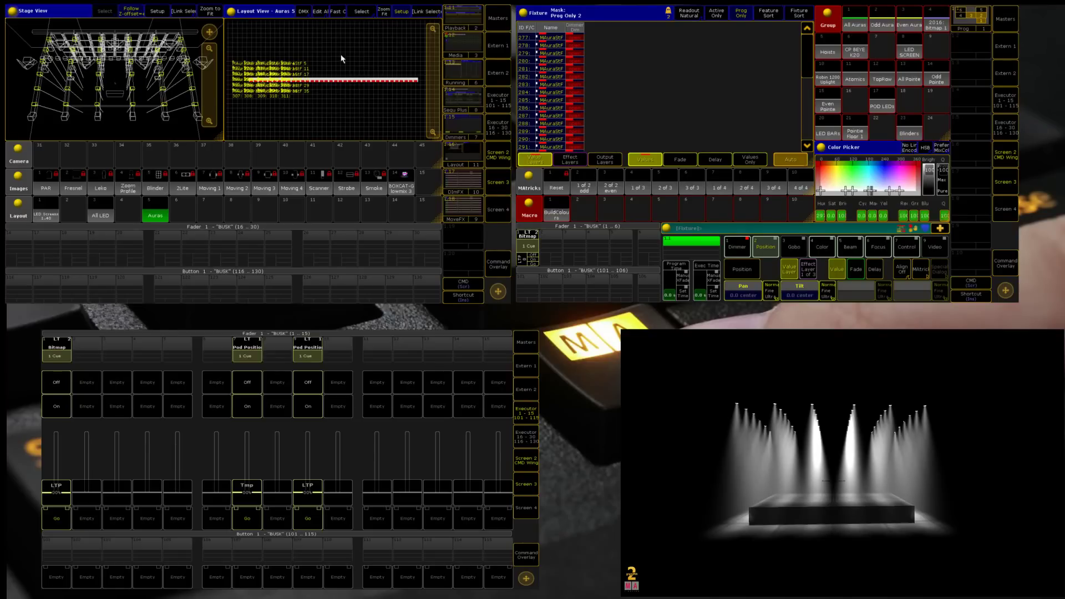
Apply the Top 9 camera arrangement to the Auras layout and fit it in the view, then clear the programmer.
{"action": "left_click", "coordinate": [397, 14]}
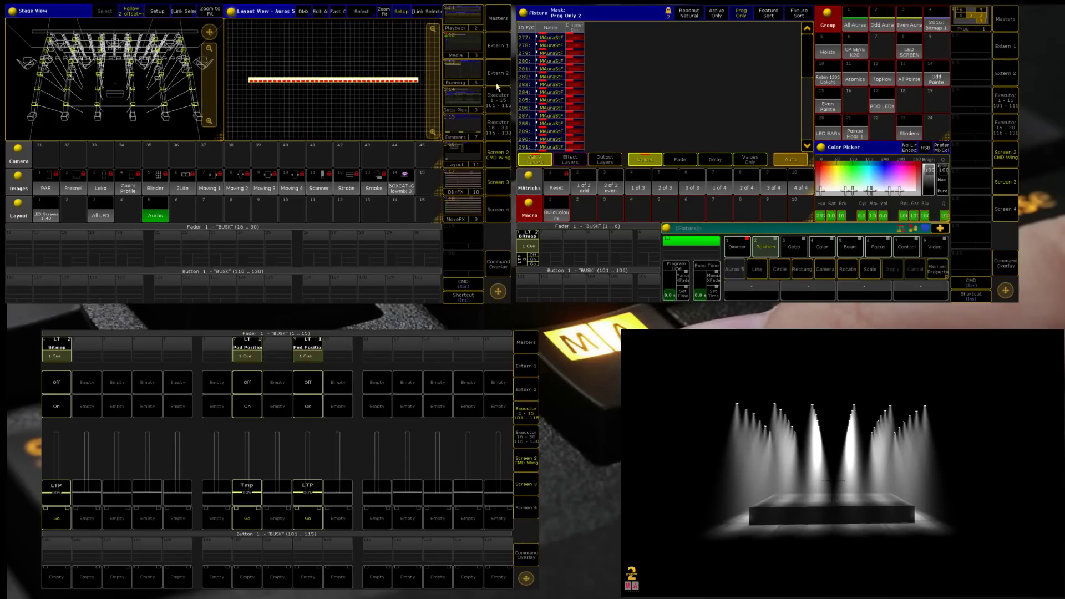
{"action": "left_click", "coordinate": [825, 269]}
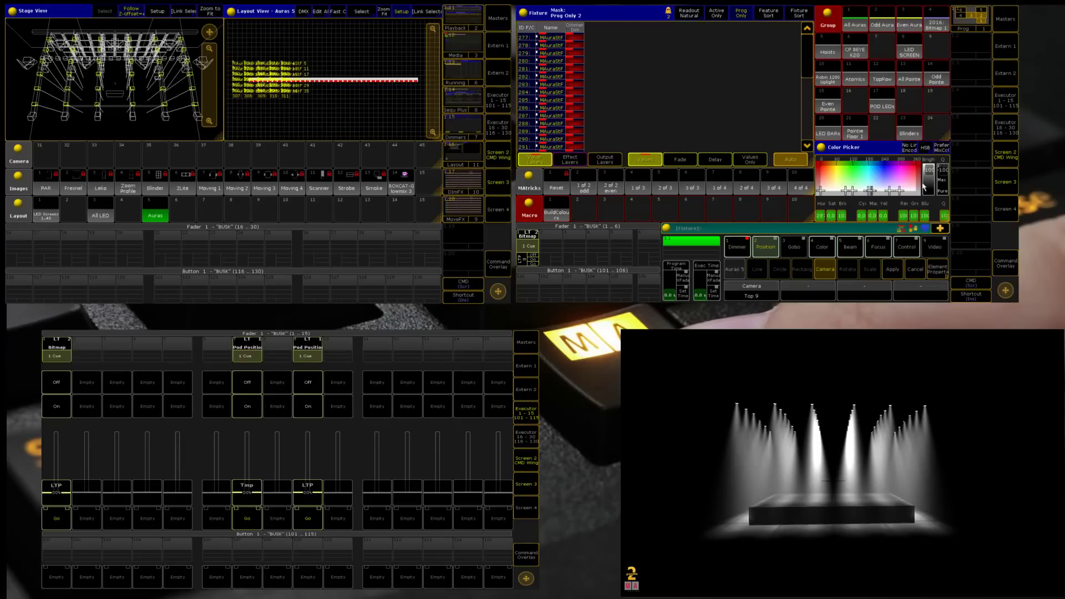
{"action": "left_click", "coordinate": [896, 272]}
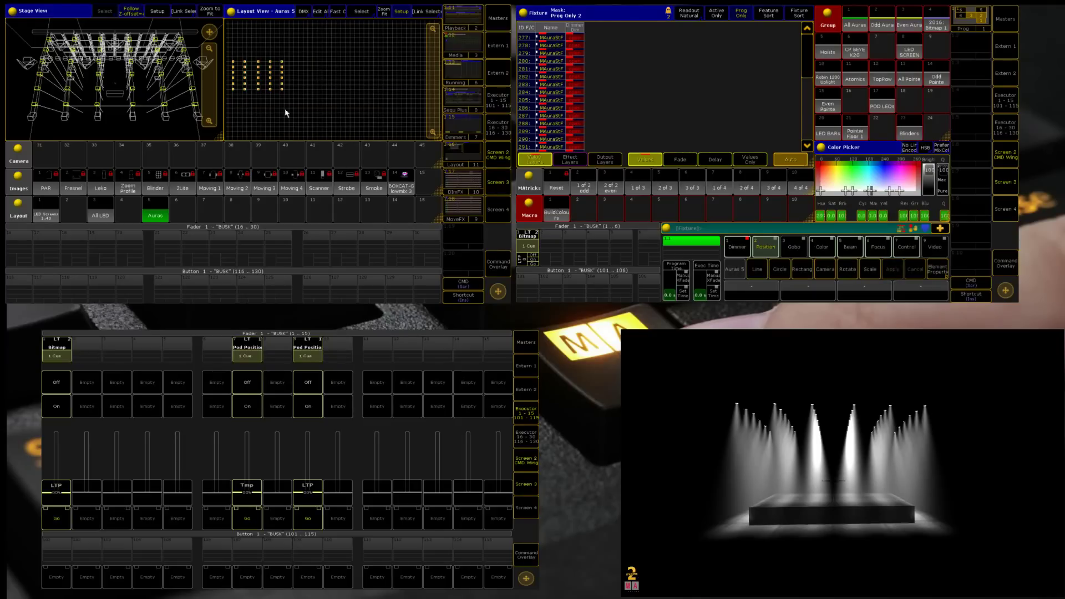
{"action": "left_click", "coordinate": [399, 13]}
{"action": "left_click", "coordinate": [382, 12]}
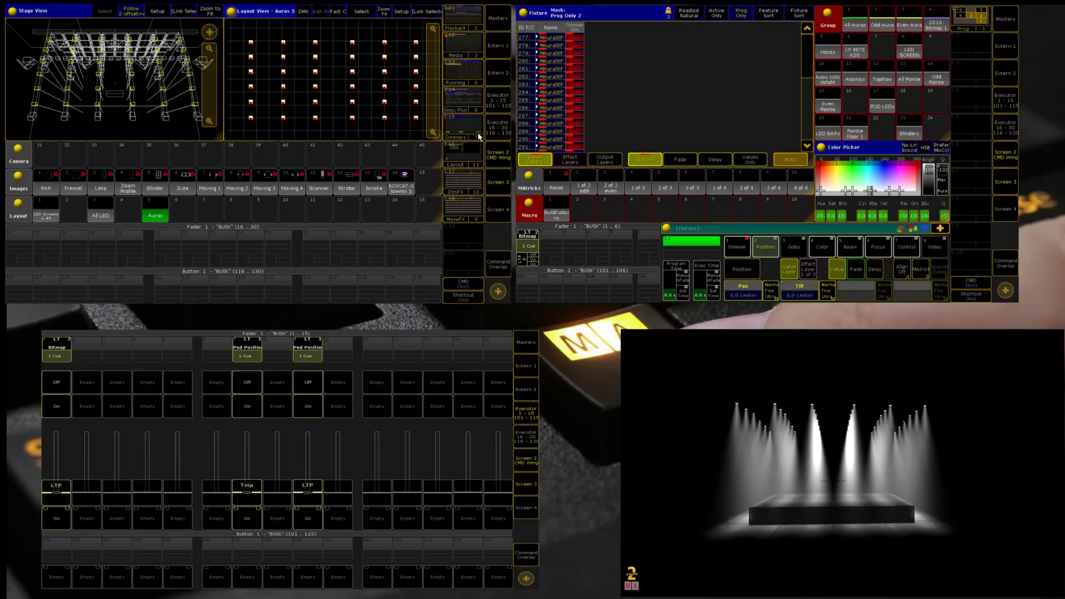
{"action": "key", "text": "Delete"}
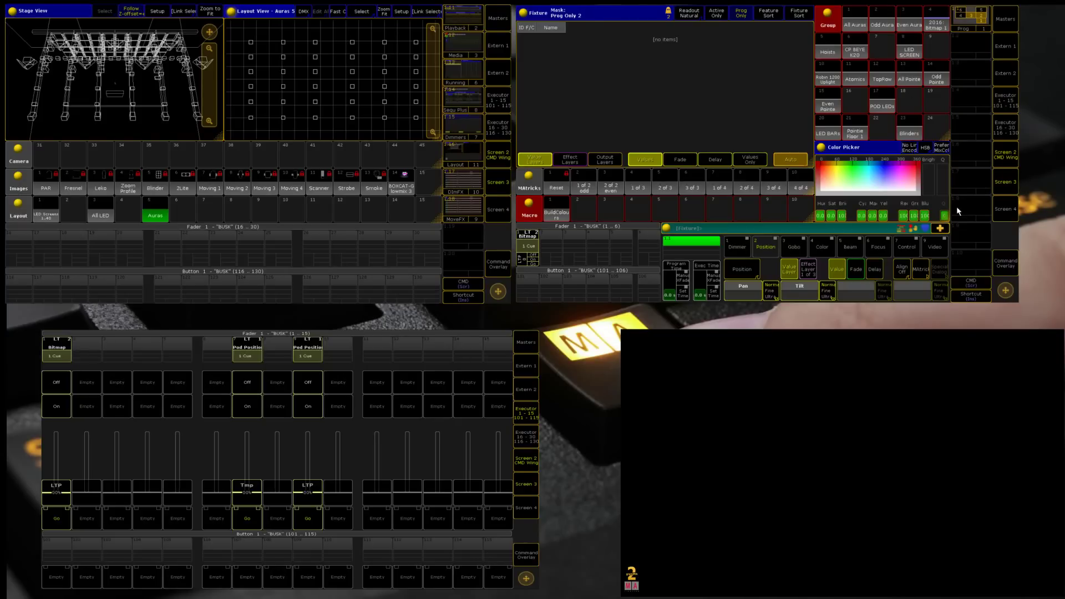
Open the patch and fixture schedule and confirm the Bitmap layer's name.
{"action": "key", "text": "ctrl+shift+s"}
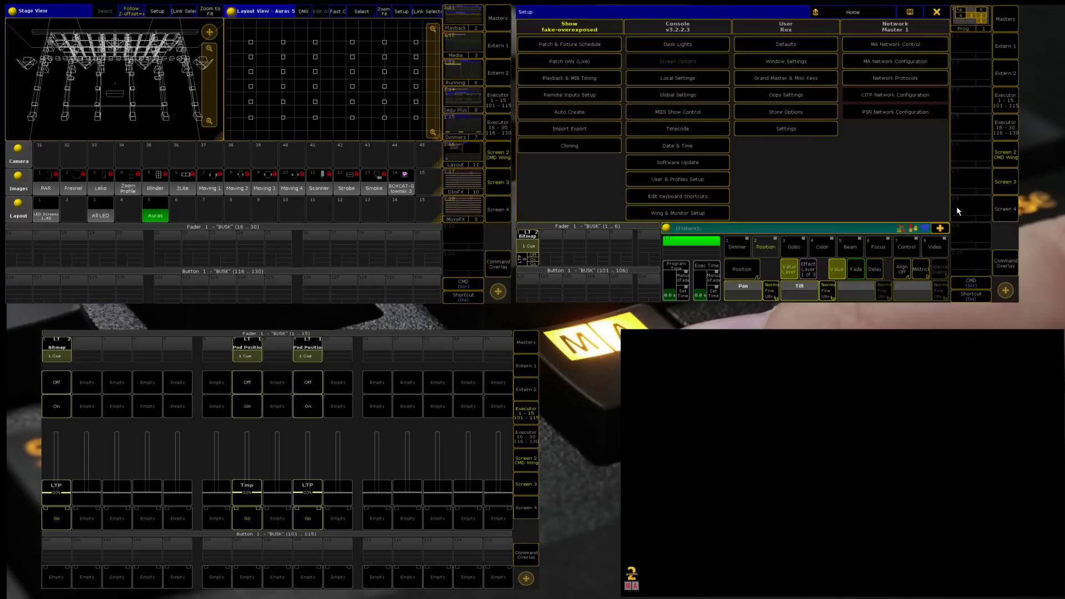
{"action": "left_click", "coordinate": [562, 47]}
{"action": "left_click", "coordinate": [545, 76]}
{"action": "left_click", "coordinate": [545, 76]}
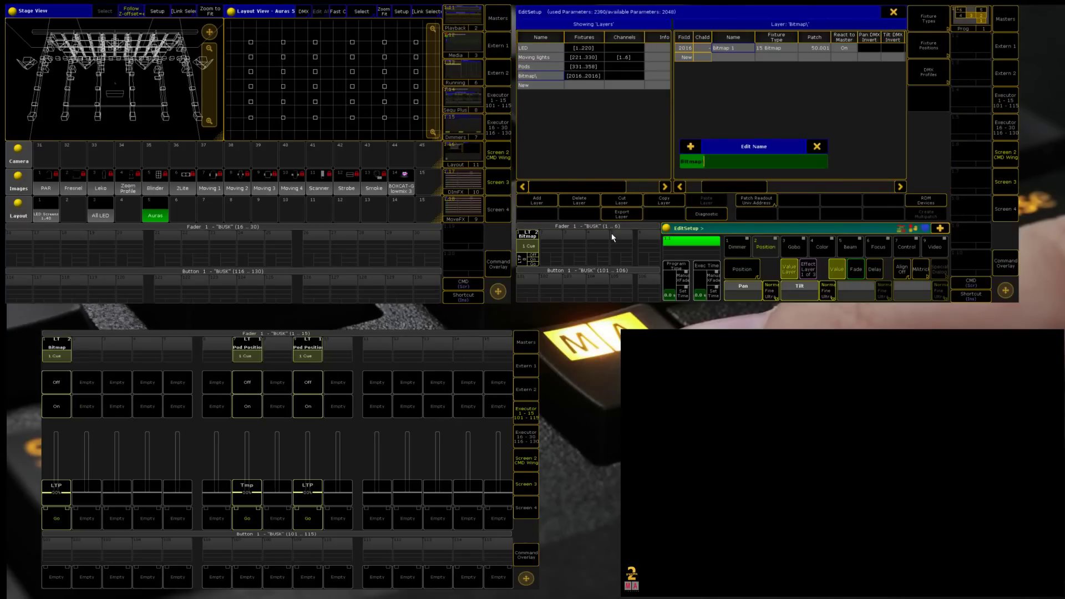
{"action": "key", "text": "Return"}
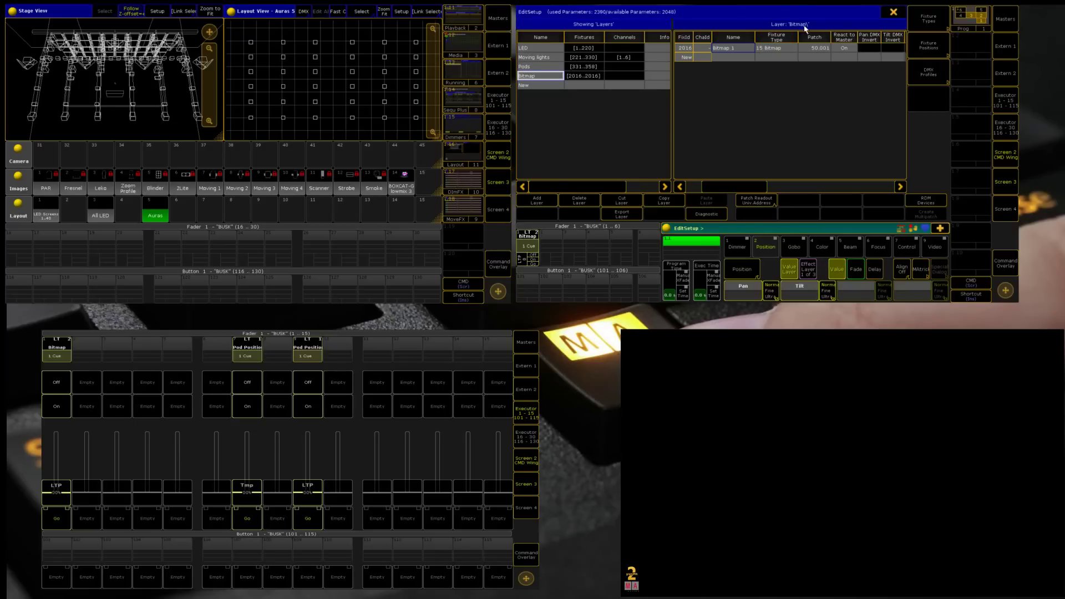
Add one fixture of type 15 Bitmap to the Bitmap layer, with fixture ID 2017 and patch 50.005.
{"action": "left_click", "coordinate": [739, 85]}
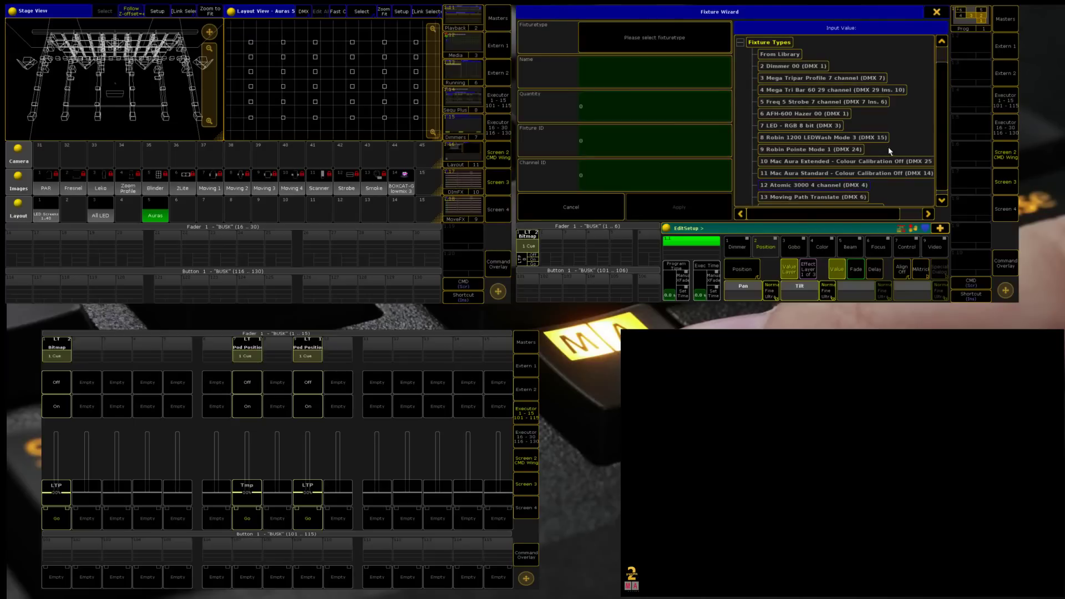
{"action": "scroll", "coordinate": [940, 111], "scroll_direction": "down", "scroll_amount": 1}
{"action": "left_click", "coordinate": [779, 197]}
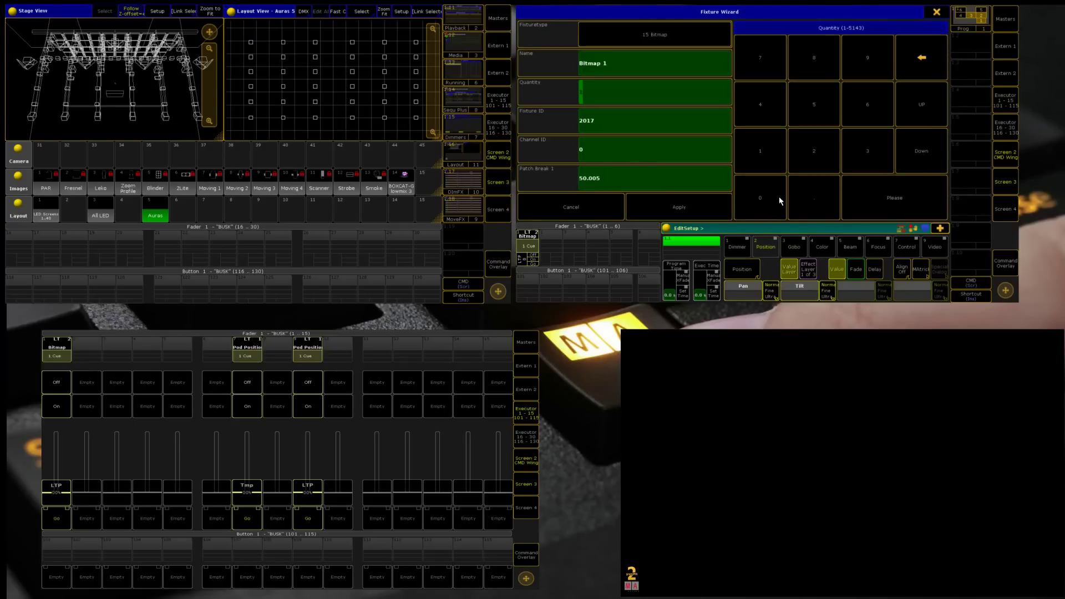
{"action": "left_click", "coordinate": [601, 119]}
{"action": "left_click", "coordinate": [601, 172]}
{"action": "left_click", "coordinate": [683, 204]}
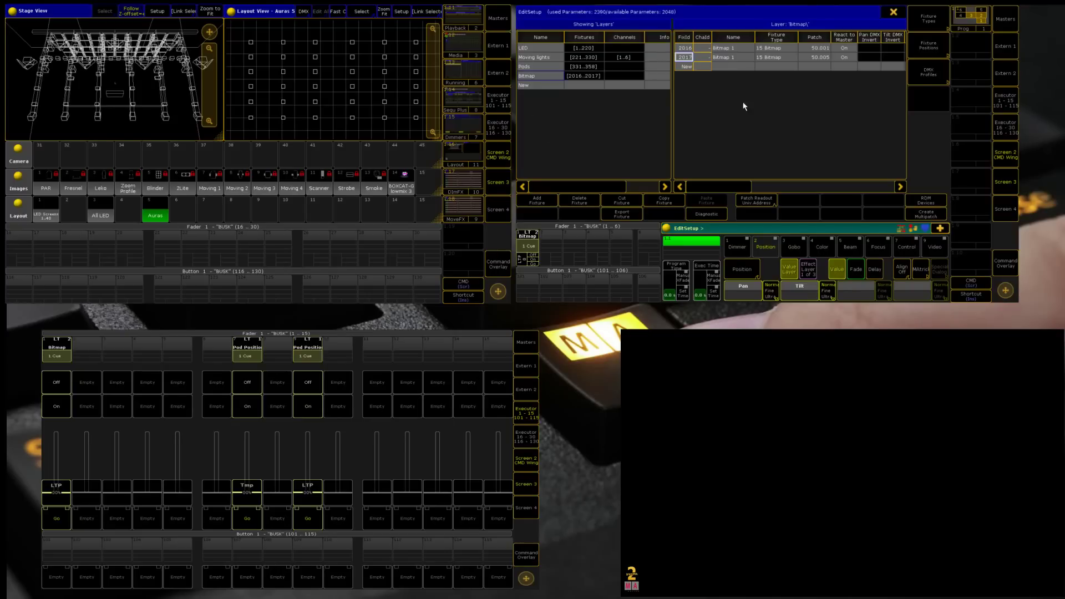
Rename fixture 2017 "Bitmap 2", and leave the setup with the patch changes saved.
{"action": "double_click", "coordinate": [743, 58]}
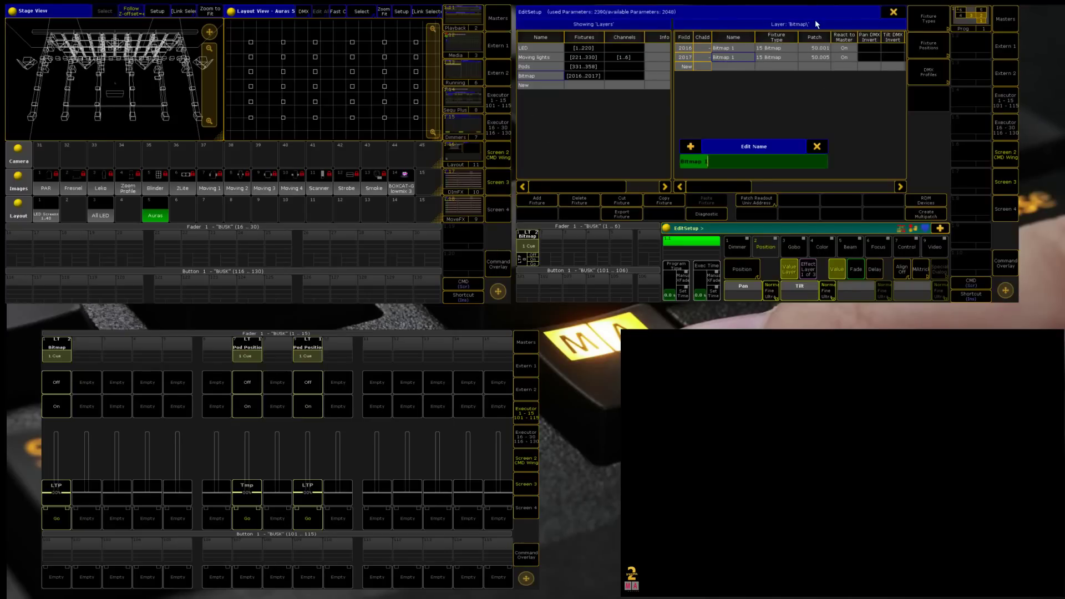
{"action": "key", "text": "End"}
{"action": "type", "text": "2"}
{"action": "key", "text": "Return"}
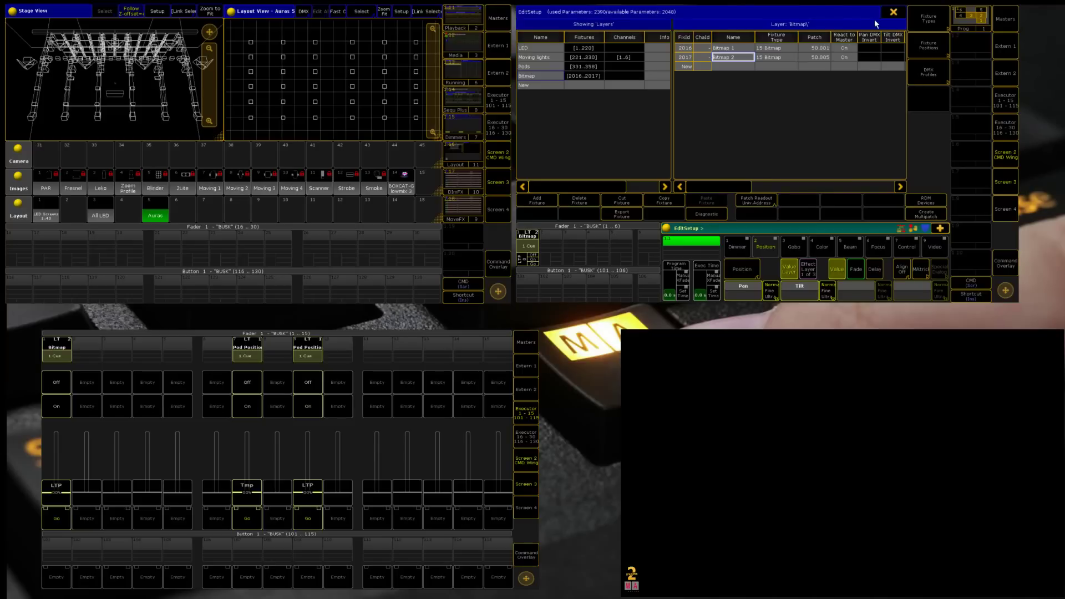
{"action": "left_click", "coordinate": [894, 12]}
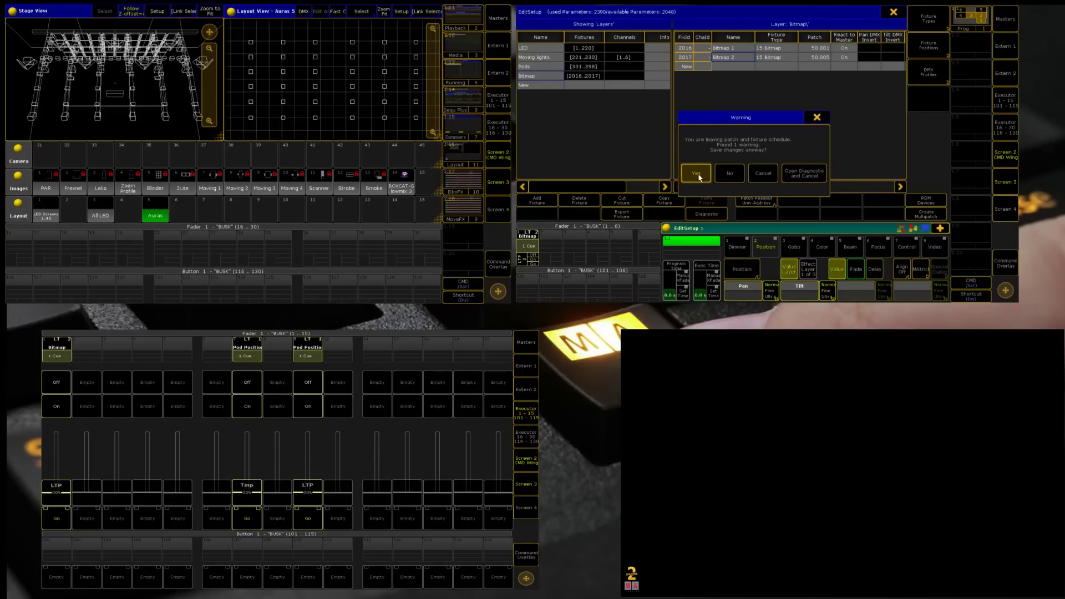
{"action": "left_click", "coordinate": [697, 173]}
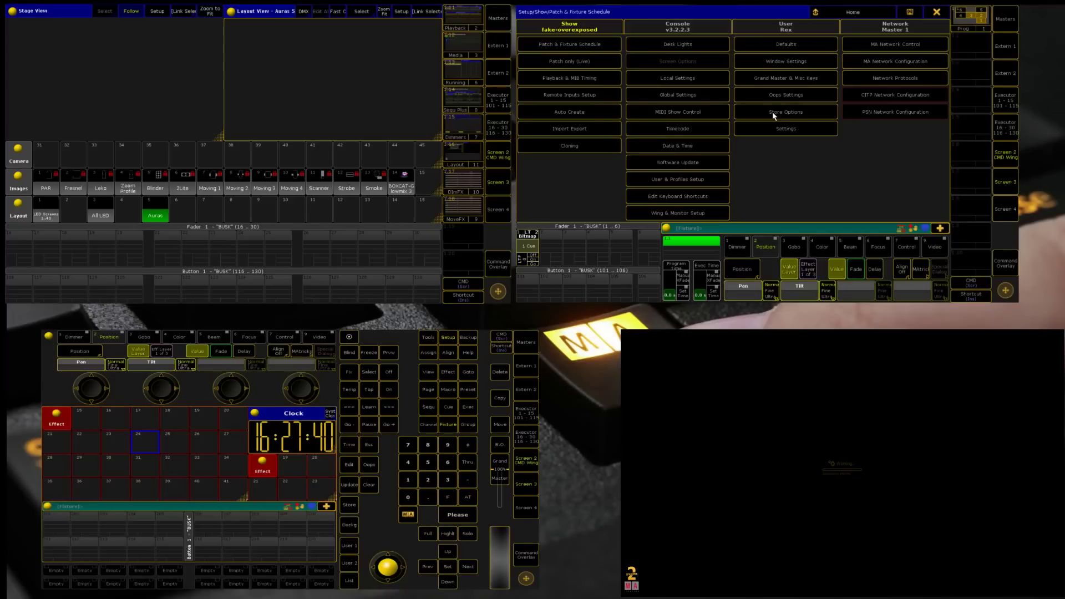
{"action": "left_click", "coordinate": [938, 12]}
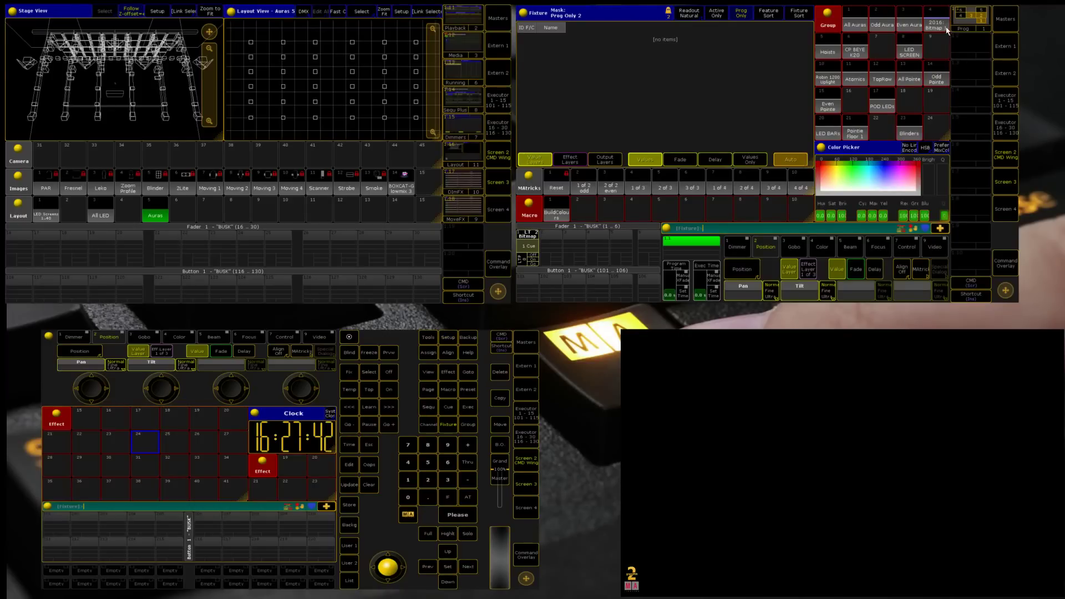
Store fixture 2017 as a group in the slot below the 2016 Bitmap 1 group, and clear the selection.
{"action": "type", "text": "Fixture 2017"}
{"action": "key", "text": "Return"}
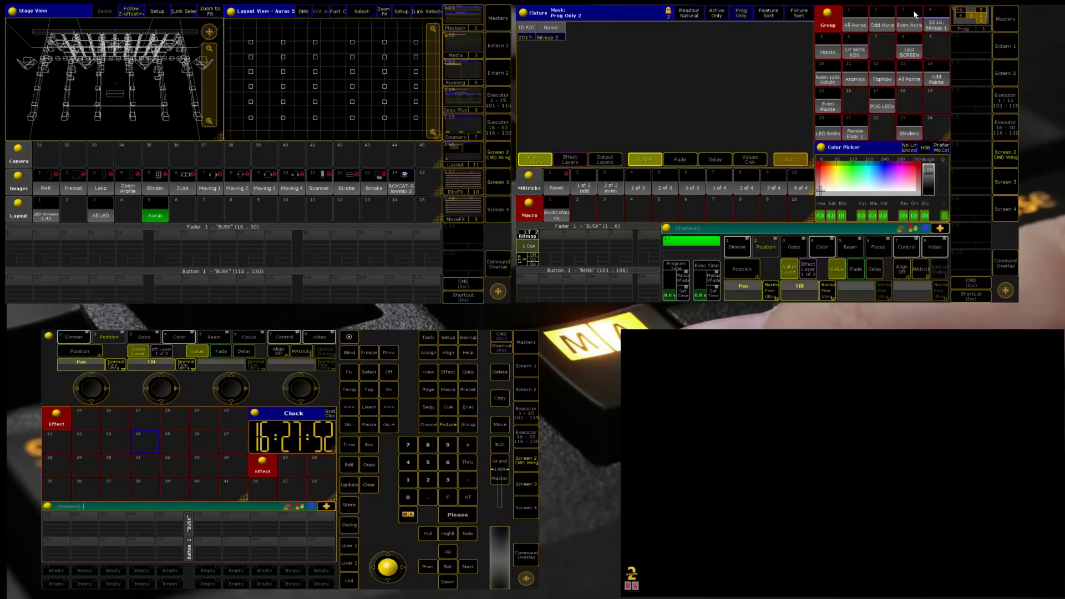
{"action": "key", "text": "Insert"}
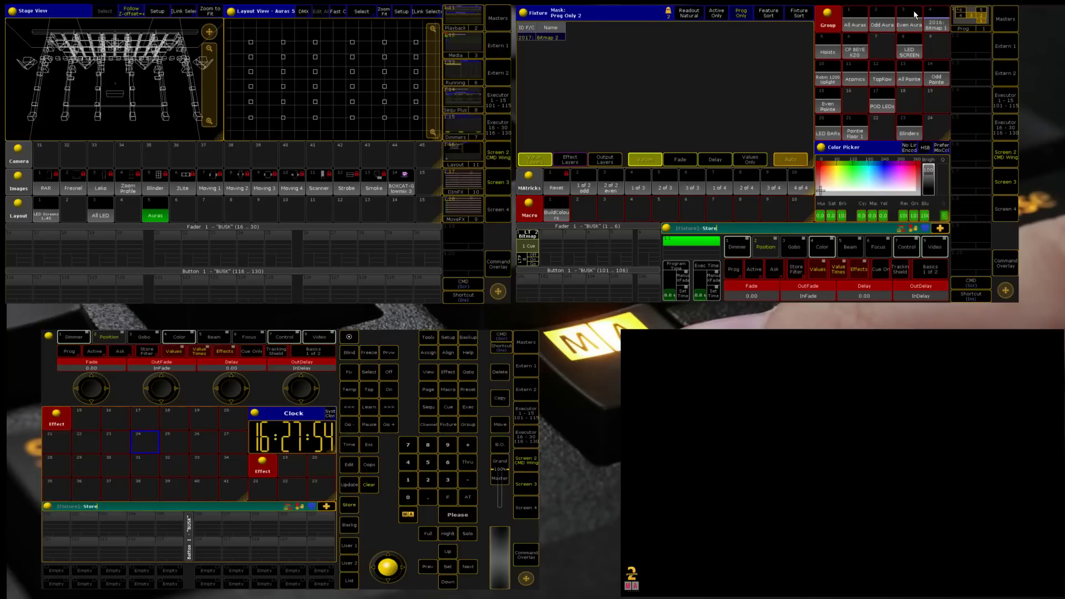
{"action": "left_click", "coordinate": [936, 47]}
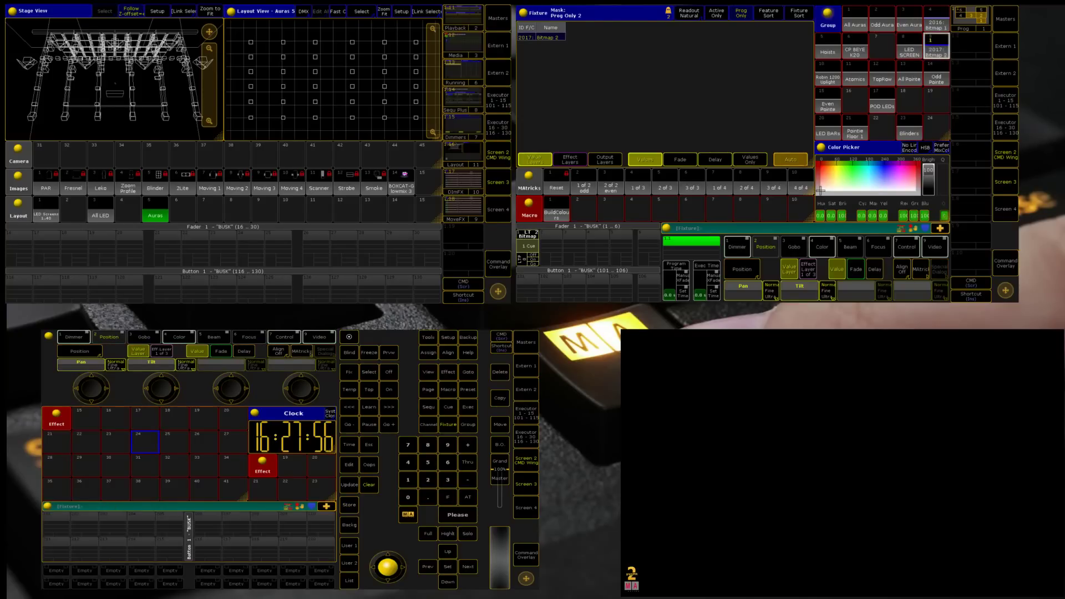
{"action": "key", "text": "BackSpace"}
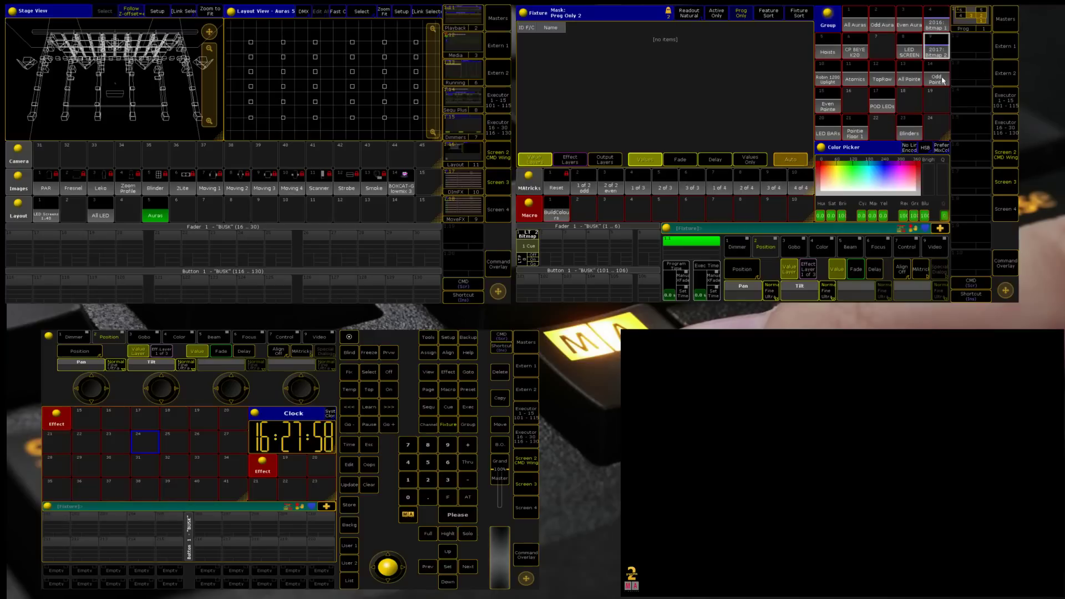
{"action": "left_click", "coordinate": [937, 48]}
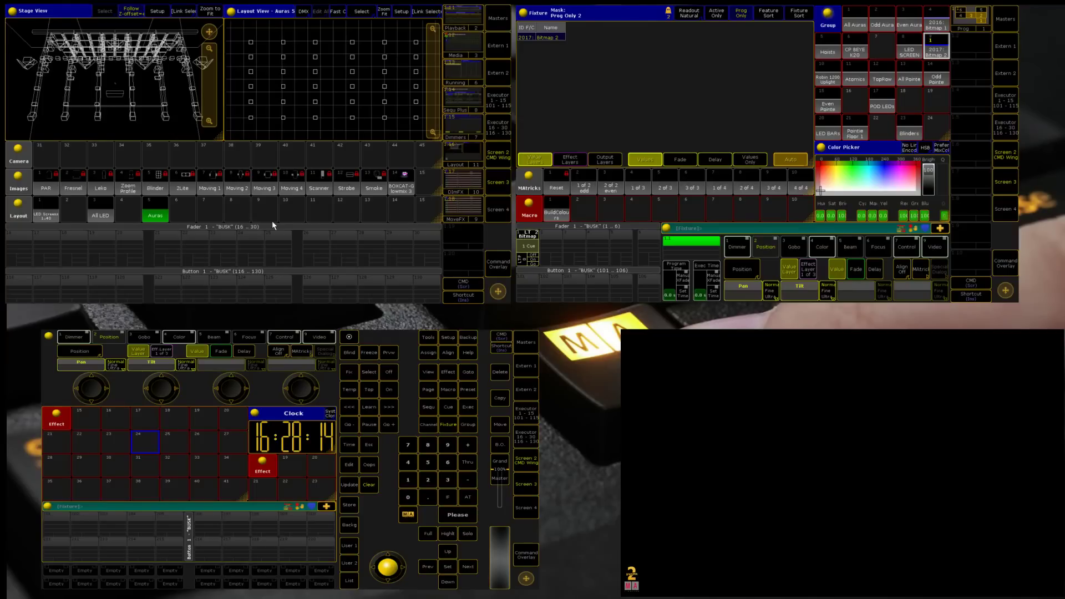
{"action": "key", "text": "Escape"}
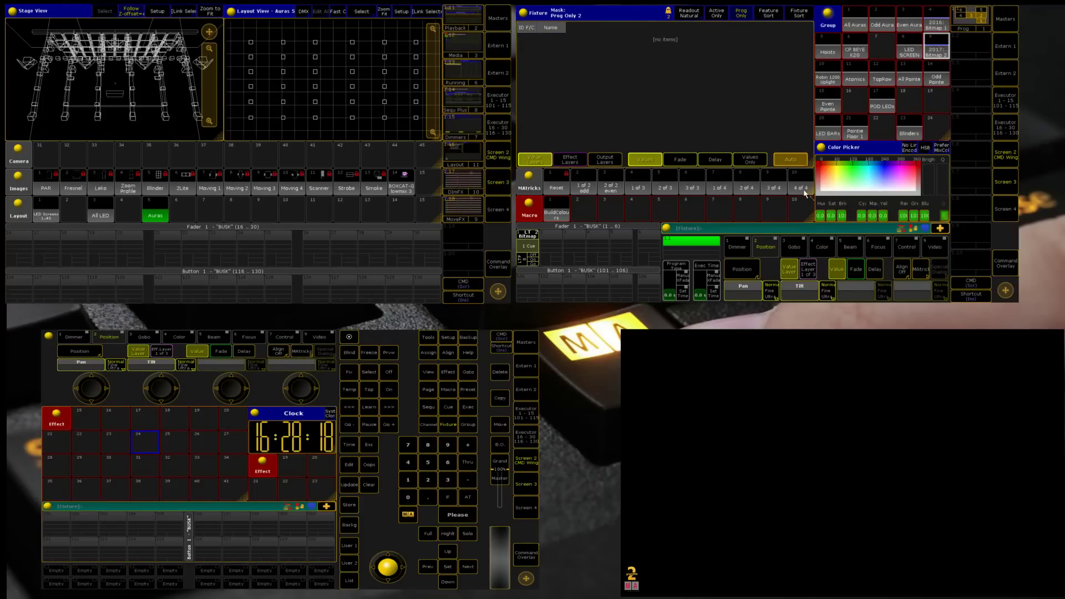
Bring the All Auras group to full intensity and store the current screen arrangement over the "Layout" view.
{"action": "left_click", "coordinate": [856, 12]}
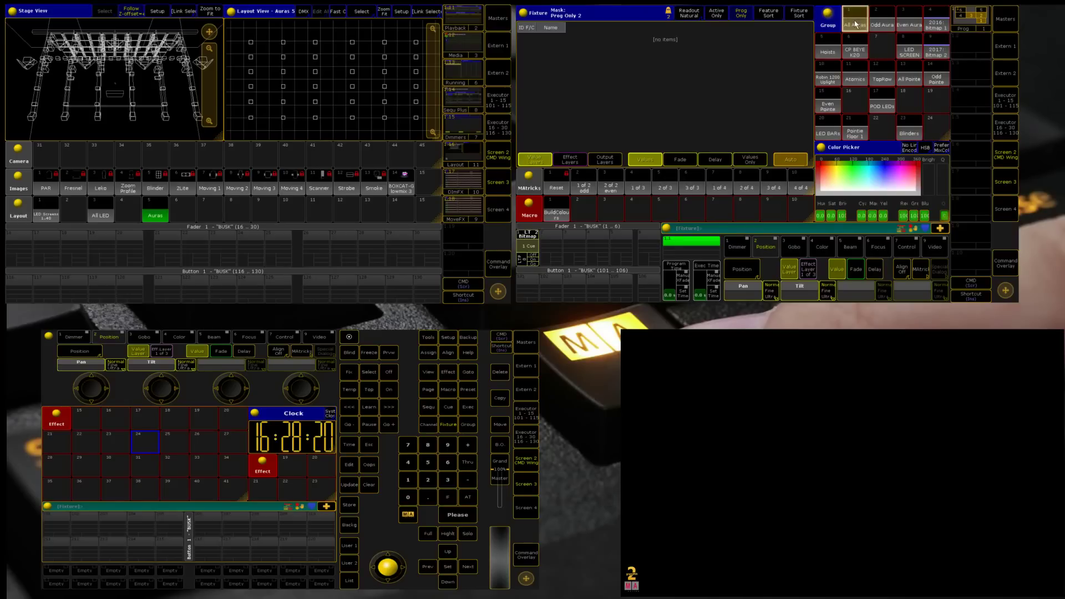
{"action": "key", "text": "f"}
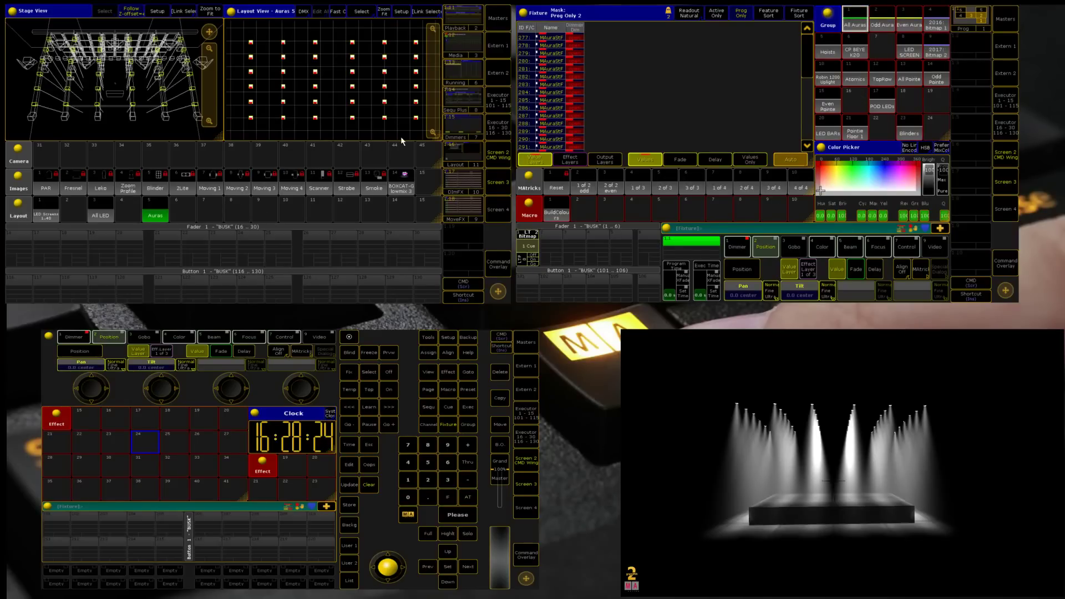
{"action": "key", "text": "s"}
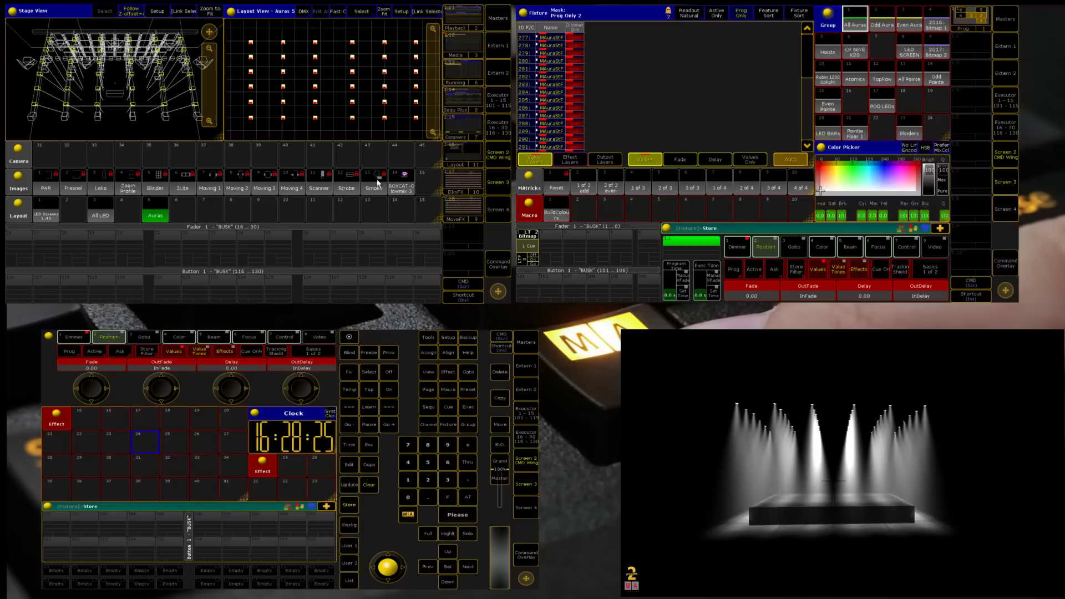
{"action": "left_click", "coordinate": [453, 151]}
{"action": "left_click", "coordinate": [253, 219]}
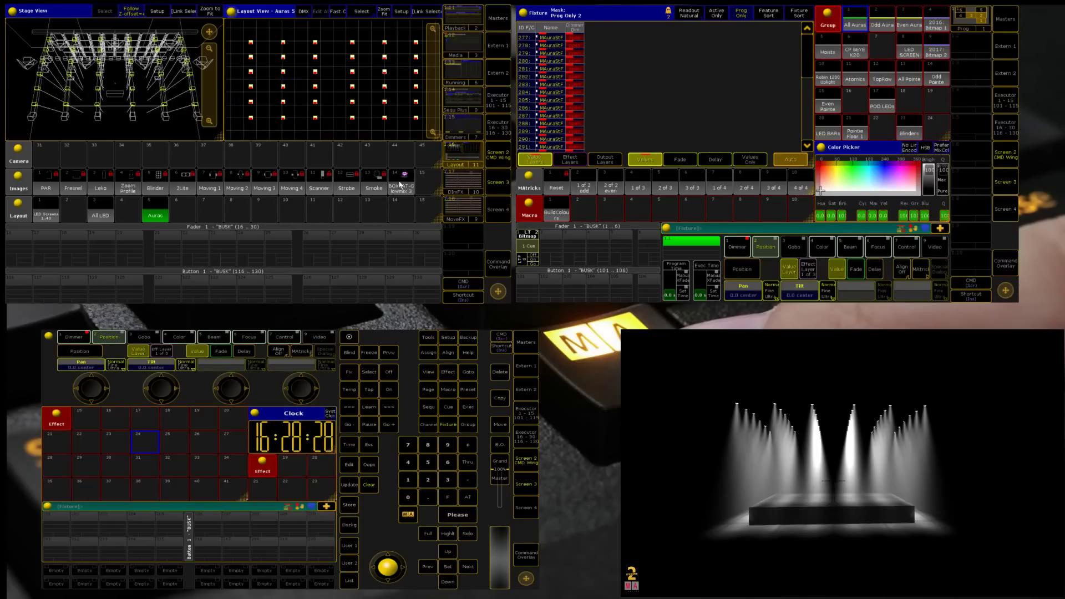
Bring up the preset pools, store the Auras' first angled position in Position preset slot 10, and name it "BMP Low".
{"action": "left_click", "coordinate": [971, 19]}
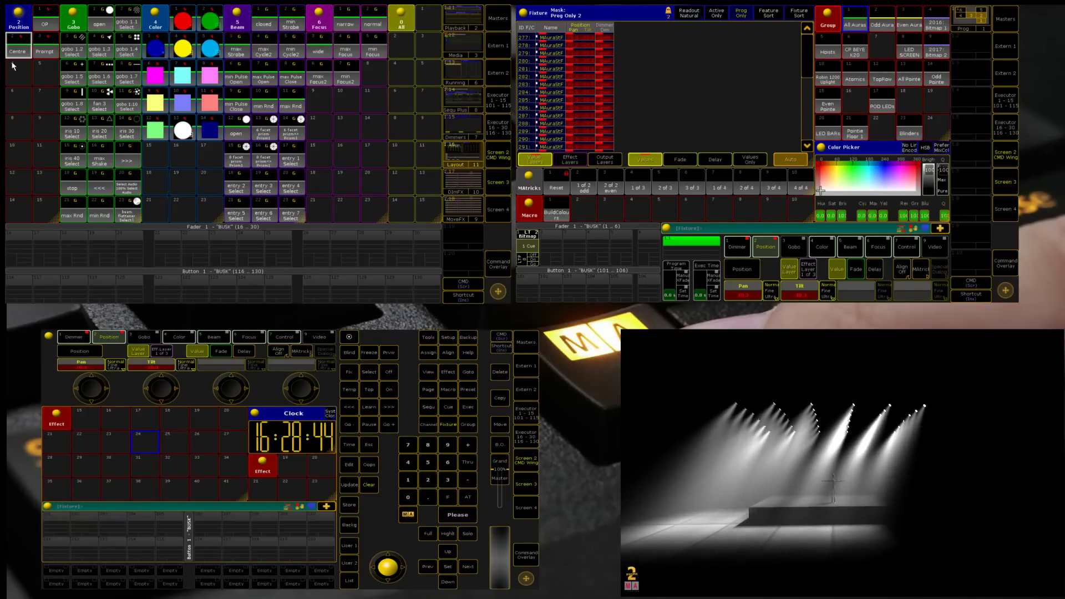
{"action": "key", "text": "s"}
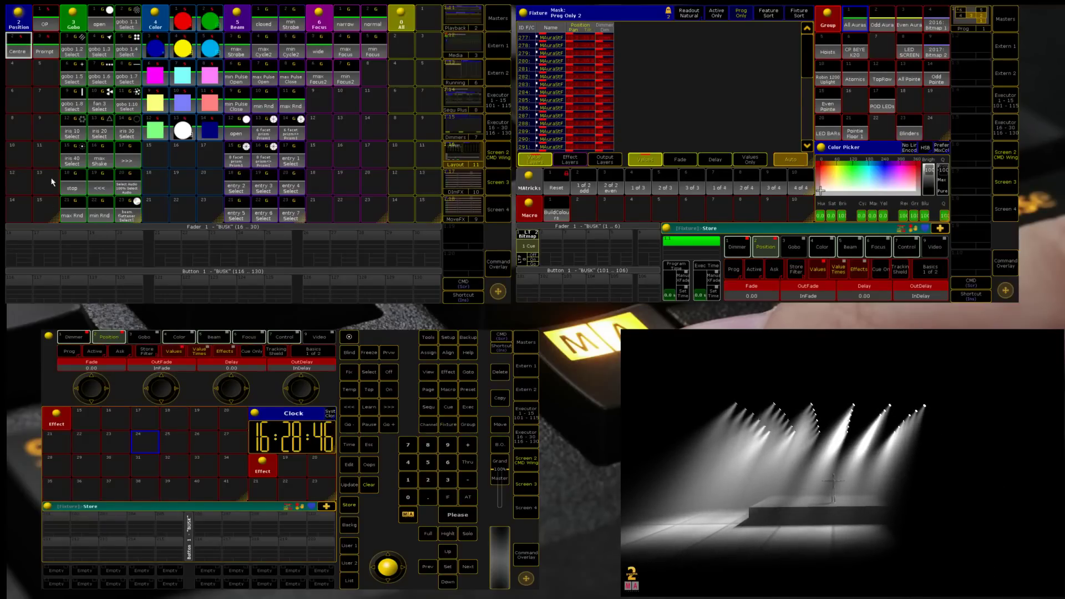
{"action": "left_click", "coordinate": [18, 155]}
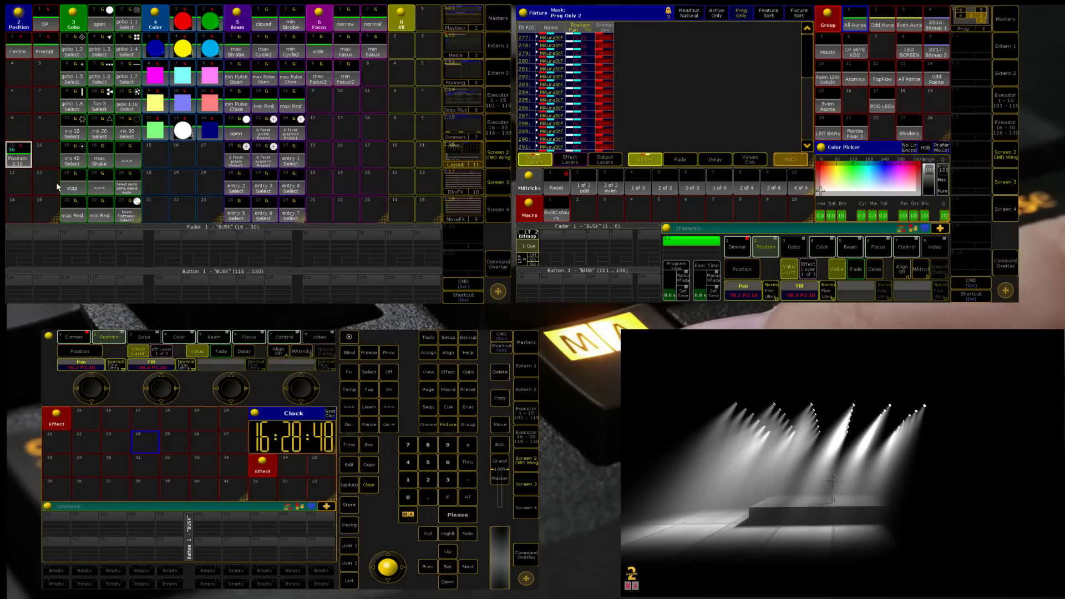
{"action": "type", "text": "lLo"}
{"action": "key", "text": "BackSpace"}
{"action": "key", "text": "BackSpace"}
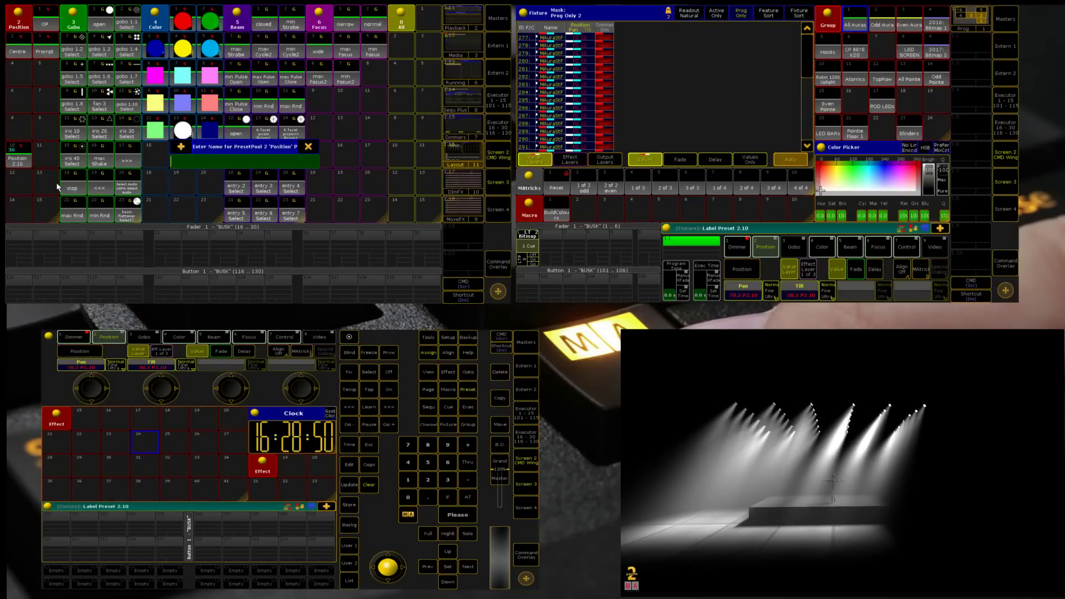
{"action": "type", "text": "BMP Low"}
{"action": "key", "text": "Return"}
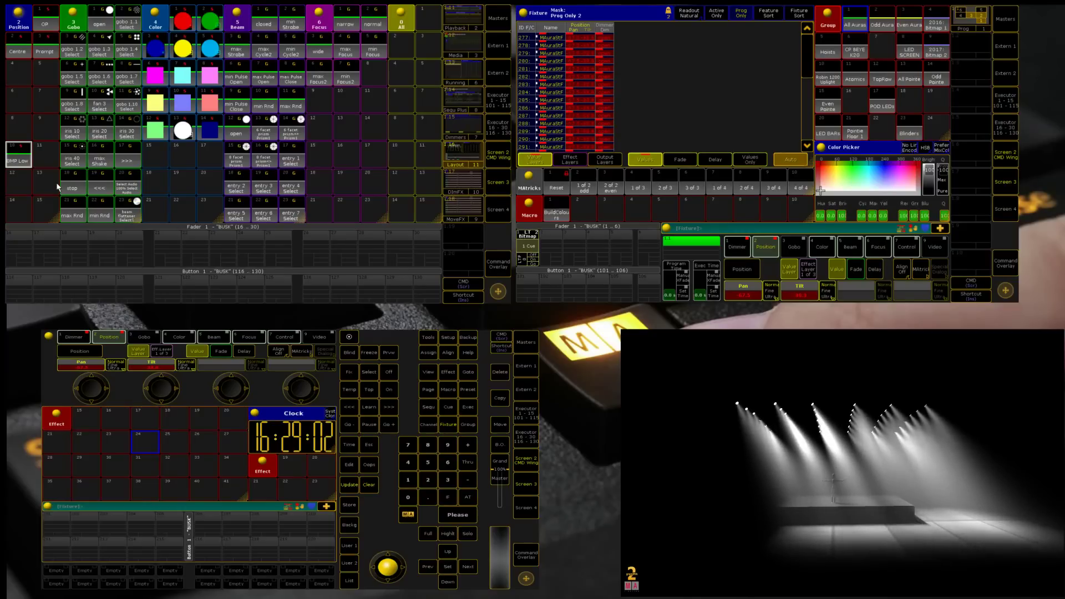
Store the Auras' opposite position in Position preset slot 11, name it "BMP High", and clear the programmer.
{"action": "key", "text": "s"}
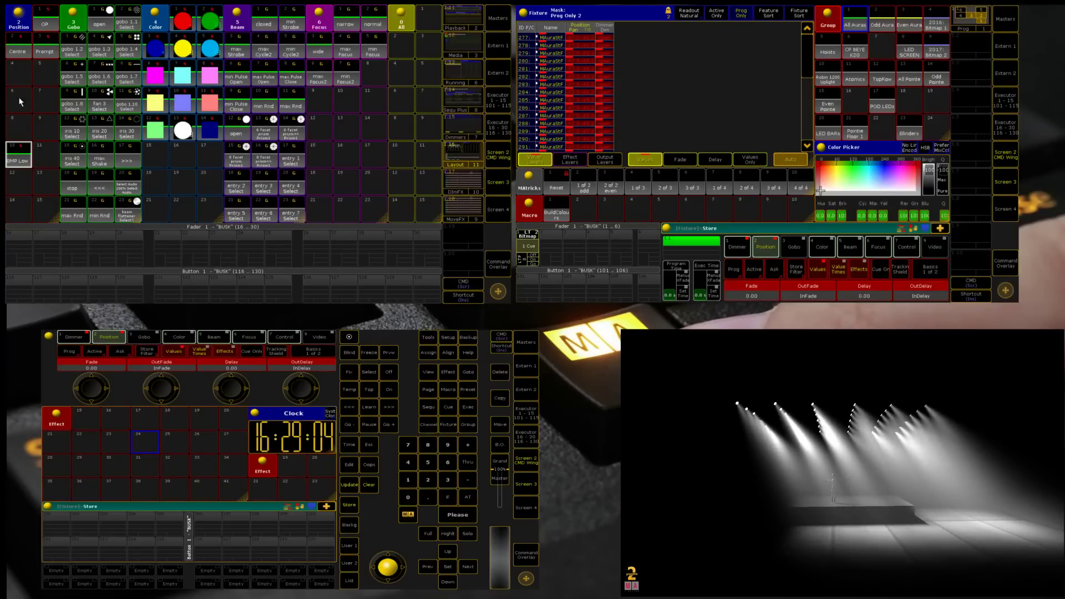
{"action": "left_click", "coordinate": [44, 154]}
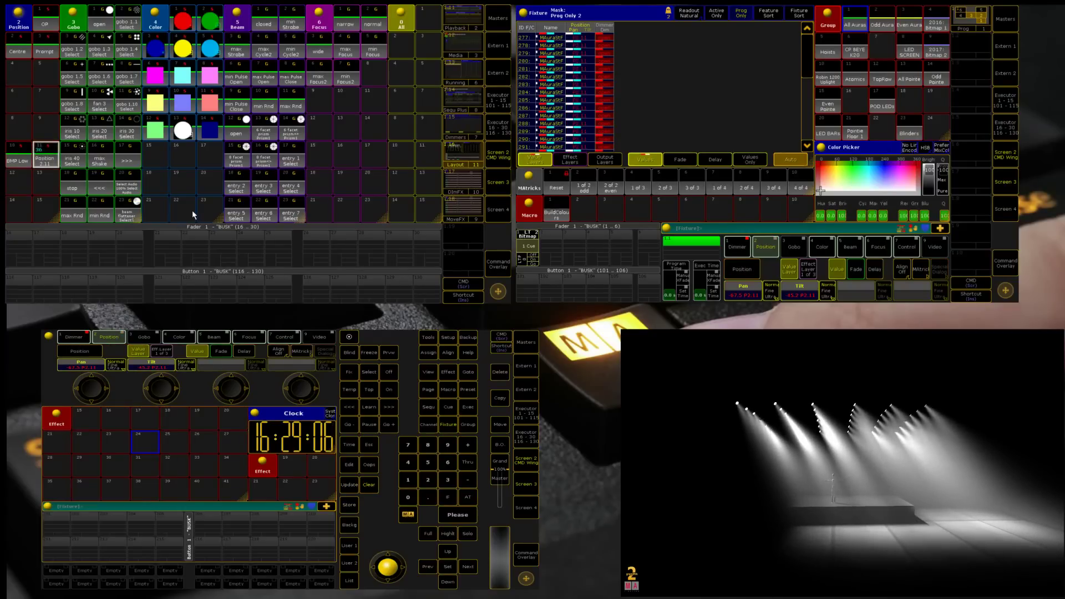
{"action": "type", "text": "lBMP"}
{"action": "type", "text": " High"}
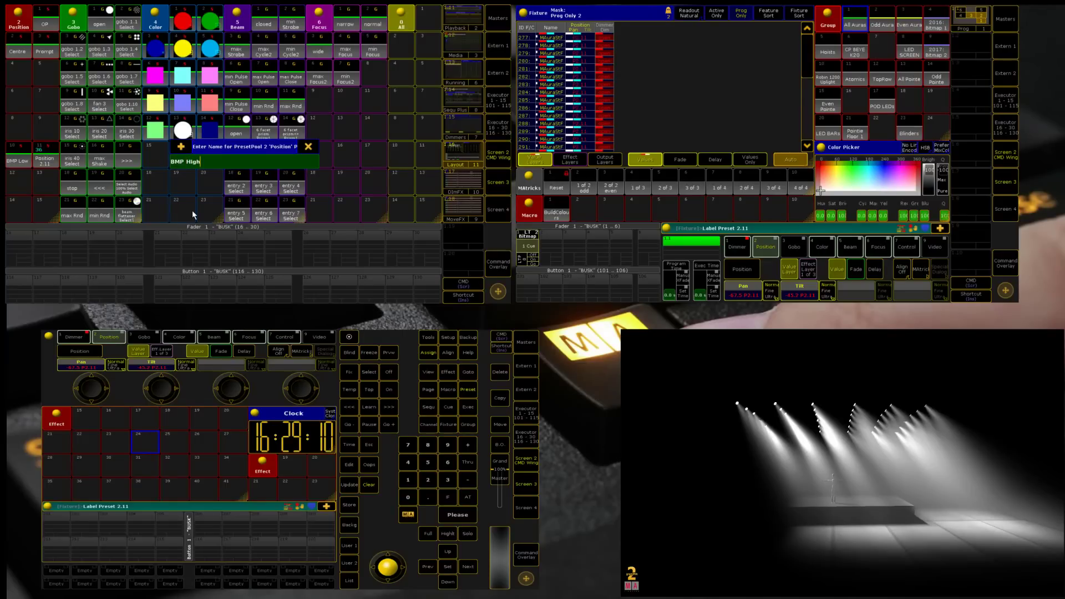
{"action": "key", "text": "Return"}
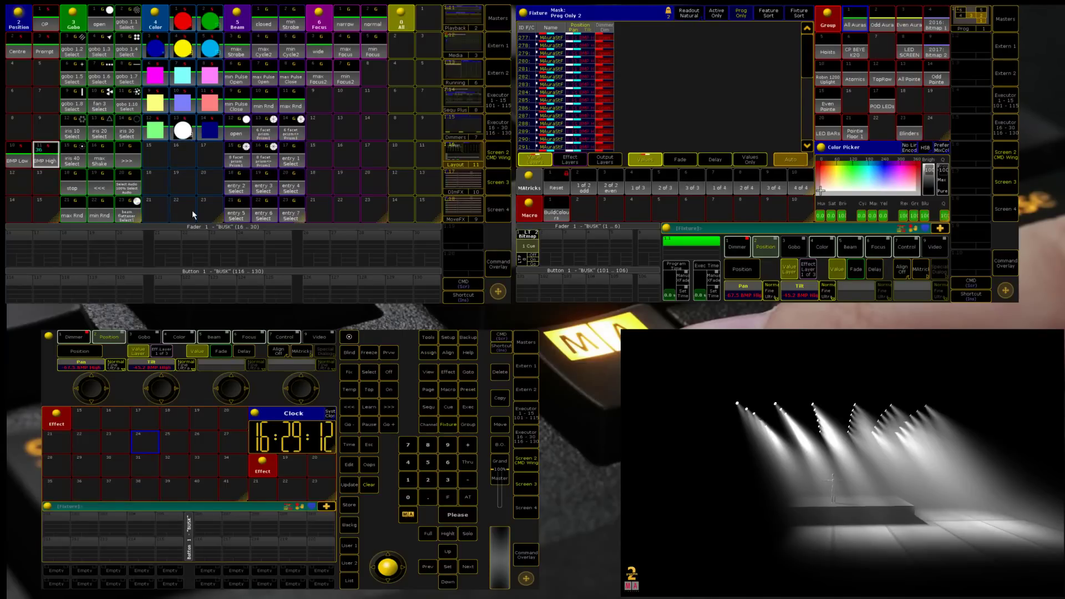
{"action": "key", "text": "c"}
{"action": "key", "text": "c"}
{"action": "key", "text": "c"}
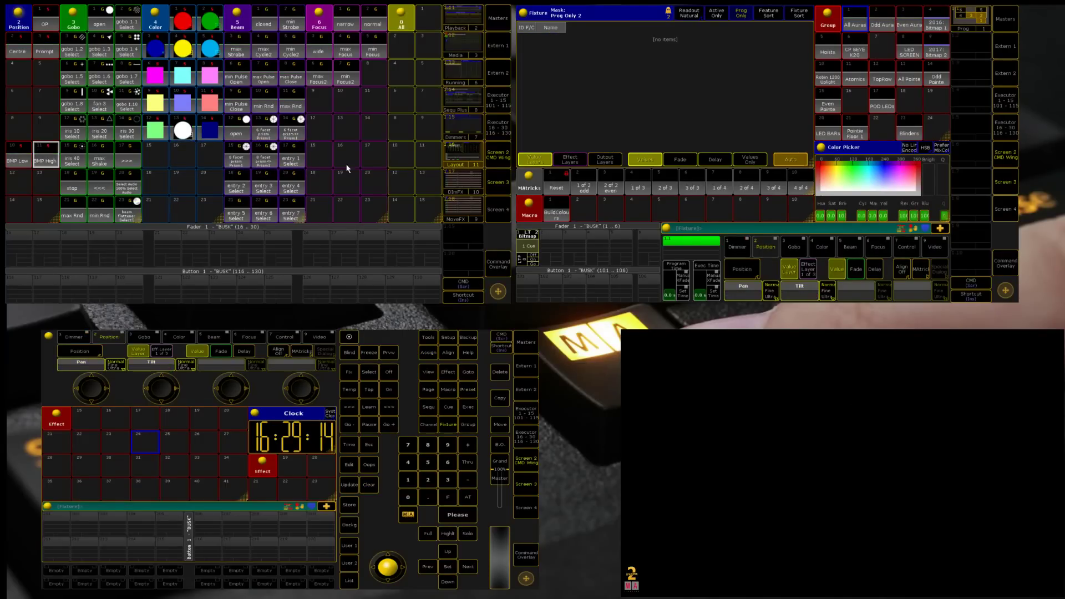
Recall the "Layout" view, select the 2017 Bitmap 2 group, and set its VPreset mode to Position Preset.
{"action": "left_click", "coordinate": [463, 148]}
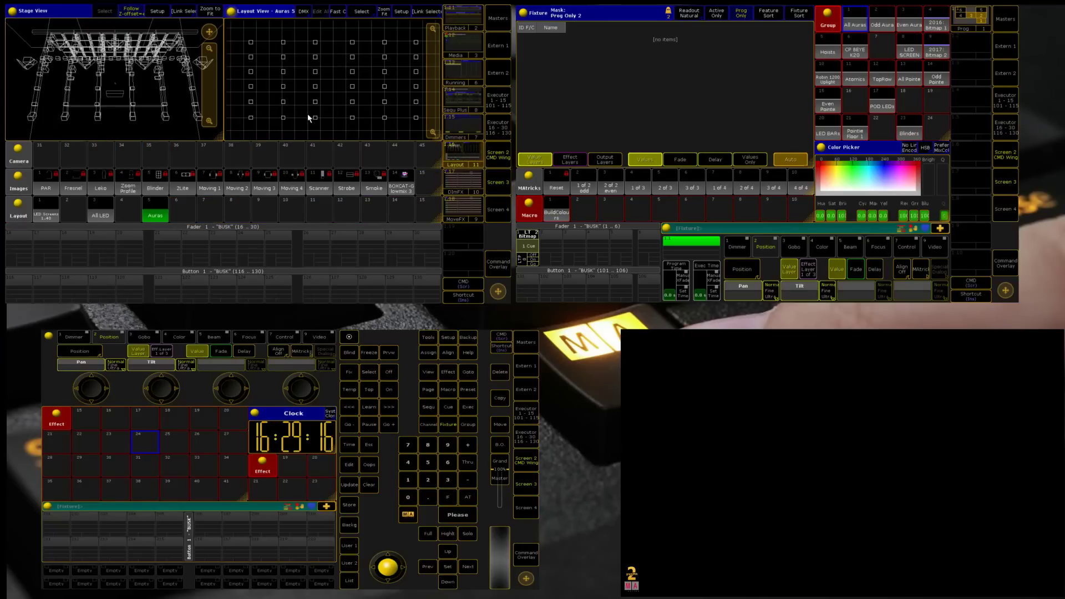
{"action": "left_click", "coordinate": [940, 51]}
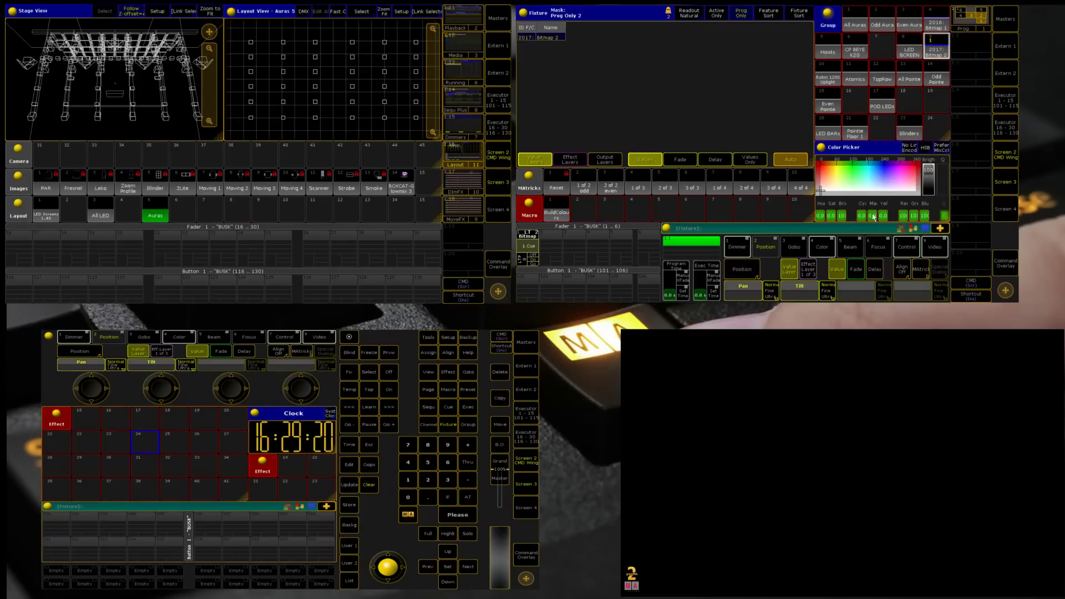
{"action": "left_click", "coordinate": [938, 251]}
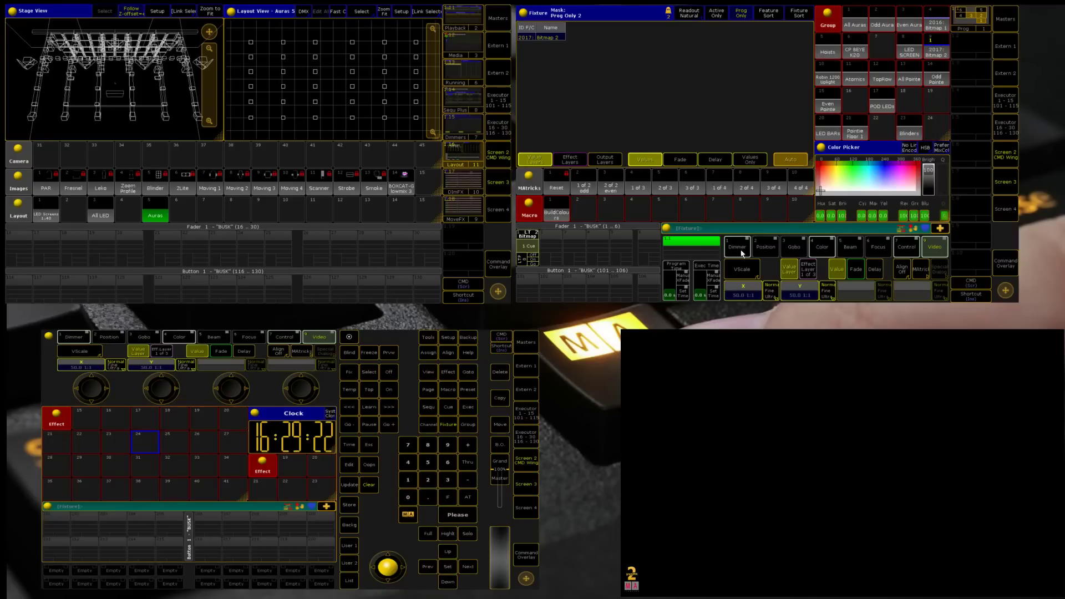
{"action": "left_click", "coordinate": [743, 269]}
{"action": "left_click", "coordinate": [747, 299]}
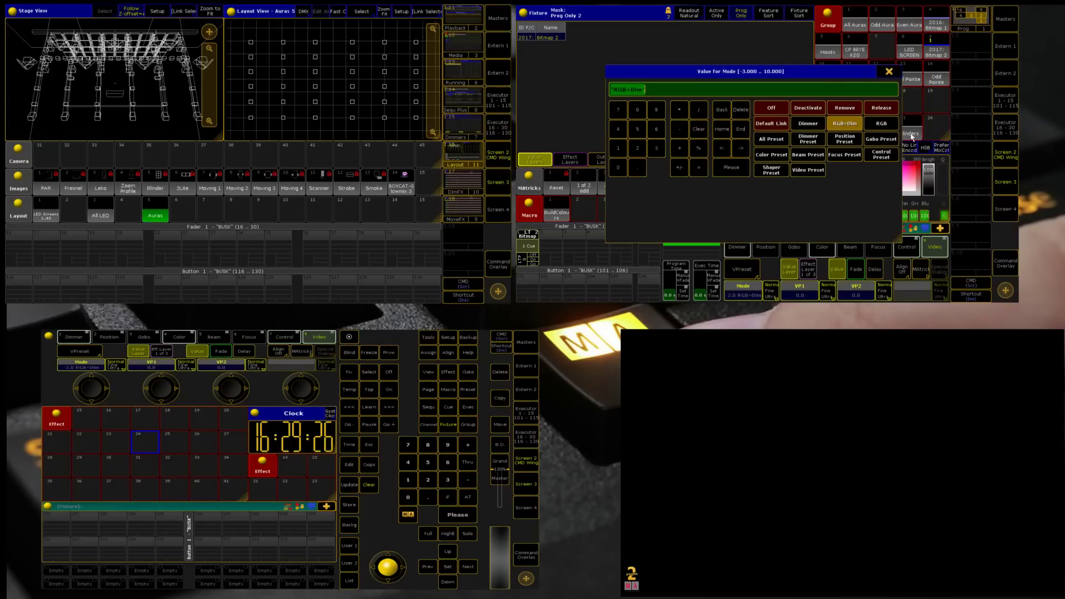
{"action": "left_click", "coordinate": [845, 140]}
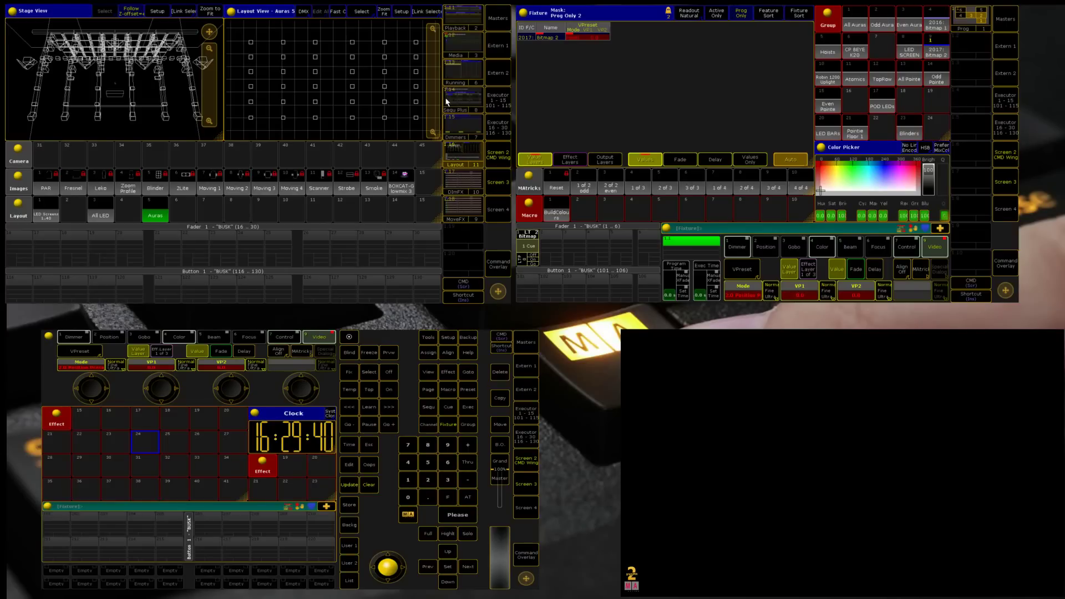
Replace the Camera pool in the Layout view with the Position preset pool.
{"action": "left_click", "coordinate": [16, 150]}
{"action": "left_click", "coordinate": [355, 71]}
{"action": "left_click", "coordinate": [160, 160]}
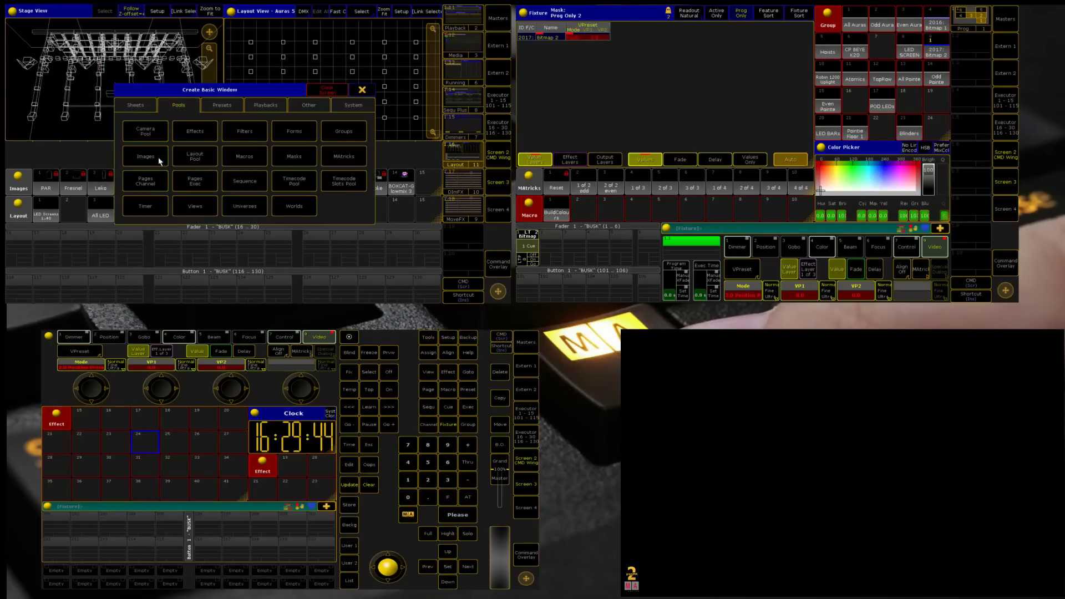
{"action": "left_click", "coordinate": [222, 106]}
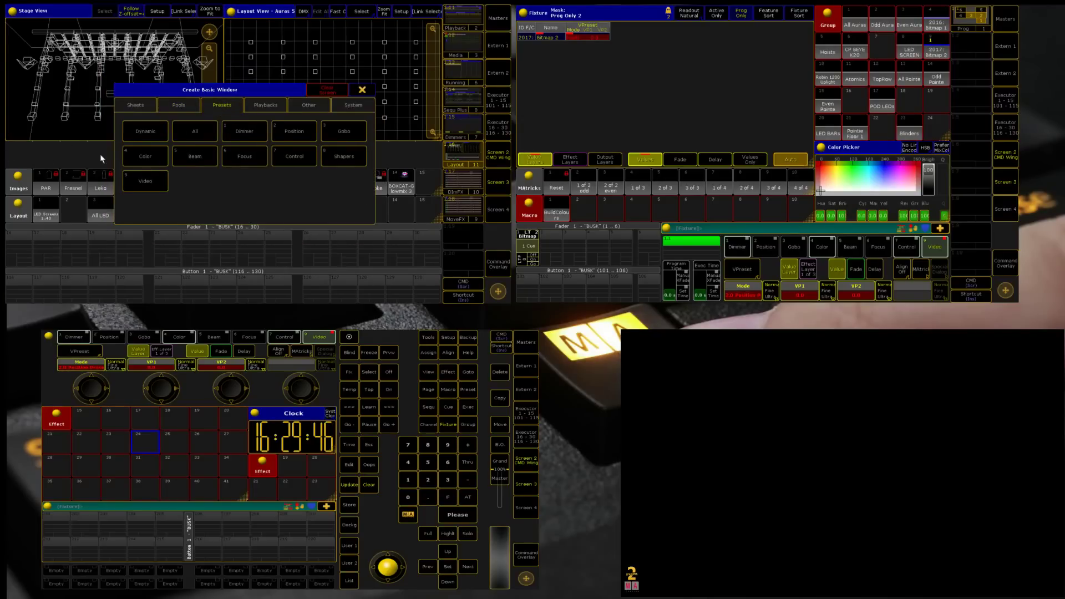
{"action": "left_click", "coordinate": [294, 133]}
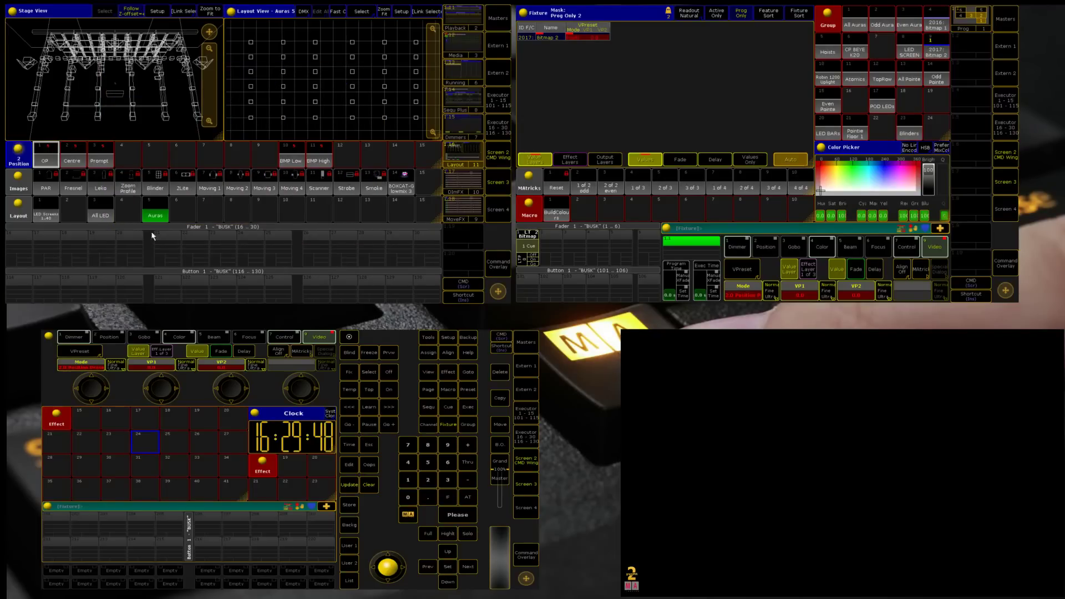
Set VP1 to 10 and VP2 to 11 for Bitmap 2.
{"action": "left_click", "coordinate": [800, 289]}
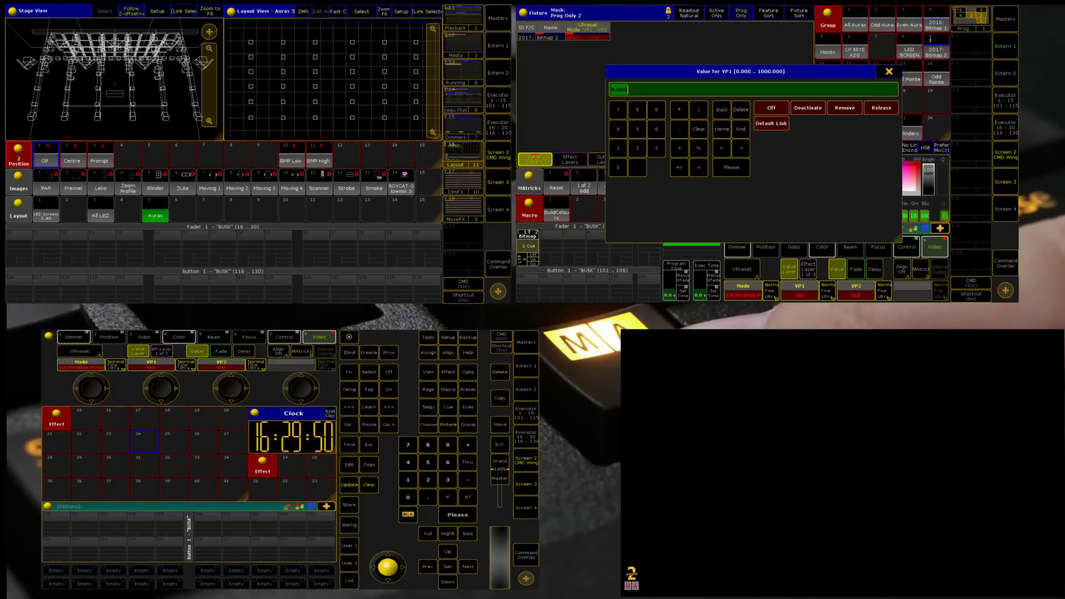
{"action": "type", "text": "10"}
{"action": "key", "text": "Return"}
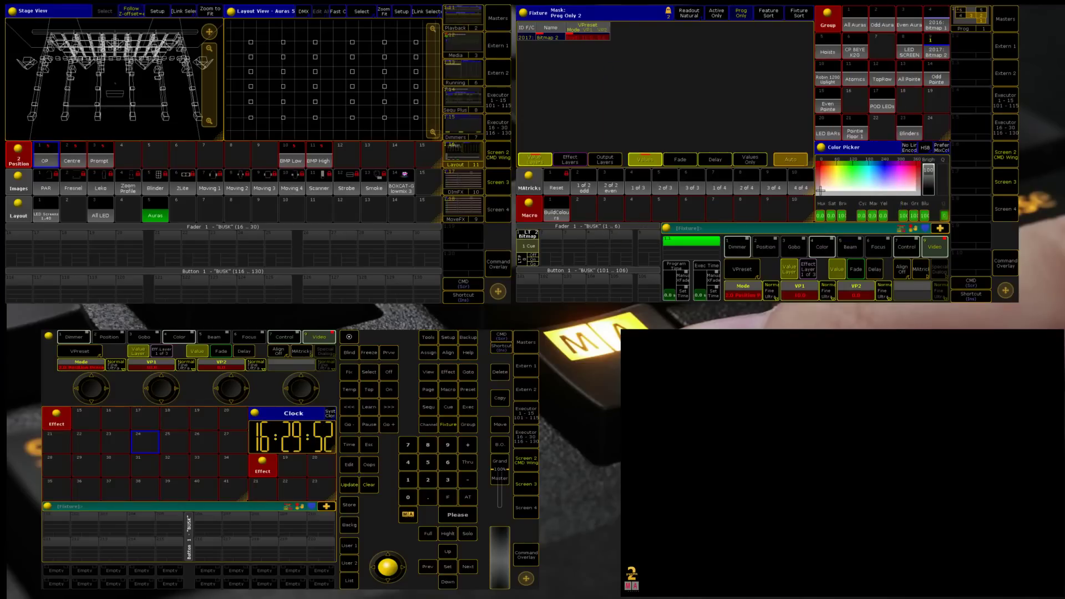
{"action": "left_click", "coordinate": [845, 289]}
{"action": "type", "text": "11"}
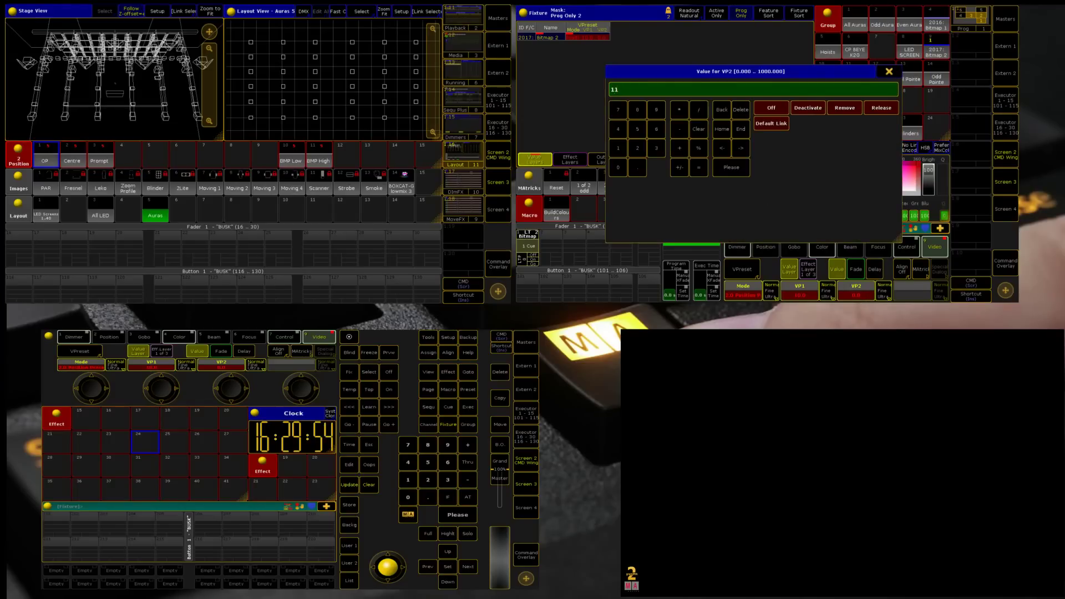
{"action": "key", "text": "Return"}
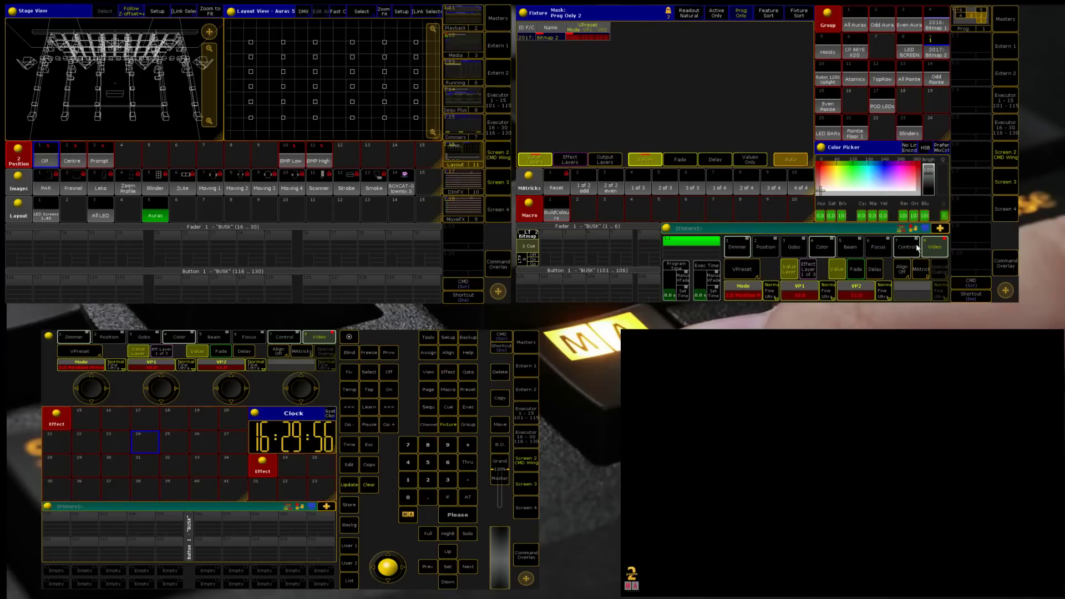
Assign a source image to Bitmap 2 and set its output to Layout 5.
{"action": "left_click", "coordinate": [749, 273]}
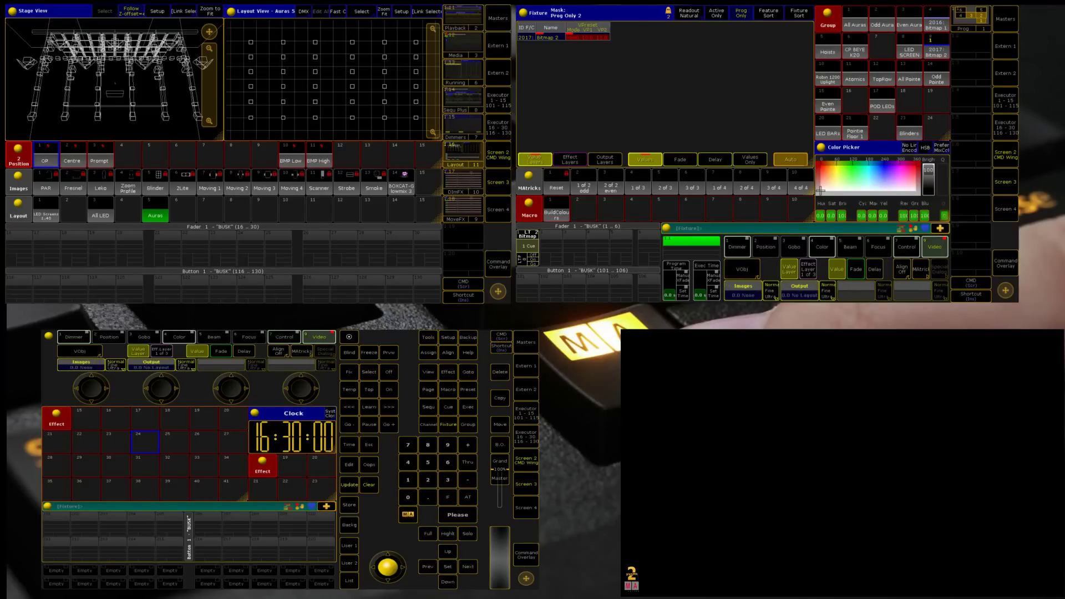
{"action": "left_click", "coordinate": [745, 284]}
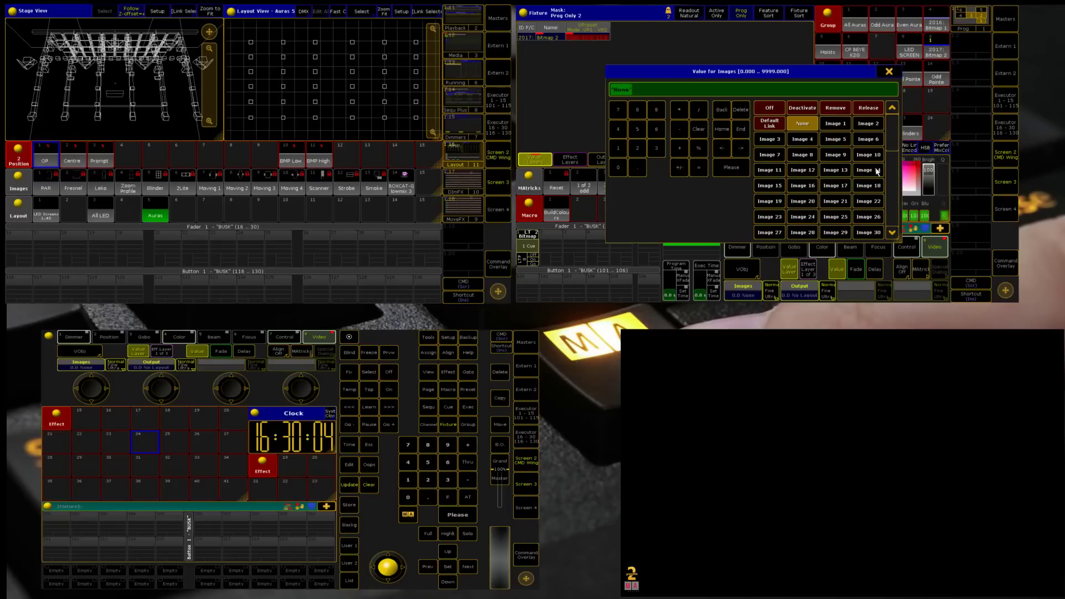
{"action": "left_click", "coordinate": [771, 188]}
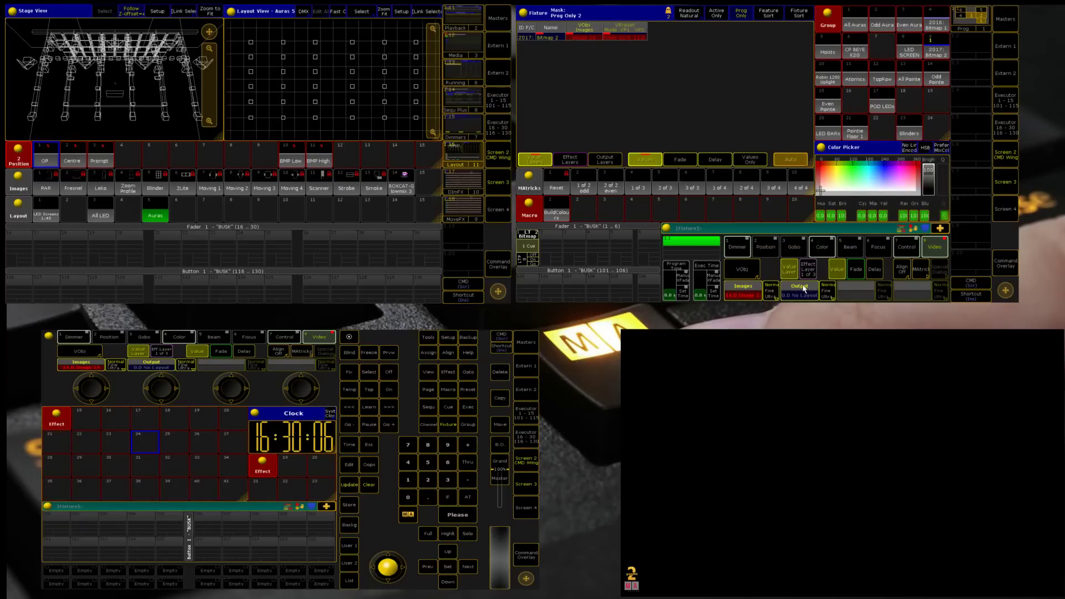
{"action": "left_click", "coordinate": [802, 289]}
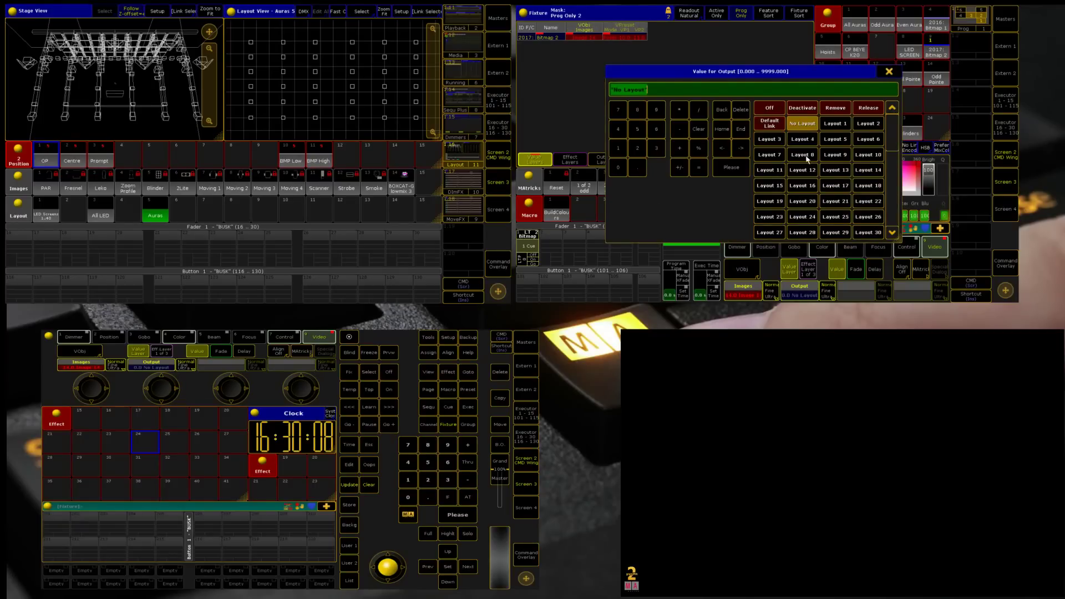
{"action": "left_click", "coordinate": [836, 140]}
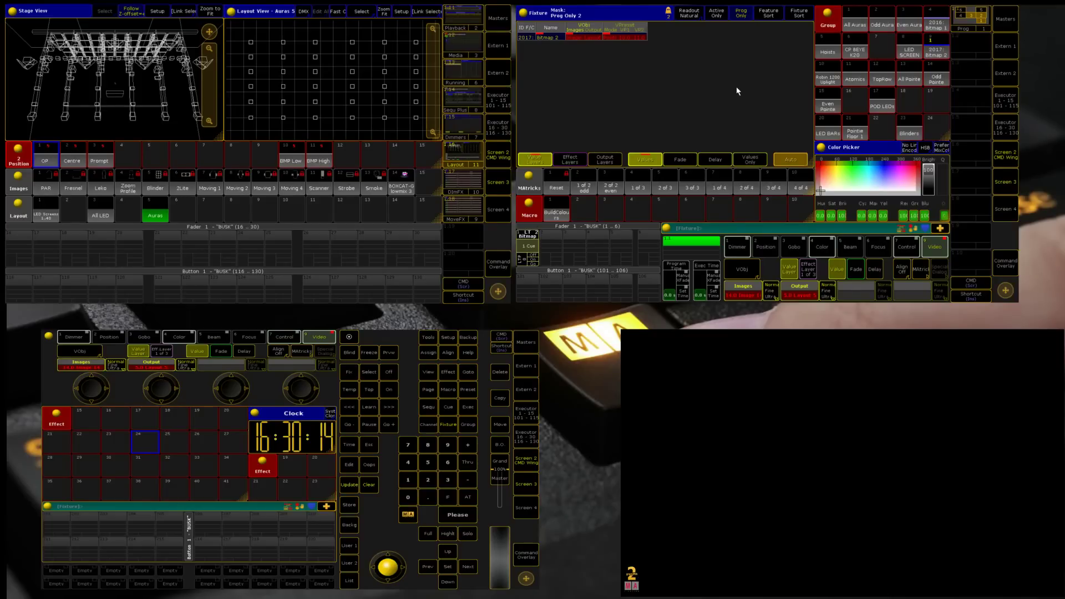
Store the Bitmap 2 settings on the second fader executor, beside the existing Bitmap one, and clear the programmer.
{"action": "key", "text": "s"}
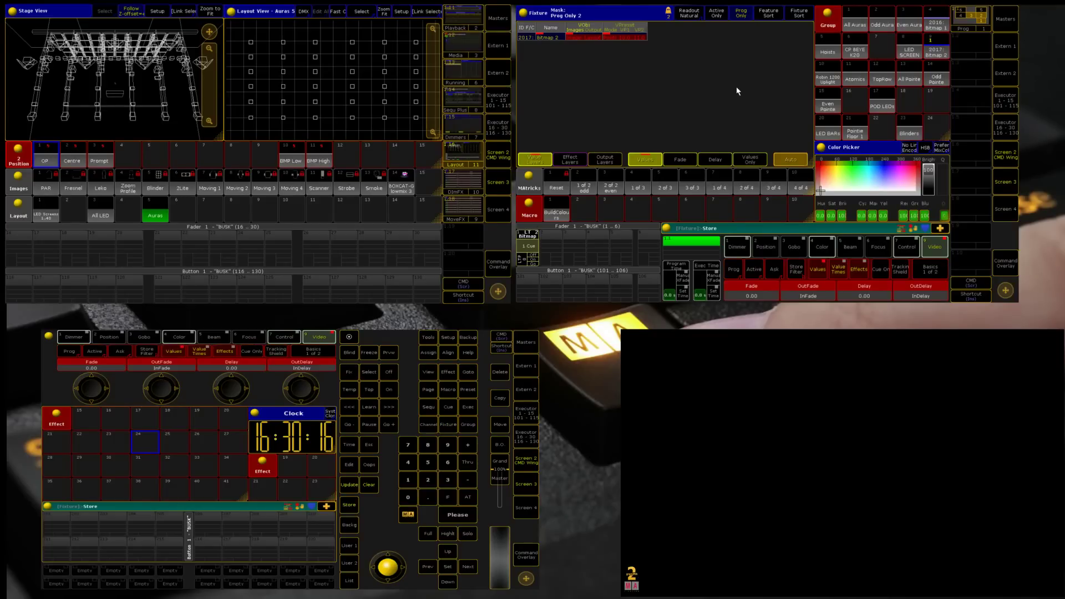
{"action": "key", "text": "F2"}
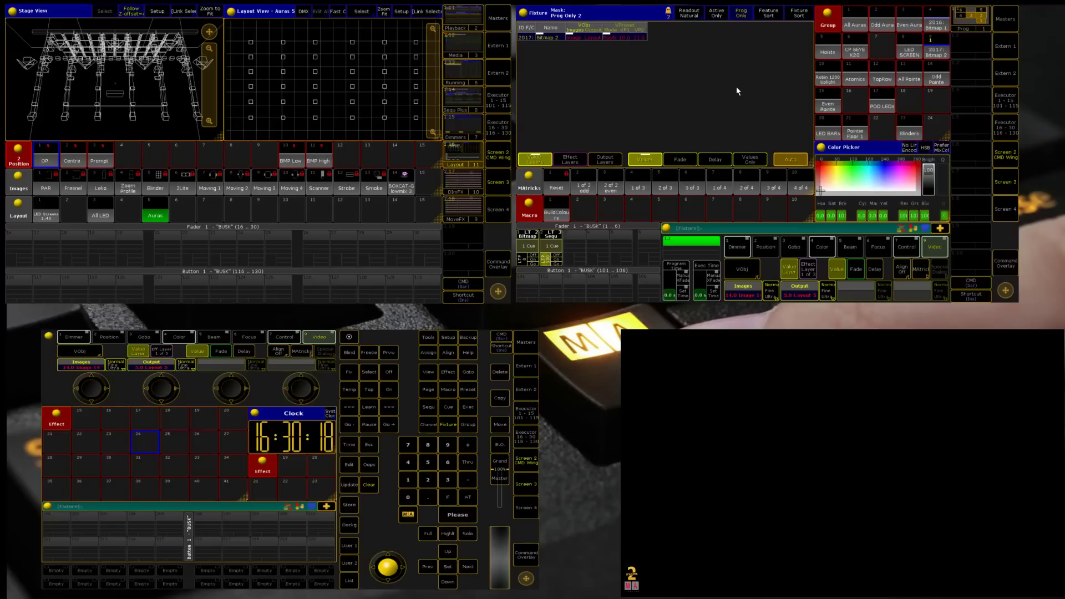
{"action": "key", "text": "BackSpace"}
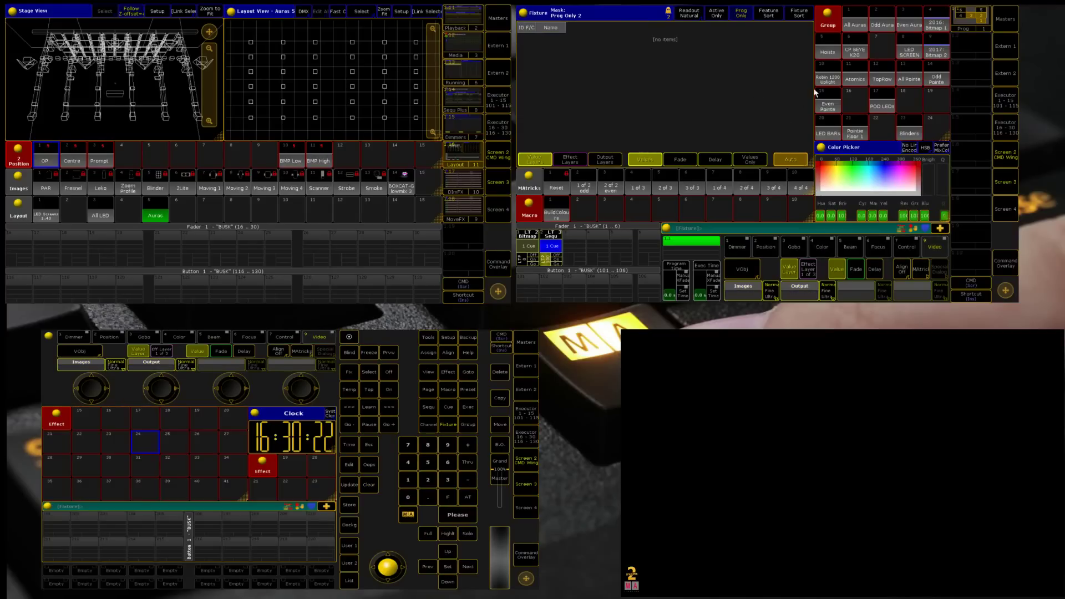
Bring the All Auras fixtures to full intensity, store them on a separate fader executor, and clear the programmer.
{"action": "left_click", "coordinate": [853, 25]}
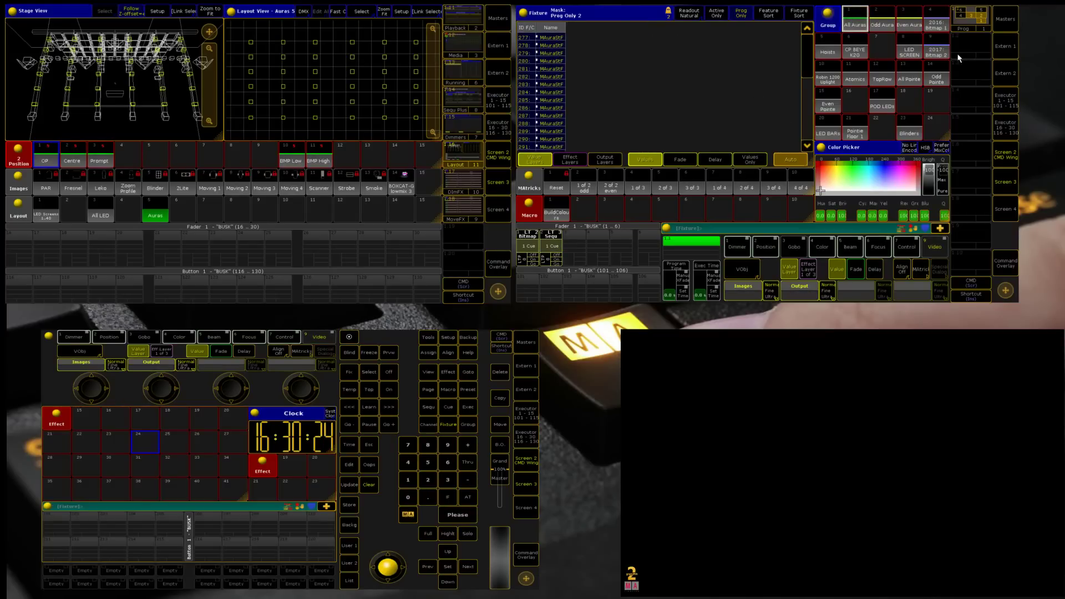
{"action": "key", "text": "Return"}
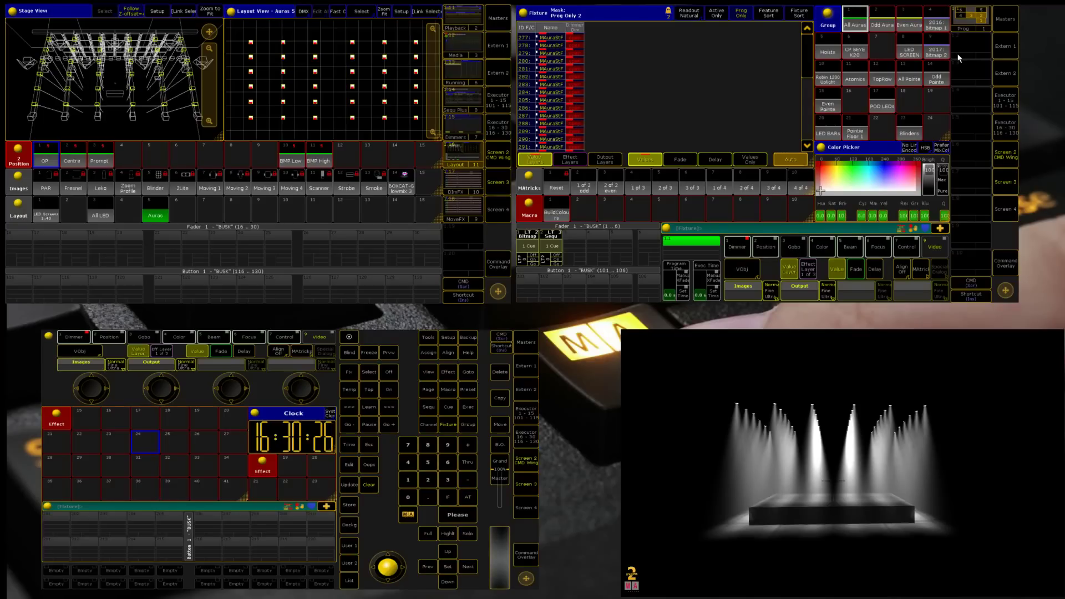
{"action": "key", "text": "s"}
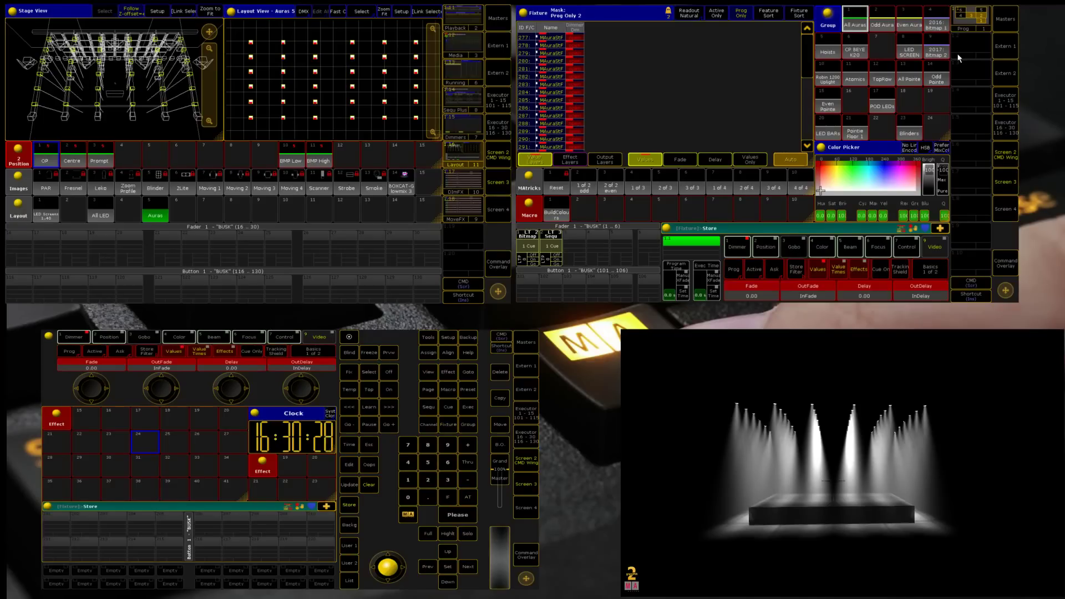
{"action": "key", "text": "Return"}
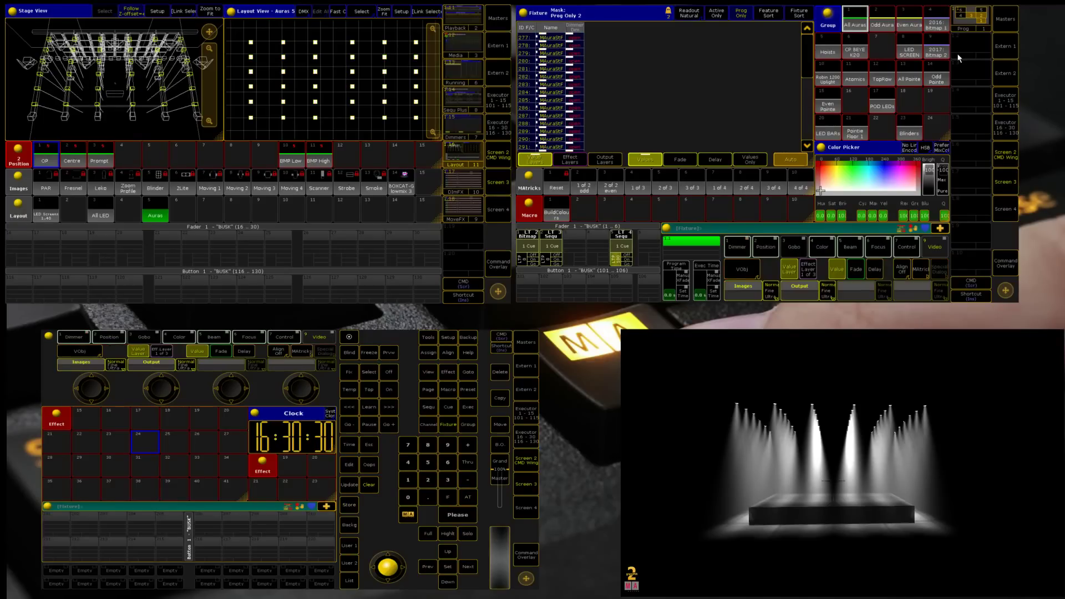
{"action": "key", "text": "BackSpace"}
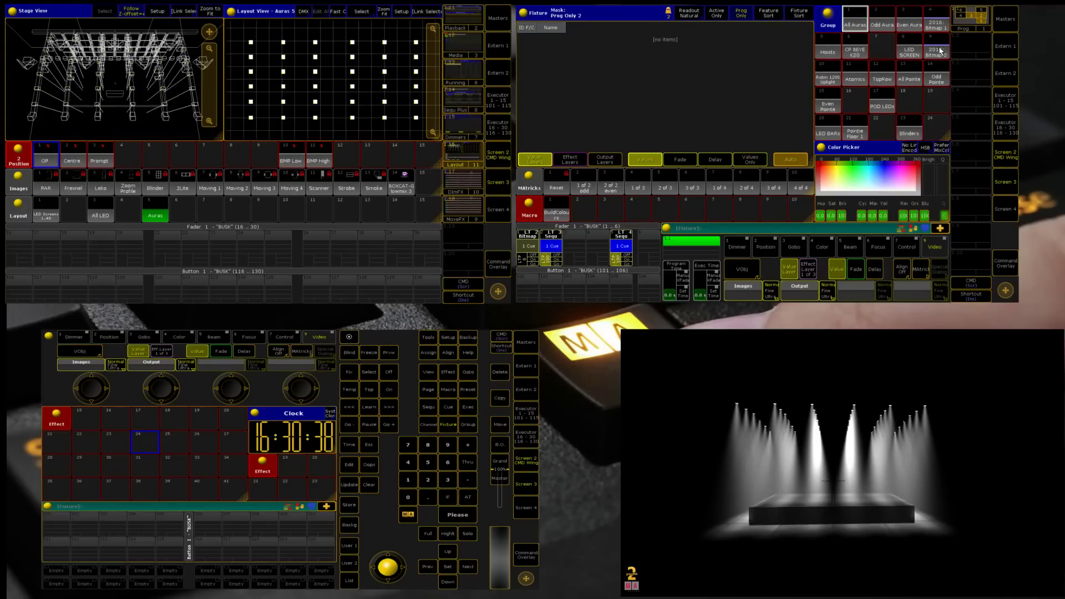
Assign another source image to Bitmap 2 and display its video preset mode settings.
{"action": "left_click", "coordinate": [936, 50]}
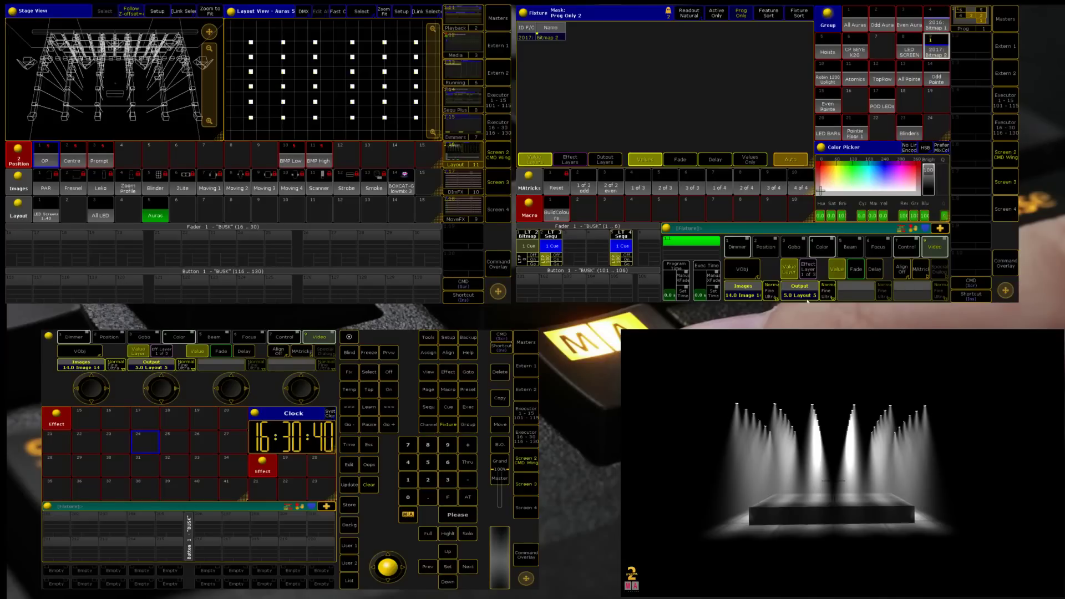
{"action": "left_click", "coordinate": [751, 294]}
{"action": "left_click", "coordinate": [869, 175]}
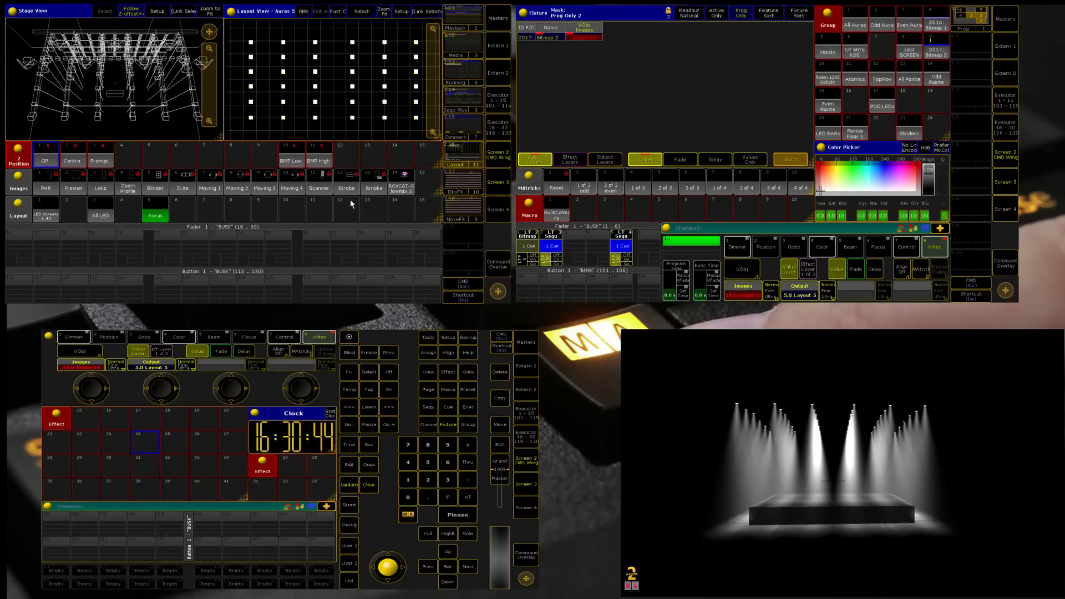
{"action": "left_click", "coordinate": [748, 265]}
{"action": "left_click", "coordinate": [751, 270]}
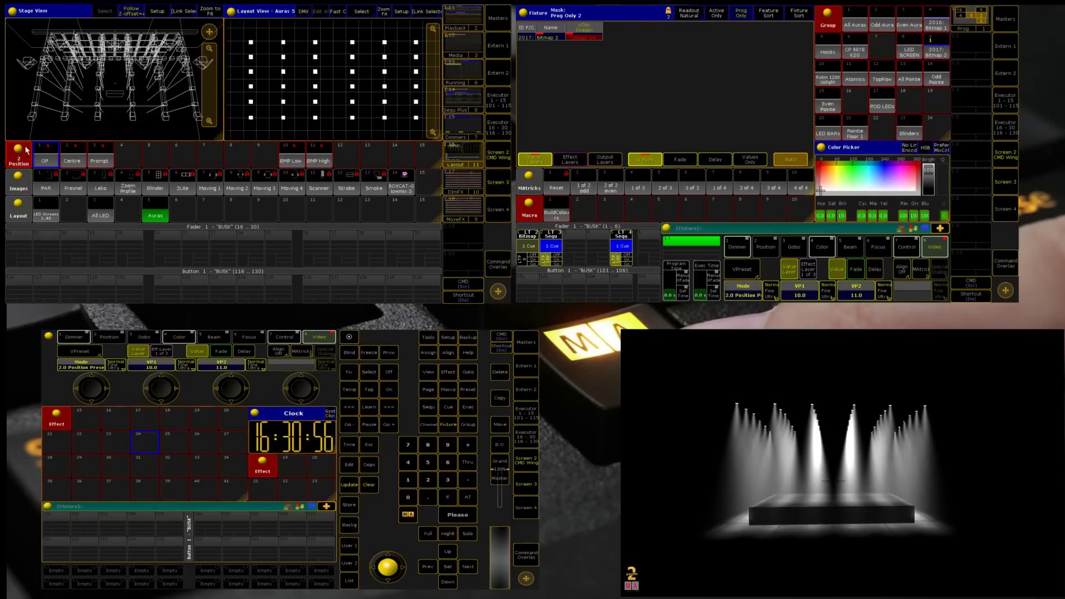
Remove the Position preset pool from above the Images pool.
{"action": "left_click", "coordinate": [324, 155]}
{"action": "left_click", "coordinate": [331, 52]}
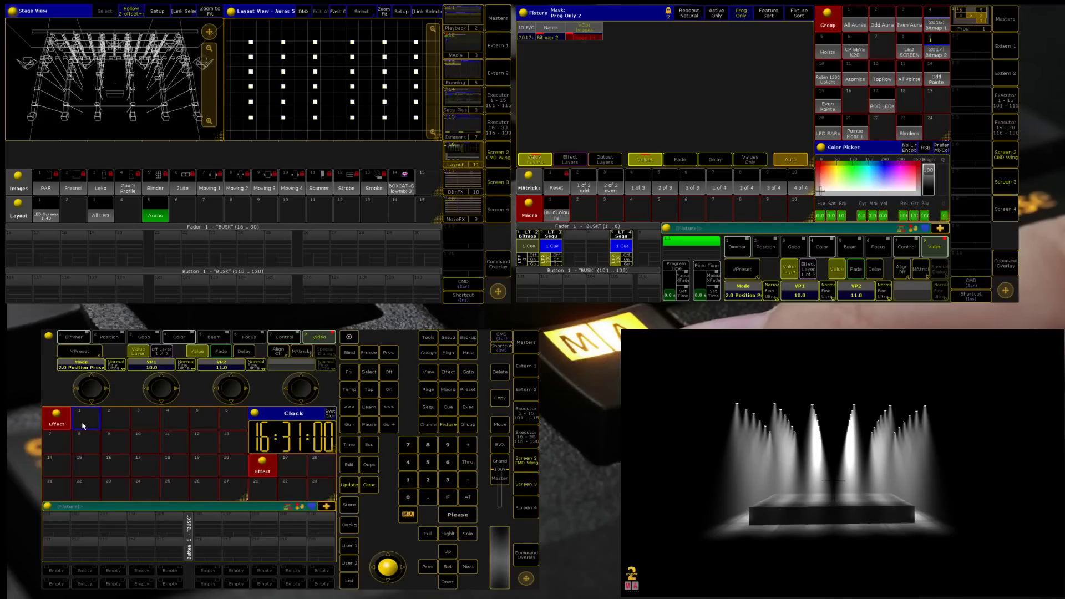
Load the predefined BMP Pos X effect into the first Effect pool slot and clear the programmer.
{"action": "left_click", "coordinate": [83, 424]}
{"action": "left_click", "coordinate": [321, 467]}
{"action": "left_click_drag", "start_coordinate": [253, 463], "coordinate": [254, 525]}
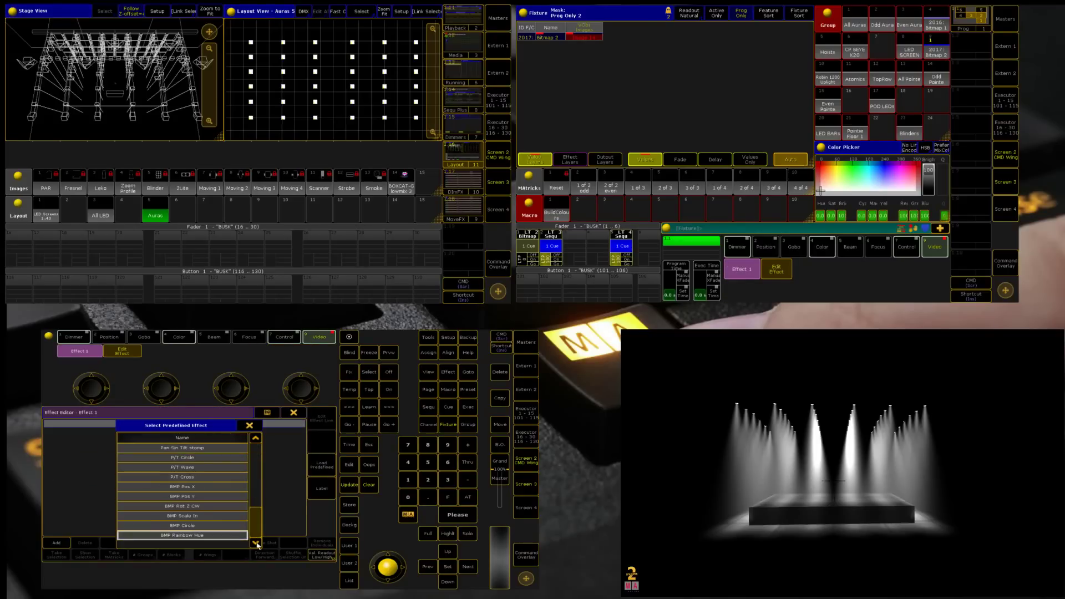
{"action": "left_click", "coordinate": [201, 488]}
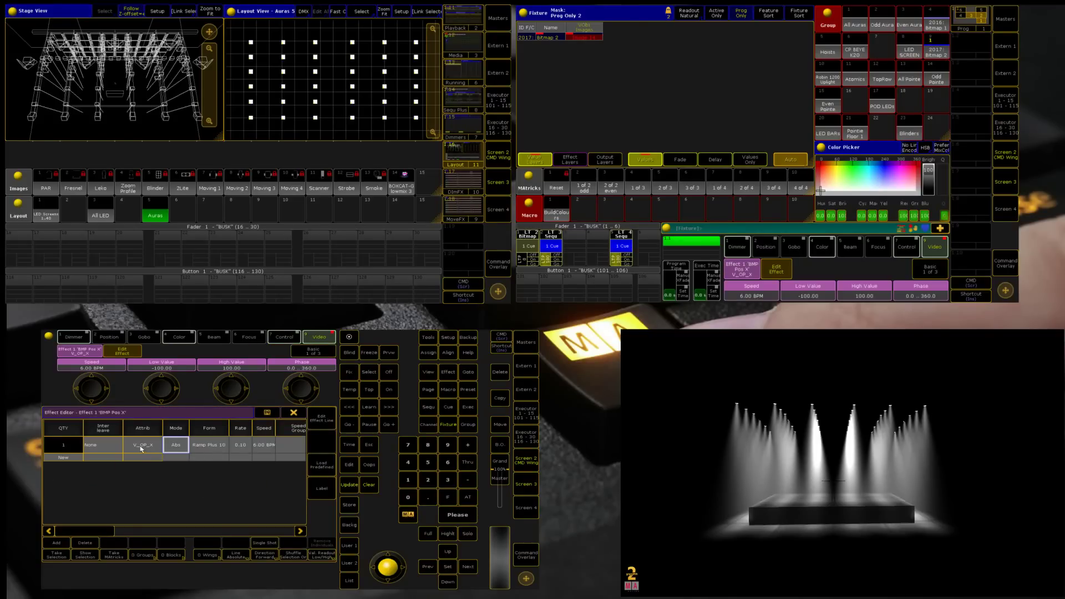
{"action": "left_click", "coordinate": [303, 416]}
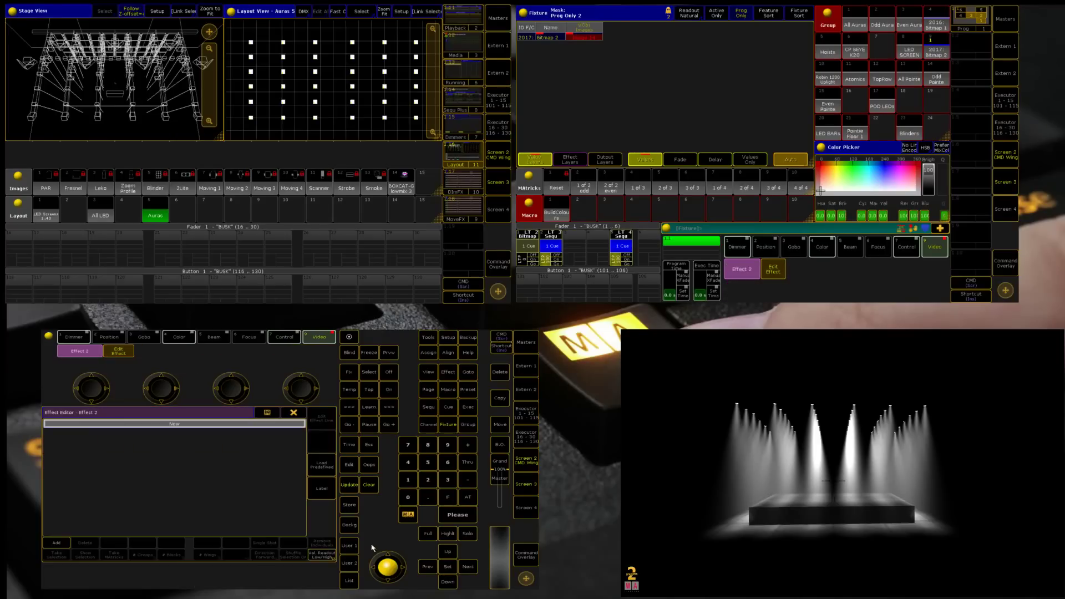
{"action": "left_click", "coordinate": [293, 414]}
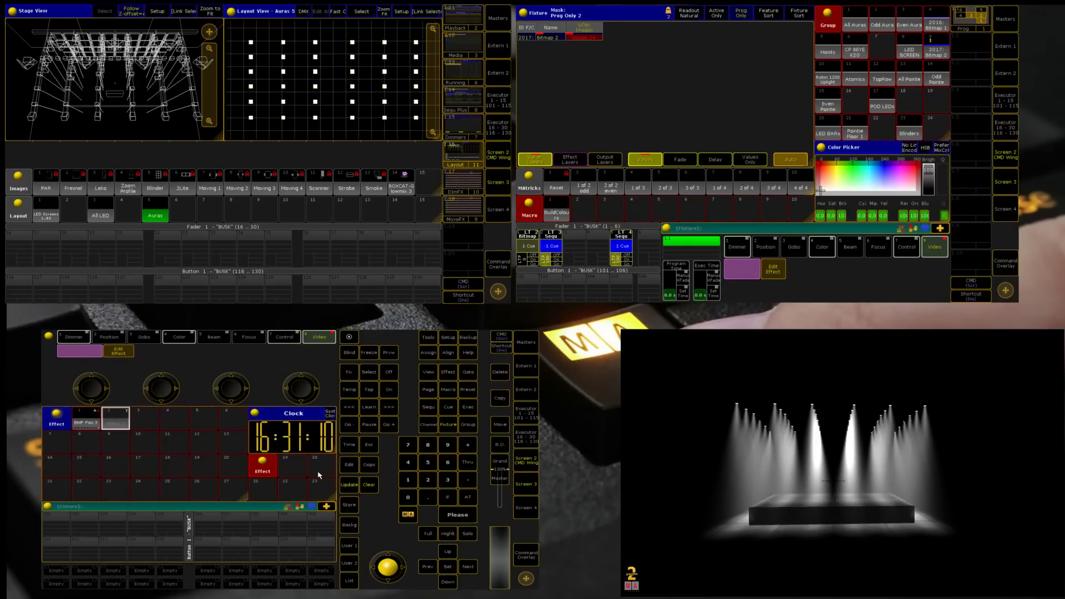
{"action": "key", "text": "BackSpace"}
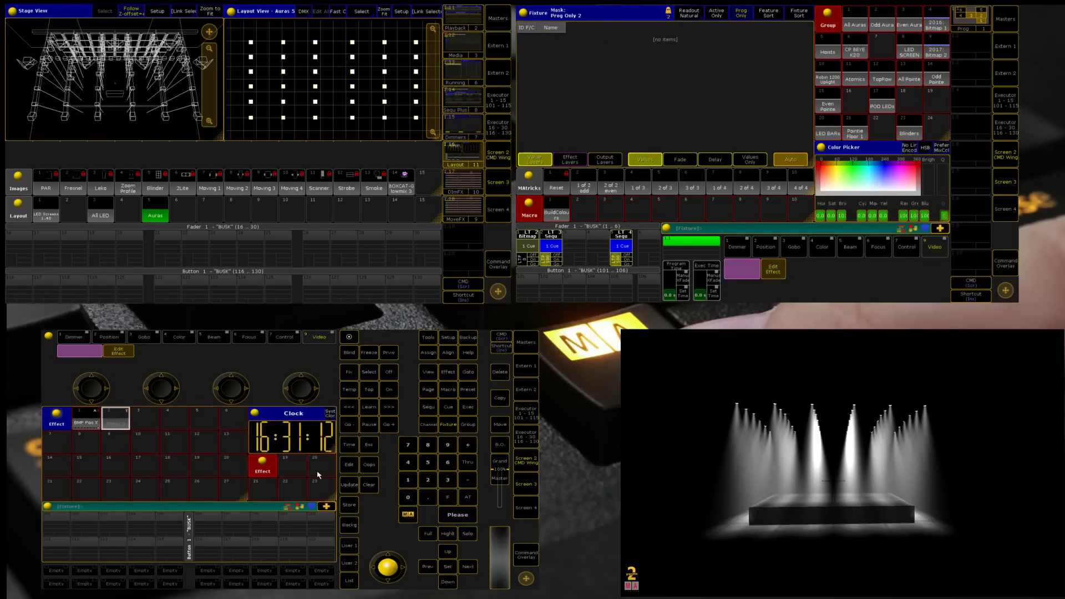
Delete effect 1, reopen its empty slot in the Effect Editor, and browse the predefined effects without loading one.
{"action": "left_click", "coordinate": [500, 371]}
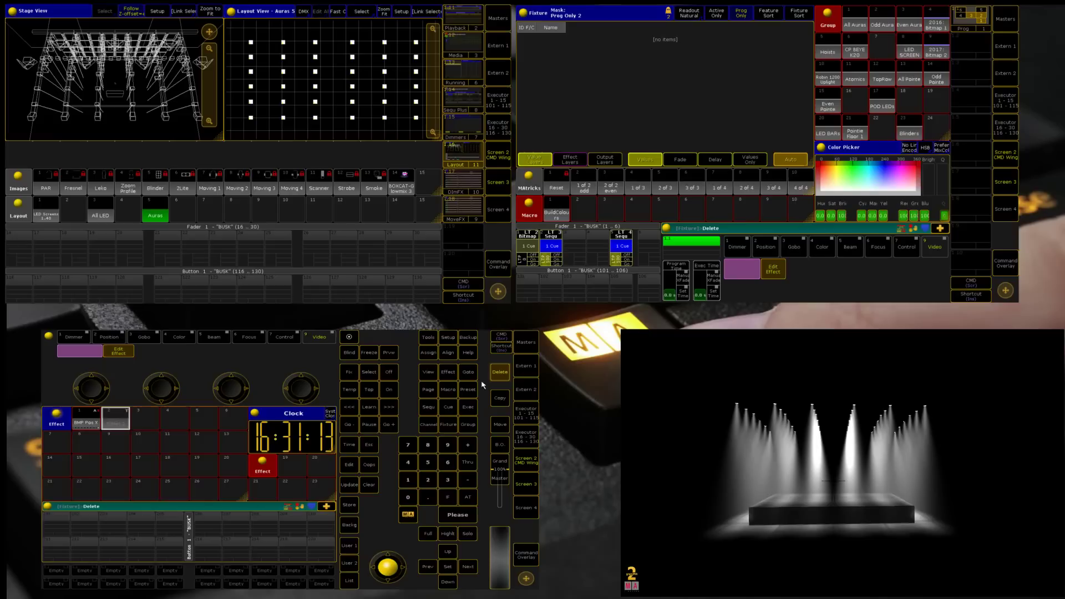
{"action": "left_click", "coordinate": [86, 417]}
{"action": "left_click", "coordinate": [86, 418]}
{"action": "left_click", "coordinate": [322, 465]}
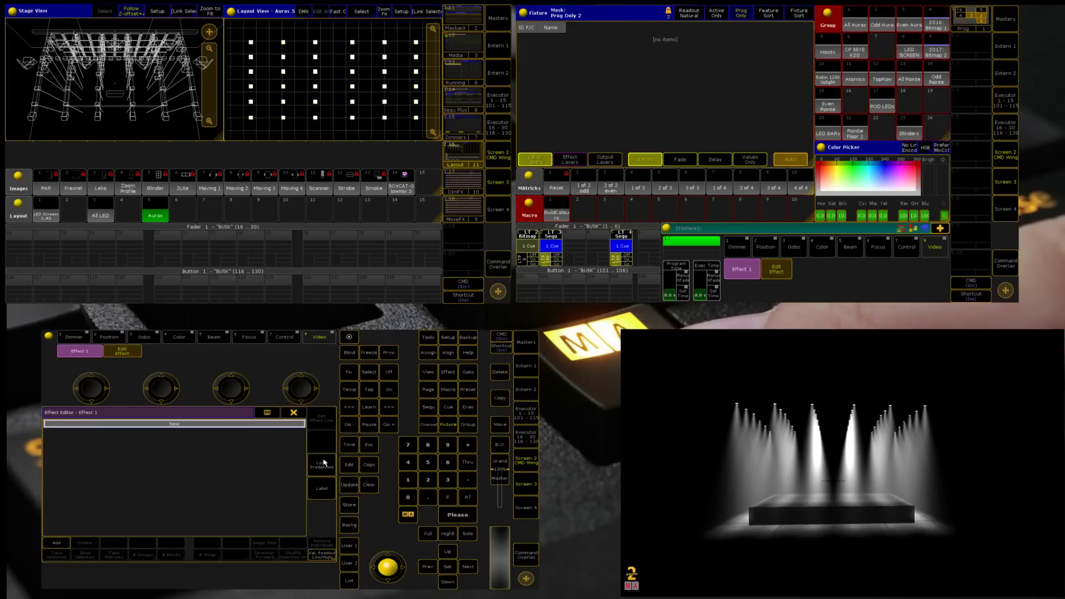
{"action": "scroll", "coordinate": [243, 464], "scroll_direction": "down", "scroll_amount": 10}
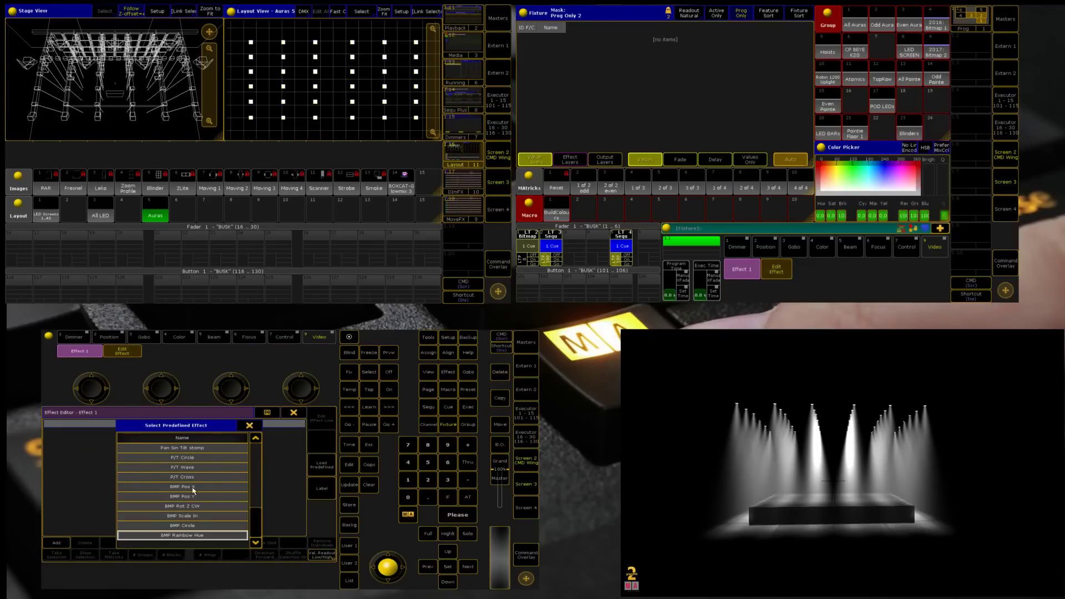
{"action": "left_click", "coordinate": [249, 426]}
Open the effects import in Setup and choose predefined.xml from the internal drive.
{"action": "left_click", "coordinate": [448, 337]}
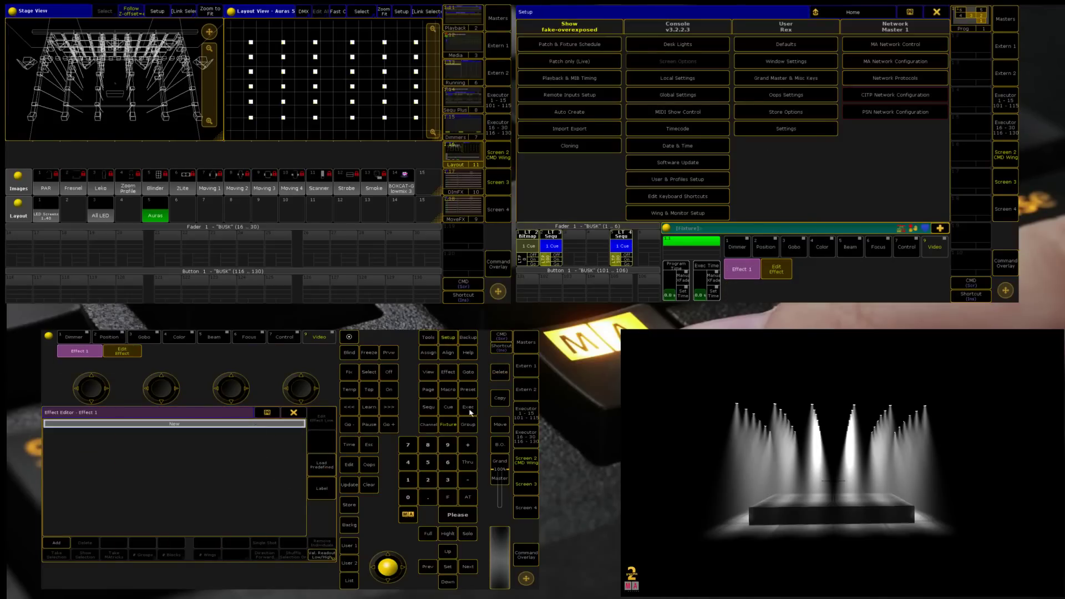
{"action": "left_click", "coordinate": [536, 129]}
{"action": "left_click", "coordinate": [639, 45]}
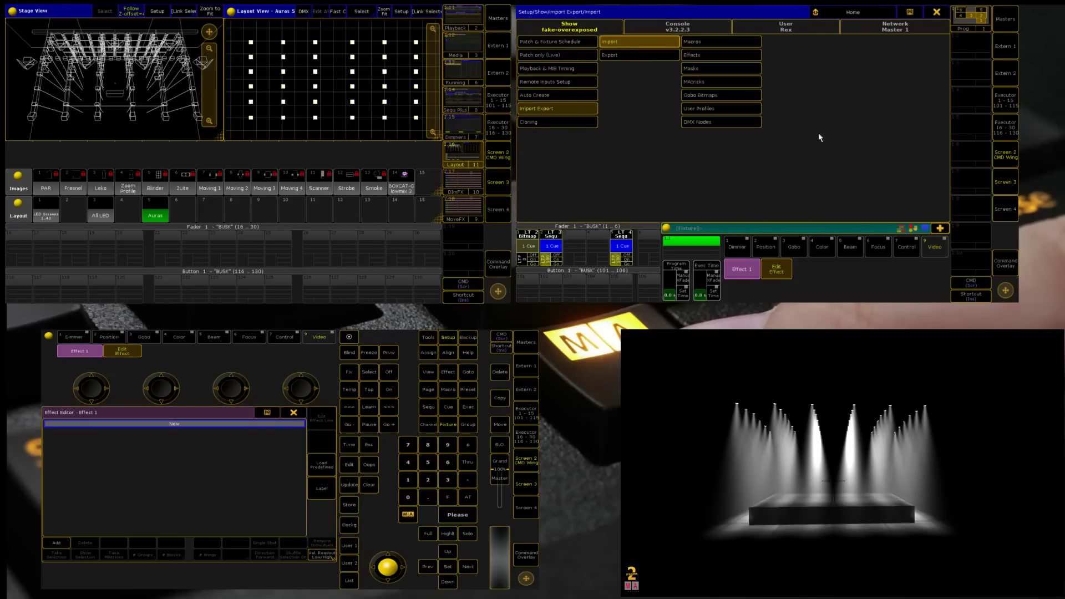
{"action": "left_click", "coordinate": [695, 55]}
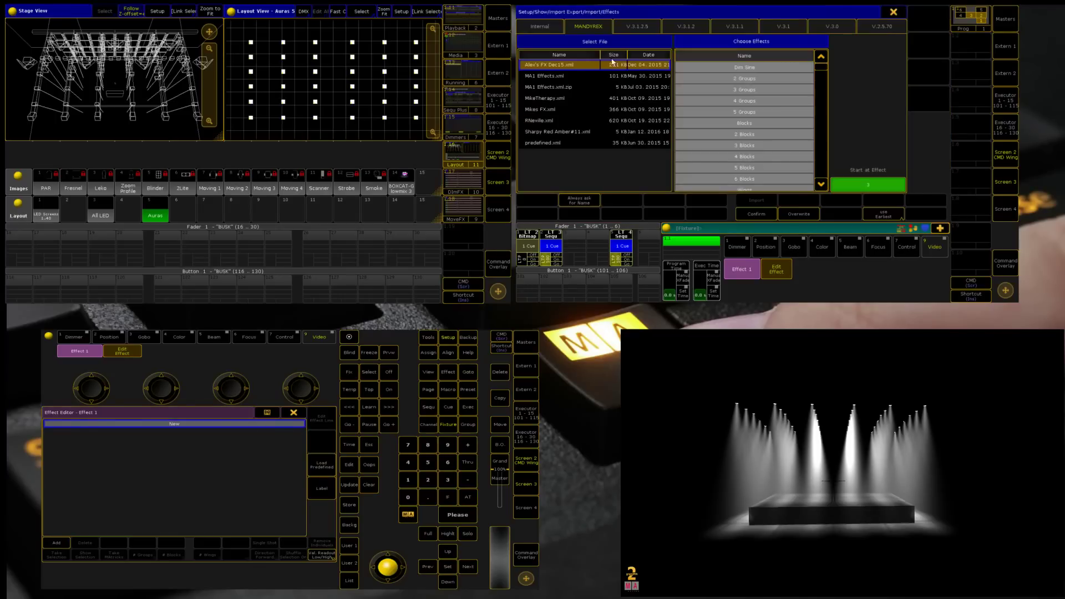
{"action": "left_click", "coordinate": [540, 26]}
{"action": "left_click", "coordinate": [558, 65]}
{"action": "left_click_drag", "start_coordinate": [818, 88], "coordinate": [824, 195]}
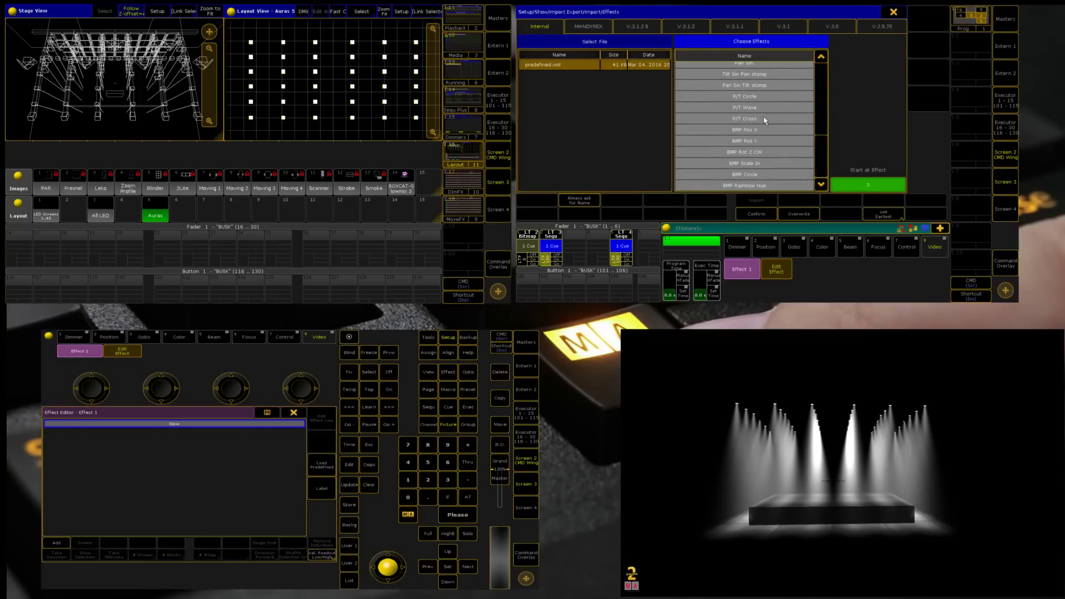
Import the predefined effects from P/T Circle through BMP Rainbow Hue into the Effect pool and close Setup.
{"action": "left_click", "coordinate": [745, 96]}
{"action": "left_click", "coordinate": [745, 185], "text": "shift"}
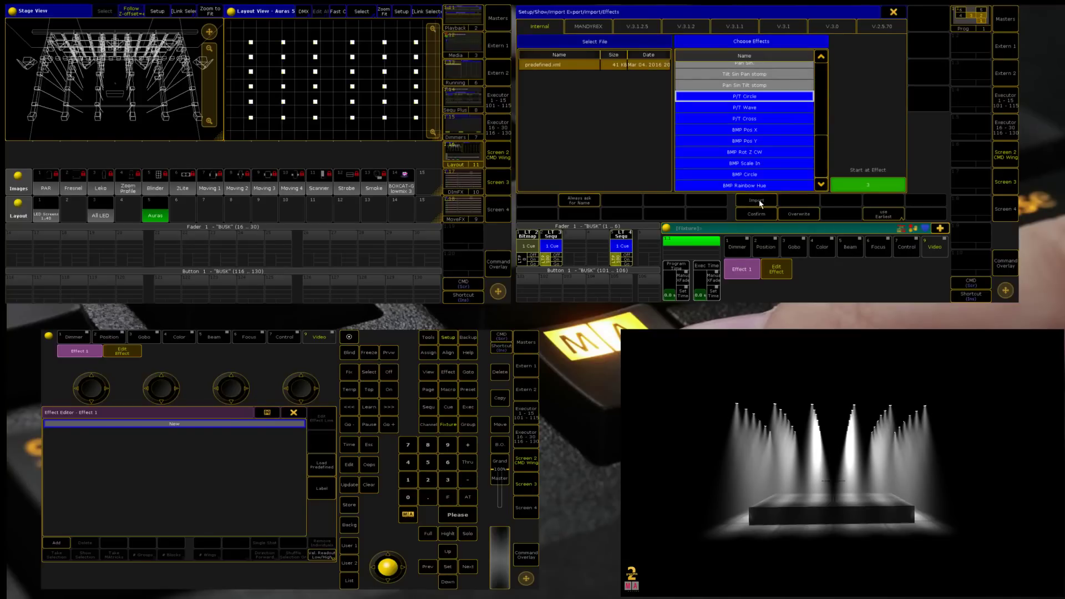
{"action": "left_click", "coordinate": [759, 203]}
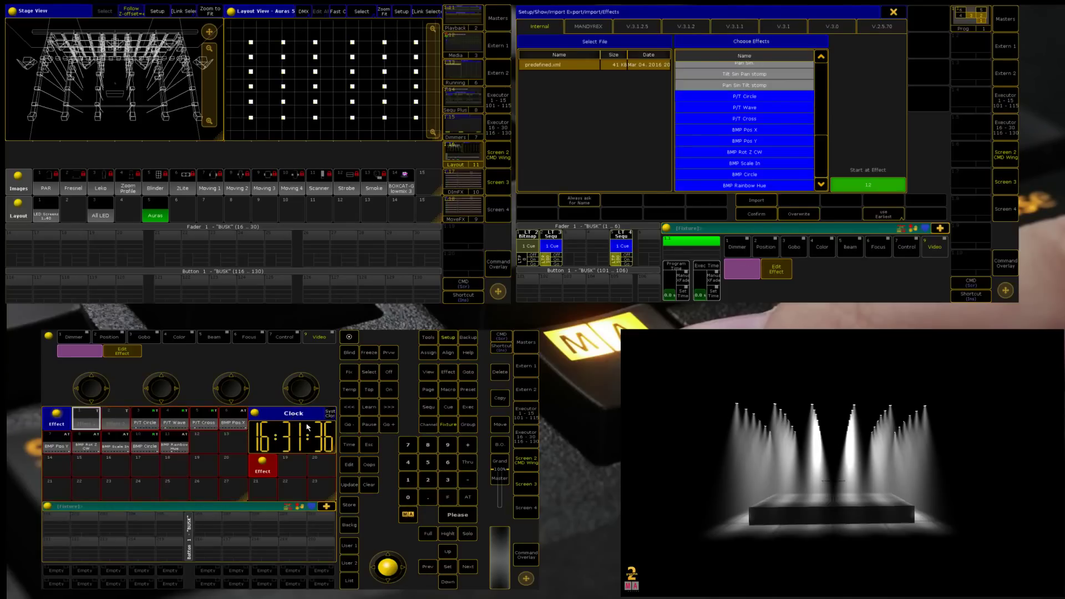
{"action": "left_click", "coordinate": [902, 15]}
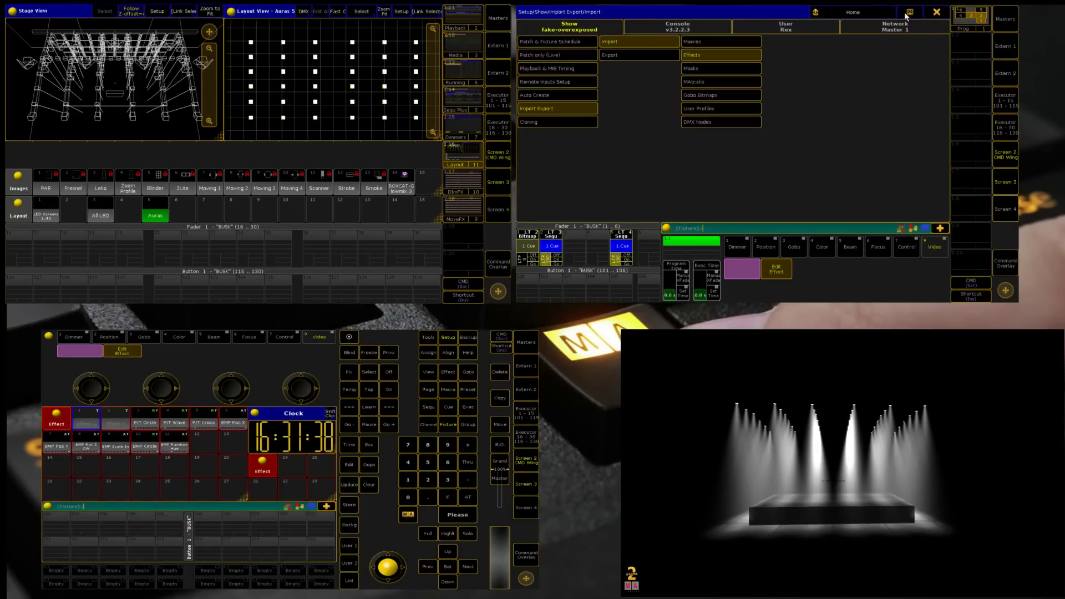
{"action": "left_click", "coordinate": [935, 13]}
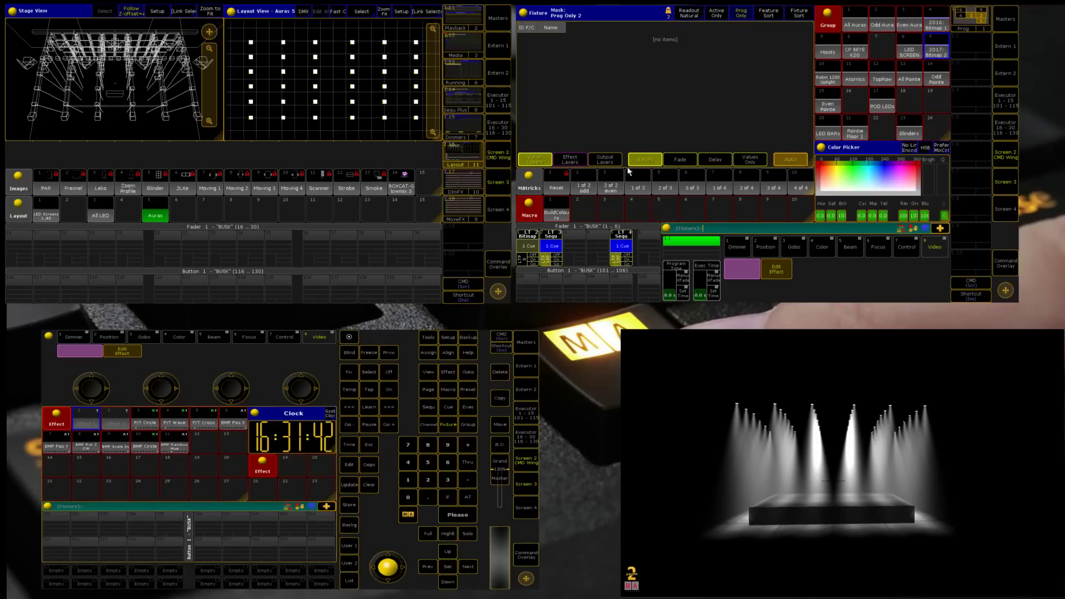
Apply the BMP Pos X, BMP Pos Y and BMP Scale In effects to Bitmap 2.
{"action": "left_click", "coordinate": [943, 53]}
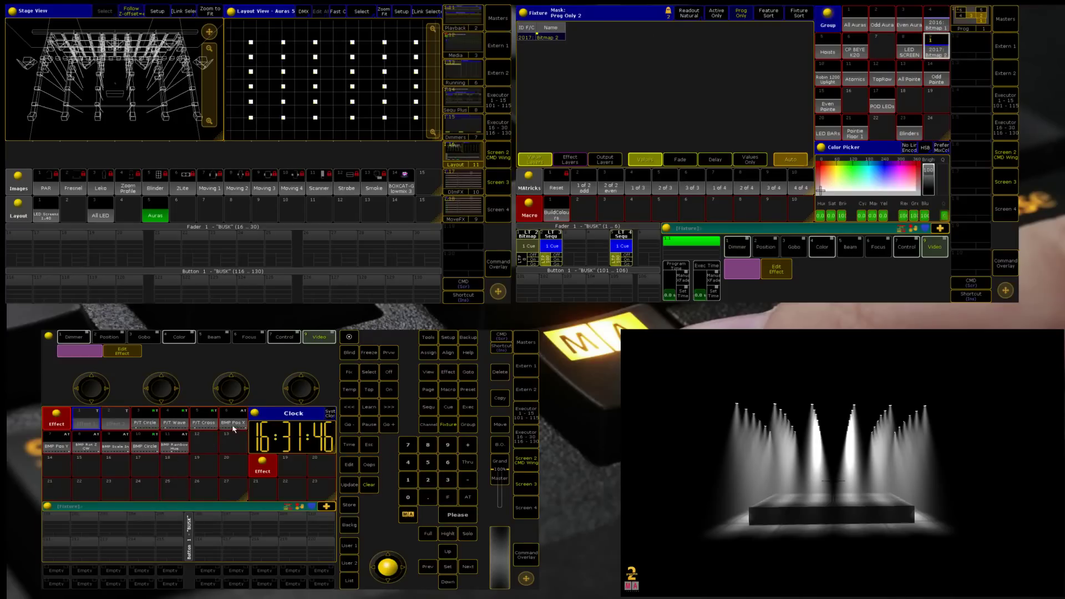
{"action": "left_click", "coordinate": [233, 426]}
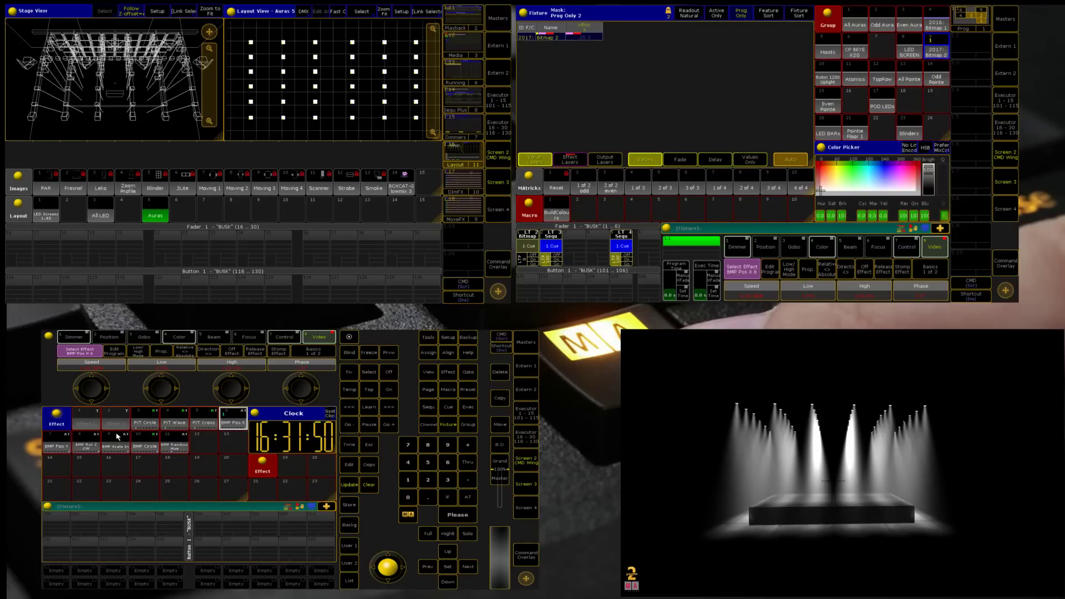
{"action": "left_click", "coordinate": [59, 445]}
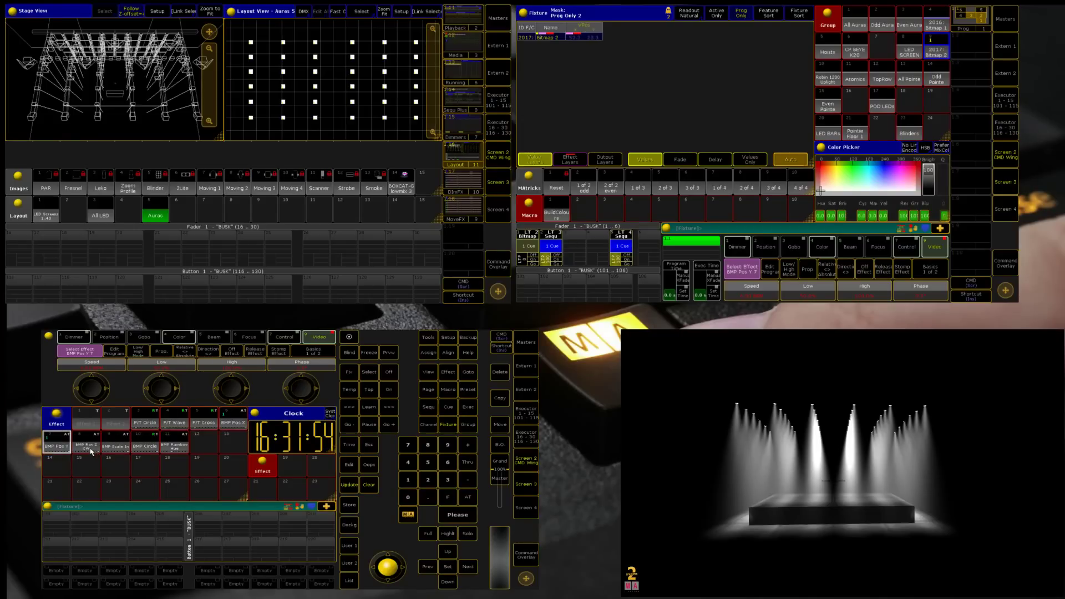
{"action": "left_click", "coordinate": [120, 450]}
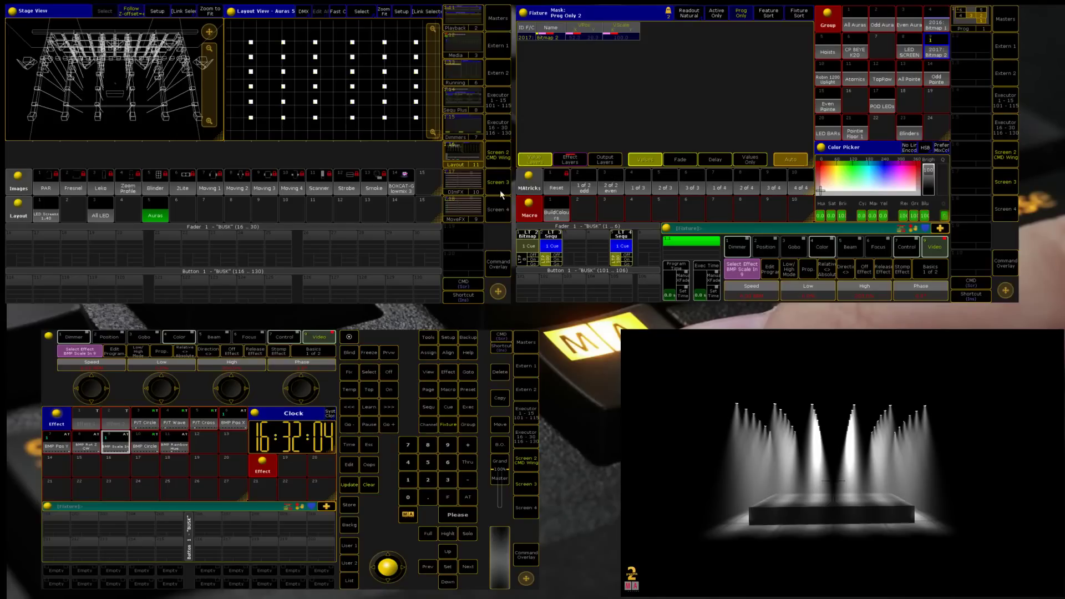
Import the predefined image Scanner.png into slot 15 of the Images pool and close the Image Viewer.
{"action": "left_click", "coordinate": [428, 185]}
{"action": "left_click", "coordinate": [322, 442]}
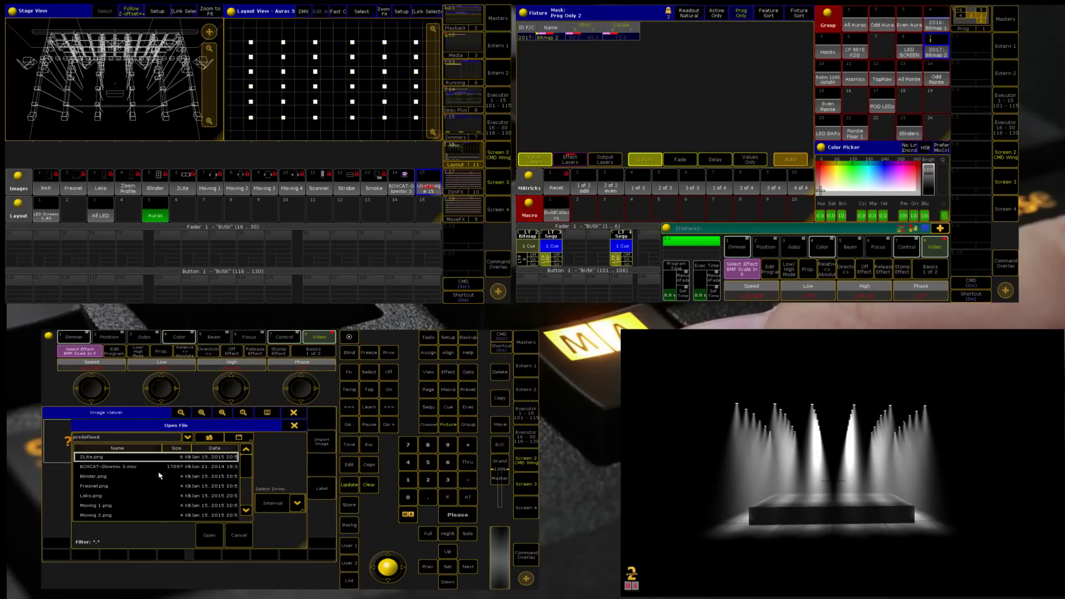
{"action": "key", "text": "Down"}
{"action": "key", "text": "Down"}
{"action": "key", "text": "Down"}
{"action": "key", "text": "Down"}
{"action": "key", "text": "Down"}
{"action": "key", "text": "Down"}
{"action": "key", "text": "Down"}
{"action": "key", "text": "Down"}
{"action": "key", "text": "Down"}
{"action": "key", "text": "Down"}
{"action": "key", "text": "Down"}
{"action": "key", "text": "Down"}
{"action": "key", "text": "Down"}
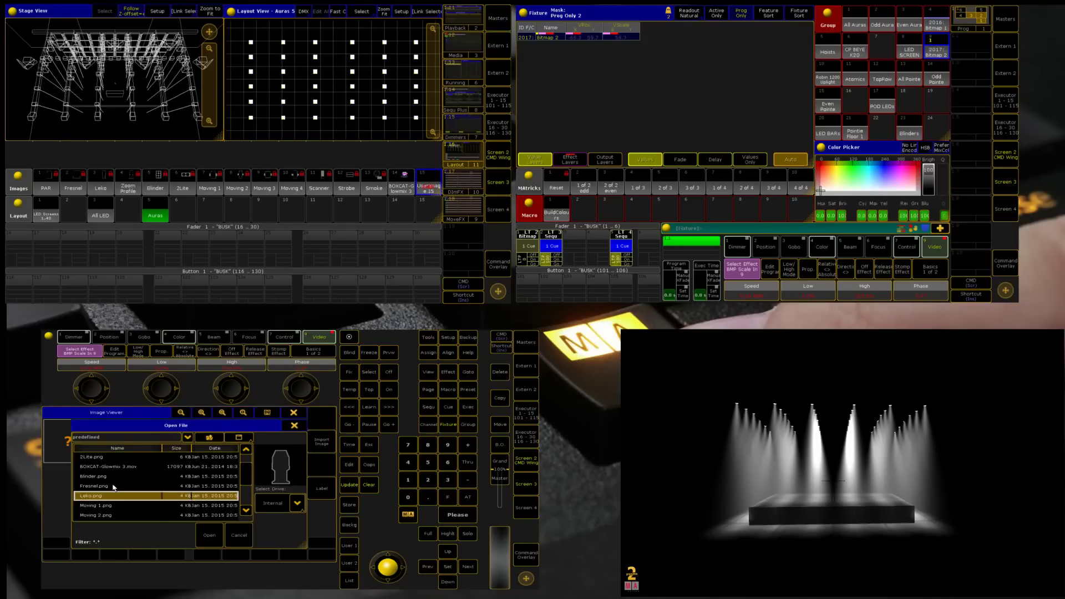
{"action": "key", "text": "Down"}
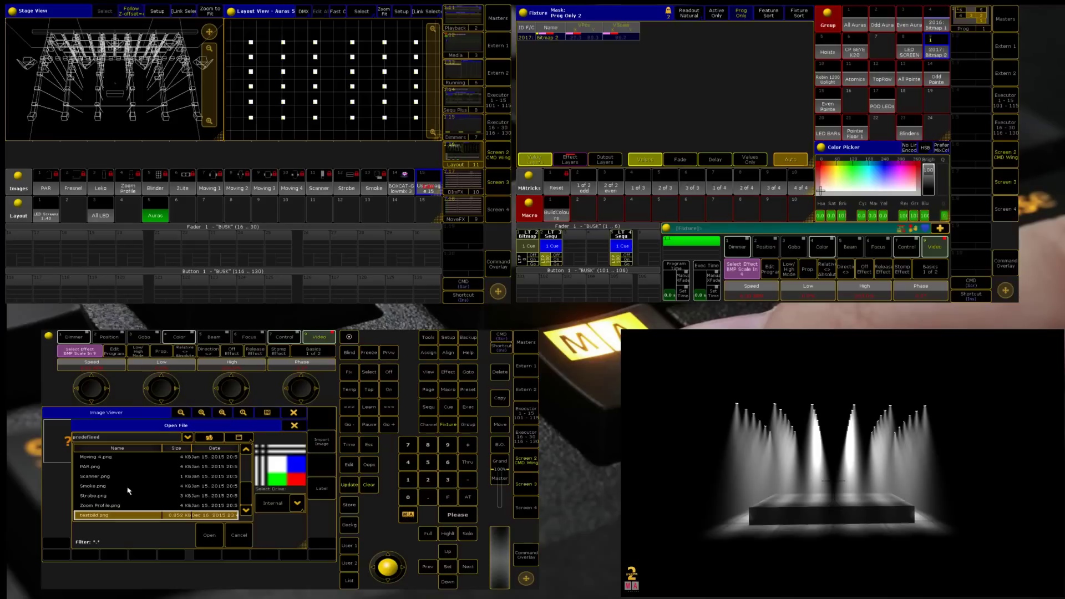
{"action": "key", "text": "Up"}
{"action": "key", "text": "Up"}
{"action": "key", "text": "Up"}
{"action": "key", "text": "Up"}
{"action": "left_click", "coordinate": [209, 536]}
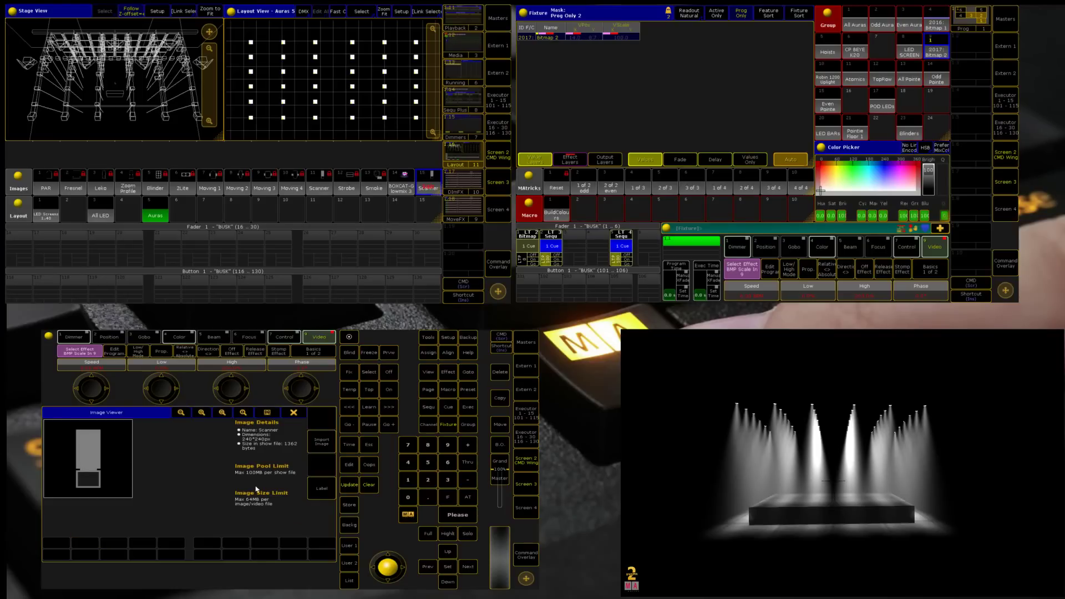
{"action": "left_click", "coordinate": [294, 413]}
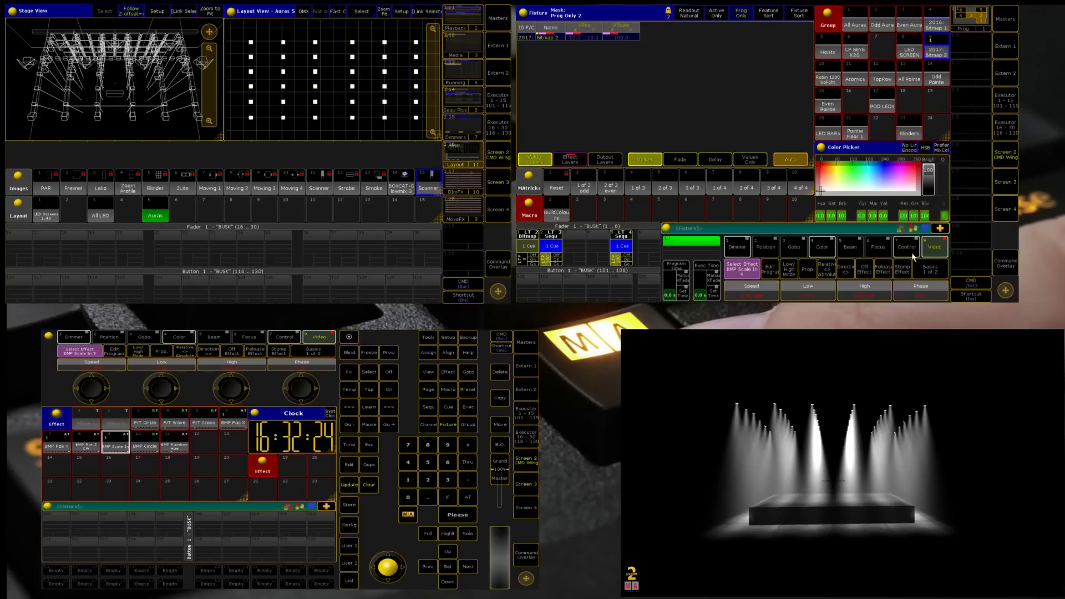
Set Bitmap 2's source image to Image 15 and adjust its X position.
{"action": "left_click", "coordinate": [930, 249]}
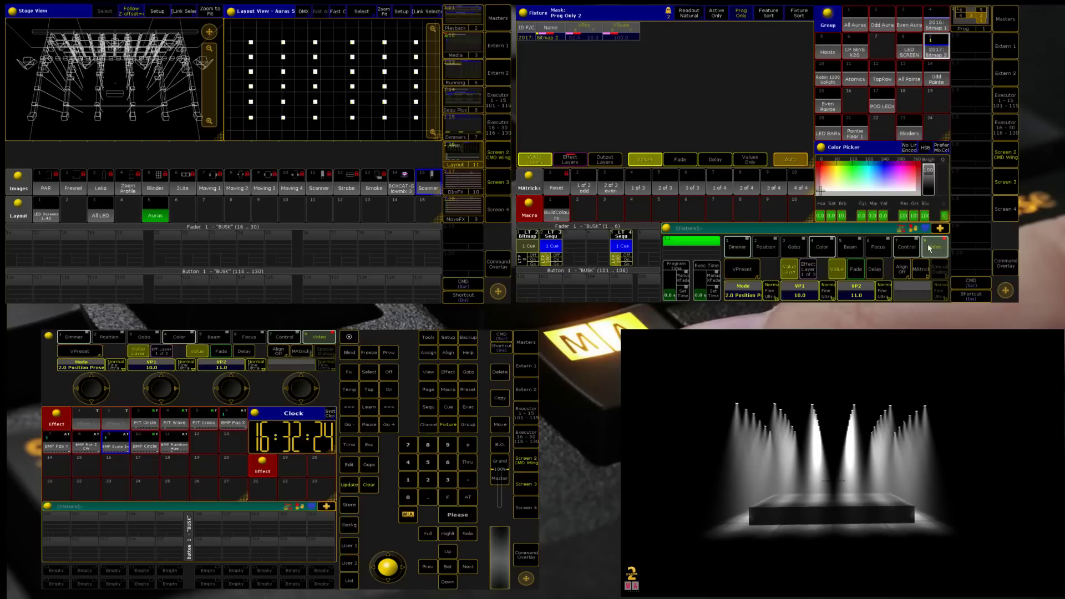
{"action": "left_click", "coordinate": [747, 272]}
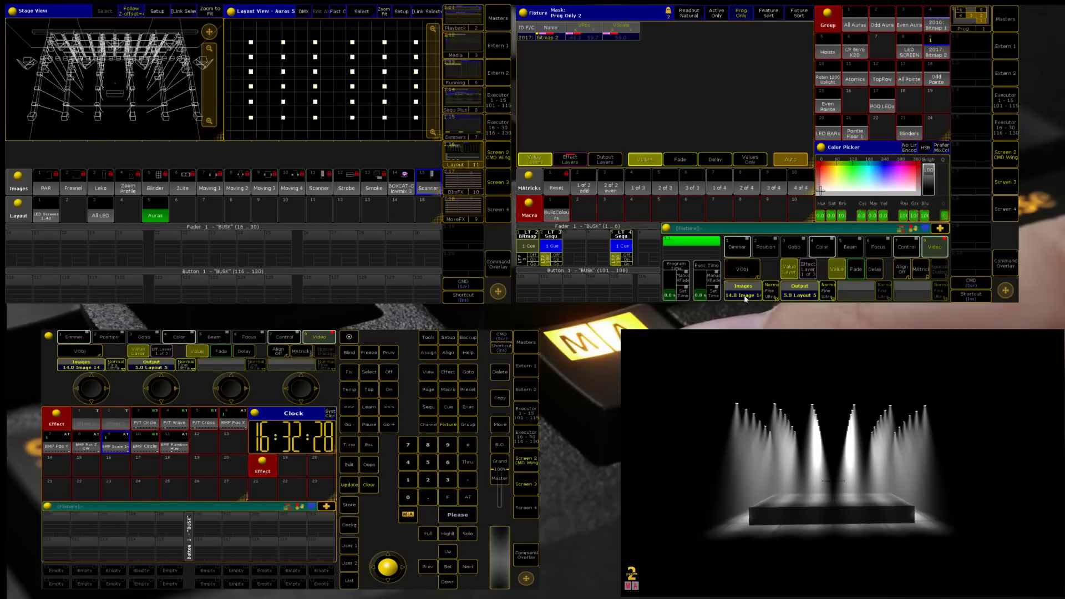
{"action": "left_click", "coordinate": [746, 294]}
{"action": "left_click", "coordinate": [772, 187]}
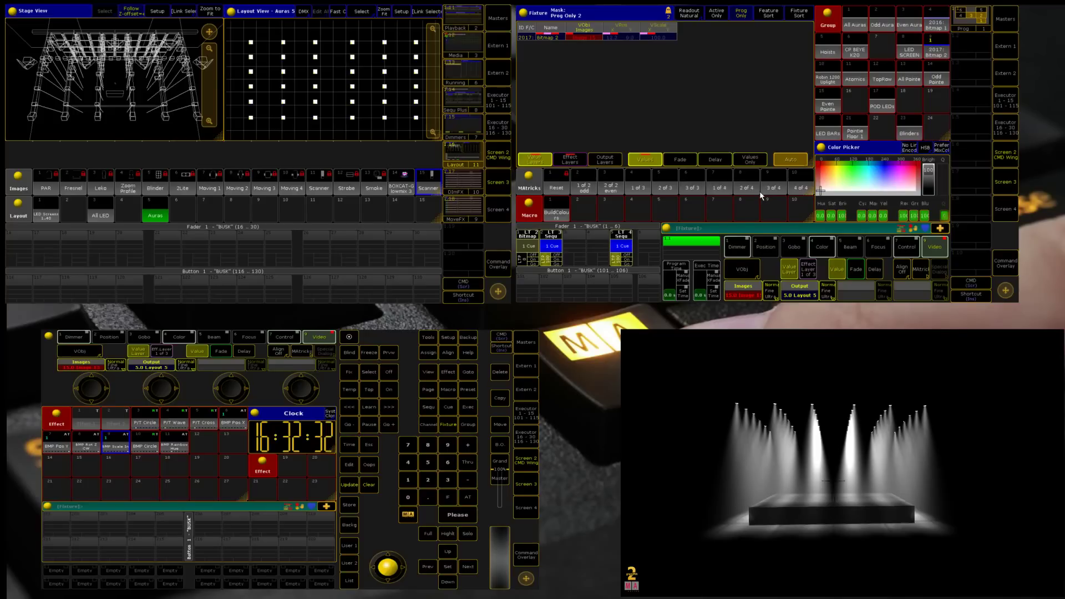
{"action": "left_click", "coordinate": [773, 252]}
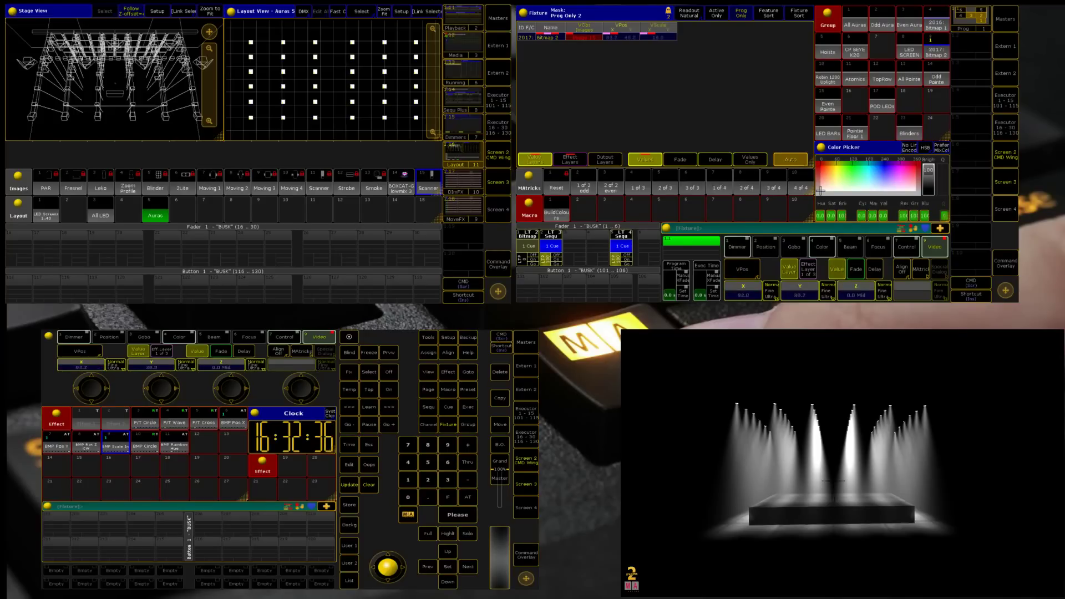
{"action": "left_click_drag", "start_coordinate": [743, 291], "coordinate": [727, 292]}
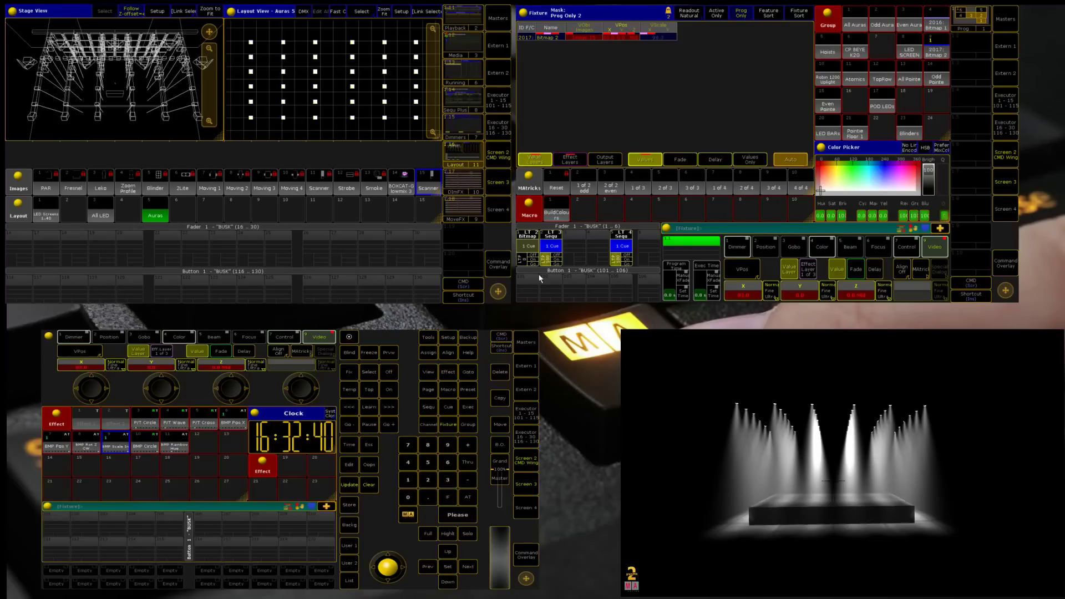
Show the pan and tilt values of the All Auras group and clear the programmer.
{"action": "left_click", "coordinate": [855, 24]}
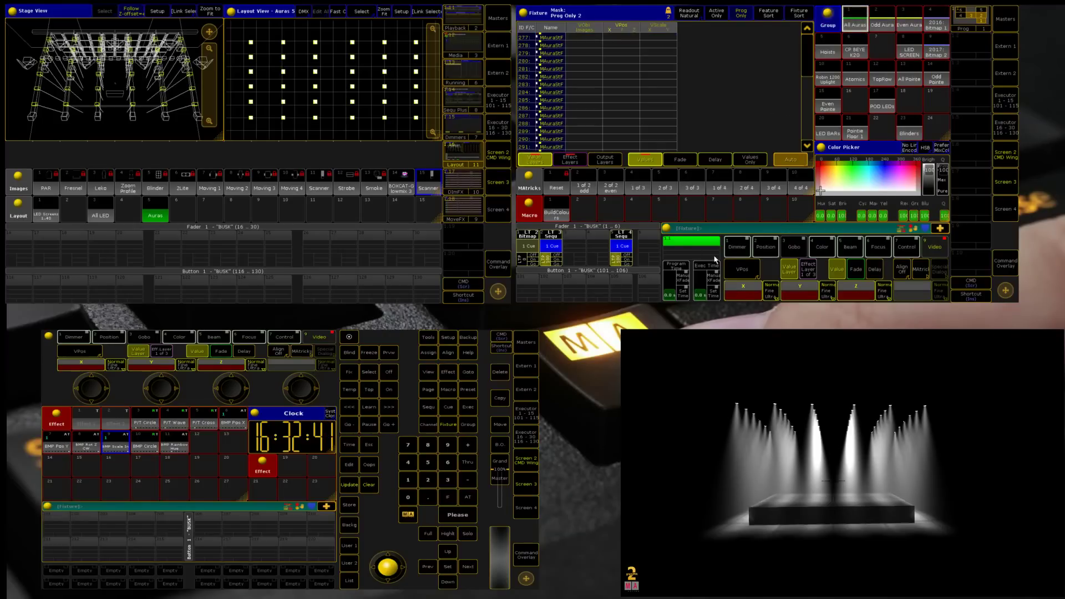
{"action": "left_click", "coordinate": [768, 248]}
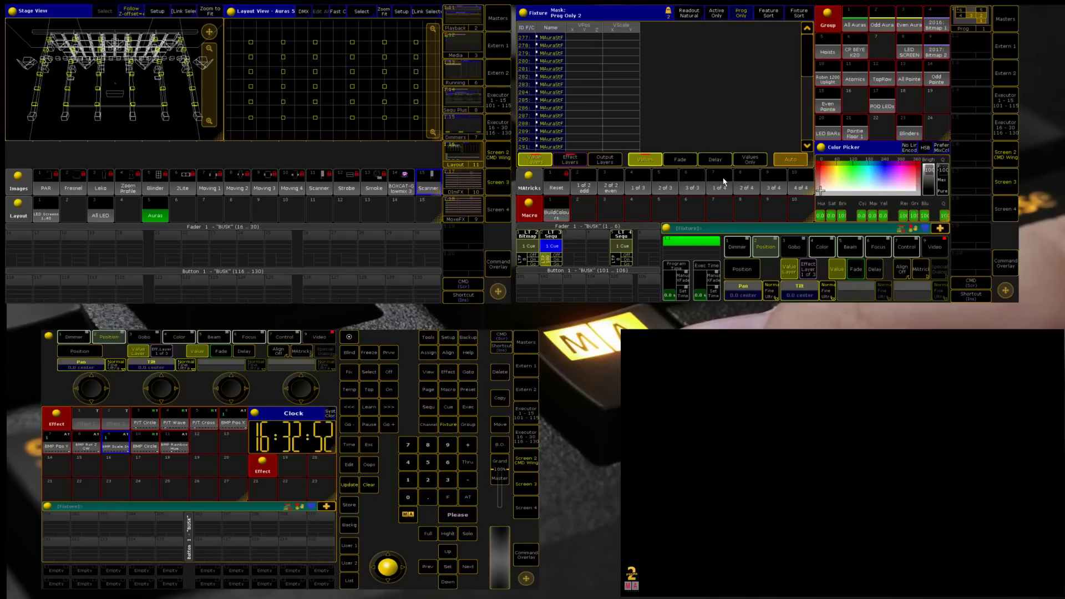
{"action": "key", "text": "c"}
{"action": "key", "text": "c"}
{"action": "key", "text": "c"}
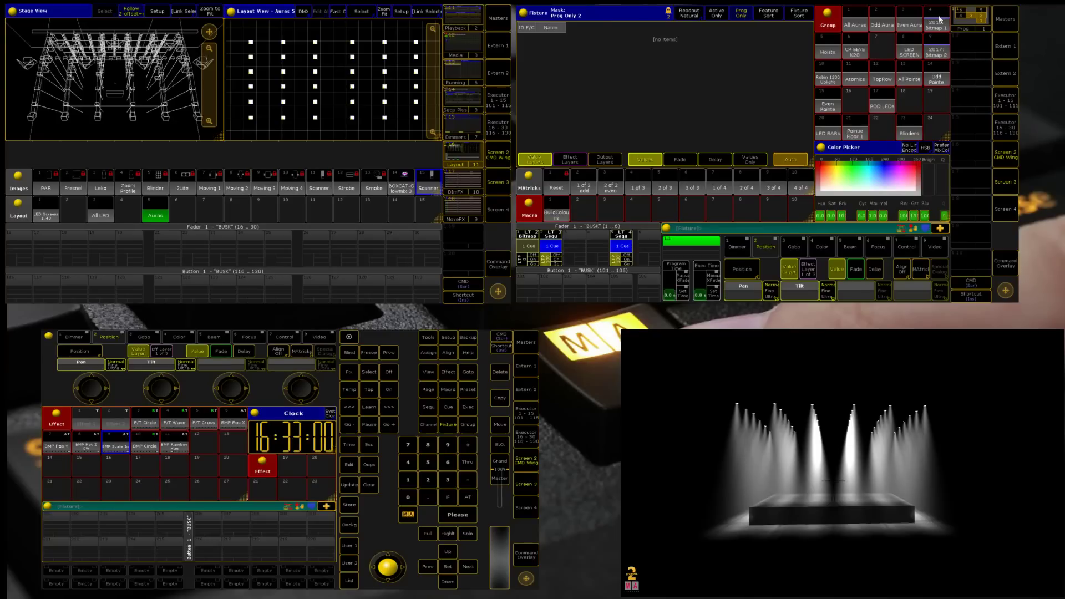
Select Bitmap 2 and set its VPreset mode to Dimmer.
{"action": "left_click", "coordinate": [930, 54]}
{"action": "left_click", "coordinate": [935, 247]}
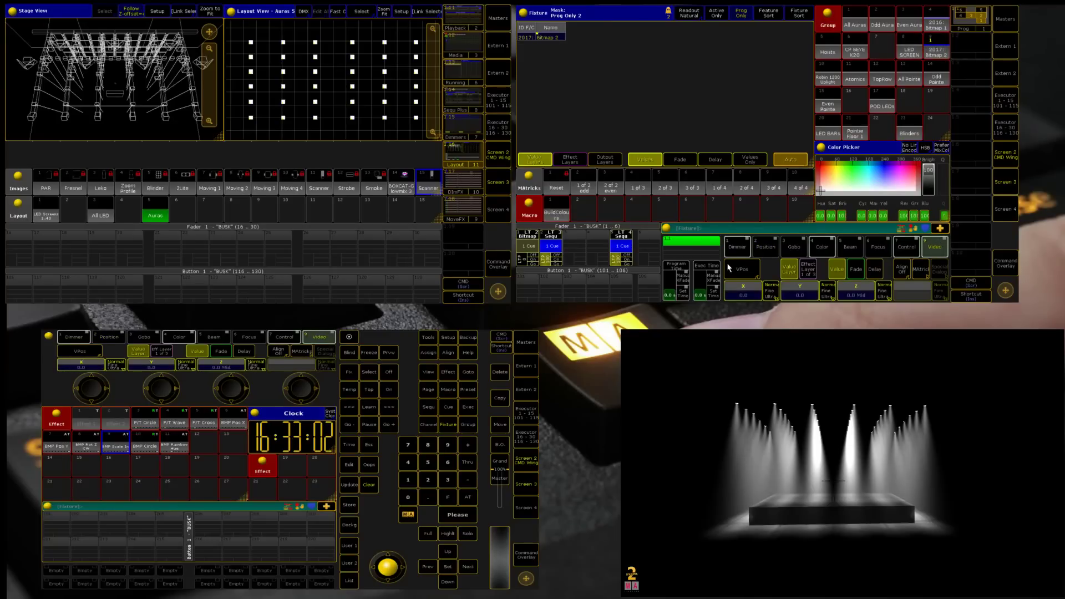
{"action": "left_click", "coordinate": [738, 274]}
{"action": "left_click", "coordinate": [741, 275]}
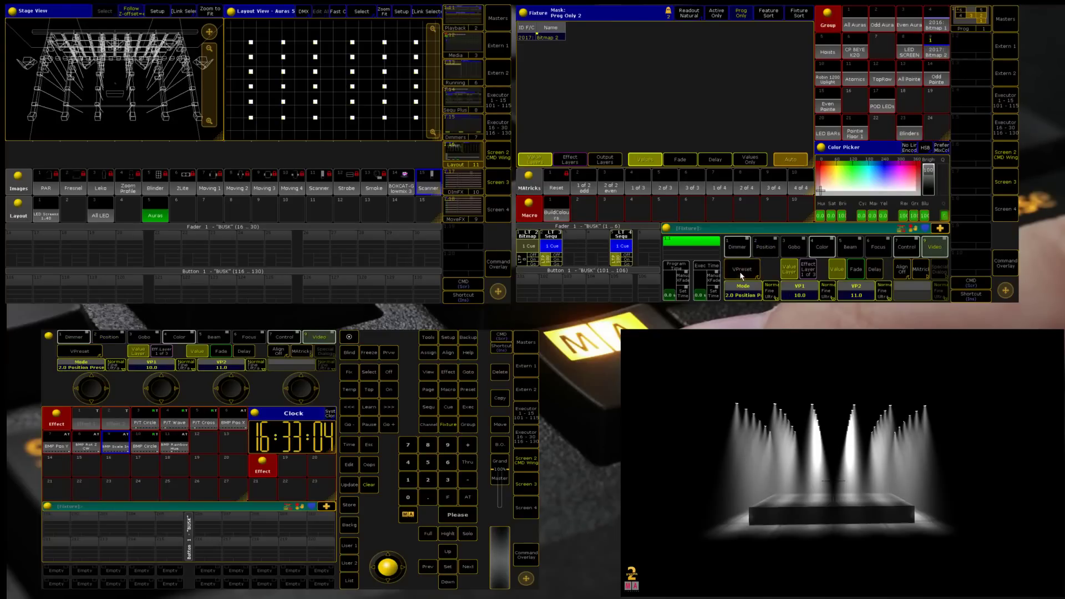
{"action": "left_click", "coordinate": [744, 290]}
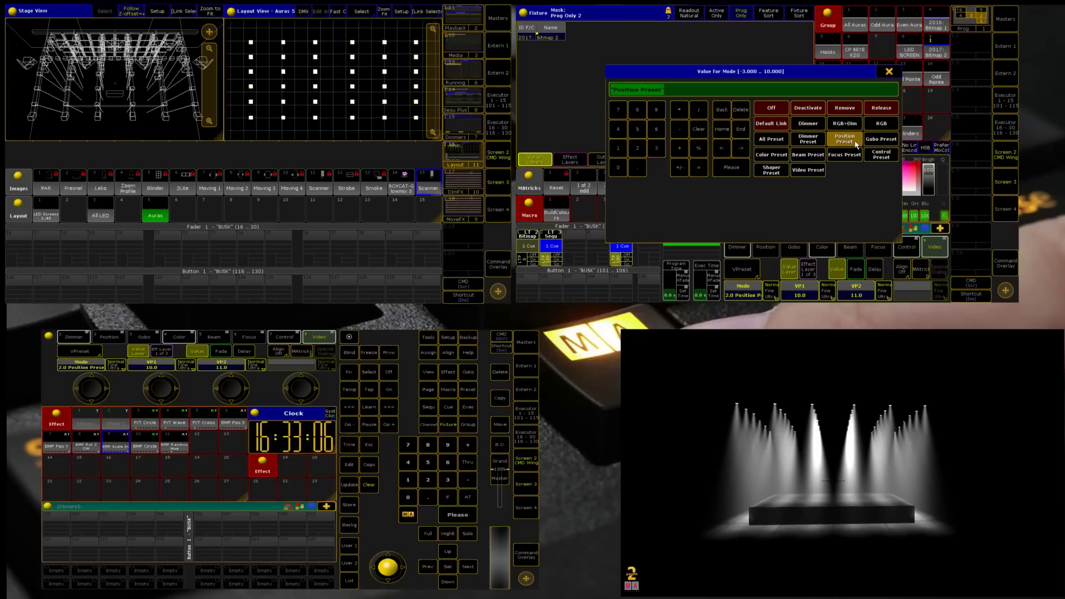
{"action": "left_click", "coordinate": [808, 126]}
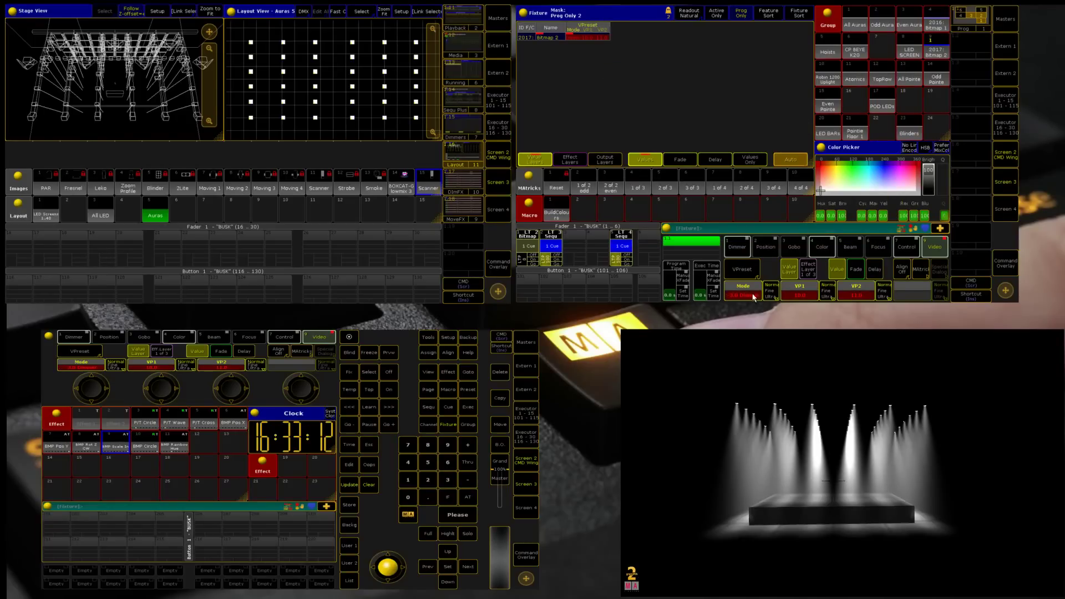
Apply the BMP Scale In, BMP Pos Y and BMP Rot Z CW effects to Bitmap 2 and clear the programmer.
{"action": "left_click", "coordinate": [123, 452]}
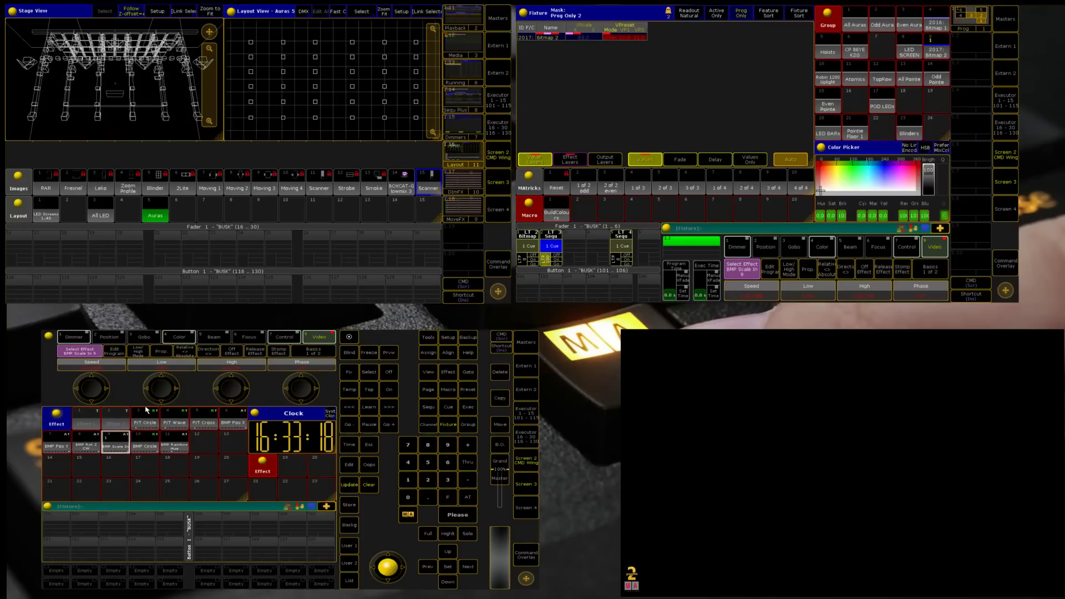
{"action": "left_click", "coordinate": [68, 448]}
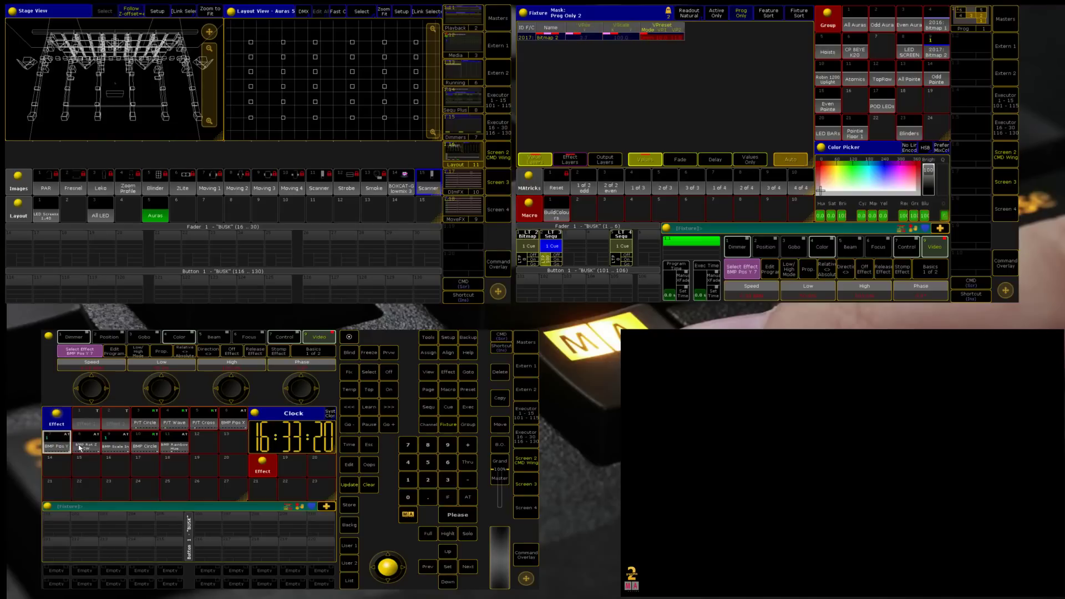
{"action": "left_click", "coordinate": [86, 446]}
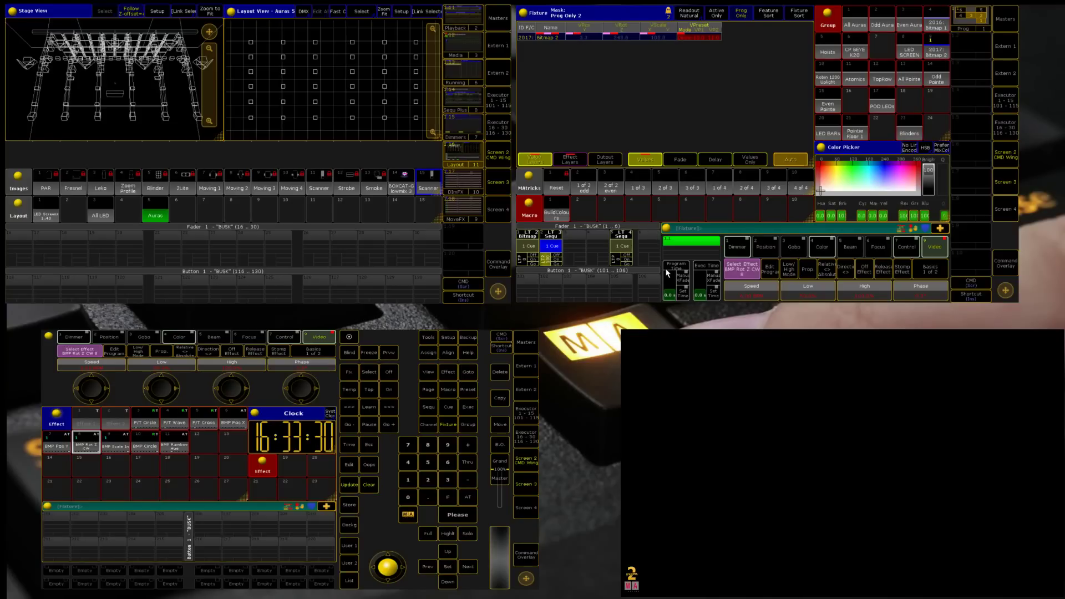
{"action": "key", "text": "BackSpace"}
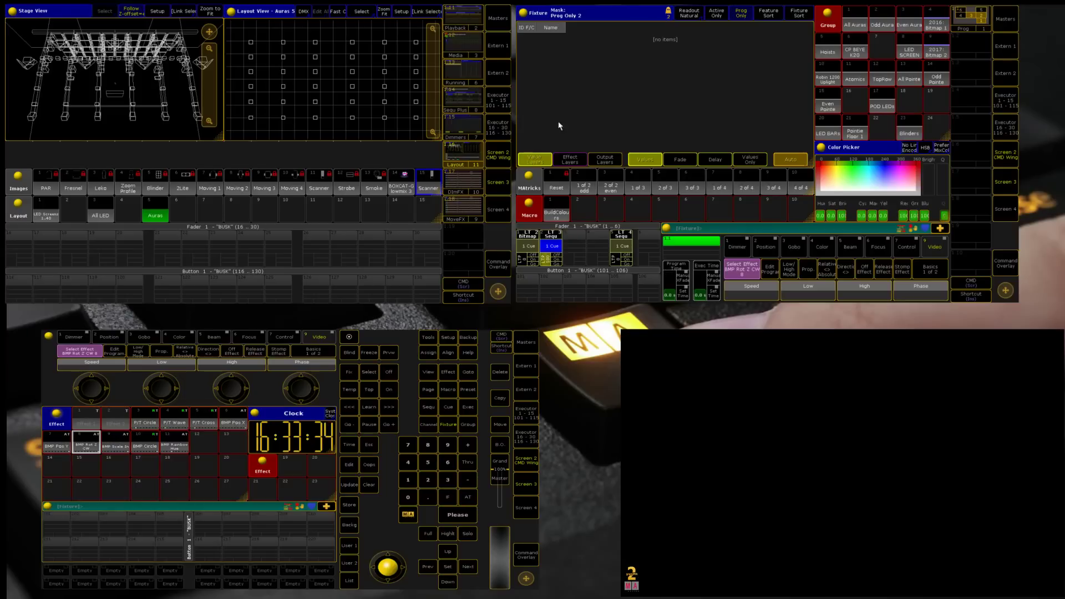
Draw a rectangle around all fixtures in the Auras layout and set its visualization to Bitmap_XY.
{"action": "left_click", "coordinate": [408, 12]}
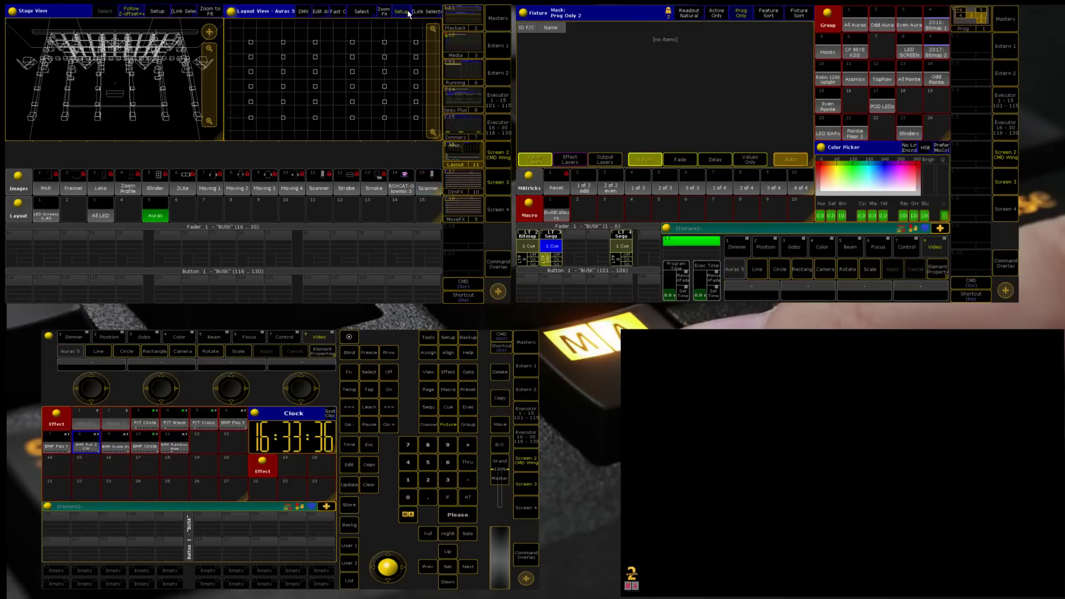
{"action": "left_click", "coordinate": [937, 270]}
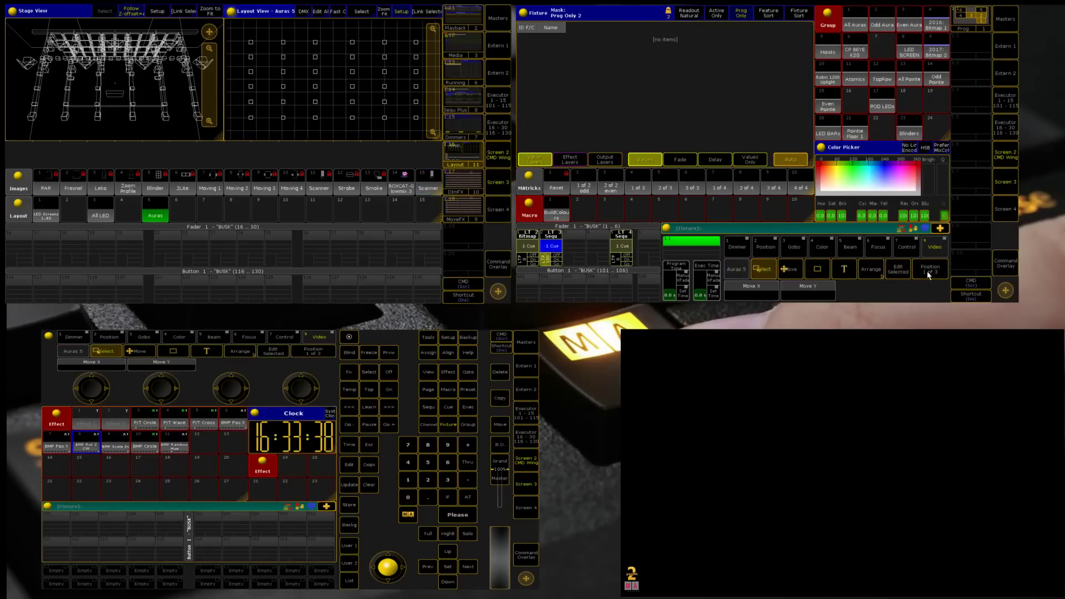
{"action": "left_click", "coordinate": [818, 269]}
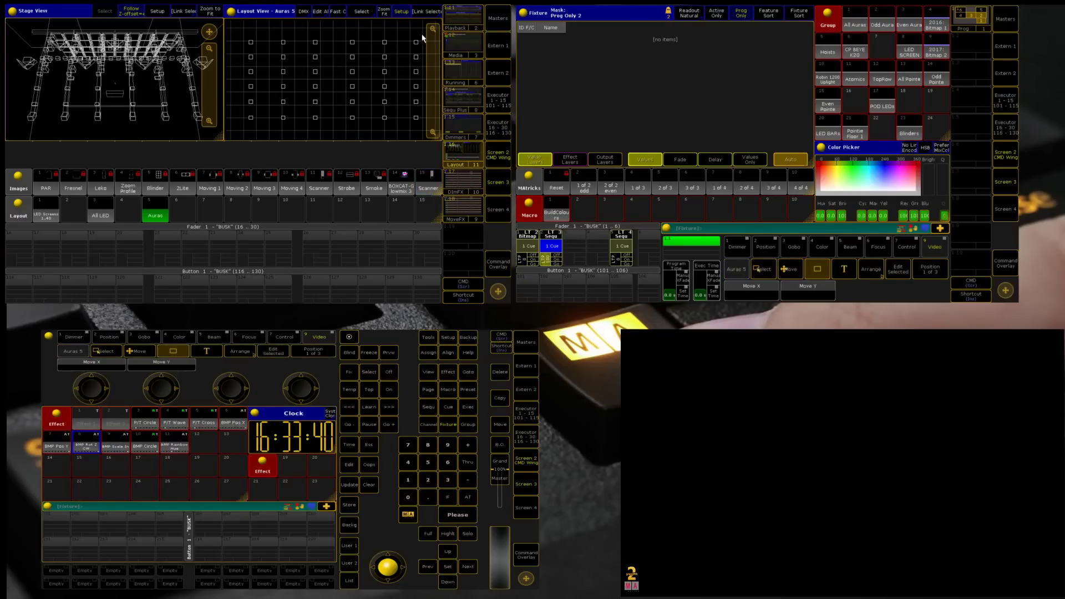
{"action": "left_click_drag", "start_coordinate": [424, 36], "coordinate": [244, 126]}
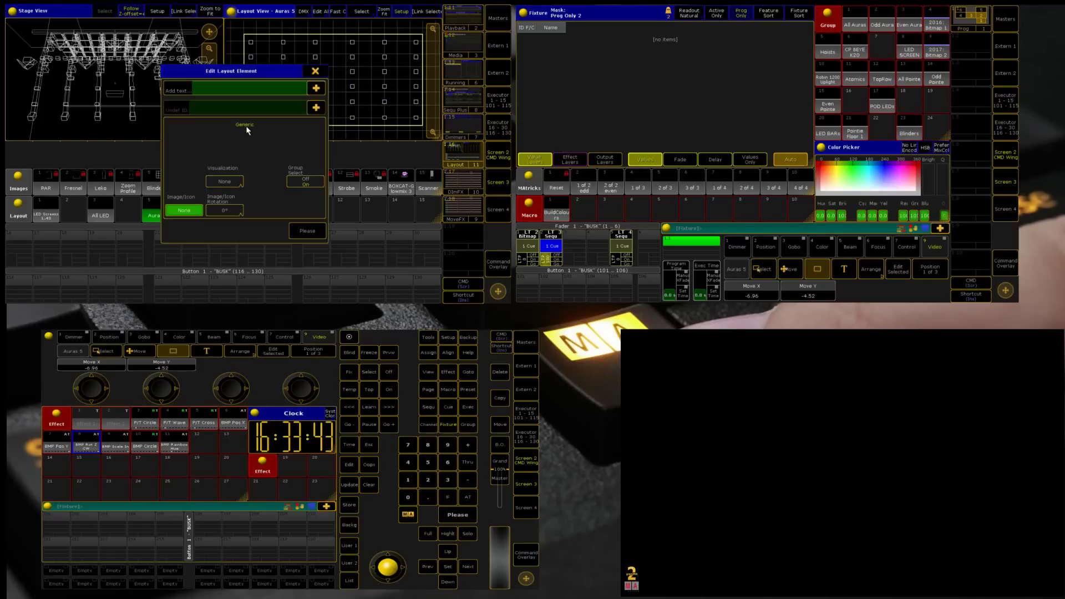
{"action": "left_click", "coordinate": [222, 182]}
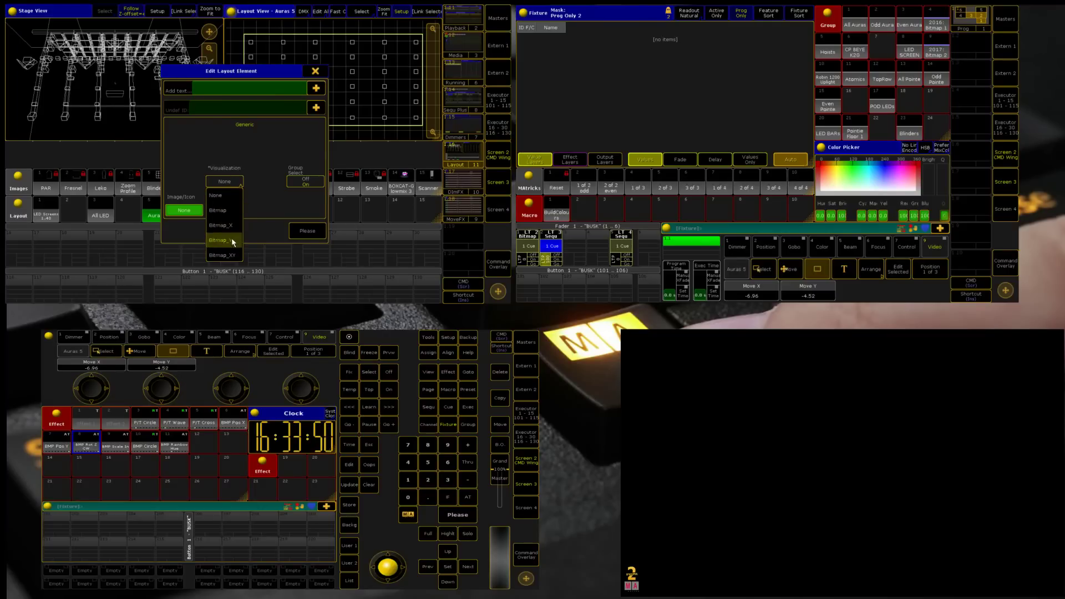
{"action": "left_click", "coordinate": [223, 256]}
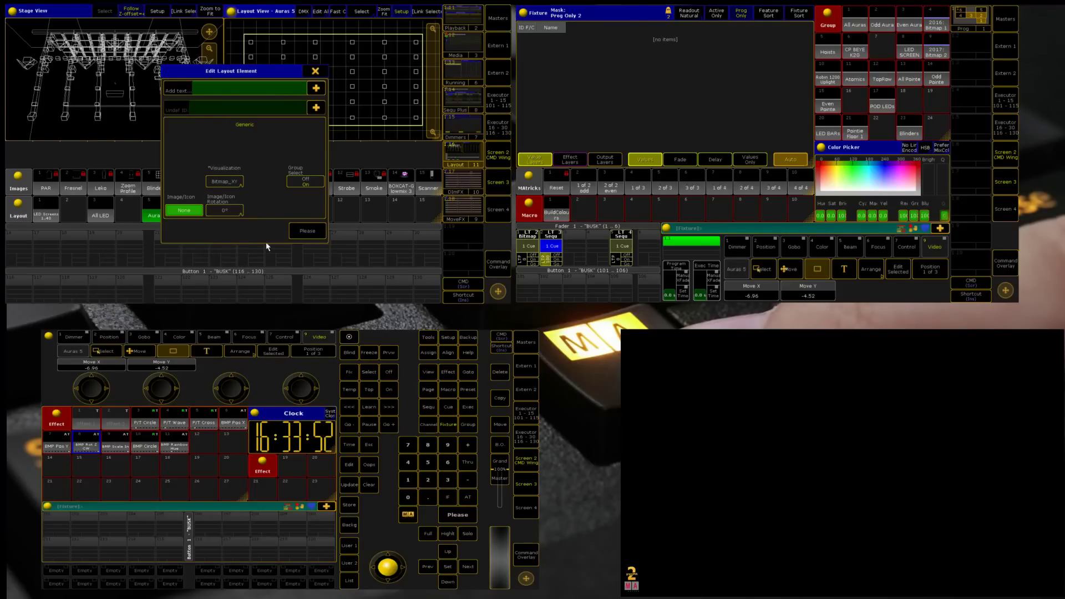
{"action": "left_click", "coordinate": [303, 234]}
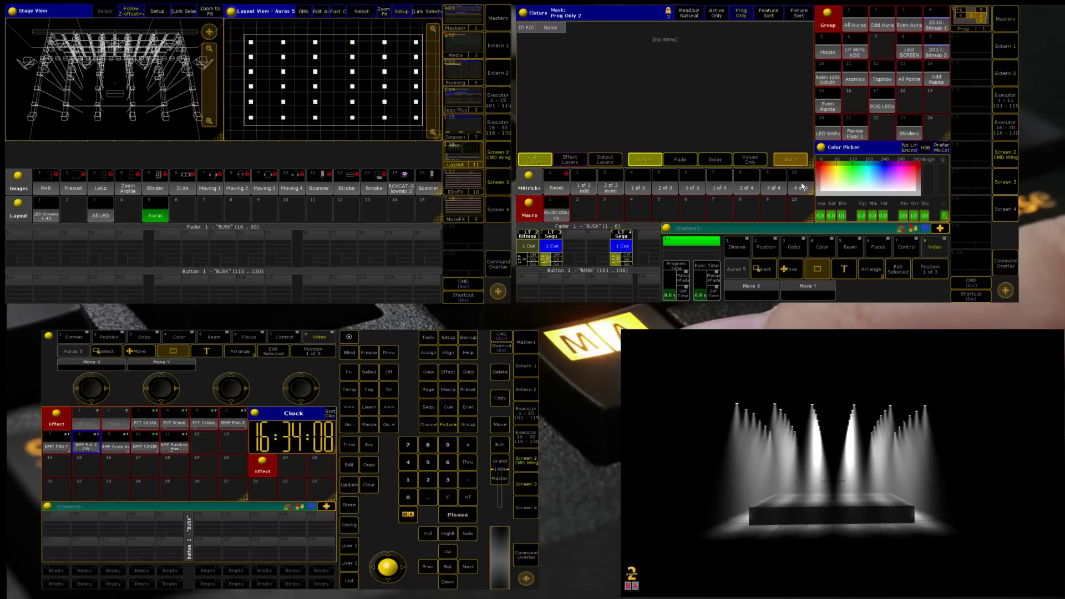
Apply the BMP Rot Z CW, BMP Pos Y and BMP Pos X effects to Bitmap 2.
{"action": "left_click", "coordinate": [937, 50]}
{"action": "left_click", "coordinate": [81, 452]}
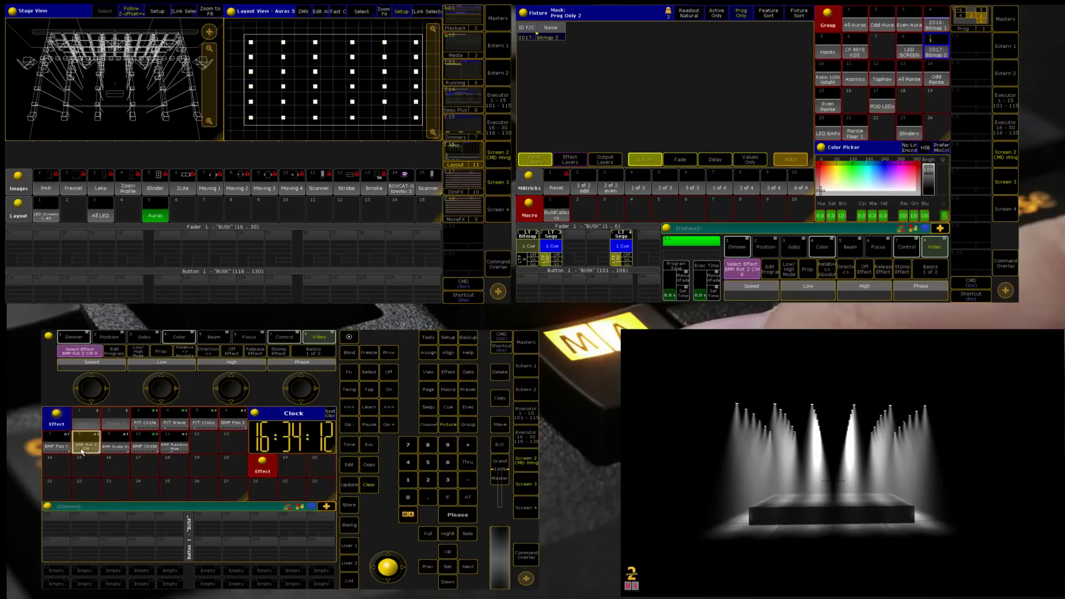
{"action": "left_click", "coordinate": [68, 442]}
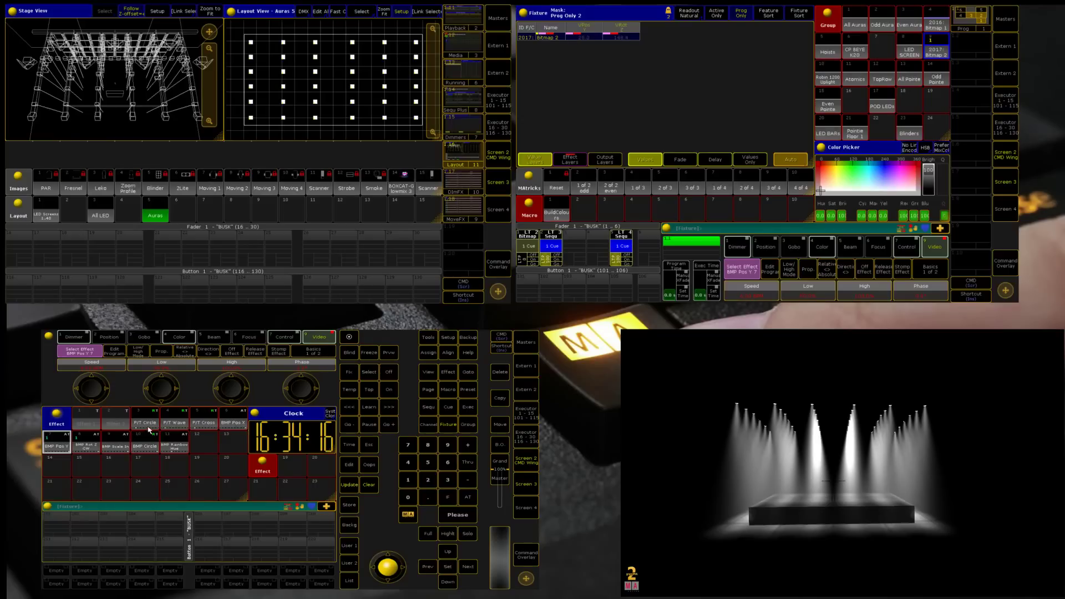
{"action": "left_click", "coordinate": [236, 425]}
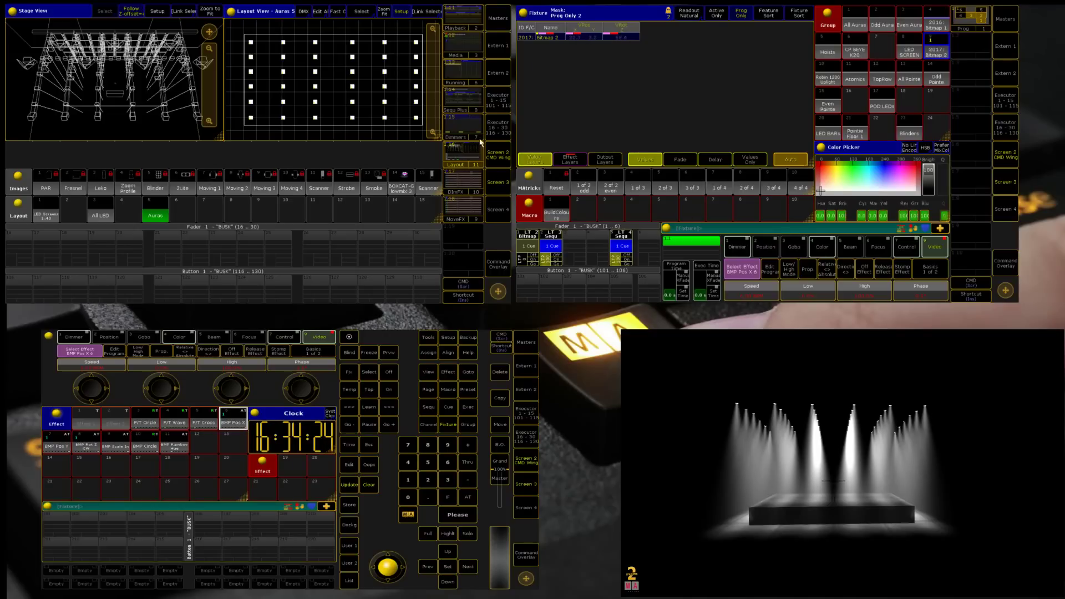
Set the visualization of the rectangle around the Auras layout fixtures to None.
{"action": "left_click", "coordinate": [366, 38]}
{"action": "left_click", "coordinate": [365, 38]}
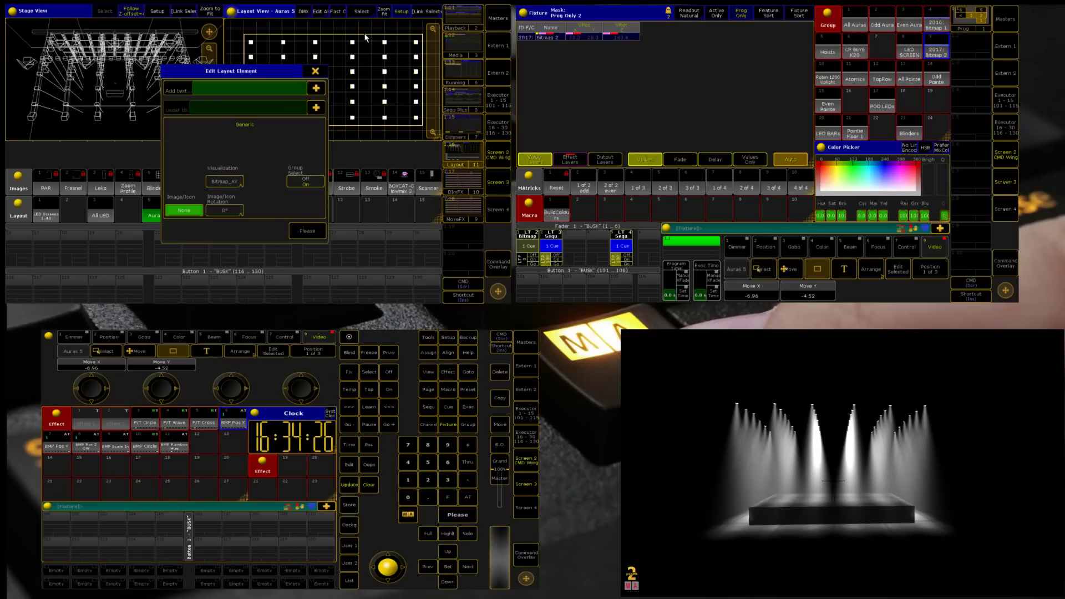
{"action": "left_click", "coordinate": [225, 182]}
{"action": "left_click", "coordinate": [228, 200]}
{"action": "left_click", "coordinate": [307, 231]}
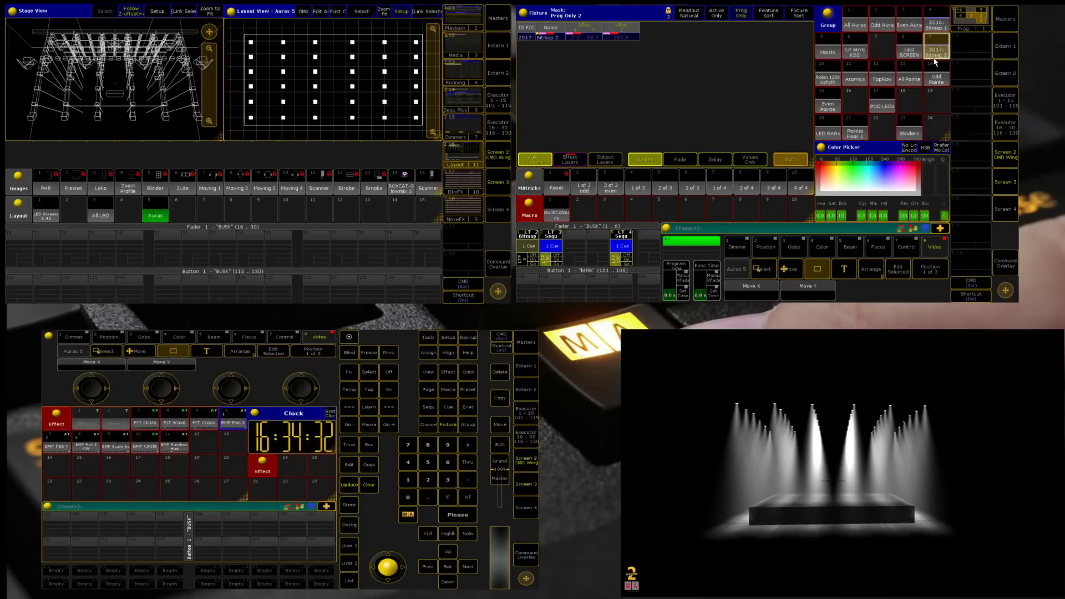
Assign Image 15 as the source image of Bitmap 2.
{"action": "left_click", "coordinate": [936, 246]}
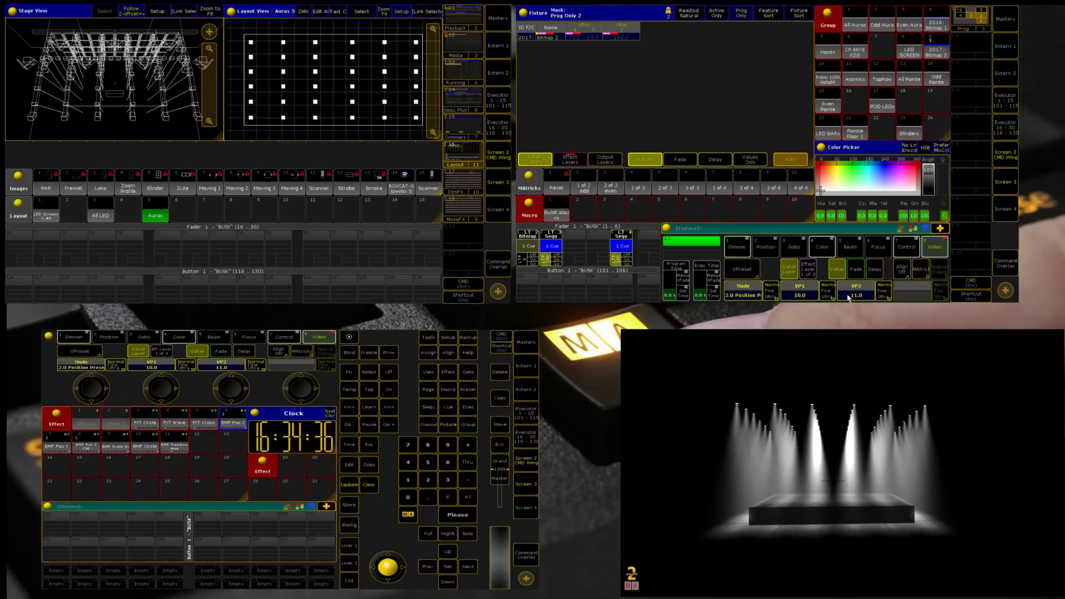
{"action": "left_click", "coordinate": [749, 269]}
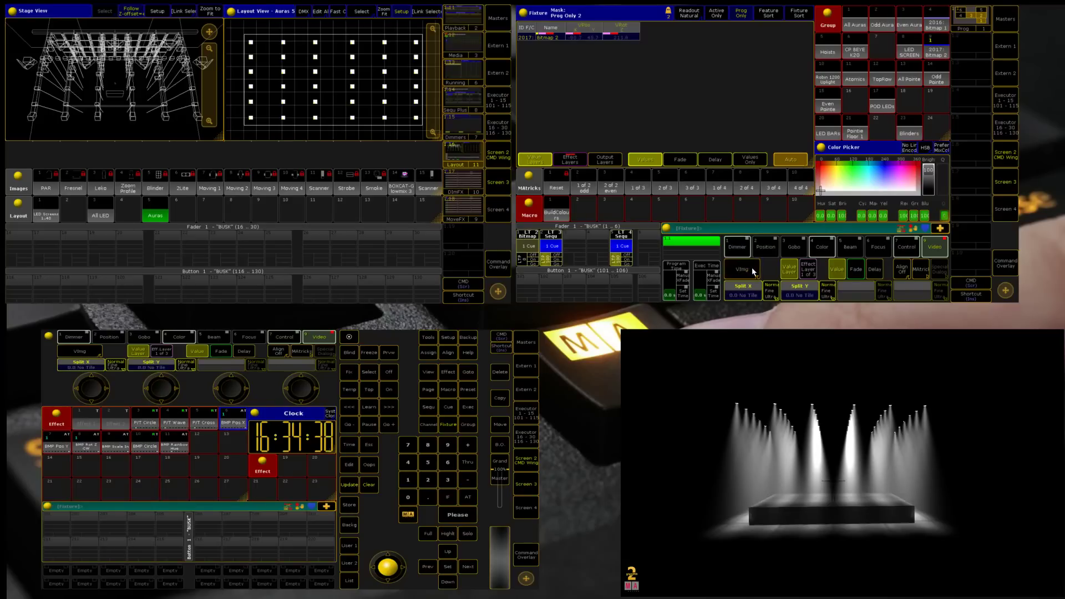
{"action": "left_click", "coordinate": [750, 268]}
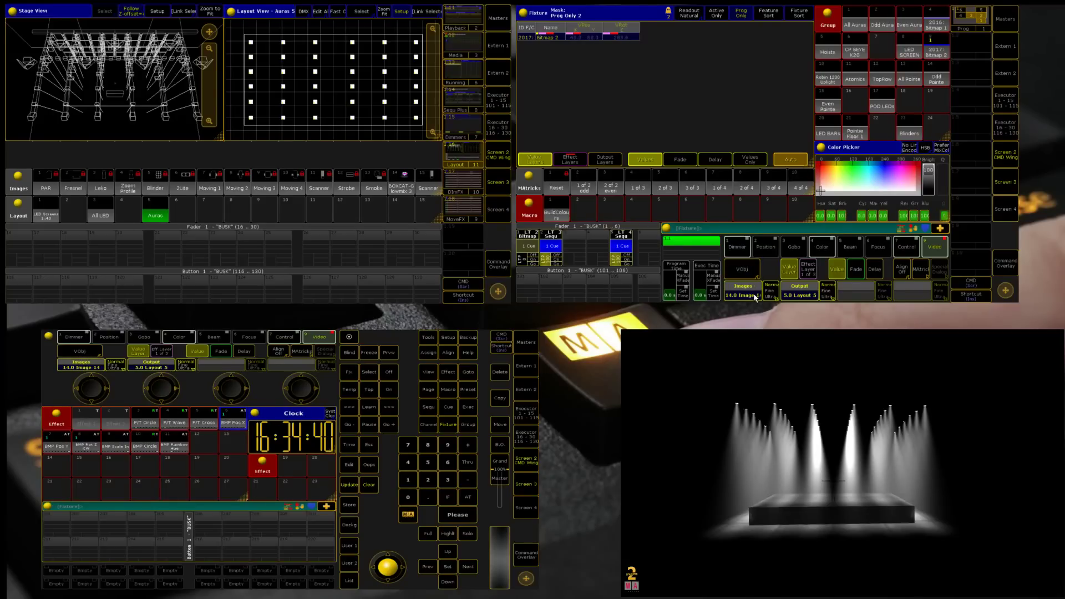
{"action": "left_click", "coordinate": [744, 289]}
{"action": "left_click", "coordinate": [774, 189]}
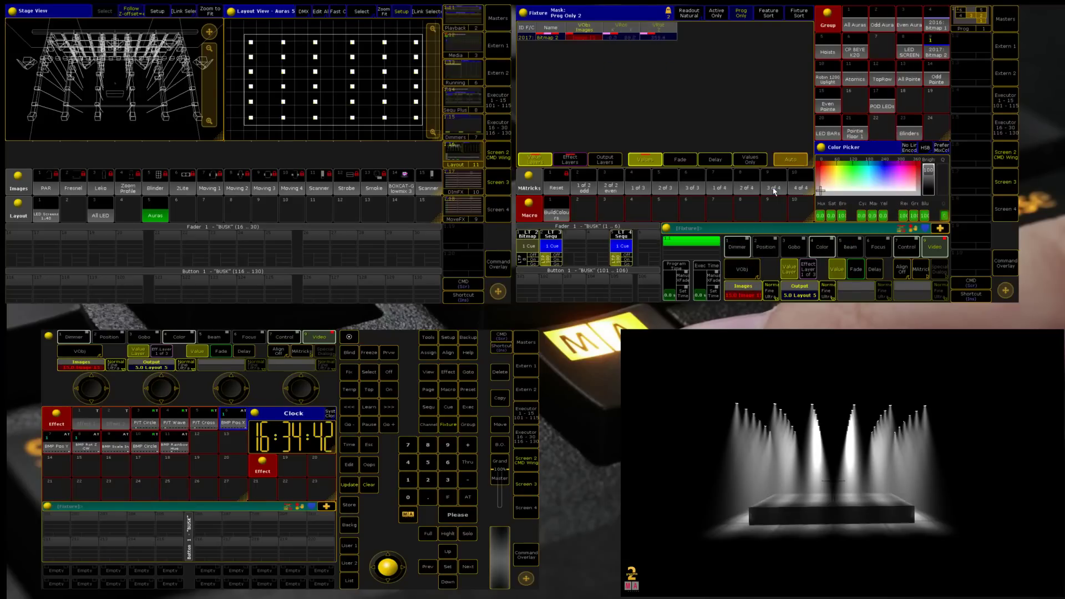
Adjust Bitmap 2's Z rotation and show the pan and tilt values of the All Auras group.
{"action": "left_click", "coordinate": [749, 278]}
{"action": "left_click", "coordinate": [751, 279]}
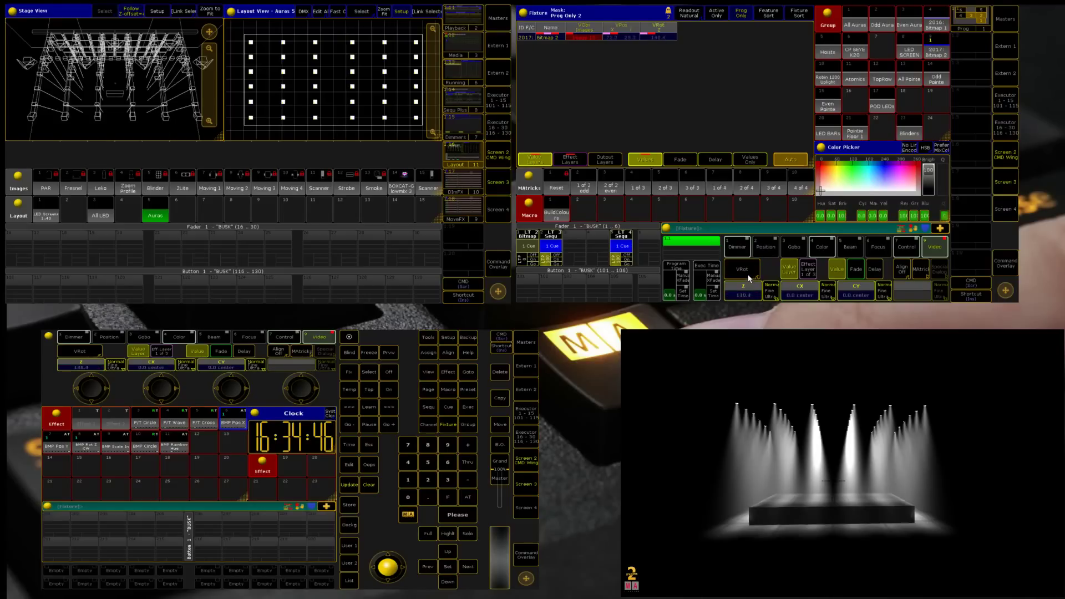
{"action": "scroll", "coordinate": [747, 267], "scroll_direction": "up", "scroll_amount": 3}
{"action": "left_click", "coordinate": [855, 25]}
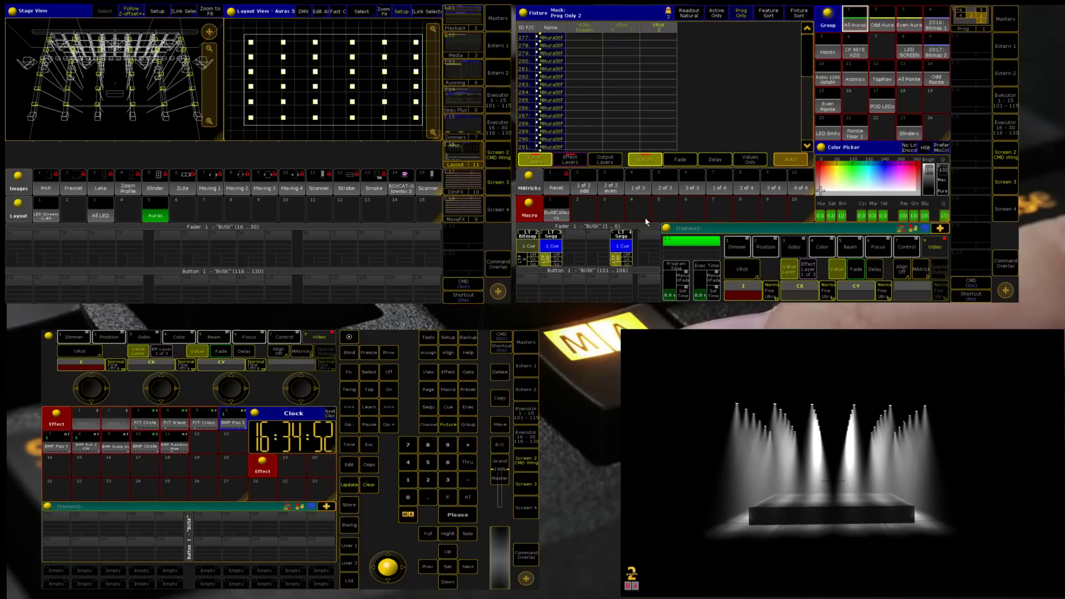
{"action": "left_click", "coordinate": [767, 244]}
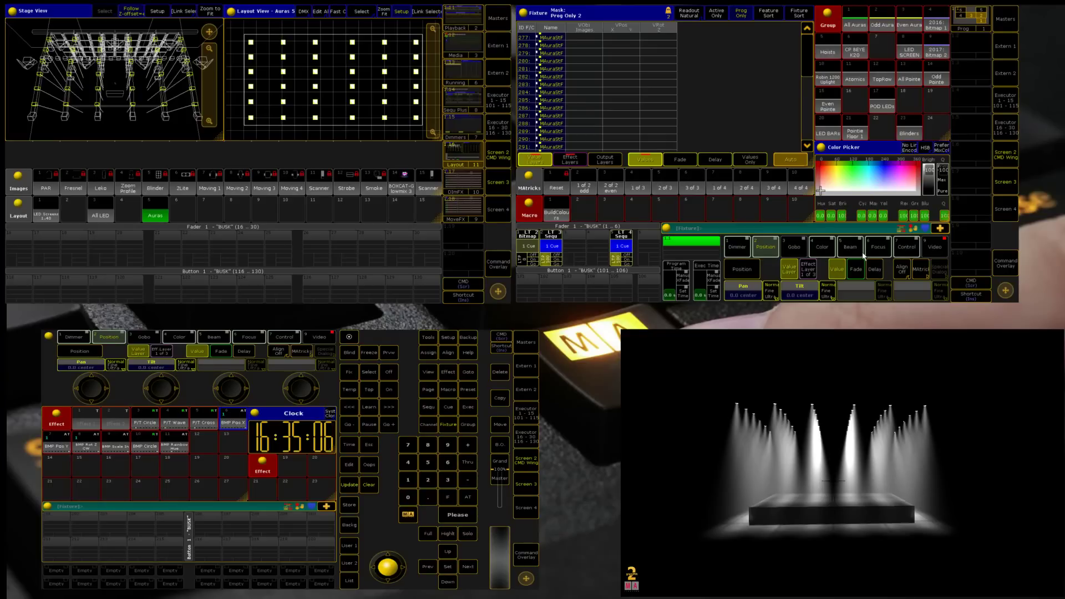
Switch Bitmap 2's video preset mode from Position Preset to Dimmer, and change it to RGB+Dim.
{"action": "left_click", "coordinate": [937, 51]}
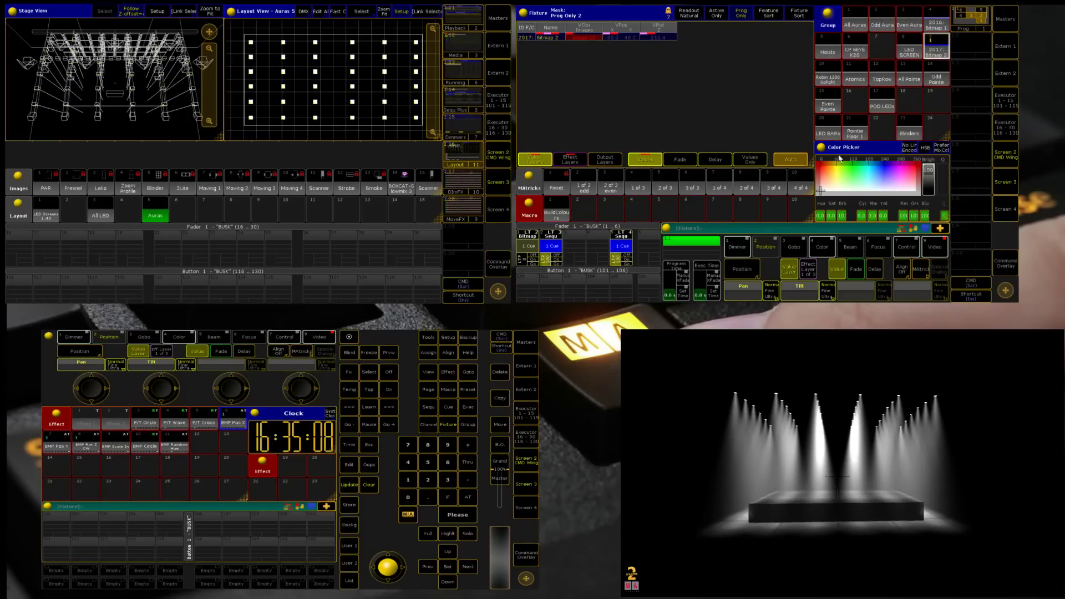
{"action": "left_click", "coordinate": [935, 247]}
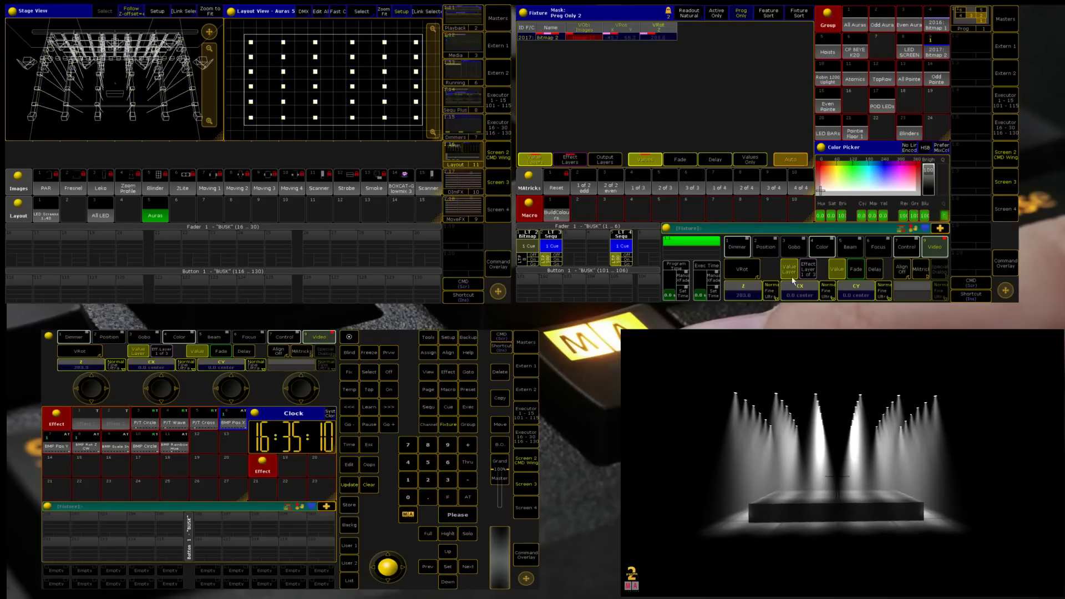
{"action": "left_click", "coordinate": [742, 268]}
{"action": "left_click", "coordinate": [743, 269]}
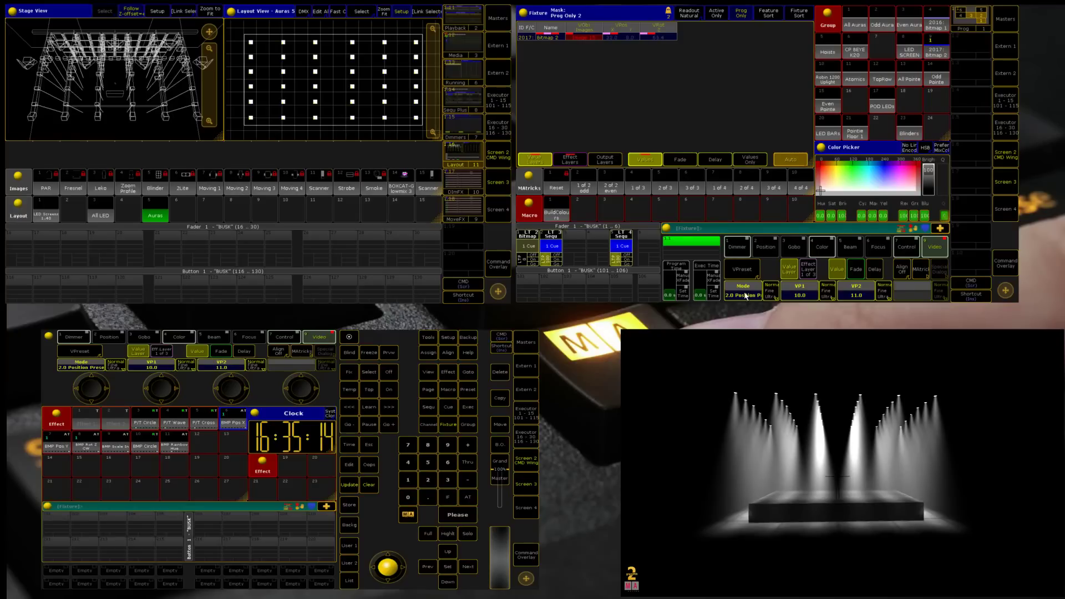
{"action": "left_click", "coordinate": [744, 292]}
{"action": "left_click", "coordinate": [809, 126]}
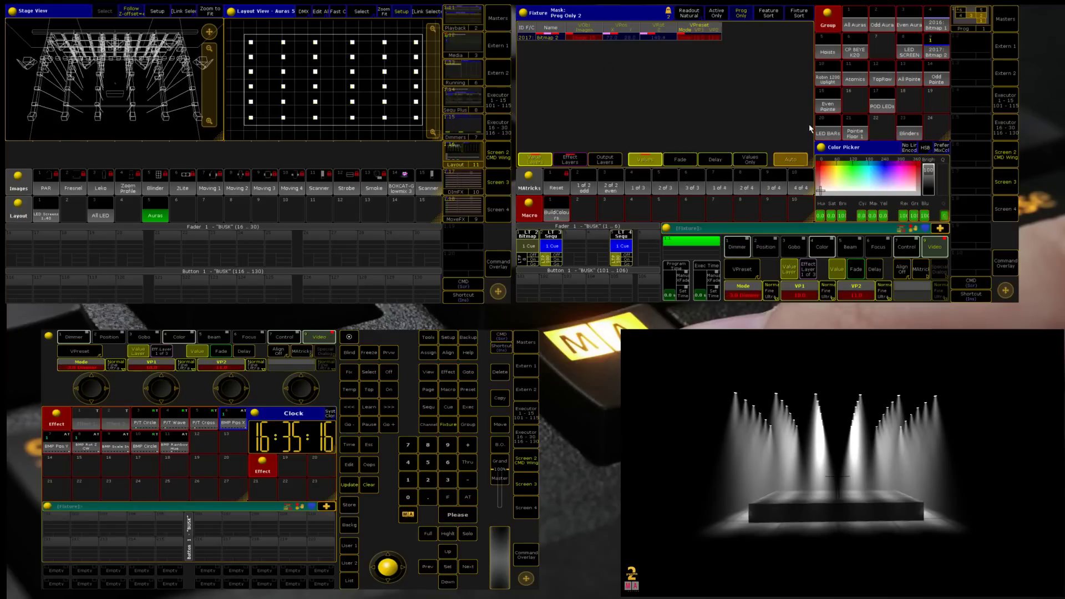
{"action": "left_click", "coordinate": [762, 286]}
{"action": "left_click", "coordinate": [843, 125]}
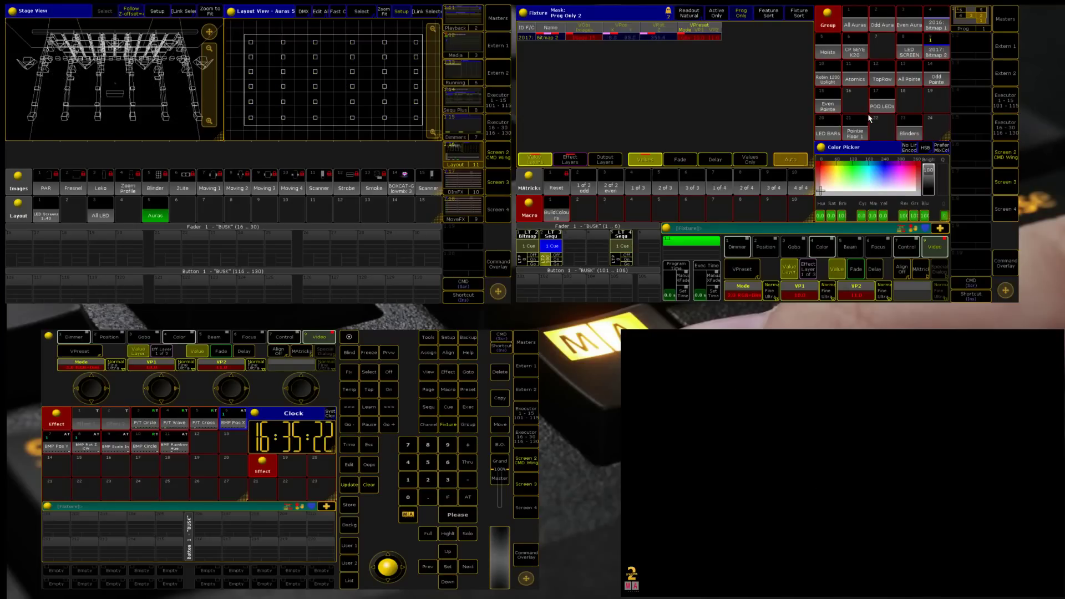
Clear the programmer and output Bitmap 2 to Layout 5, trying Image 14 and settling on Image 15 as its source.
{"action": "key", "text": "Delete"}
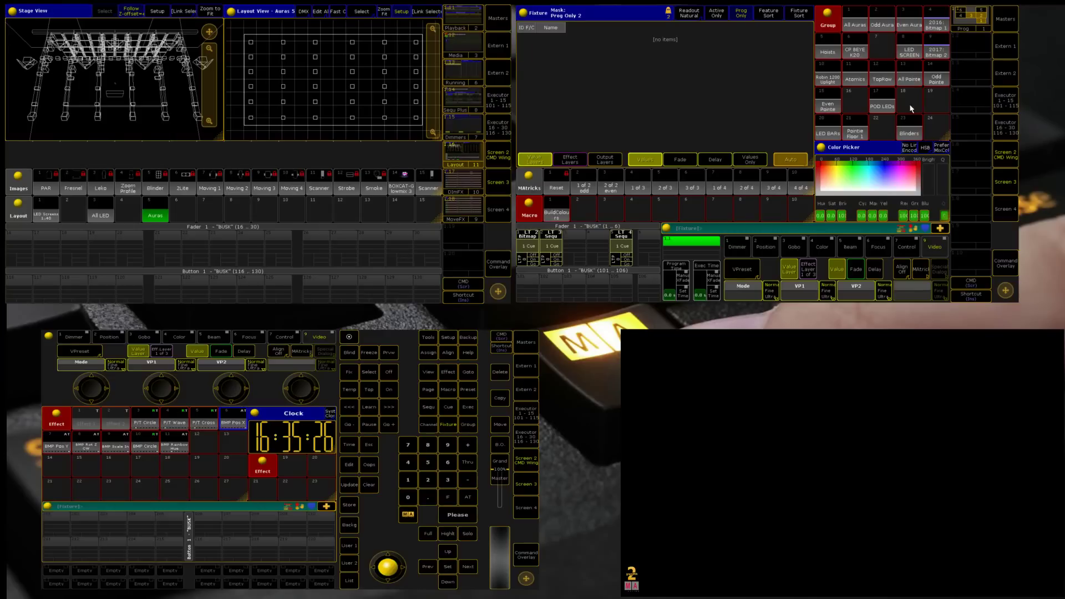
{"action": "left_click", "coordinate": [943, 54]}
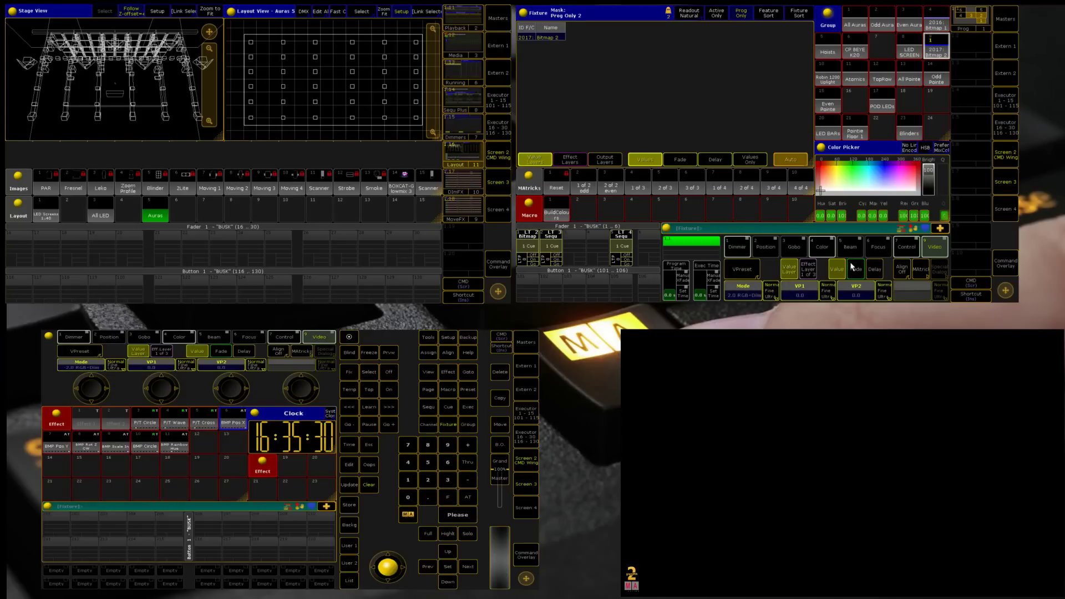
{"action": "left_click", "coordinate": [739, 272]}
{"action": "left_click", "coordinate": [737, 271]}
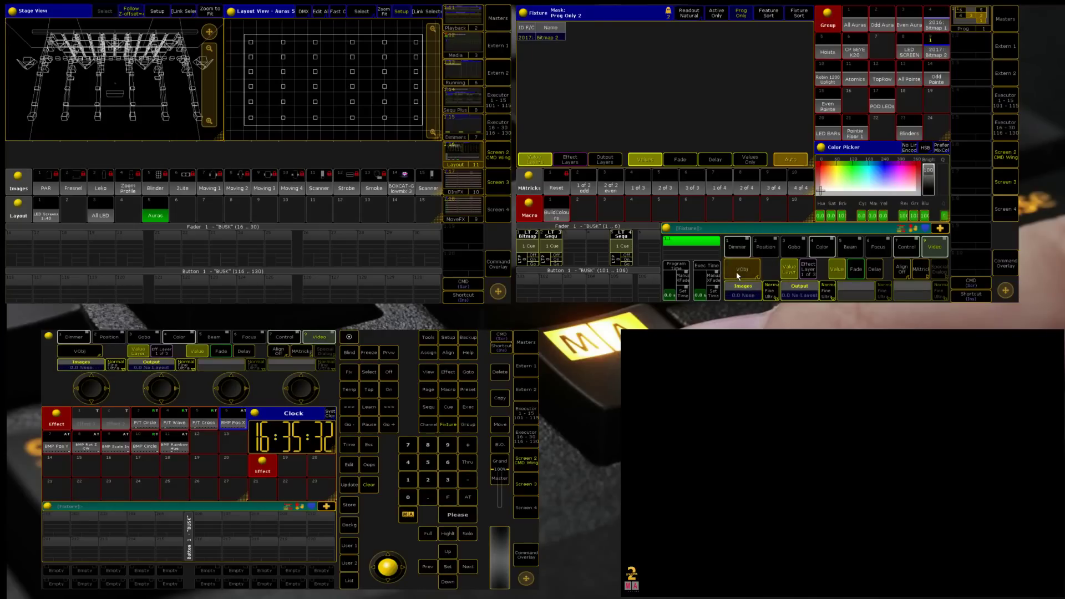
{"action": "left_click", "coordinate": [742, 285]}
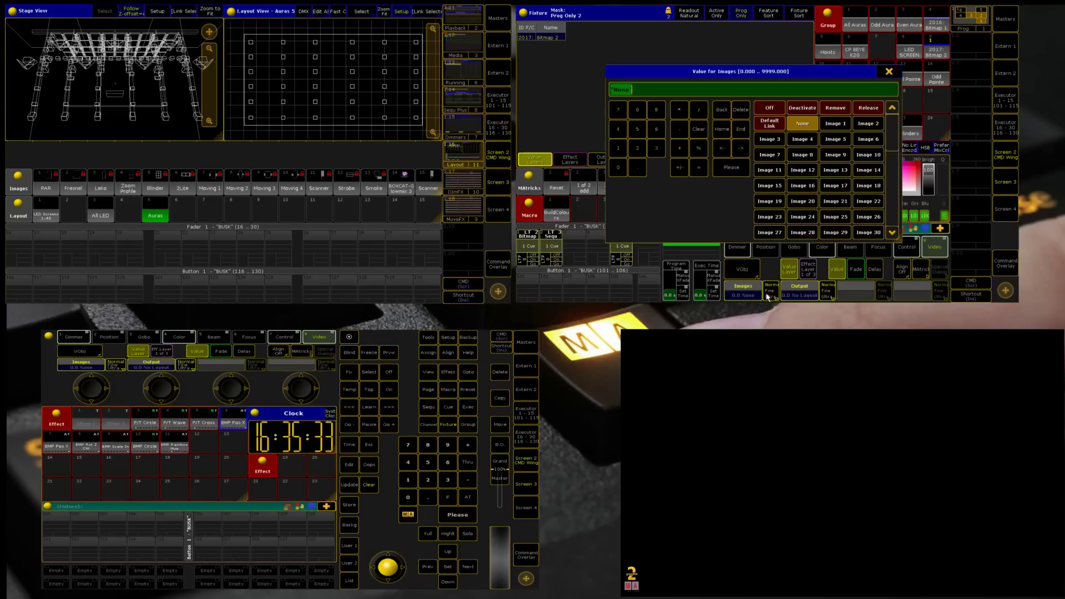
{"action": "left_click", "coordinate": [869, 170]}
{"action": "left_click", "coordinate": [799, 291]}
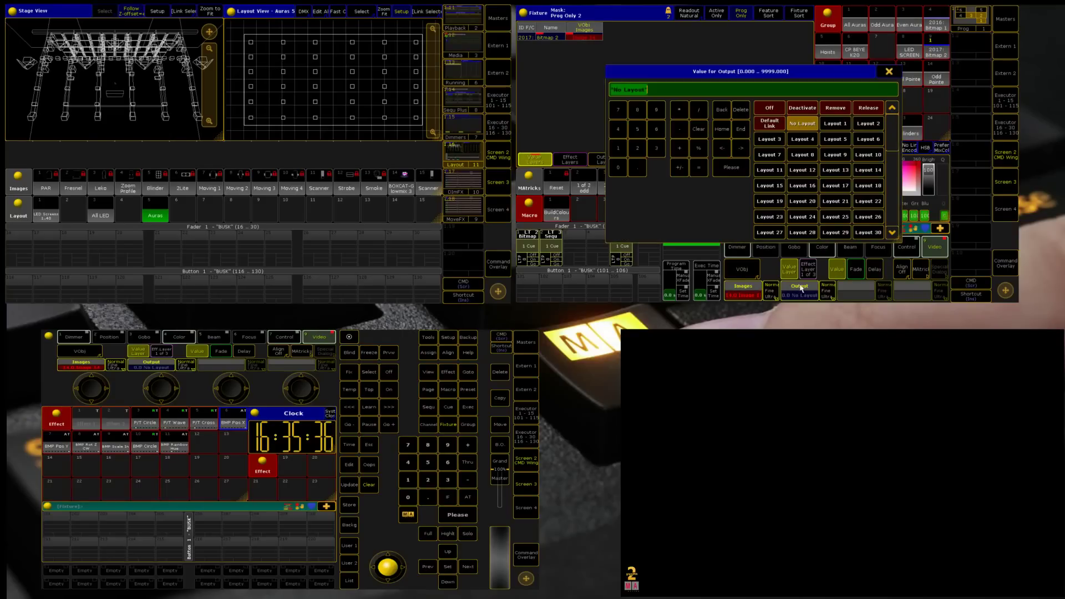
{"action": "left_click", "coordinate": [844, 141]}
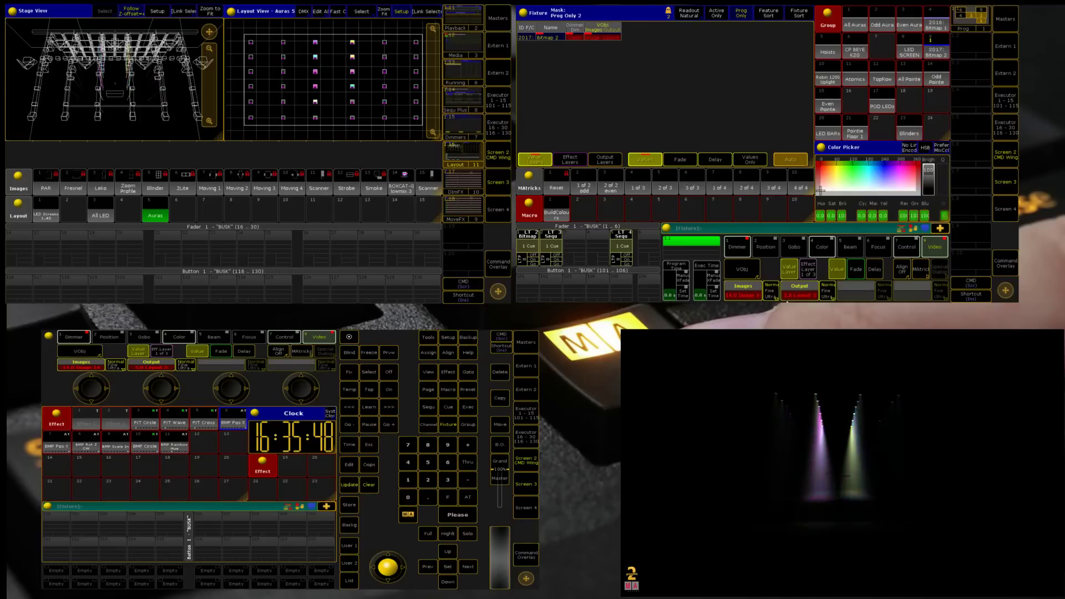
{"action": "left_click", "coordinate": [750, 297]}
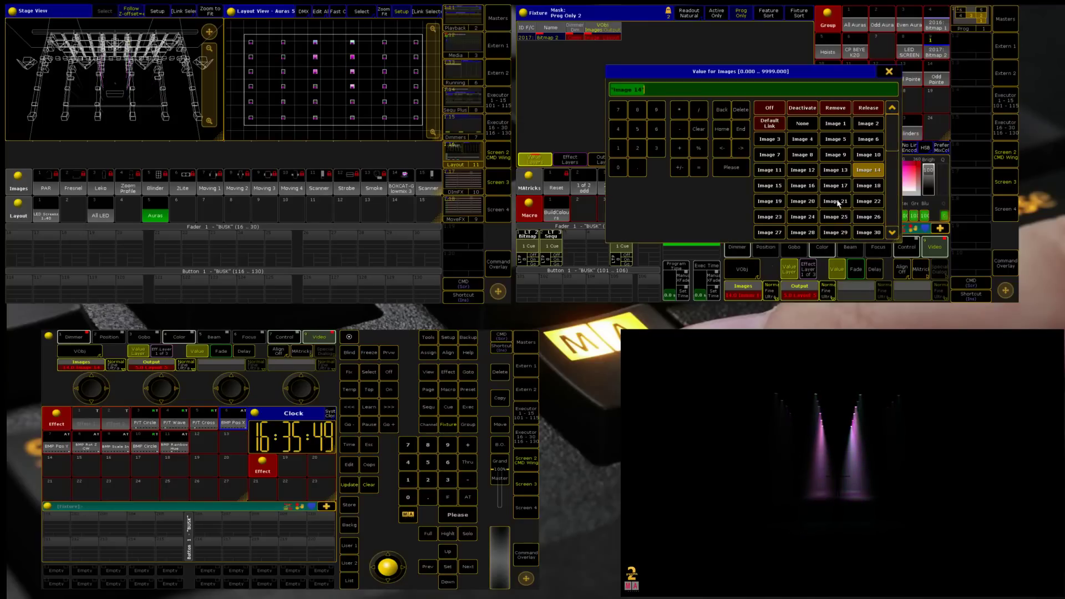
{"action": "left_click", "coordinate": [773, 188]}
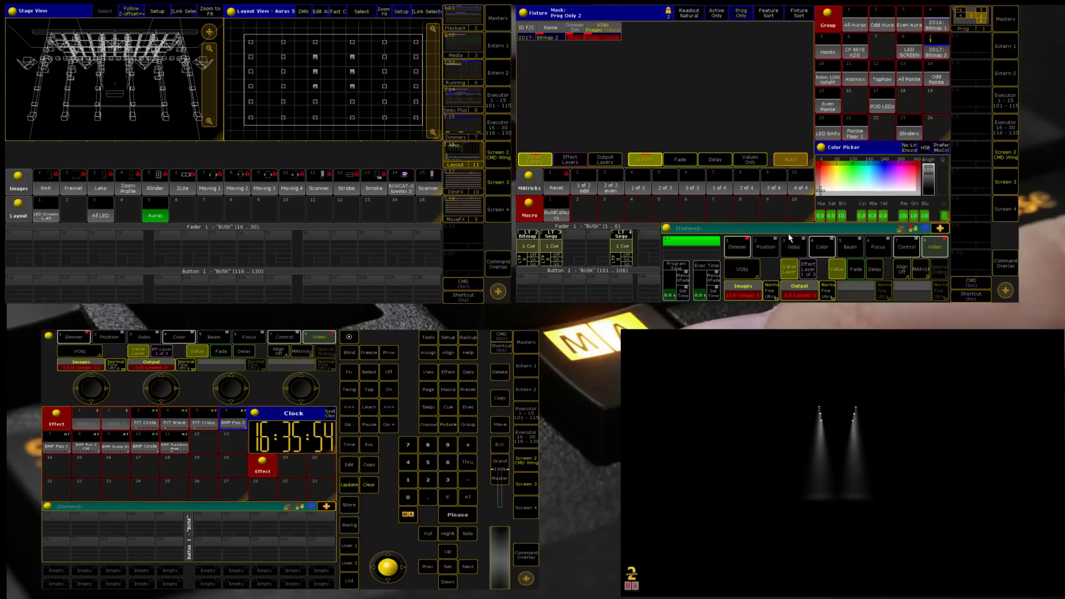
Try the BMP Pos Y effect on Bitmap 2, switch it off, and apply the BMP Pos X effect instead.
{"action": "left_click", "coordinate": [56, 446]}
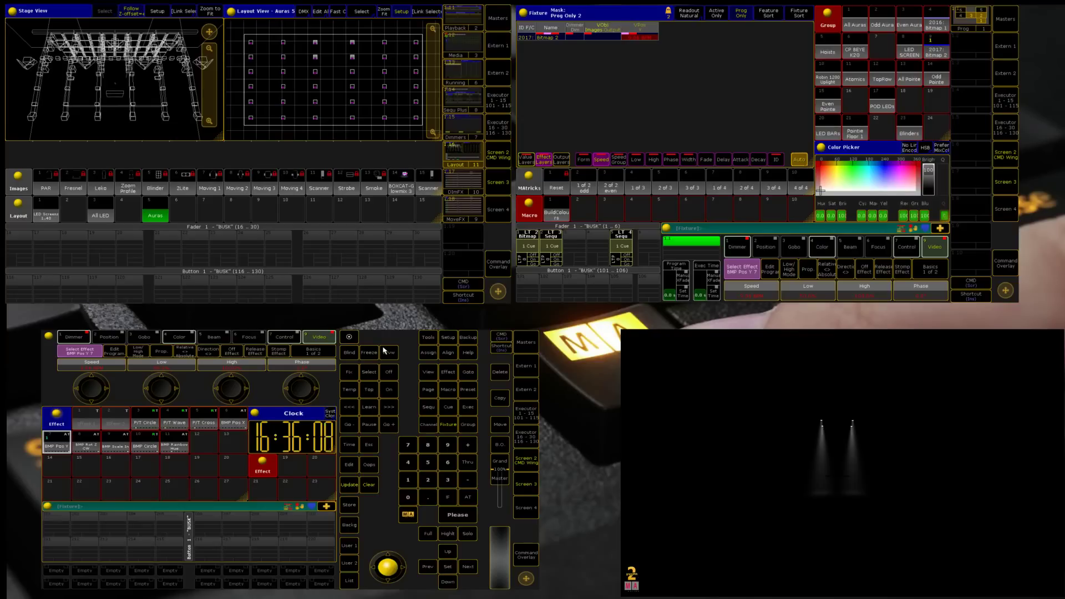
{"action": "key", "text": "o"}
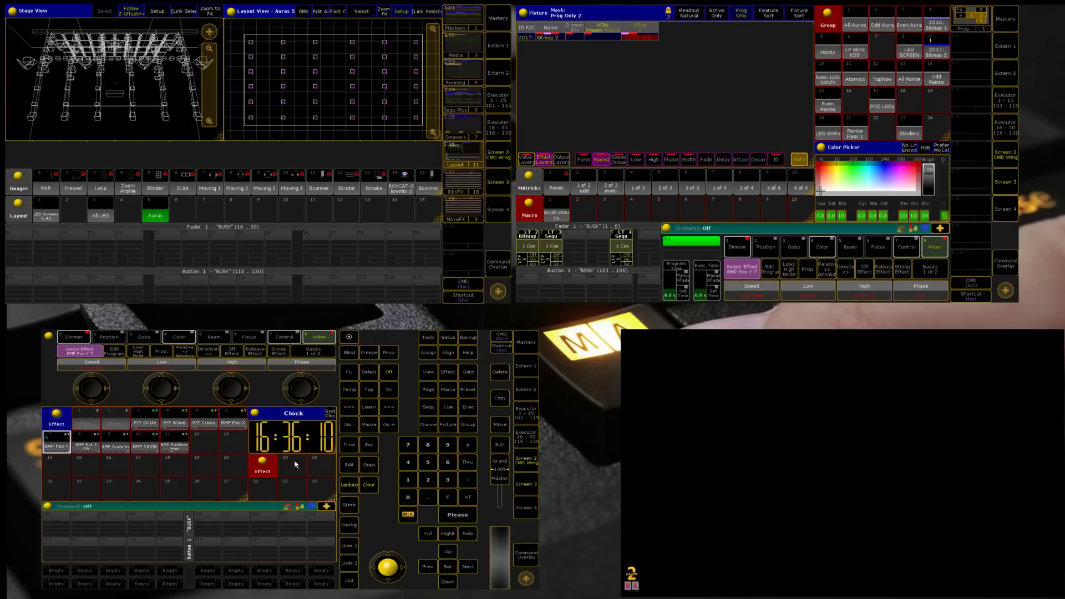
{"action": "left_click", "coordinate": [62, 441]}
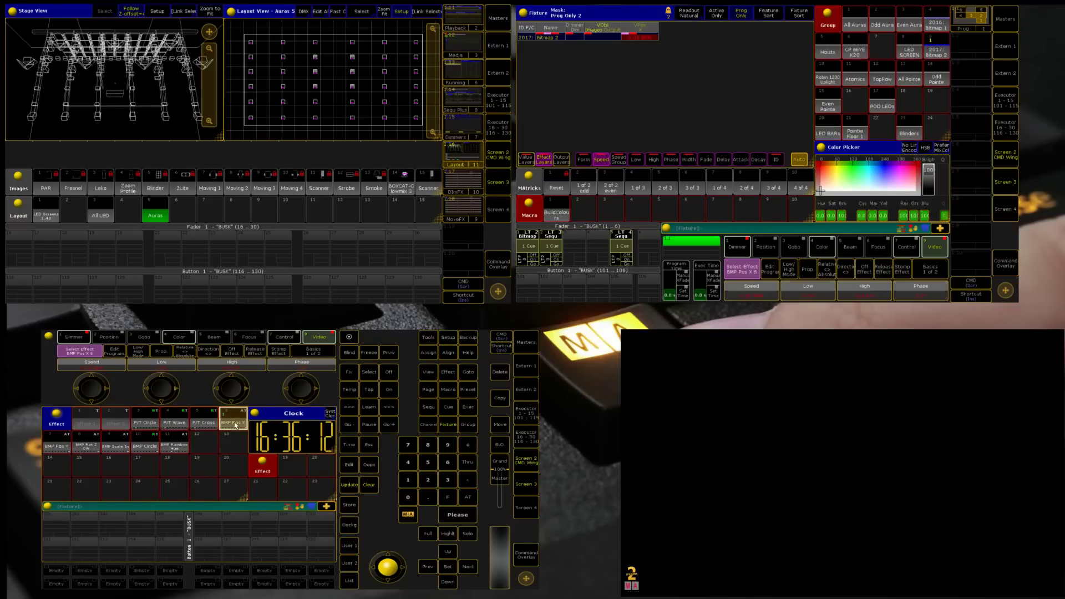
{"action": "left_click", "coordinate": [232, 417]}
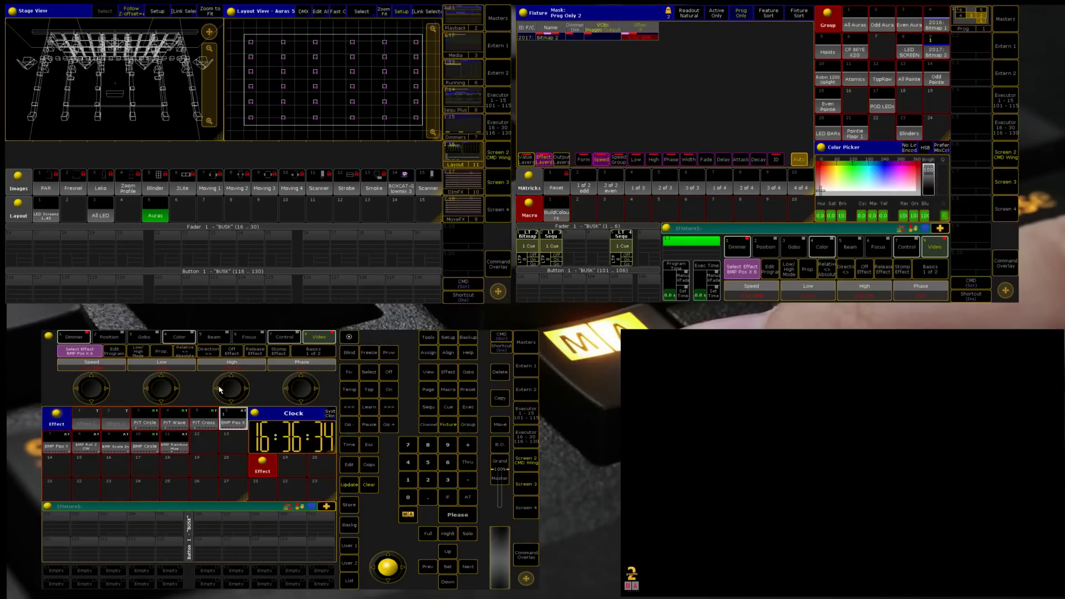
Adjust the low, high and speed values of the BMP Pos X effect on Bitmap 2.
{"action": "scroll", "coordinate": [220, 390], "scroll_direction": "up", "scroll_amount": 2}
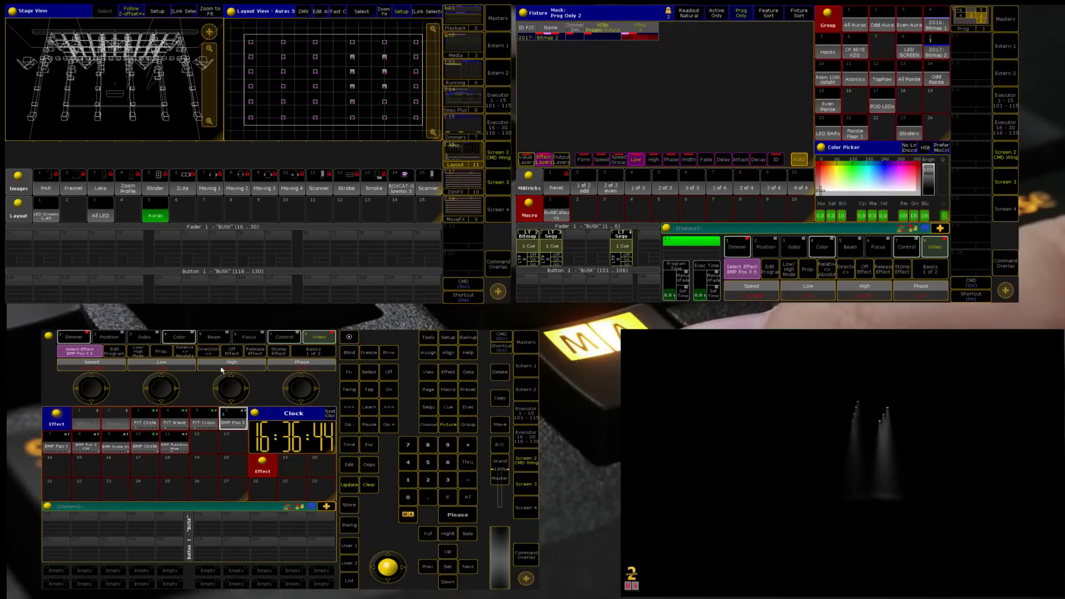
{"action": "left_click", "coordinate": [161, 364]}
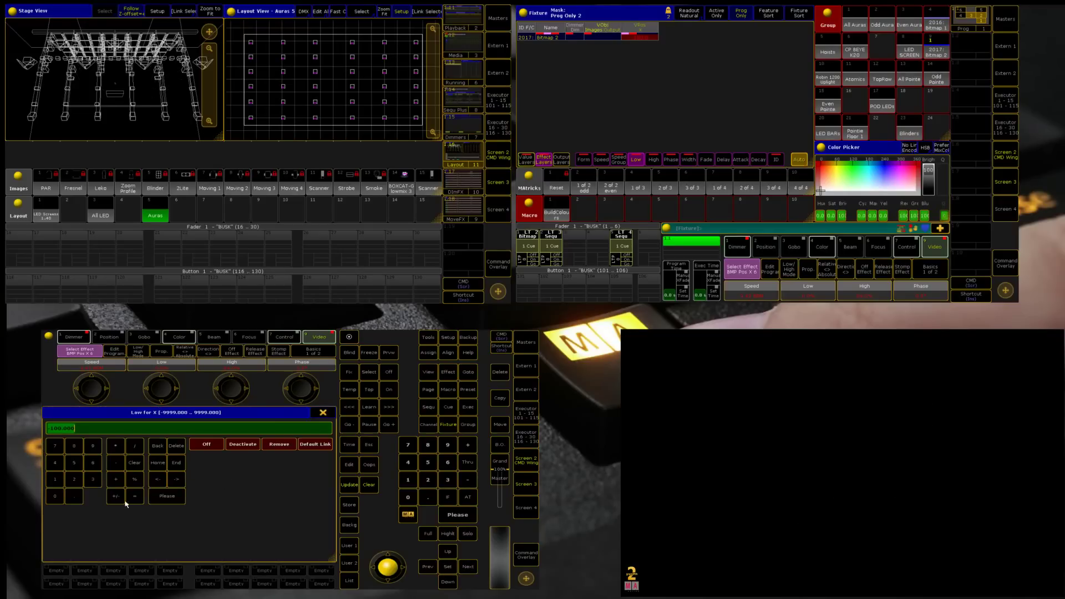
{"action": "left_click", "coordinate": [55, 481]}
{"action": "left_click", "coordinate": [167, 496]}
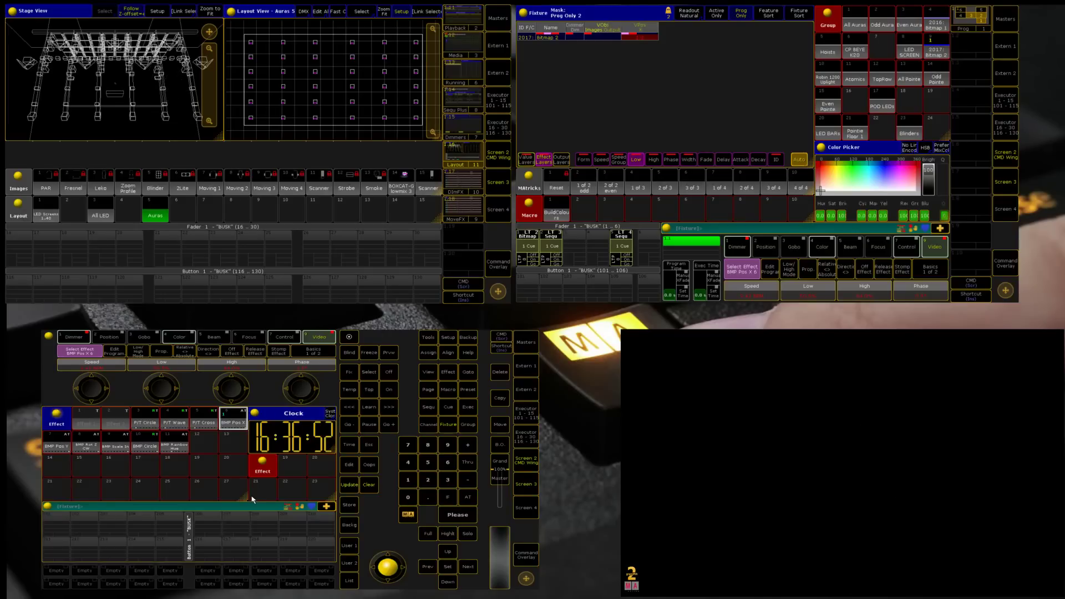
{"action": "left_click", "coordinate": [164, 376]}
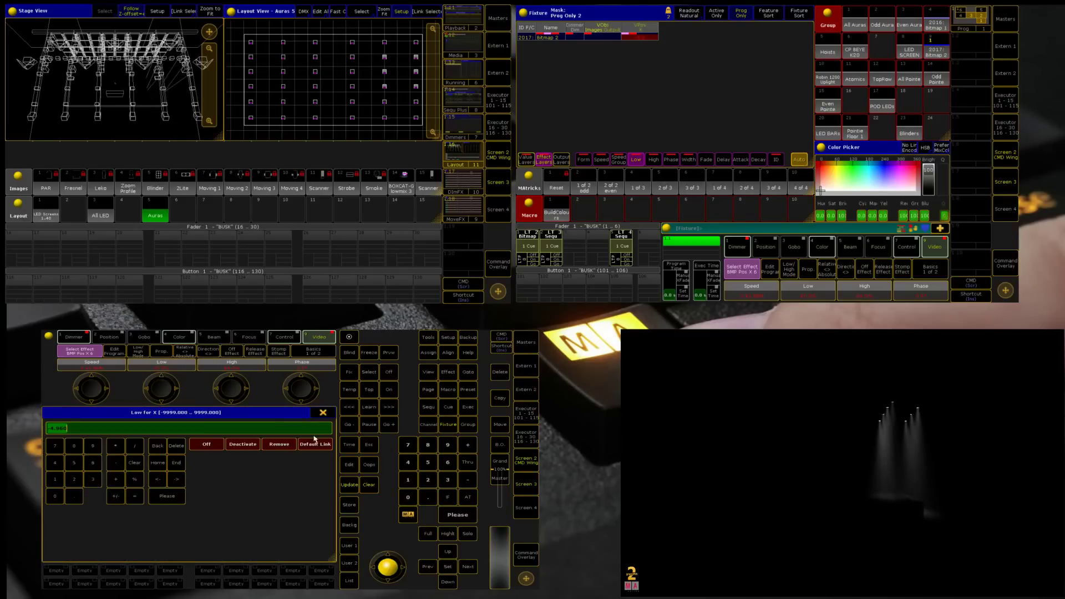
{"action": "left_click", "coordinate": [55, 479]}
{"action": "left_click", "coordinate": [167, 496]}
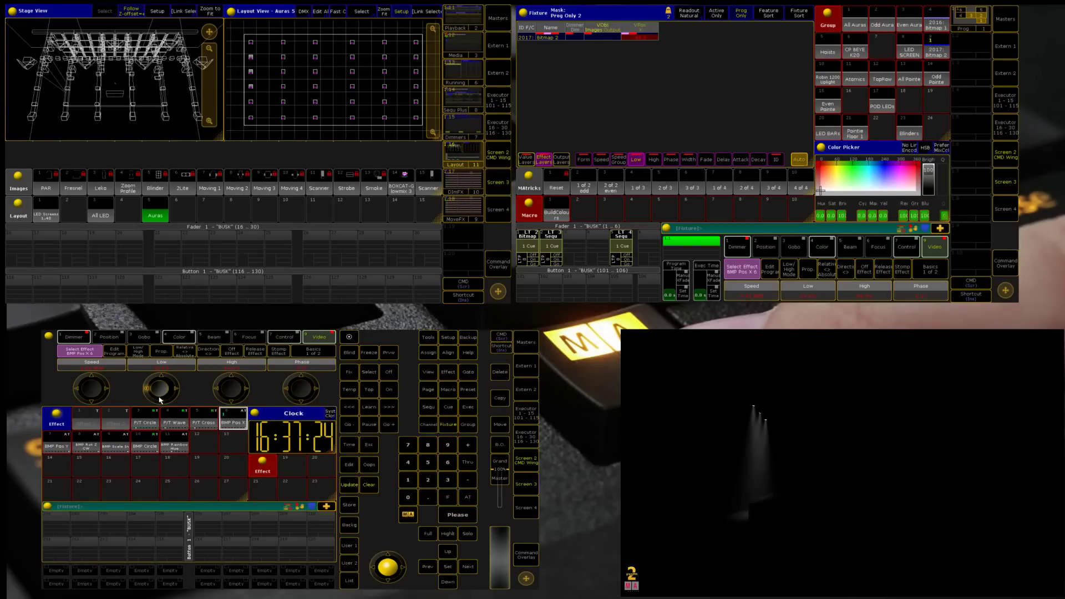
{"action": "left_click", "coordinate": [138, 355]}
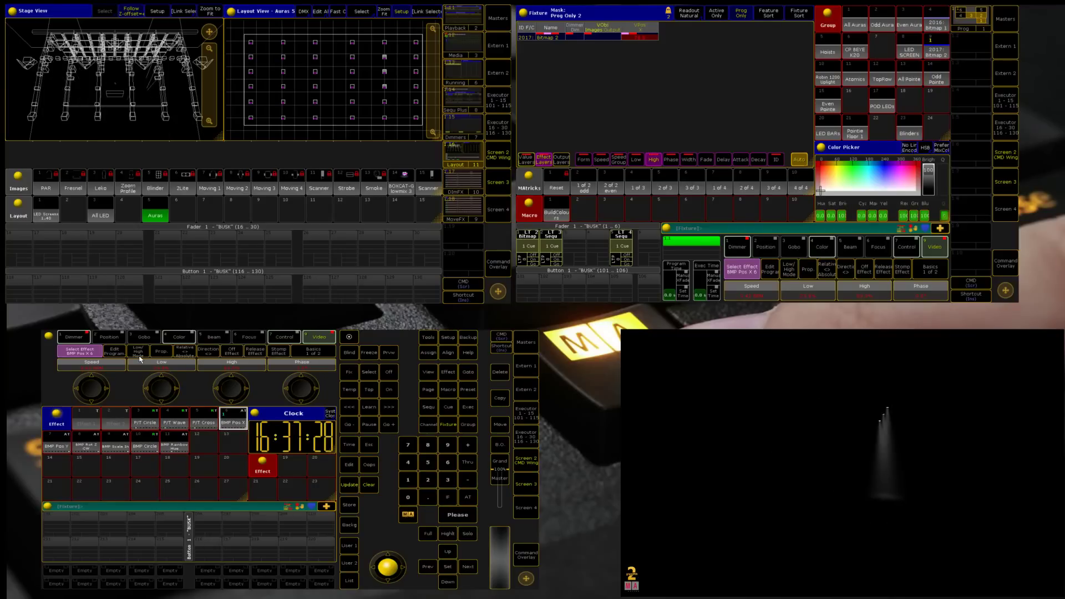
{"action": "left_click", "coordinate": [138, 355]}
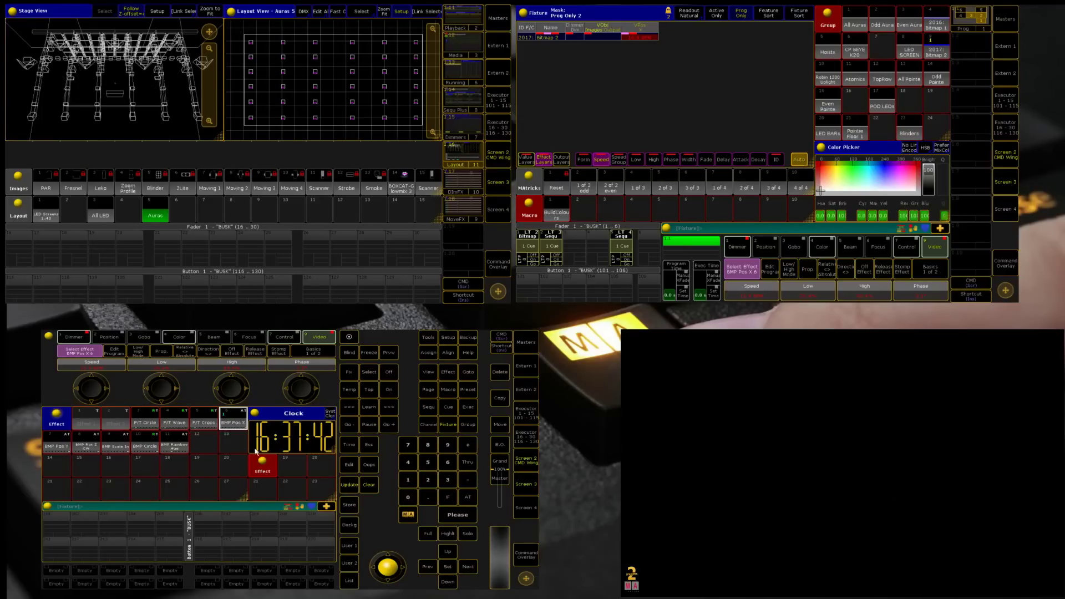
Adjust Bitmap 2's X and Y scale in the value layer of its video attributes.
{"action": "left_click", "coordinate": [935, 247]}
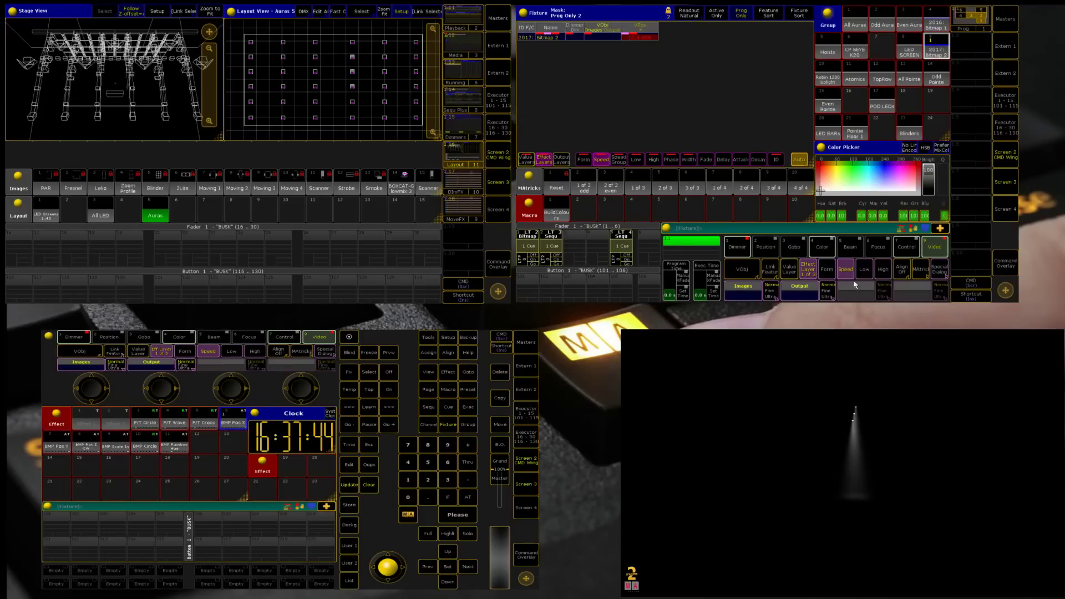
{"action": "left_click", "coordinate": [789, 269]}
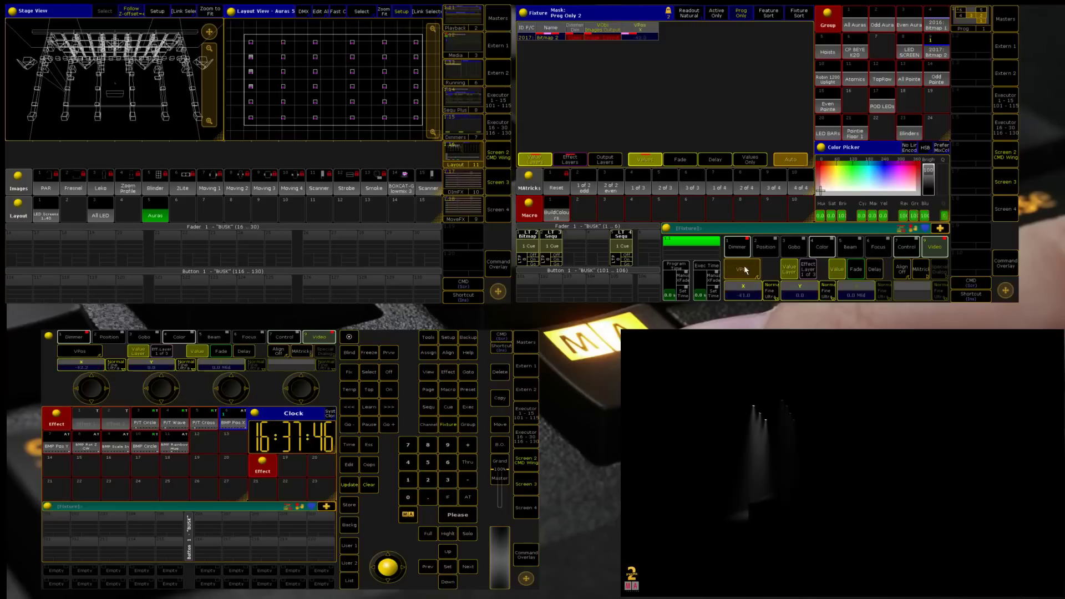
{"action": "left_click", "coordinate": [745, 270]}
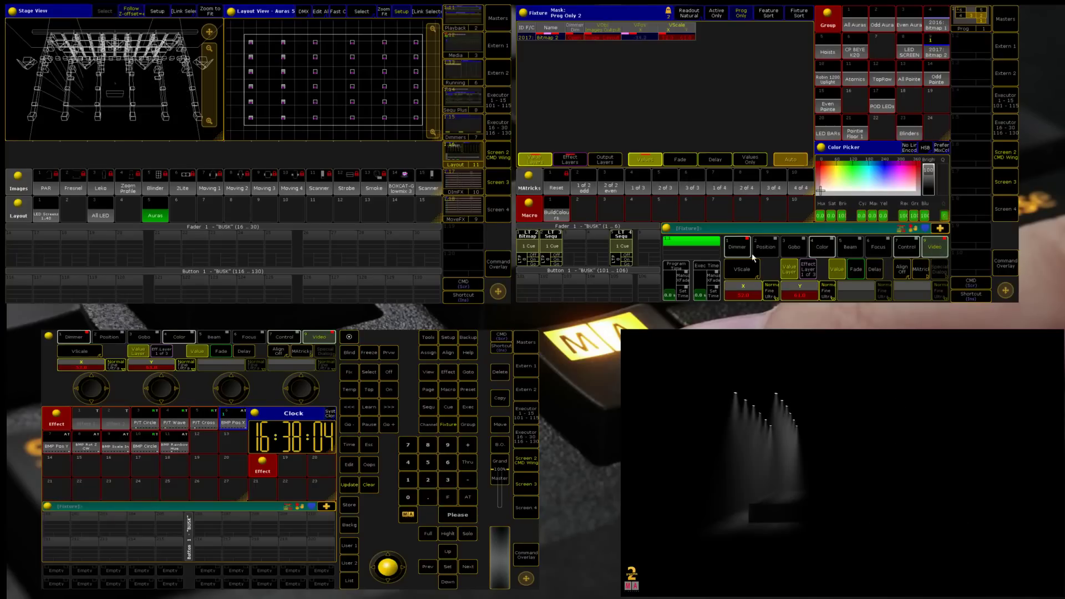
Set Bitmap 2's video preset mode to Dimmer, and change it to Position Preset.
{"action": "left_click", "coordinate": [743, 269]}
{"action": "left_click", "coordinate": [747, 295]}
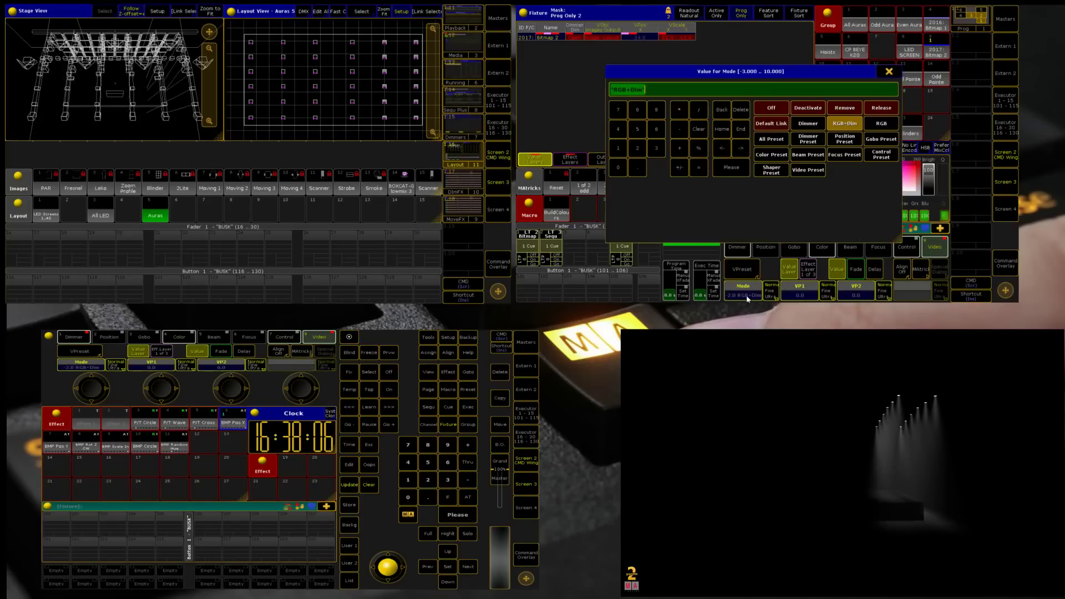
{"action": "left_click", "coordinate": [808, 123]}
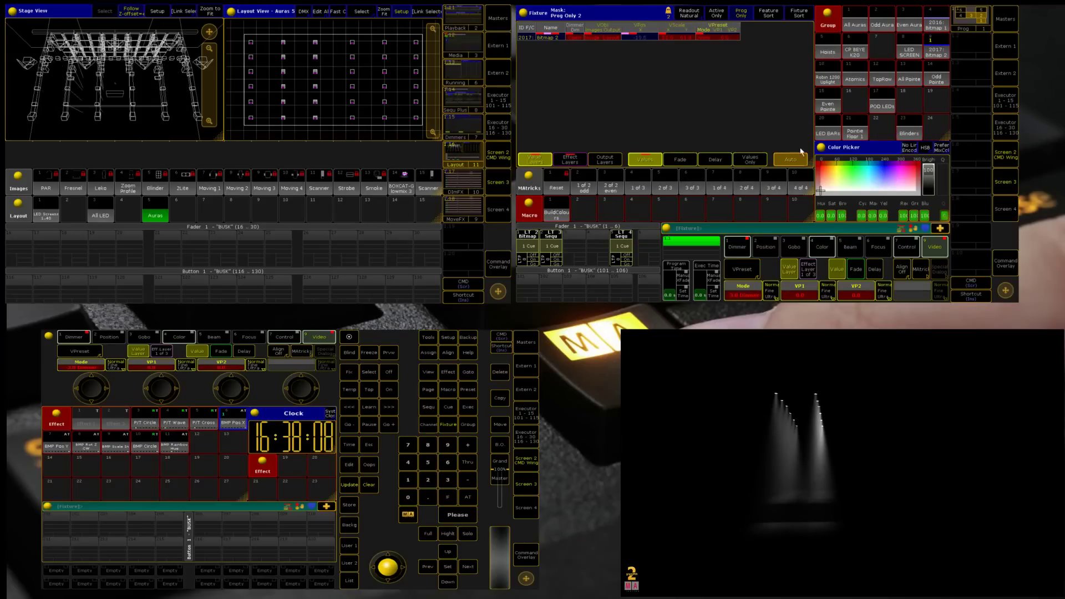
{"action": "left_click", "coordinate": [744, 286]}
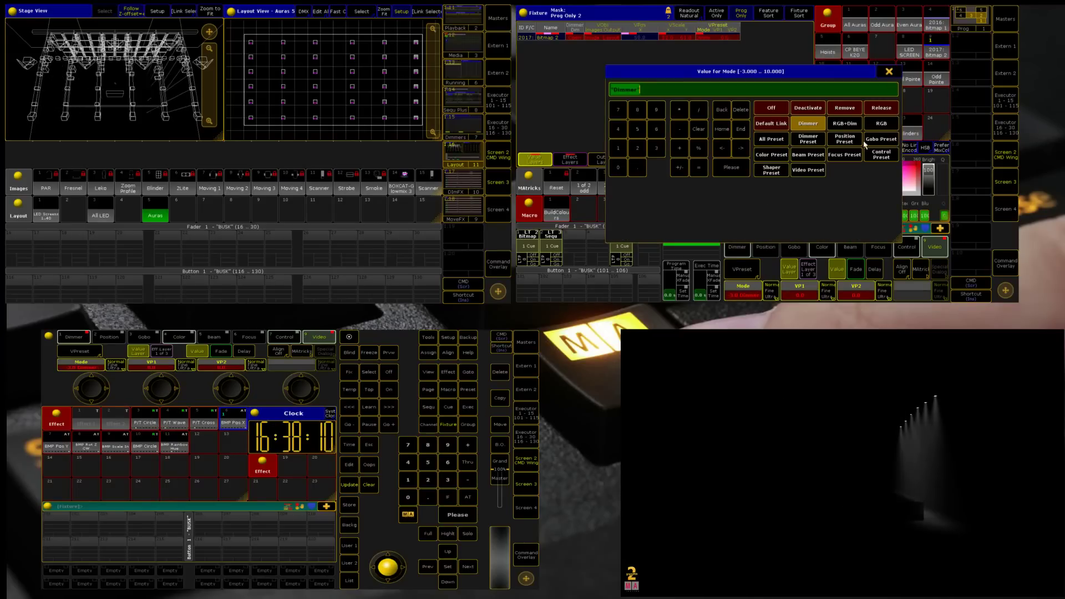
{"action": "left_click", "coordinate": [847, 142]}
Set Bitmap 2's VP1 to 10 and VP2 to 11, and store the look as a cue on a free BUSK fader executor.
{"action": "left_click", "coordinate": [801, 293]}
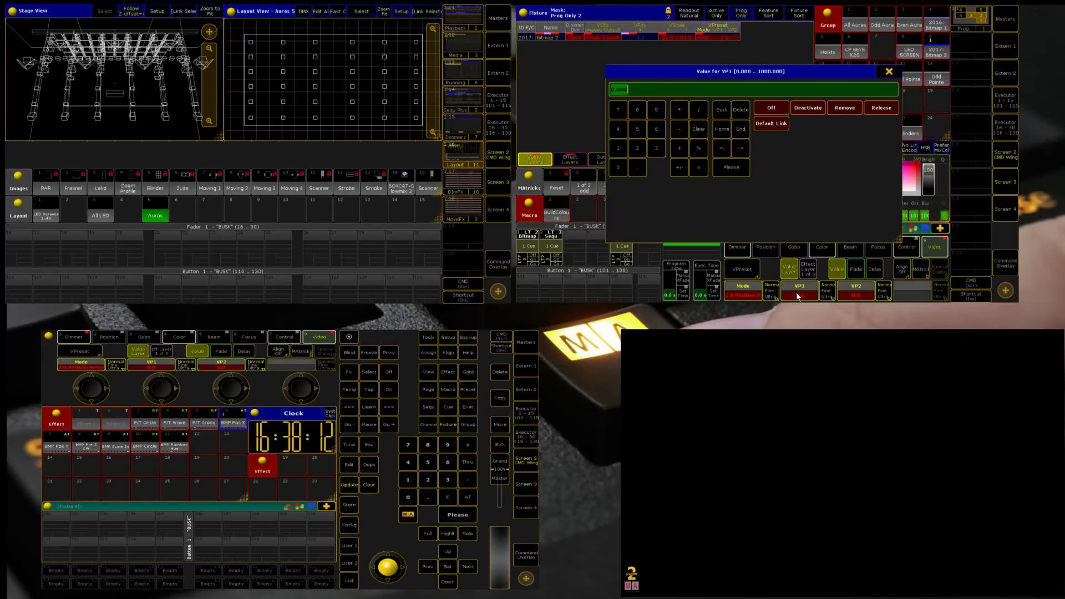
{"action": "left_click", "coordinate": [619, 148]}
{"action": "left_click", "coordinate": [618, 167]}
{"action": "left_click", "coordinate": [727, 168]}
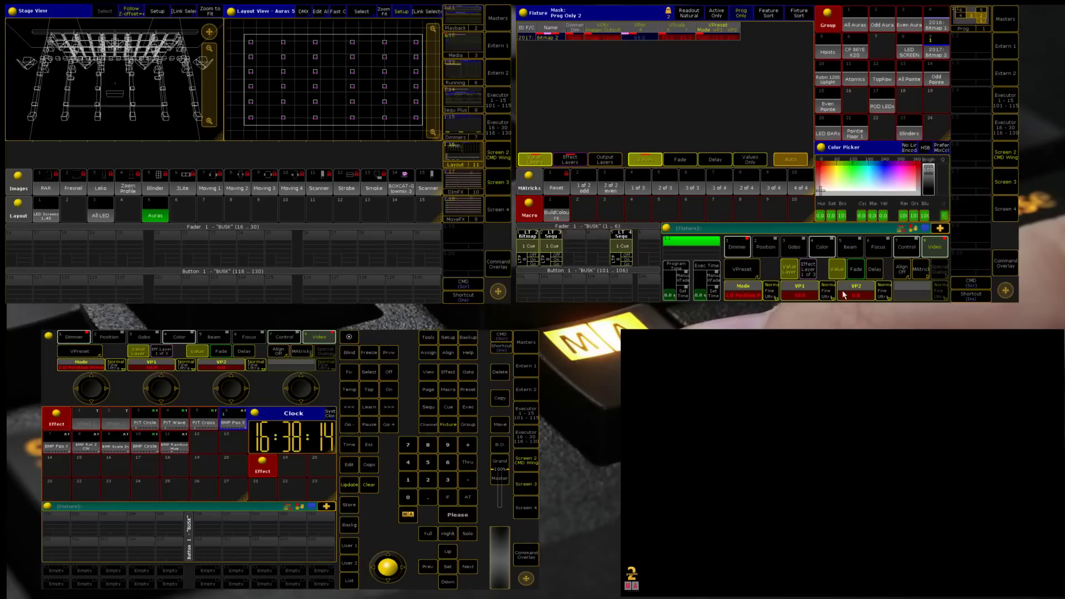
{"action": "left_click", "coordinate": [857, 299]}
{"action": "left_click", "coordinate": [619, 148]}
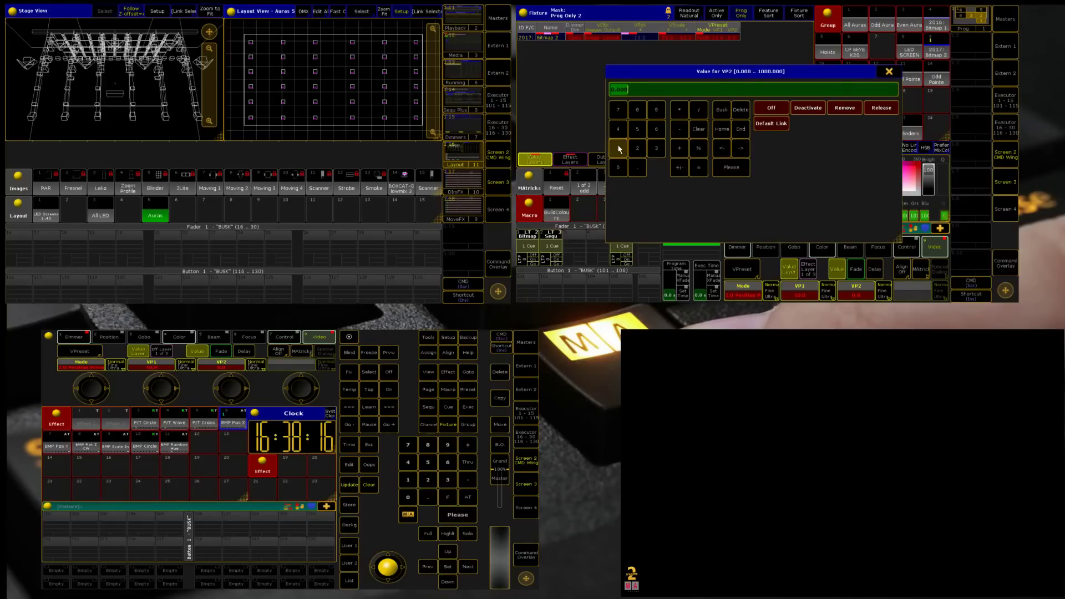
{"action": "left_click", "coordinate": [620, 148]}
{"action": "left_click", "coordinate": [730, 168]}
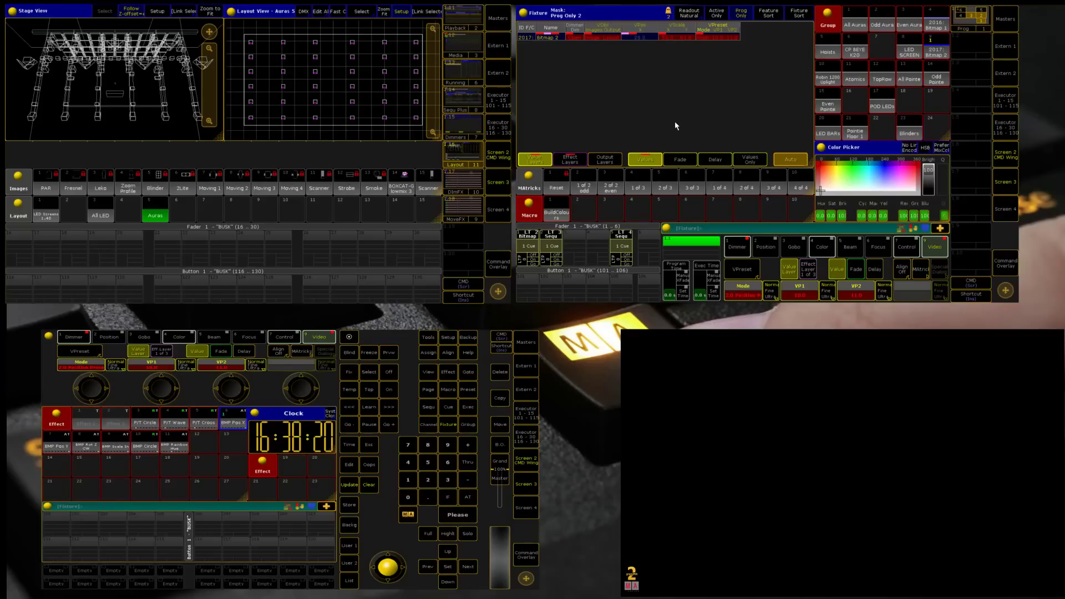
{"action": "key", "text": "s"}
{"action": "key", "text": "Return"}
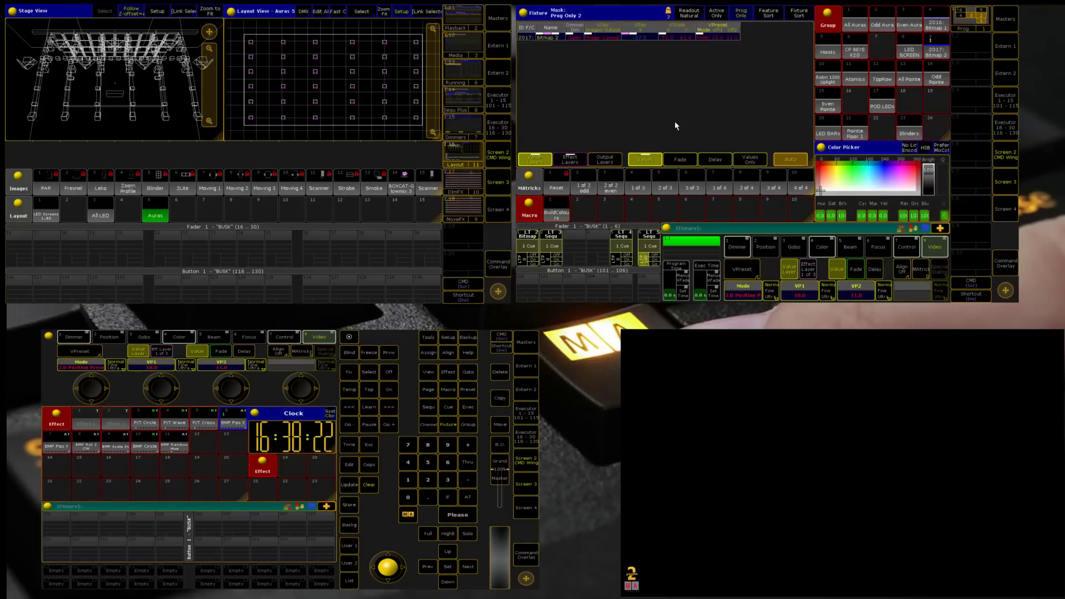
Clear the Bitmap 2 values and the fixture selection from the programmer.
{"action": "key", "text": "BackSpace"}
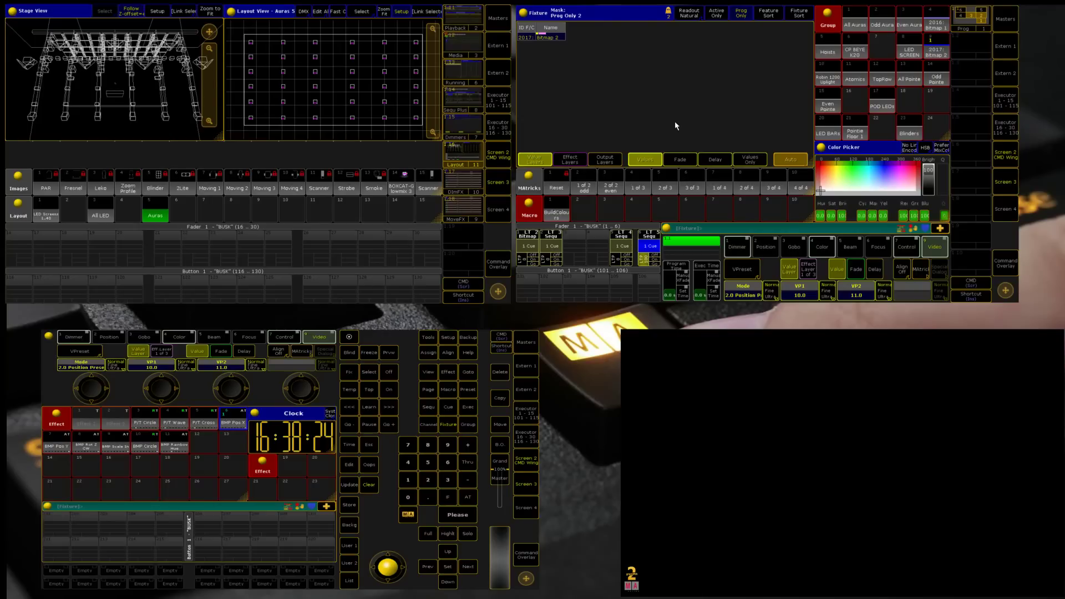
{"action": "key", "text": "BackSpace"}
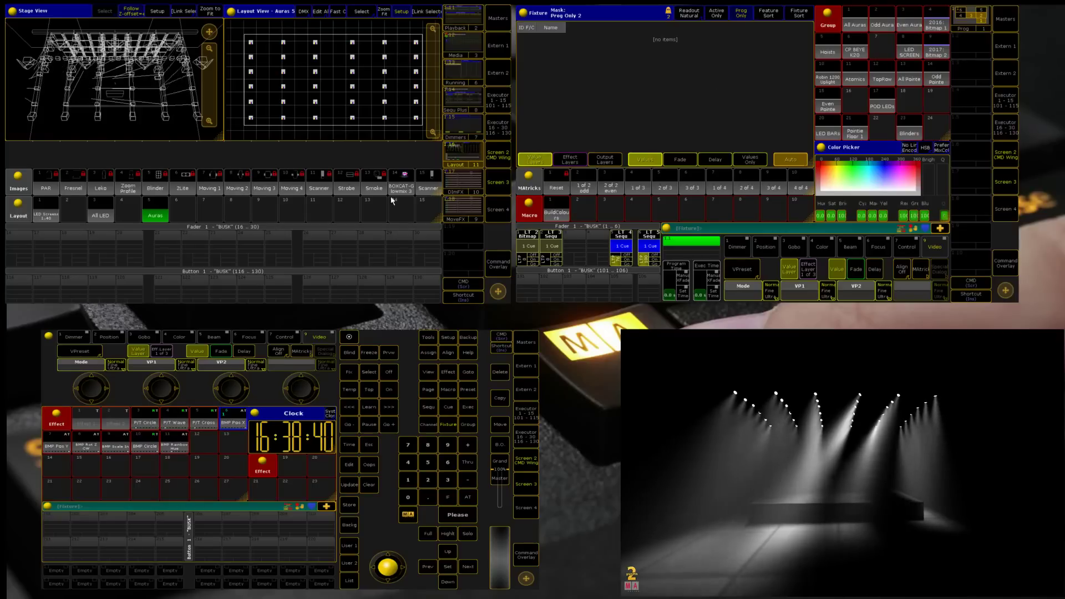
{"action": "left_click", "coordinate": [944, 54]}
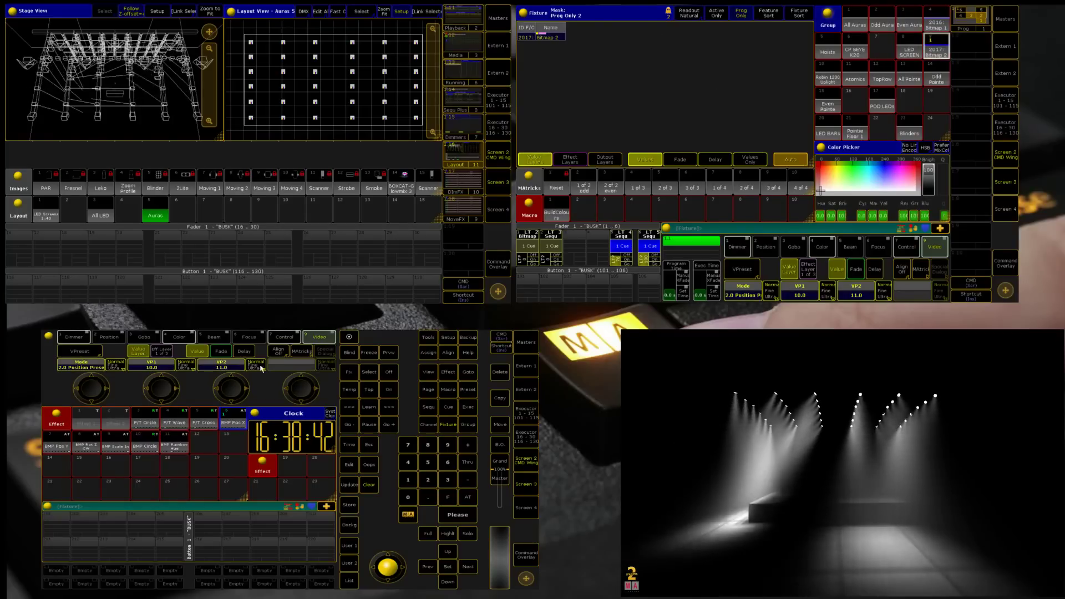
{"action": "left_click", "coordinate": [233, 422]}
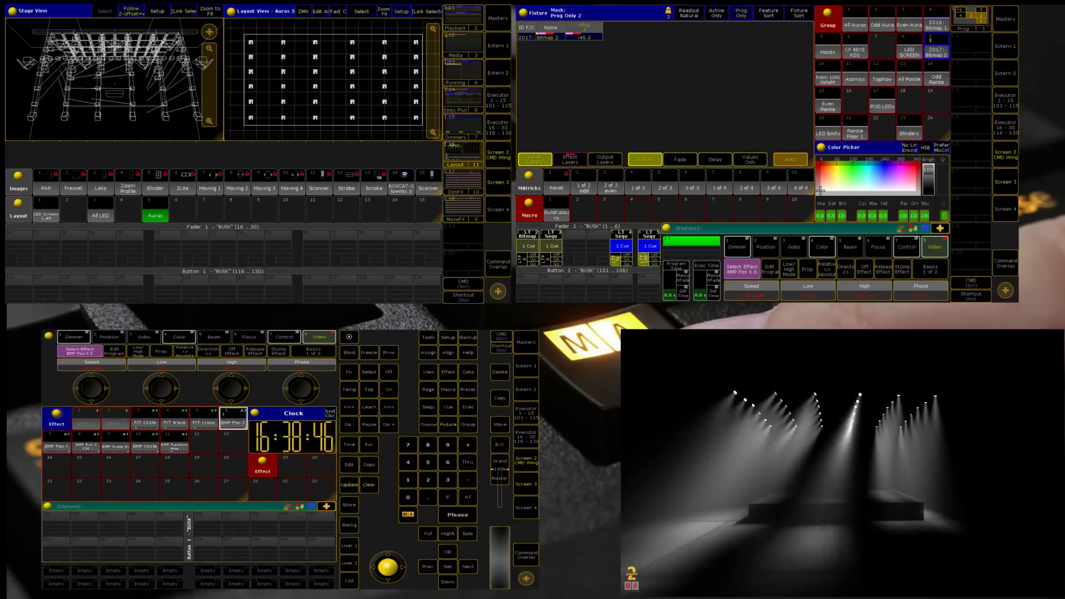
{"action": "key", "text": "Delete"}
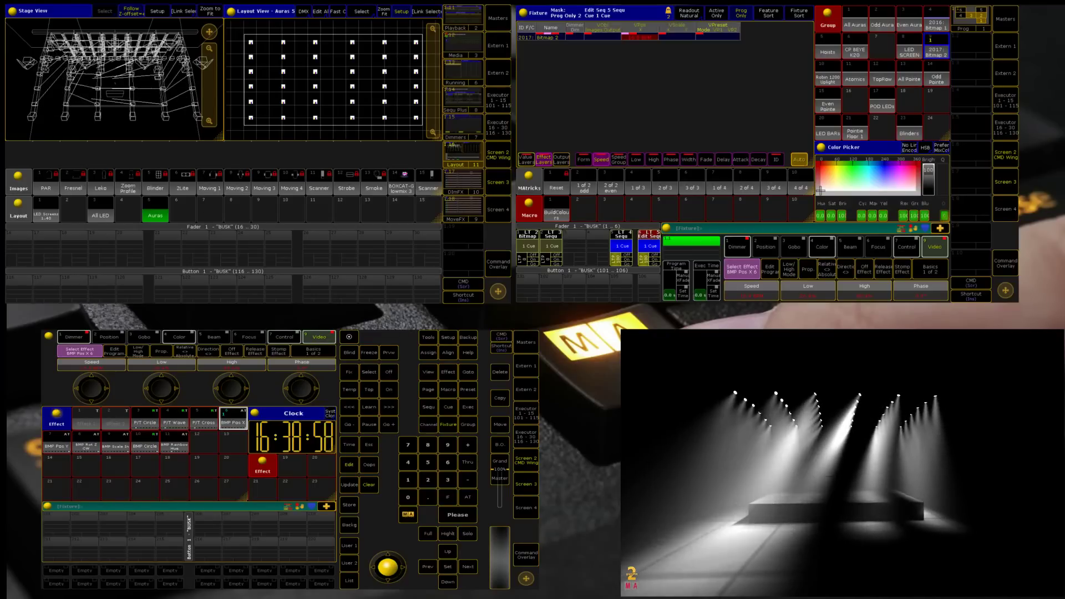
Examine the form, phase, width and attack effect layers of Bitmap 2's video position in cue 1 of sequence 5.
{"action": "left_click", "coordinate": [544, 38]}
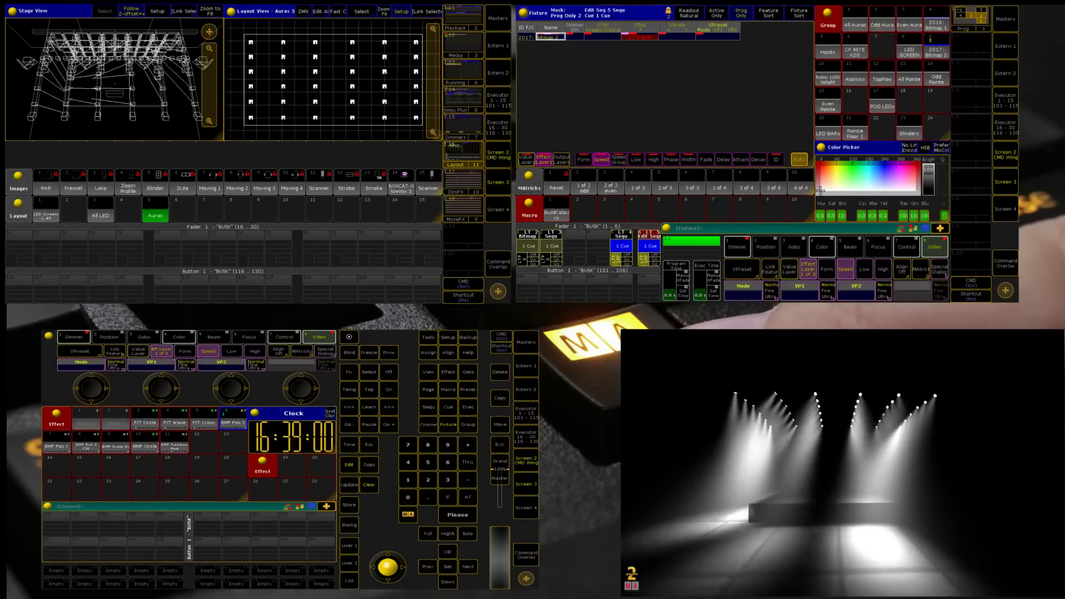
{"action": "left_click", "coordinate": [813, 271]}
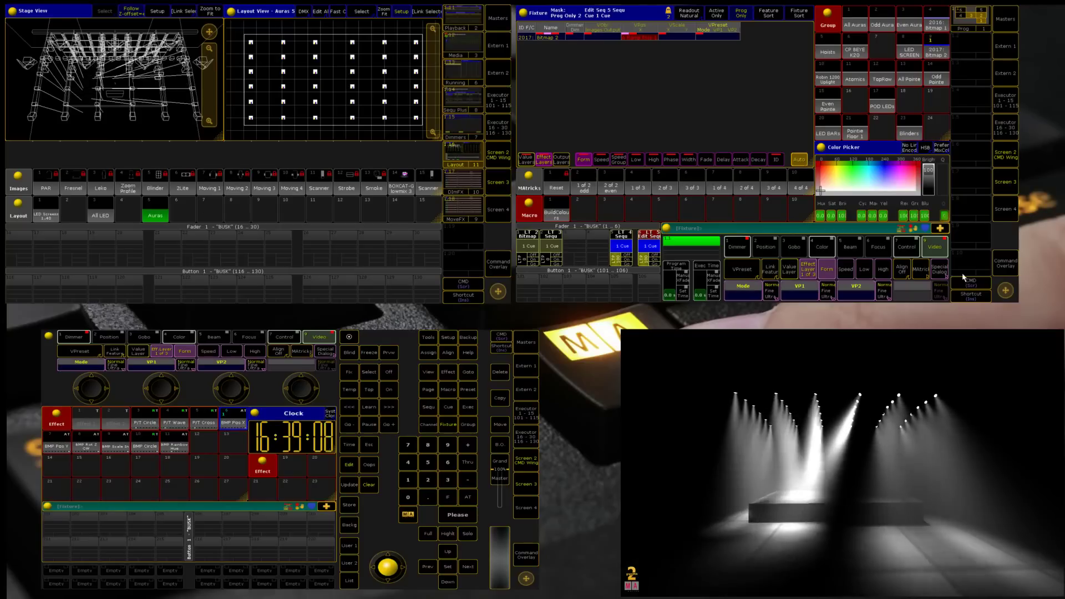
{"action": "left_click", "coordinate": [742, 271]}
{"action": "left_click", "coordinate": [746, 271]}
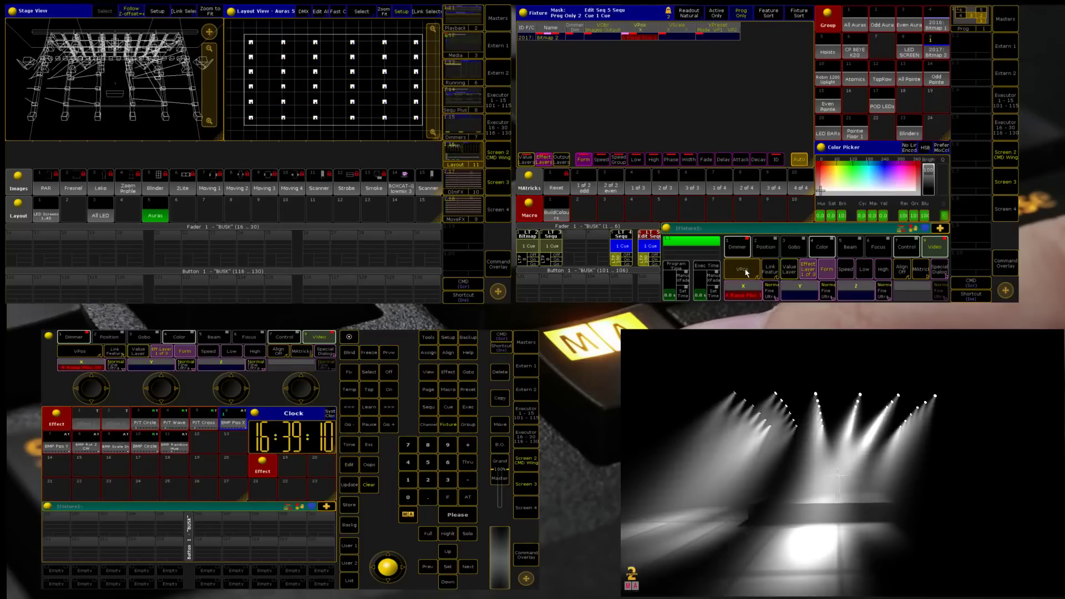
{"action": "left_click", "coordinate": [802, 275]}
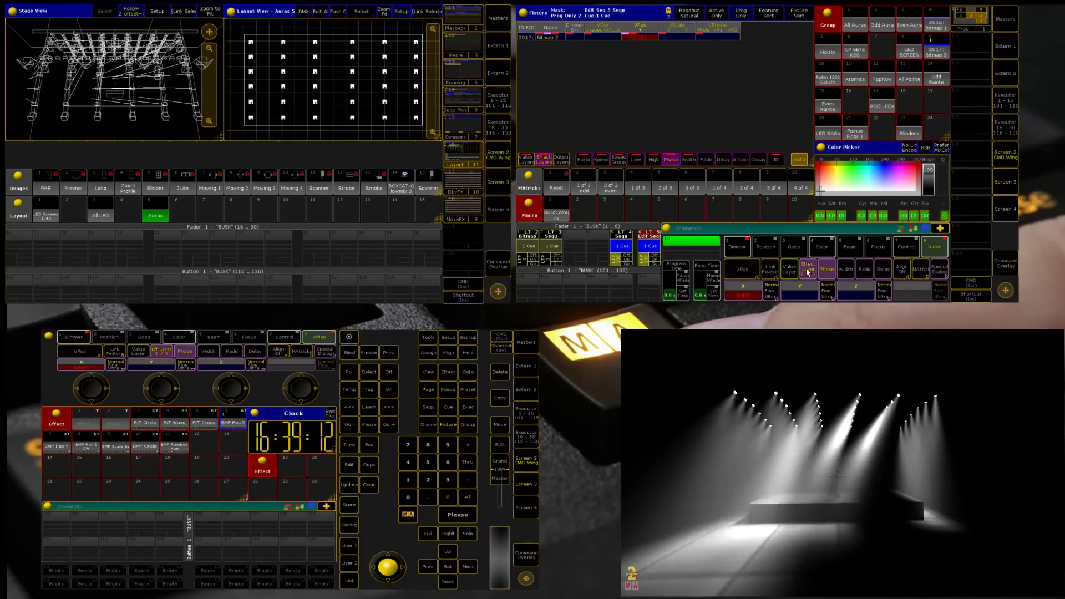
{"action": "left_click", "coordinate": [849, 271]}
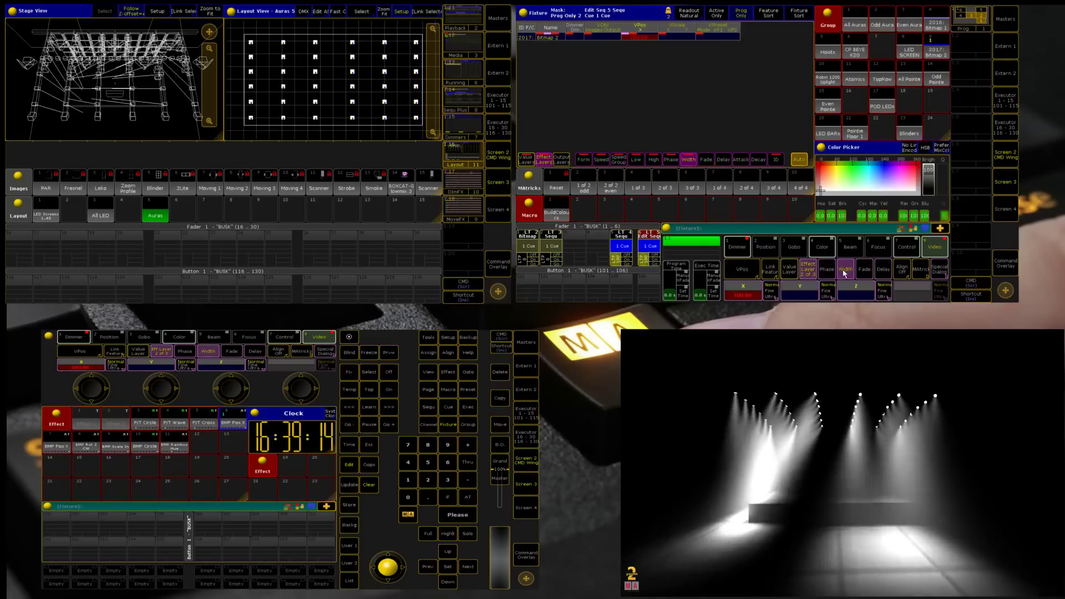
{"action": "left_click", "coordinate": [809, 270]}
{"action": "left_click", "coordinate": [809, 271]}
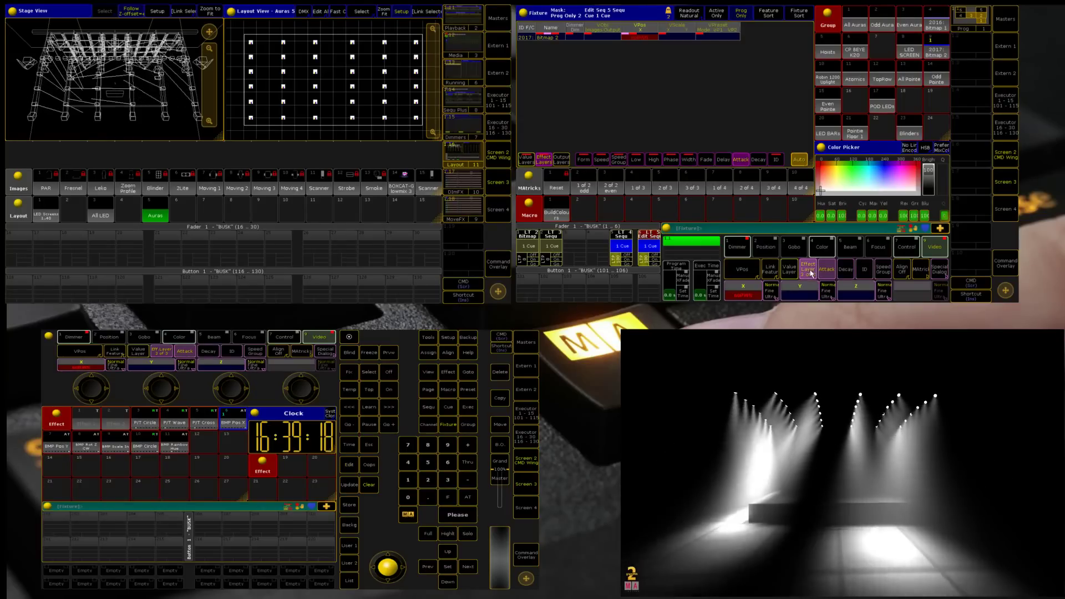
Adjust the BMP Pos X effect on Bitmap 2 in the edited cue and update cue 1 of sequence 5.
{"action": "left_click", "coordinate": [229, 424]}
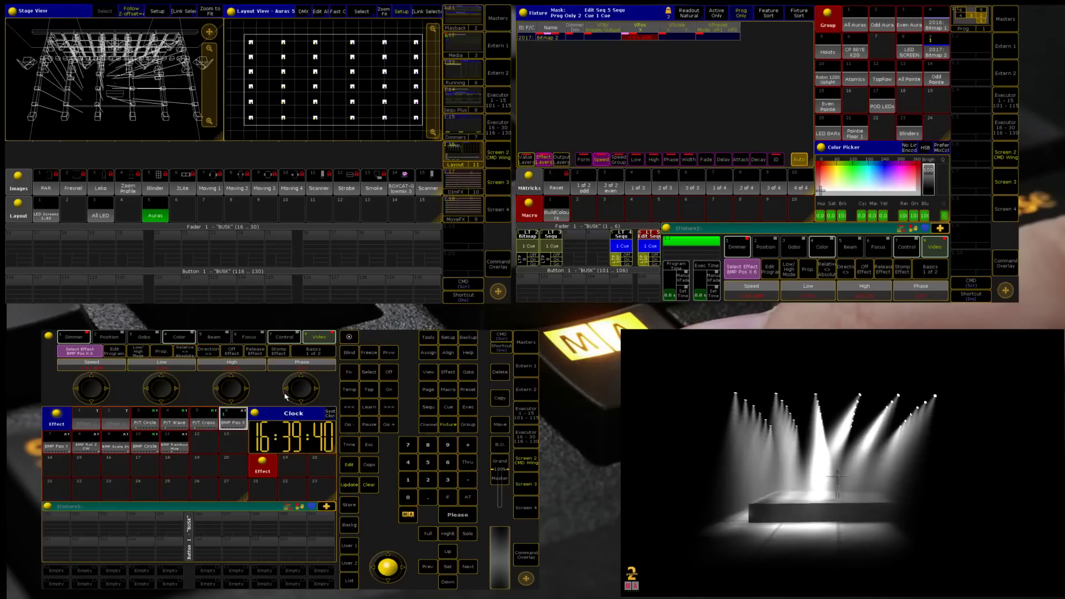
{"action": "key", "text": "u"}
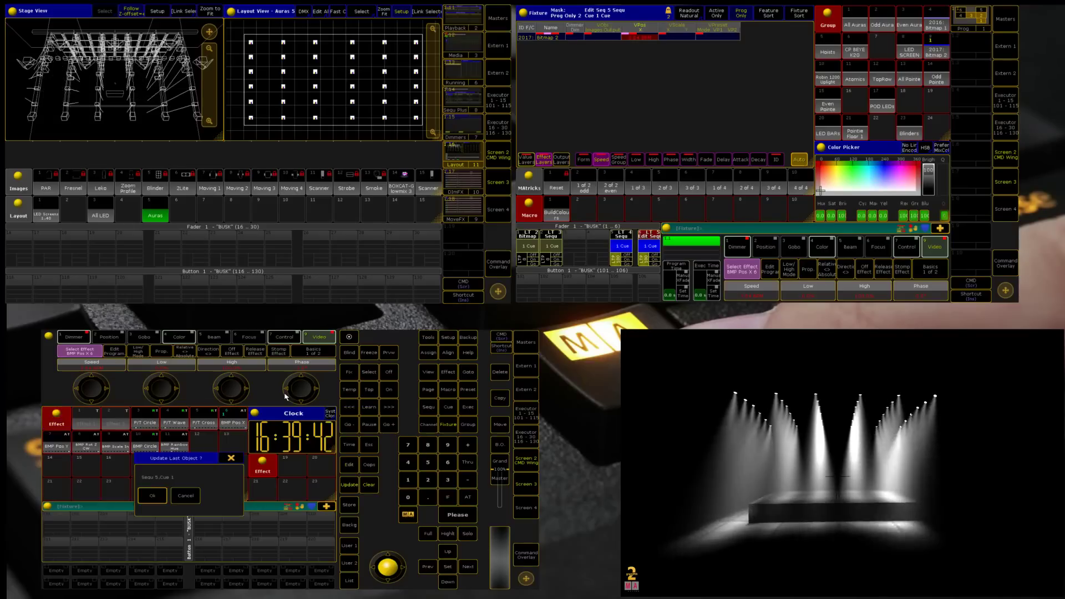
{"action": "left_click", "coordinate": [152, 496]}
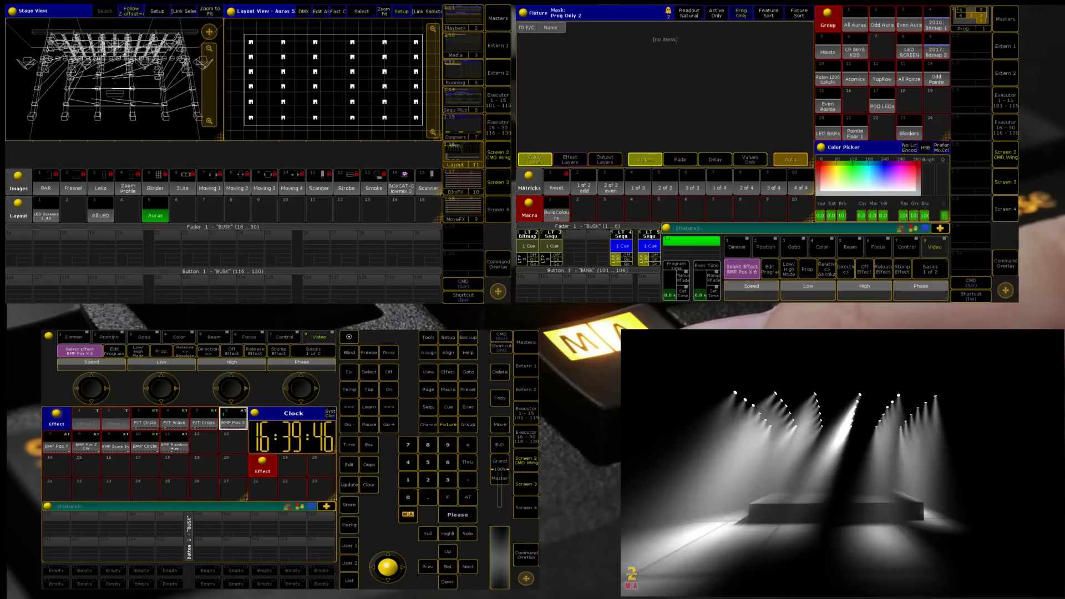
Release the sequence 5 position look while the fourth executor keeps running, and add a Position preset pool above the image pool.
{"action": "left_click", "coordinate": [628, 256]}
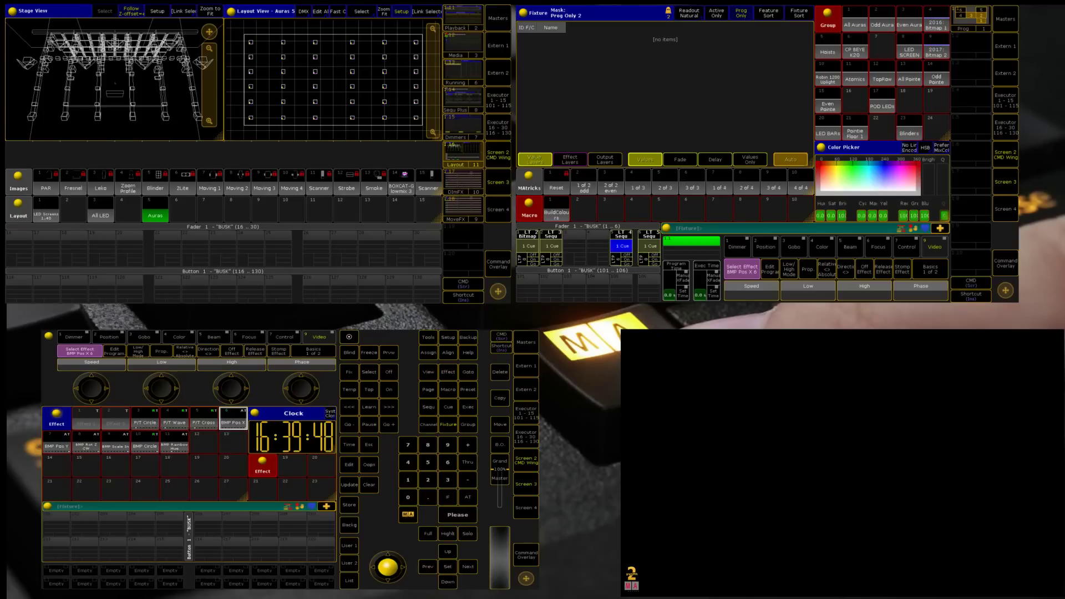
{"action": "left_click", "coordinate": [627, 256]}
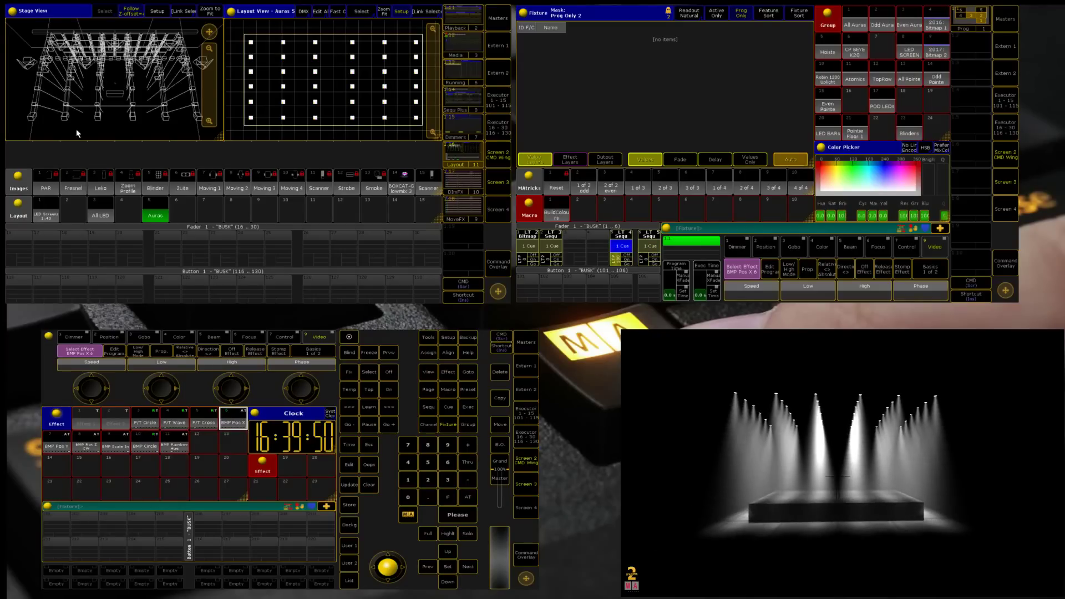
{"action": "left_click", "coordinate": [19, 149]}
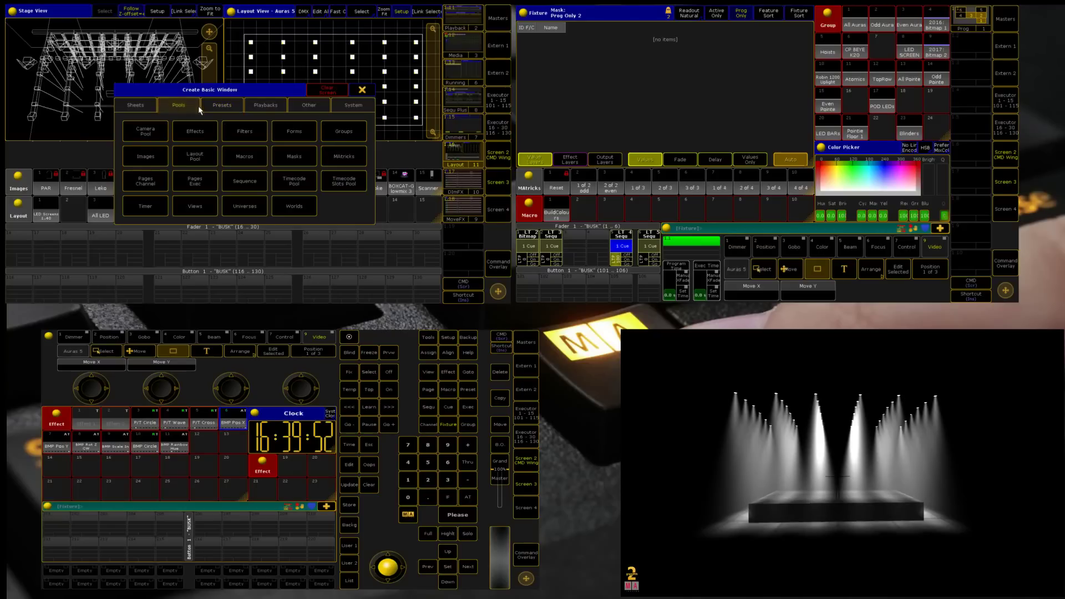
{"action": "left_click", "coordinate": [303, 136]}
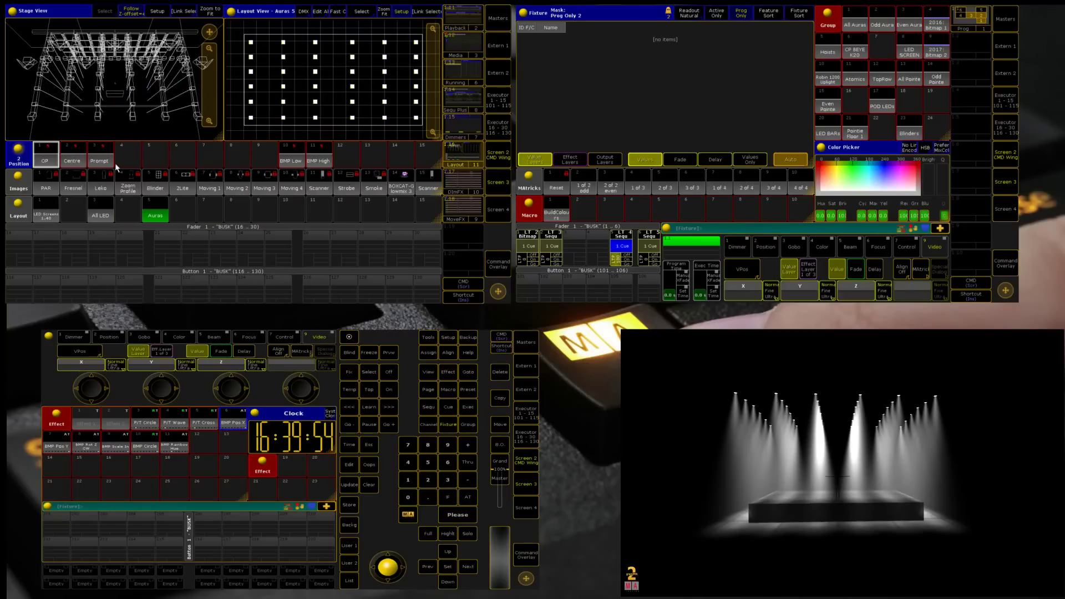
Preview the BMP High and BMP Low position presets on the Auras, and clear the programmer.
{"action": "left_click", "coordinate": [293, 161]}
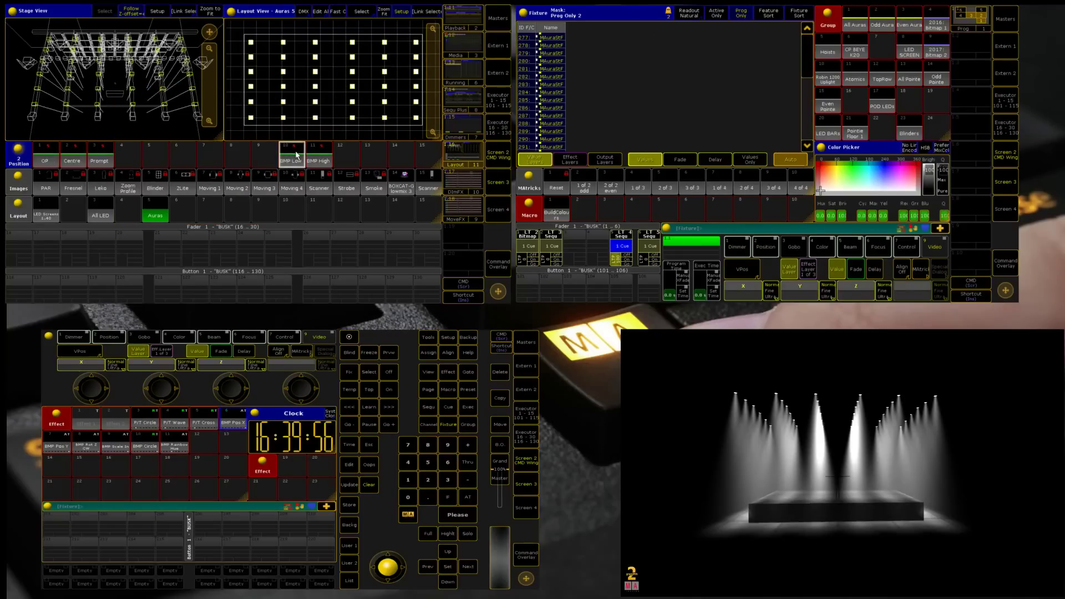
{"action": "left_click", "coordinate": [327, 159]}
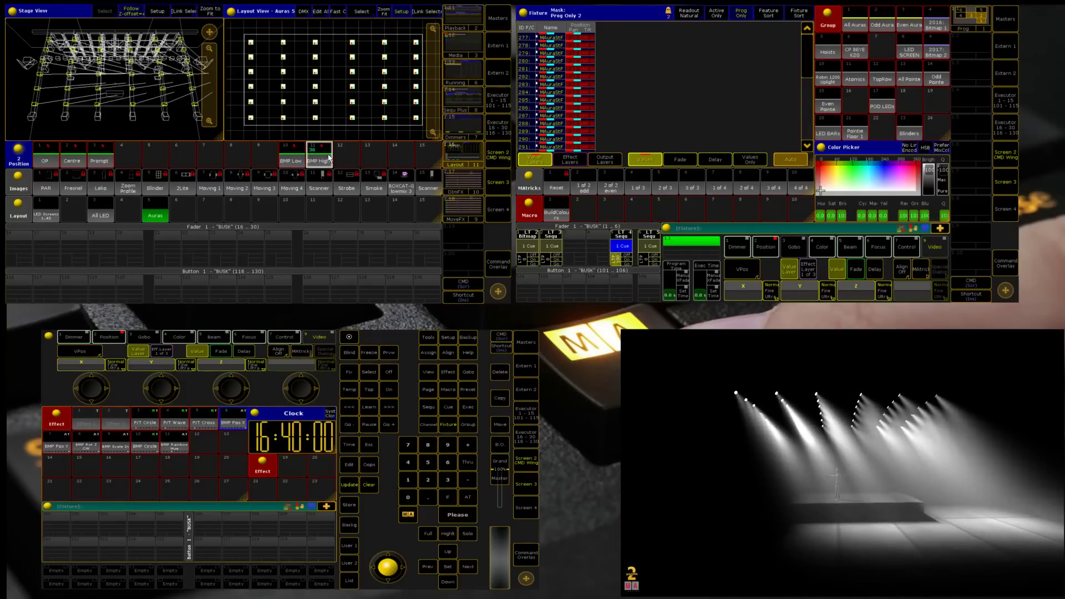
{"action": "left_click", "coordinate": [283, 162]}
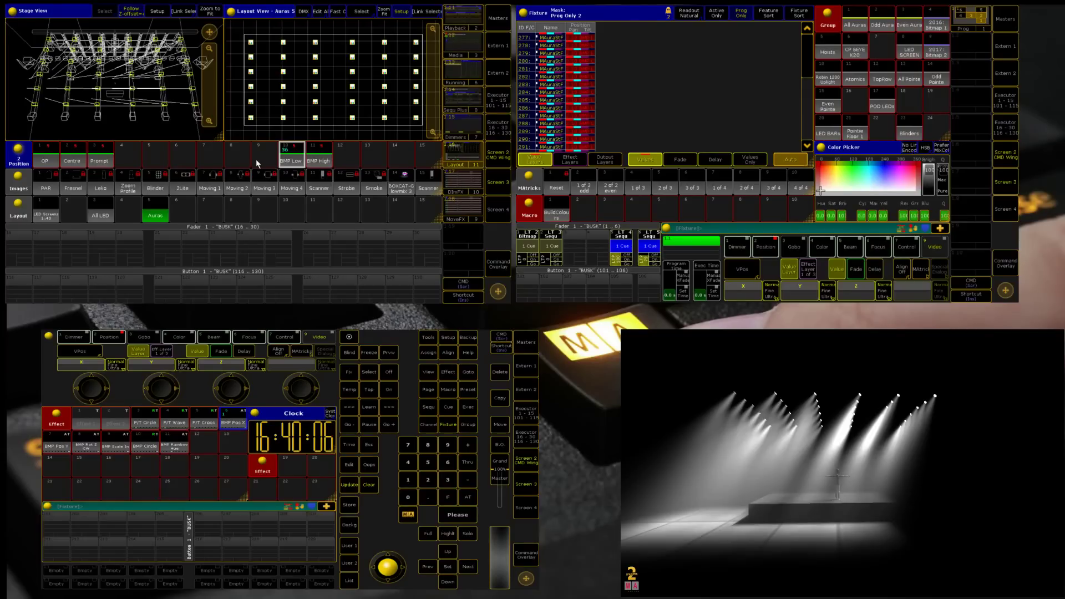
{"action": "key", "text": "Delete"}
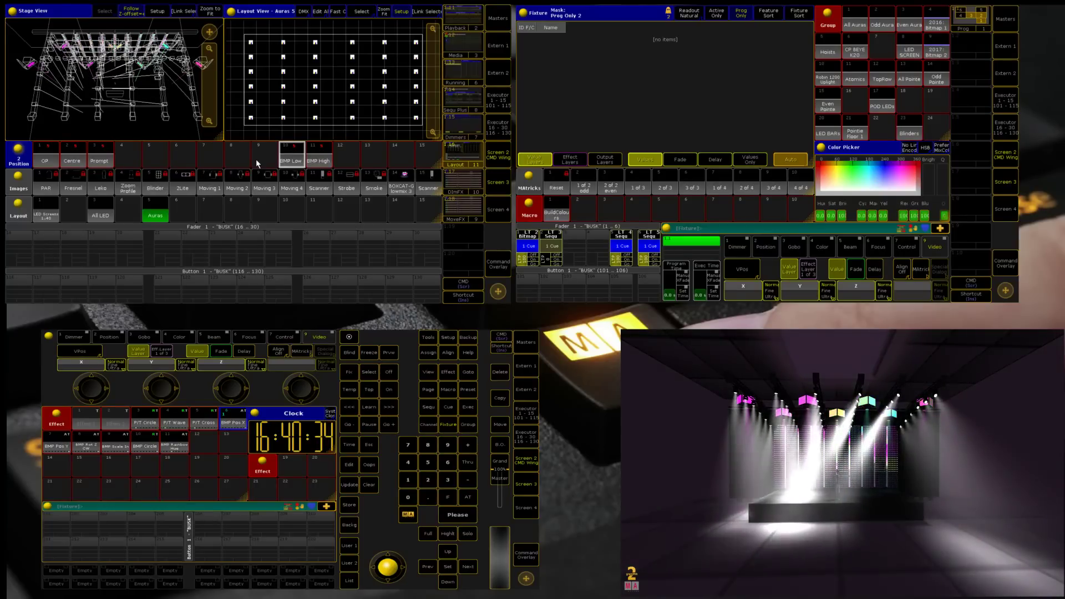
Open the Scanner image in the image viewer and try the RGB+Dim video preset mode on Bitmap 2.
{"action": "left_click", "coordinate": [431, 188]}
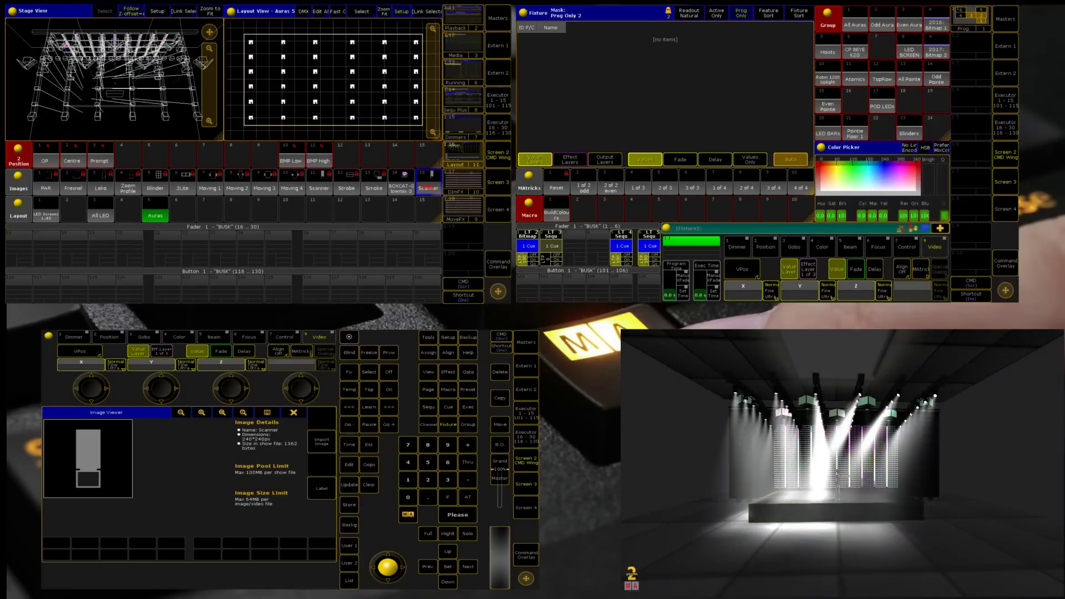
{"action": "left_click", "coordinate": [942, 49]}
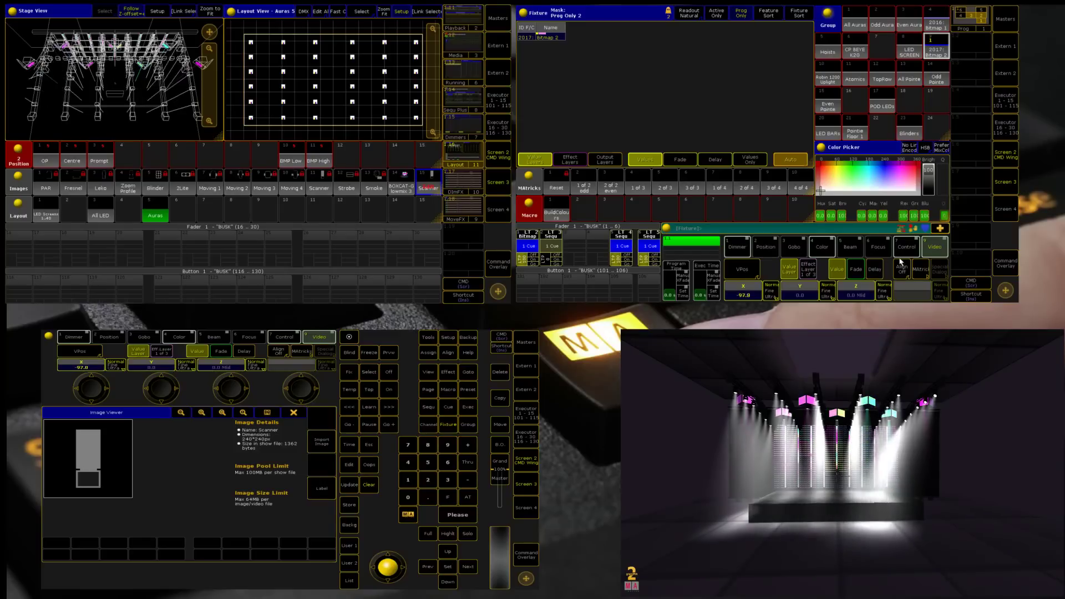
{"action": "left_click", "coordinate": [742, 270]}
{"action": "left_click", "coordinate": [742, 270]}
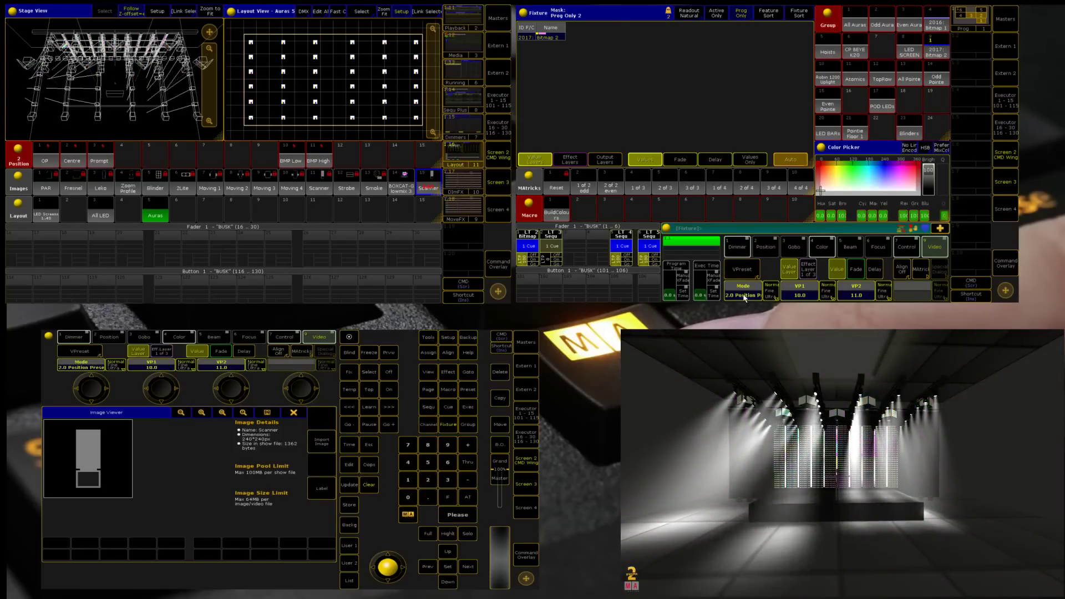
{"action": "left_click", "coordinate": [744, 294]}
{"action": "left_click", "coordinate": [835, 127]}
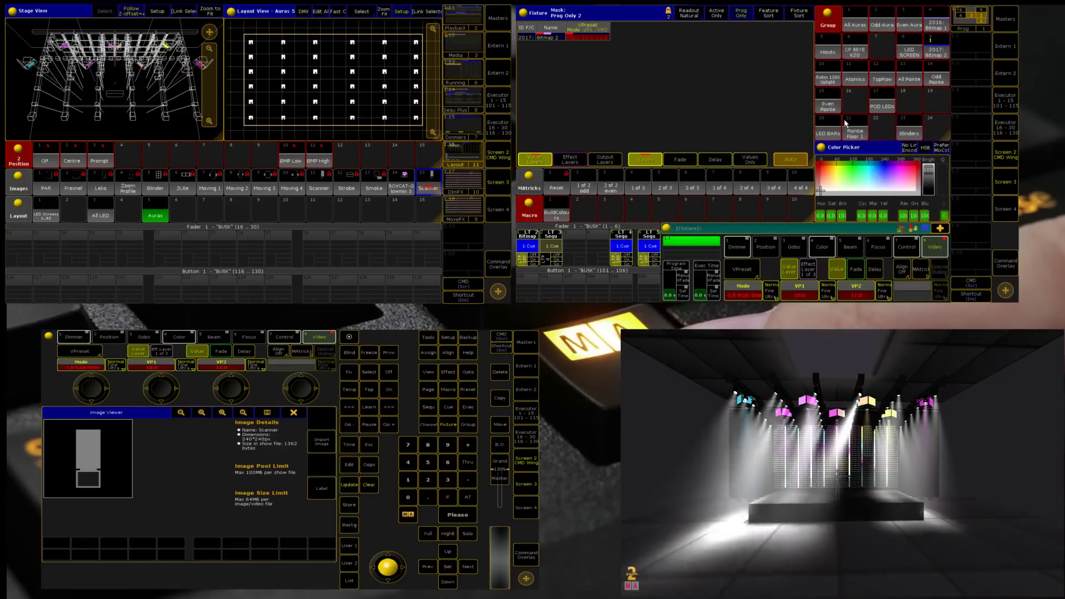
{"action": "key", "text": "Delete"}
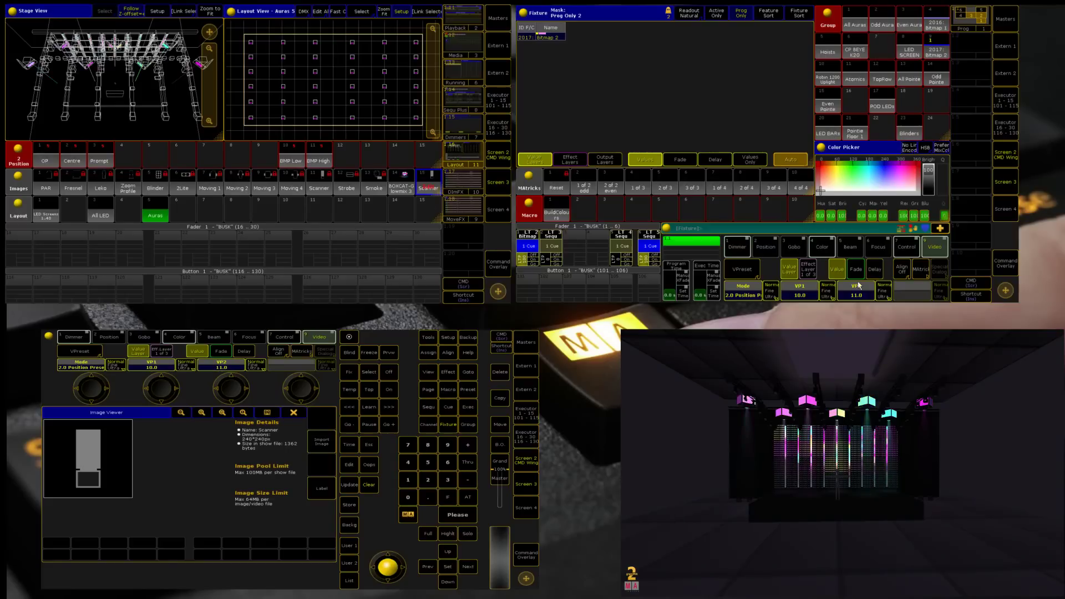
Set Bitmap 2's video preset mode to RGB+Dim and close the image viewer.
{"action": "left_click", "coordinate": [741, 295]}
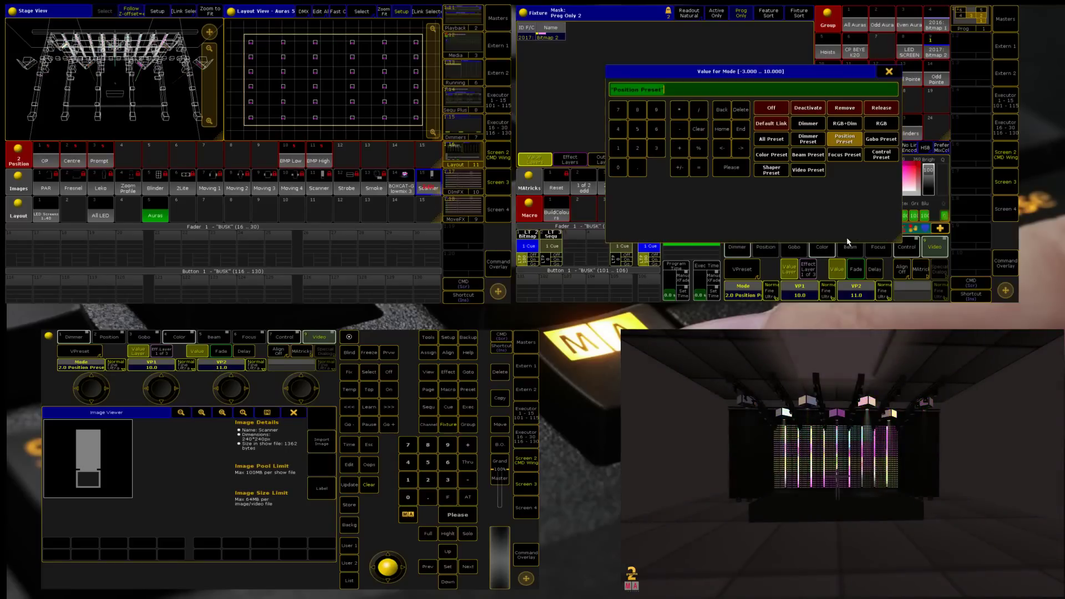
{"action": "left_click", "coordinate": [841, 125]}
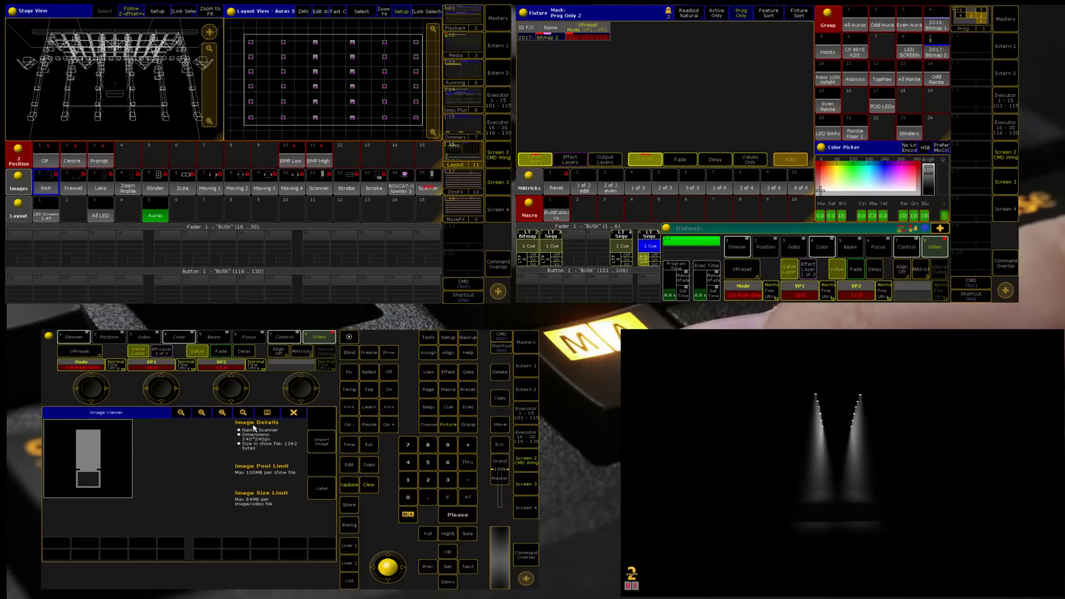
{"action": "left_click", "coordinate": [295, 412]}
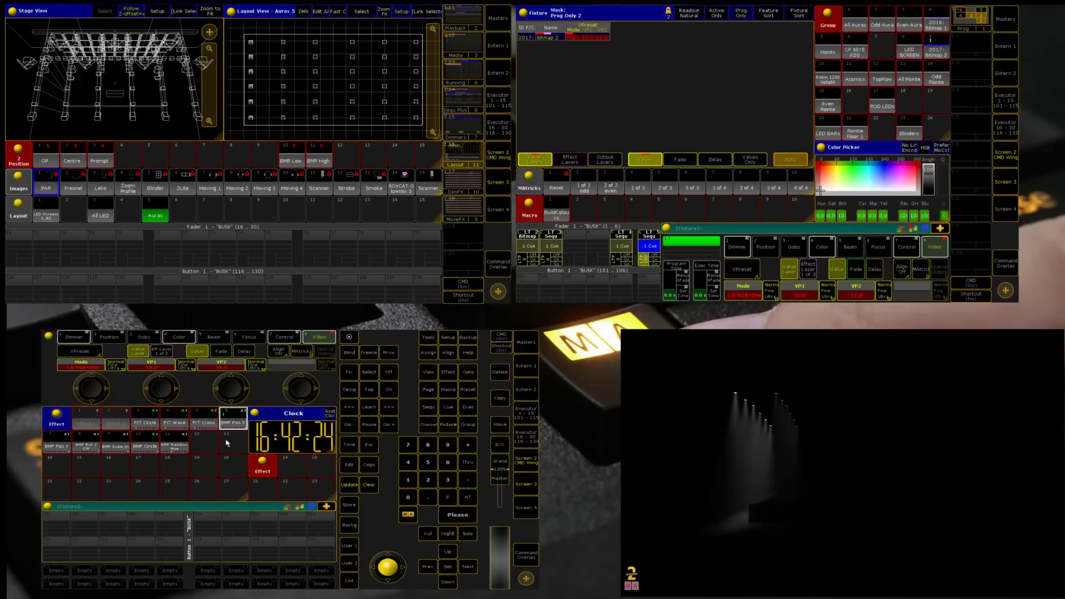
Review the BMP Pos X effect's attribute, form and speed in the effect editor, and close it.
{"action": "double_click", "coordinate": [241, 428]}
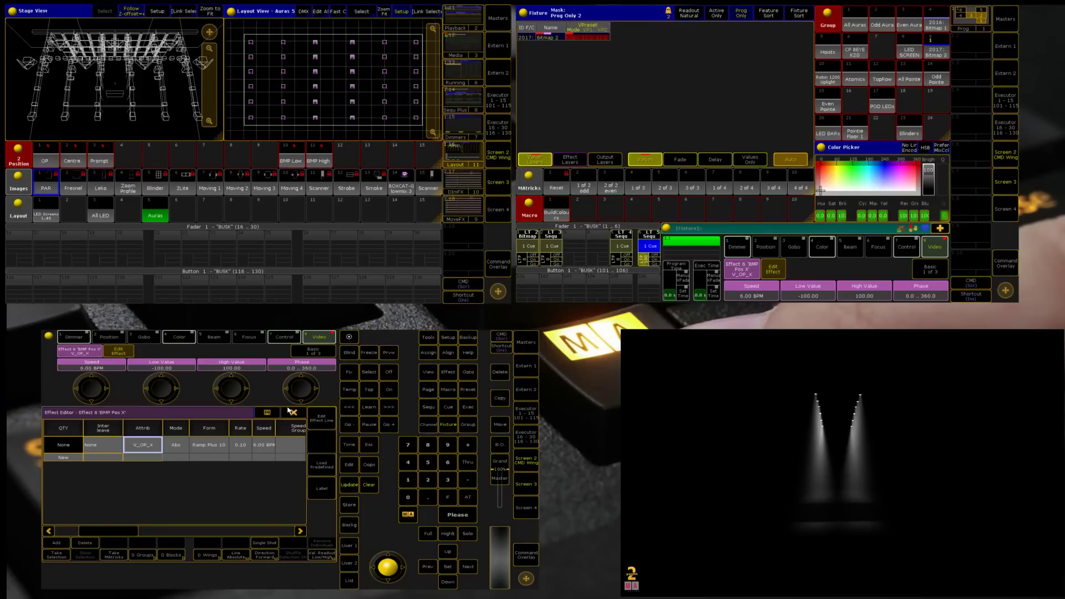
{"action": "left_click", "coordinate": [291, 411]}
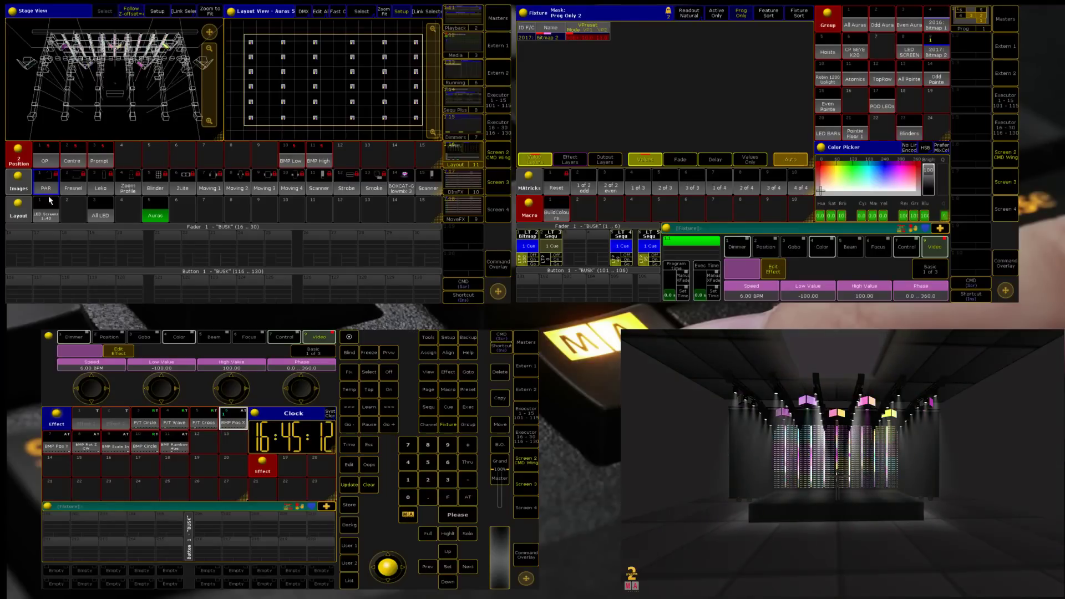
Switch the layout view to the All LED layout and clear the programmer.
{"action": "left_click", "coordinate": [47, 216]}
{"action": "left_click", "coordinate": [88, 217]}
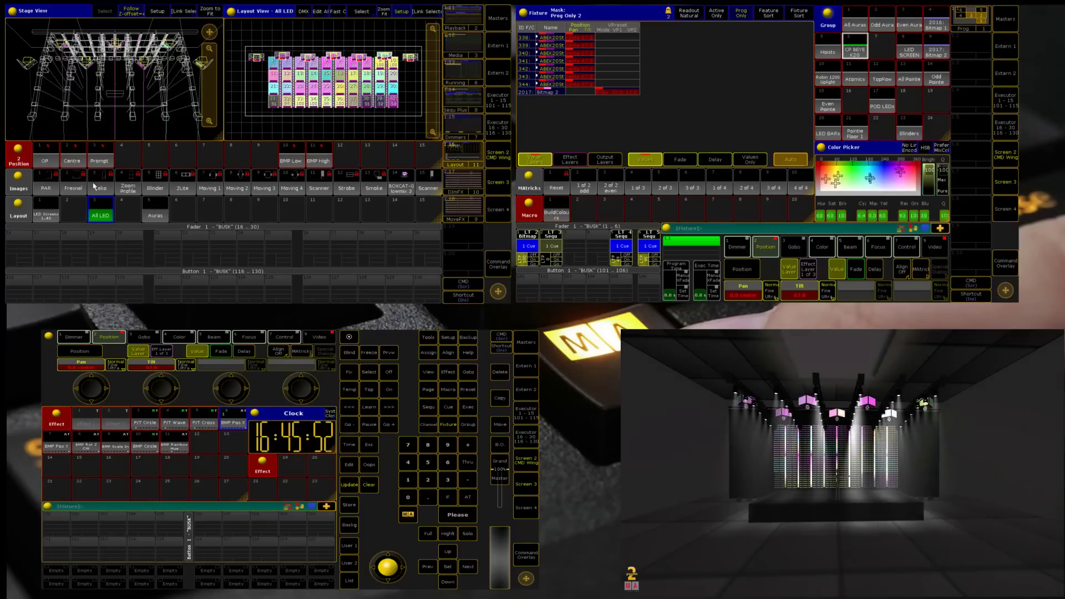
{"action": "left_click", "coordinate": [16, 191]}
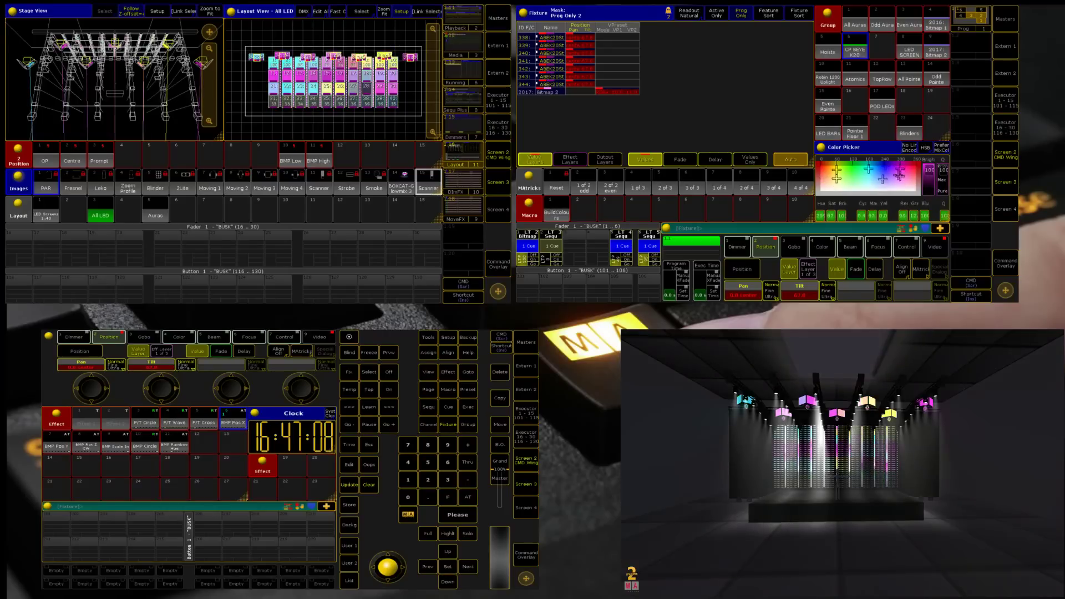
{"action": "key", "text": "BackSpace"}
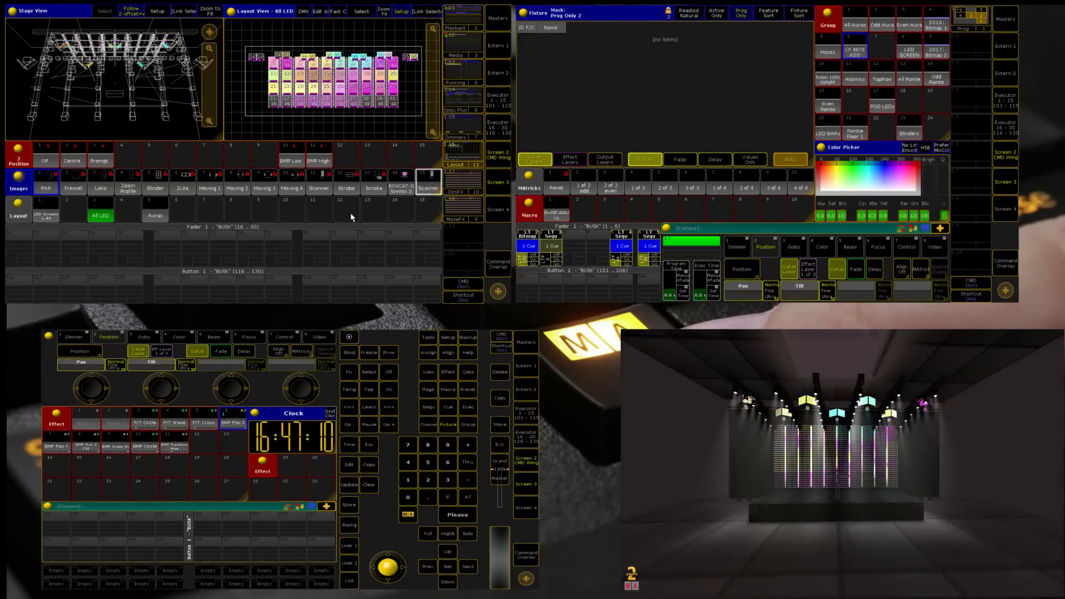
Select the Bitmap 1 group and try shifting its video image sideways with the VPos X value.
{"action": "left_click", "coordinate": [937, 22]}
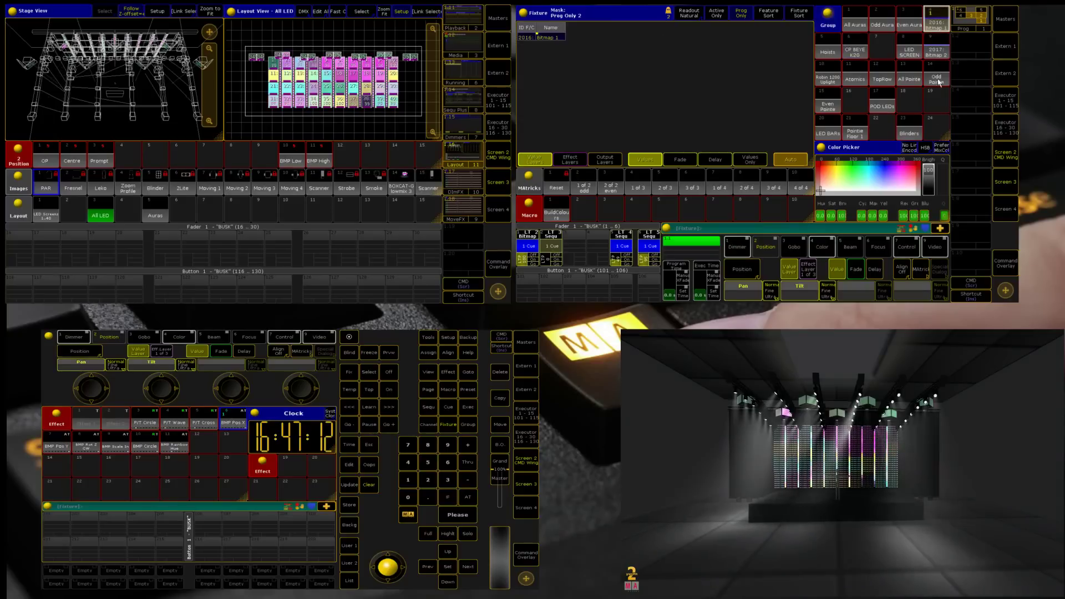
{"action": "left_click", "coordinate": [935, 246]}
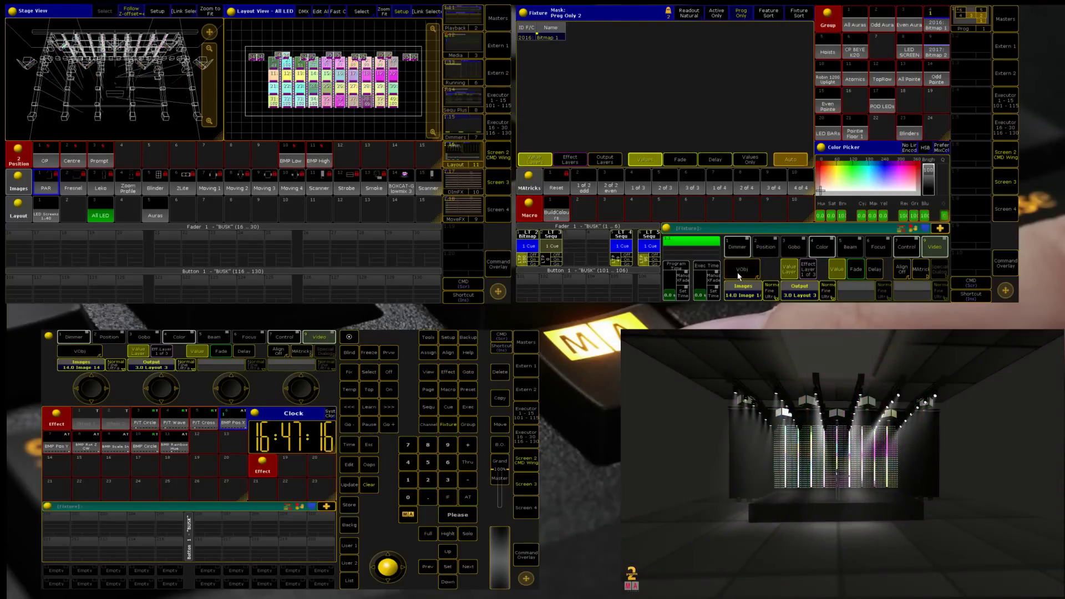
{"action": "left_click", "coordinate": [737, 272]}
{"action": "scroll", "coordinate": [743, 291], "scroll_direction": "up", "scroll_amount": 5}
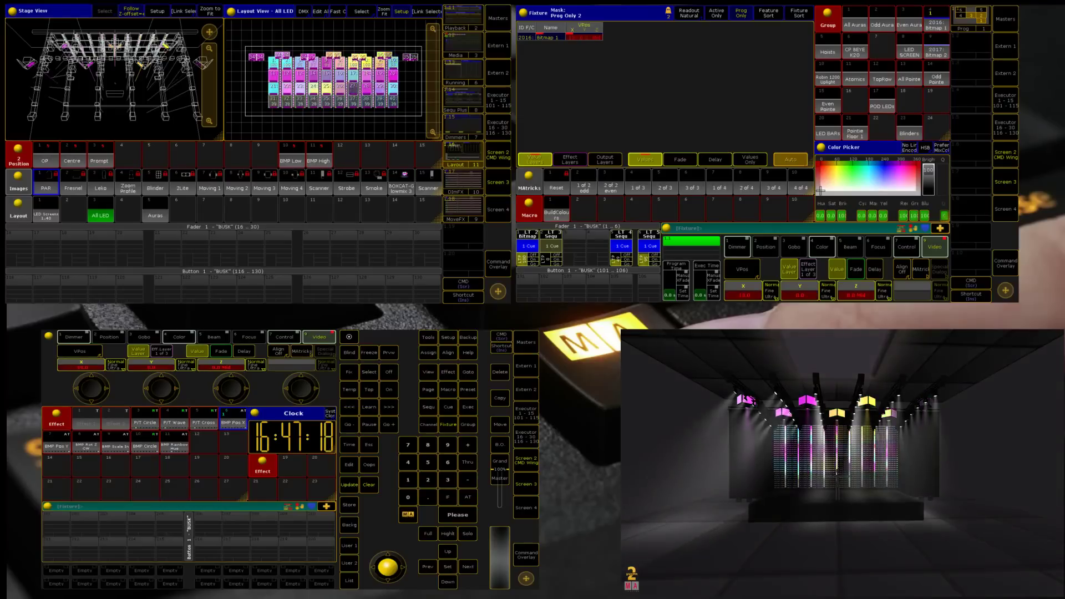
{"action": "scroll", "coordinate": [800, 291], "scroll_direction": "up", "scroll_amount": 5}
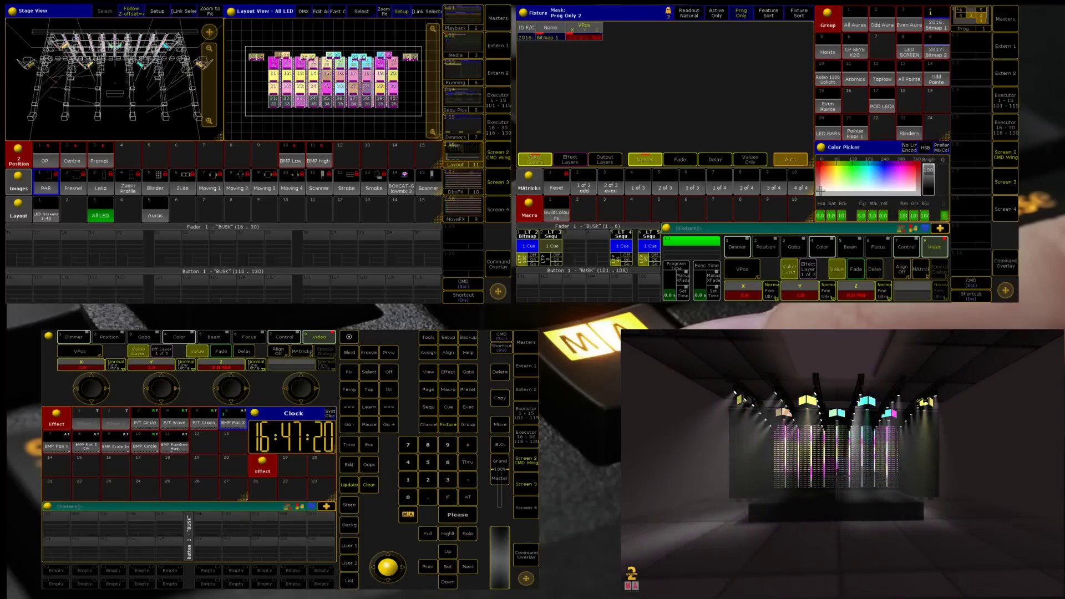
{"action": "scroll", "coordinate": [800, 291], "scroll_direction": "up", "scroll_amount": 3}
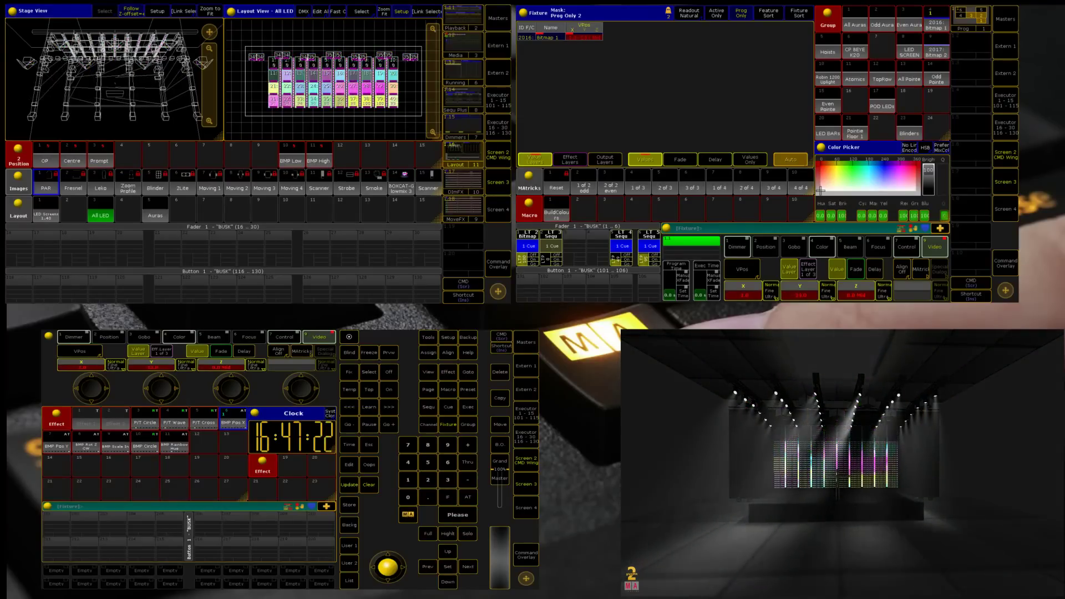
Try moving Bitmap 1's image up and down the rig with the VPos Y value.
{"action": "scroll", "coordinate": [800, 291], "scroll_direction": "up", "scroll_amount": 5}
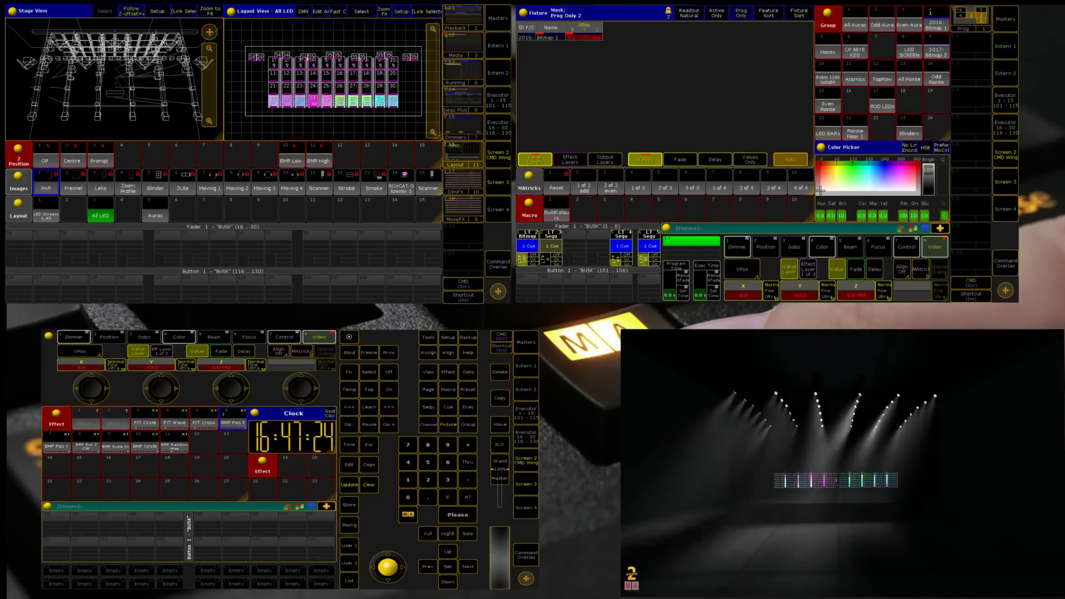
{"action": "scroll", "coordinate": [800, 291], "scroll_direction": "down", "scroll_amount": 5}
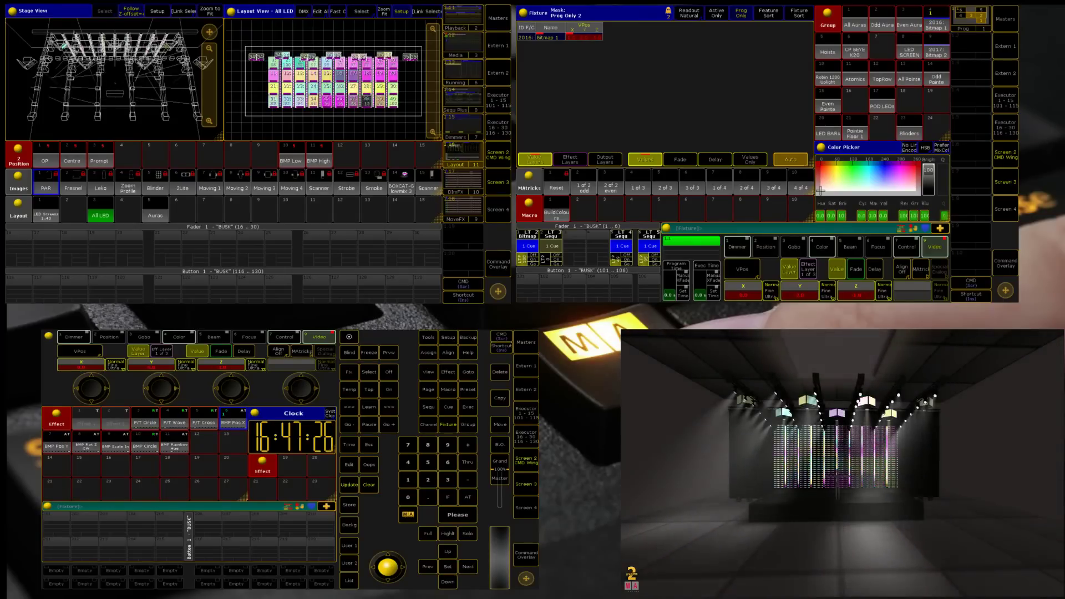
{"action": "scroll", "coordinate": [800, 291], "scroll_direction": "down", "scroll_amount": 3}
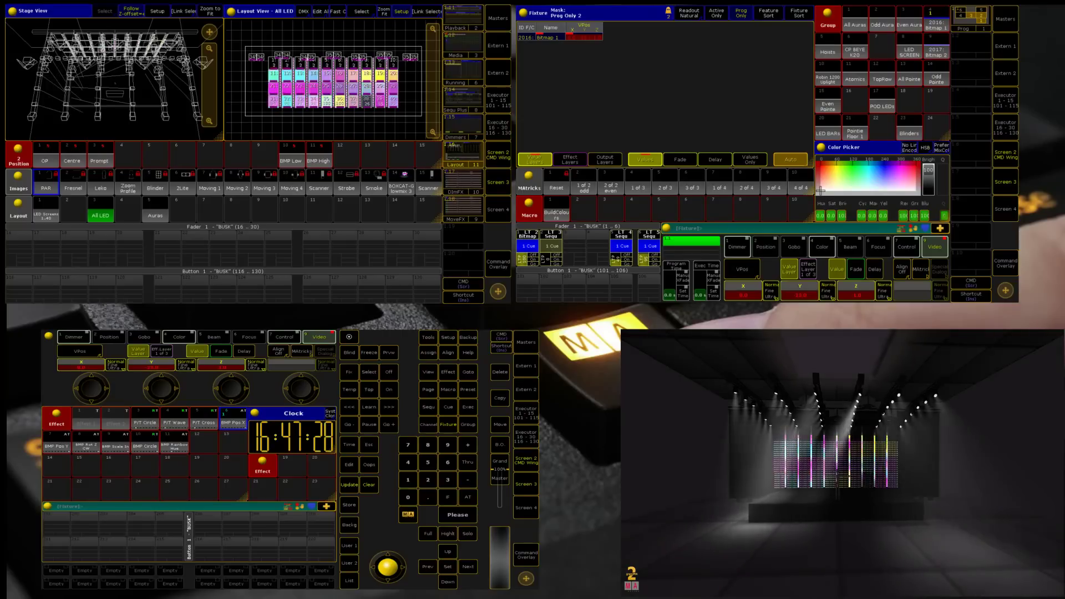
{"action": "scroll", "coordinate": [800, 291], "scroll_direction": "up", "scroll_amount": 3}
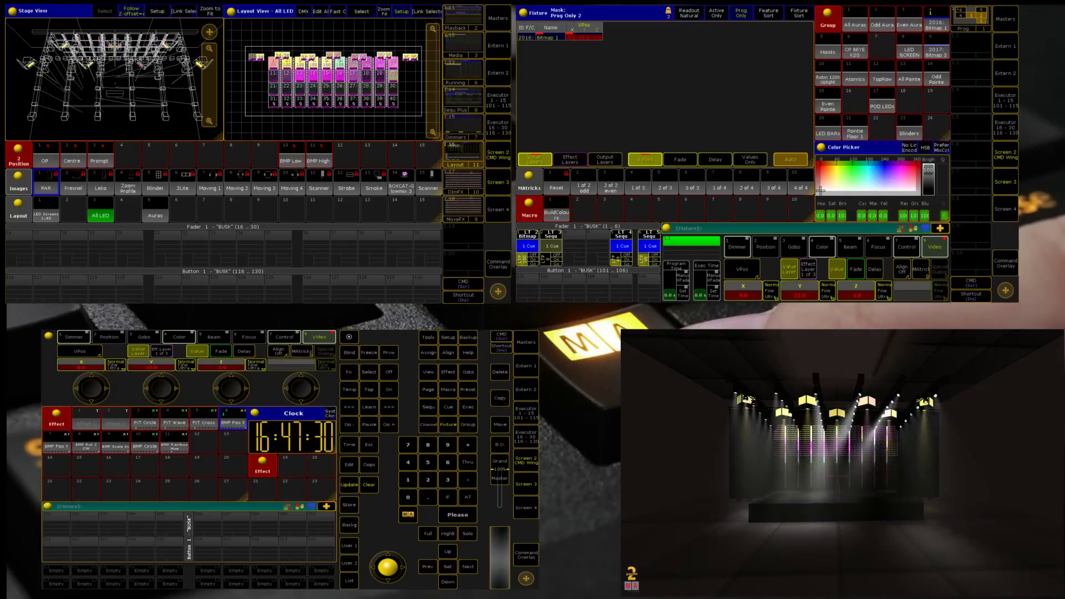
{"action": "scroll", "coordinate": [801, 290], "scroll_direction": "up", "scroll_amount": 5}
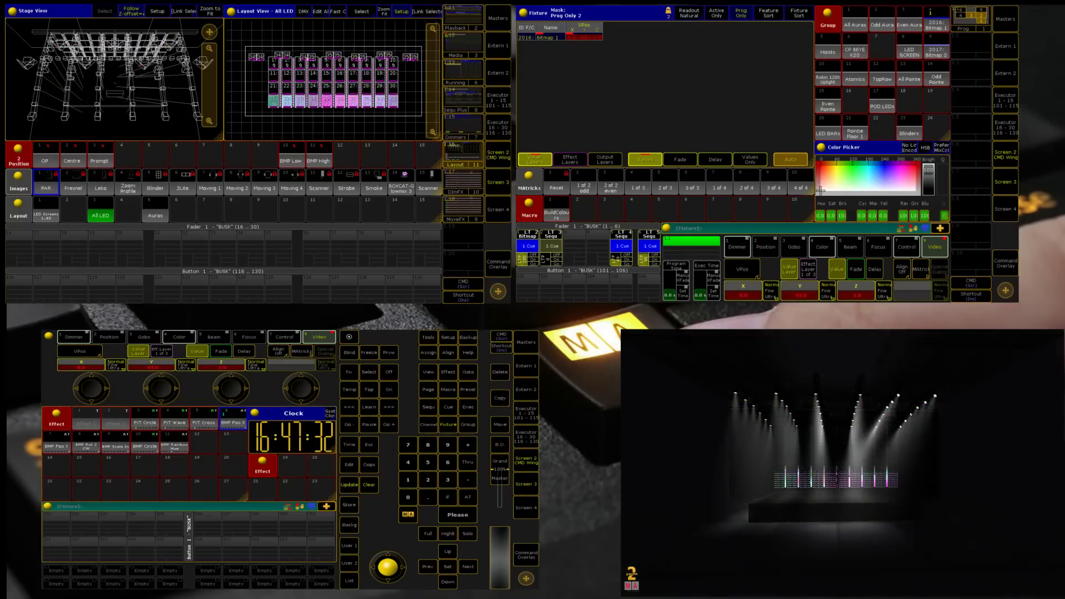
{"action": "scroll", "coordinate": [800, 291], "scroll_direction": "up", "scroll_amount": 10}
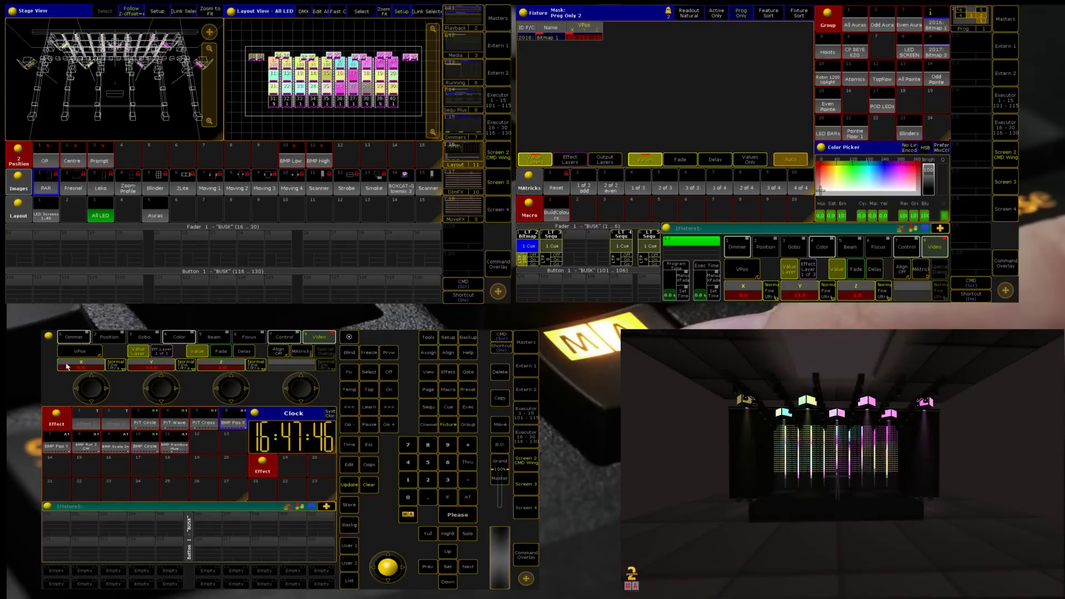
Apply the BMP Pos Y effect to Bitmap 1 and set the effect's High value for Y to 85.
{"action": "left_click", "coordinate": [57, 447]}
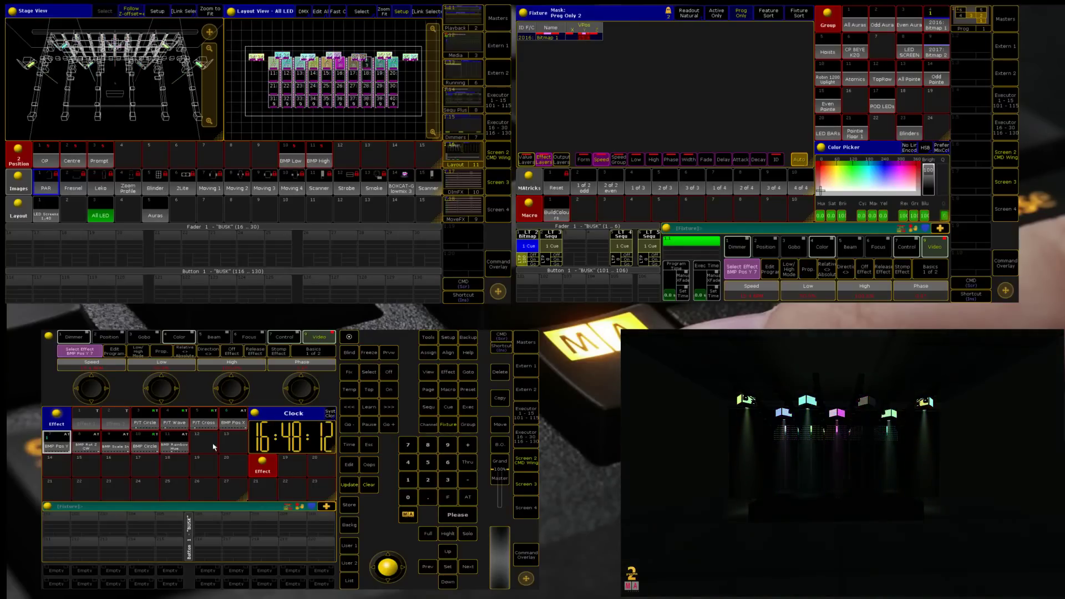
{"action": "left_click", "coordinate": [238, 368]}
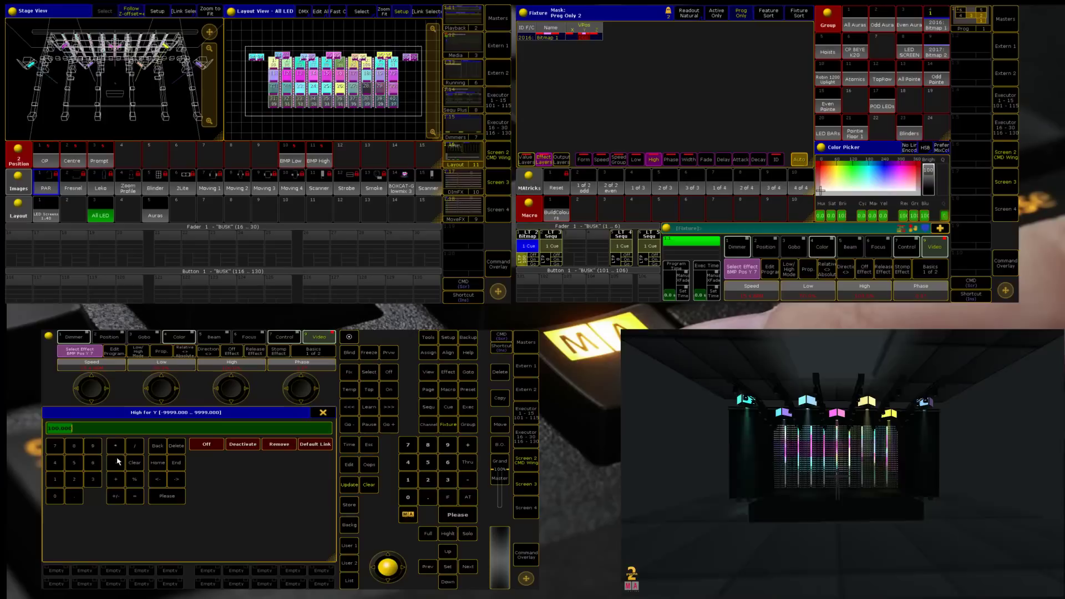
{"action": "left_click", "coordinate": [74, 446]}
{"action": "left_click", "coordinate": [73, 462]}
{"action": "left_click", "coordinate": [167, 496]}
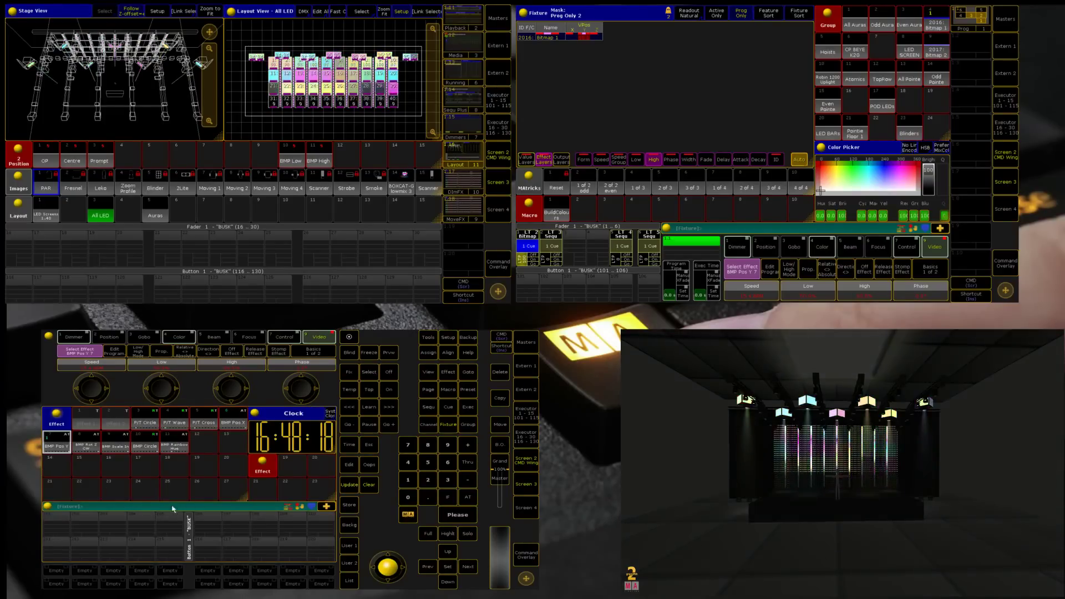
Reduce the BMP Pos Y effect's Low value and its Width.
{"action": "scroll", "coordinate": [189, 370], "scroll_direction": "down", "scroll_amount": 3}
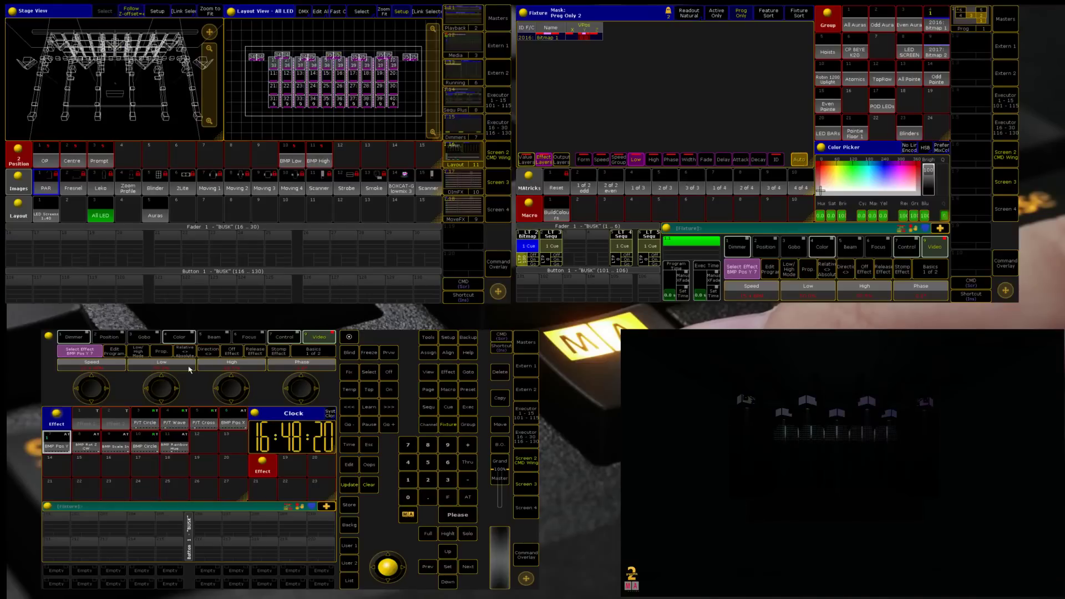
{"action": "left_click", "coordinate": [312, 352]}
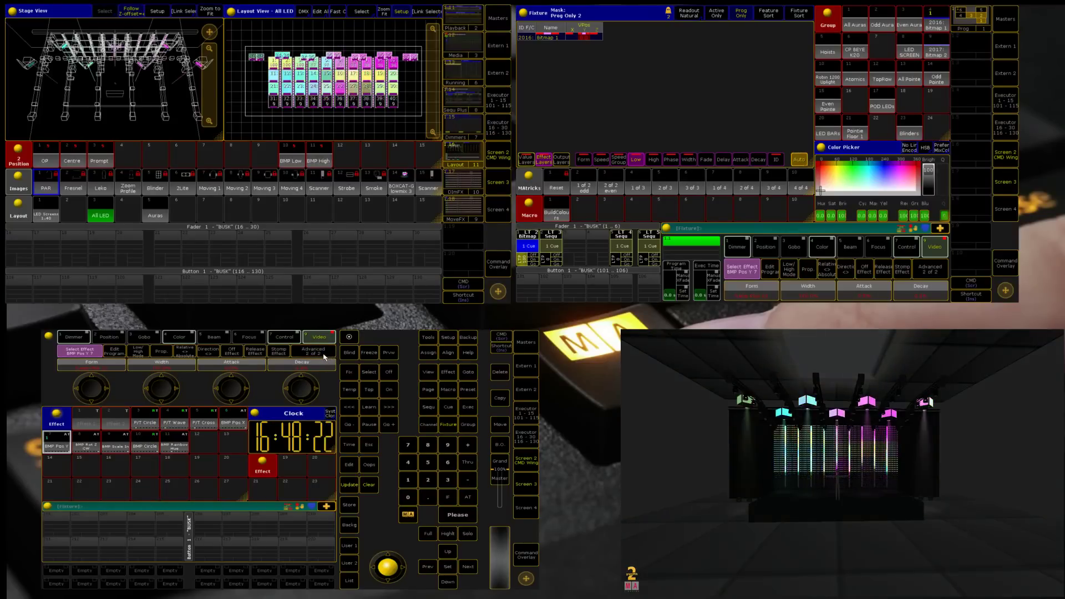
{"action": "scroll", "coordinate": [162, 393], "scroll_direction": "down", "scroll_amount": 3}
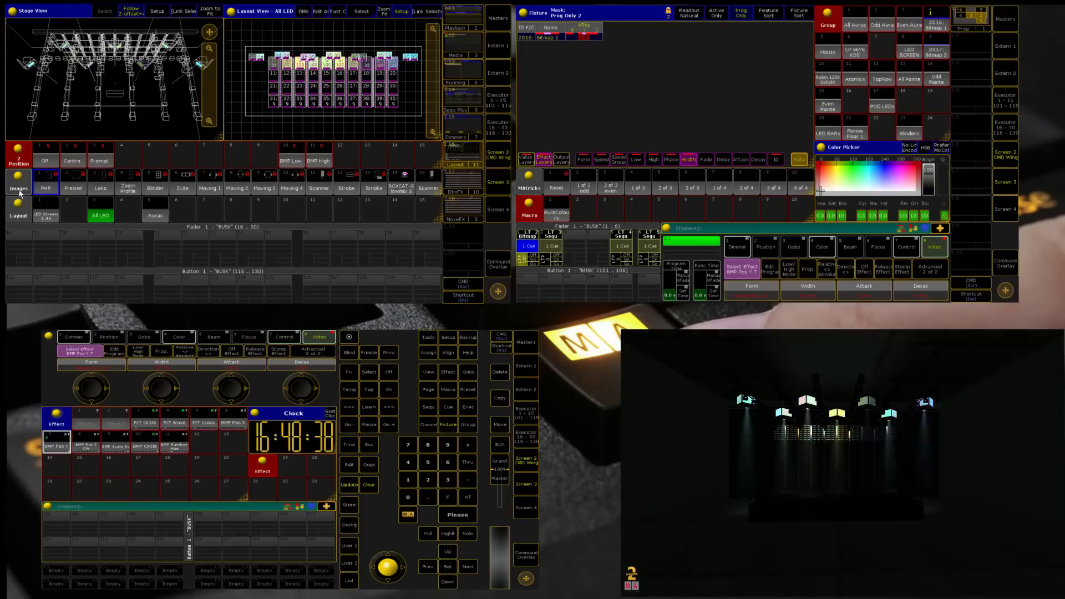
Open empty slot 31 of the Images pool in the image viewer, and close the viewer.
{"action": "scroll", "coordinate": [119, 185], "scroll_direction": "down", "scroll_amount": 1}
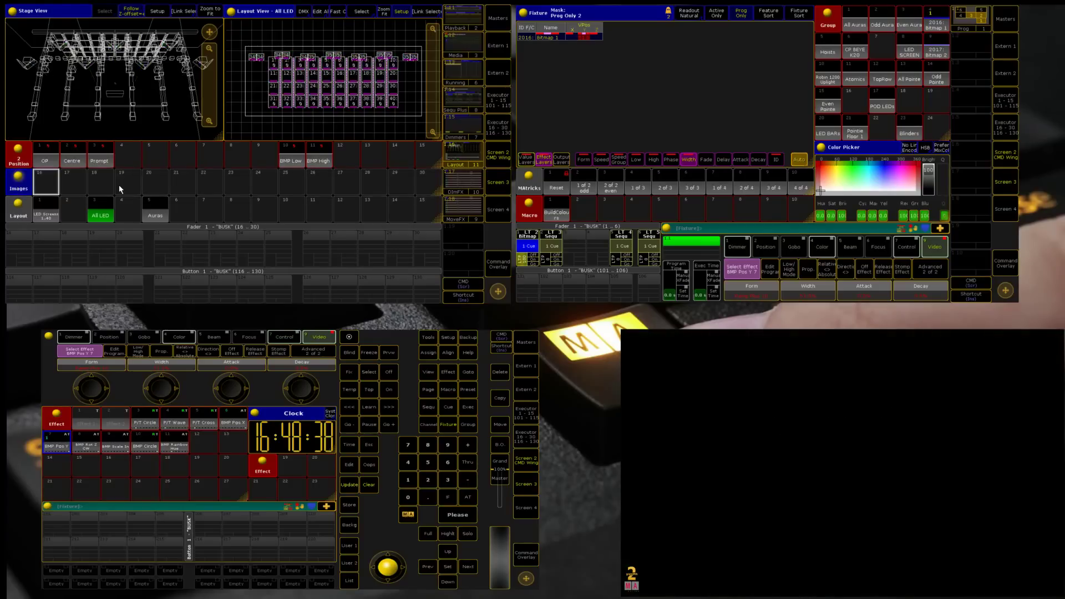
{"action": "scroll", "coordinate": [50, 196], "scroll_direction": "down", "scroll_amount": 1}
{"action": "left_click", "coordinate": [48, 187]}
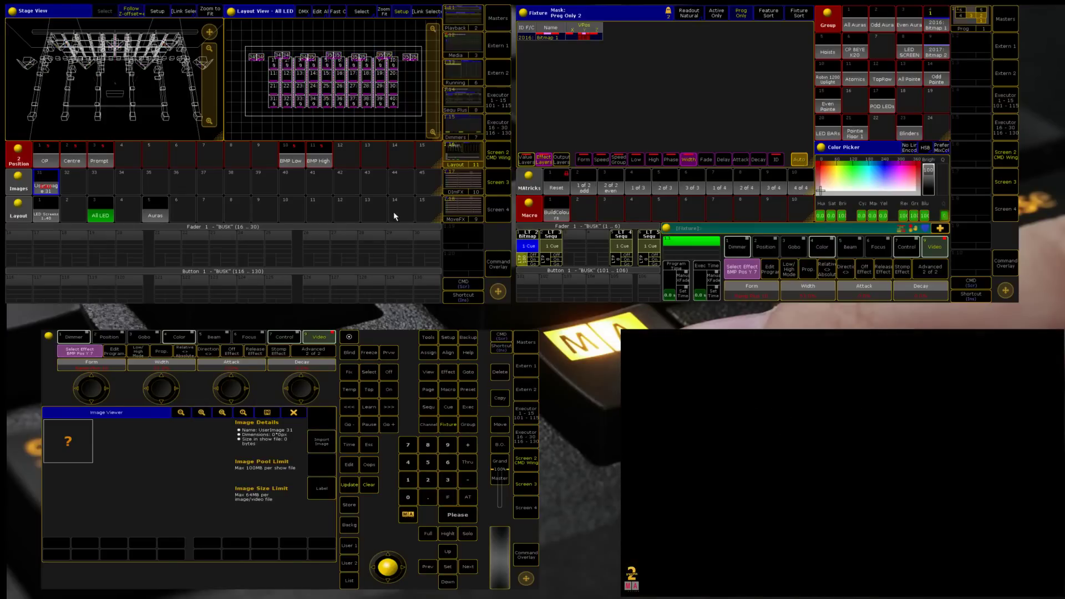
{"action": "left_click", "coordinate": [293, 412]}
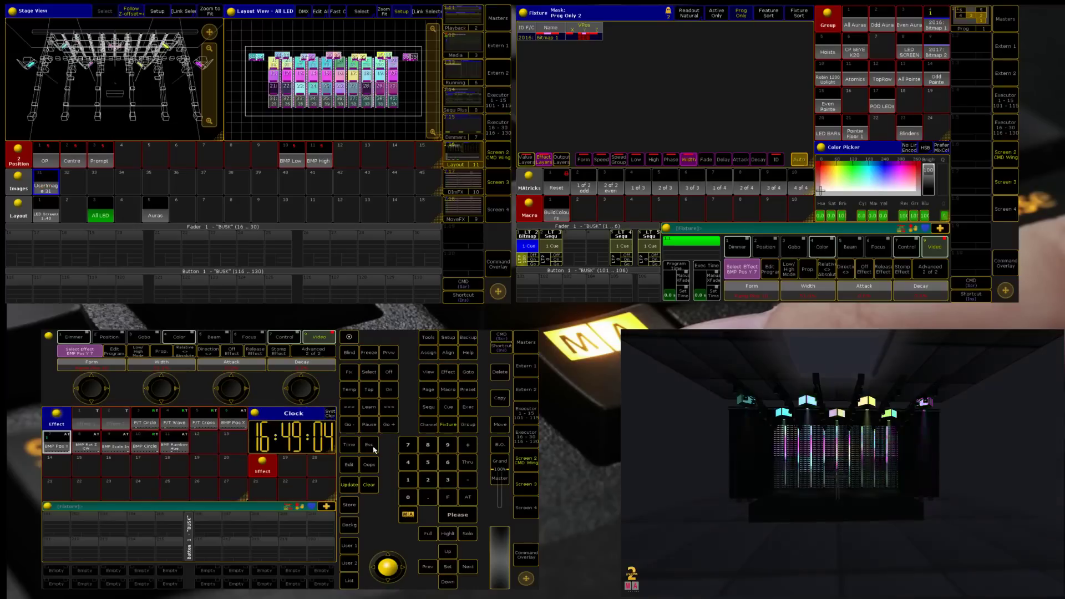
Check the Off Menu for running effects, close it and clear the programmer.
{"action": "left_click", "coordinate": [389, 373]}
{"action": "left_click", "coordinate": [389, 372]}
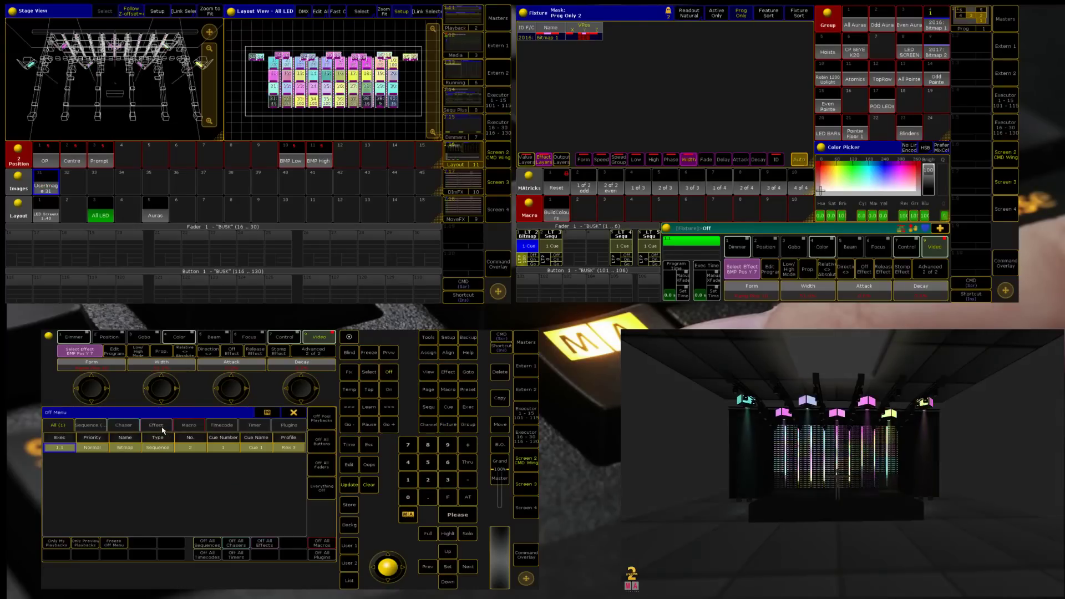
{"action": "left_click", "coordinate": [156, 425]}
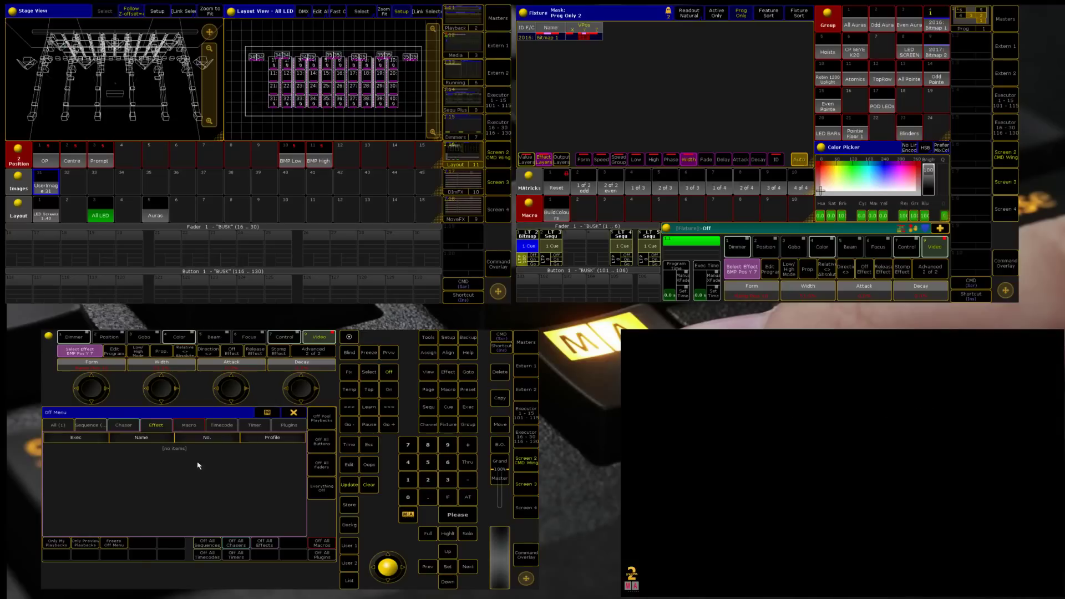
{"action": "left_click", "coordinate": [299, 414]}
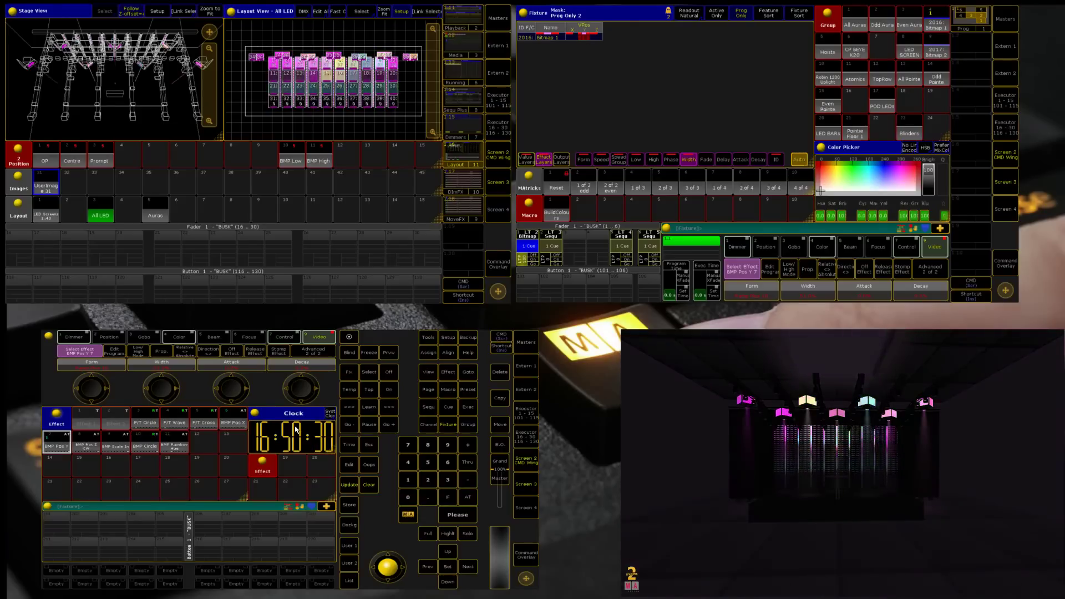
{"action": "key", "text": "BackSpace"}
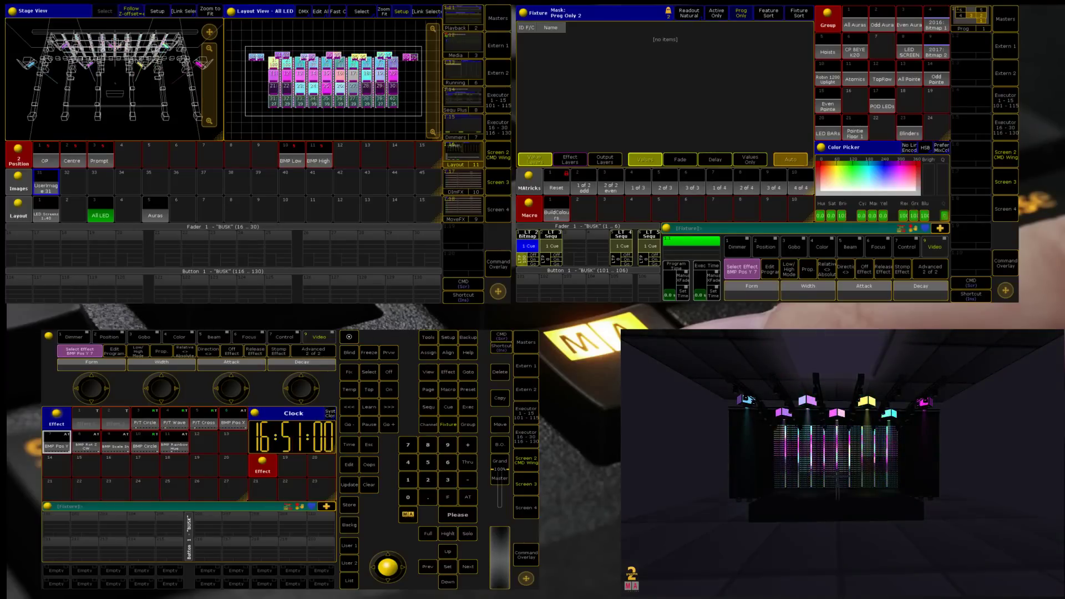
Examine the LED columns and the fixtures above them up close and from several camera angles in the 3D visualizer.
{"action": "right_click", "coordinate": [624, 340]}
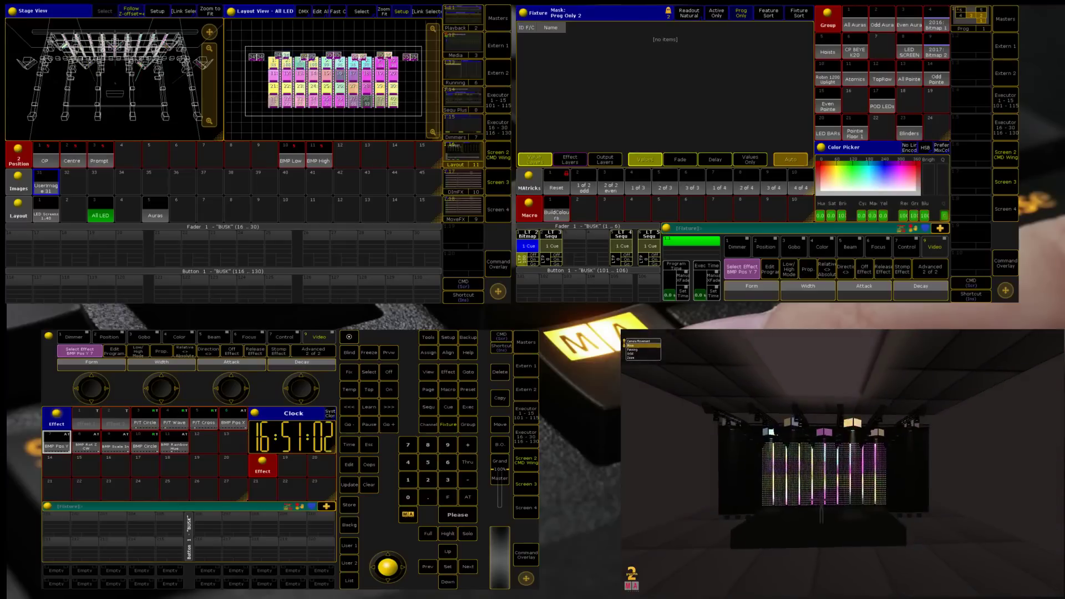
{"action": "left_click_drag", "start_coordinate": [623, 339], "coordinate": [926, 492]}
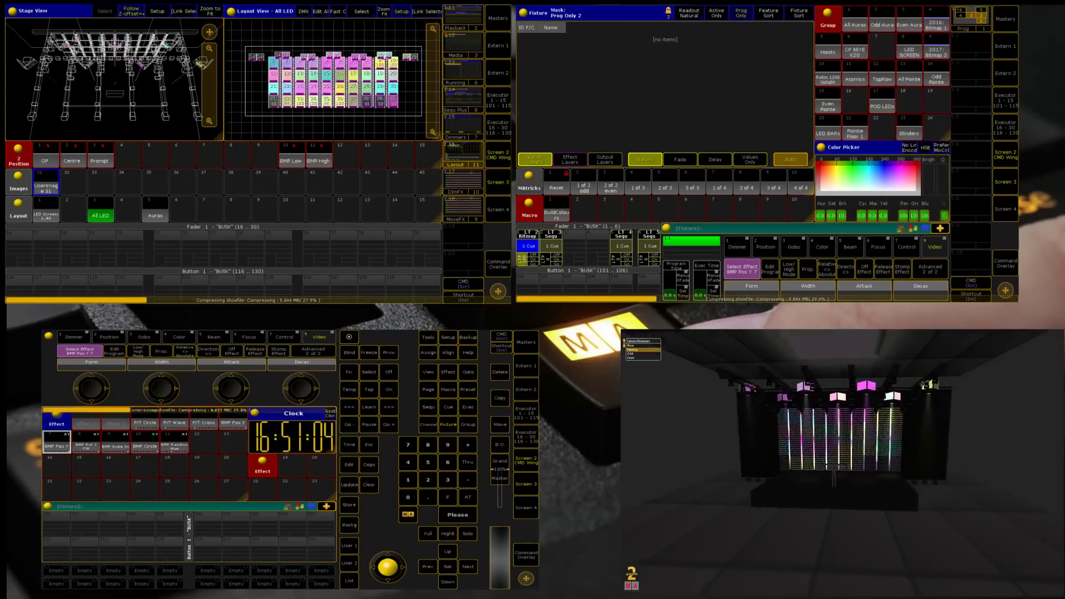
{"action": "left_click_drag", "start_coordinate": [624, 339], "coordinate": [910, 461]}
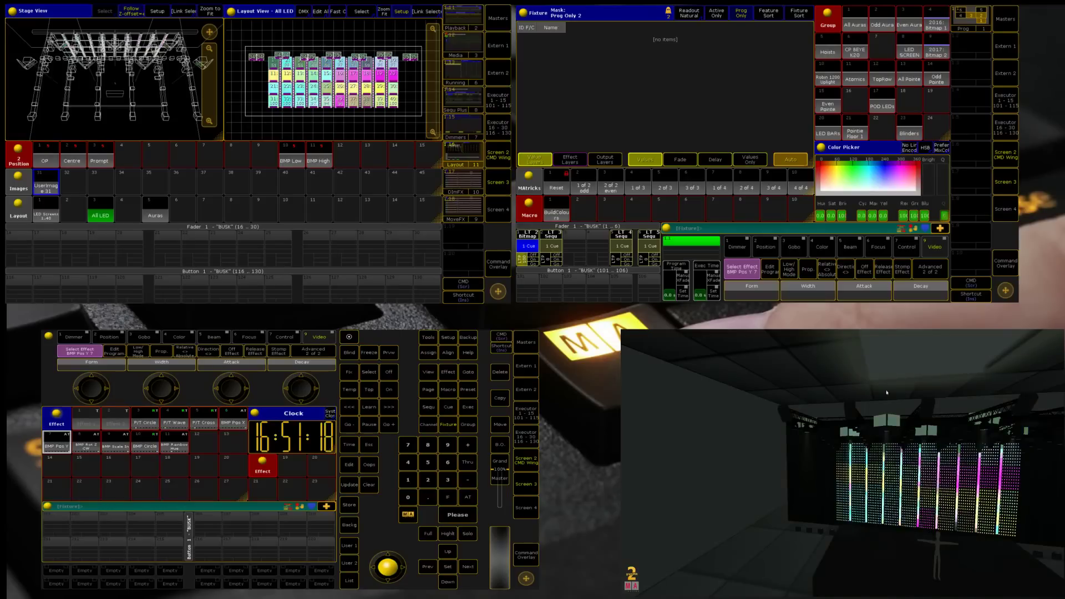
{"action": "left_click", "coordinate": [806, 506]}
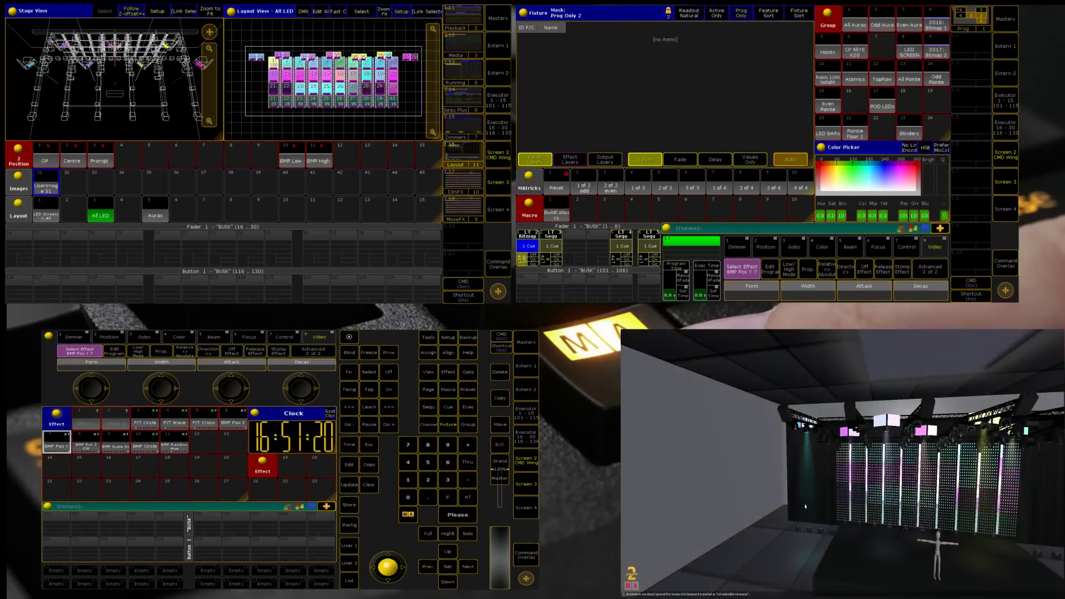
{"action": "left_click_drag", "start_coordinate": [806, 506], "coordinate": [721, 504]}
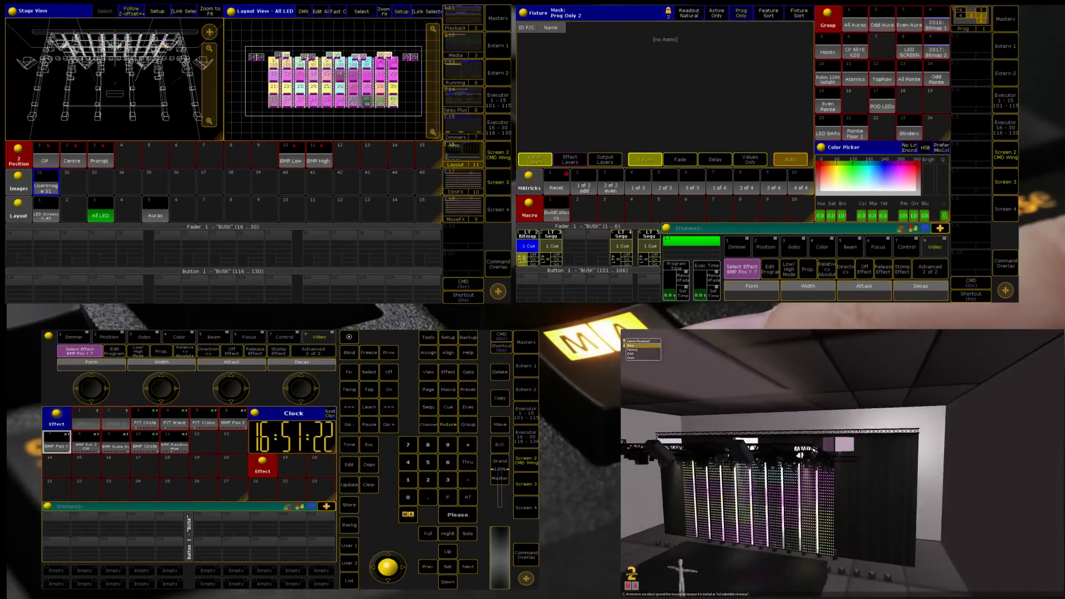
{"action": "scroll", "coordinate": [721, 504], "scroll_direction": "up", "scroll_amount": 5}
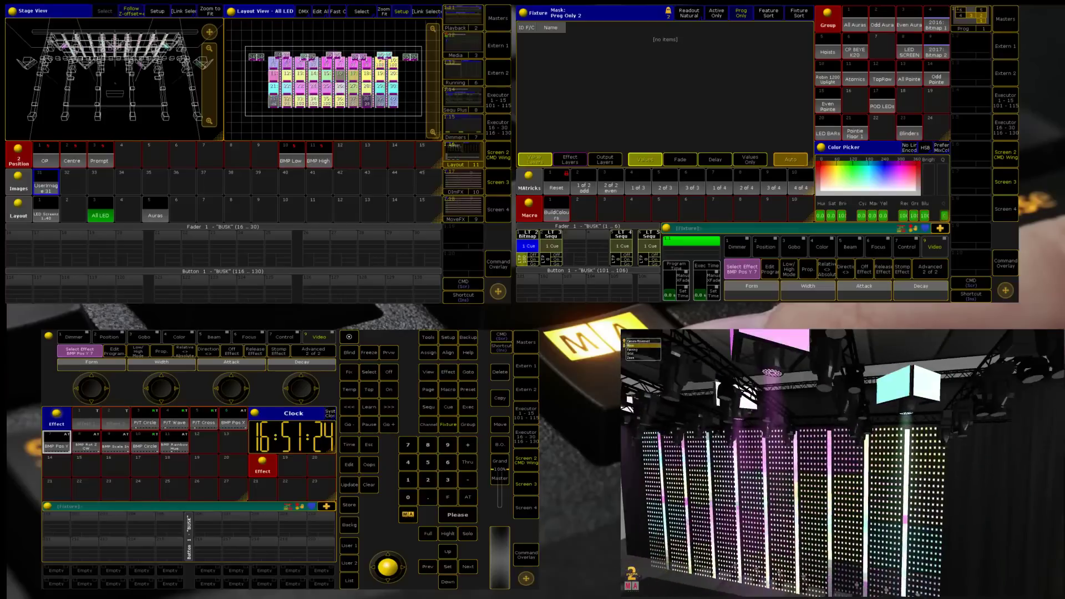
{"action": "scroll", "coordinate": [828, 423], "scroll_direction": "up", "scroll_amount": 5}
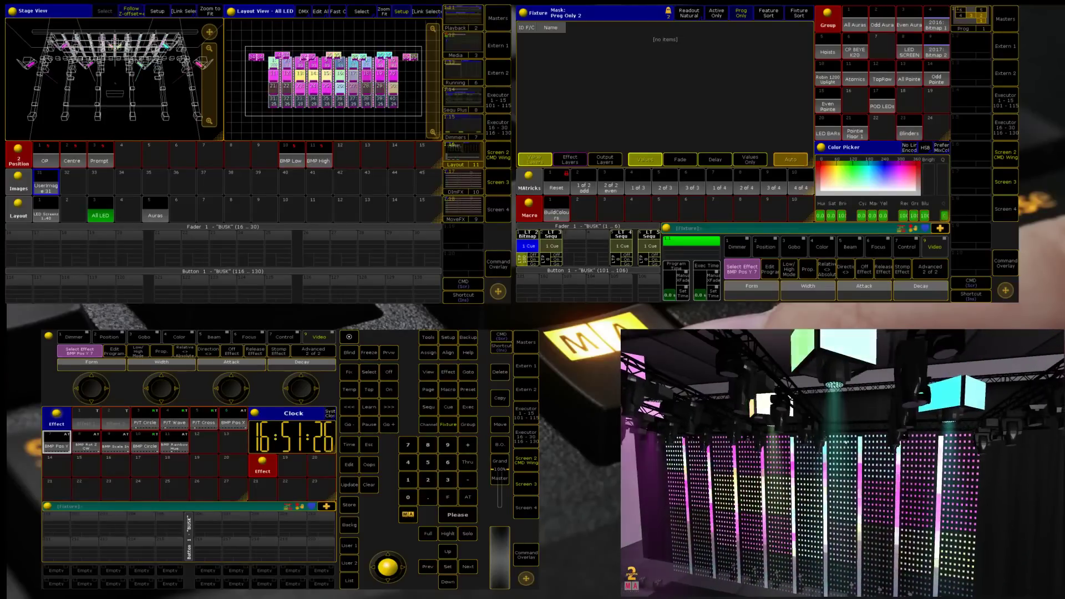
{"action": "left_click_drag", "start_coordinate": [828, 423], "coordinate": [777, 444]}
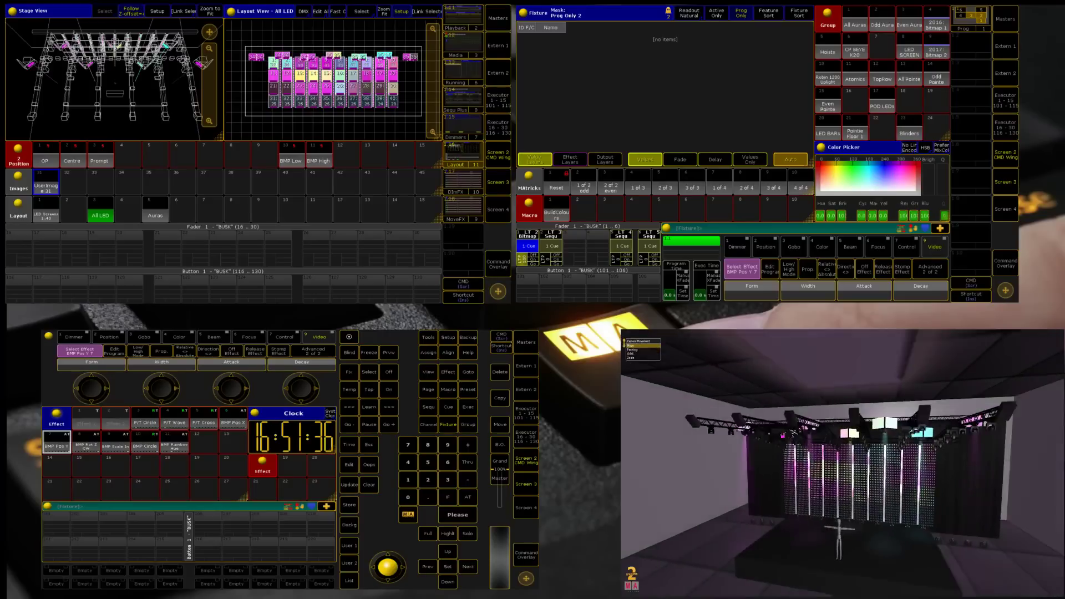
{"action": "right_click", "coordinate": [623, 341]}
{"action": "left_click", "coordinate": [642, 346]}
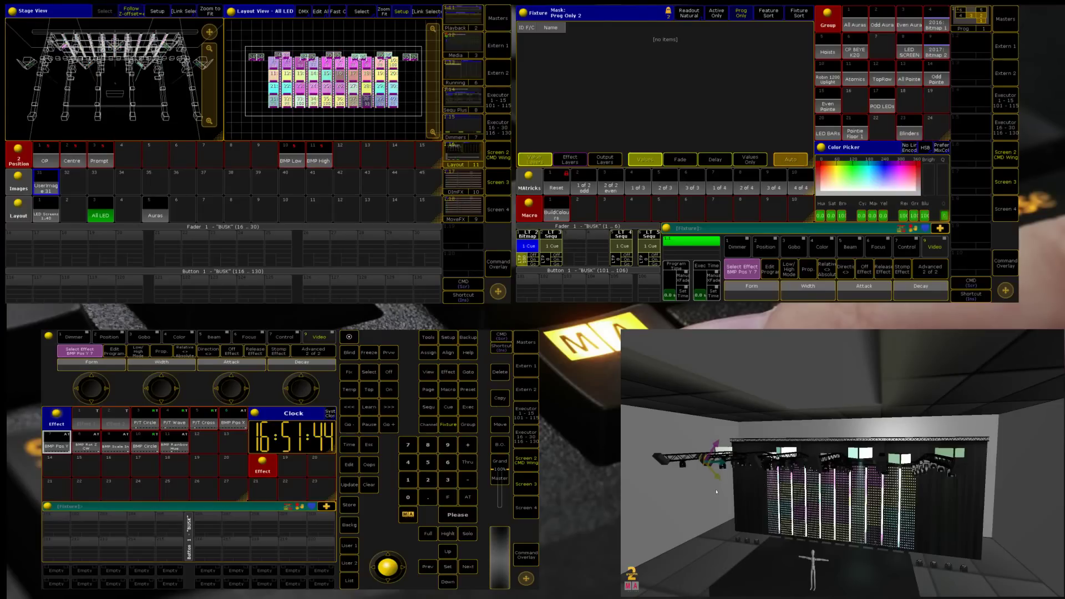
{"action": "left_click_drag", "start_coordinate": [717, 492], "coordinate": [660, 506]}
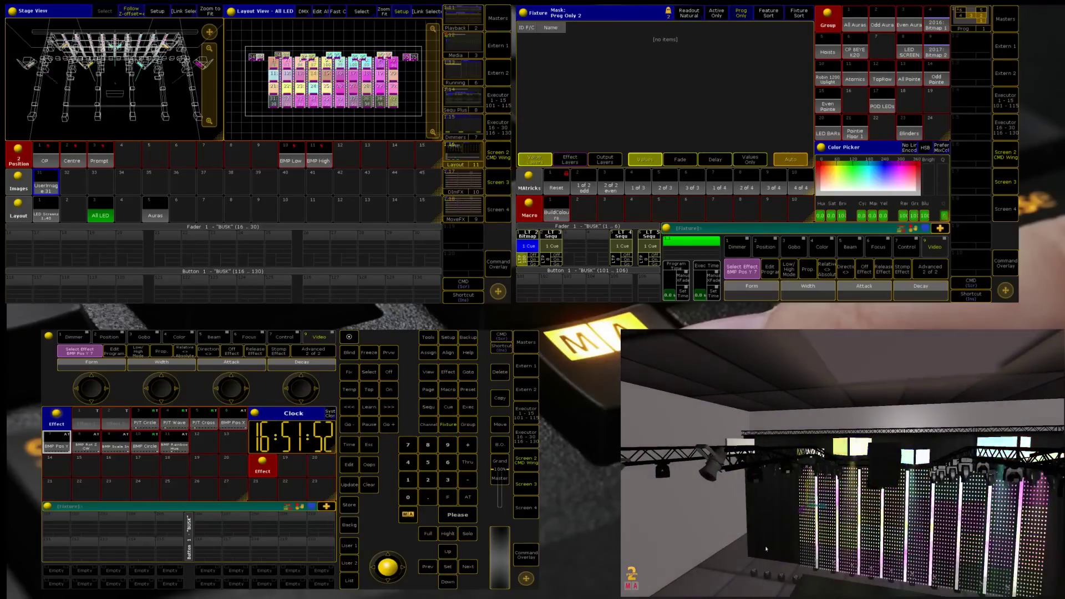